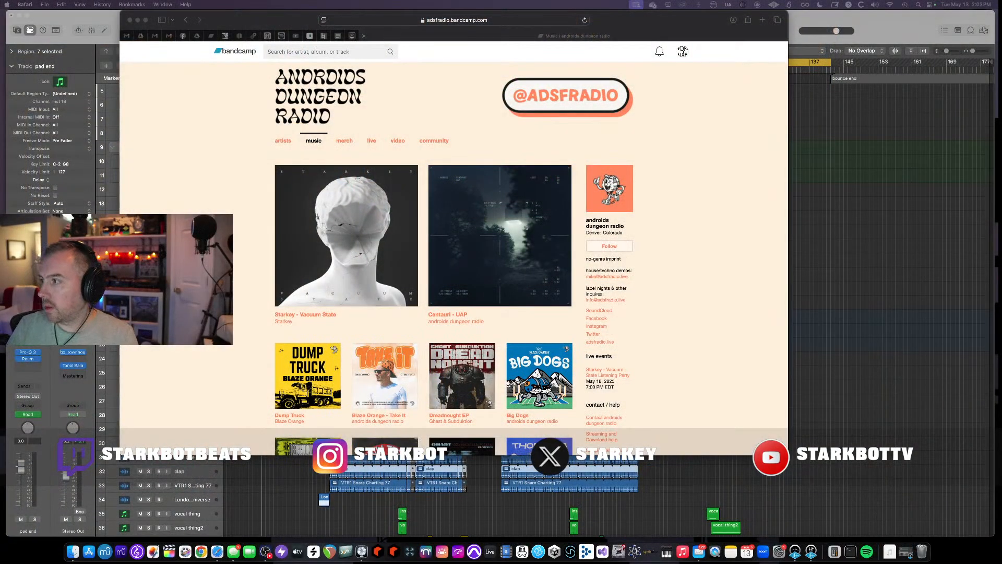
- Open the Starkey - Vacuum State album page on Bandcamp, enlarge the browser window and scroll through the release details
drag(634, 20, 716, 51)
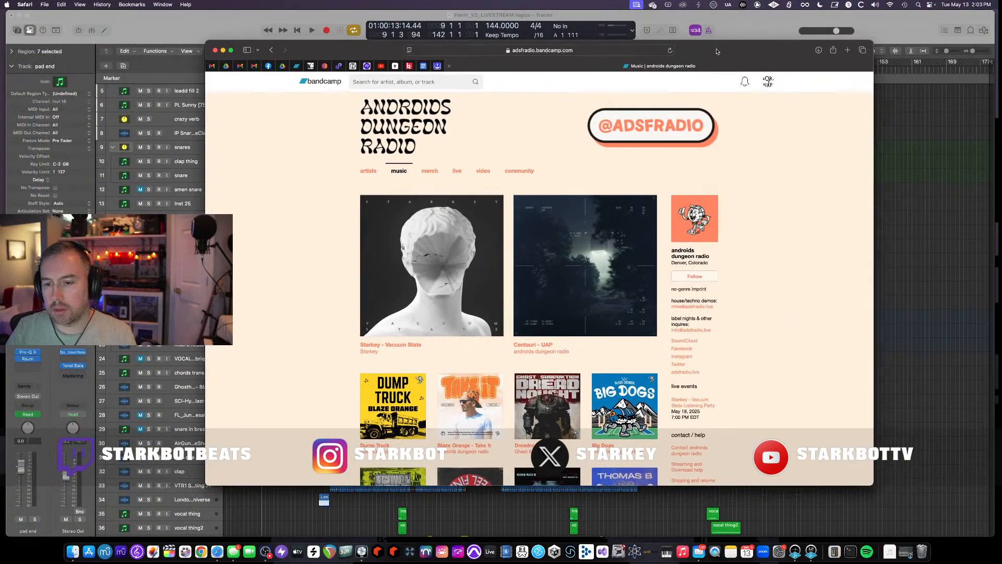
click(417, 286)
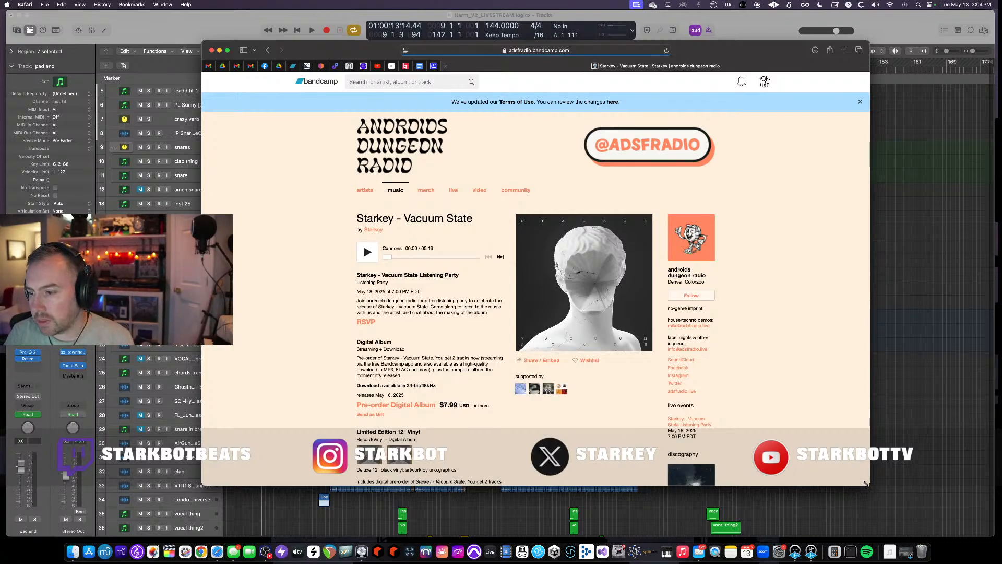
drag(865, 483, 880, 515)
scroll(492, 379, down, 10)
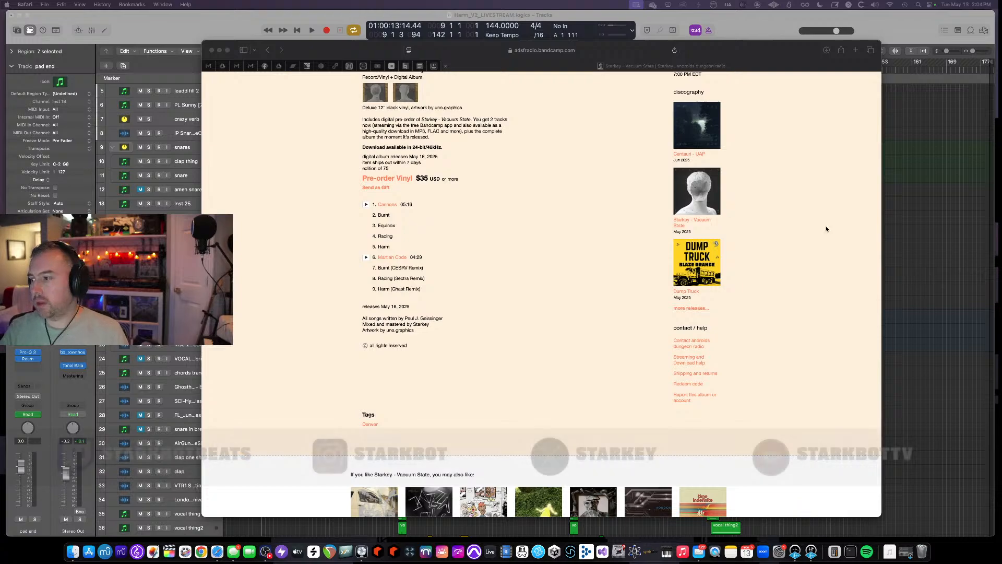
- Switch to Logic Pro and scroll through the arrangement's tracks to review the project
click(275, 19)
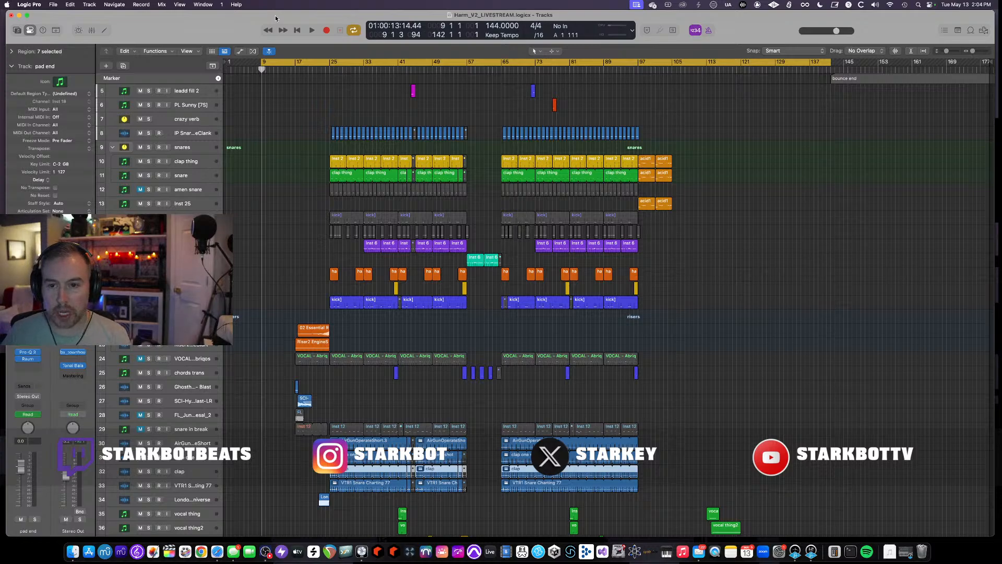
scroll(443, 139, down, 10)
scroll(443, 139, up, 11)
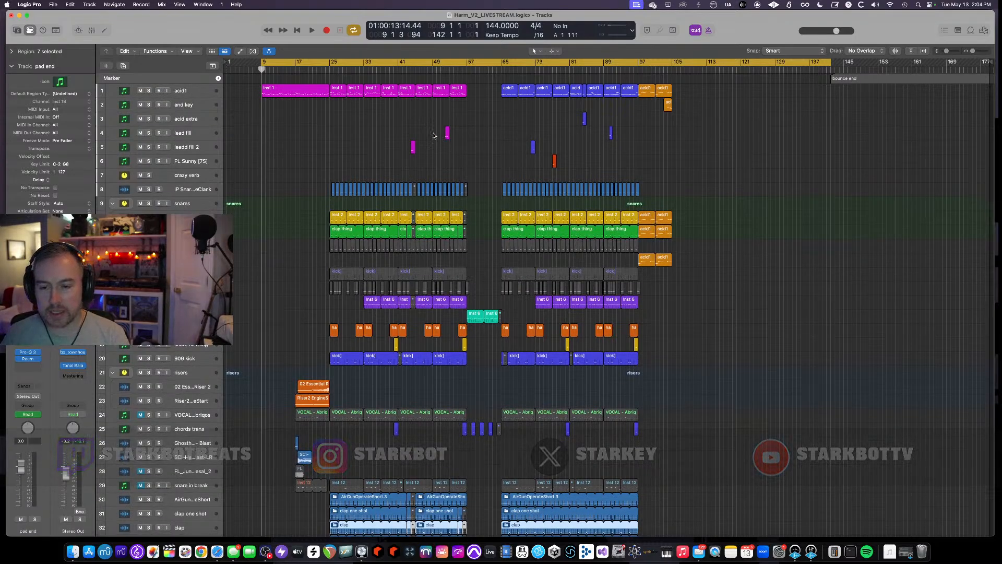
scroll(436, 137, down, 5)
scroll(434, 135, down, 8)
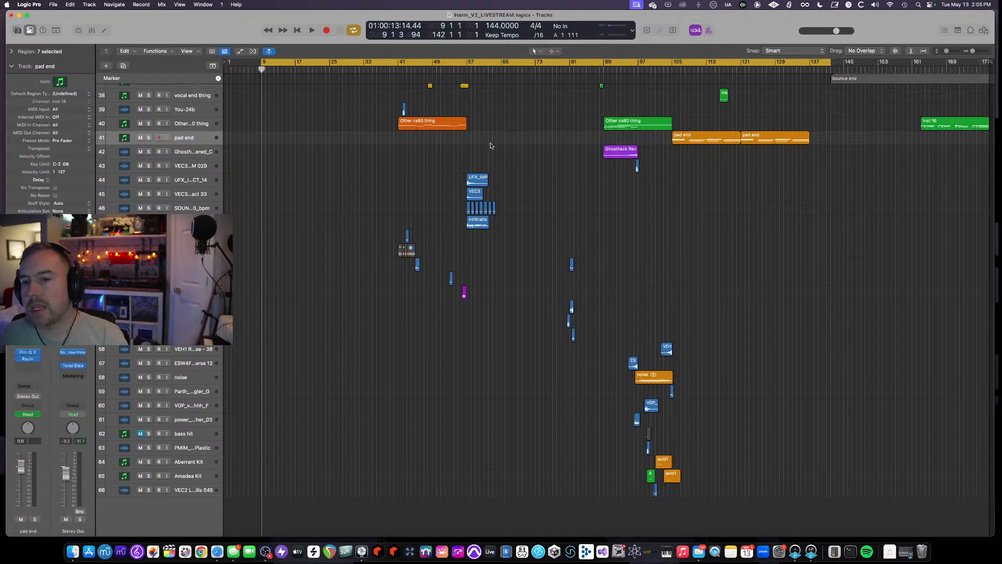
scroll(490, 146, up, 15)
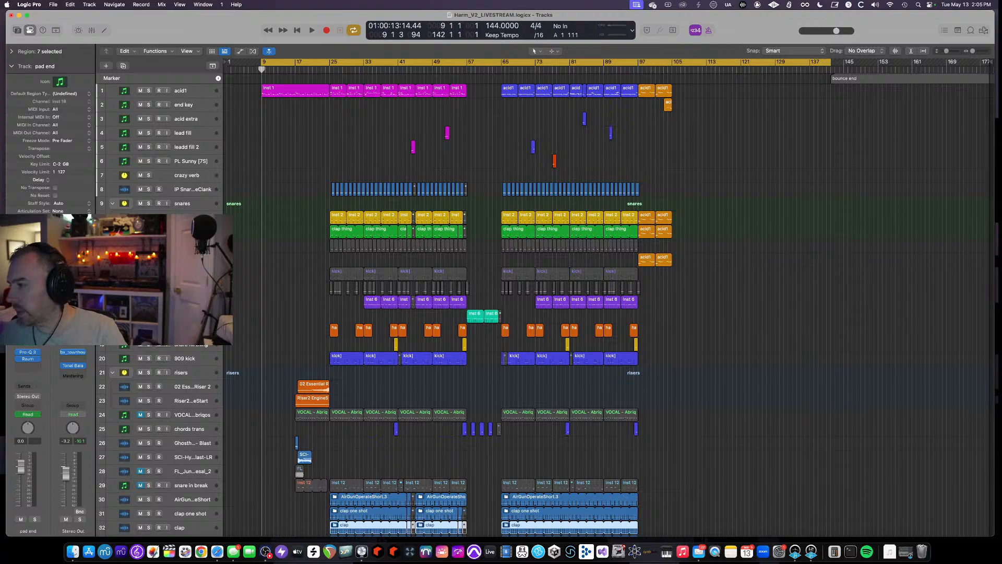
- Start playback of the arrangement and mute then unmute the snare in break track
key(space)
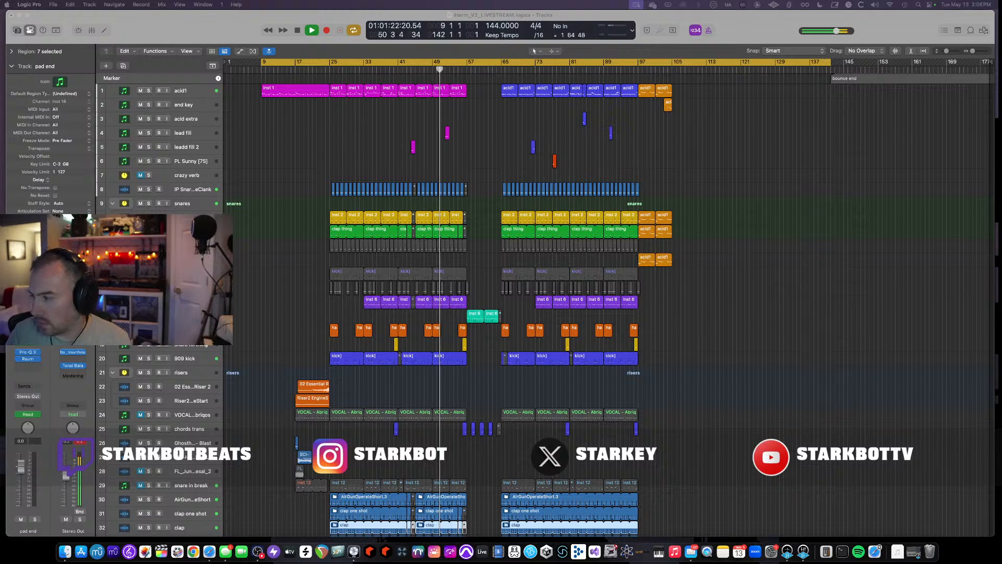
click(140, 486)
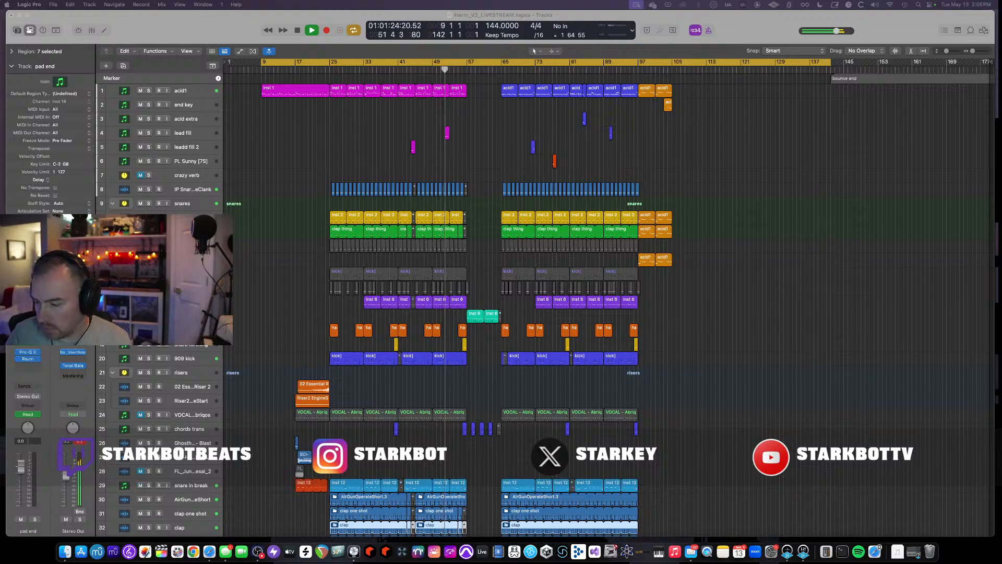
click(141, 485)
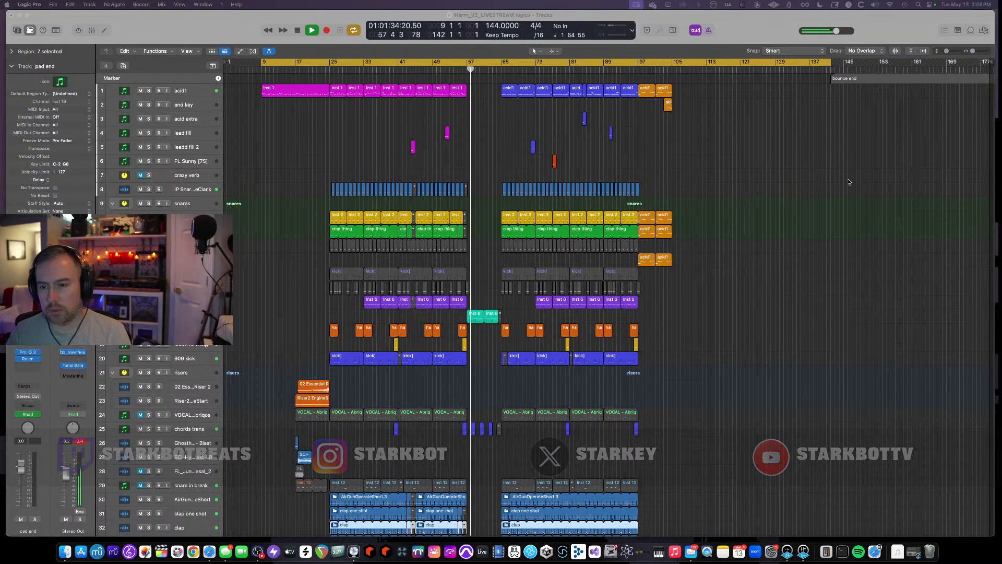
- Scroll through the track list while listening to the playback
scroll(677, 203, down, 10)
key(super+Up)
scroll(677, 203, down, 5)
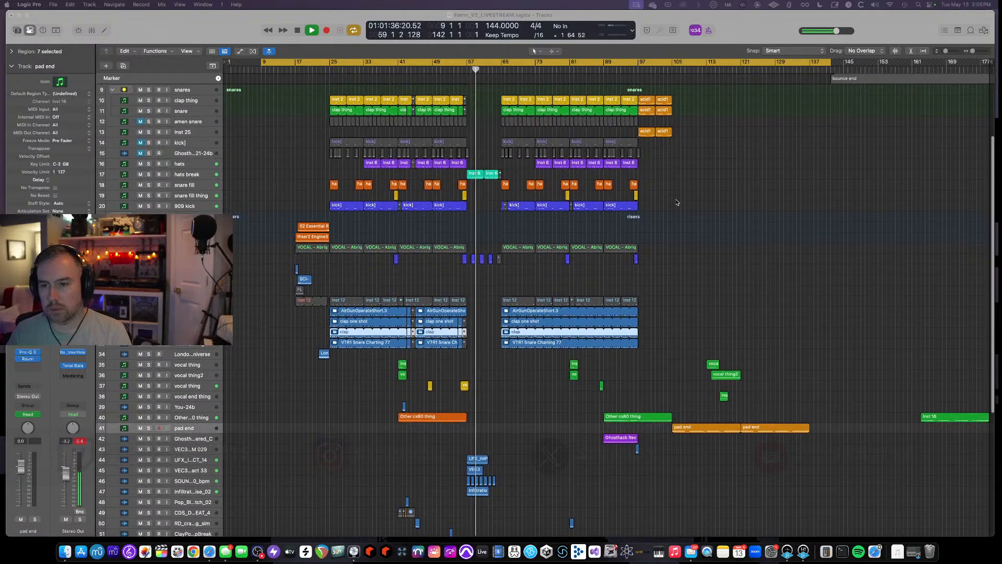
scroll(677, 202, down, 4)
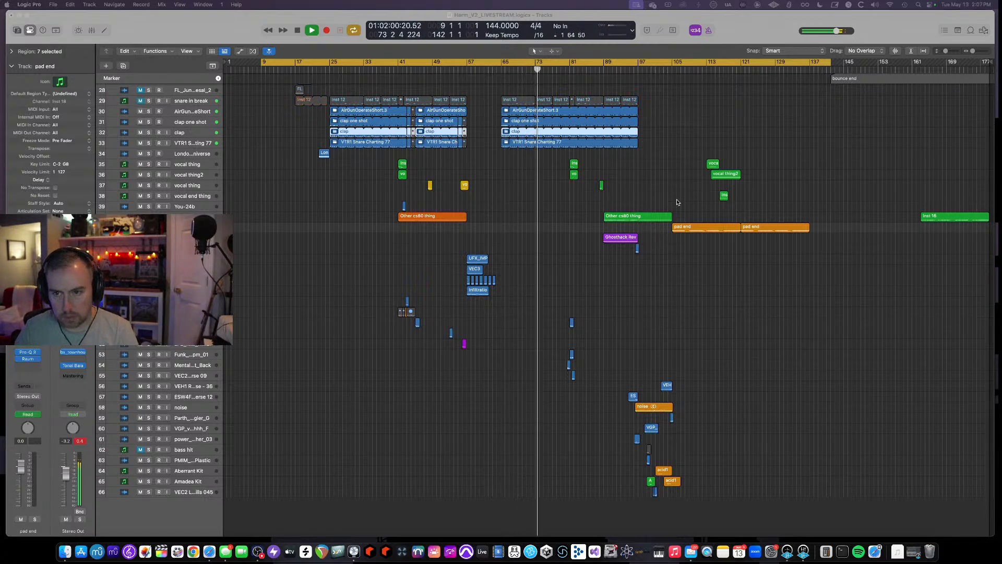
scroll(803, 227, up, 10)
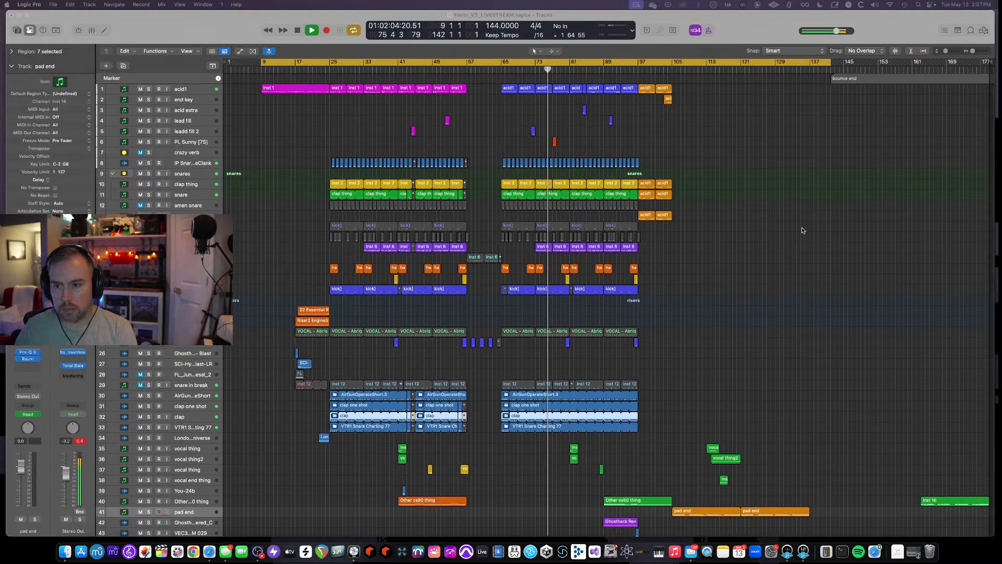
- Show the automation lanes, review the volume and plugin automation across tracks, then hide them again
click(788, 228)
key(a)
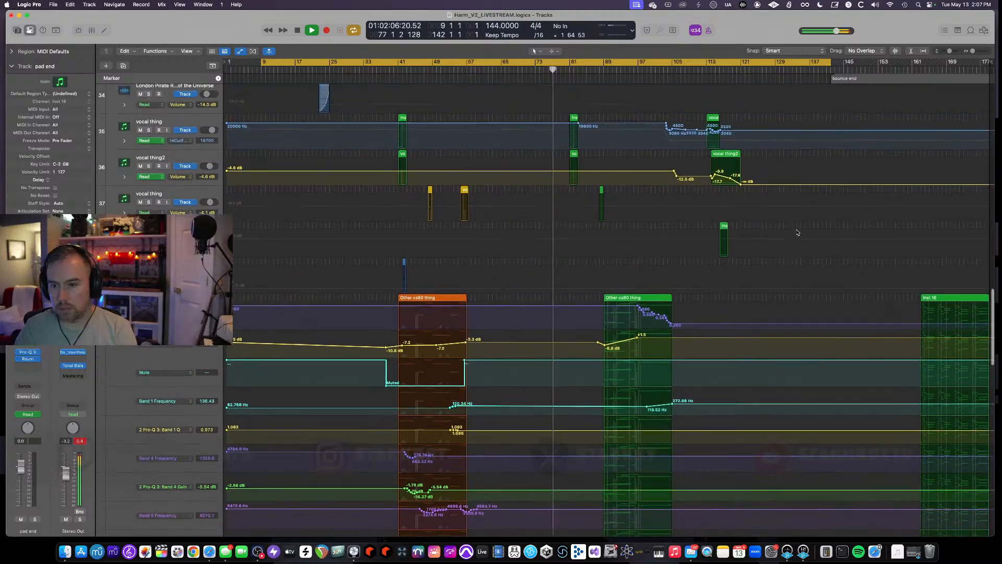
scroll(797, 232, up, 10)
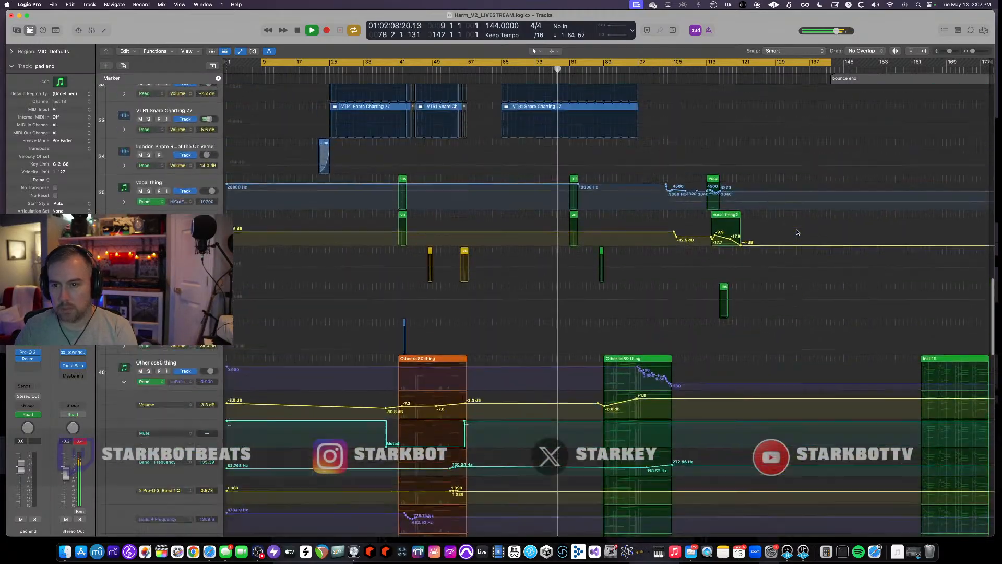
scroll(797, 232, up, 15)
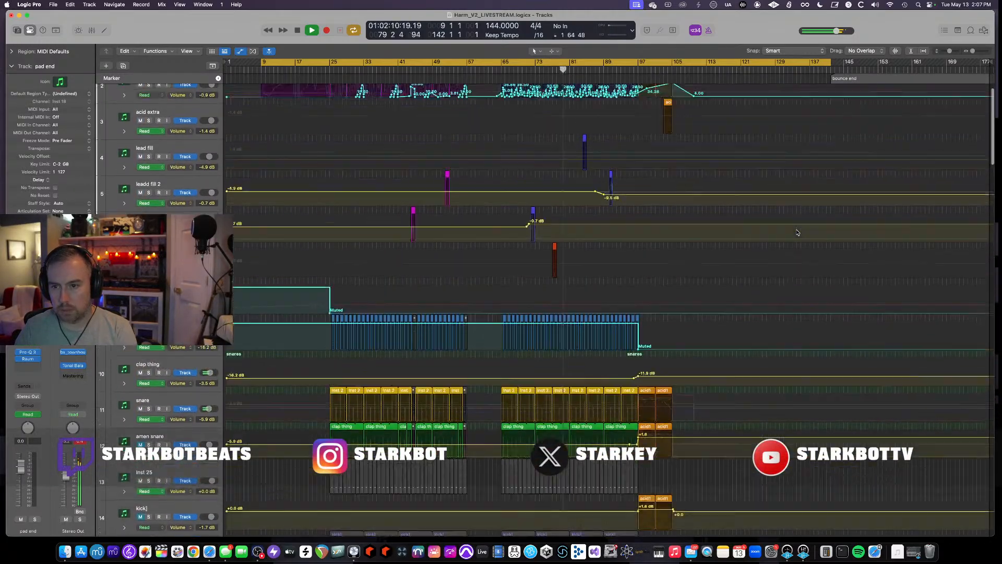
scroll(795, 232, down, 2)
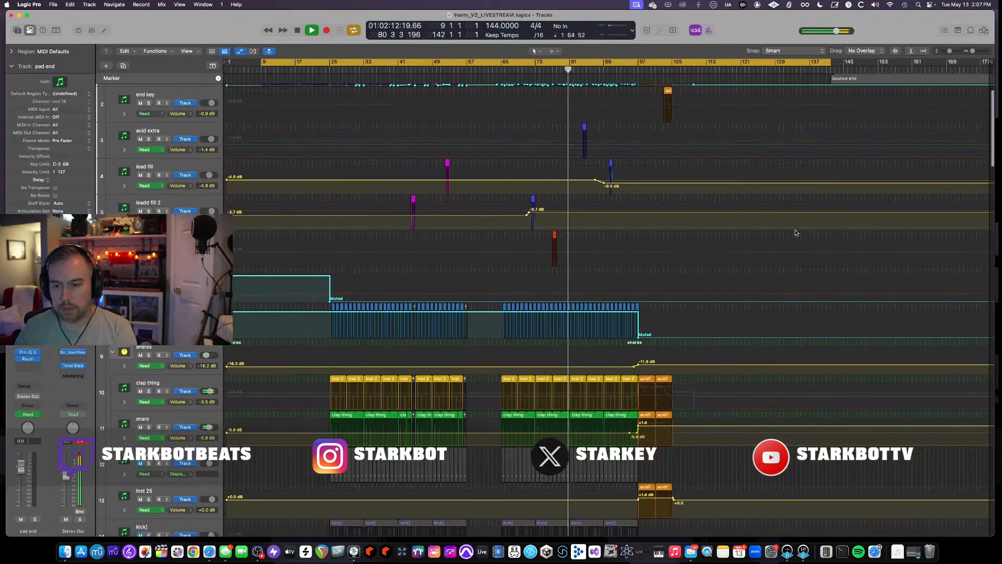
key(a)
key(super+Up)
key(super+Up)
key(super+Up)
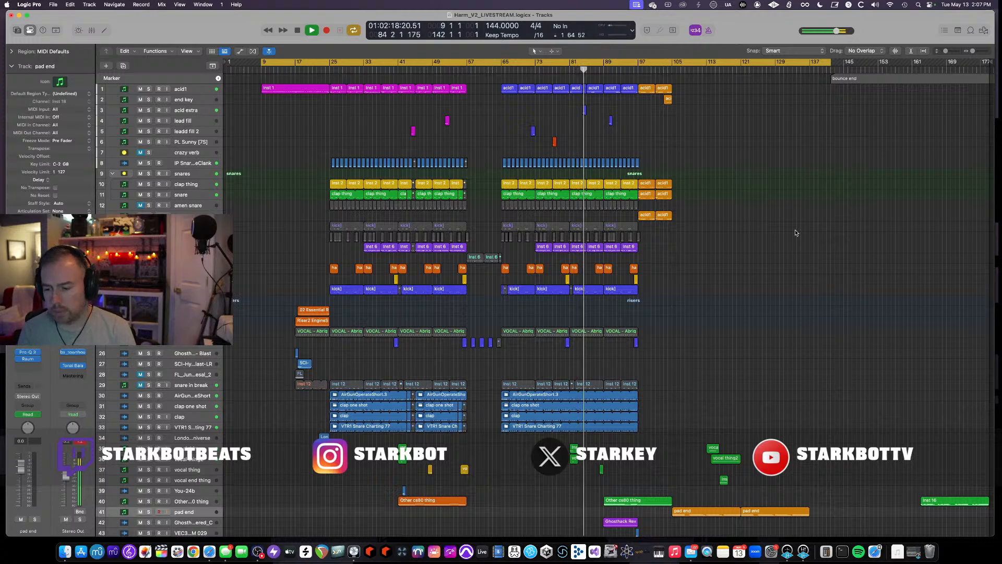
- Follow the playback by scrolling down and up through all tracks of the arrangement
scroll(796, 233, down, 1)
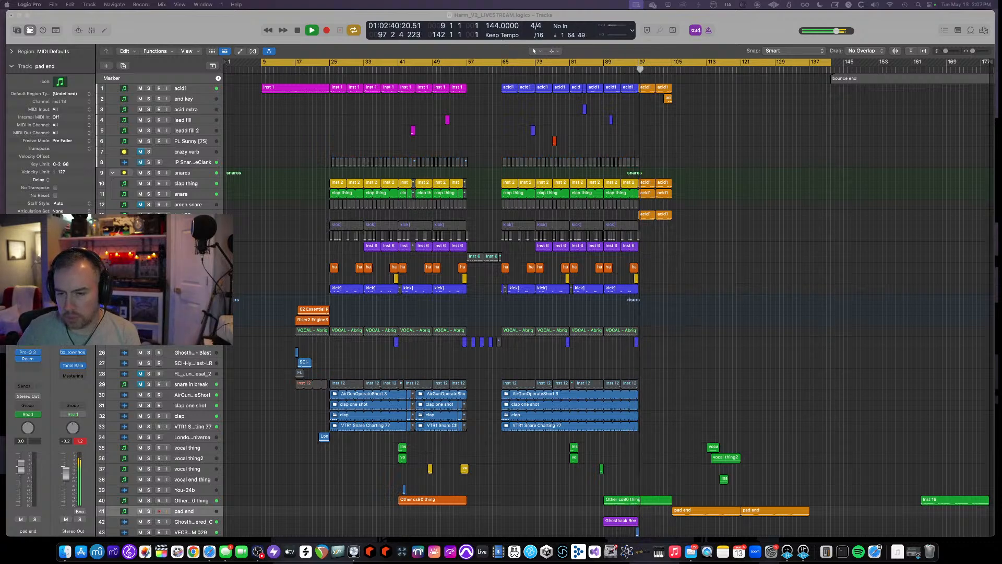
scroll(845, 232, down, 5)
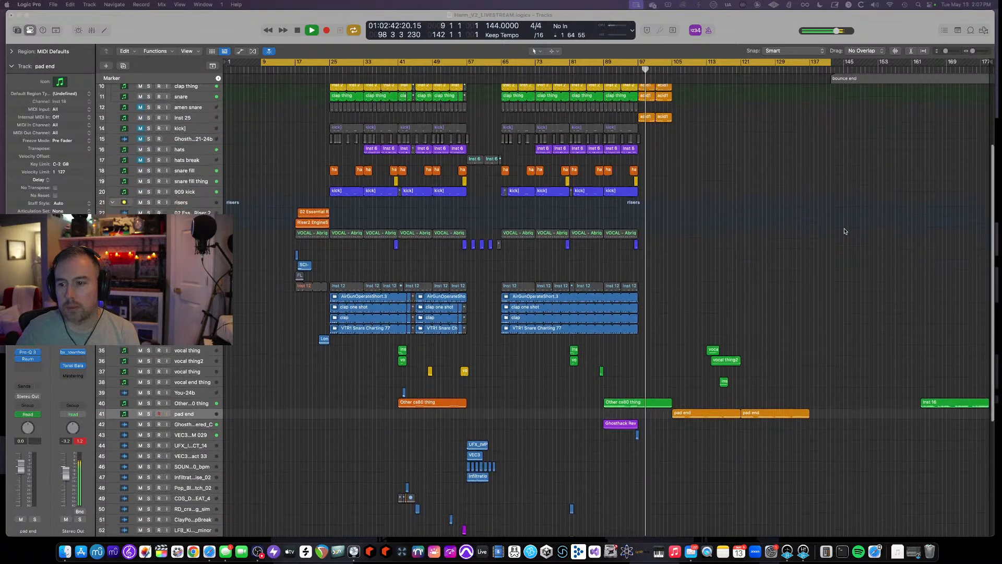
scroll(845, 232, down, 1)
scroll(845, 231, down, 4)
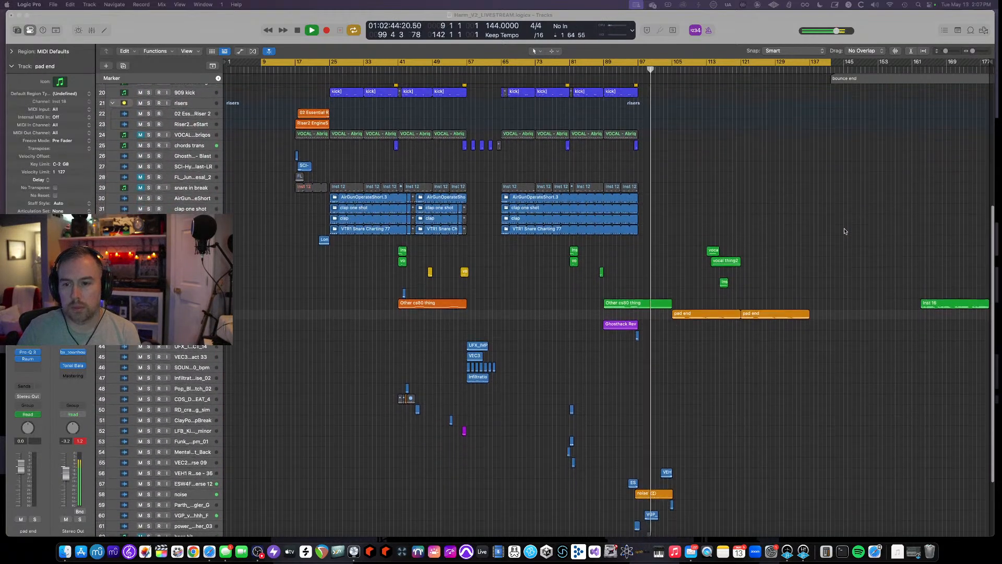
scroll(845, 232, down, 1)
scroll(845, 231, down, 4)
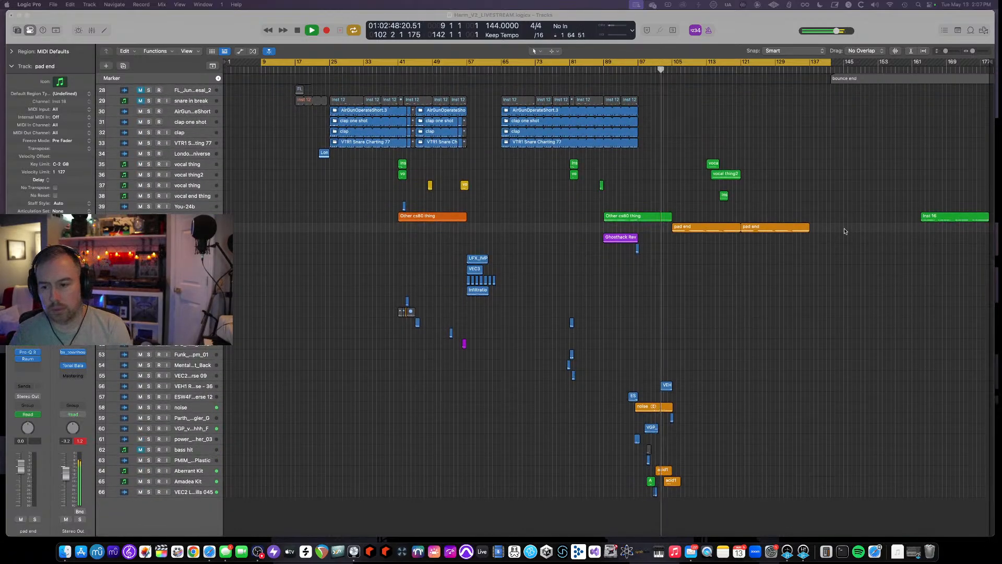
scroll(844, 231, up, 10)
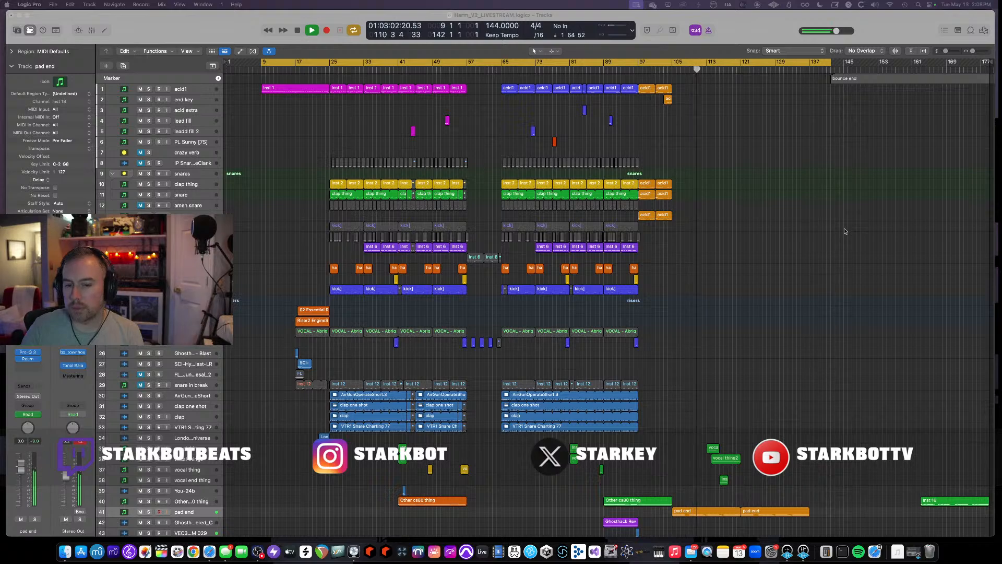
scroll(845, 232, down, 2)
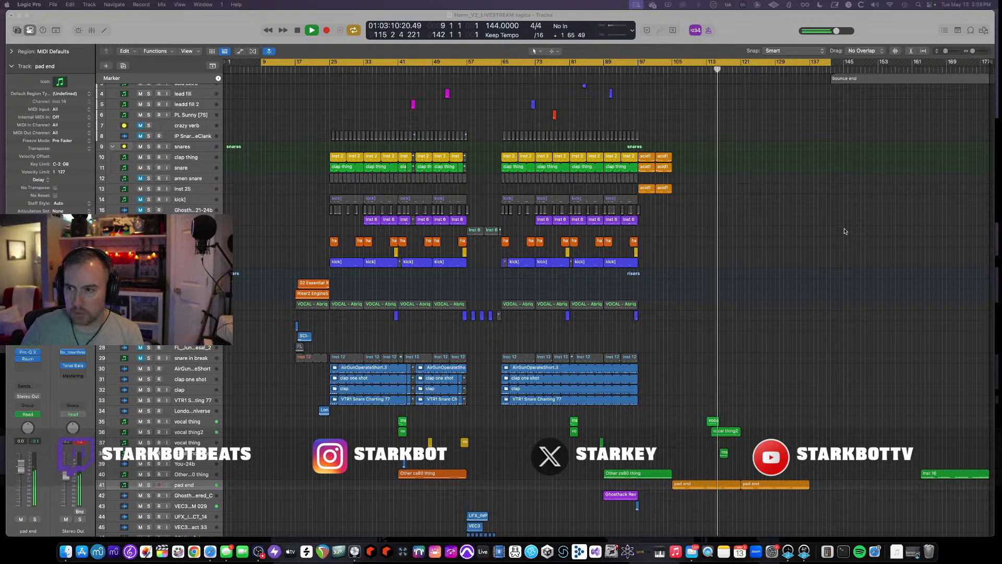
scroll(845, 231, down, 5)
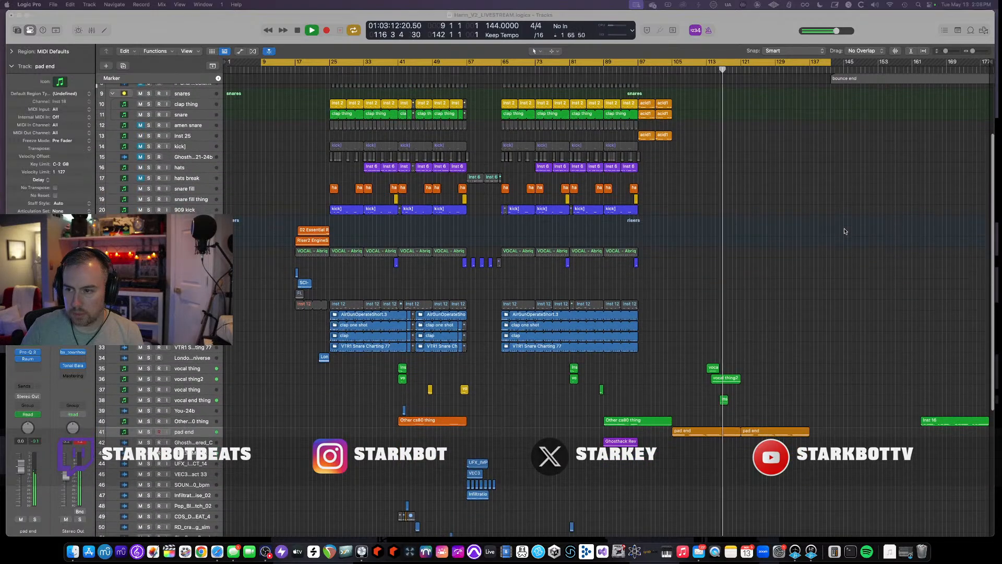
scroll(845, 231, down, 15)
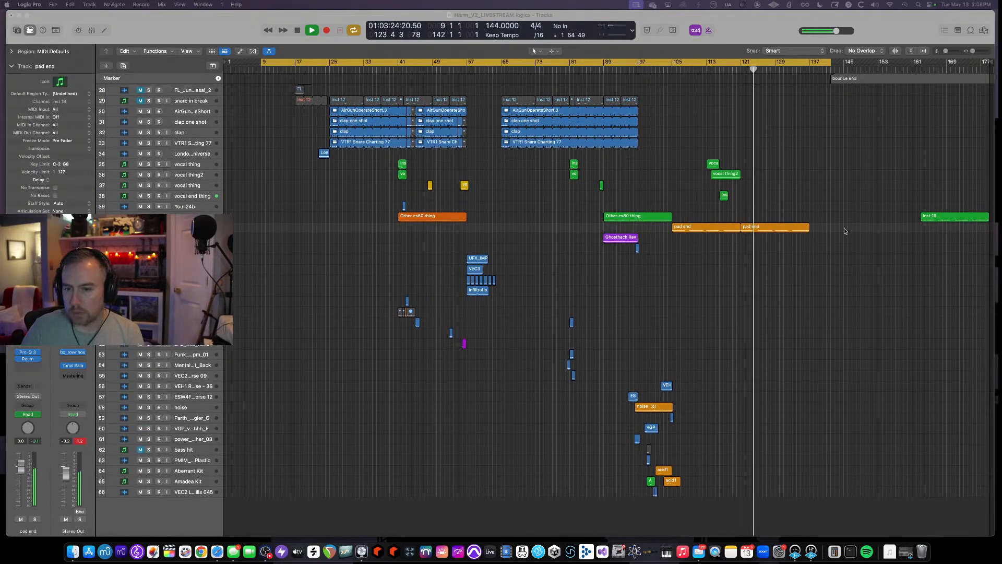
scroll(845, 231, up, 10)
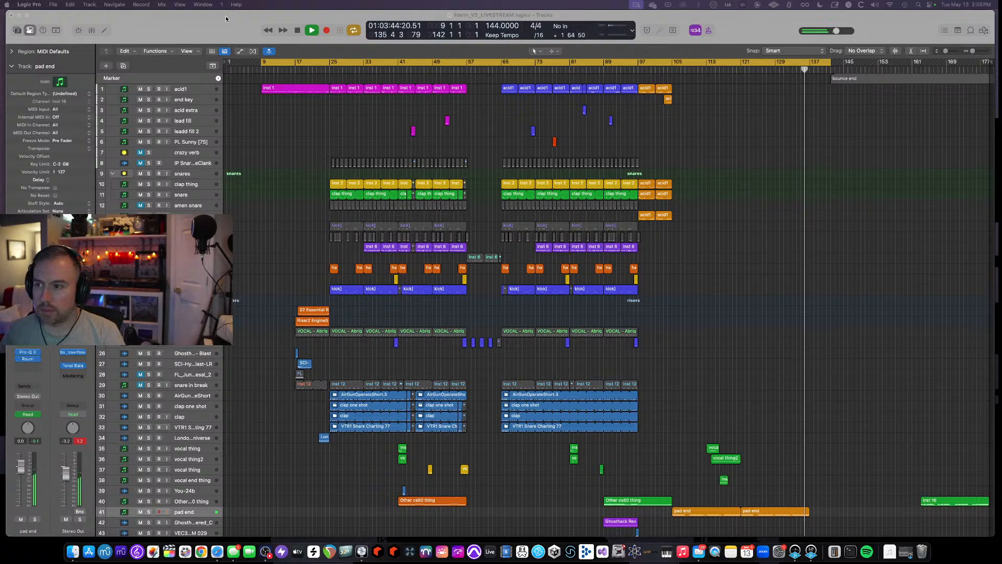
- Stop playback, select the acid1 track and increase the track heights
click(296, 62)
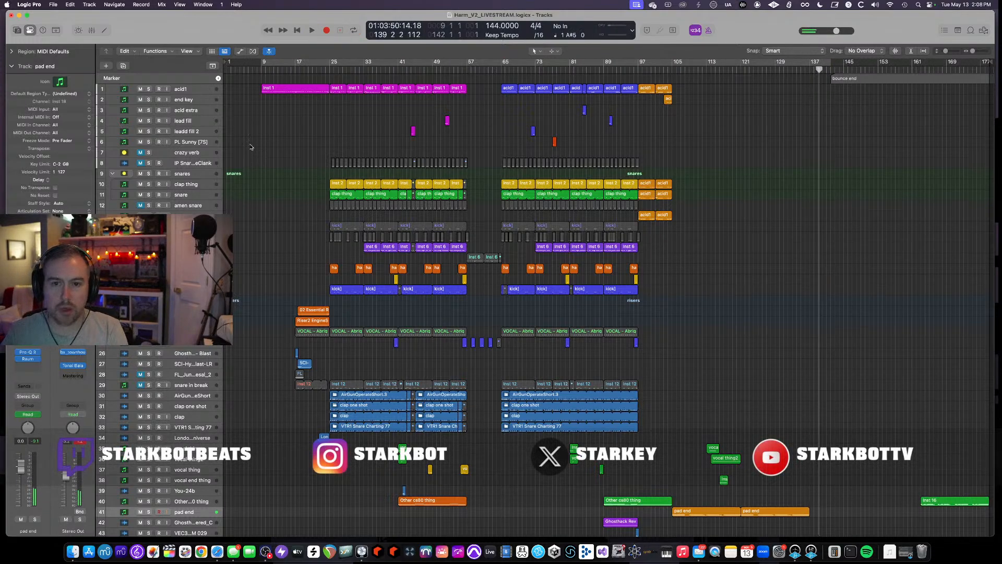
key(super+Down)
key(super+Down)
key(super+Down)
key(super+Down)
key(super+Down)
scroll(263, 147, up, 10)
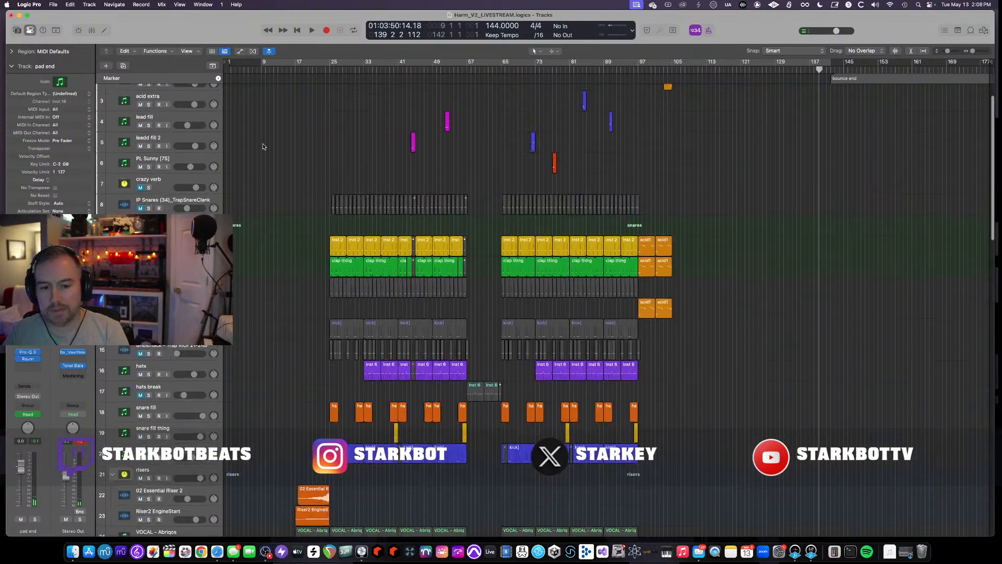
scroll(263, 147, up, 3)
click(168, 90)
key(super+Down)
key(super+Down)
key(super+Down)
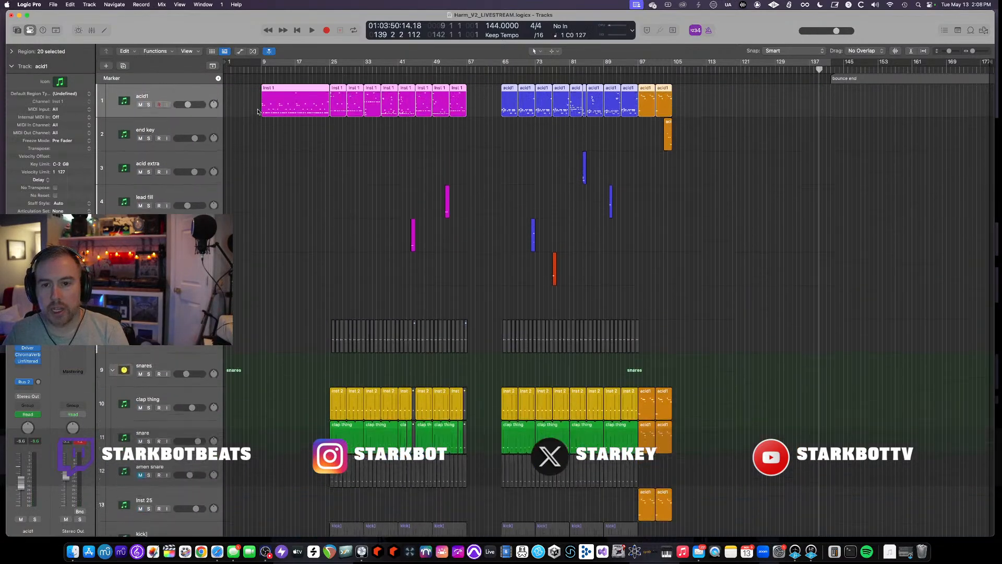
key(super+Down)
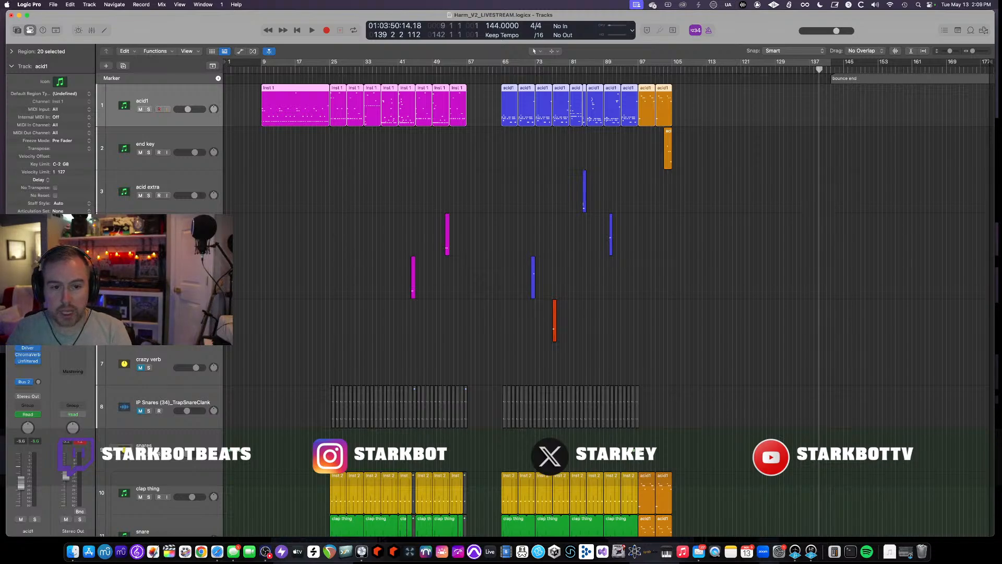
- Open the ABL3x instrument plugin on the acid1 track, reposition its window, and close it
click(28, 334)
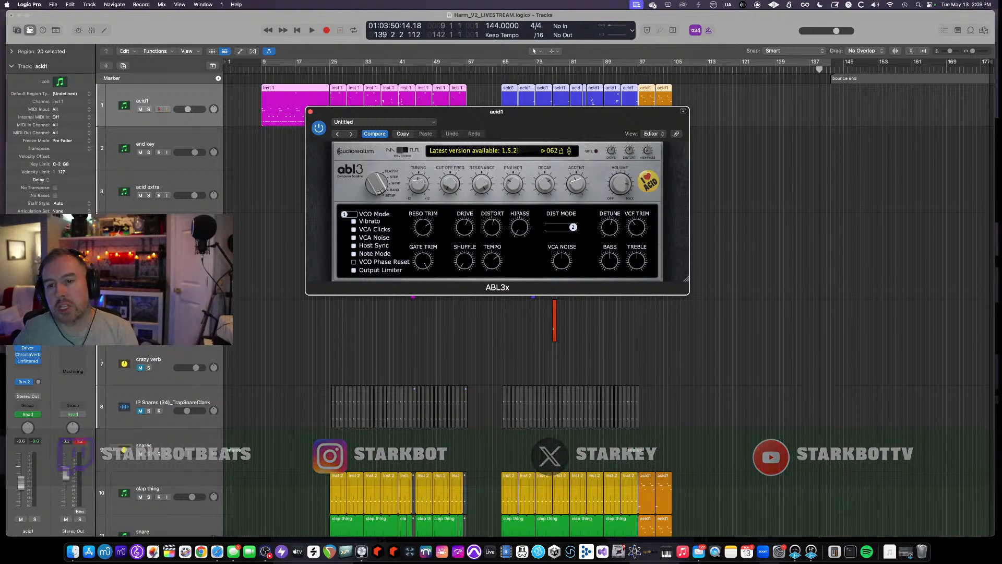
drag(348, 111, 496, 177)
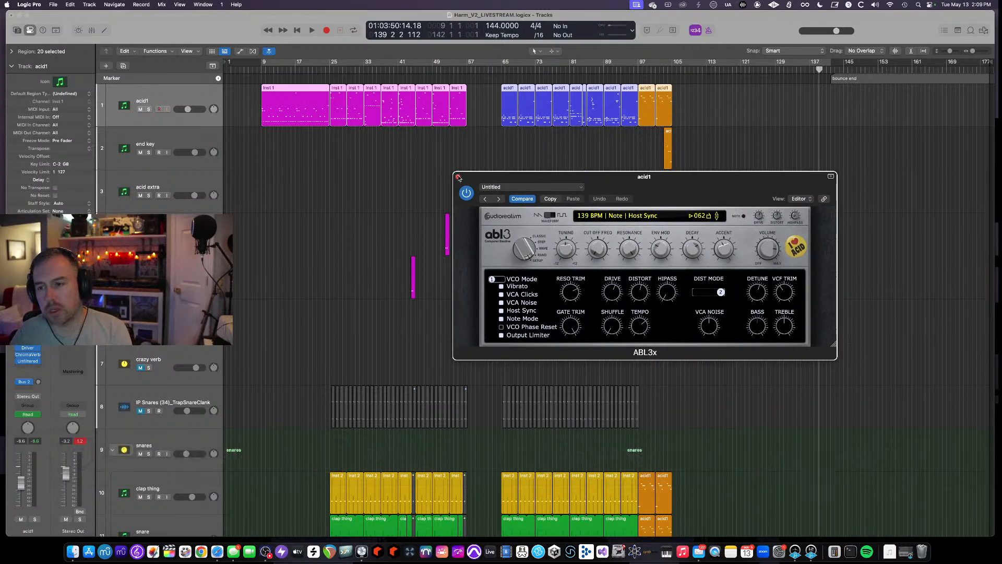
click(457, 177)
- Zoom in on the selected acid1 regions and display their automation lanes
key(z)
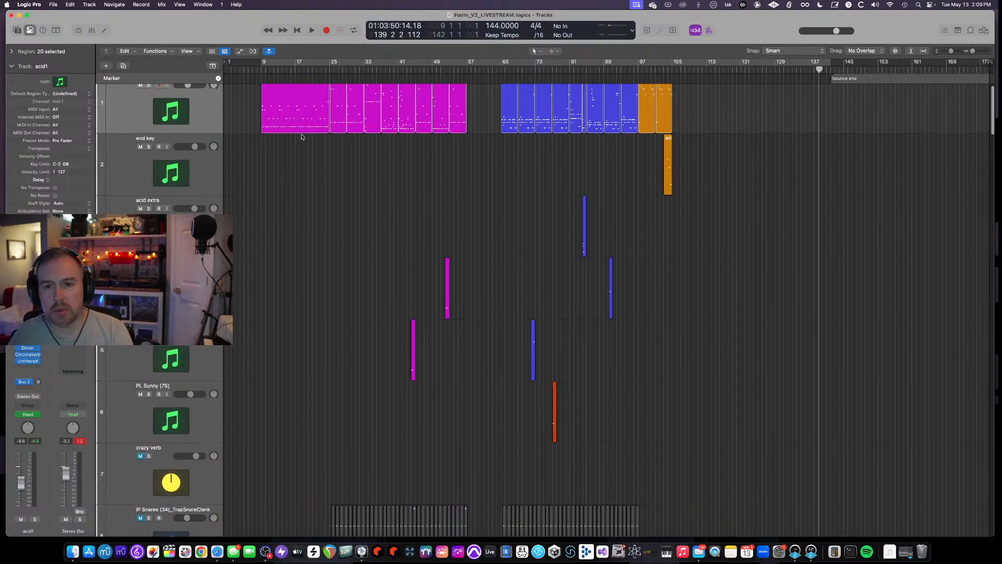
key(a)
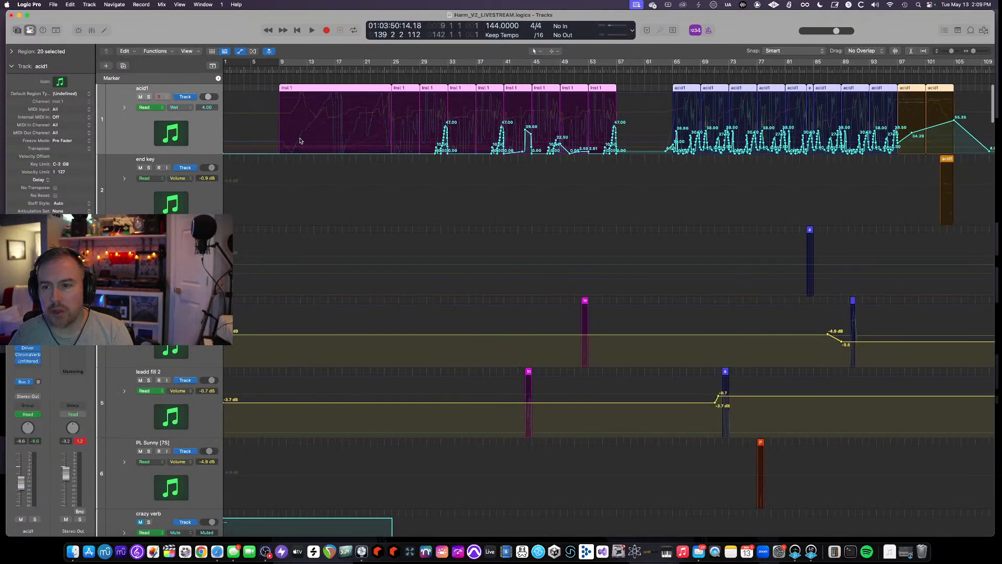
- Expand the acid1 track to show all of its automation sub-lanes
right_click(121, 108)
click(115, 96)
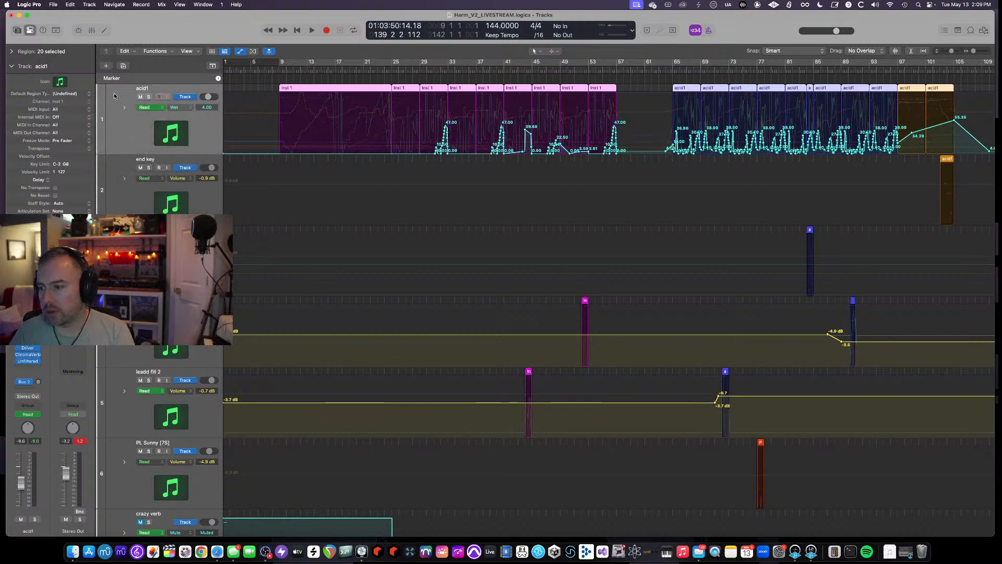
scroll(137, 128, down, 1)
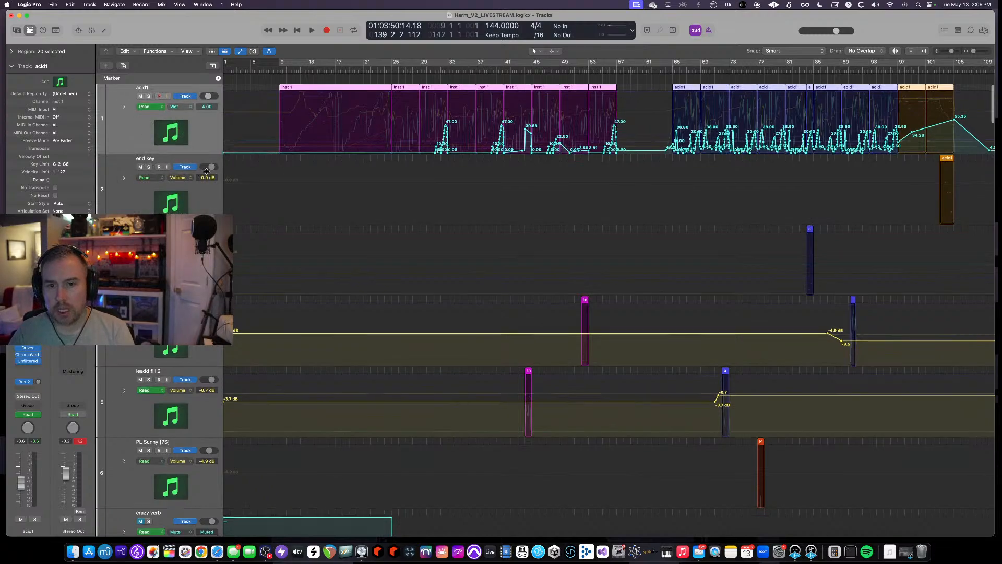
click(125, 106)
scroll(371, 210, down, 3)
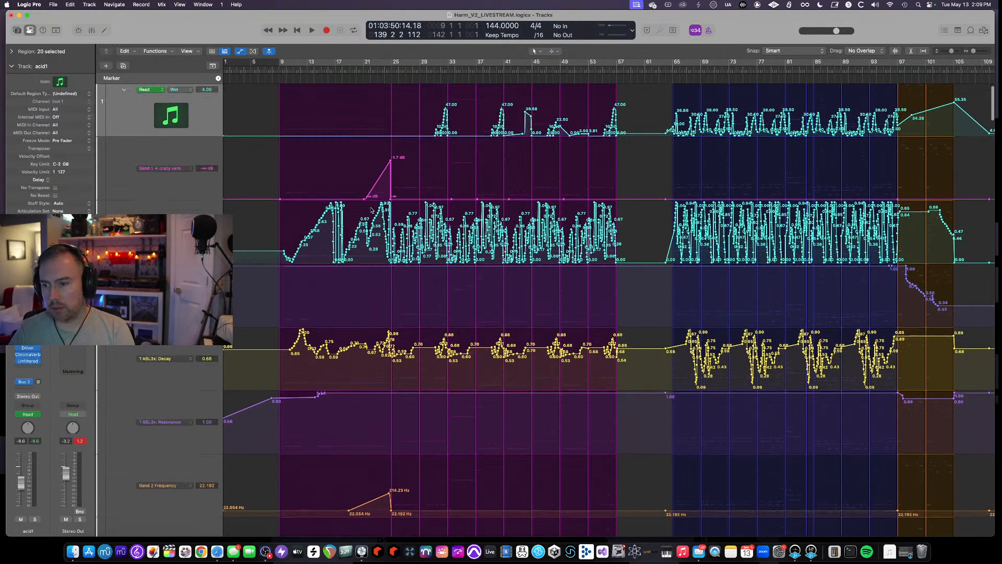
- Scroll through the acid1 automation lanes to review the recorded parameter curves
scroll(372, 210, down, 5)
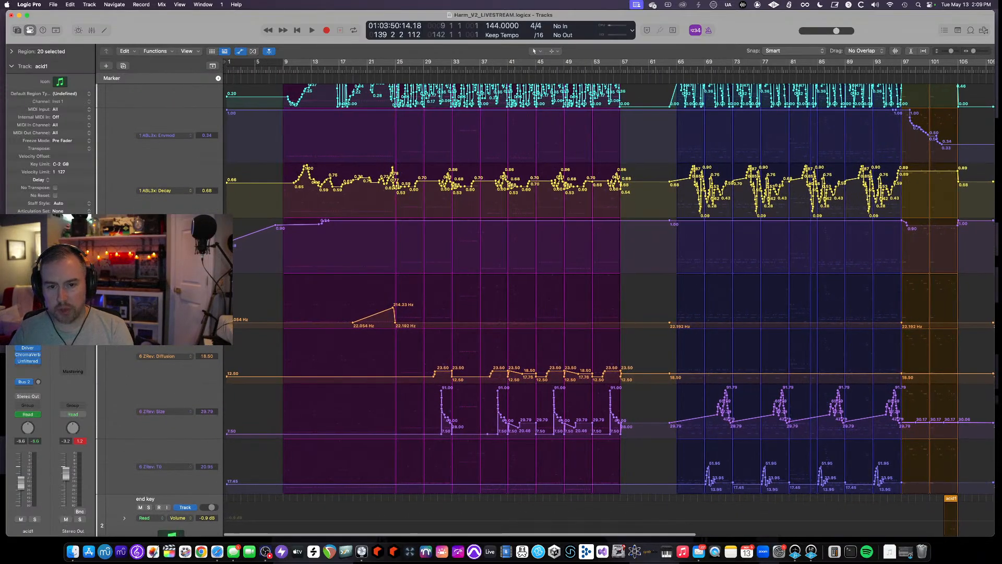
scroll(610, 310, up, 2)
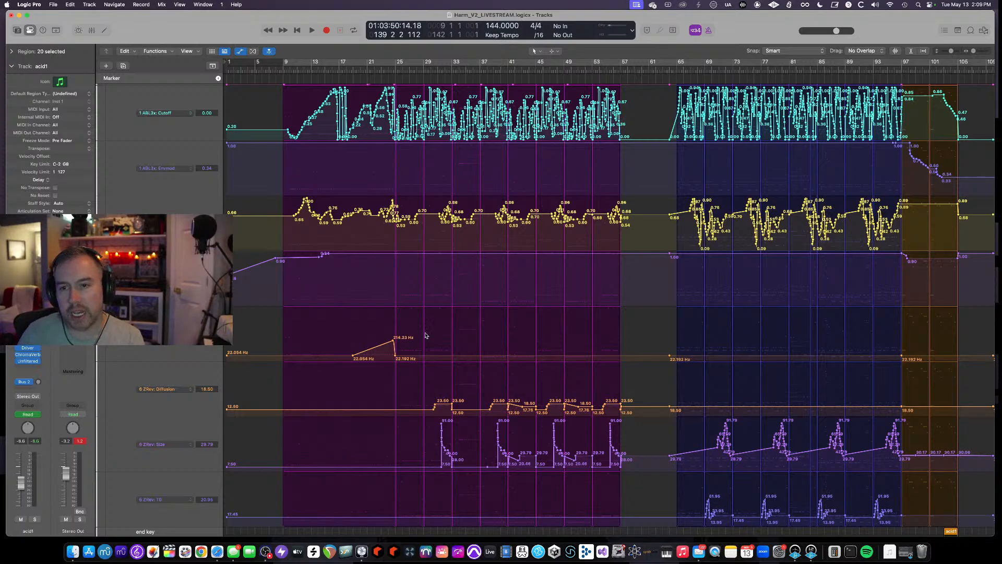
scroll(426, 335, up, 6)
scroll(425, 335, up, 5)
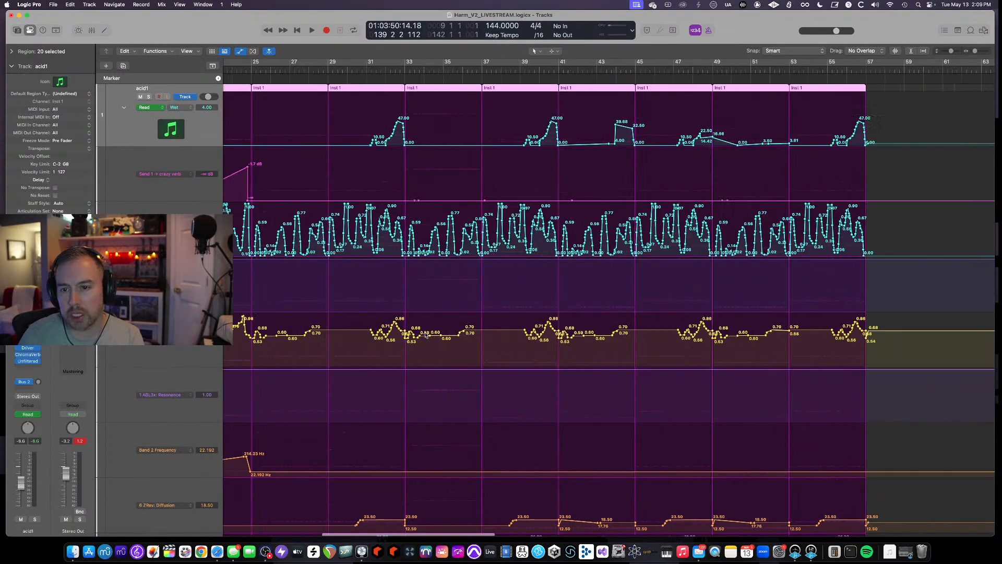
scroll(425, 335, left, 6)
scroll(462, 297, down, 5)
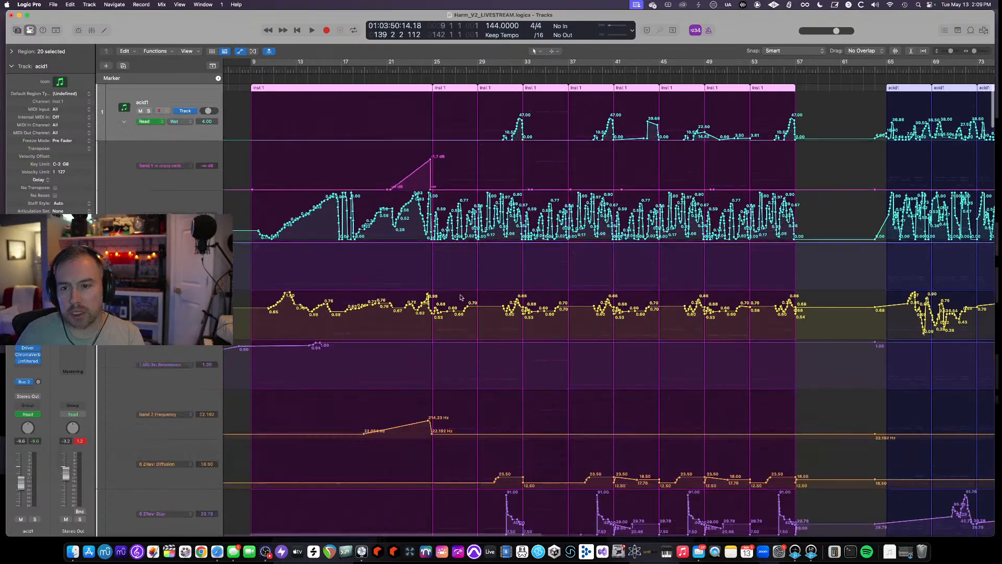
scroll(461, 297, down, 2)
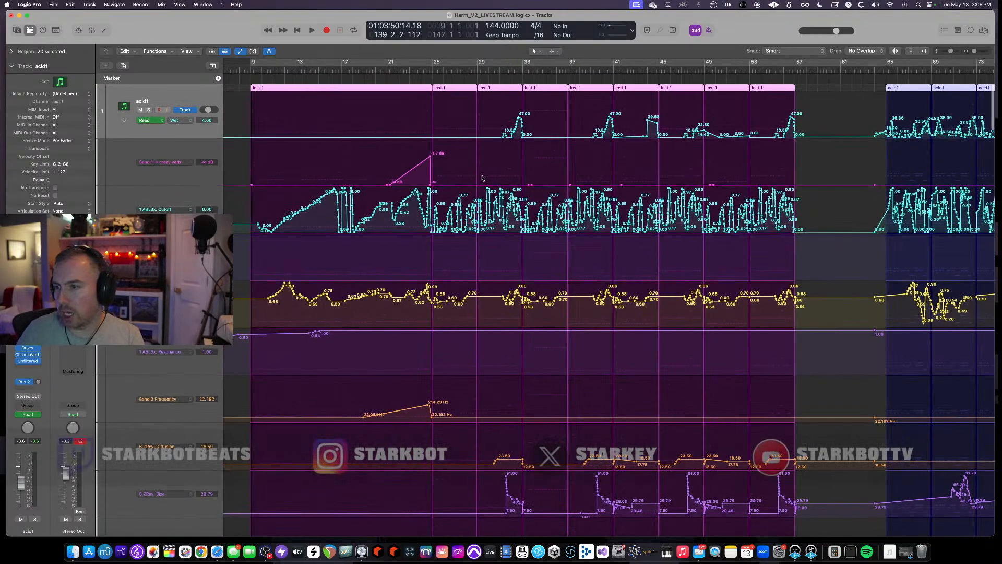
scroll(482, 178, right, 2)
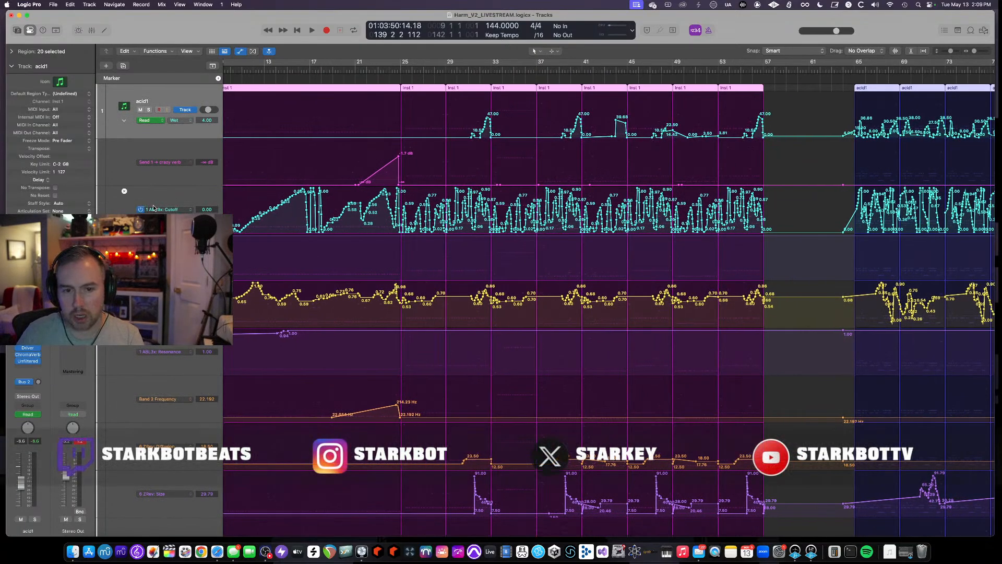
scroll(284, 229, down, 2)
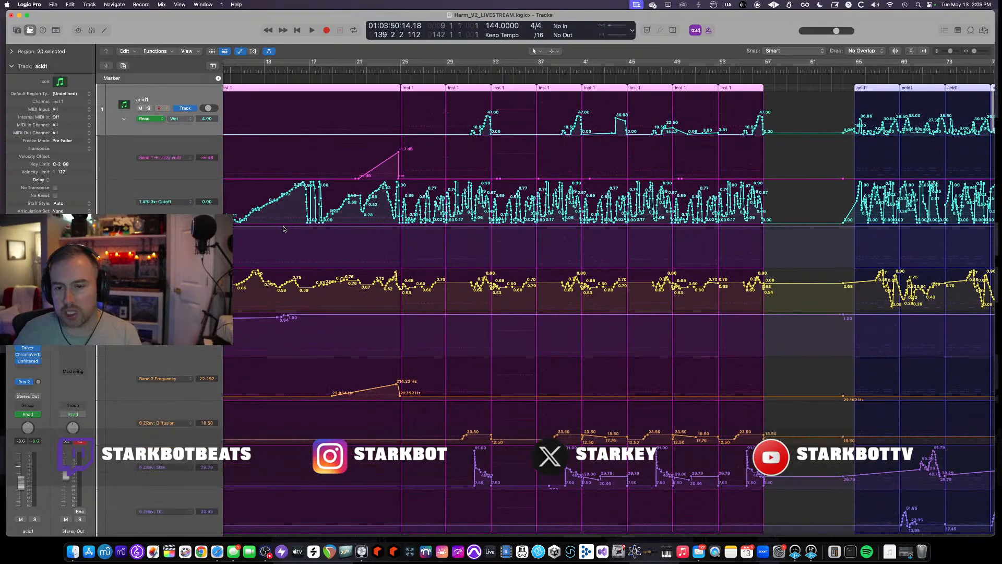
scroll(403, 171, down, 5)
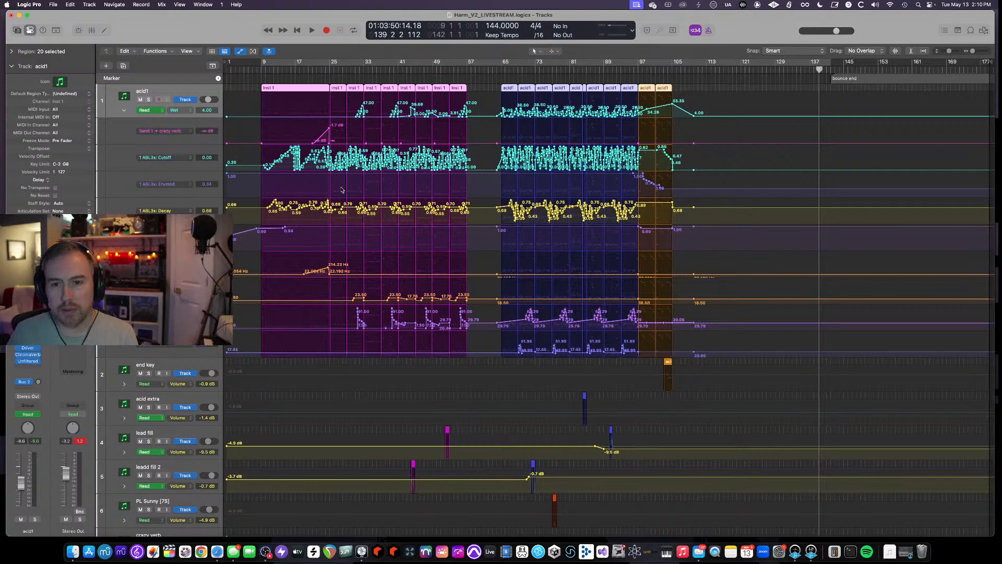
scroll(280, 81, up, 5)
scroll(280, 81, left, 5)
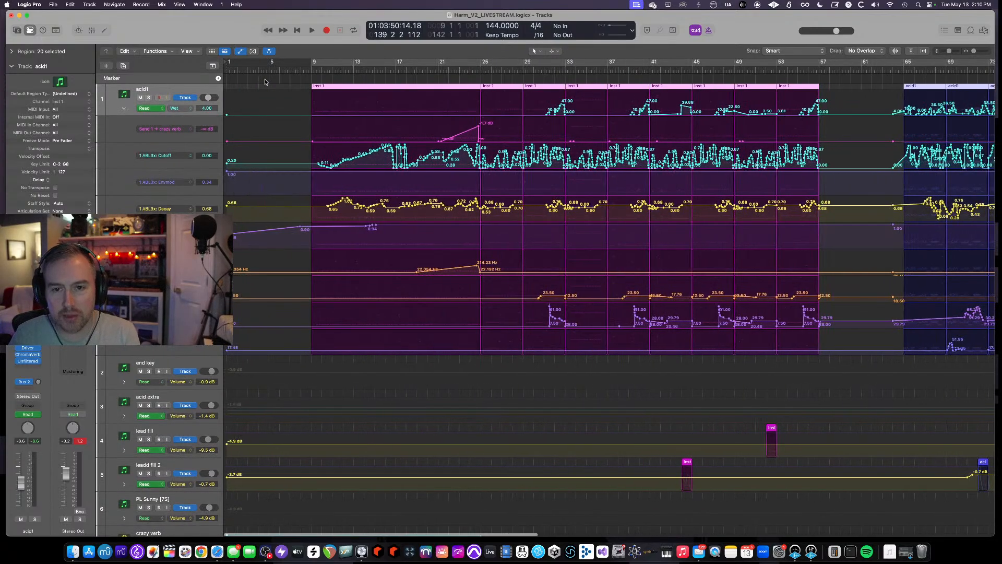
scroll(307, 78, up, 2)
scroll(312, 62, up, 1)
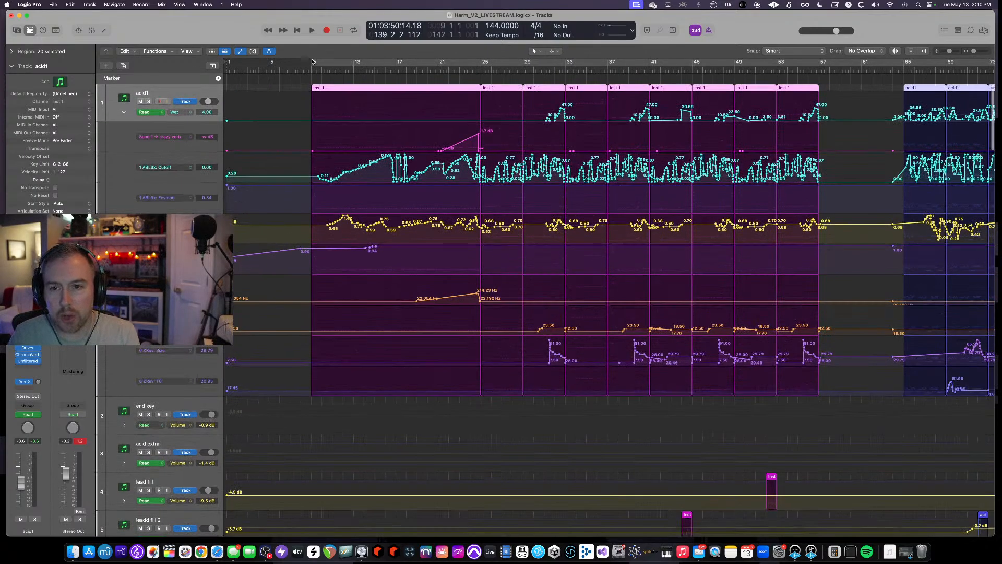
- Set a cycle range from bar 9 to bar 25 and audition it with the acid1 track soloed
drag(313, 61, 481, 62)
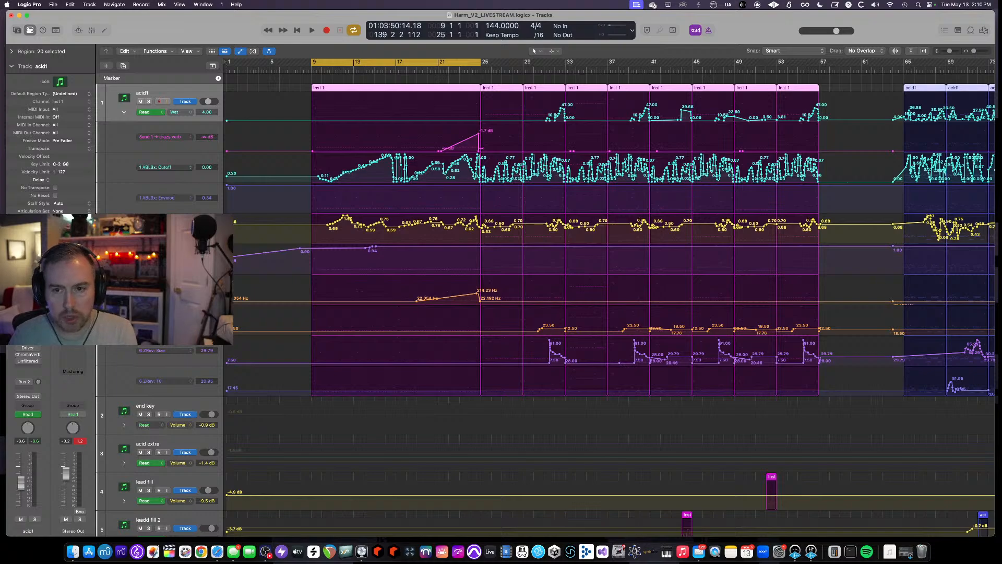
key(space)
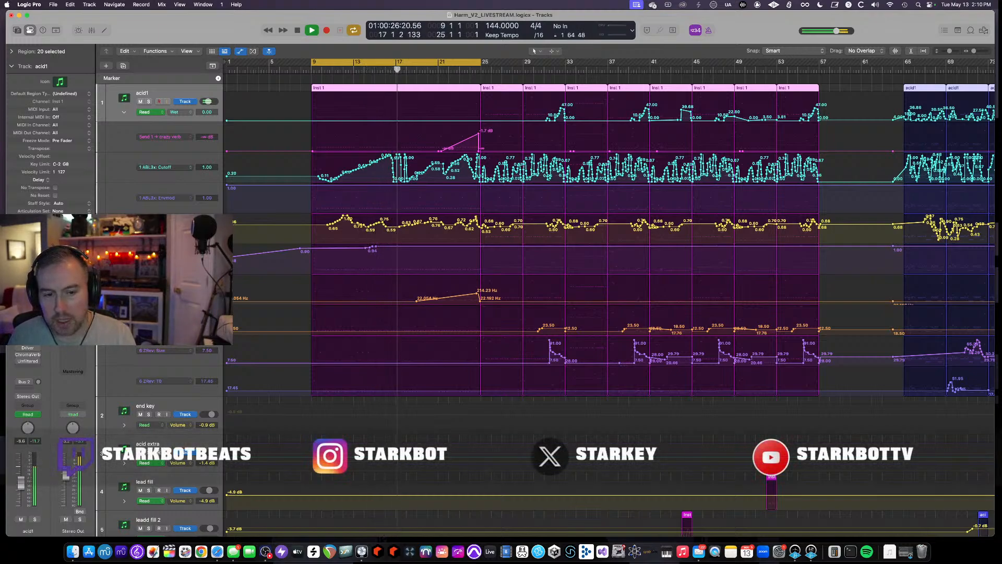
click(149, 101)
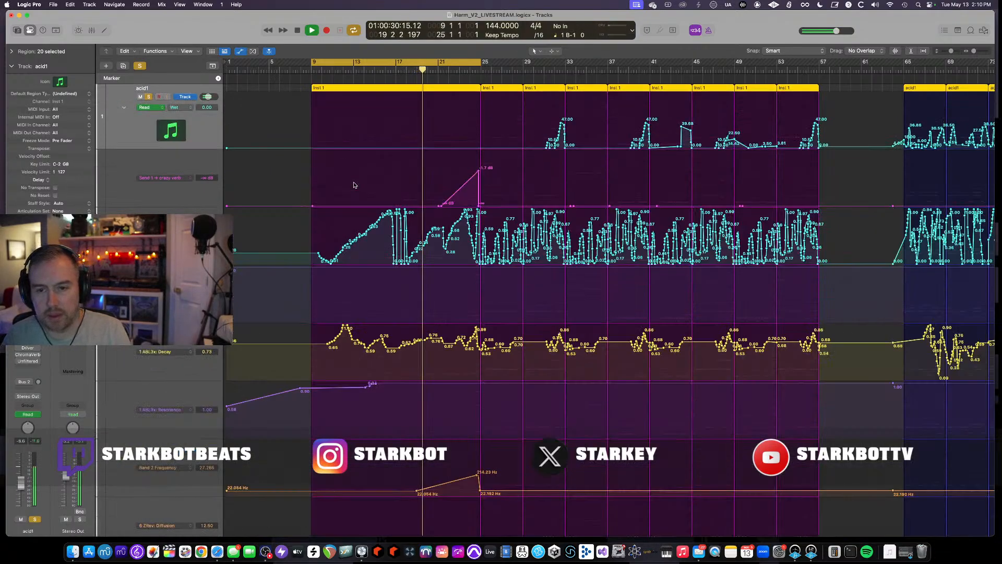
key(space)
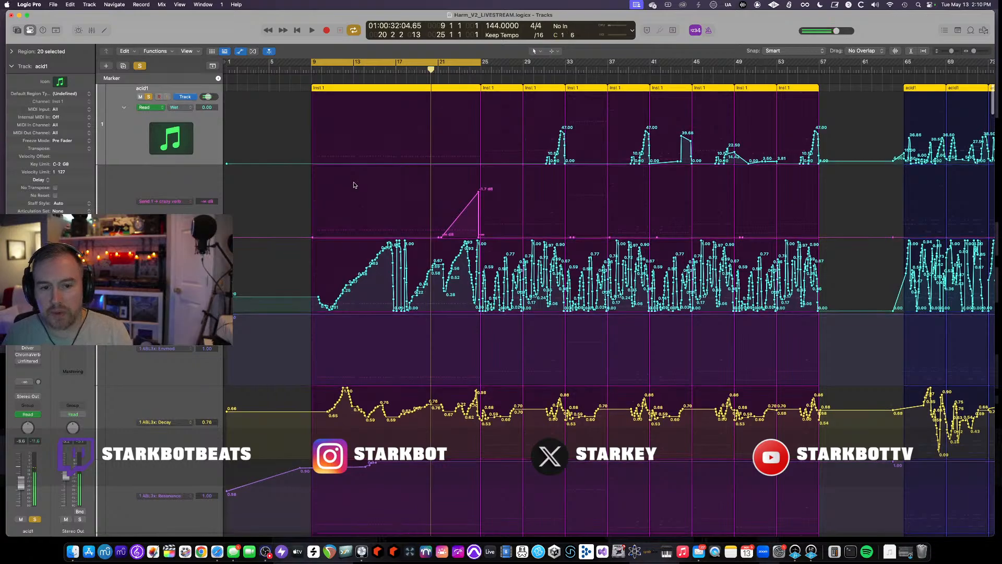
- Collapse the acid1 automation sub-lanes
scroll(354, 186, down, 3)
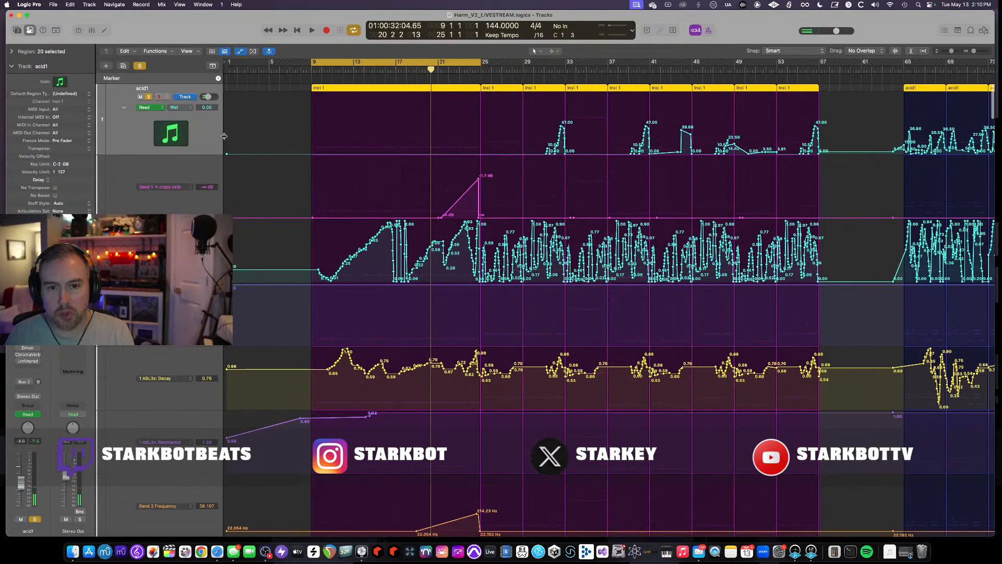
click(124, 108)
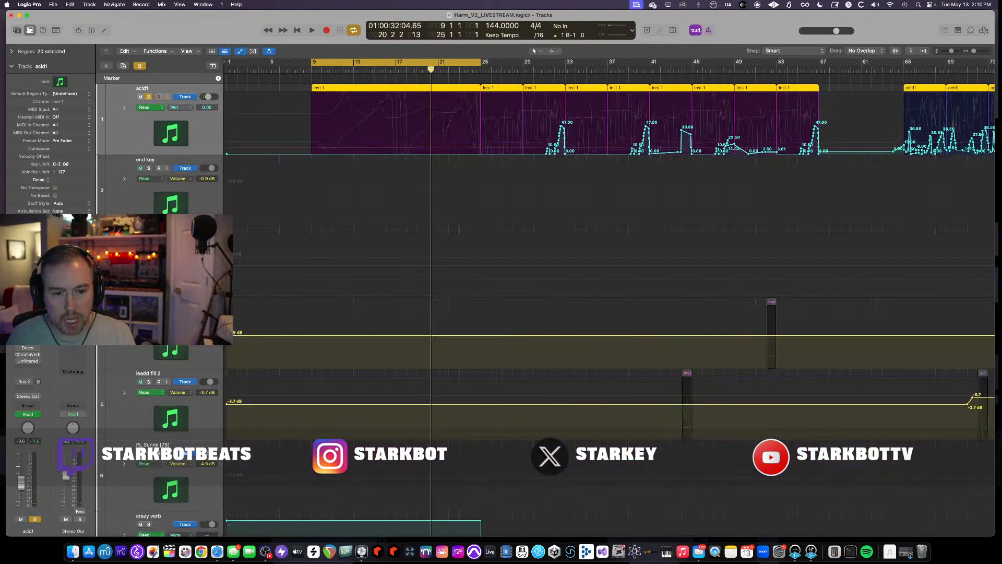
- Open the Talkback Limiter plugin on acid1, toggle its bypass during playback to compare, and close it
click(27, 334)
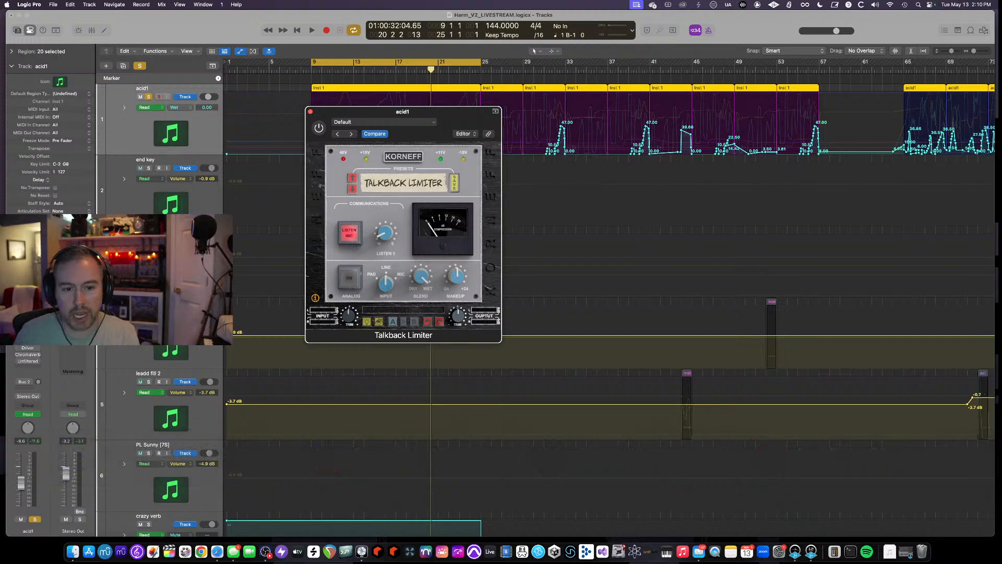
click(18, 334)
key(space)
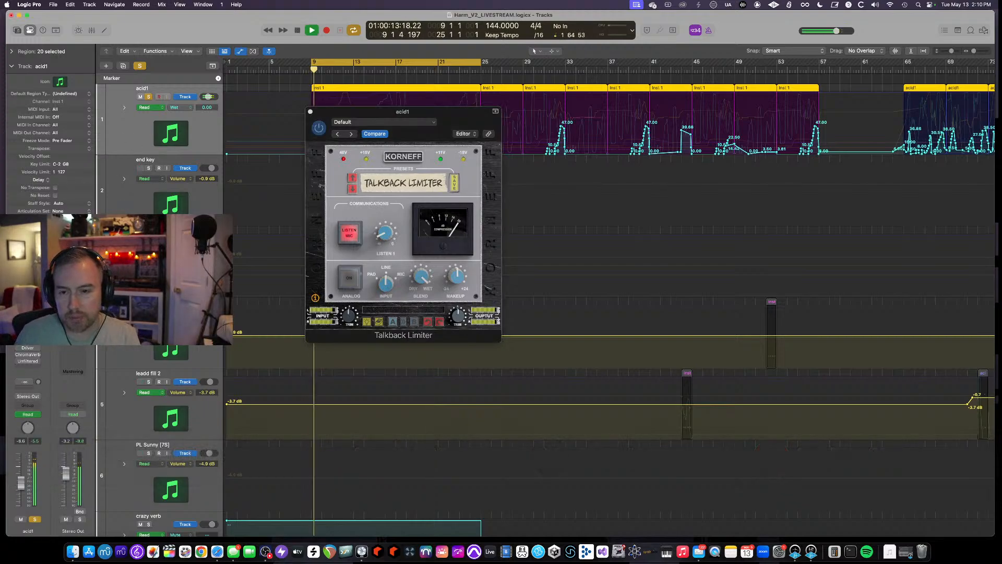
click(321, 128)
click(322, 128)
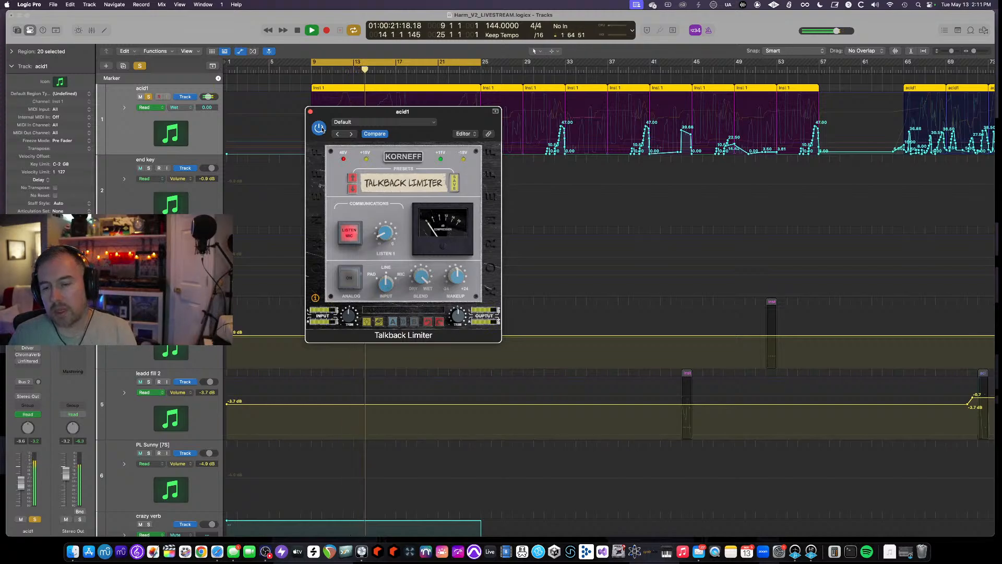
key(space)
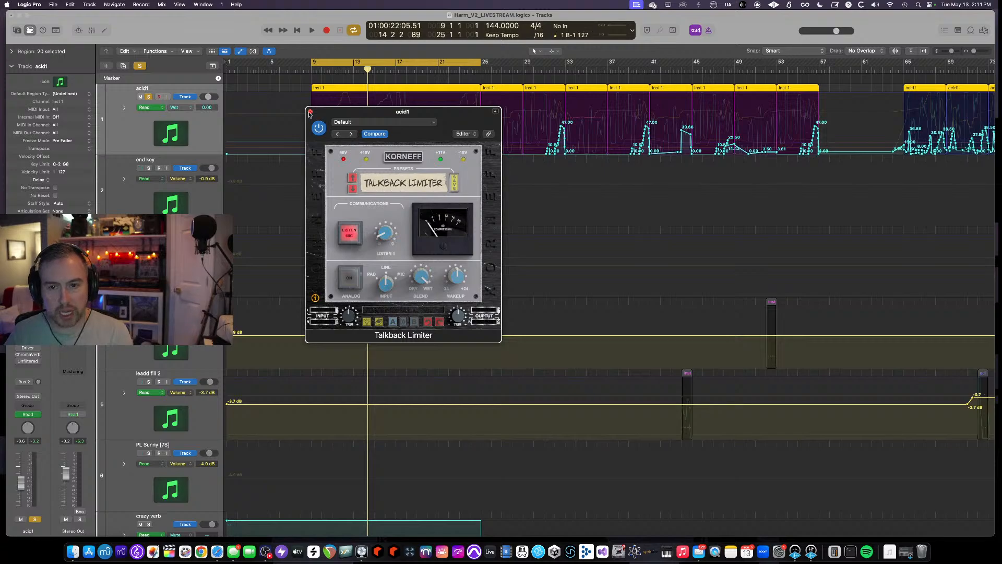
click(310, 112)
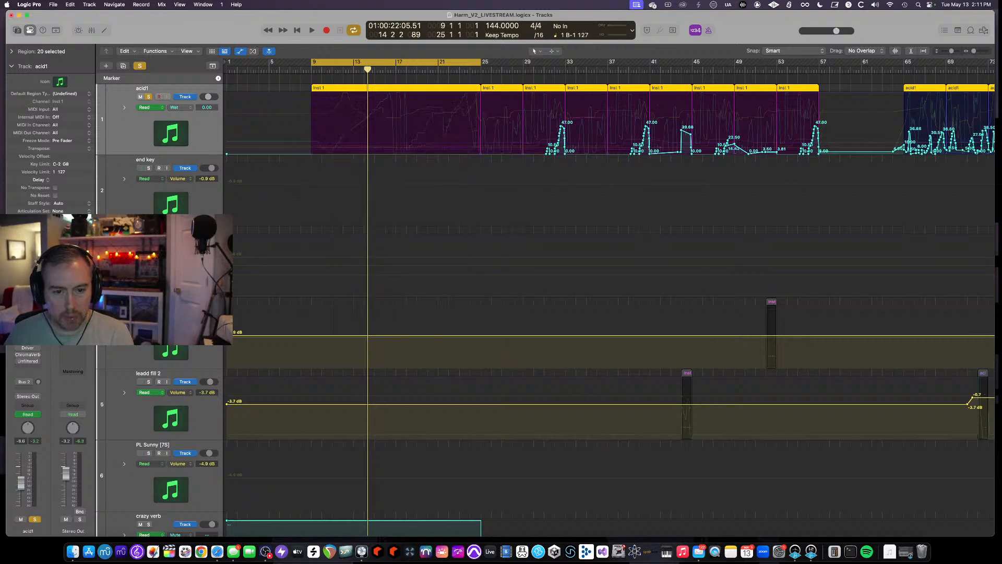
- Open the Pro-Q 3 equalizer on acid1 and inspect its EQ curve
click(28, 340)
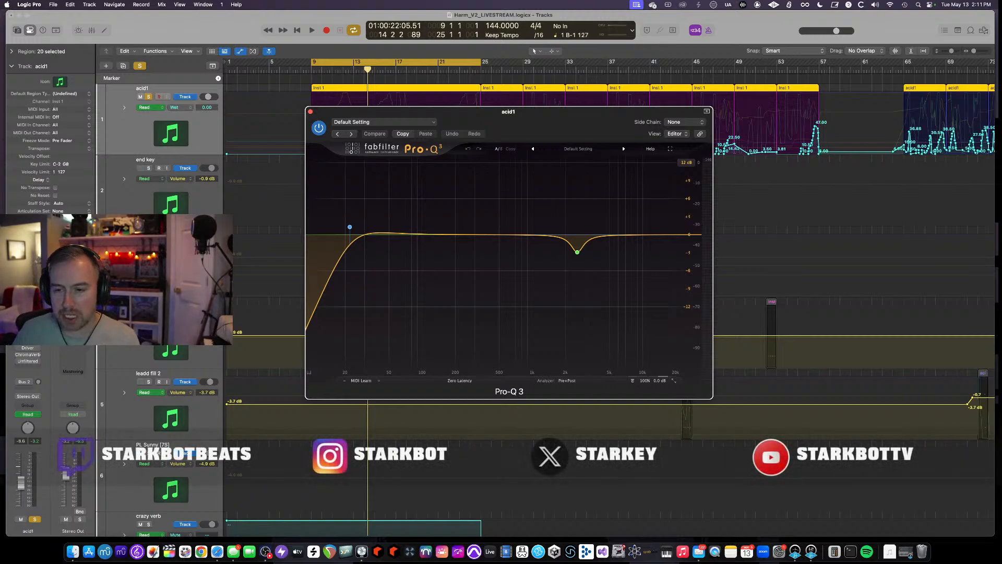
mouse_move(610, 222)
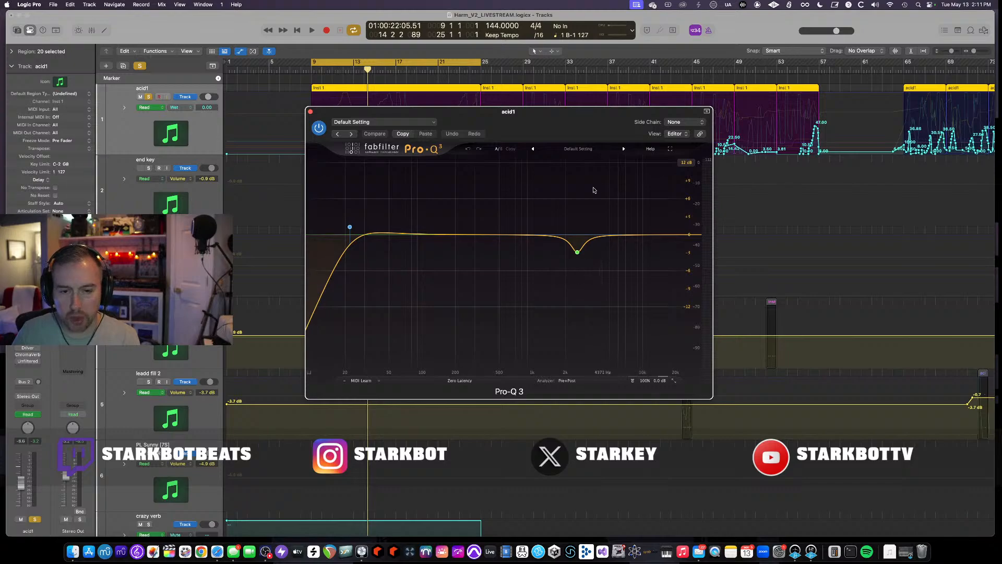
mouse_move(349, 226)
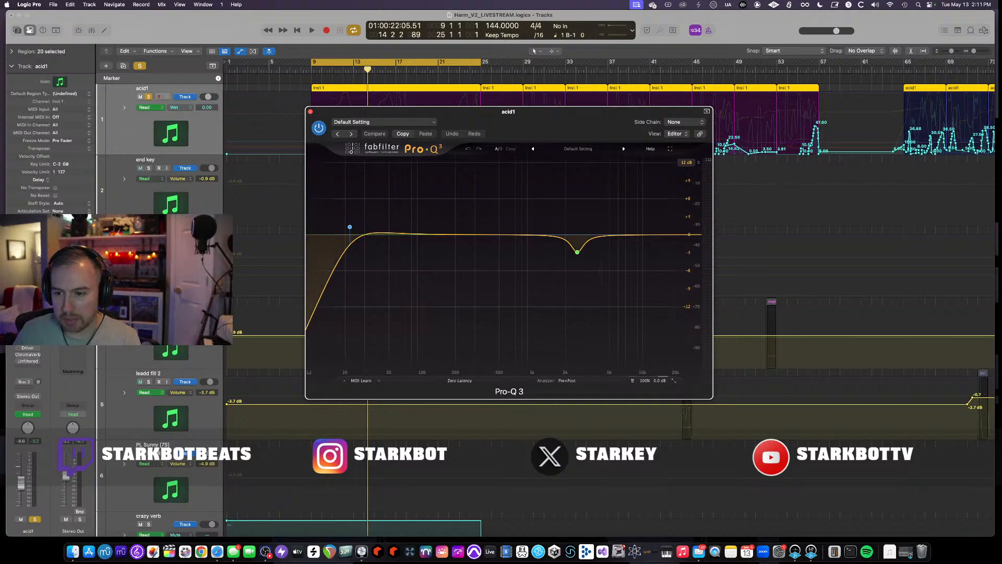
- Open the Bass Mint plugin on acid1, audition it, reposition its window and close the Pro-Q 3 window
click(27, 361)
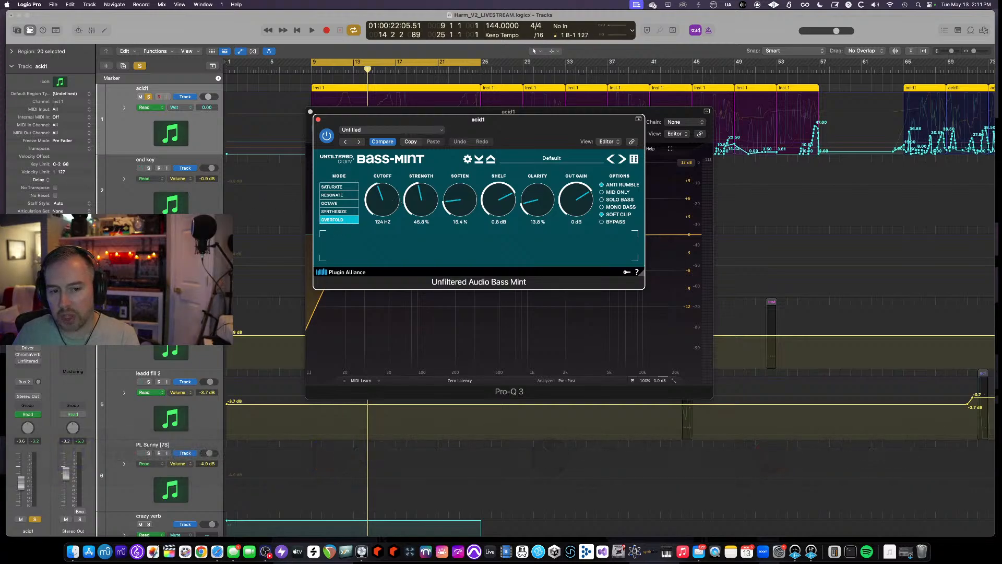
key(space)
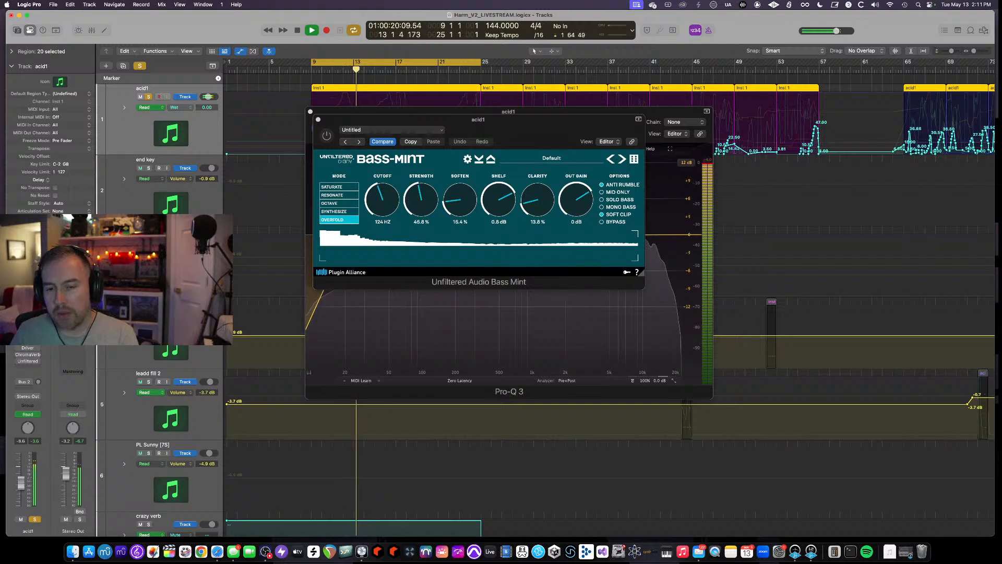
key(space)
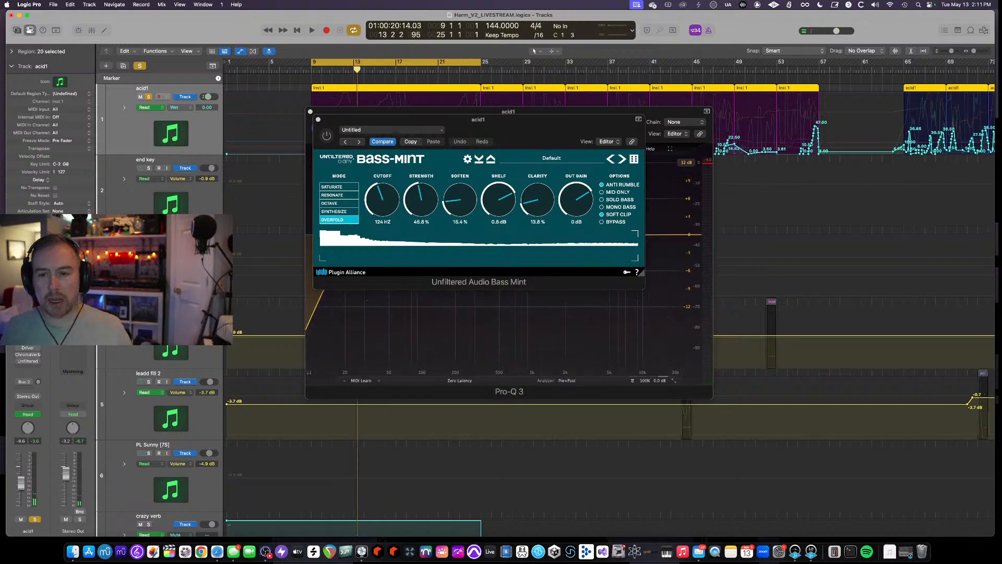
drag(386, 119, 355, 271)
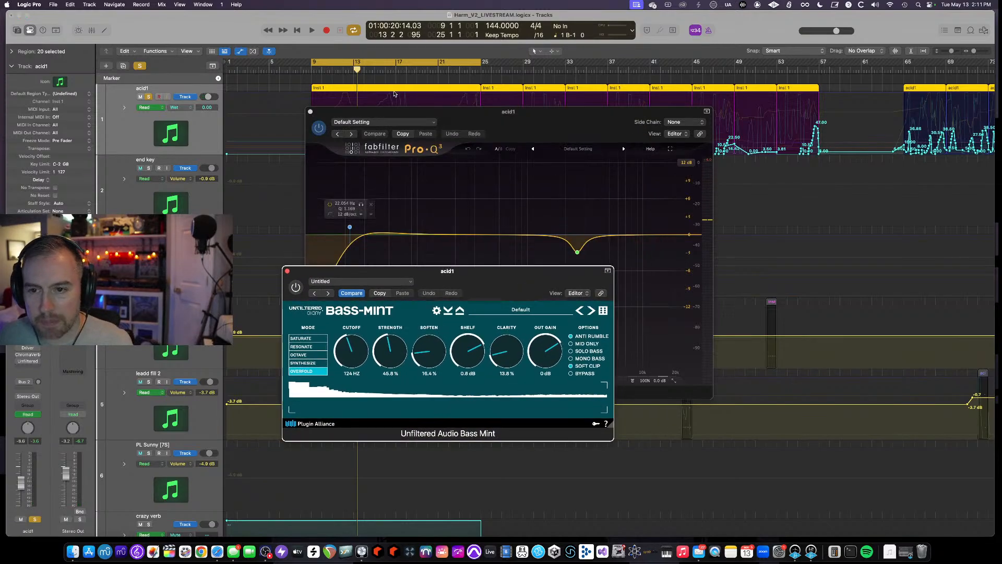
drag(323, 123, 455, 107)
click(443, 95)
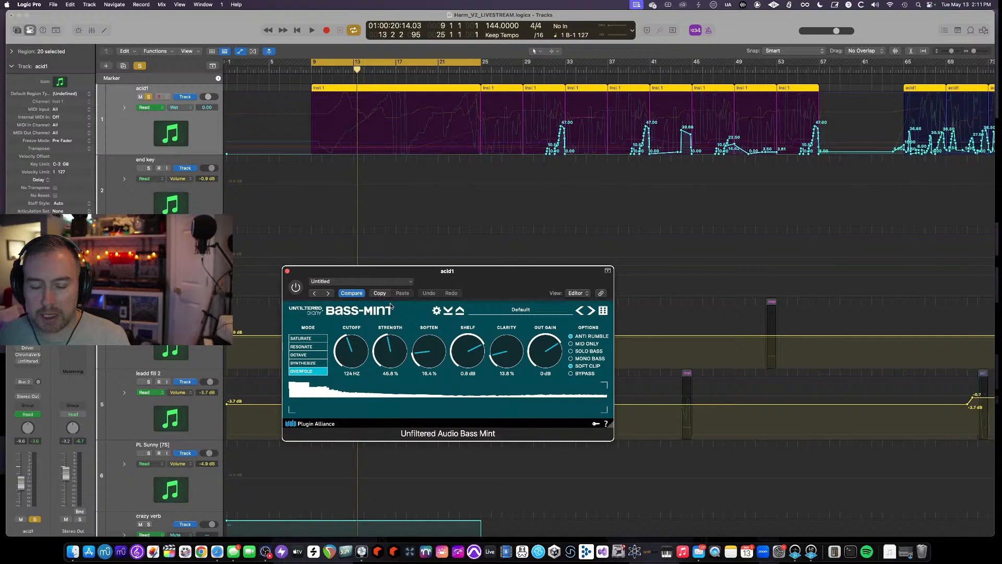
- Compare Bass Mint's Saturate and Overfold modes during playback, ending on Overfold
key(space)
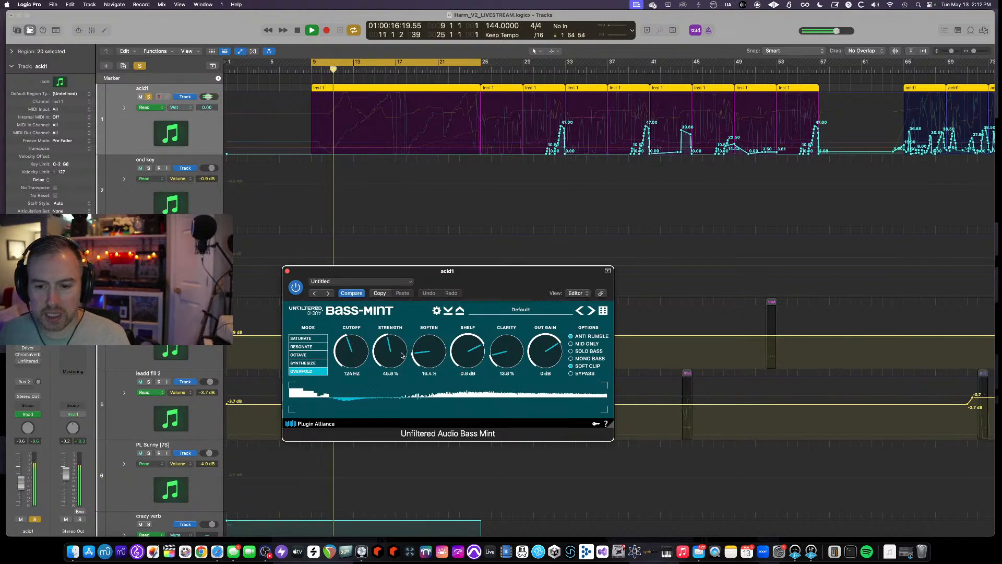
click(309, 339)
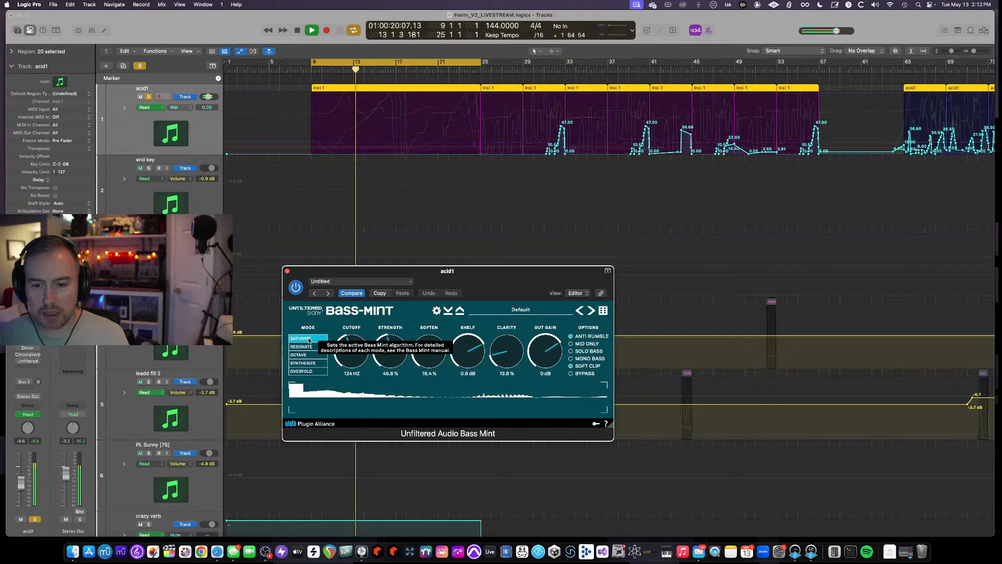
click(310, 371)
key(space)
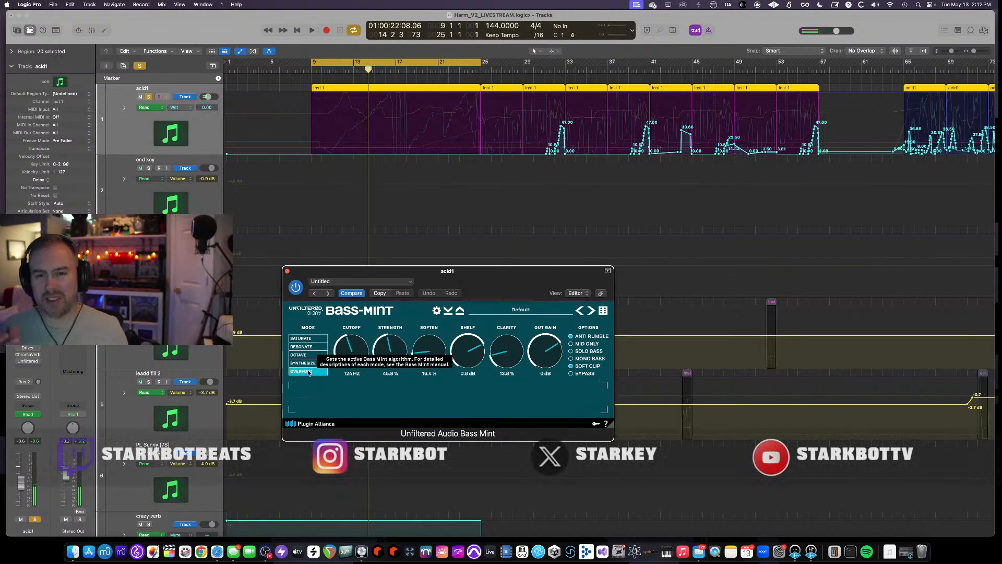
- Close Bass Mint, reopen the Pro-Q 3 equalizer on acid1, inspect its bands during playback, and close it
click(287, 270)
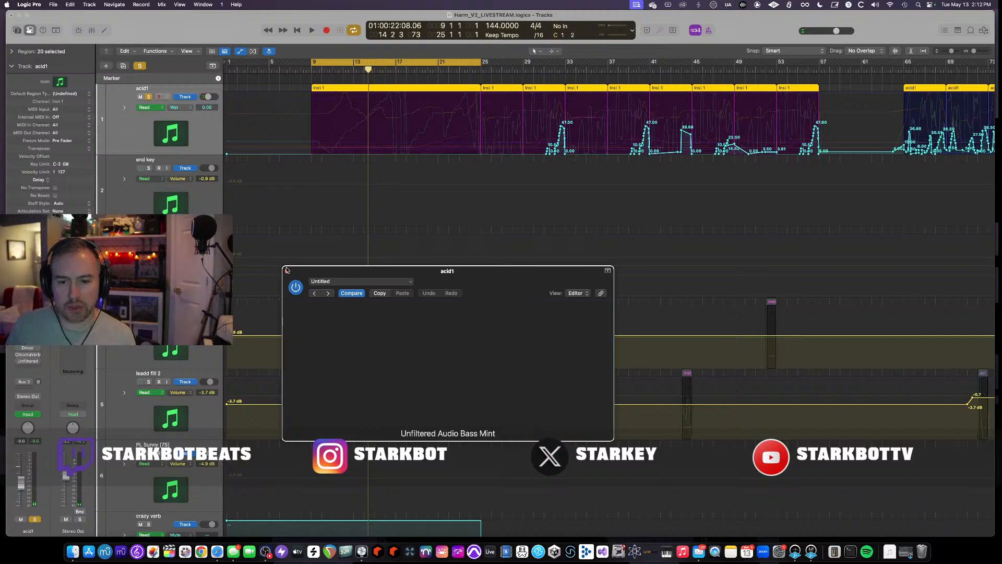
click(28, 334)
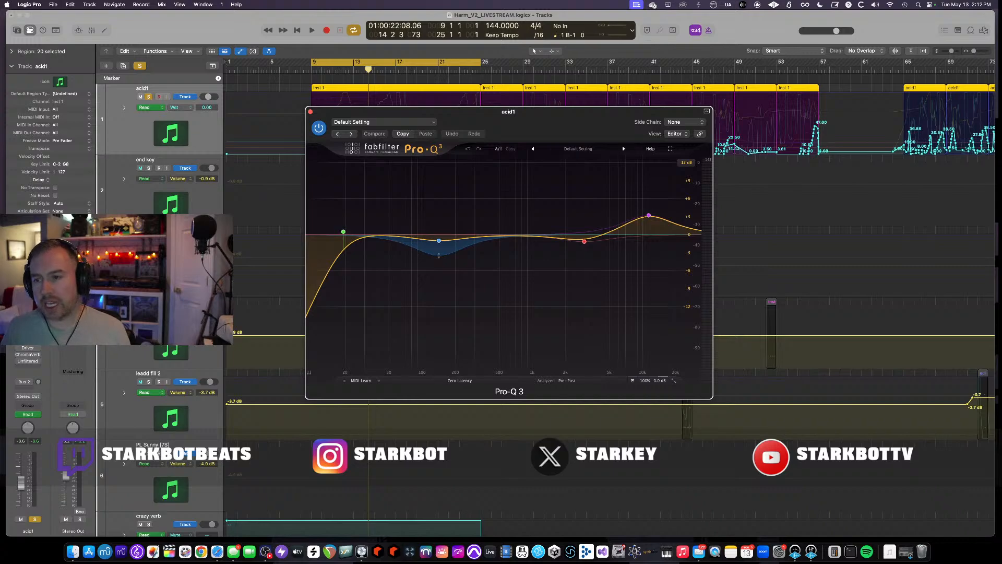
mouse_move(439, 240)
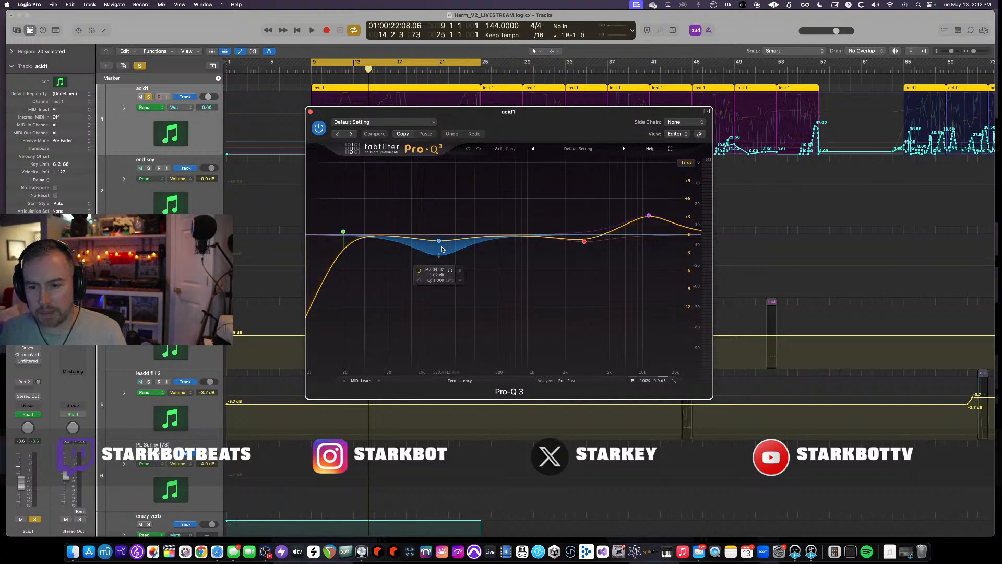
key(space)
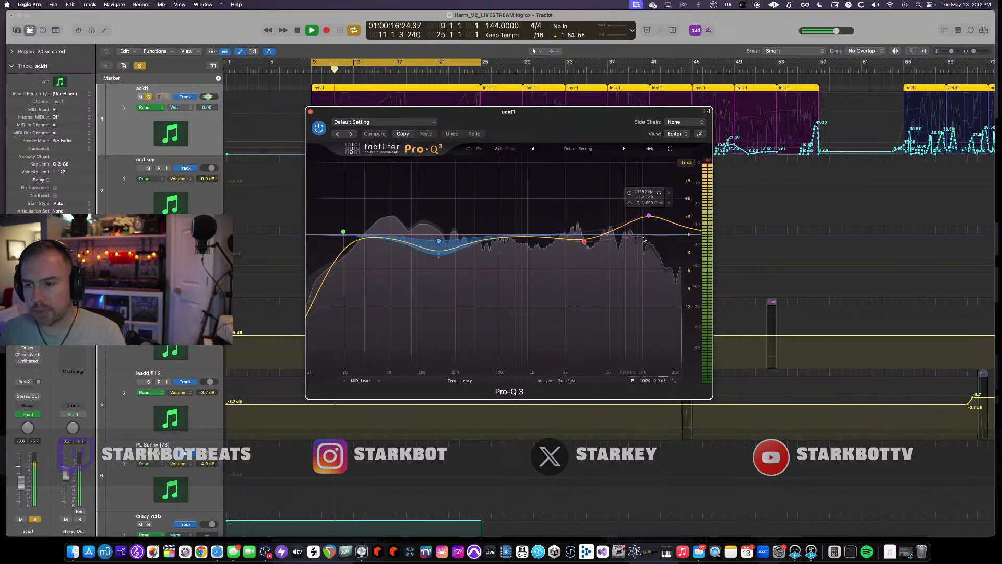
mouse_move(584, 246)
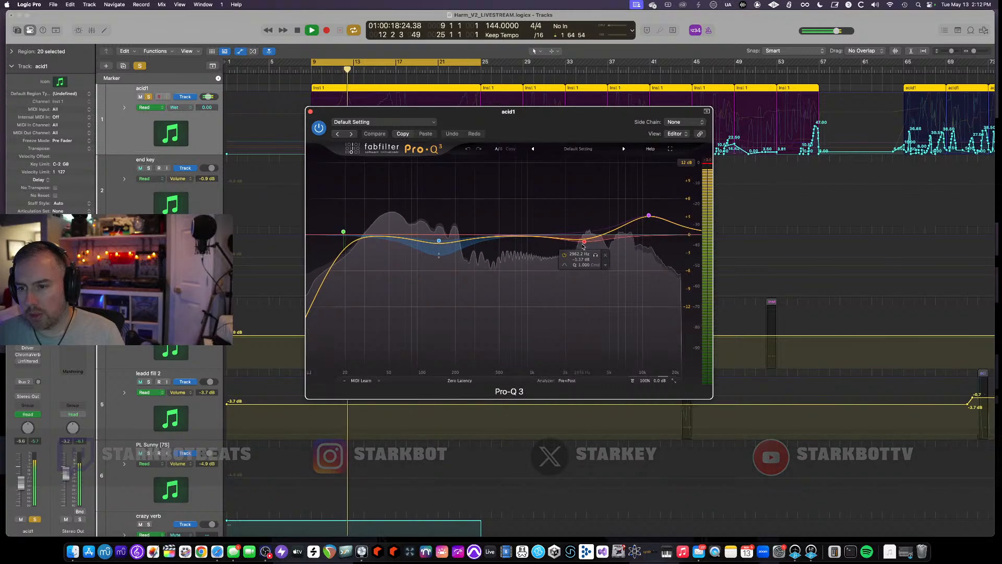
mouse_move(648, 214)
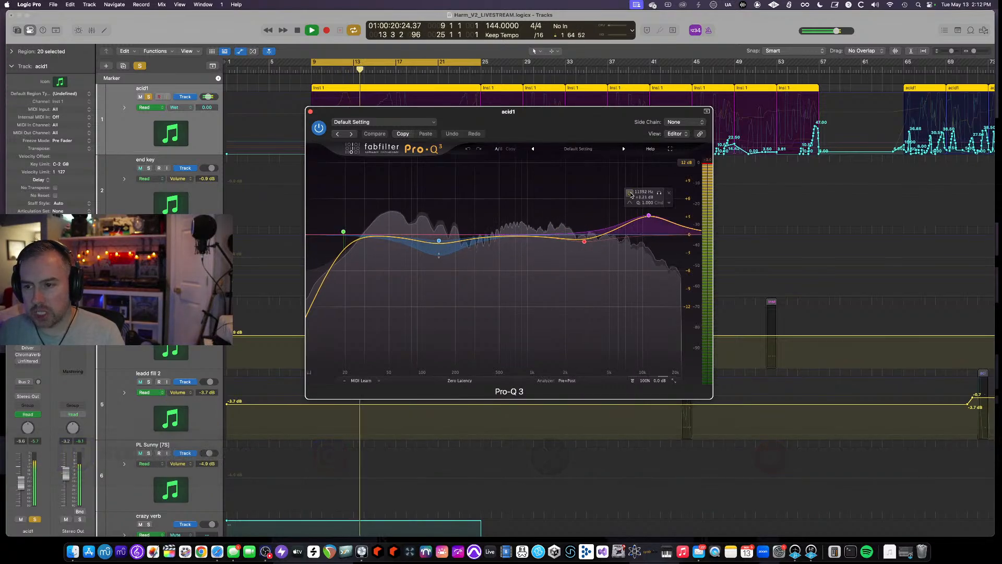
click(630, 194)
click(630, 195)
mouse_move(342, 230)
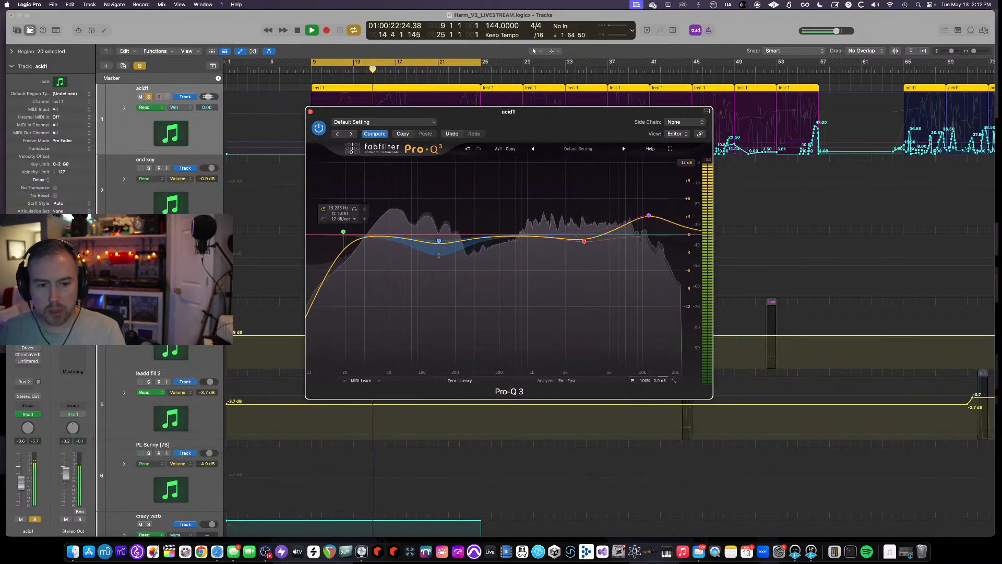
key(space)
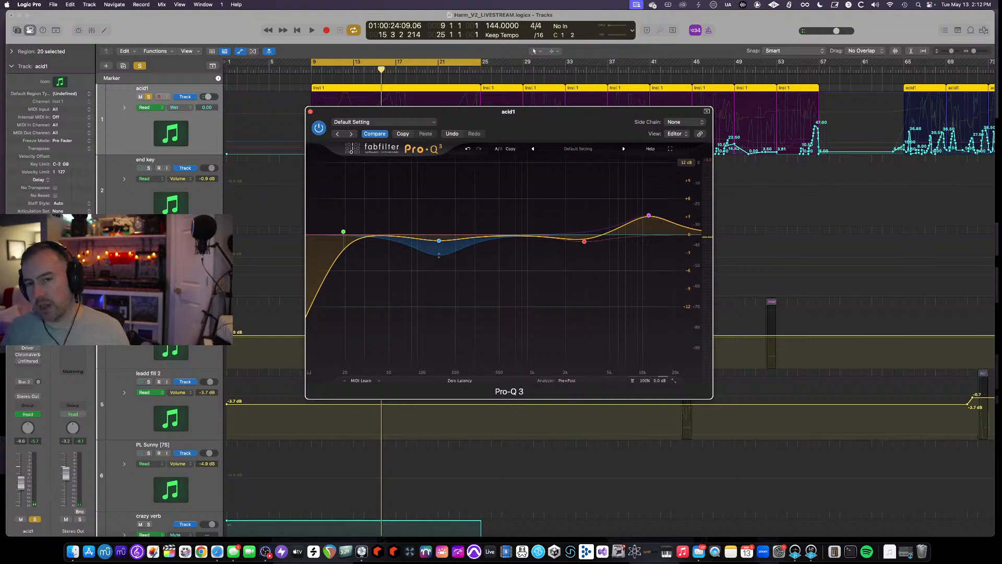
click(310, 111)
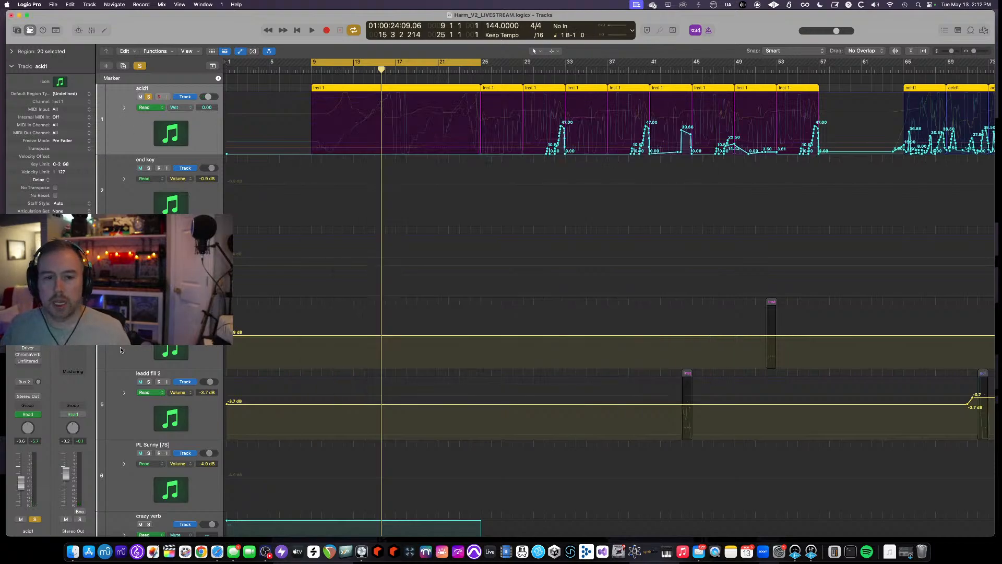
- Open the ZRev reverb on acid1, reposition its window, and audition it during playback
click(28, 334)
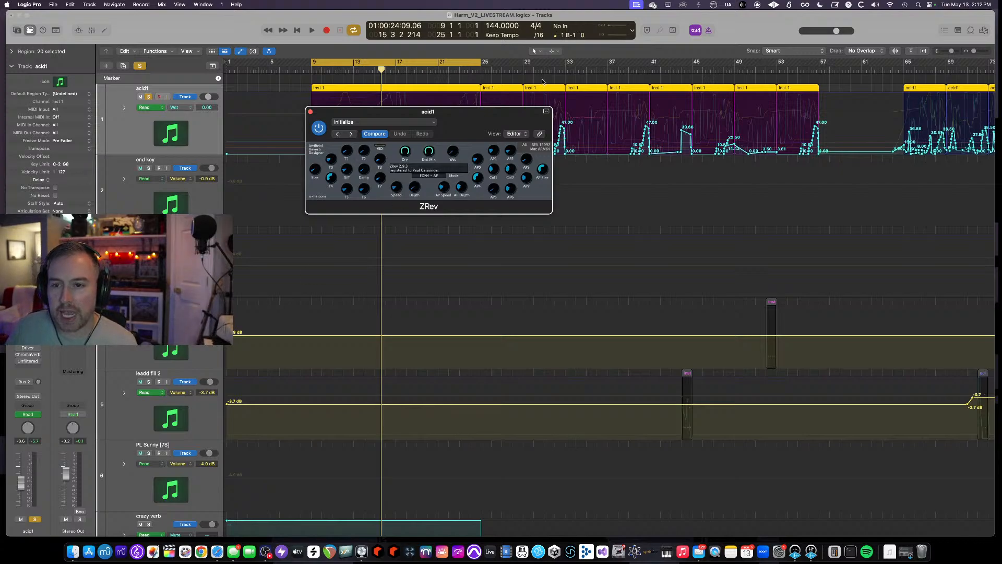
drag(480, 114, 487, 255)
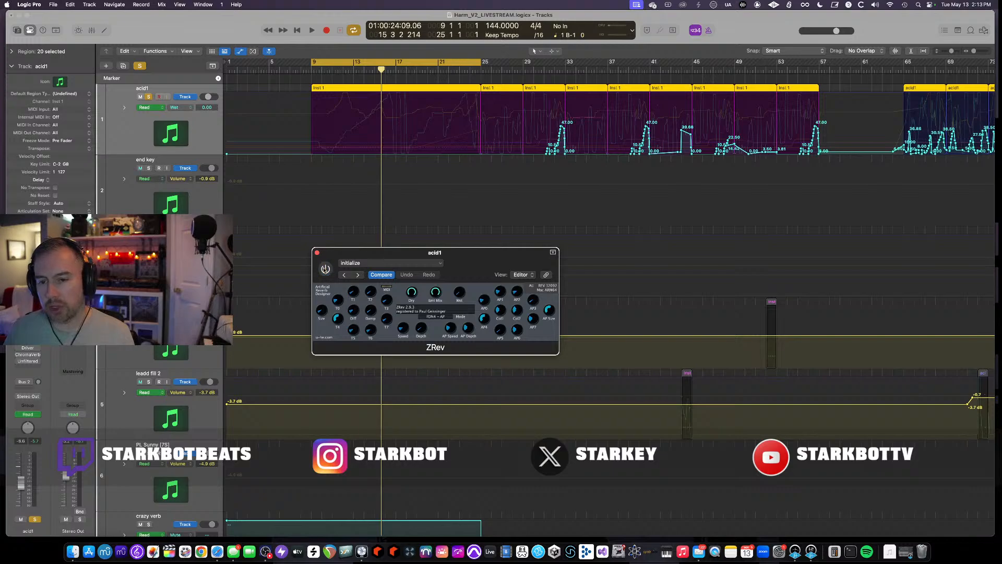
key(space)
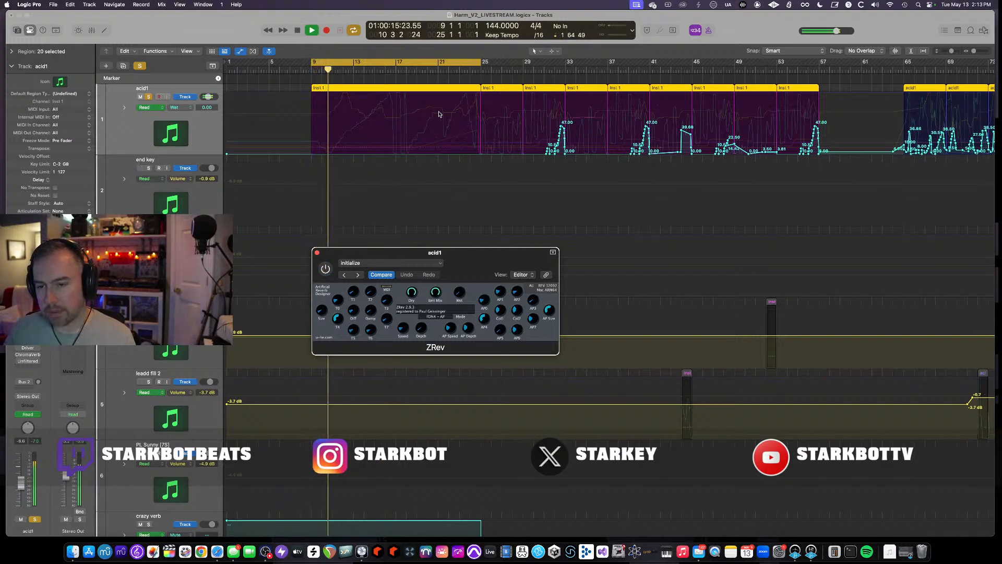
key(space)
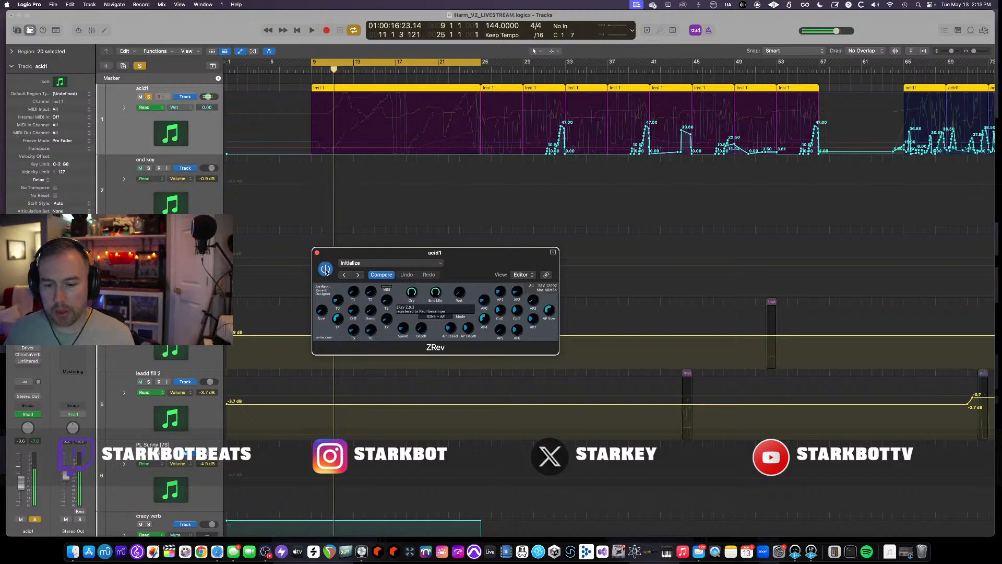
key(space)
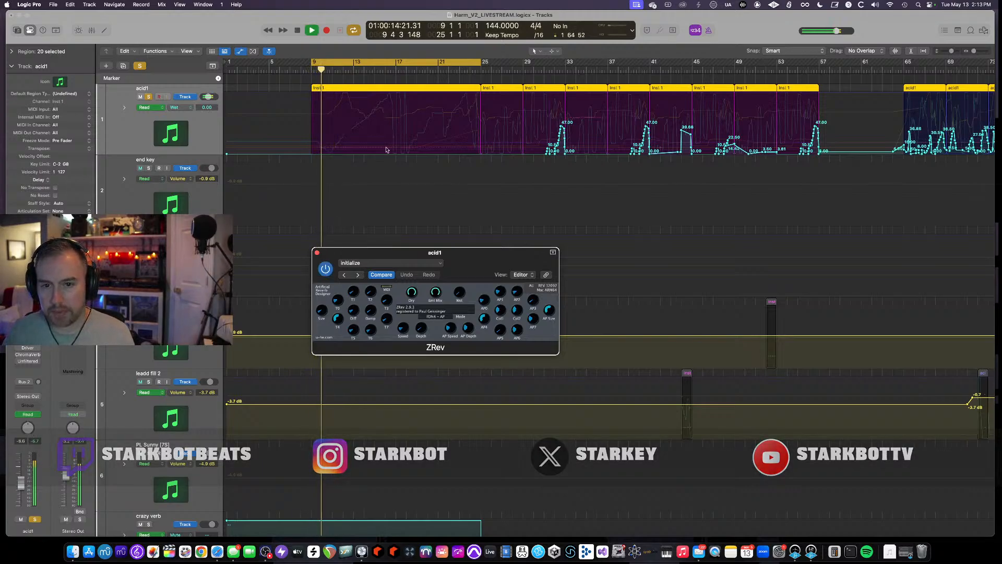
- Move the cycle range to about bars 29–45 and play that section with ZRev open
scroll(387, 152, up, 3)
scroll(387, 153, left, 3)
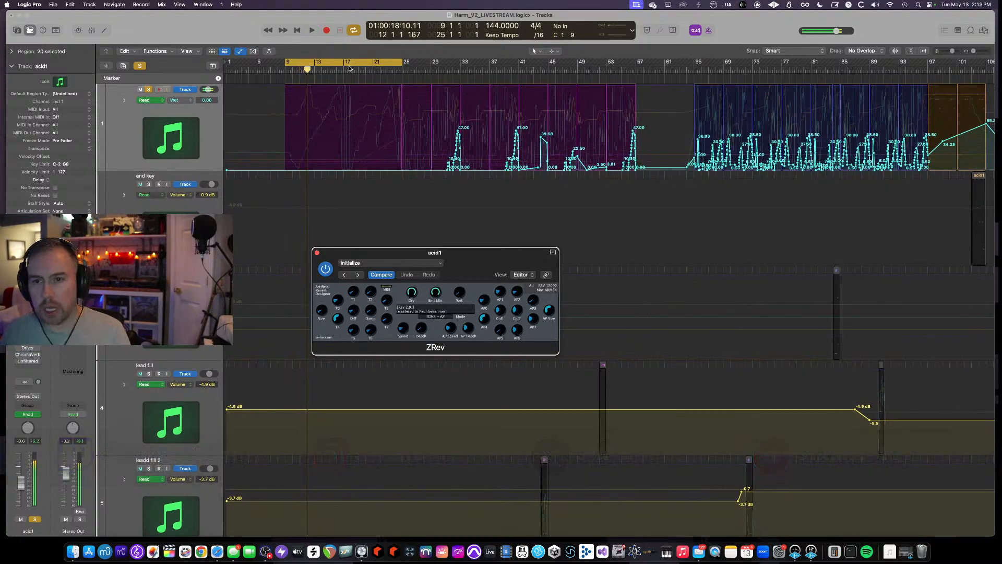
drag(349, 68, 501, 68)
key(space)
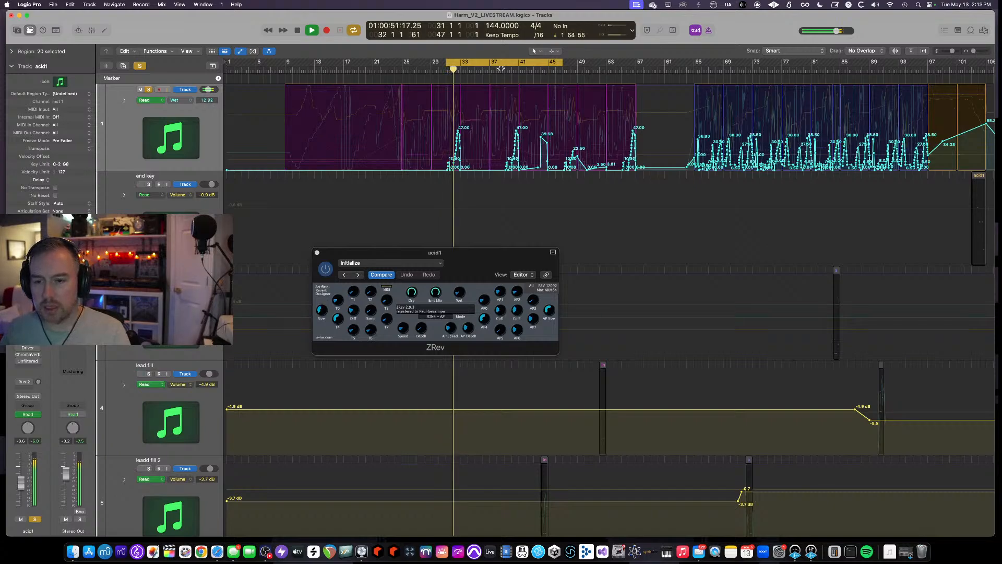
key(space)
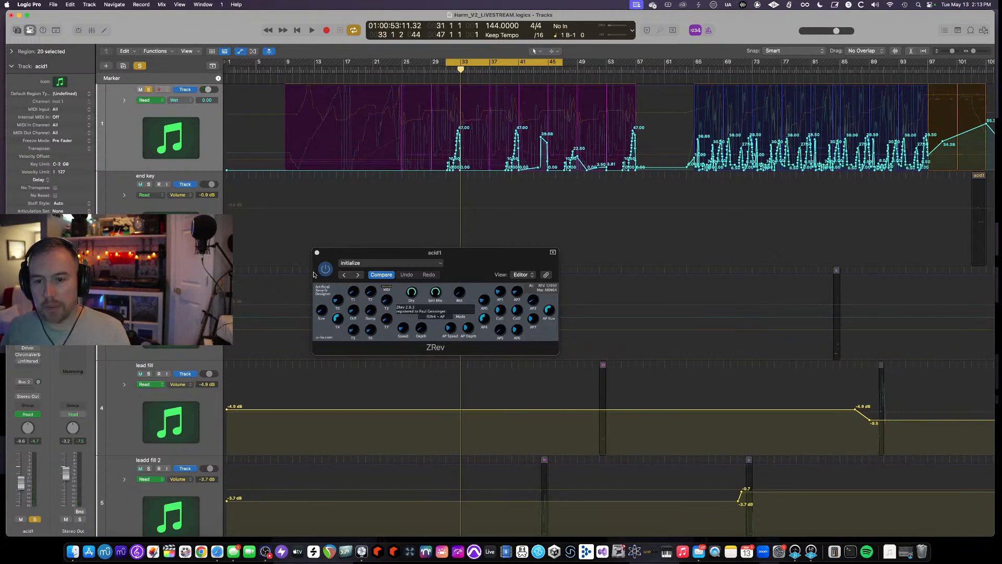
key(space)
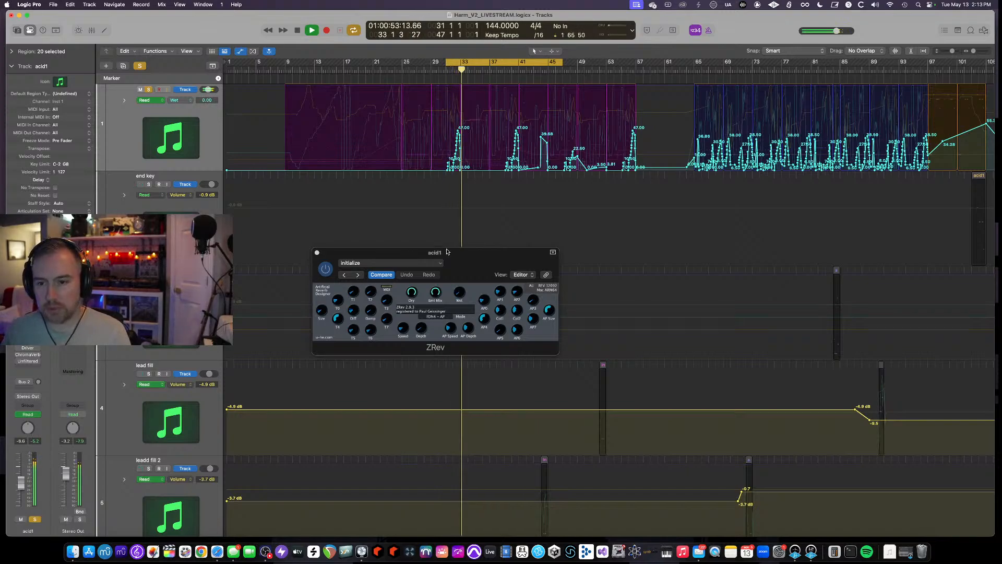
key(space)
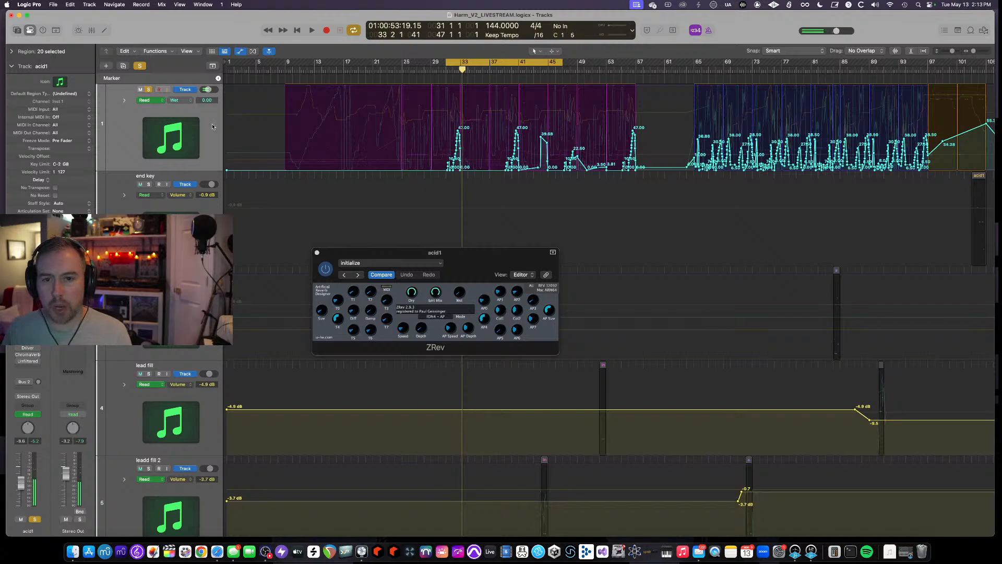
- Review acid1's ZRev Wet automation during playback and slightly adjust one of ZRev's knobs
click(170, 100)
key(space)
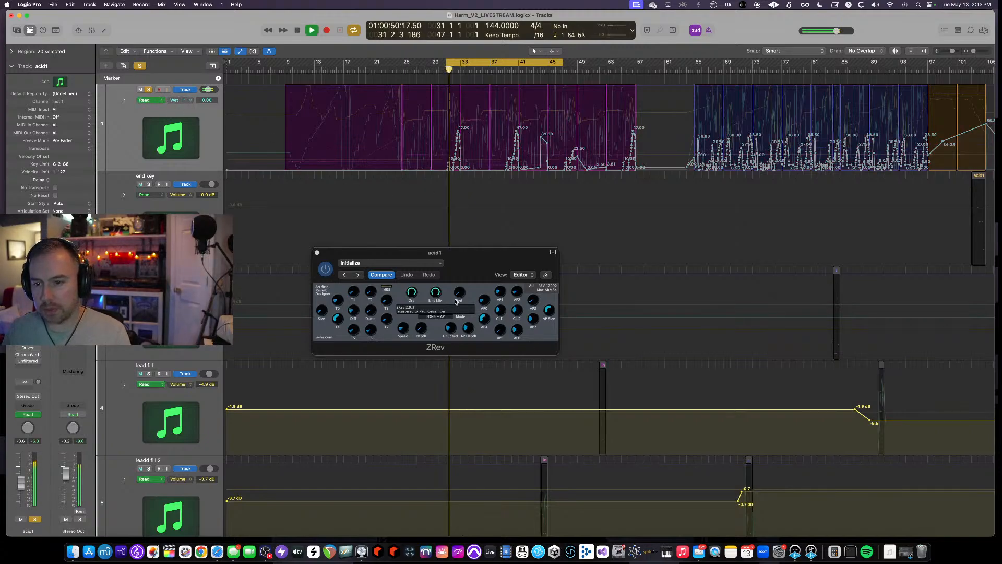
click(462, 274)
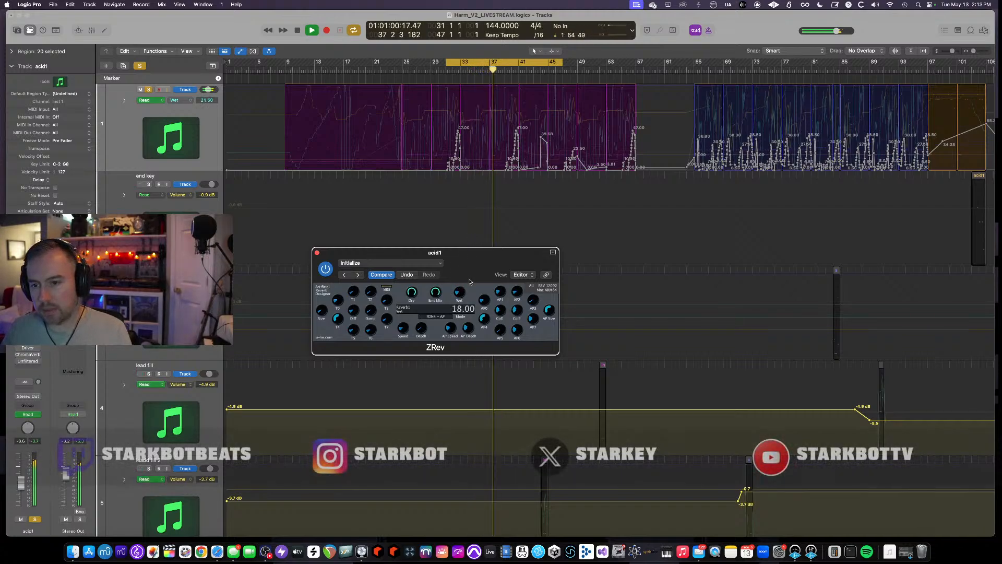
key(space)
key(space)
key(space)
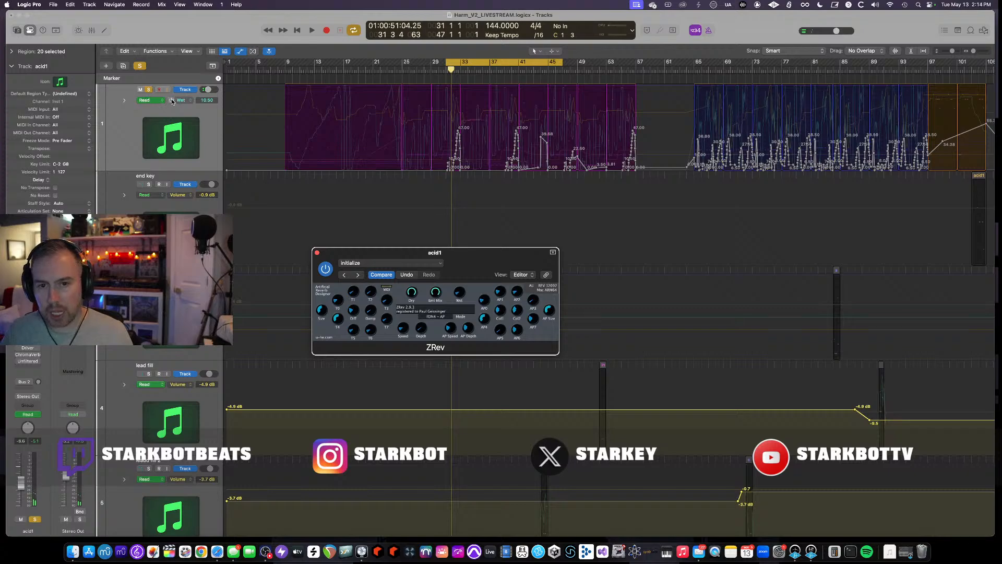
click(172, 101)
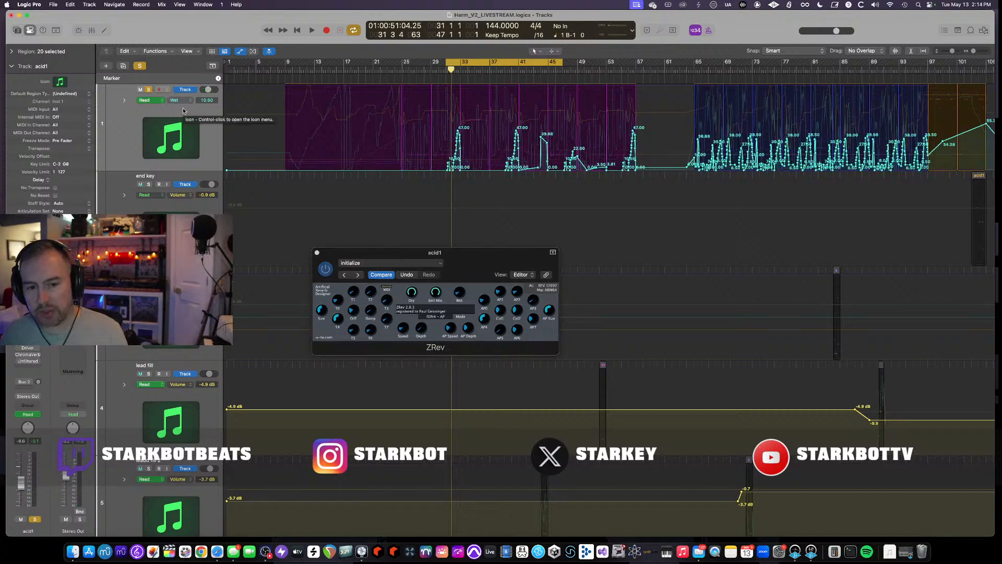
key(space)
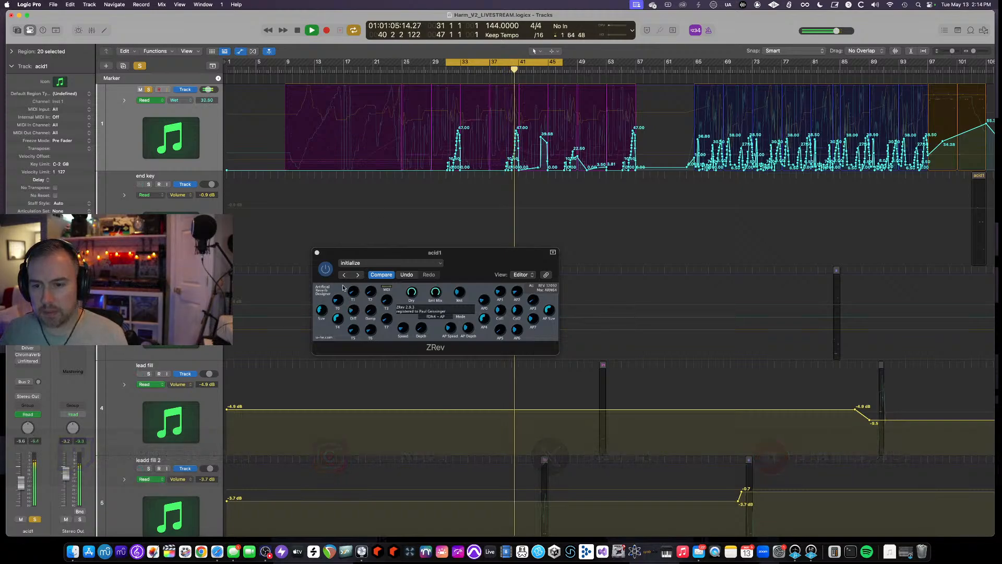
drag(321, 310, 321, 317)
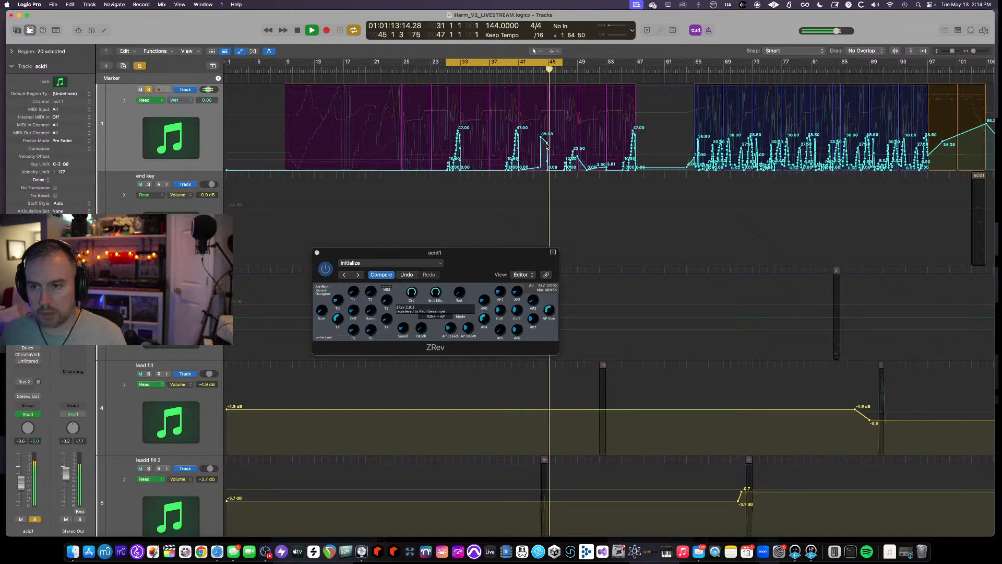
key(space)
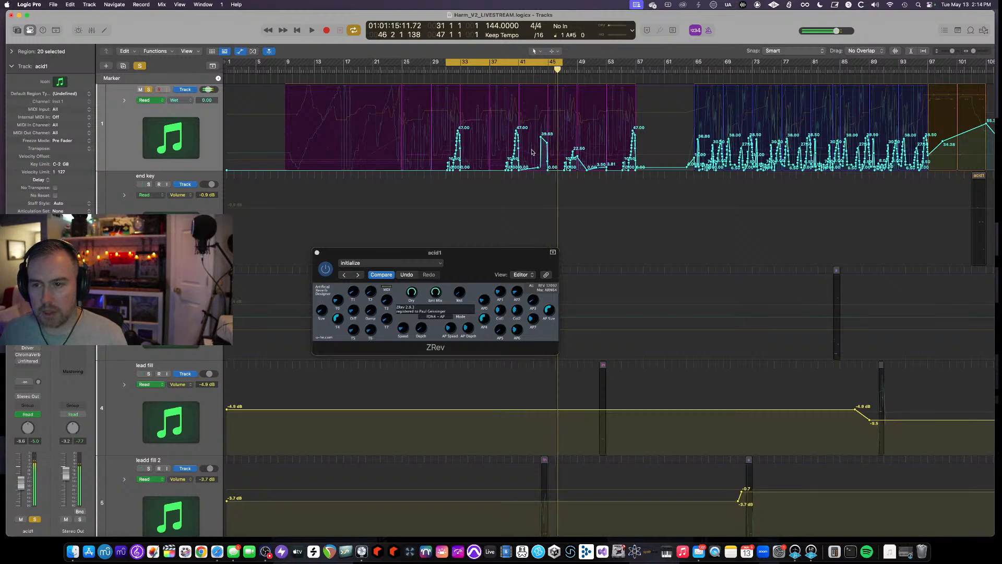
- Set the cycle range to about bars 9–49 and compare Decapitator on acid1 switched on and off during playback
click(504, 62)
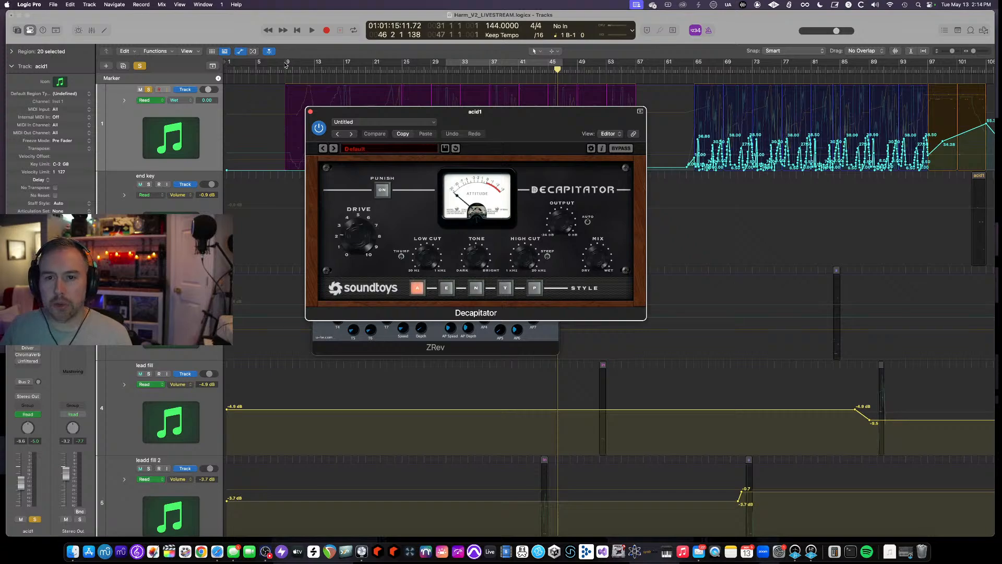
drag(286, 65, 585, 65)
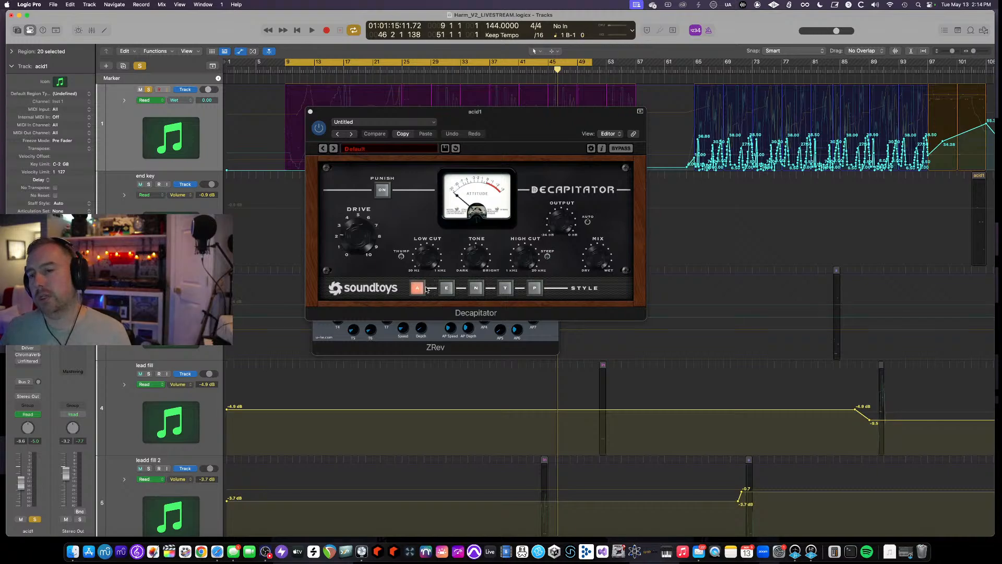
key(space)
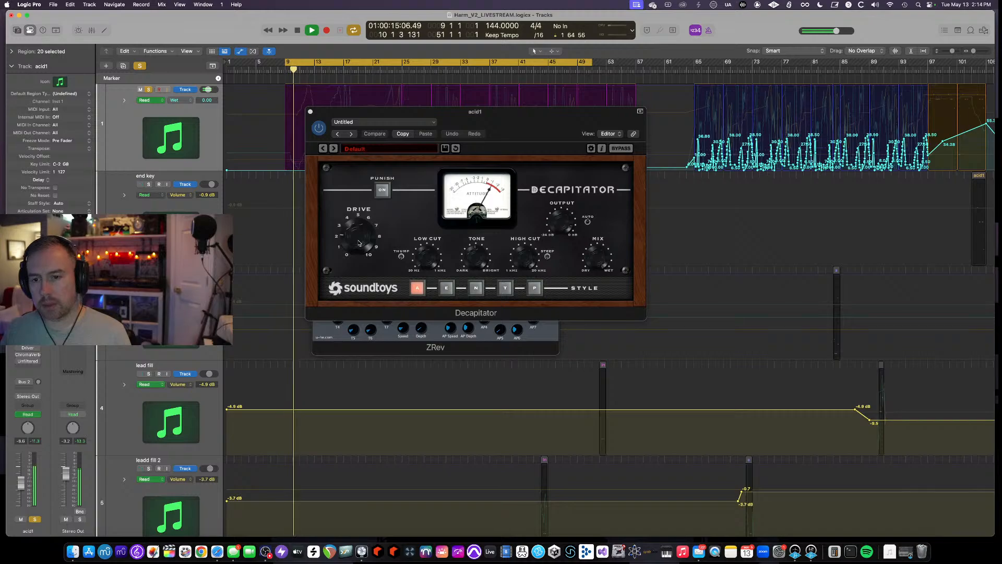
click(321, 135)
click(320, 134)
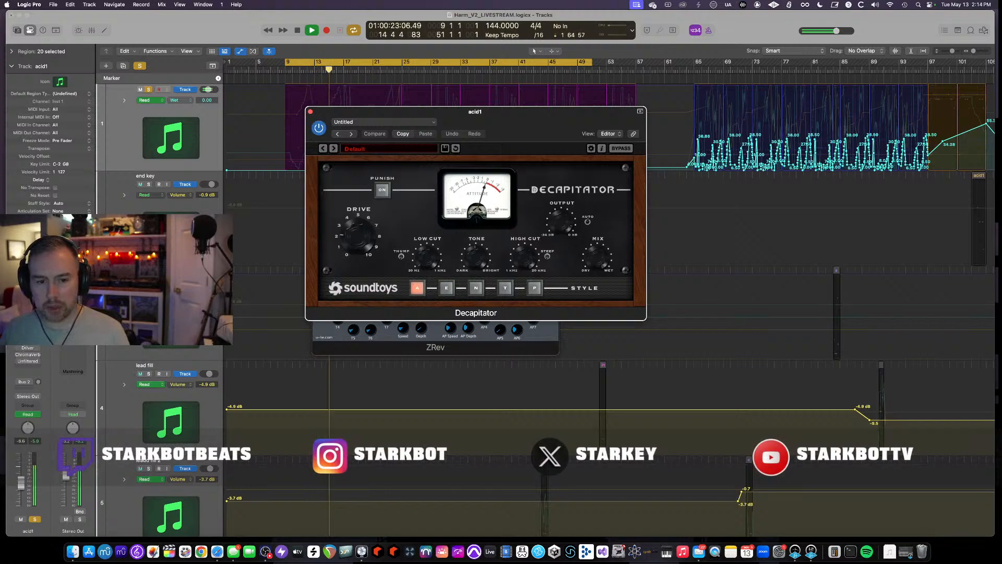
- Open acid1's Smack Attack and Pro-C 2 plugins, stop playback, and reposition the Pro-C 2 window
click(28, 334)
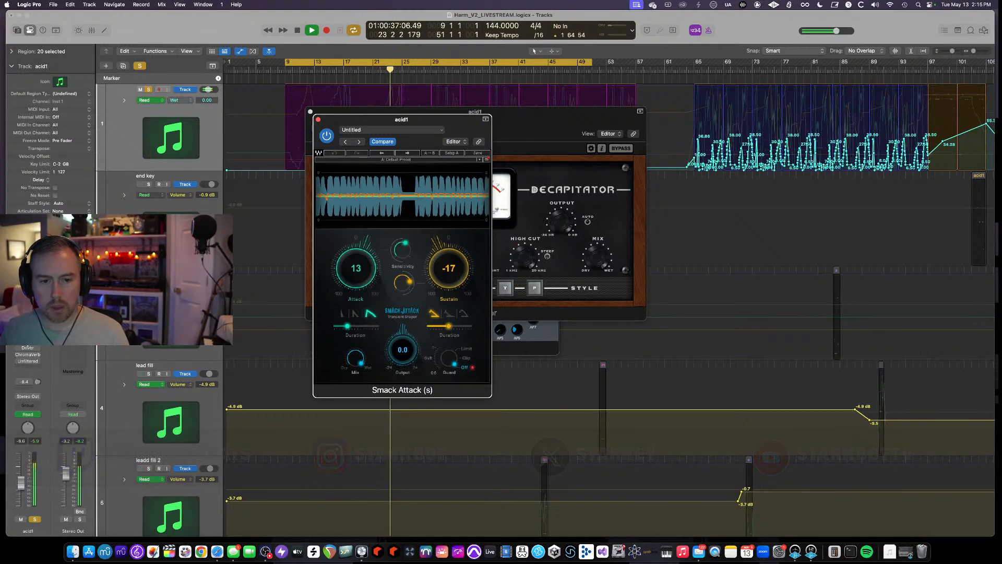
click(24, 340)
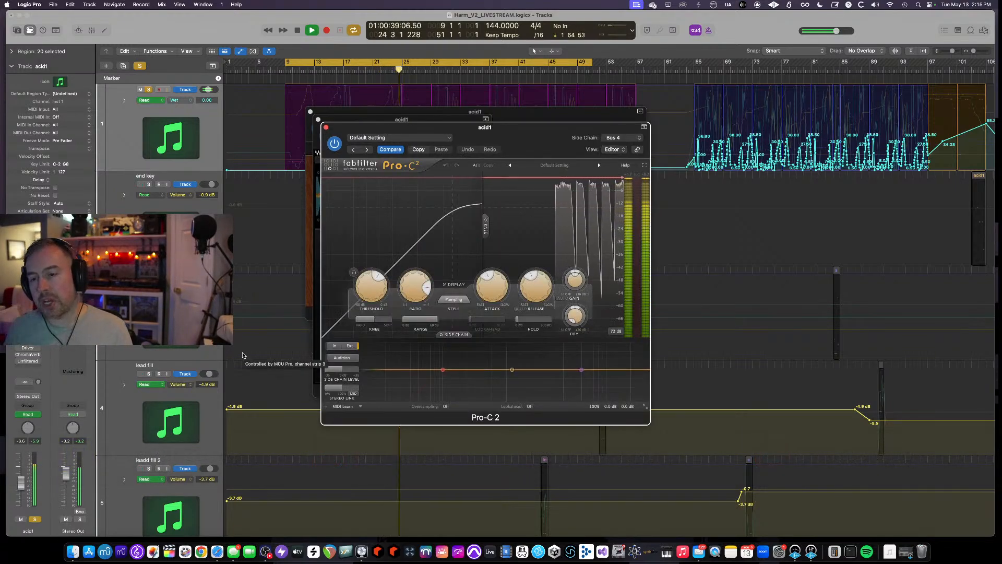
key(space)
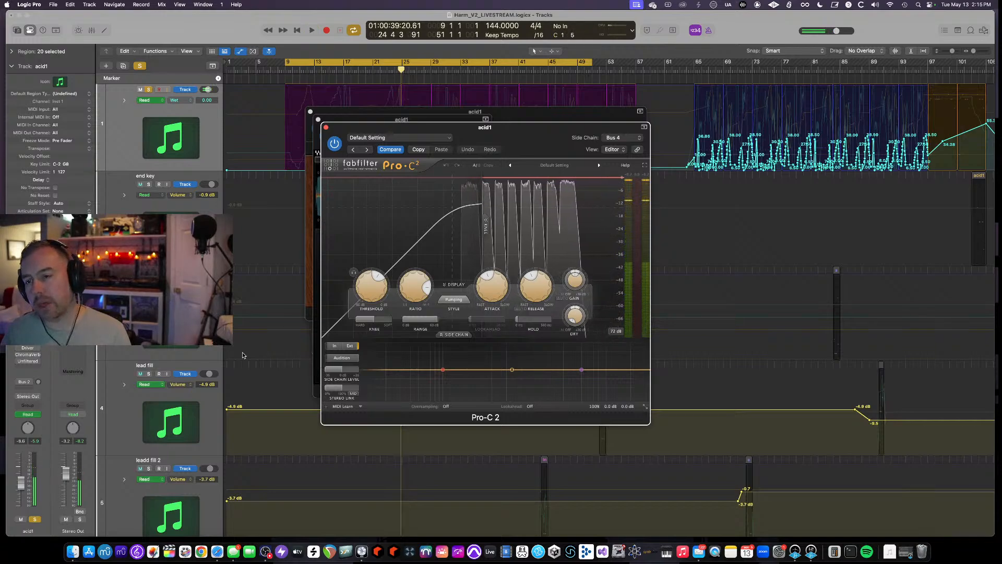
drag(355, 127, 406, 148)
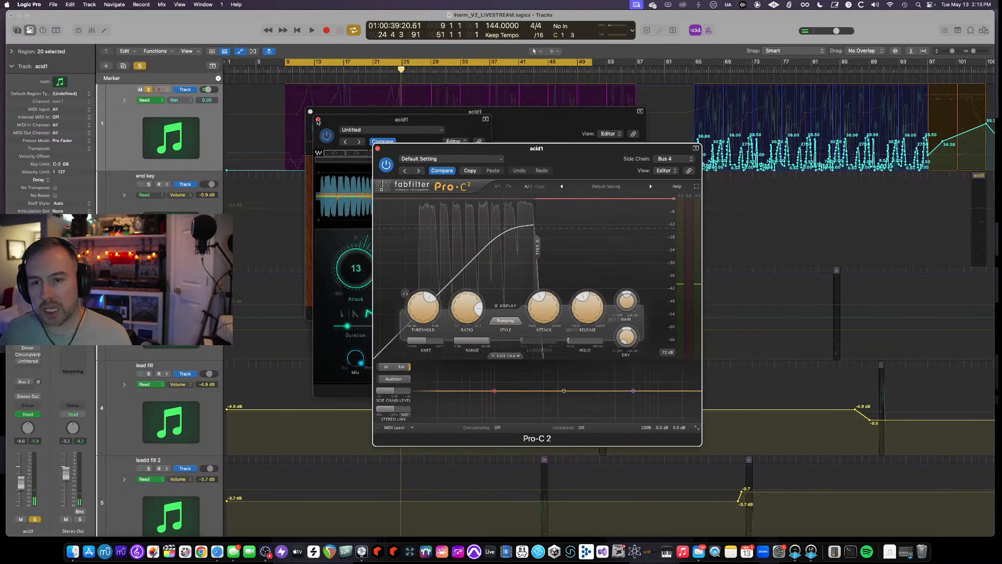
- Reselect Bus 4 (IP Snares) as Pro-C 2's side-chain input and scroll to the IP Snares track
click(687, 159)
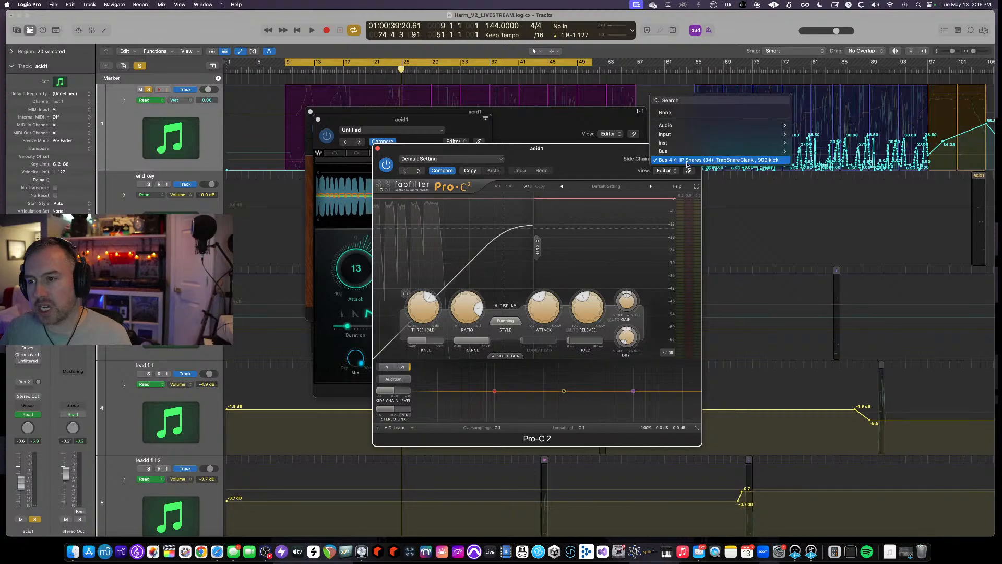
click(752, 161)
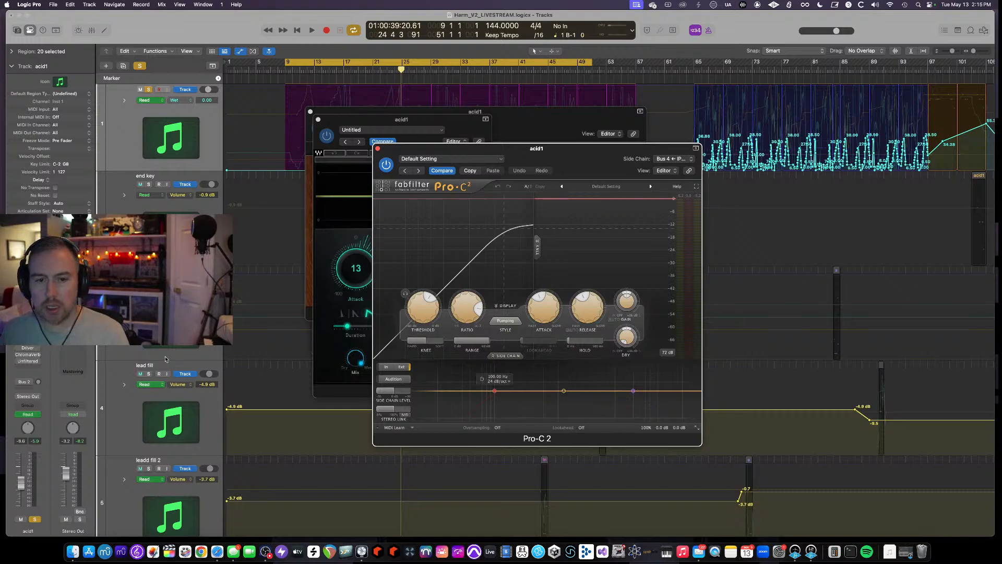
scroll(165, 358, down, 5)
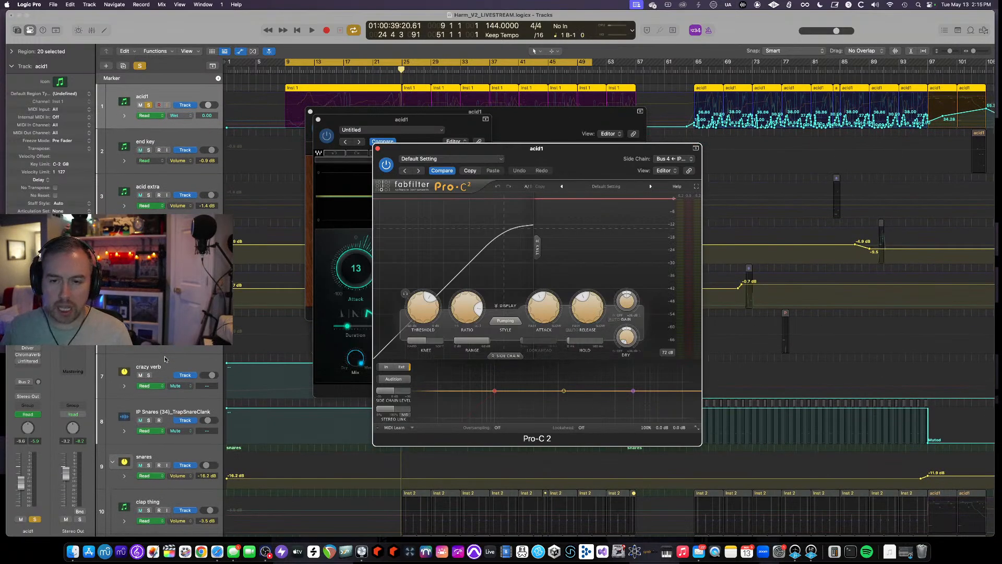
- Close the Pro-C 2, Smack Attack and Decapitator windows, then open acid1's Driver plugin and move its window aside
click(378, 149)
click(319, 120)
click(310, 111)
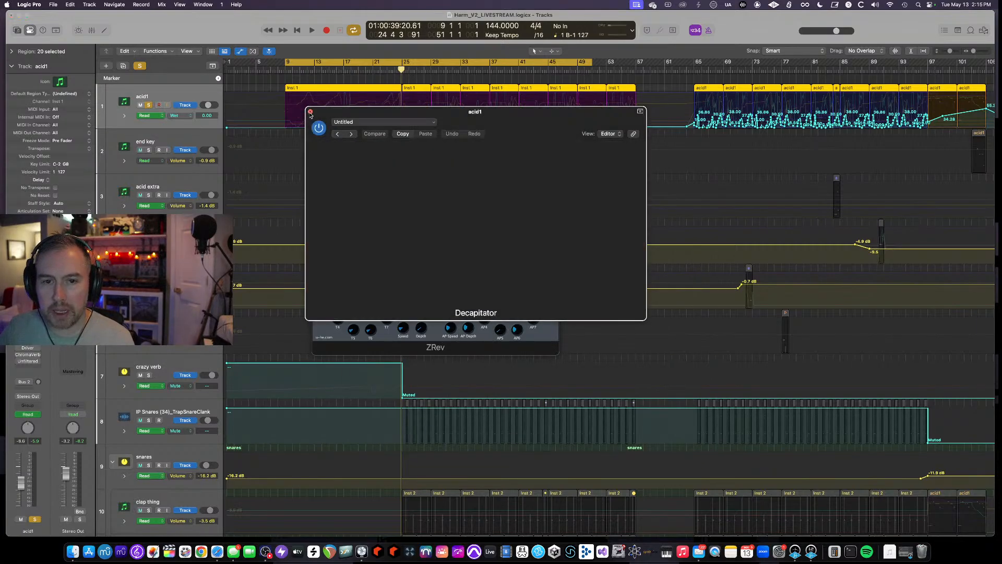
click(24, 348)
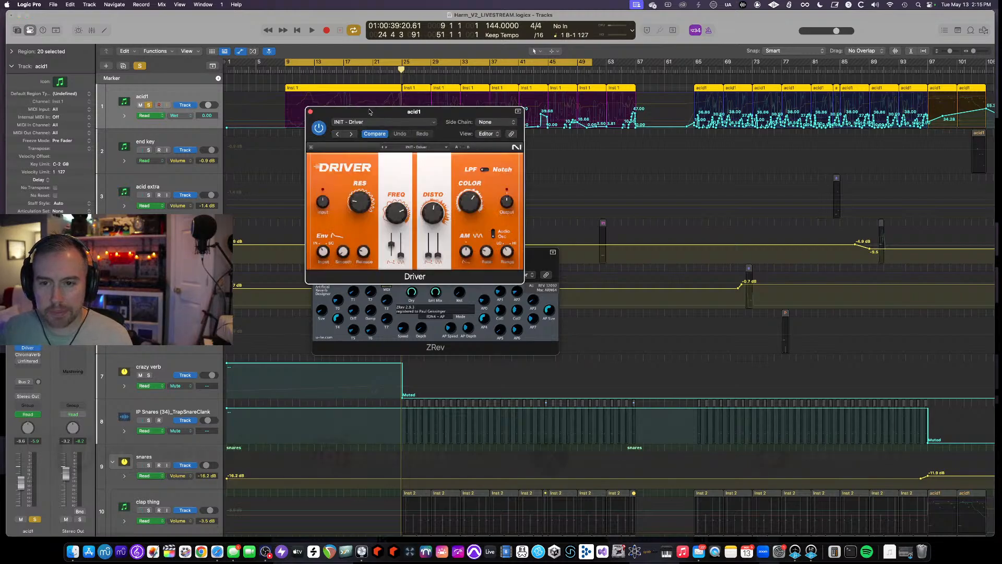
drag(369, 111, 547, 147)
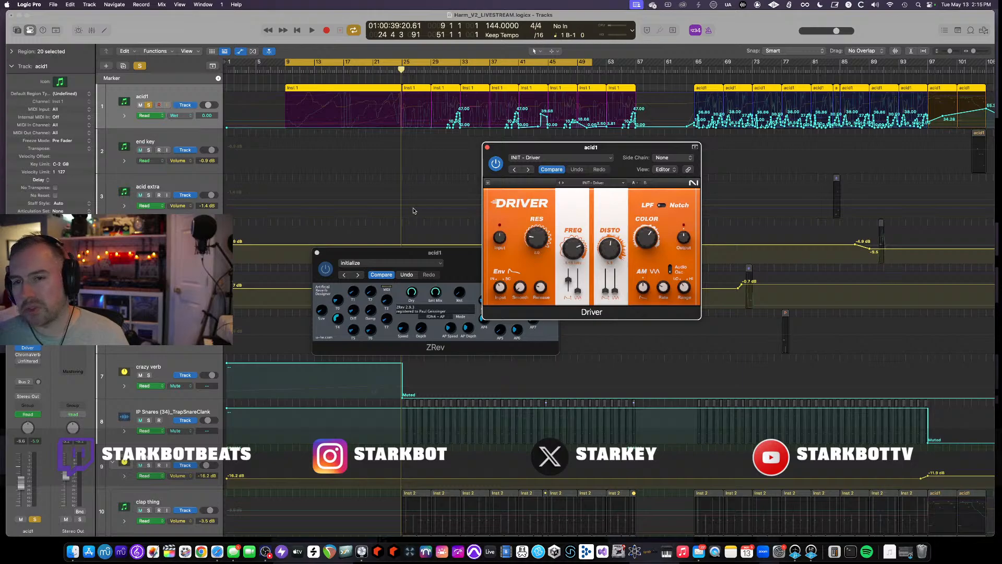
- Play the section and compare Driver on acid1 switched on and off
key(space)
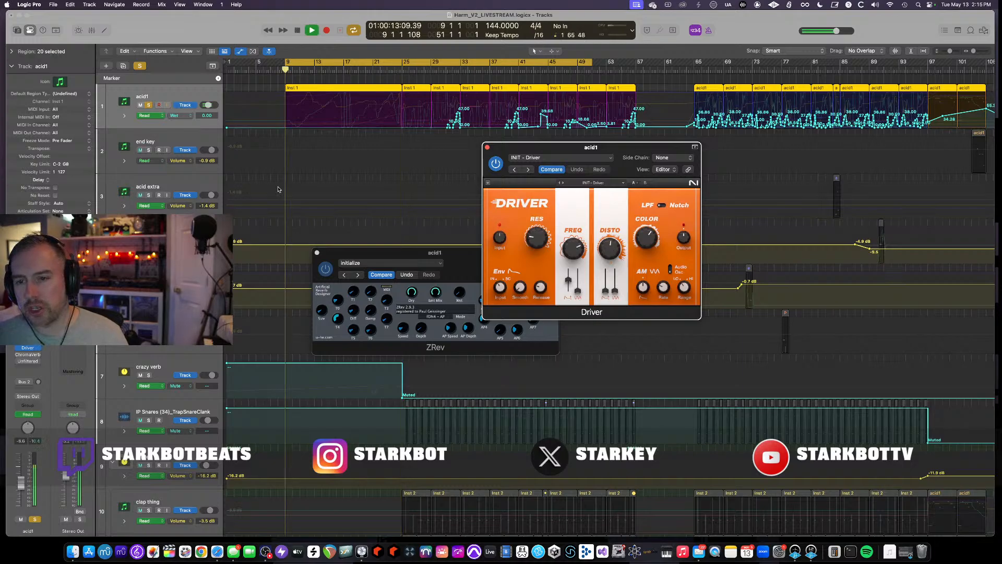
click(496, 164)
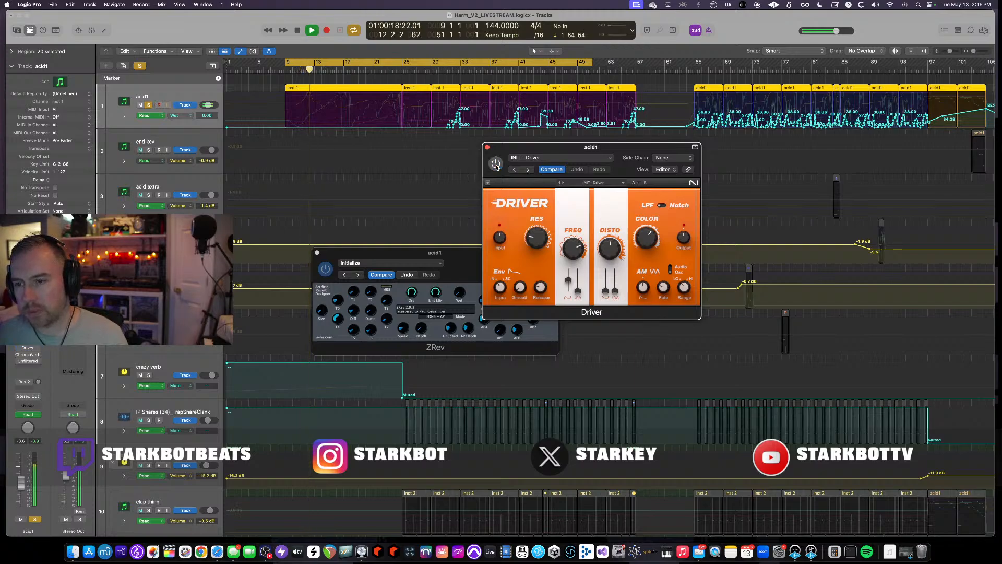
click(496, 164)
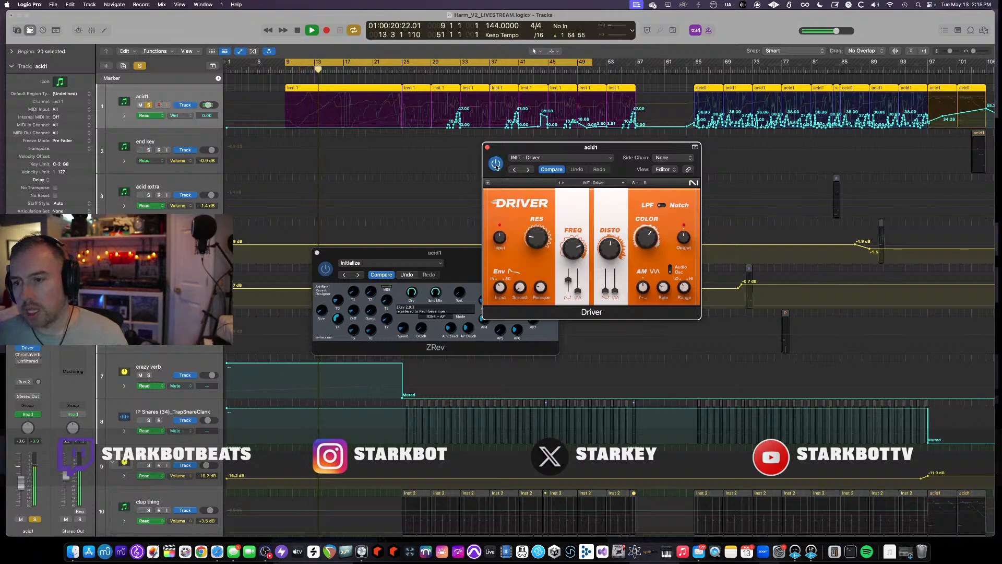
key(space)
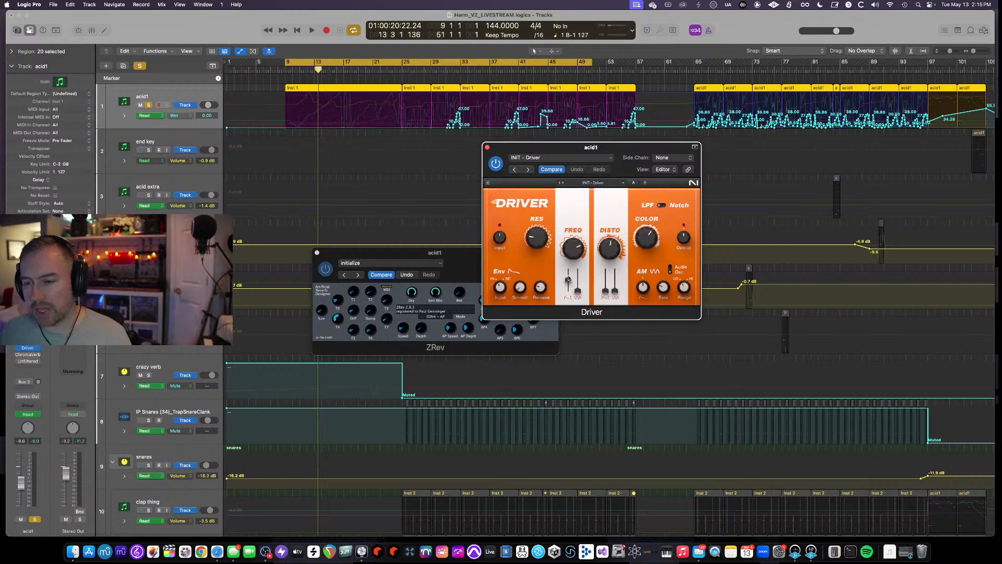
- Restart playback, lower Driver's FREQ slider, and compare Driver switched off and on again
key(space)
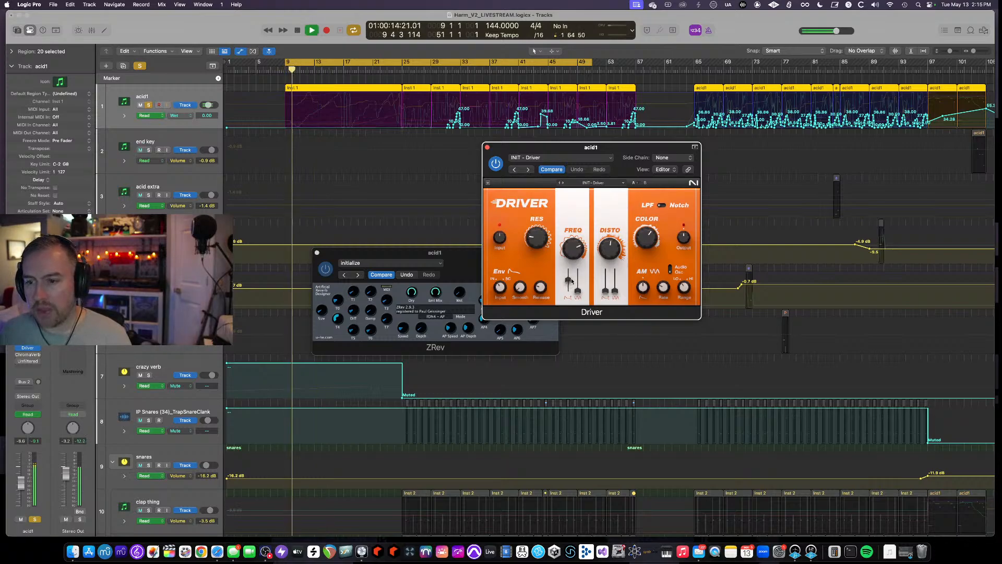
drag(571, 280, 569, 333)
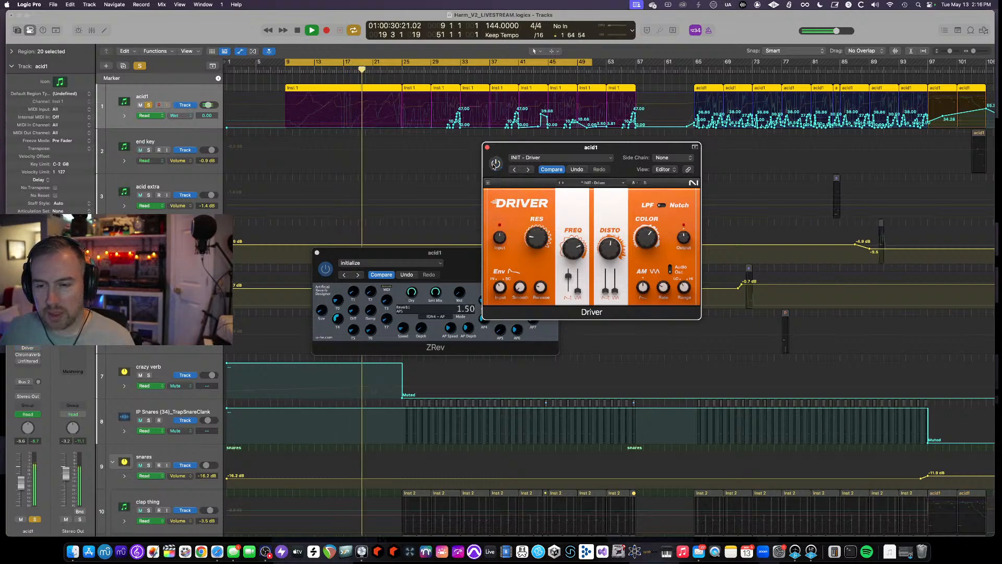
click(495, 163)
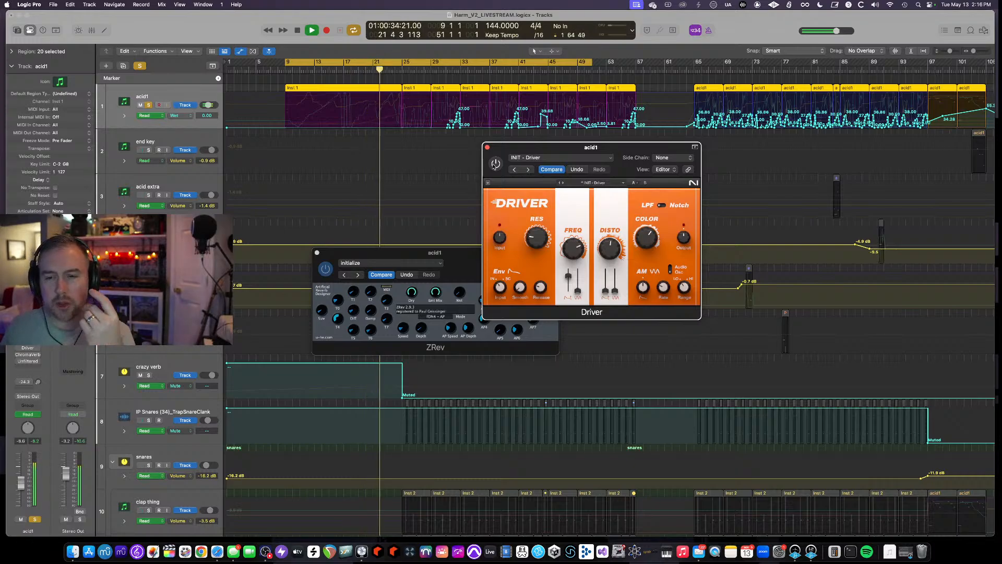
click(496, 164)
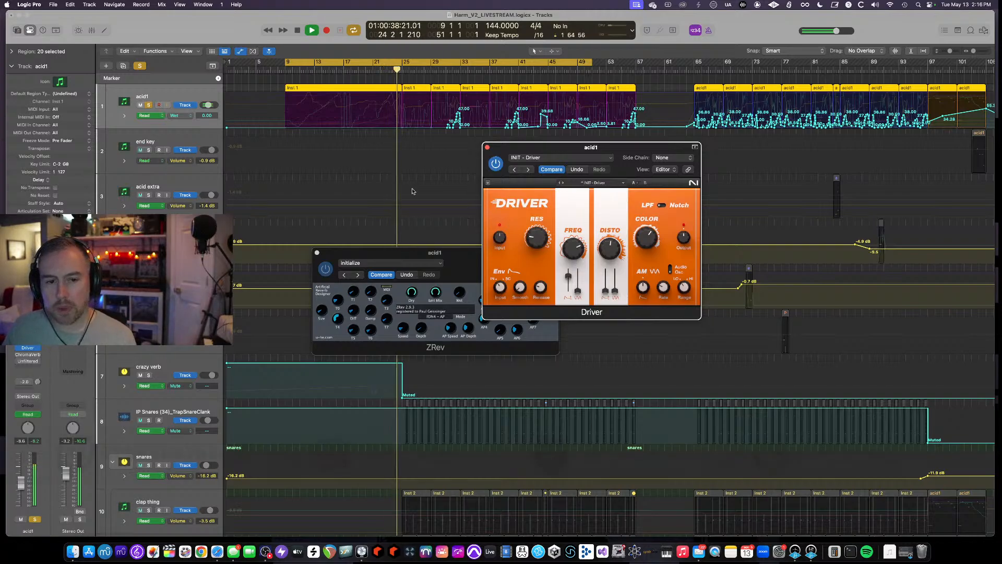
- Move the playhead to around bars 31–33 to audition that part, then stop playback
click(446, 64)
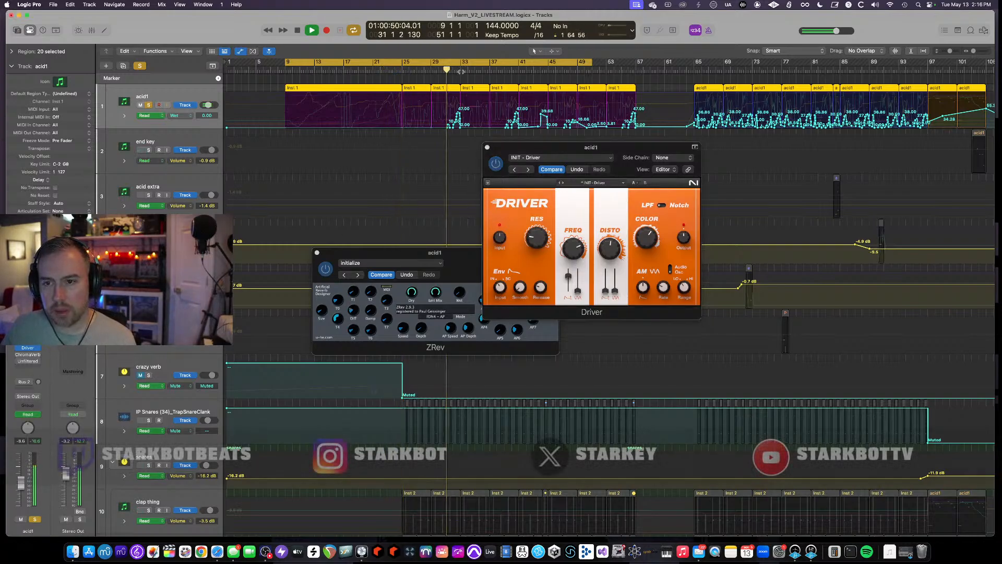
click(466, 64)
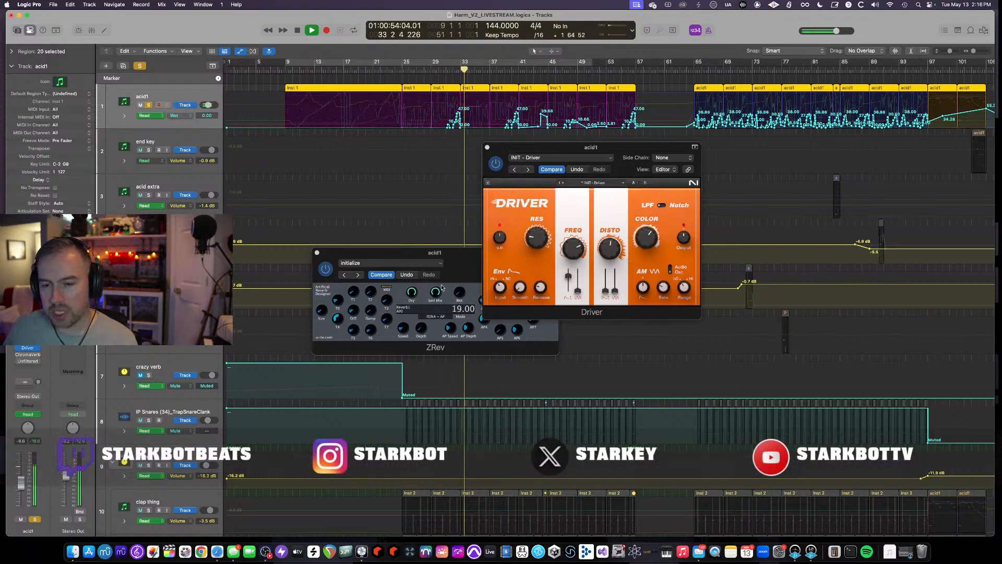
key(space)
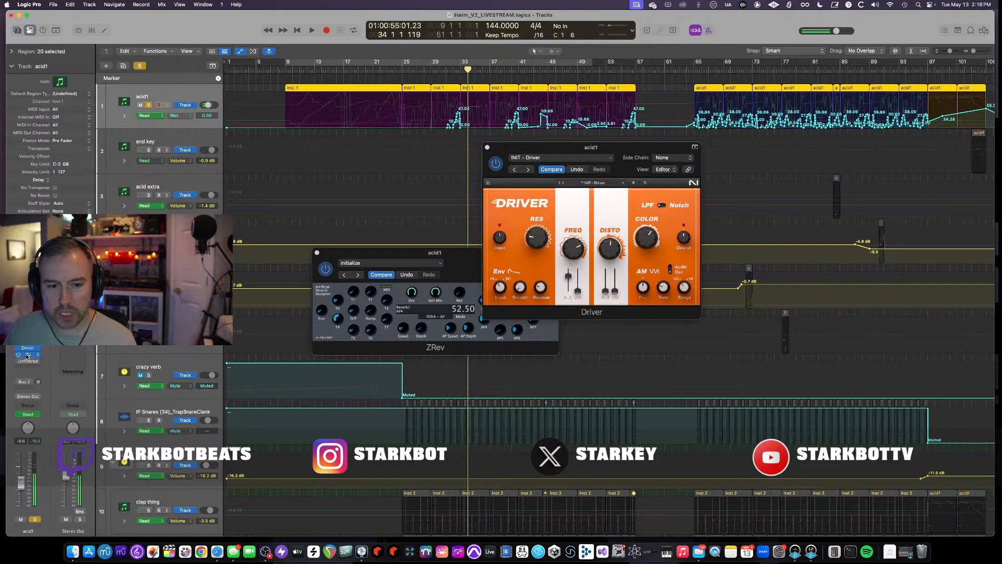
- Open acid1's ChromaVerb plugin and restart playback from the cycle start
click(28, 355)
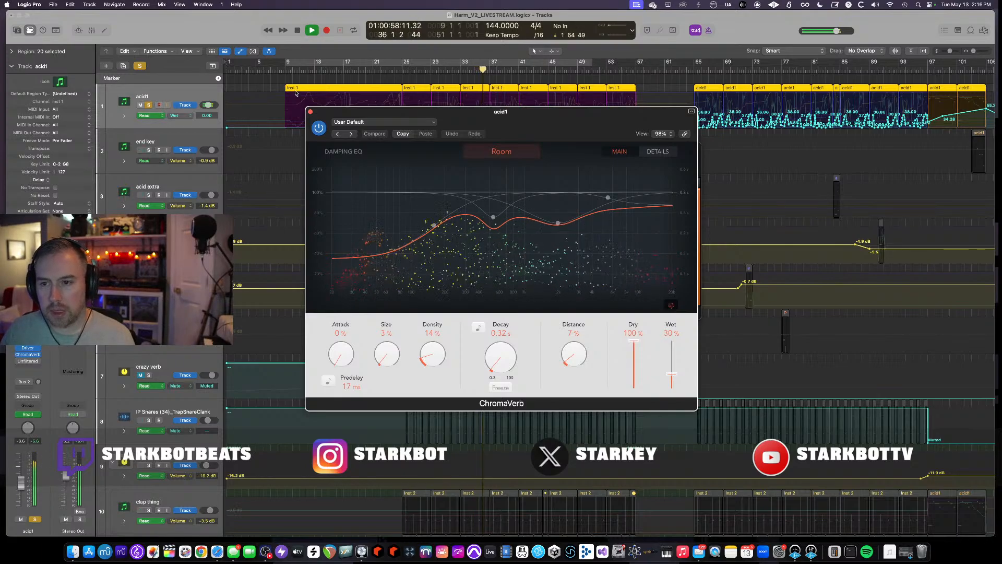
key(space)
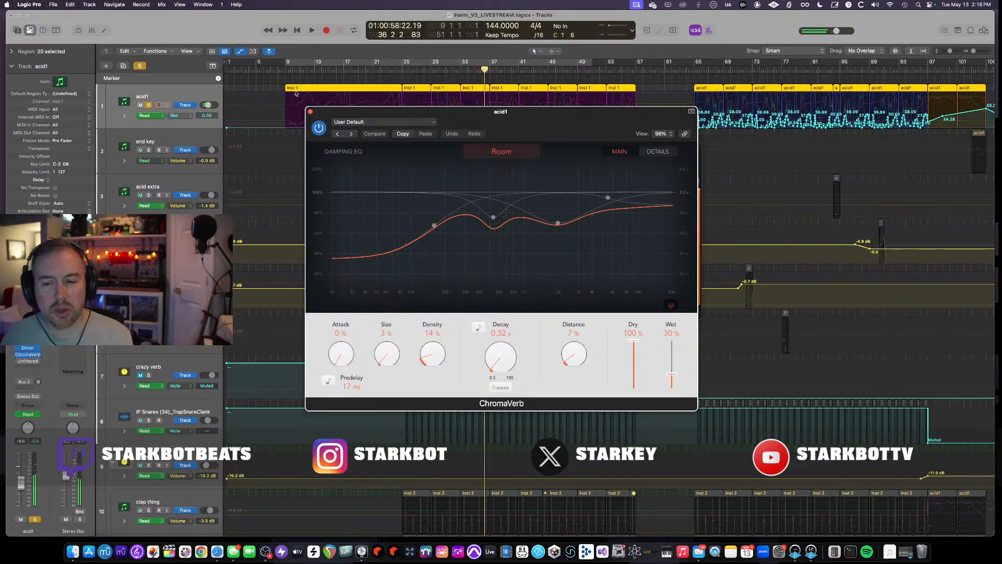
click(315, 62)
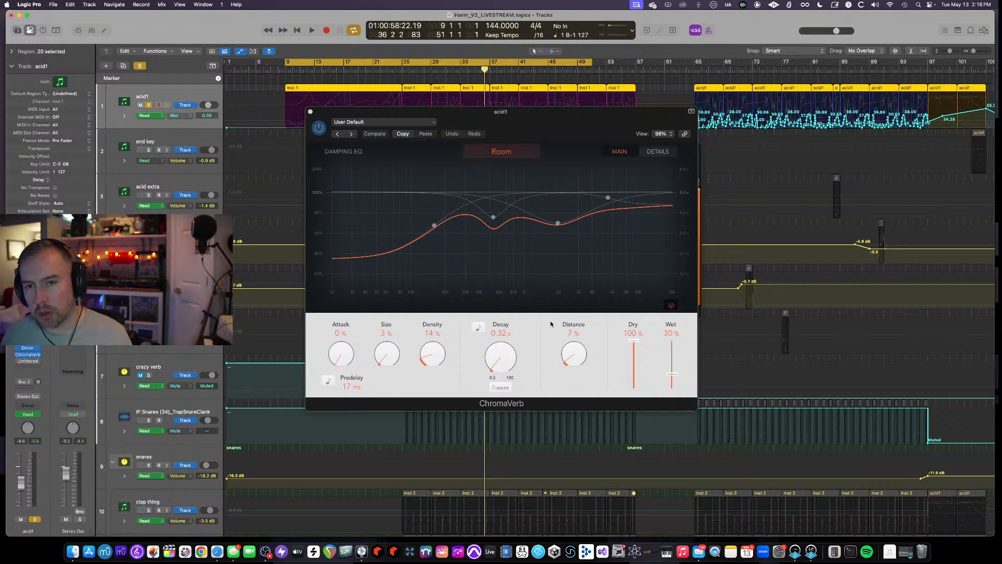
key(space)
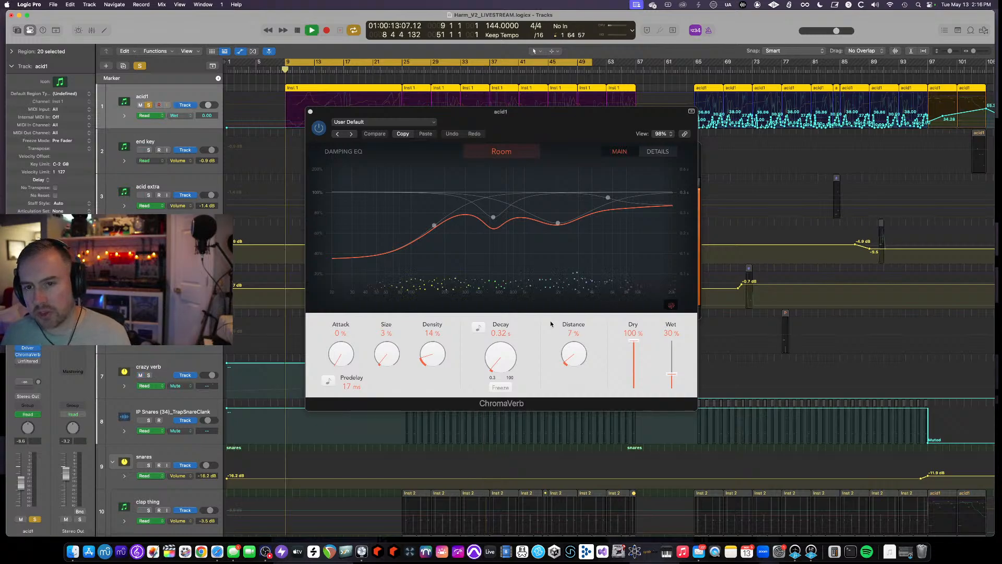
- Compare ChromaVerb on acid1 switched on and off during playback
click(308, 133)
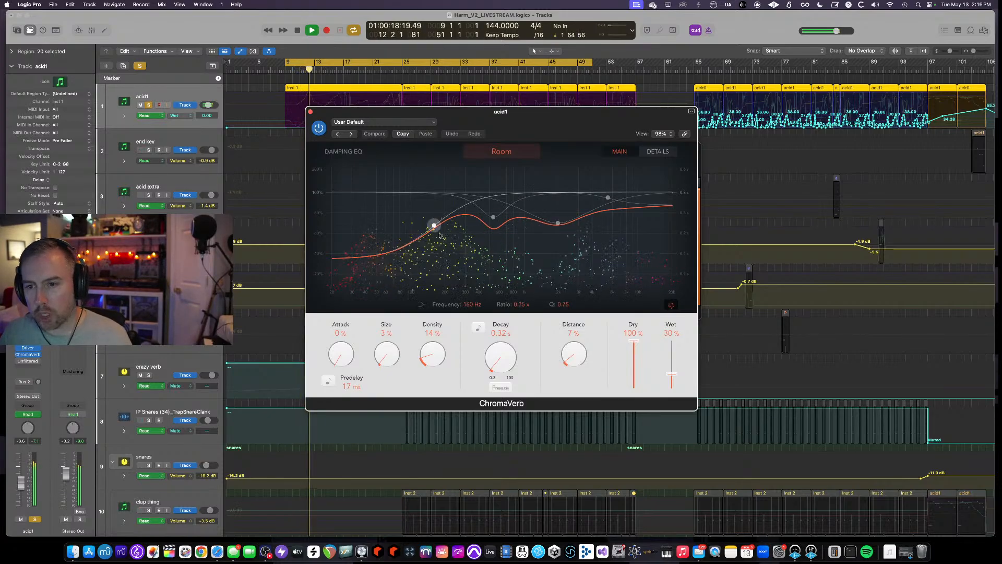
click(322, 130)
click(319, 128)
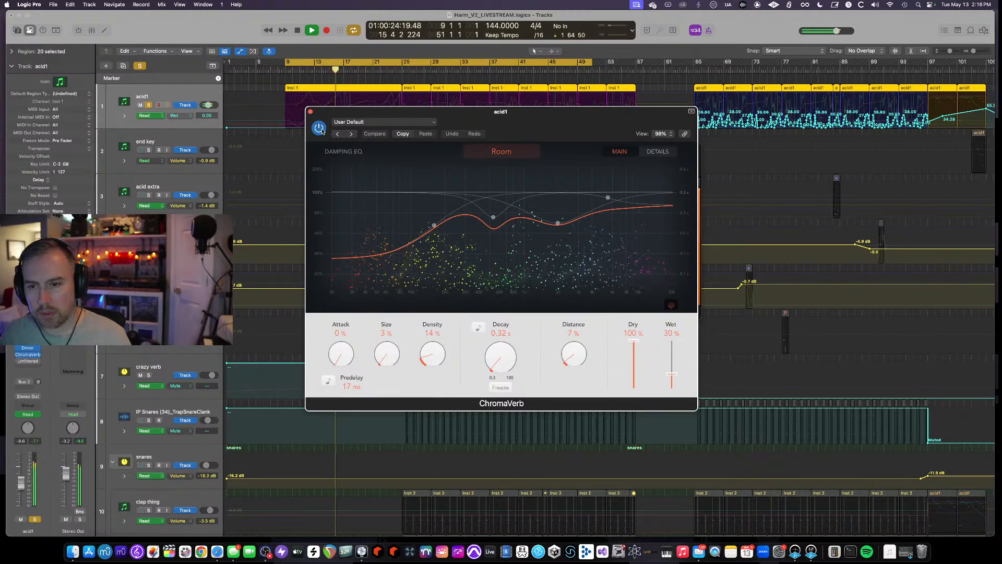
click(320, 129)
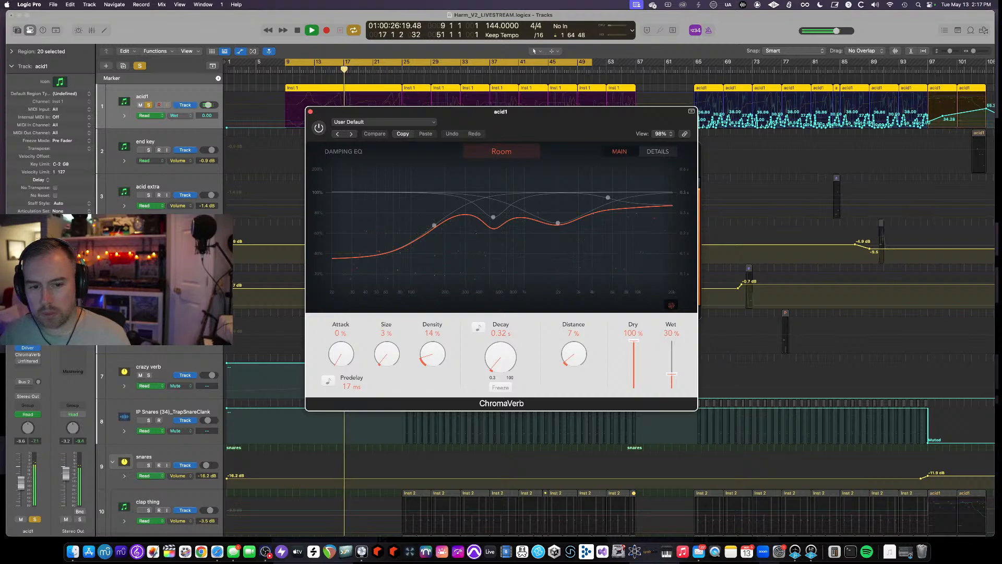
- Open acid1's Bass Mint plugin and compare it switched on and off during playback
click(18, 355)
click(29, 361)
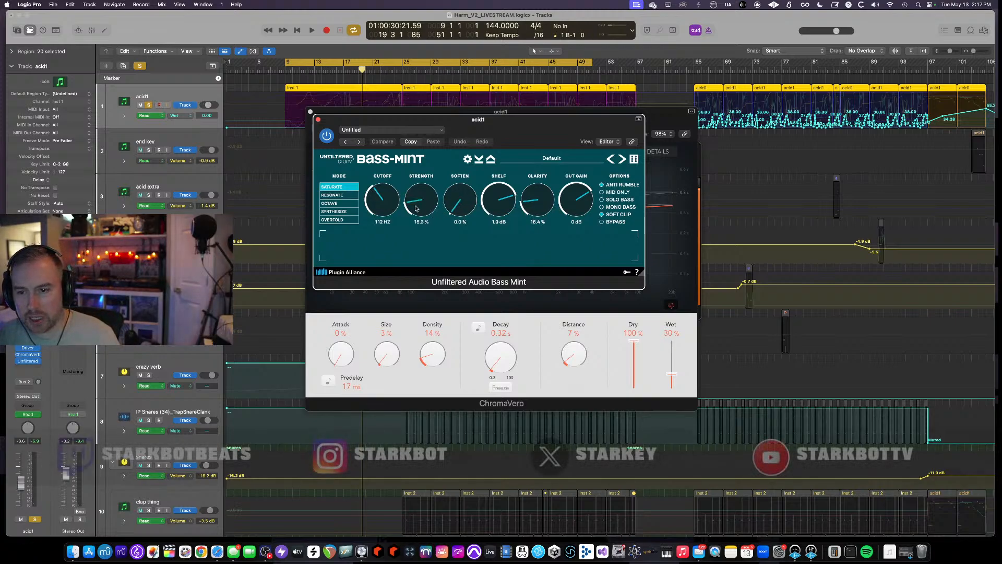
click(327, 135)
key(space)
click(326, 135)
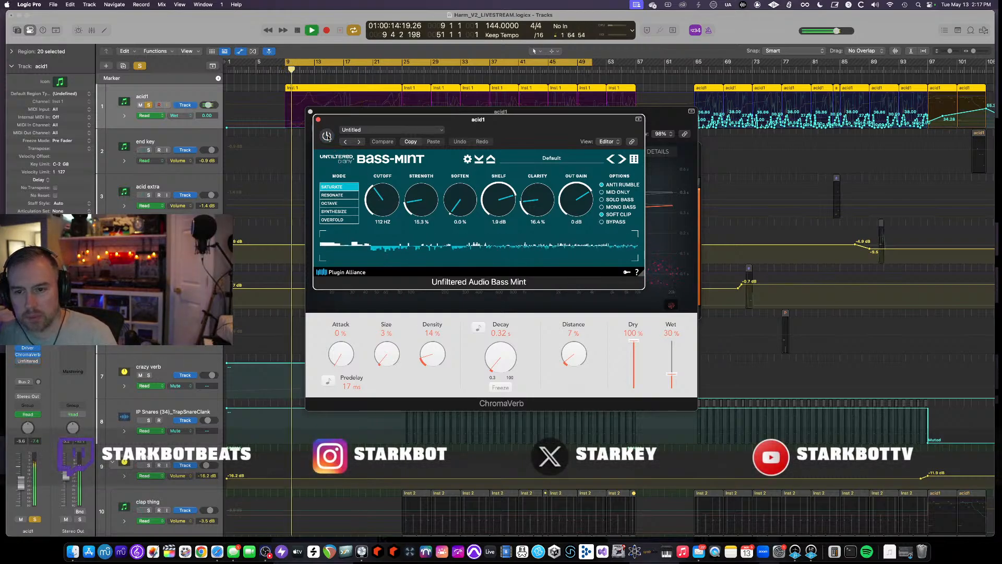
click(327, 136)
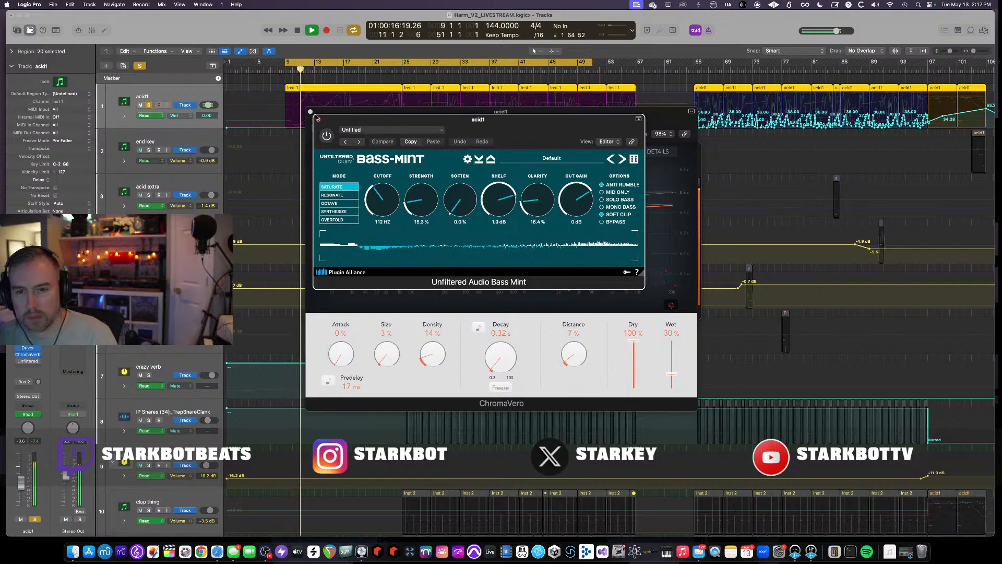
- Close the Bass Mint and ChromaVerb windows and stop playback
click(318, 121)
key(space)
click(310, 112)
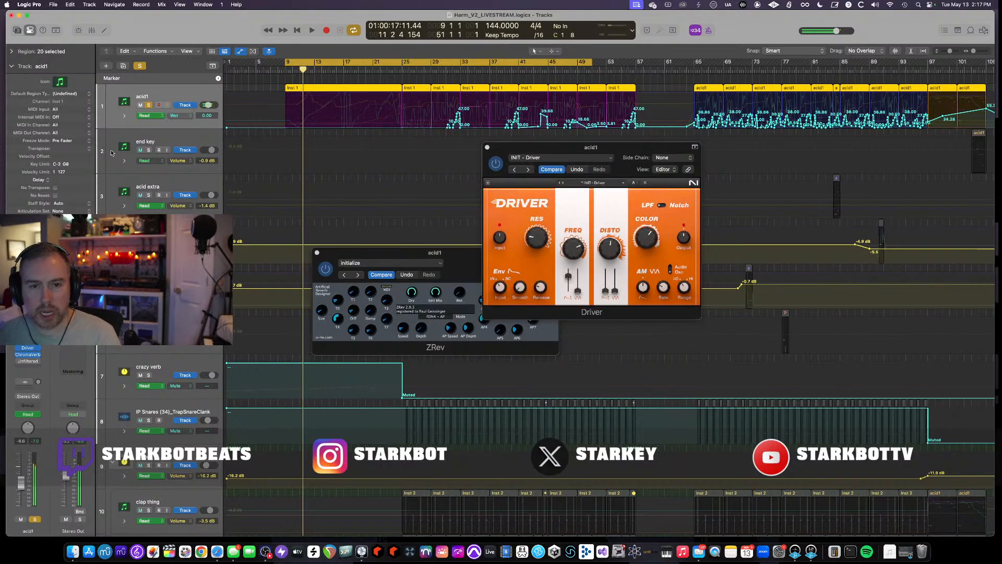
- Show the crazy verb channel in the inspector and open its ZRev plugin
click(23, 383)
key(Escape)
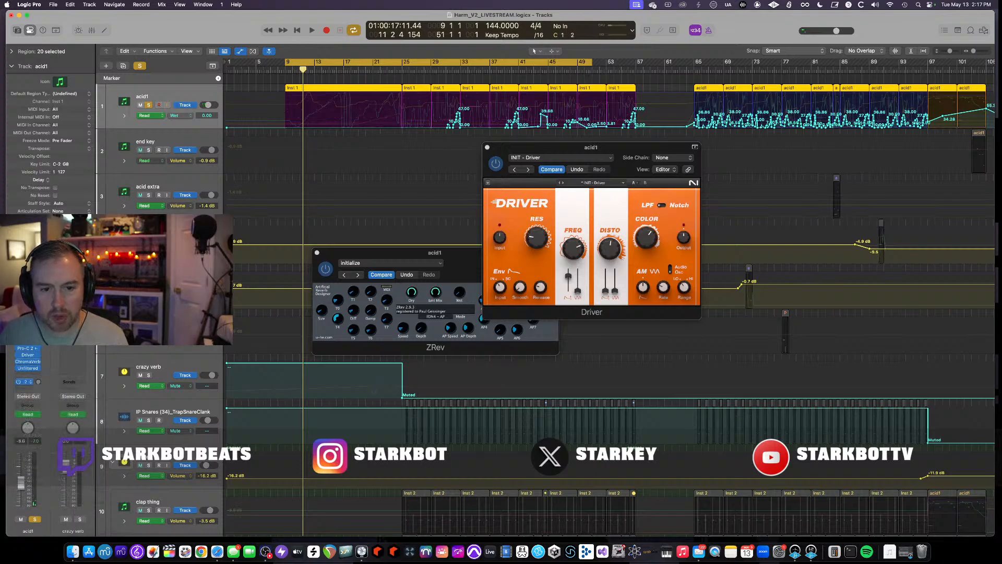
click(80, 519)
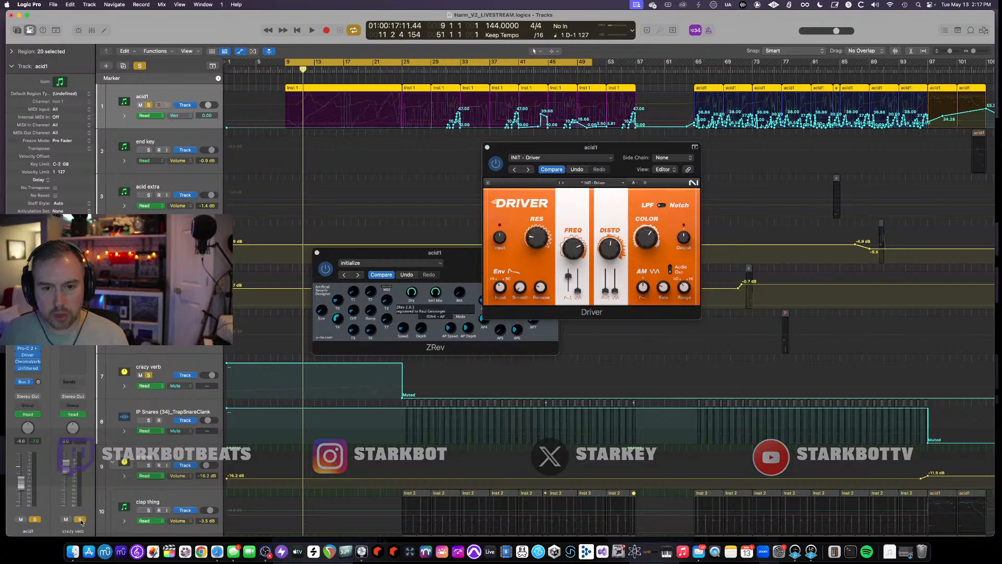
click(72, 309)
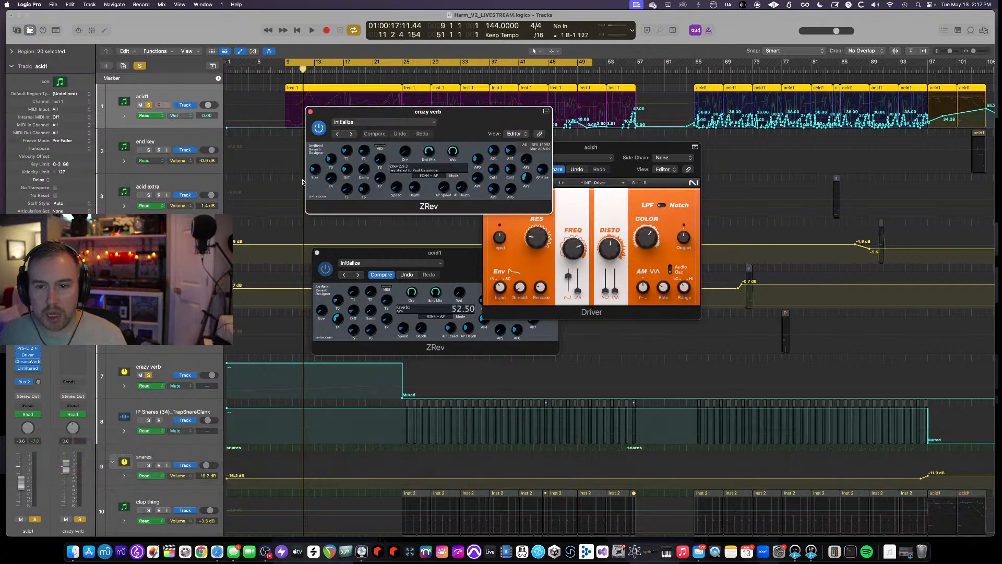
- Start playback and display acid1's automation lane for Send 1 to crazy verb
key(space)
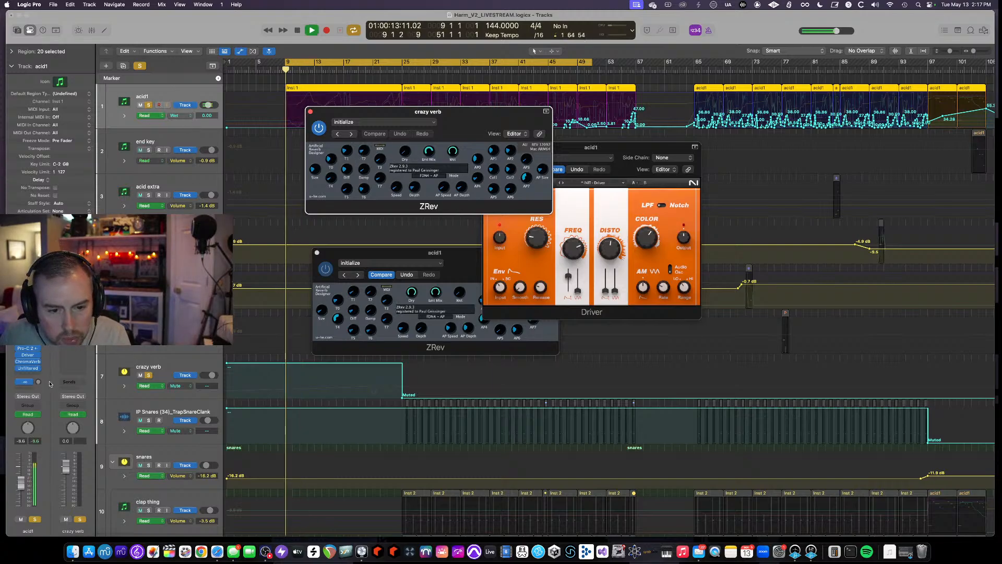
key(a)
scroll(185, 157, down, 1)
key(a)
scroll(186, 156, up, 1)
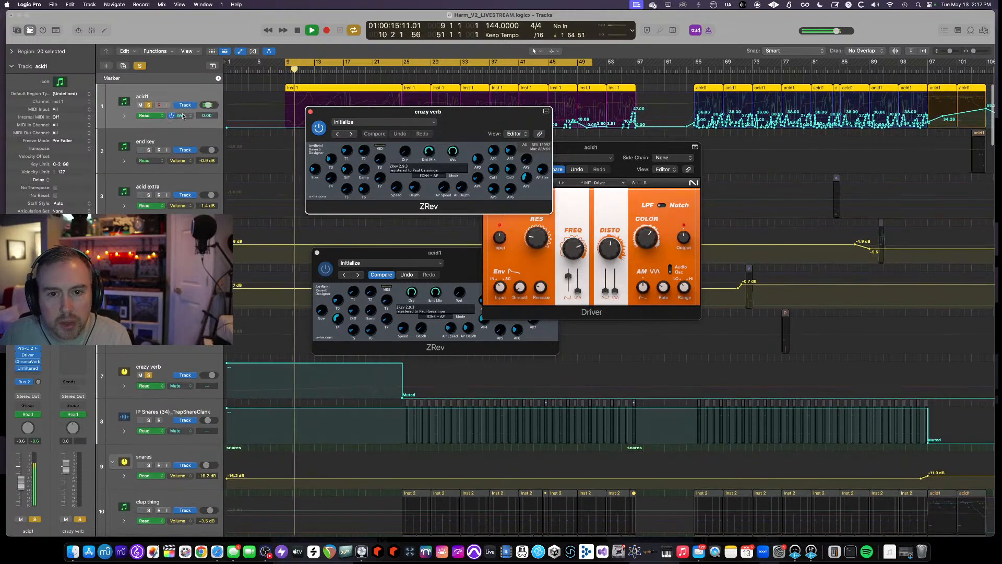
click(183, 116)
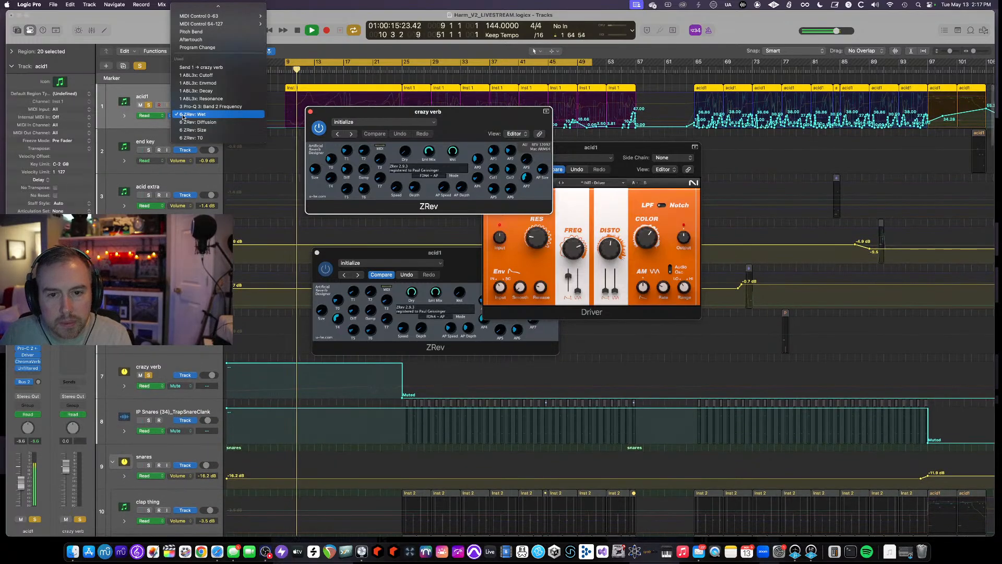
click(201, 66)
- Move the crazy verb ZRev window aside and replay the section around bar 23 to hear the send ramp
drag(338, 112, 330, 329)
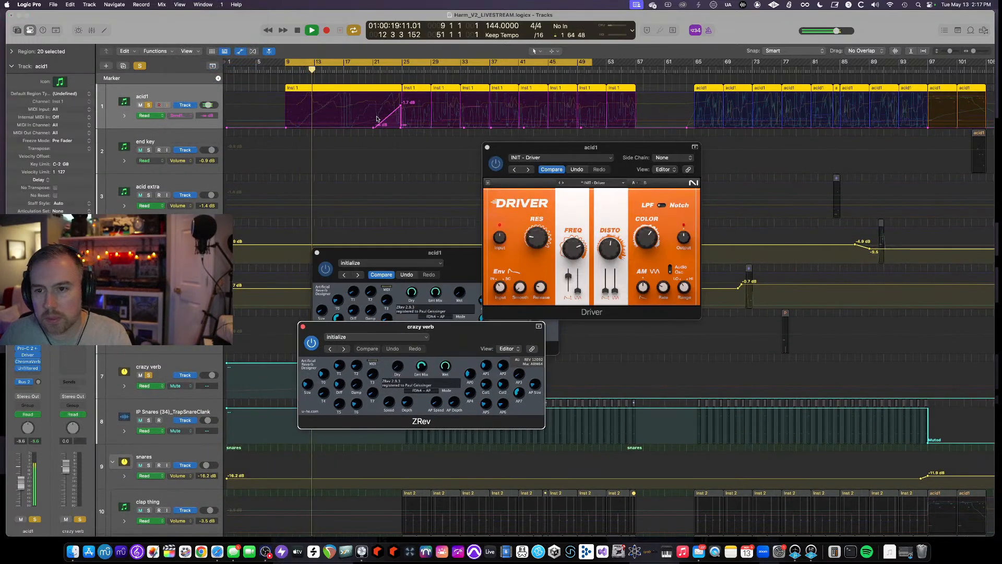
click(373, 70)
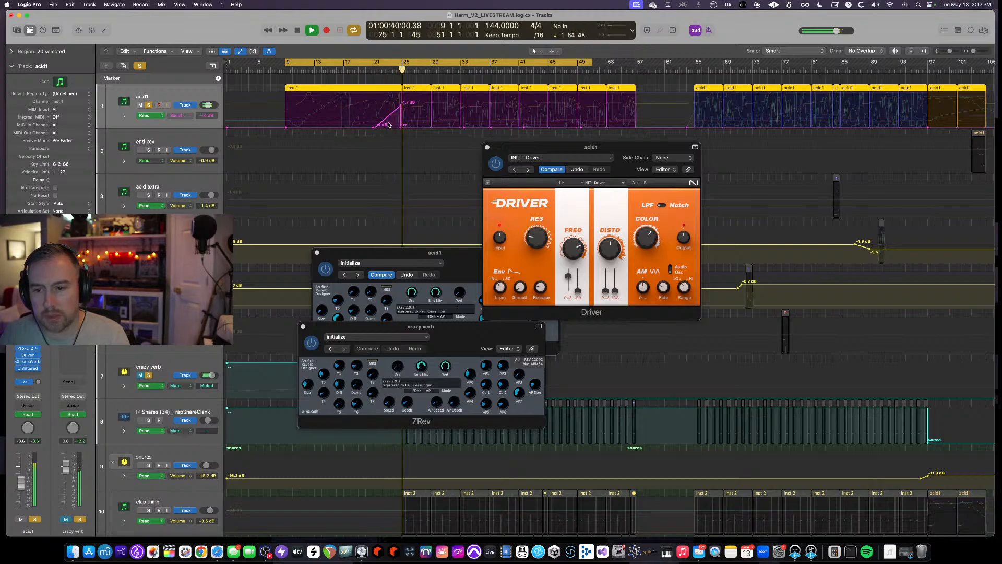
key(space)
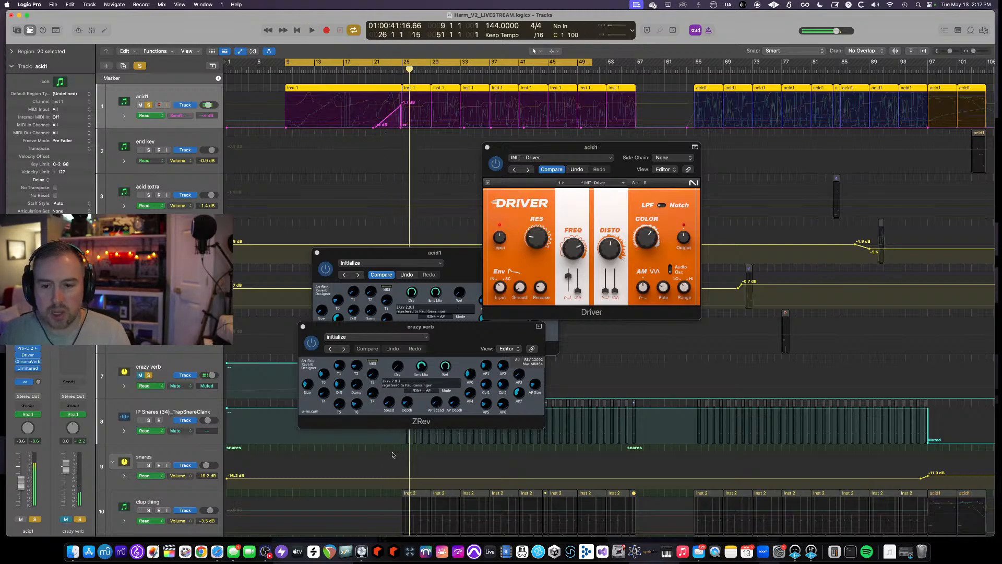
drag(363, 326, 359, 324)
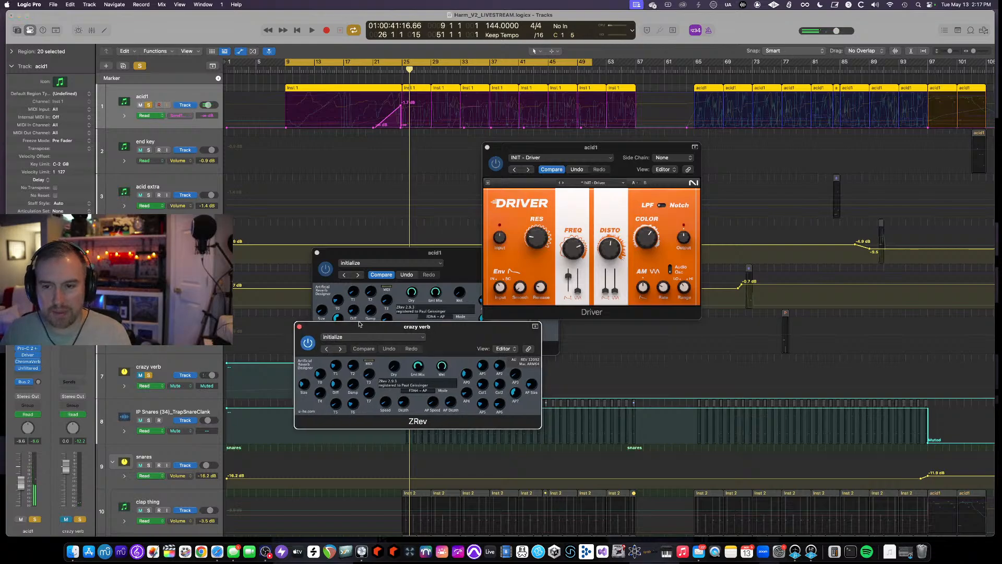
scroll(353, 185, right, 5)
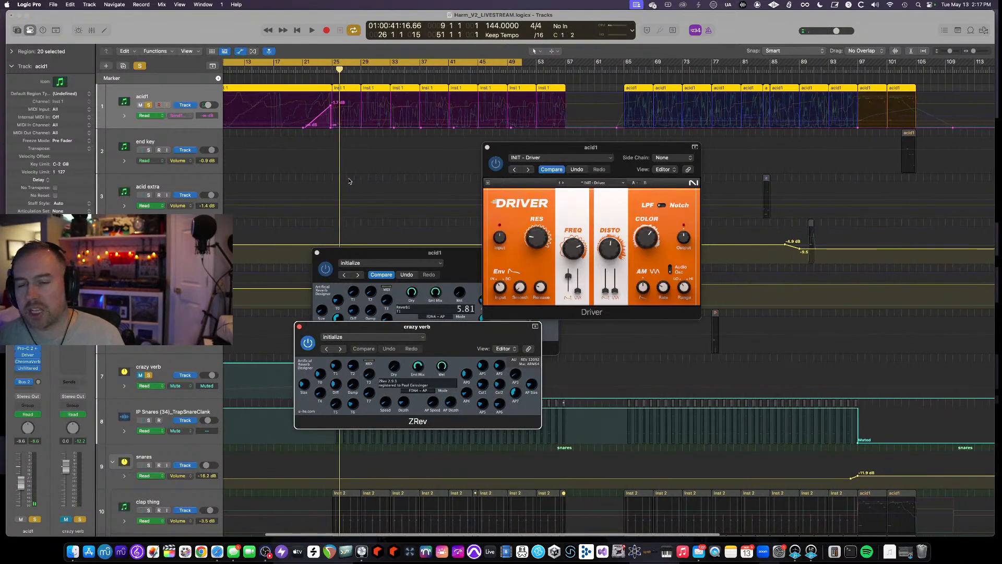
click(305, 61)
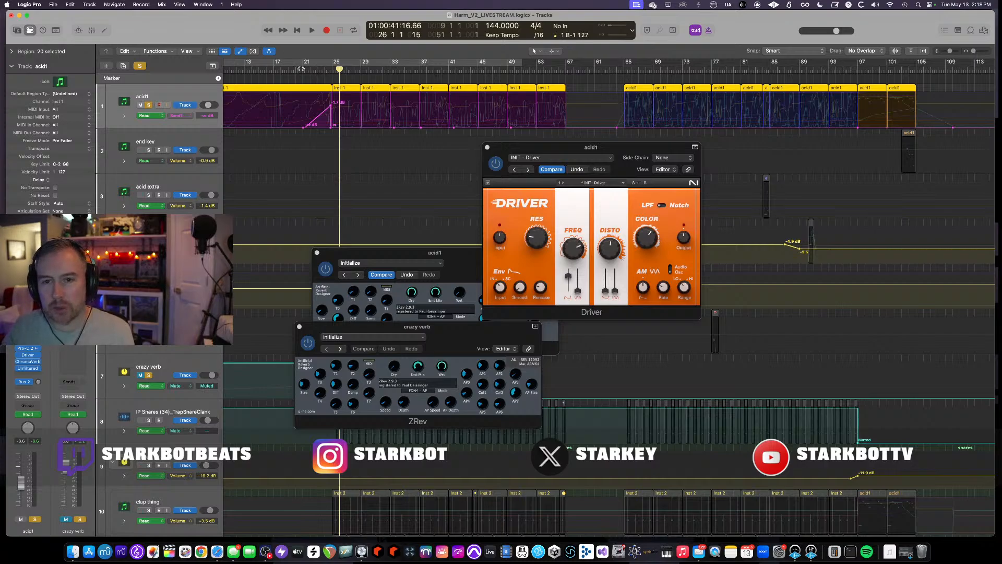
click(302, 69)
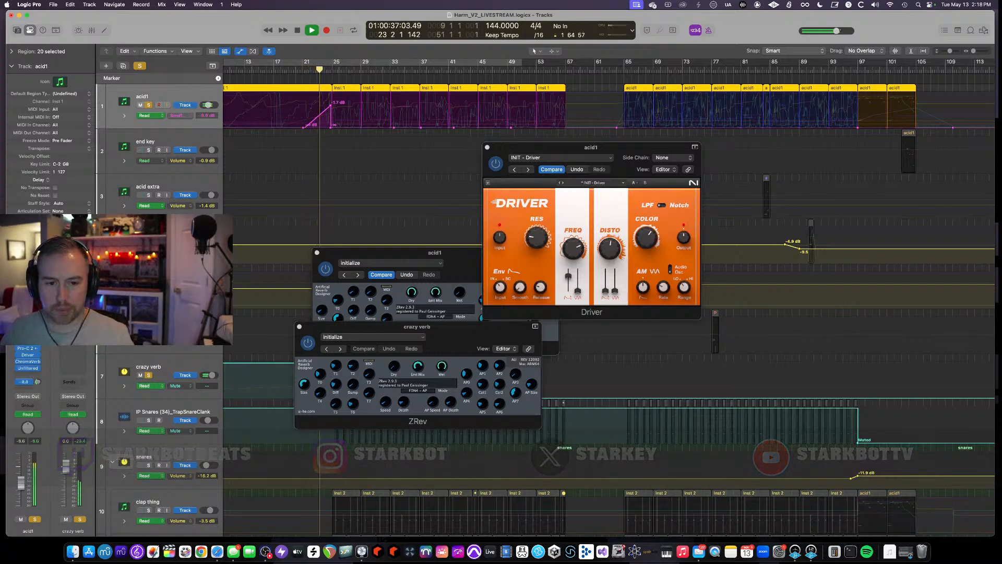
- Look up where ZRev sits in the crazy verb plugin menu under u-he, close the menu, and stop playback
click(37, 342)
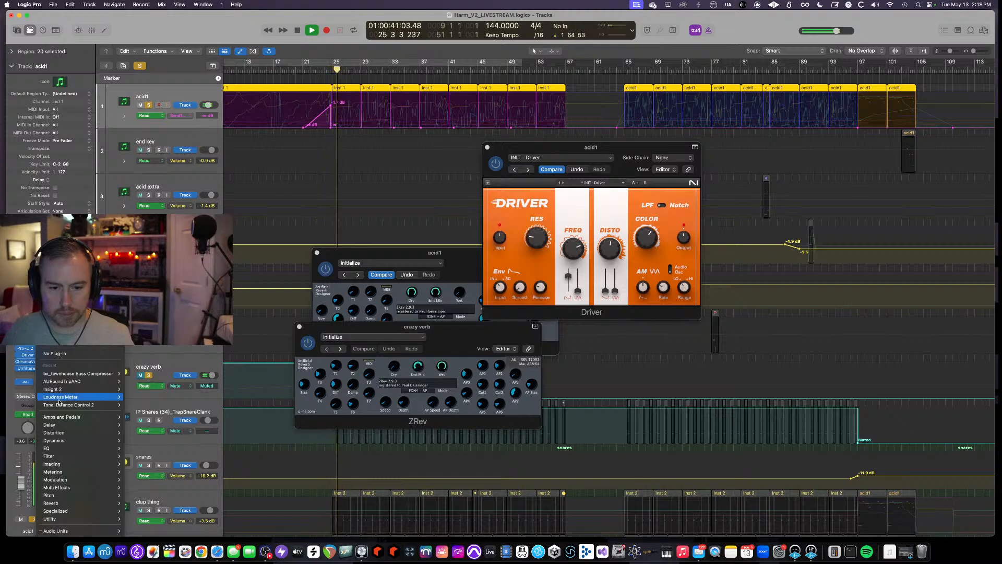
mouse_move(78, 530)
mouse_move(155, 511)
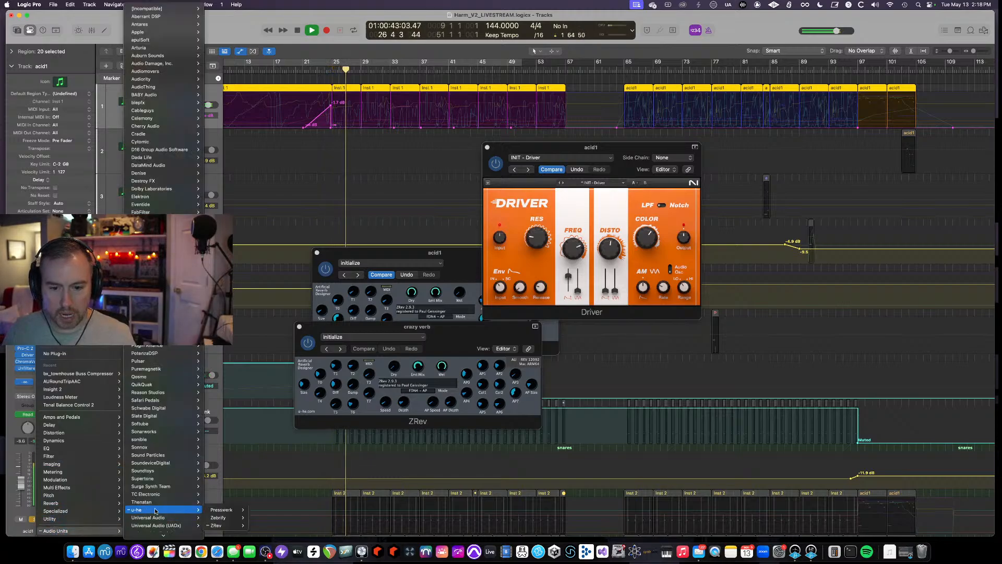
mouse_move(245, 525)
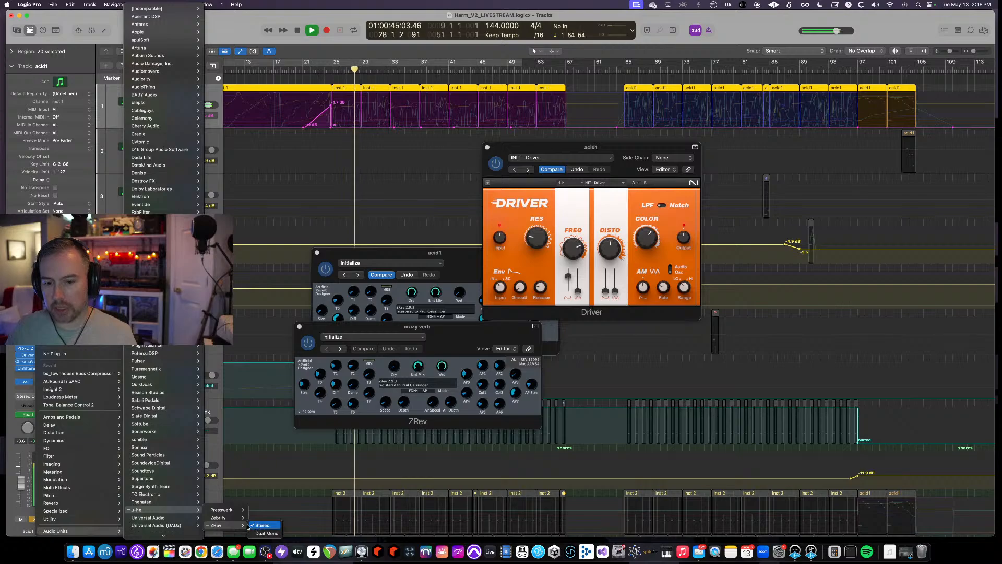
key(Escape)
key(space)
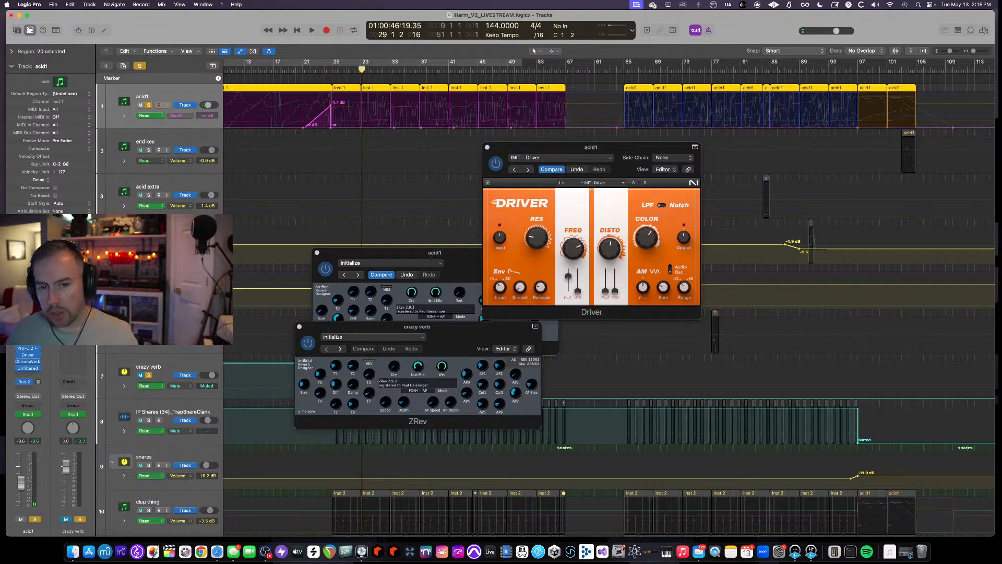
- Switch to Safari and search the web for "zebra 2" in a new tab
click(217, 552)
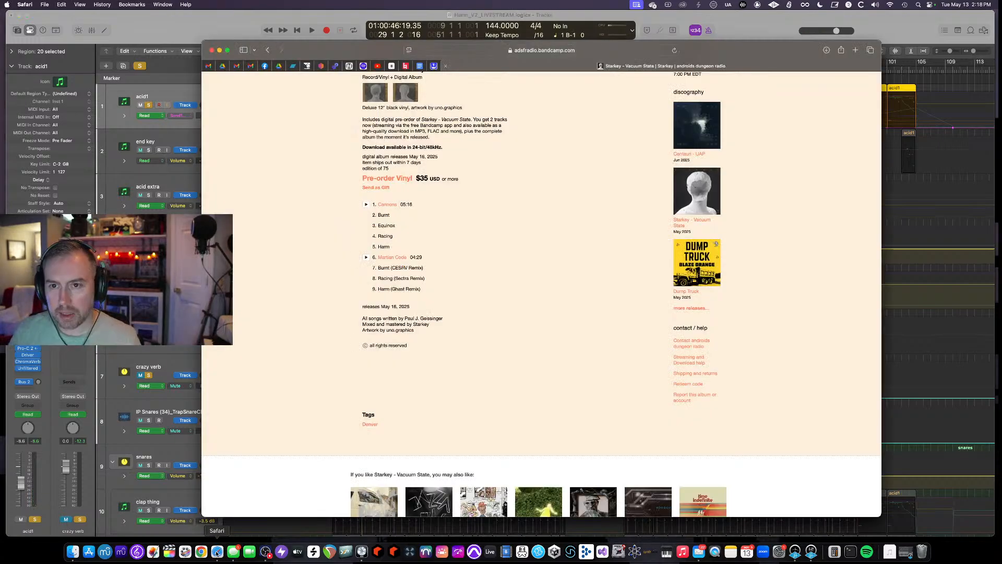
key(super+t)
text(zebra 2)
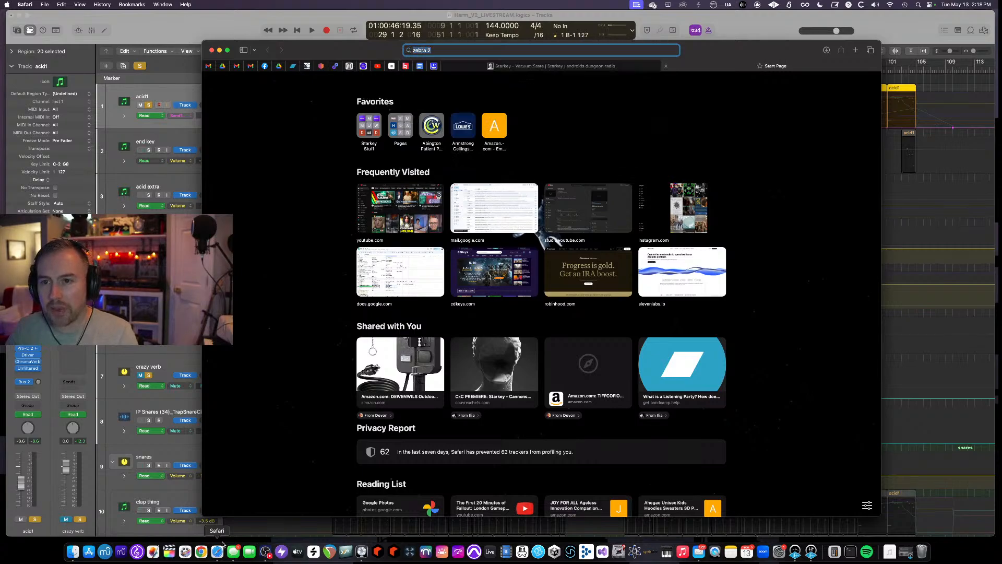
key(Return)
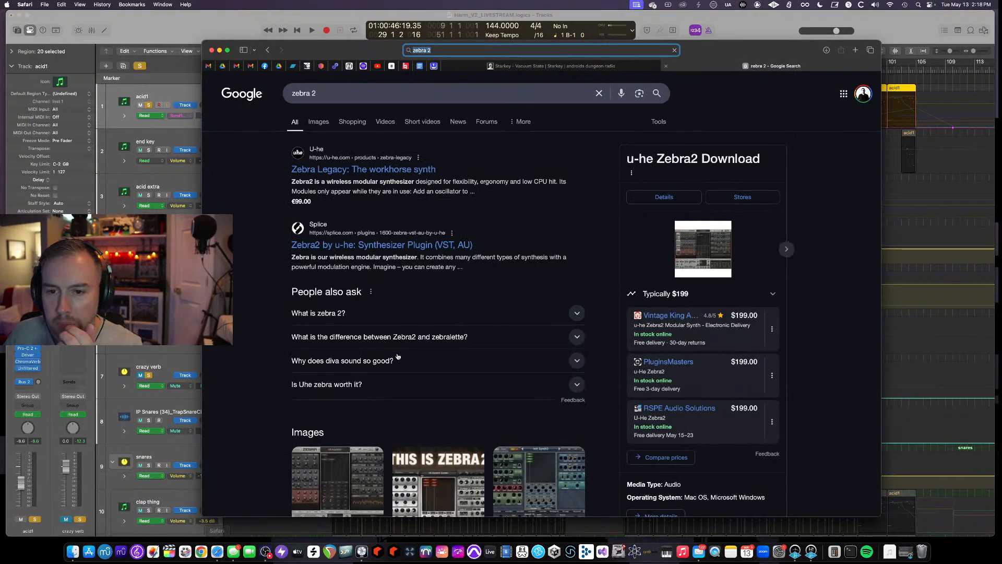
- Open u-he's Zebra Legacy product page and read through its features, pricing and requirements
click(384, 175)
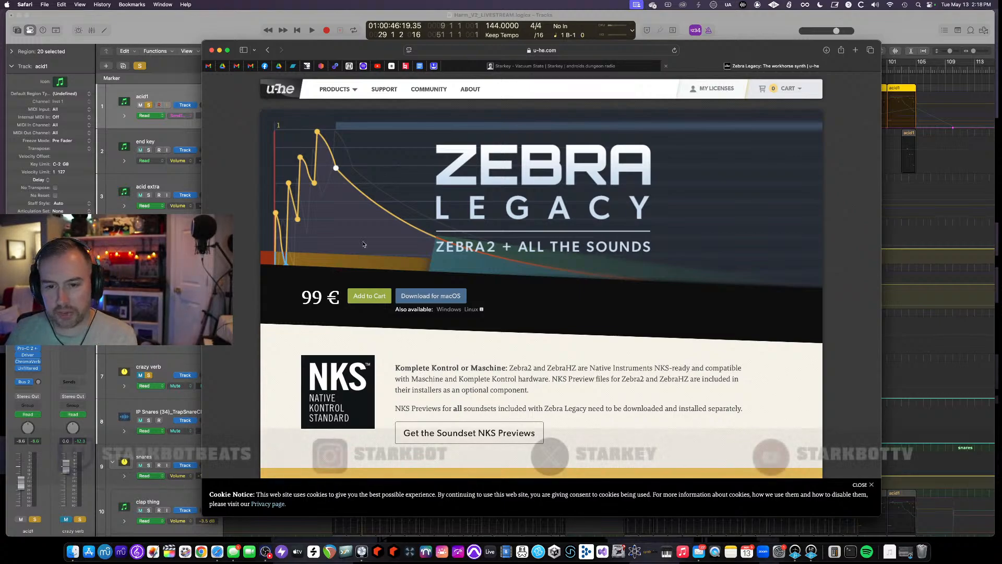
scroll(423, 348, down, 15)
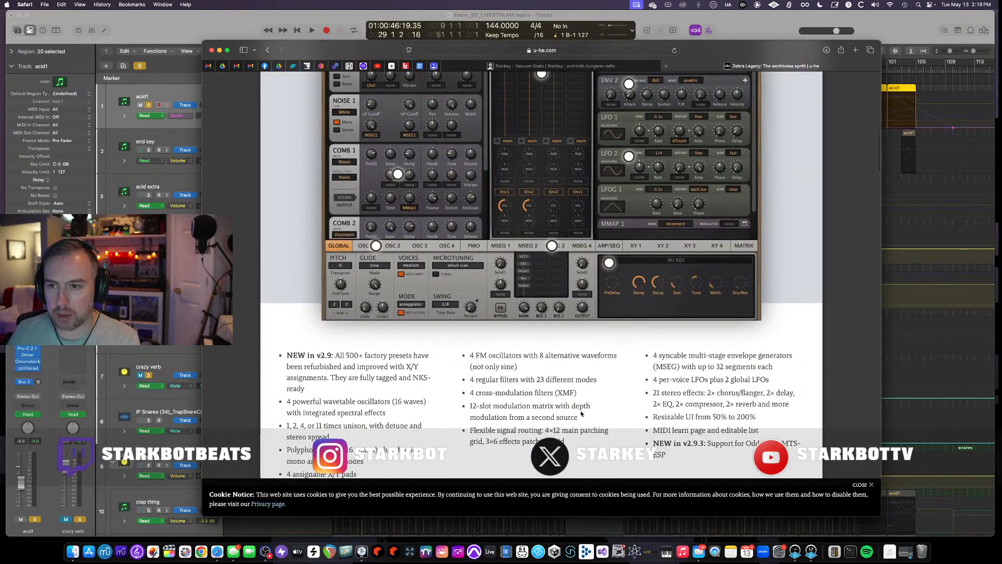
scroll(580, 410, up, 10)
scroll(581, 413, down, 10)
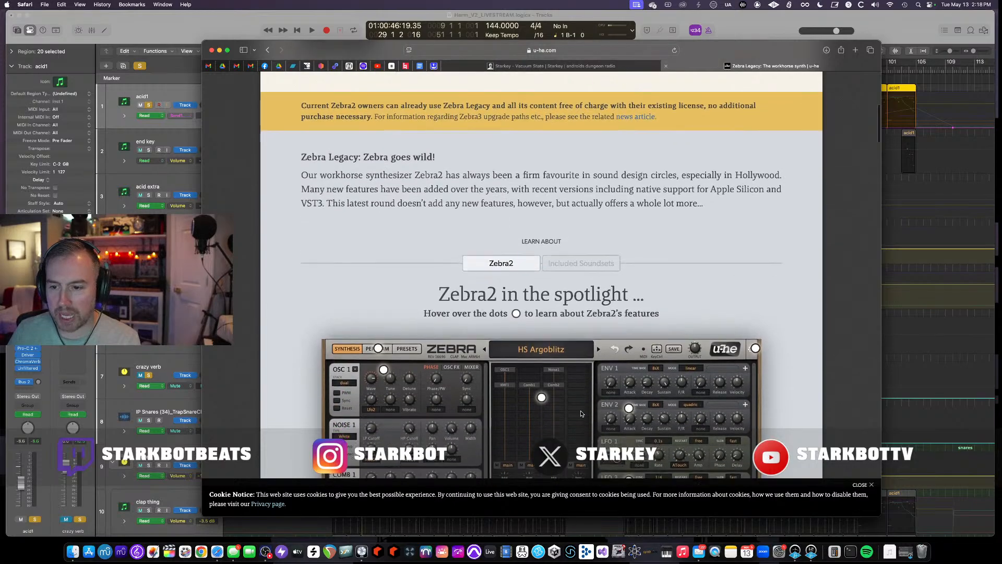
scroll(581, 414, down, 10)
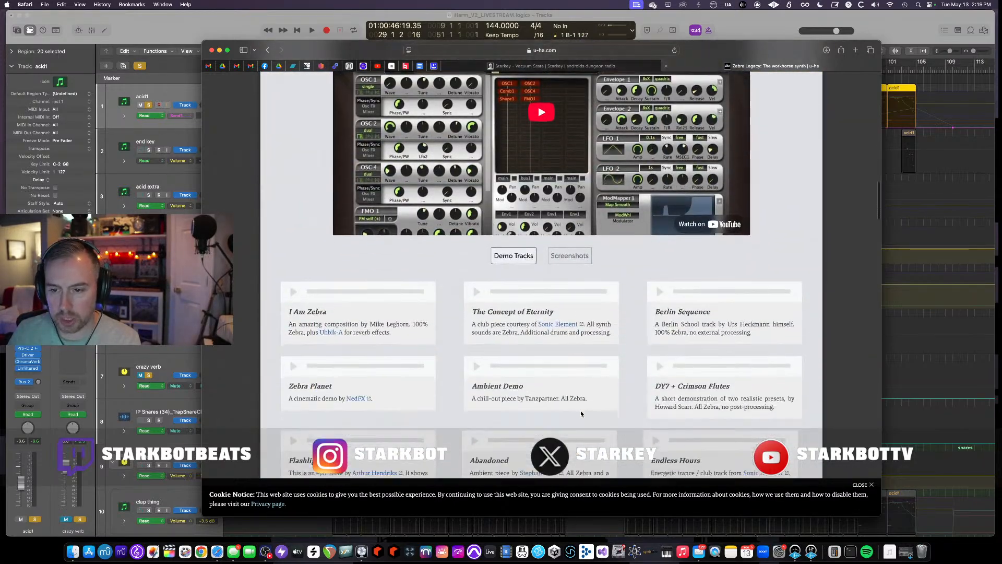
scroll(580, 413, down, 10)
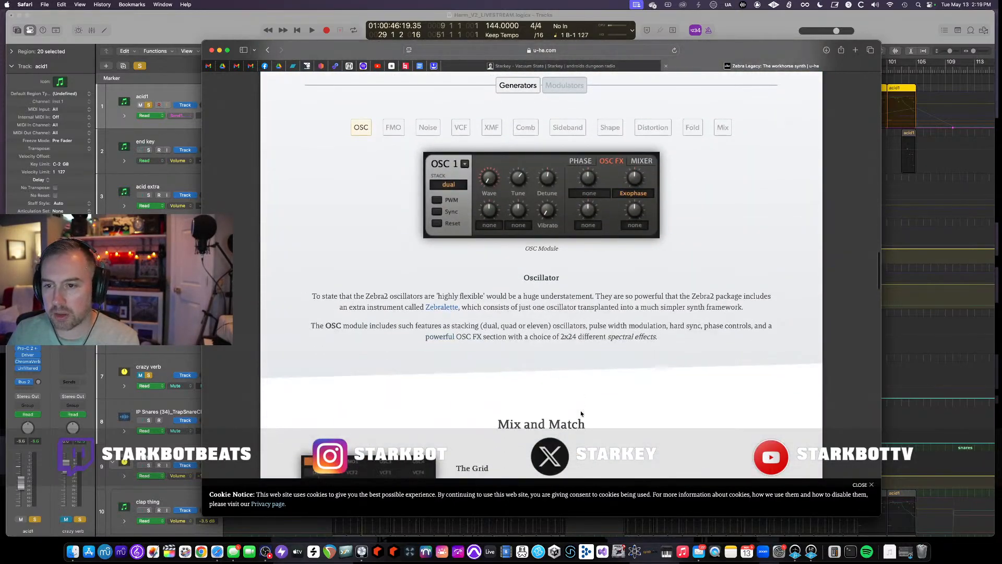
scroll(580, 412, down, 10)
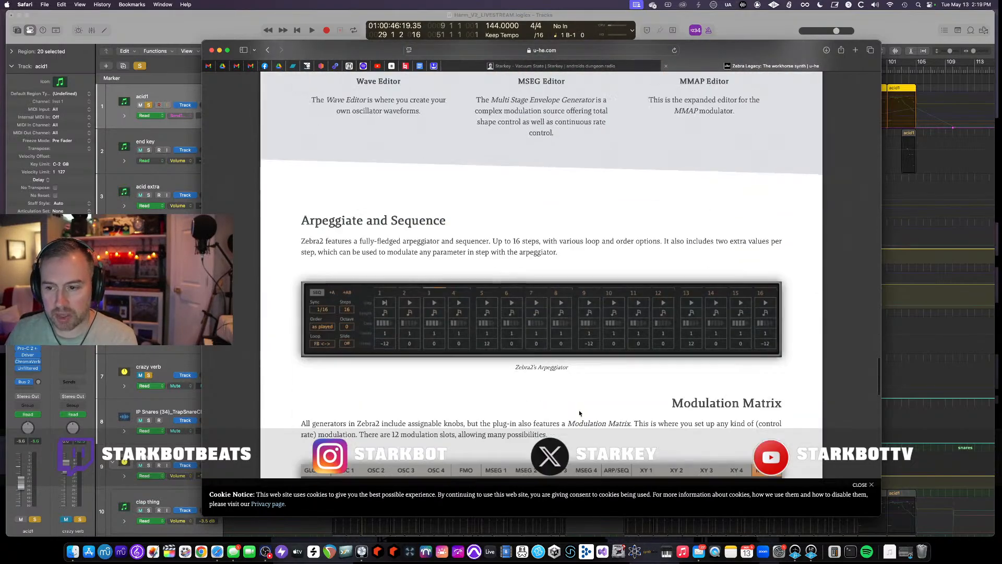
scroll(579, 412, down, 10)
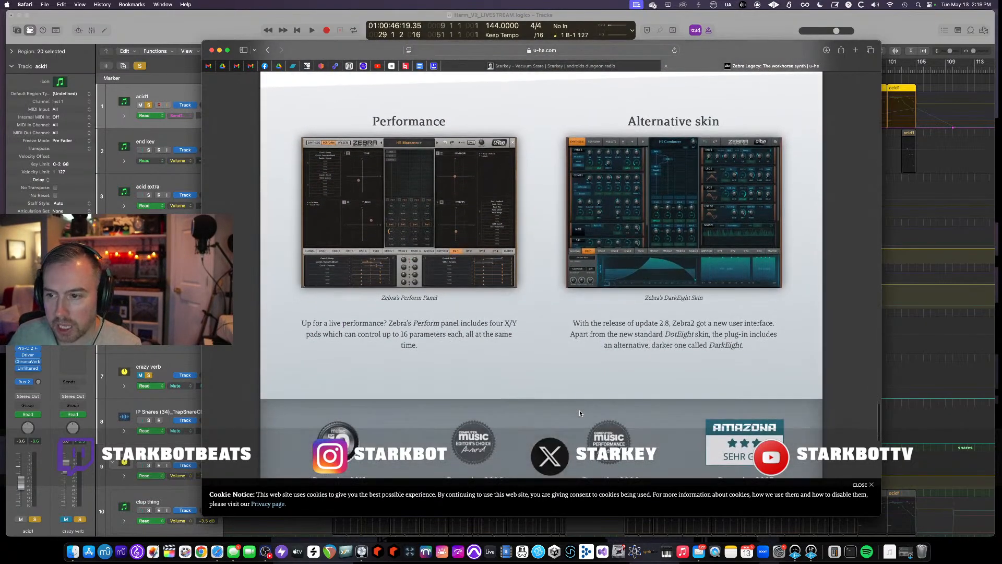
scroll(579, 412, down, 5)
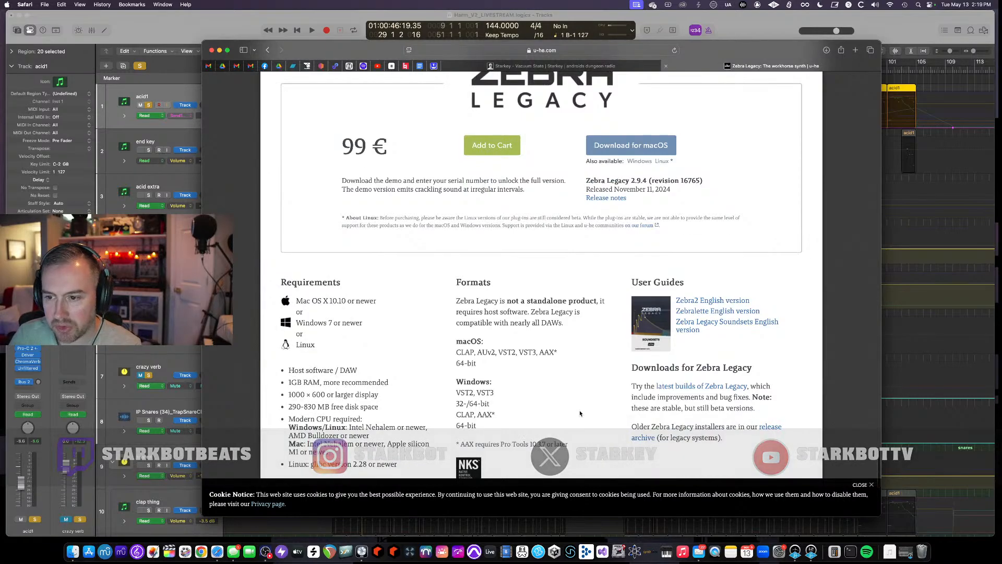
scroll(580, 413, up, 2)
scroll(580, 413, down, 2)
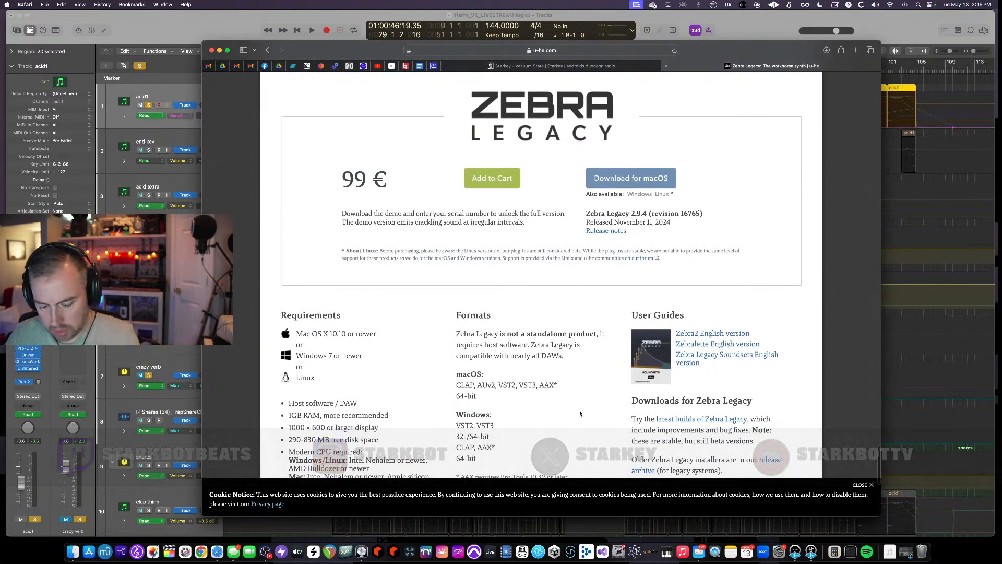
- Browse u-he's synthesizer products and open the free ZebraCM page
key(super+f)
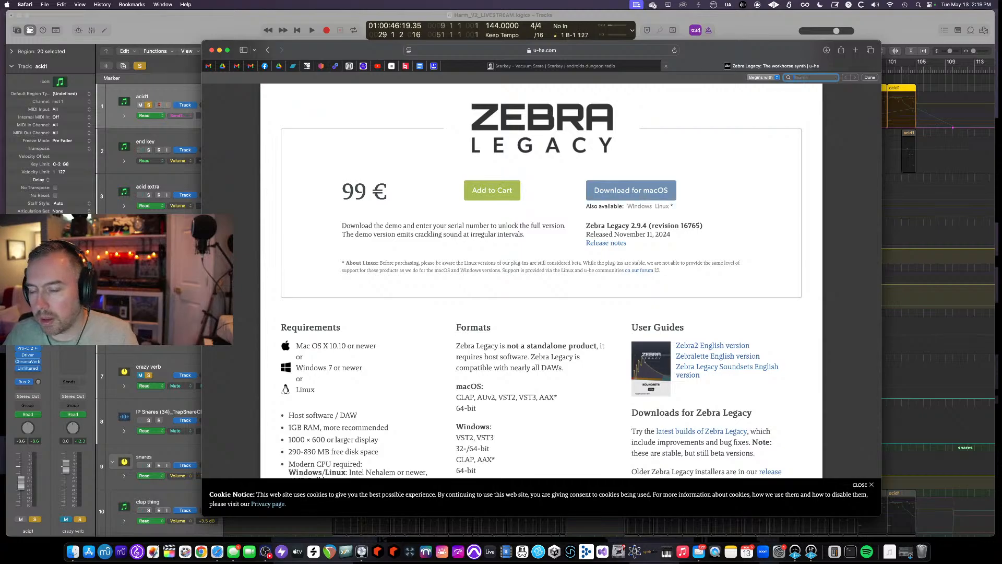
scroll(506, 333, up, 20)
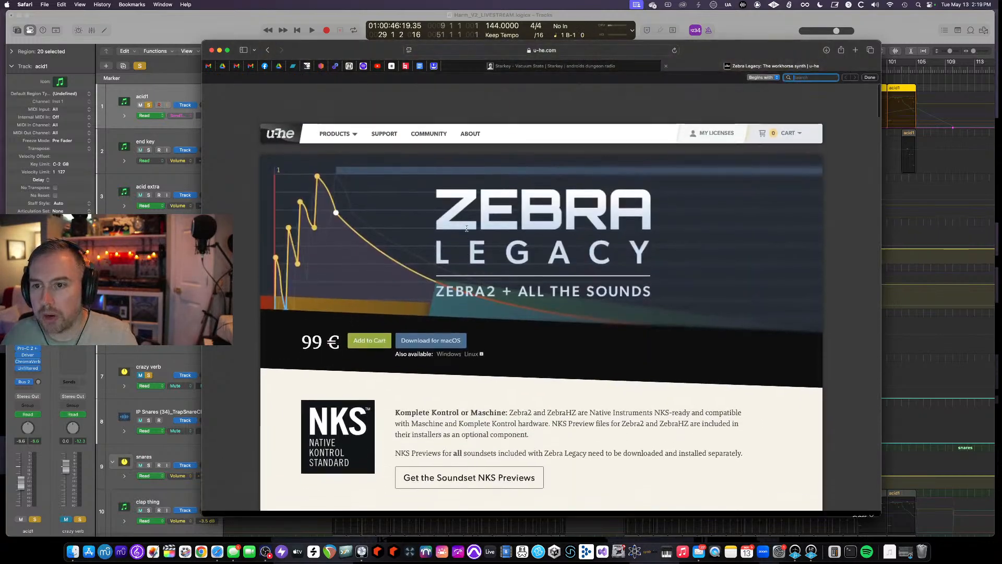
click(333, 101)
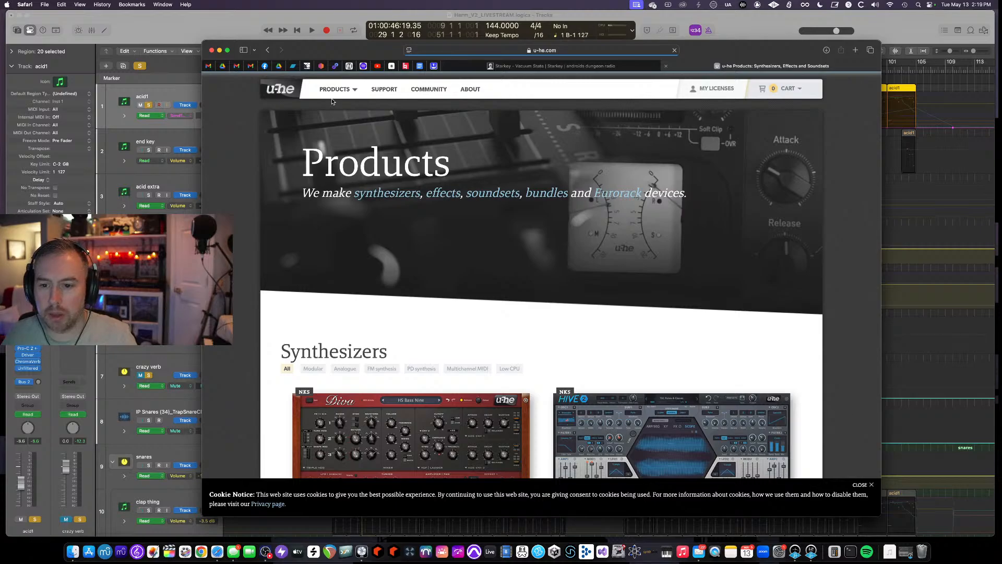
scroll(496, 299, down, 15)
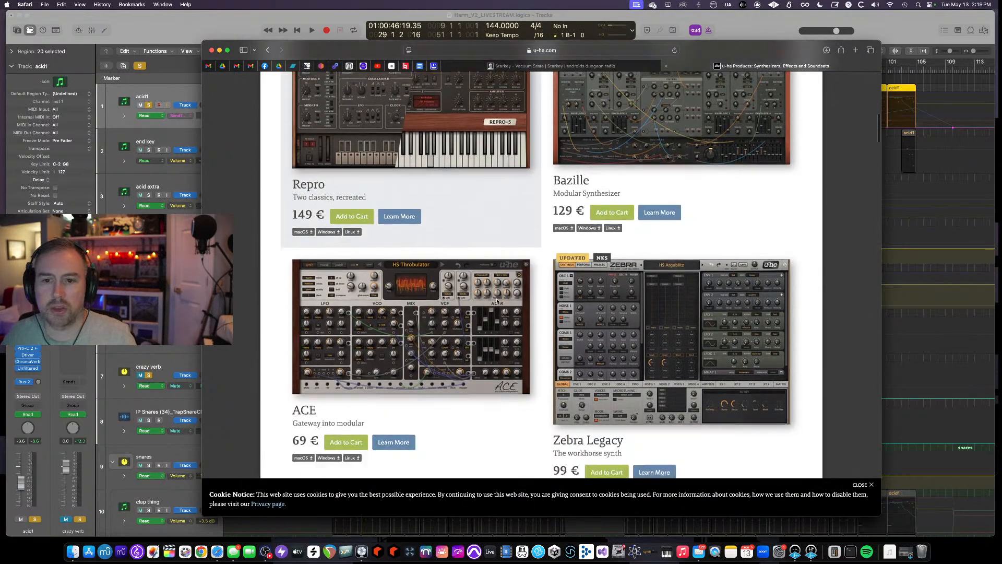
scroll(496, 299, down, 10)
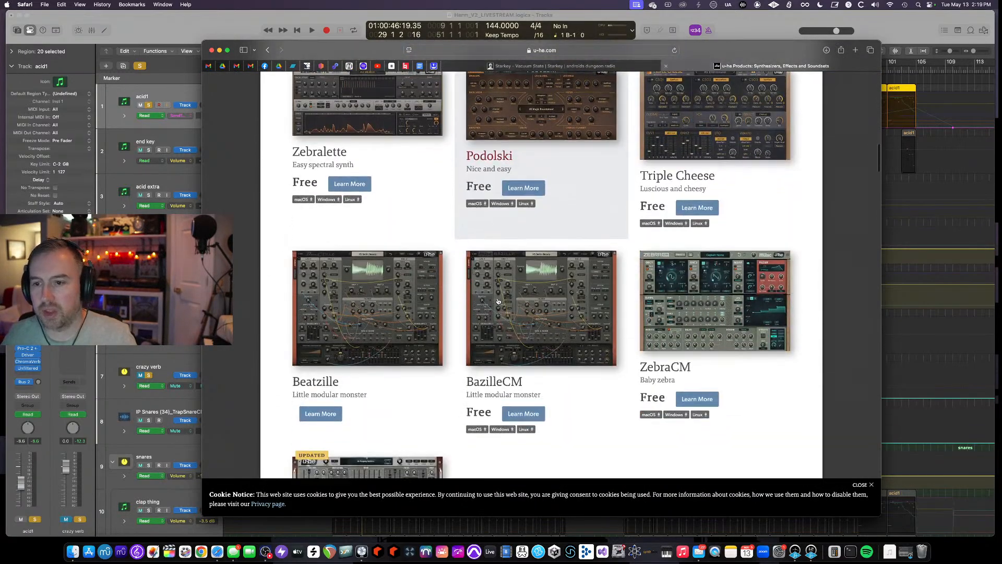
scroll(498, 302, down, 5)
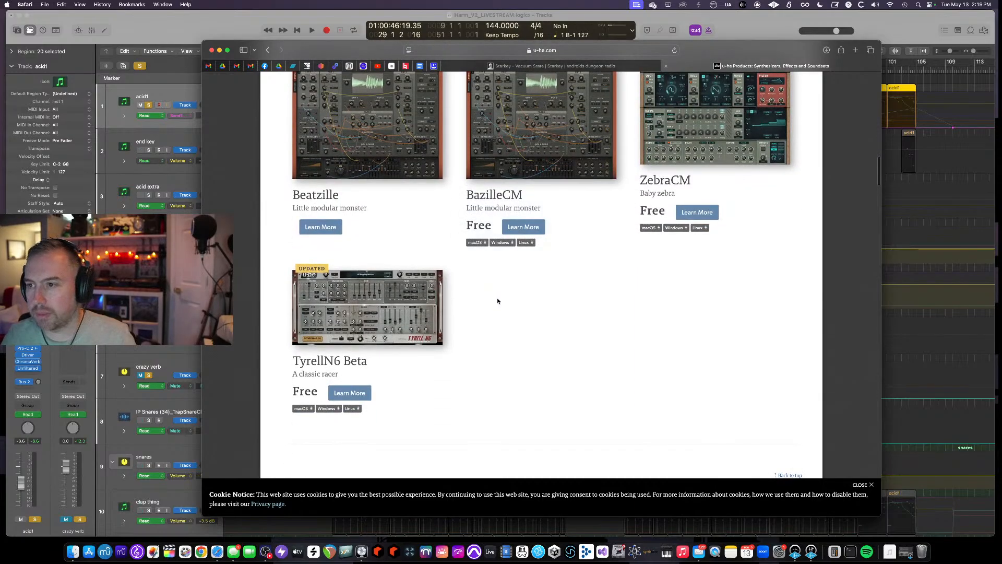
scroll(498, 301, up, 2)
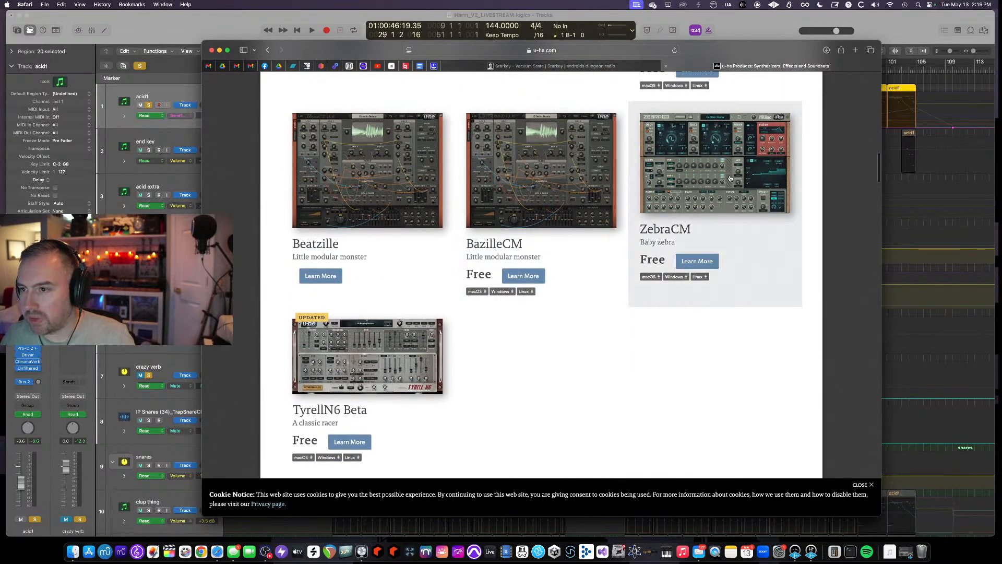
click(712, 180)
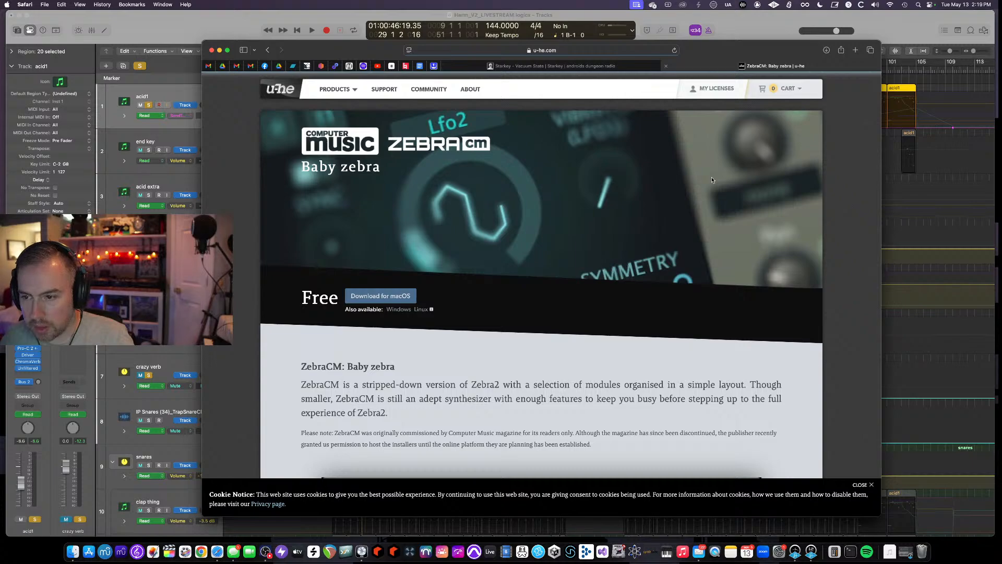
scroll(711, 180, down, 1)
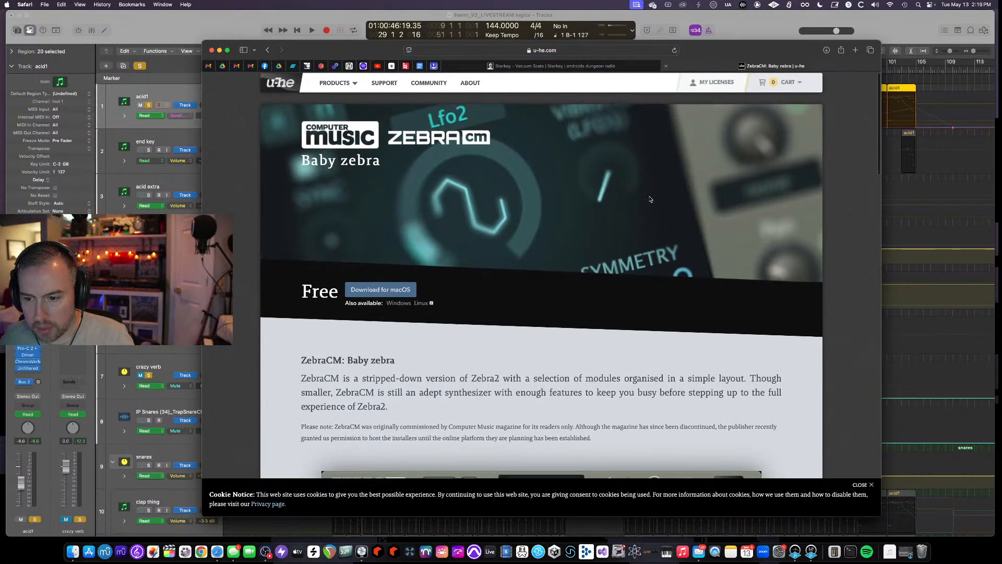
- Scroll the ZebraCM page, return to u-he's product list and browse the remaining synths and effects
scroll(650, 199, down, 8)
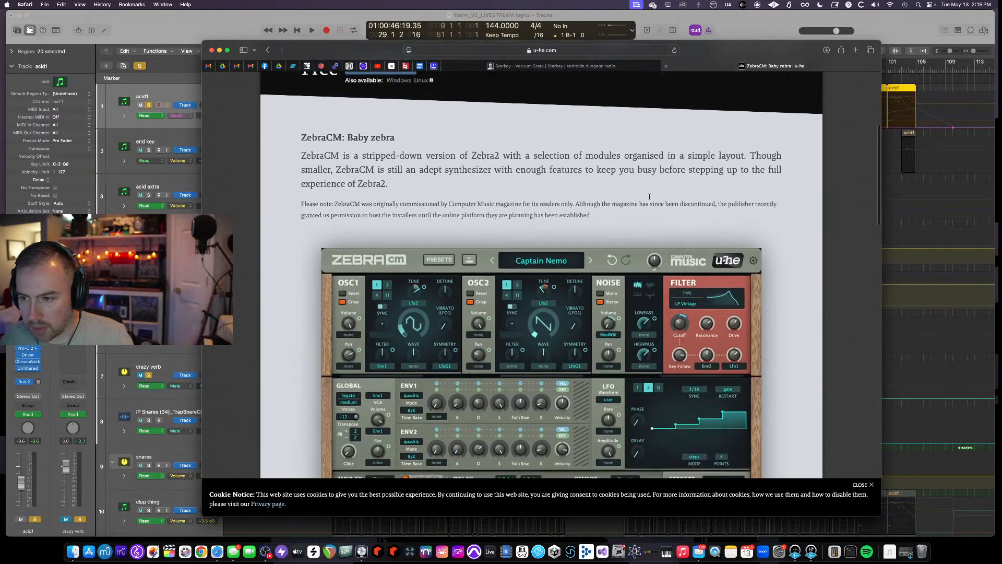
scroll(217, 76, up, 10)
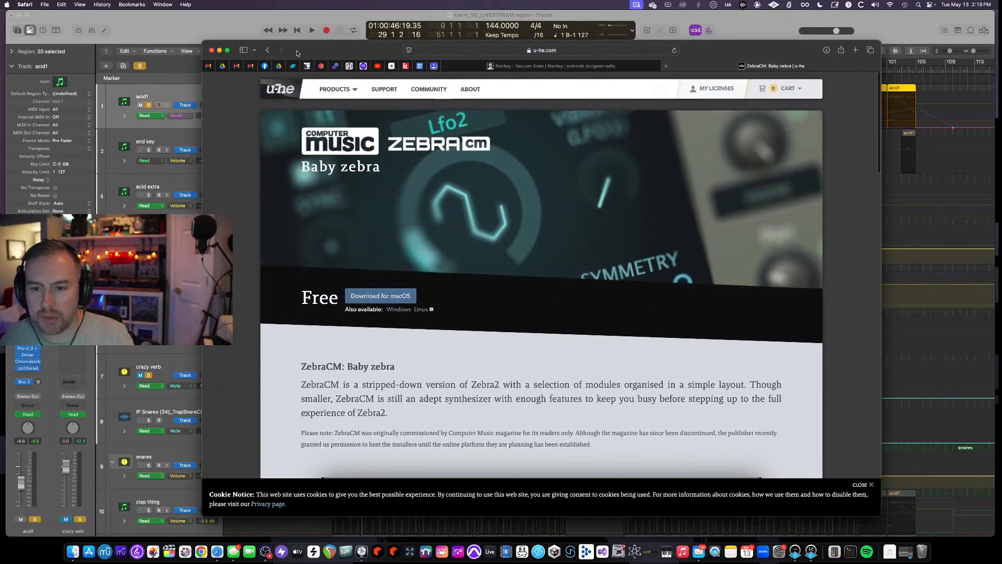
click(268, 50)
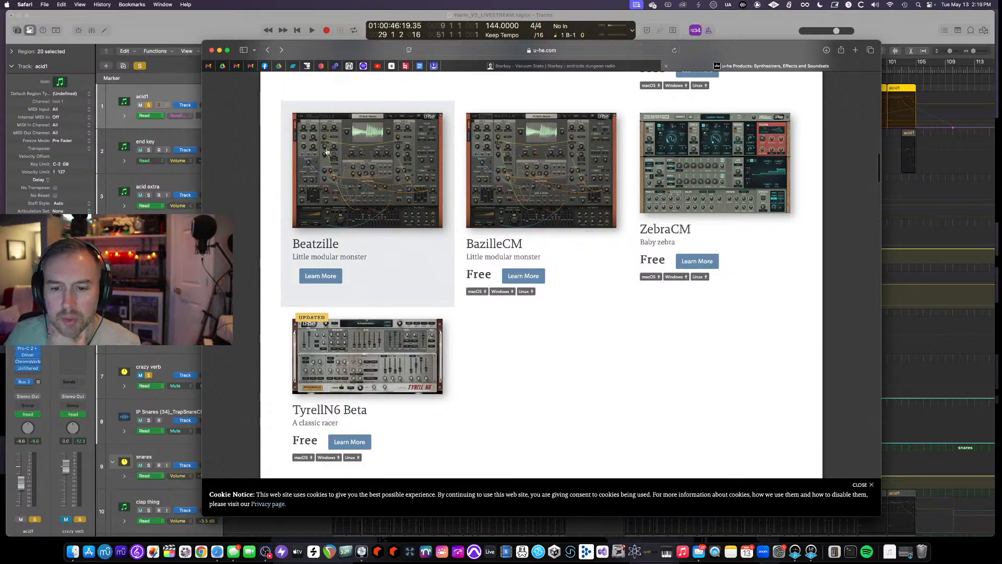
scroll(365, 154, down, 3)
scroll(368, 155, down, 2)
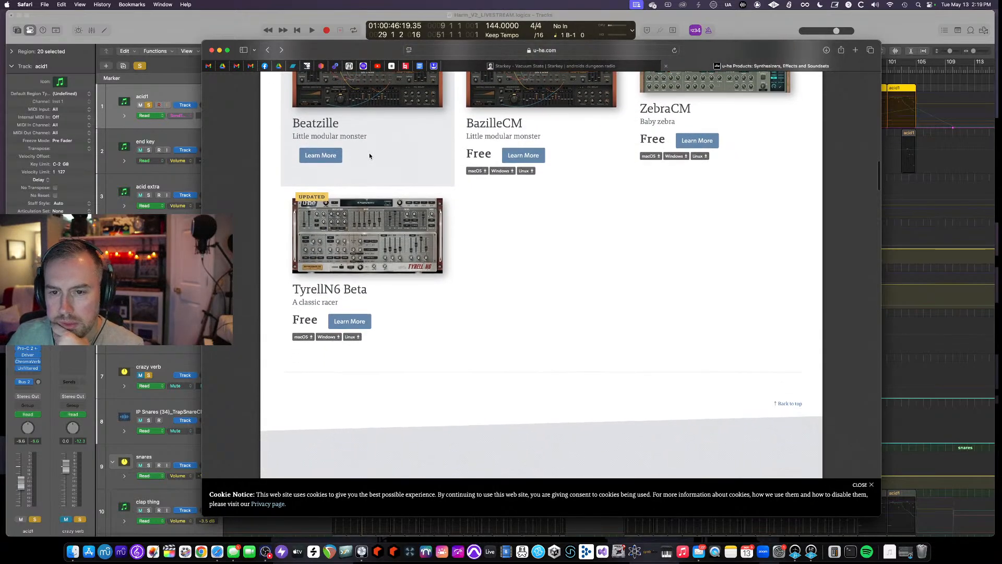
scroll(602, 255, down, 8)
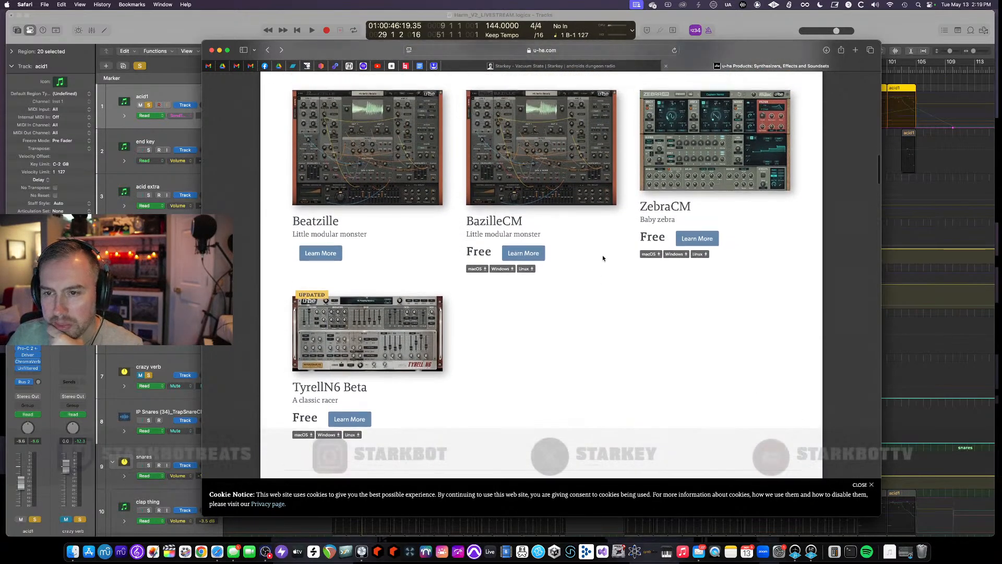
scroll(602, 258, down, 10)
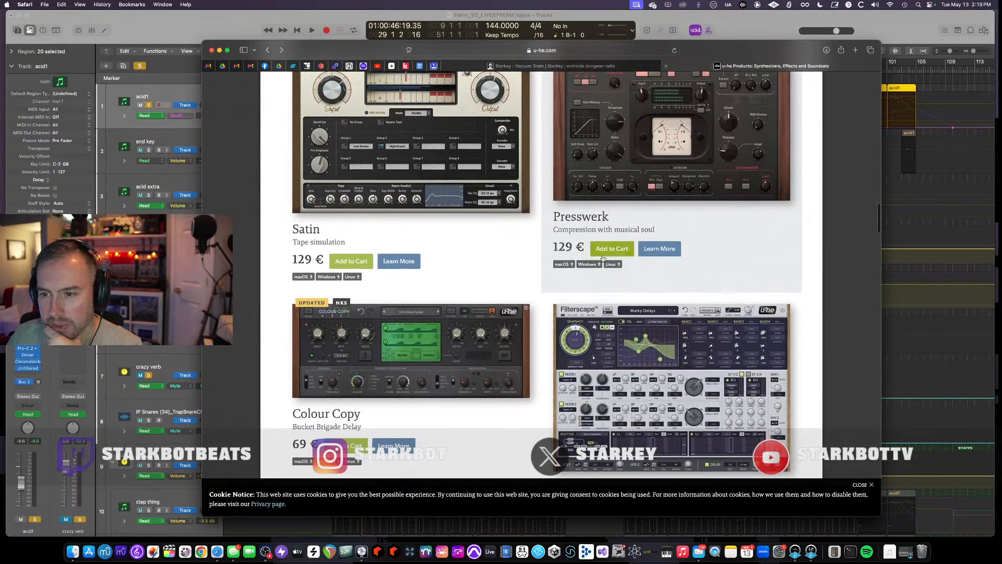
scroll(574, 251, up, 5)
- Switch back to Logic Pro and close the crazy verb ZRev, acid1 ZRev and Driver plugin windows
click(178, 32)
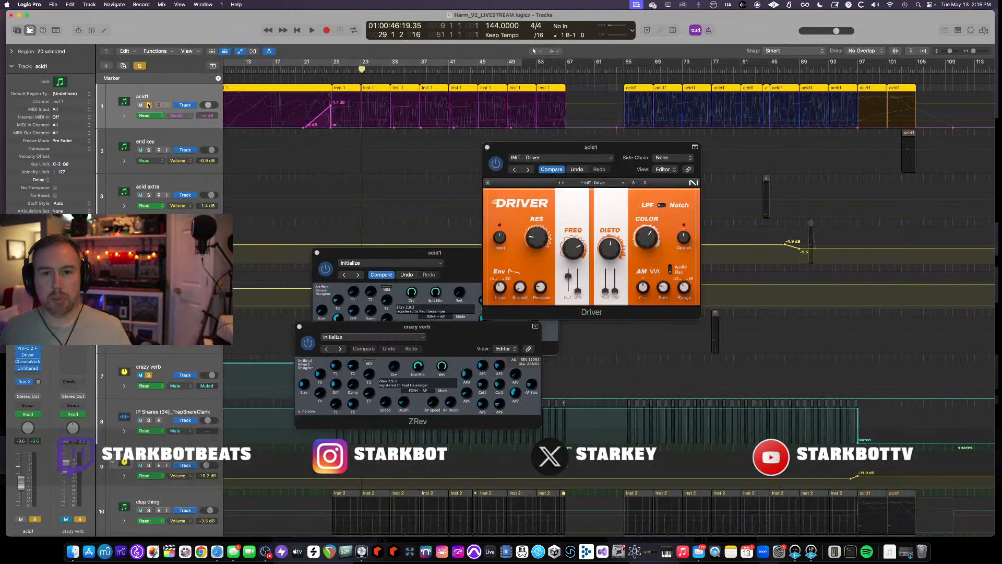
key(super+Up)
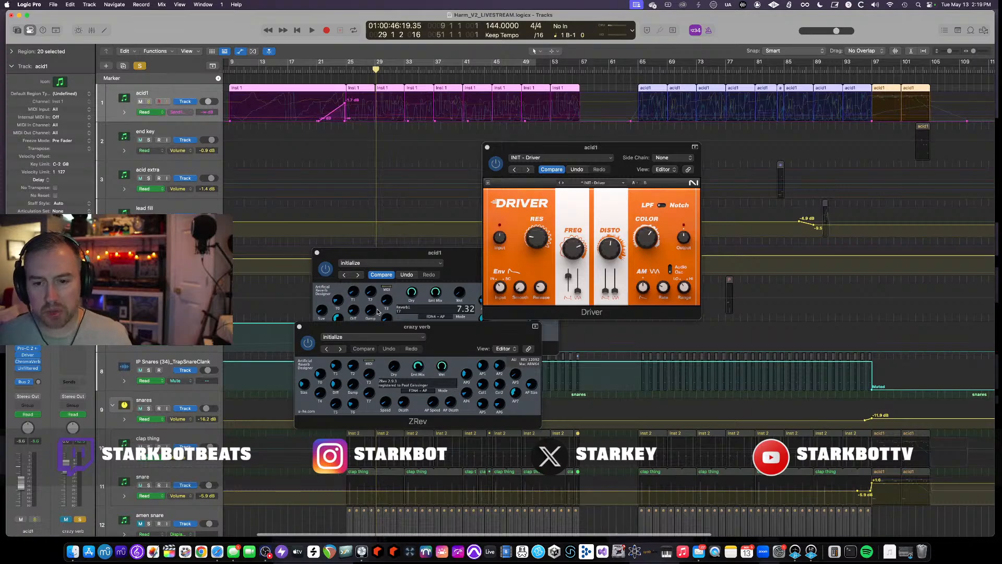
click(299, 327)
click(316, 253)
click(317, 253)
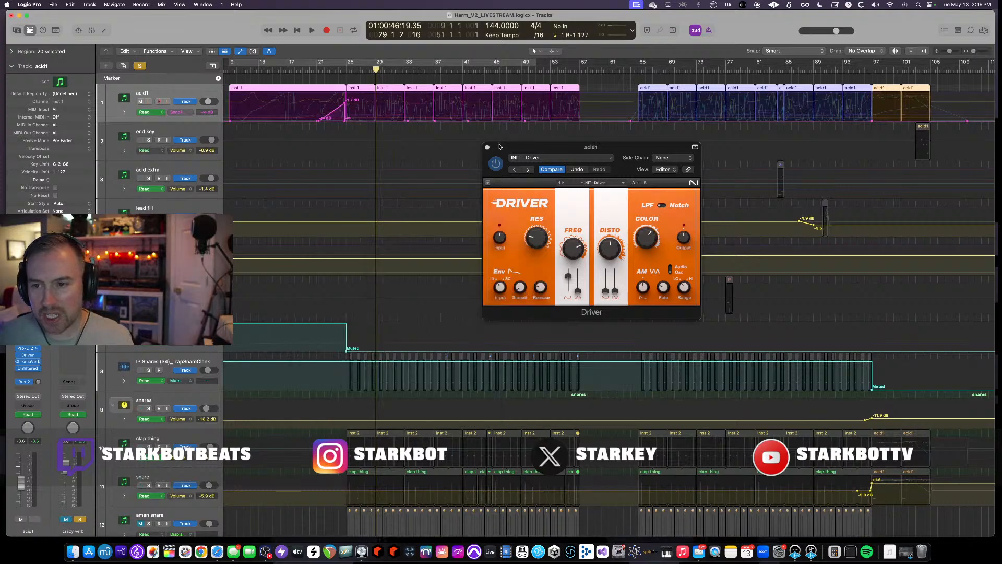
click(488, 148)
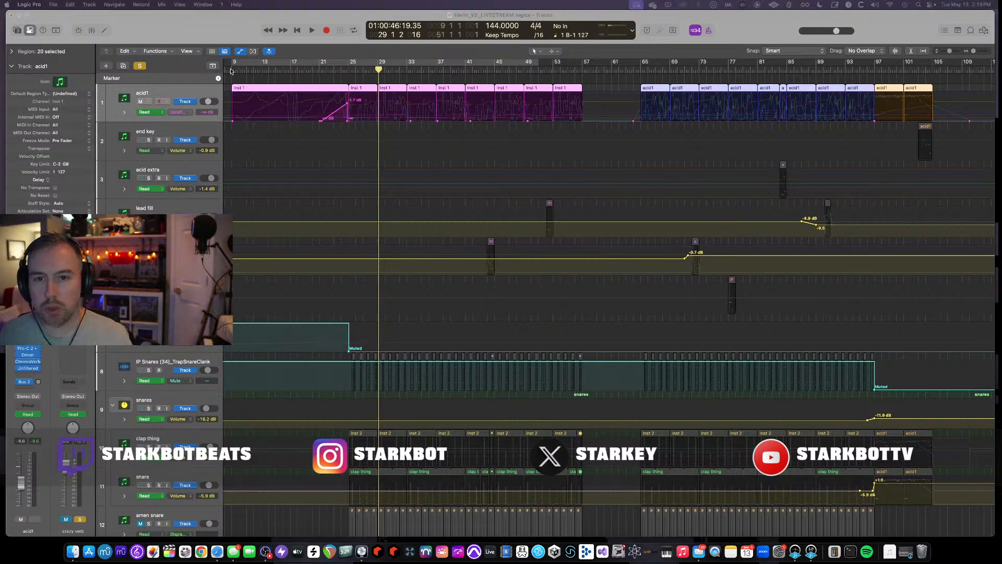
- Return the playhead to the project start and start playback of the arrangement
click(230, 71)
click(149, 101)
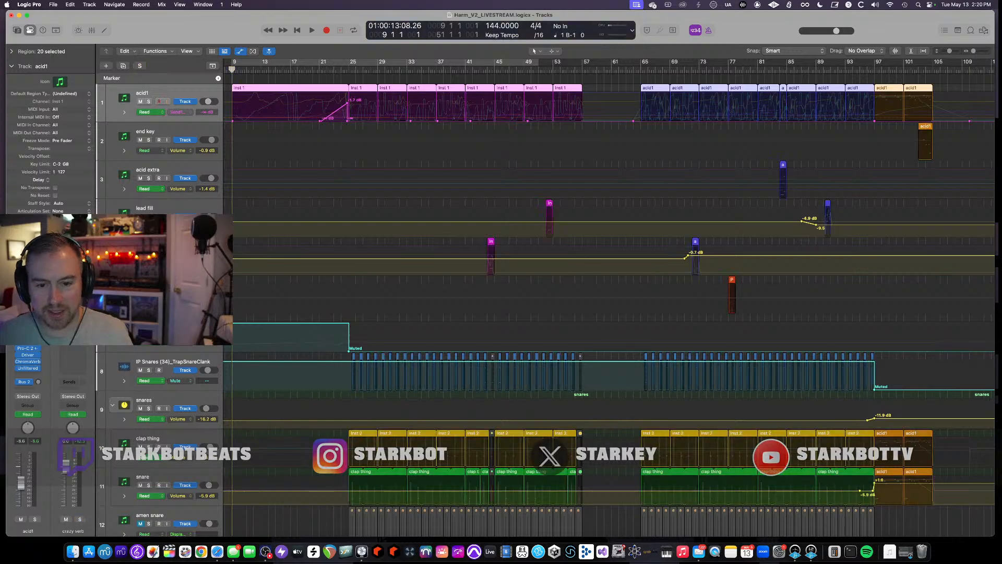
scroll(356, 308, right, 2)
scroll(356, 308, left, 3)
key(space)
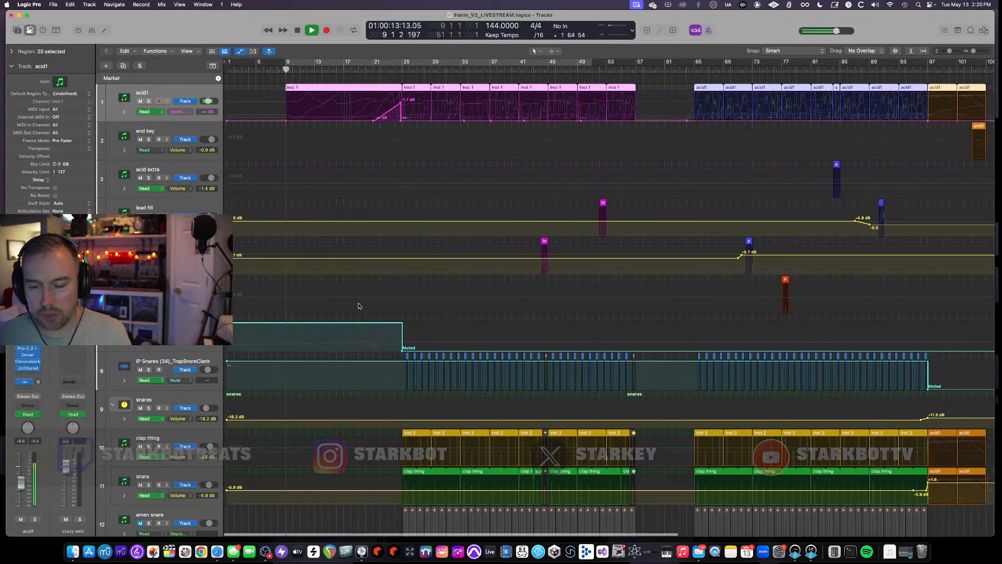
- Toggle the automation view while scrolling through the tracks, and stop playback
key(a)
scroll(358, 306, down, 10)
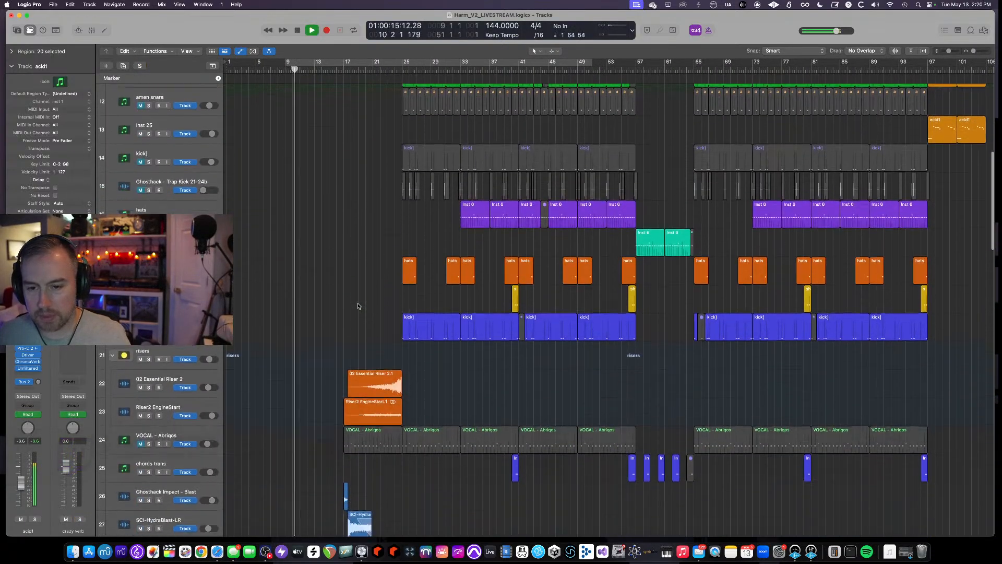
key(a)
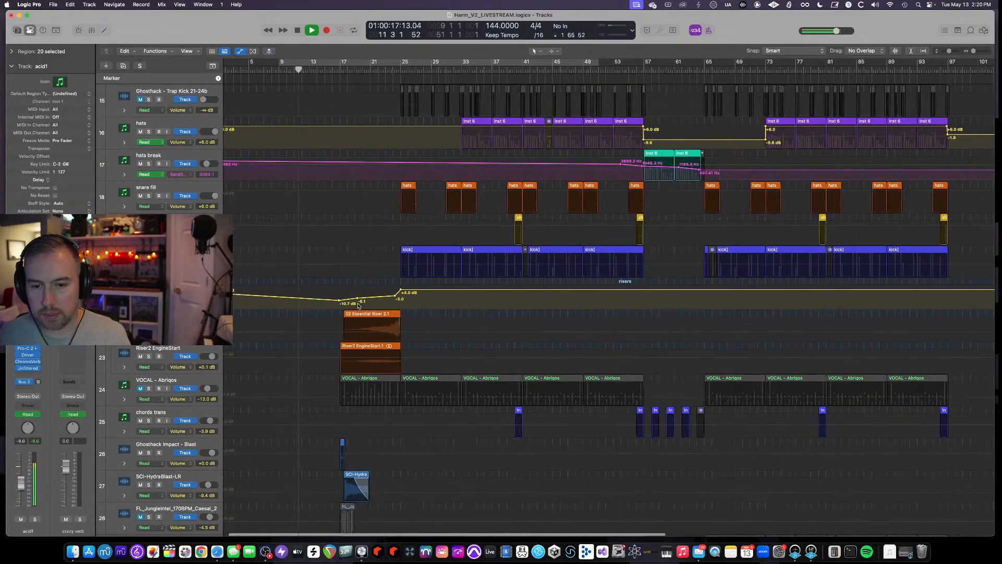
scroll(357, 305, up, 10)
scroll(349, 261, down, 1)
key(space)
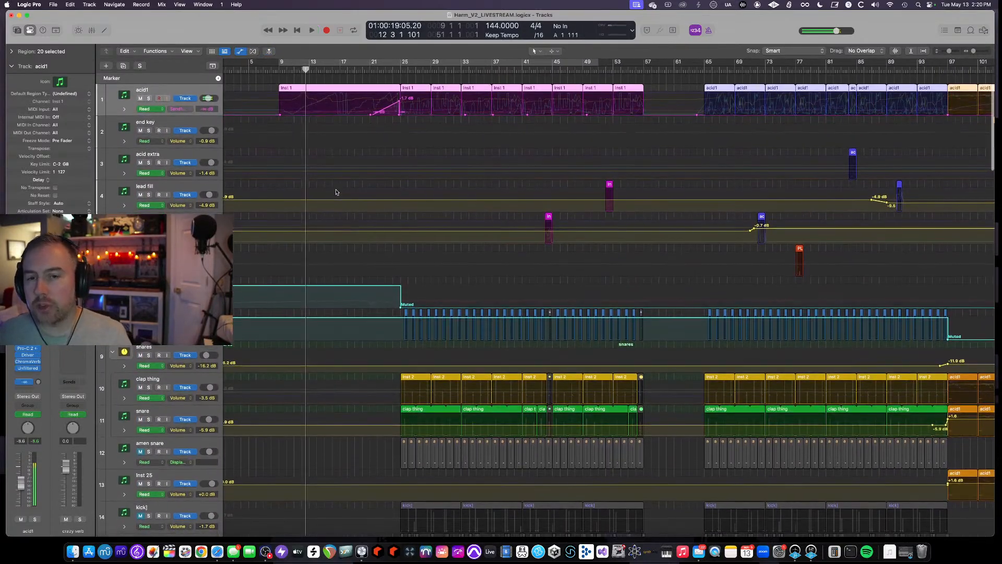
- Open the acid1 regions in the Piano Roll, zoom and scroll through its notes, and resume playback
double_click(322, 92)
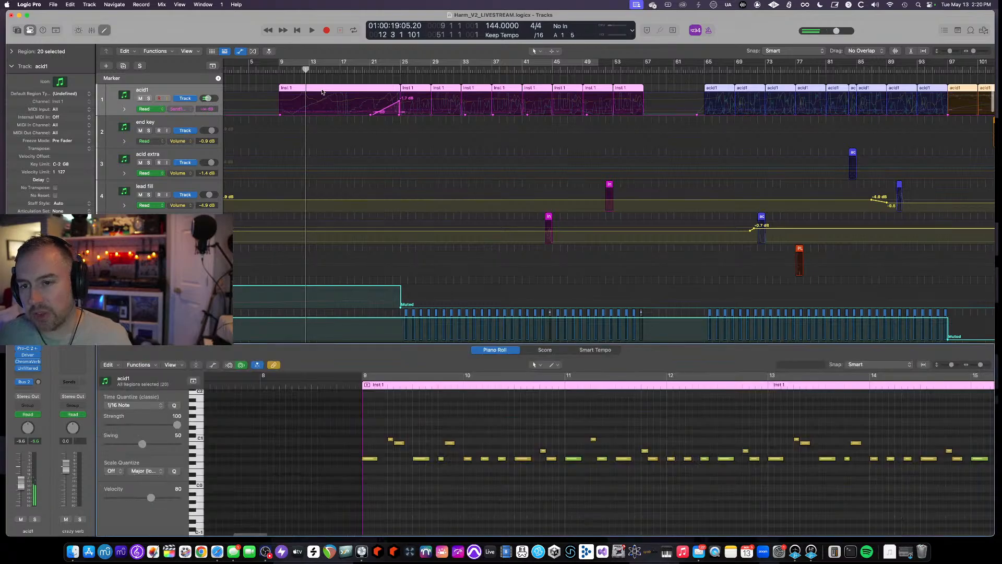
scroll(539, 461, down, 5)
scroll(539, 462, up, 8)
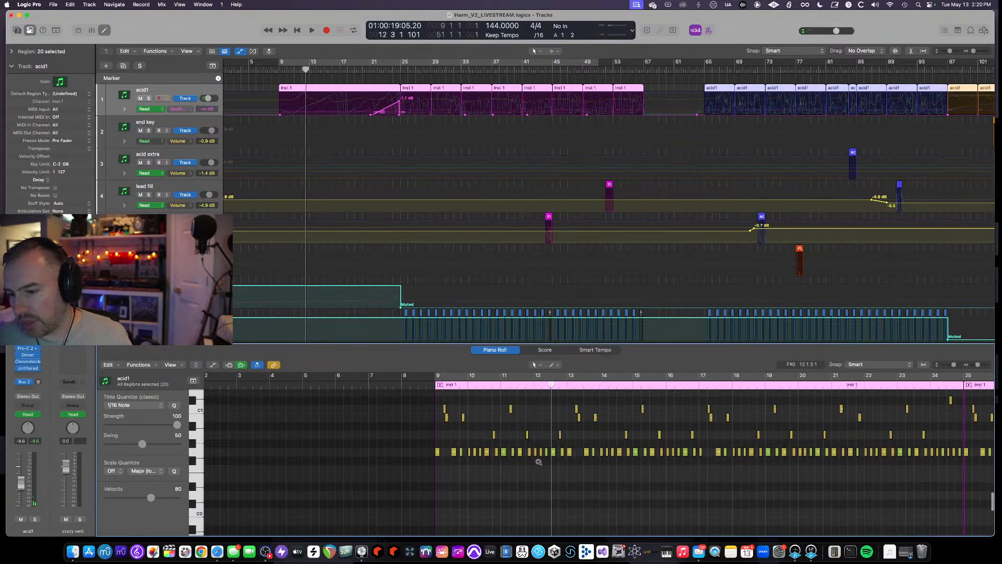
scroll(539, 463, right, 10)
scroll(539, 463, down, 1)
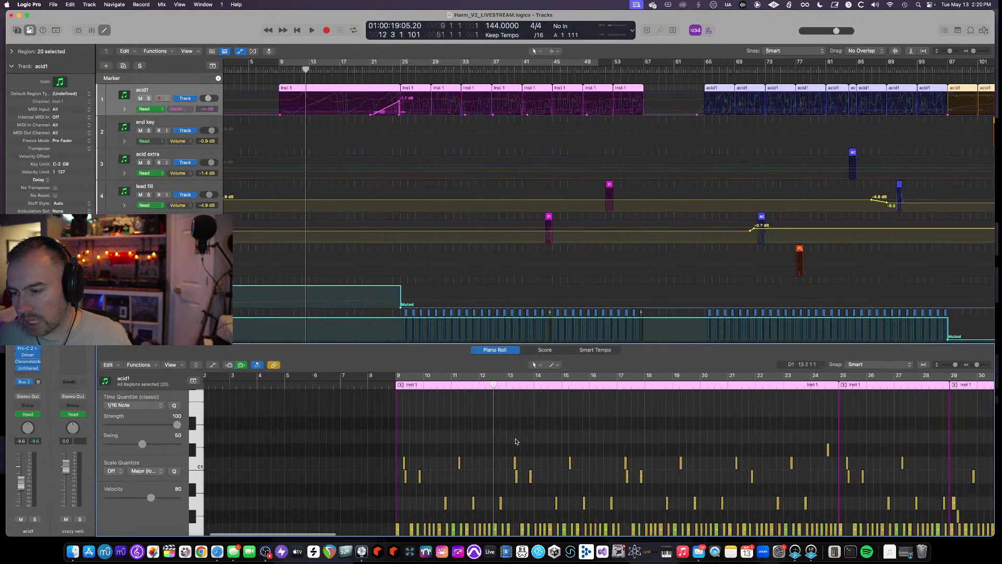
scroll(509, 442, right, 4)
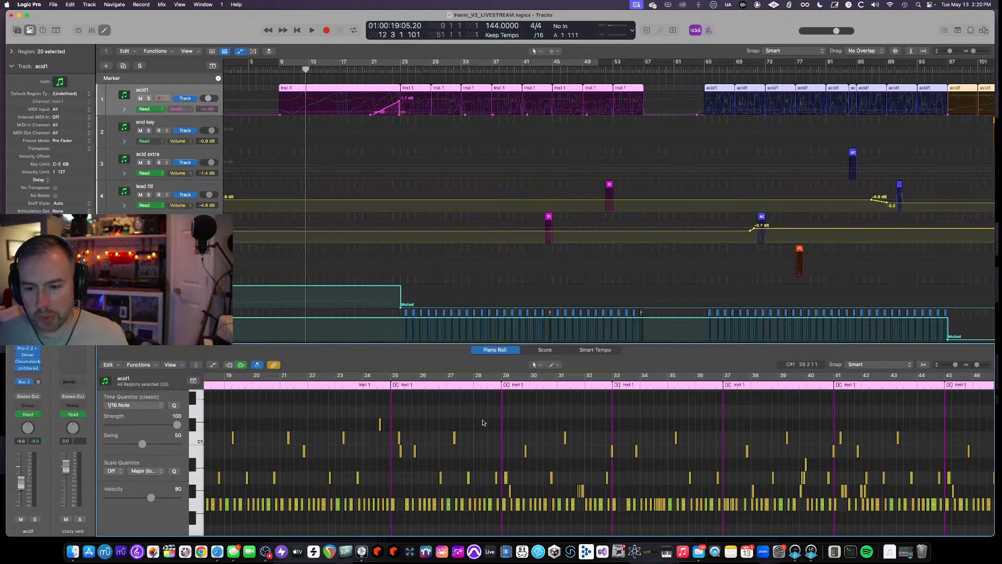
scroll(569, 455, right, 2)
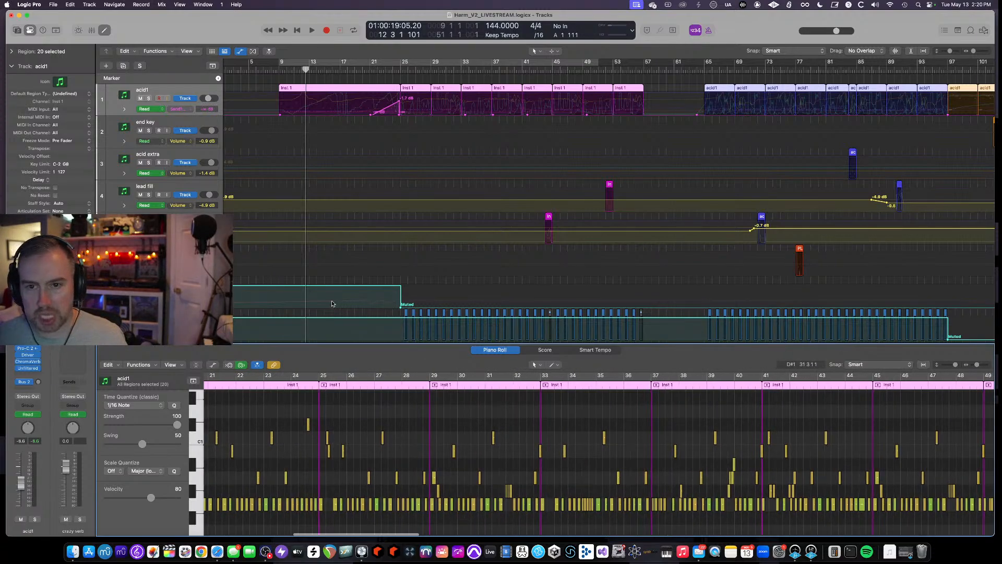
key(space)
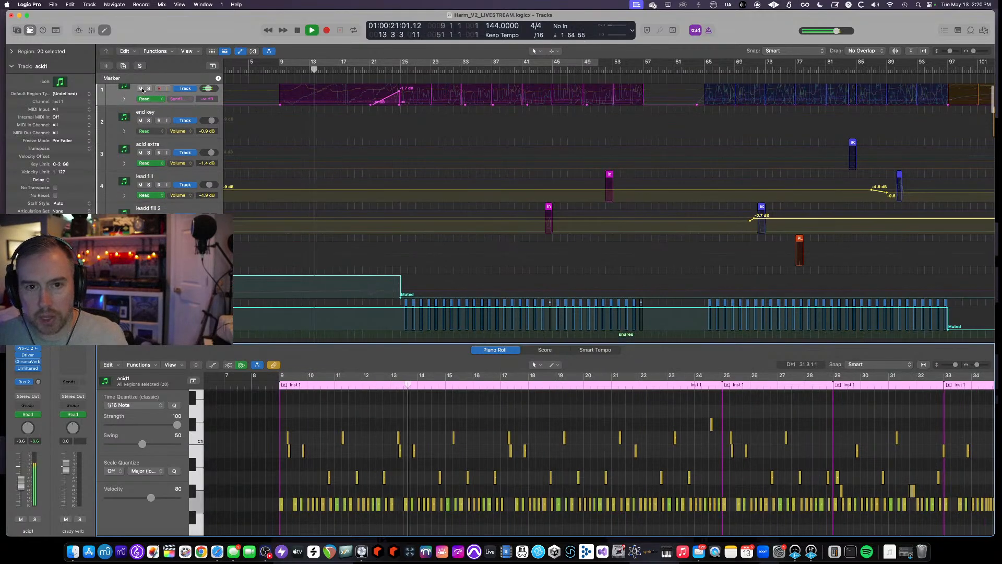
- Close the Piano Roll and open the Space Designer and Sausage Fattener plugins on the Ghosthack Impact - Blast track
key(e)
scroll(323, 205, down, 10)
scroll(324, 206, down, 8)
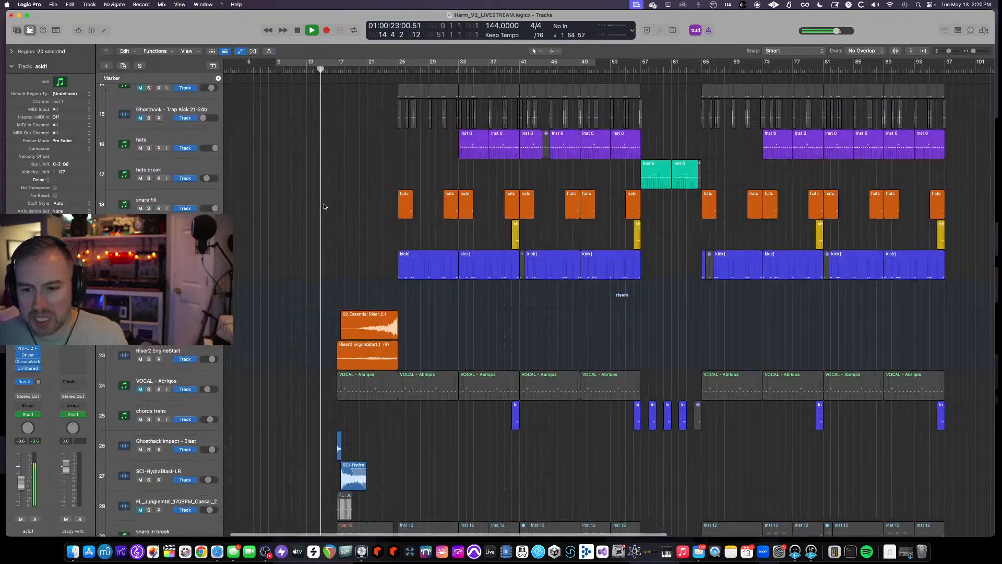
scroll(325, 206, up, 5)
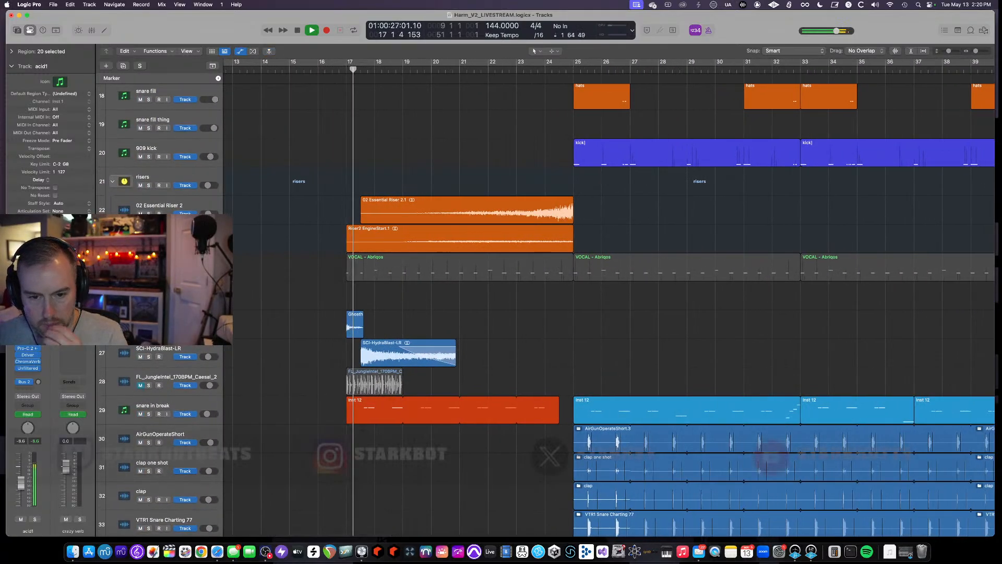
click(149, 327)
click(157, 319)
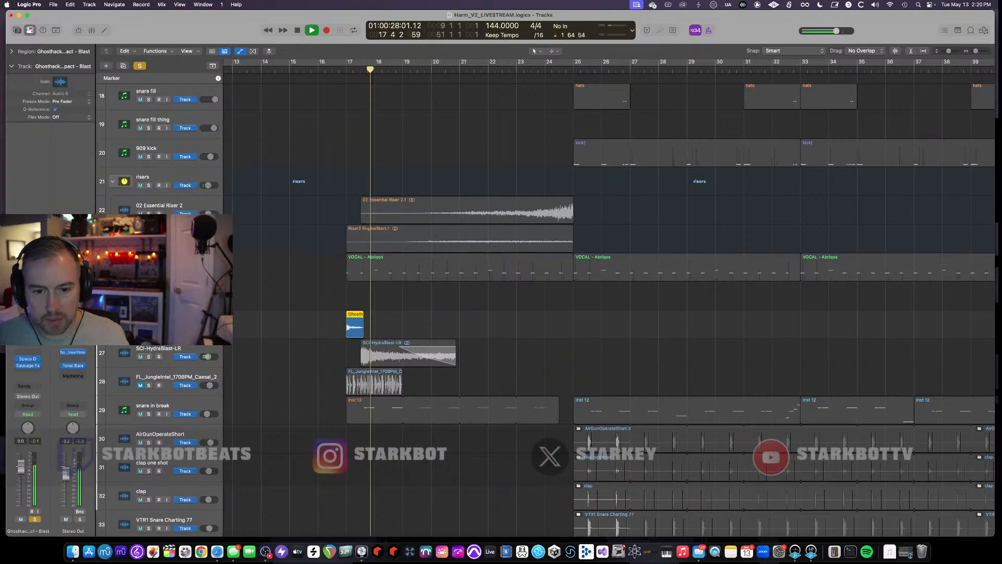
click(30, 360)
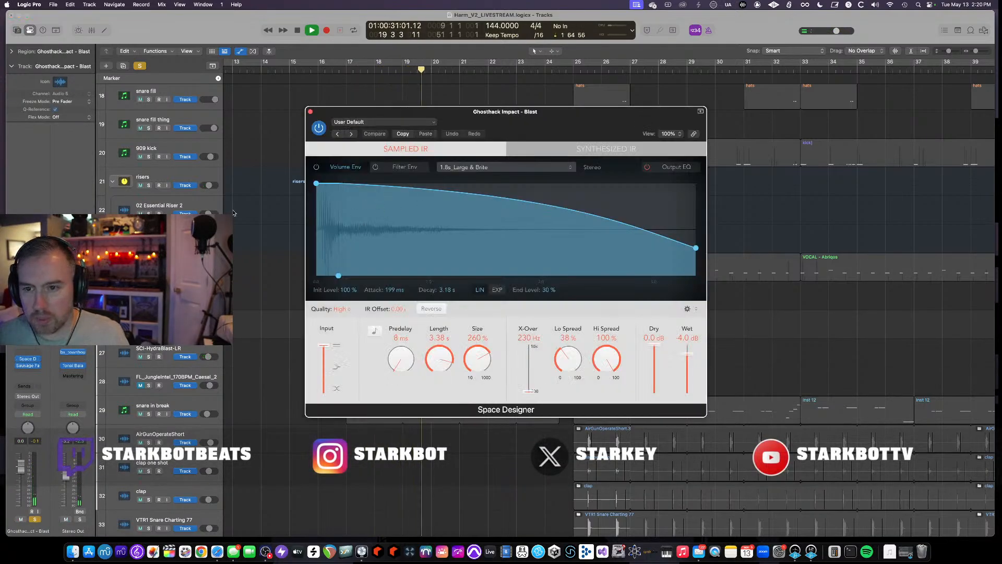
click(28, 368)
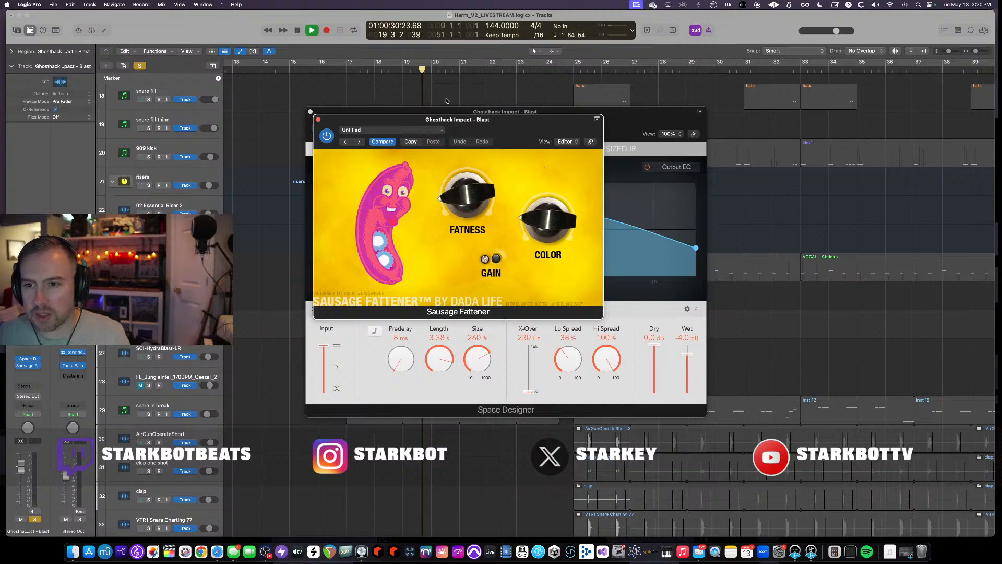
- Audition from bar 16, then close the Sausage Fattener and Space Designer windows and stop playback
click(313, 71)
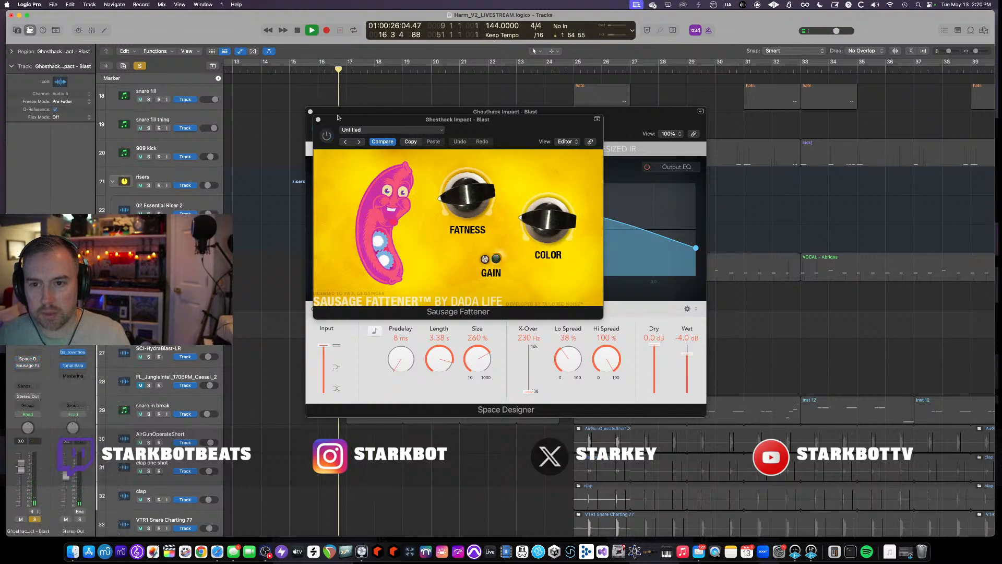
drag(337, 117, 404, 173)
click(310, 112)
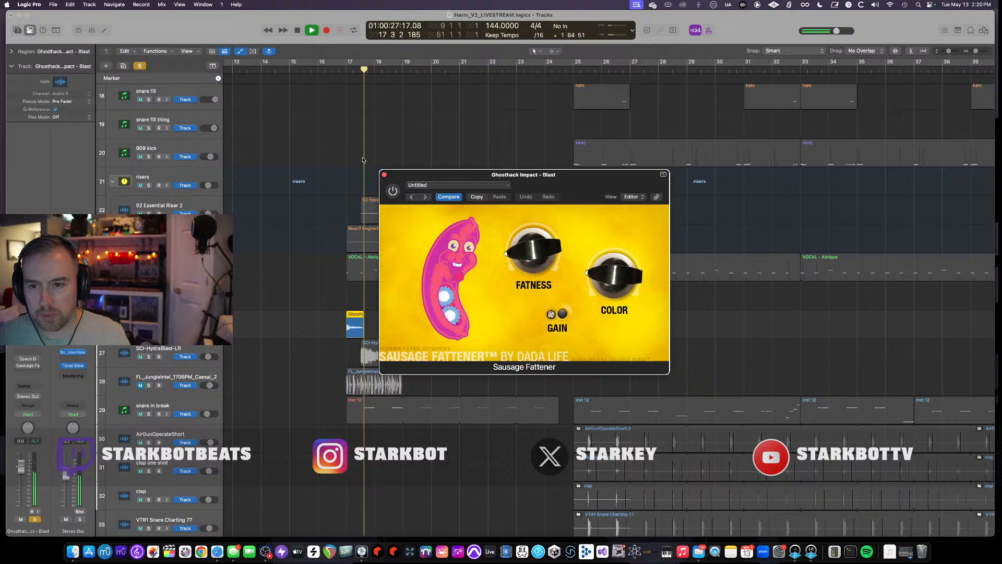
click(385, 174)
key(space)
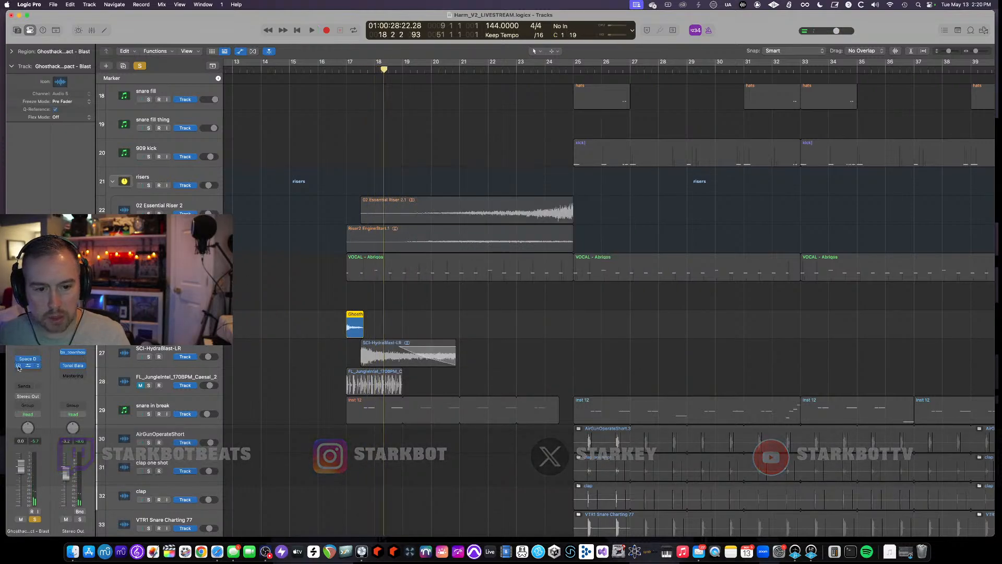
- Toggle solo on the Ghosthack Impact - Blast track, then select and solo the snare in break track
key(s)
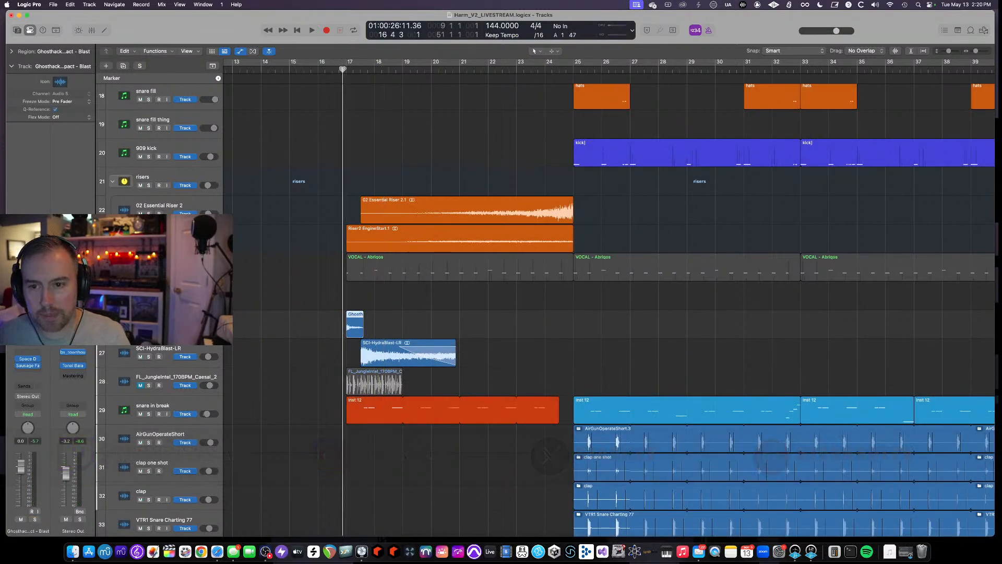
scroll(283, 306, down, 2)
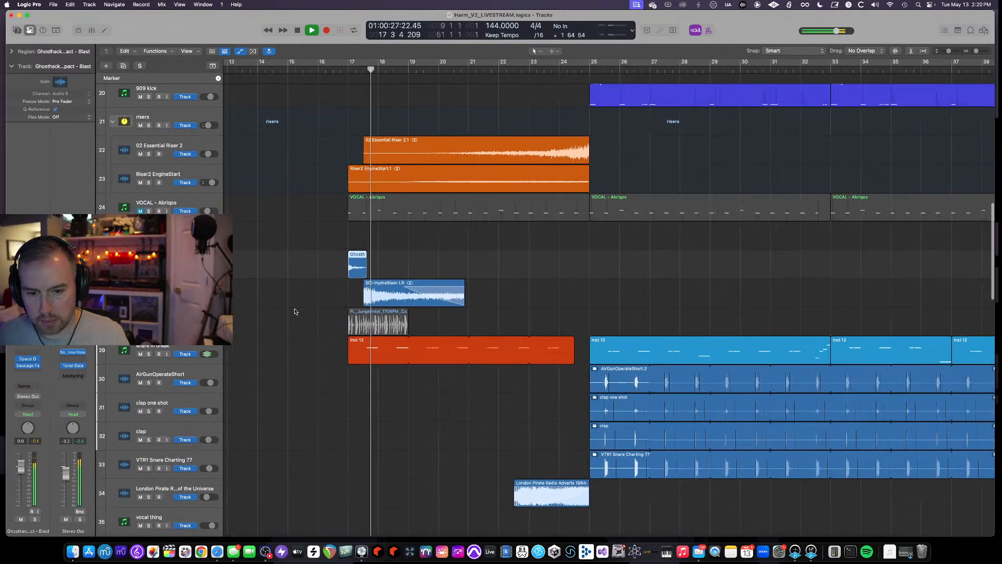
click(167, 349)
key(s)
- Zoom out the arrangement and move the playhead to bar 25 to audition the snare in break section
key(super+Left)
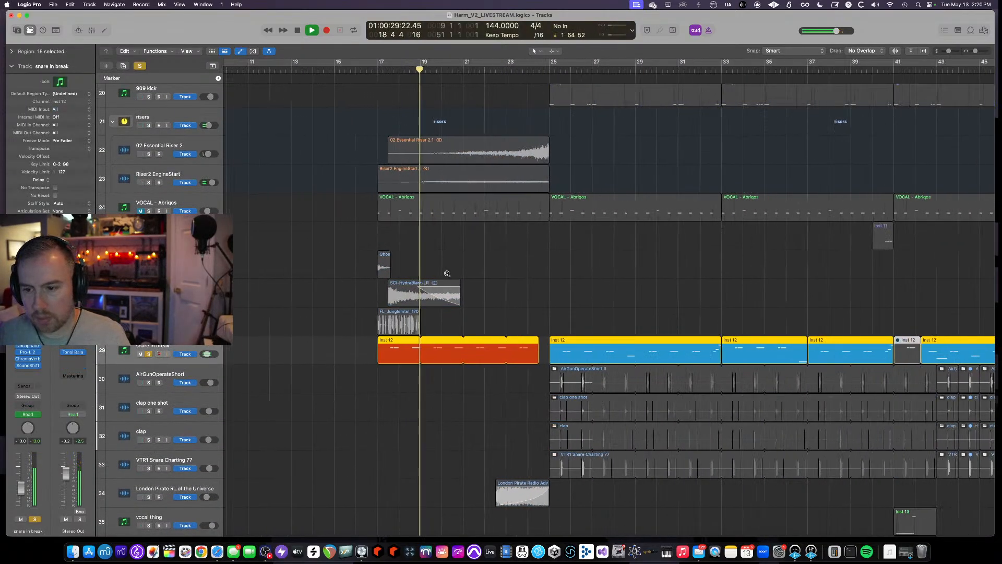
key(super+Left)
key(super+Left)
key(super+Up)
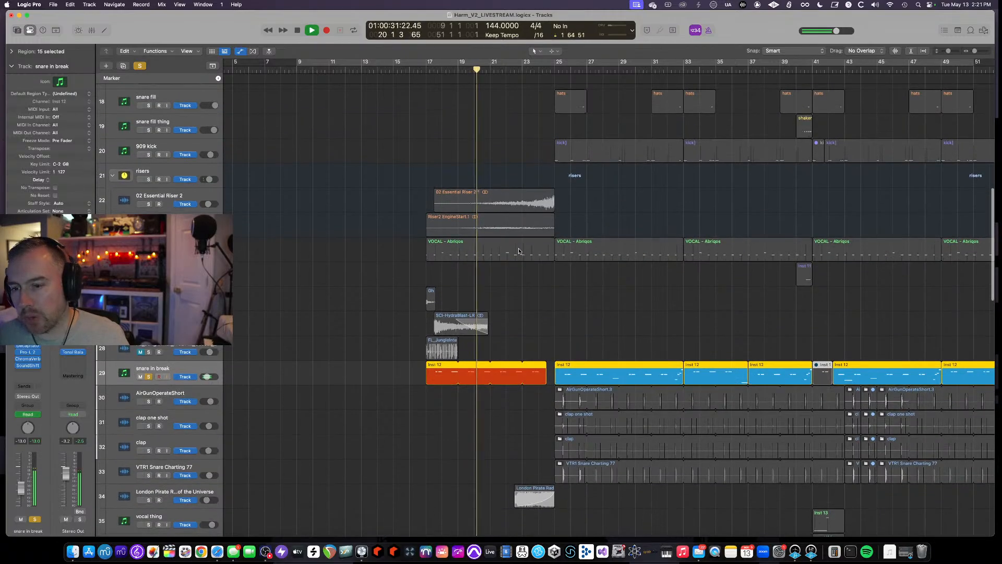
scroll(424, 271, down, 3)
scroll(375, 291, right, 6)
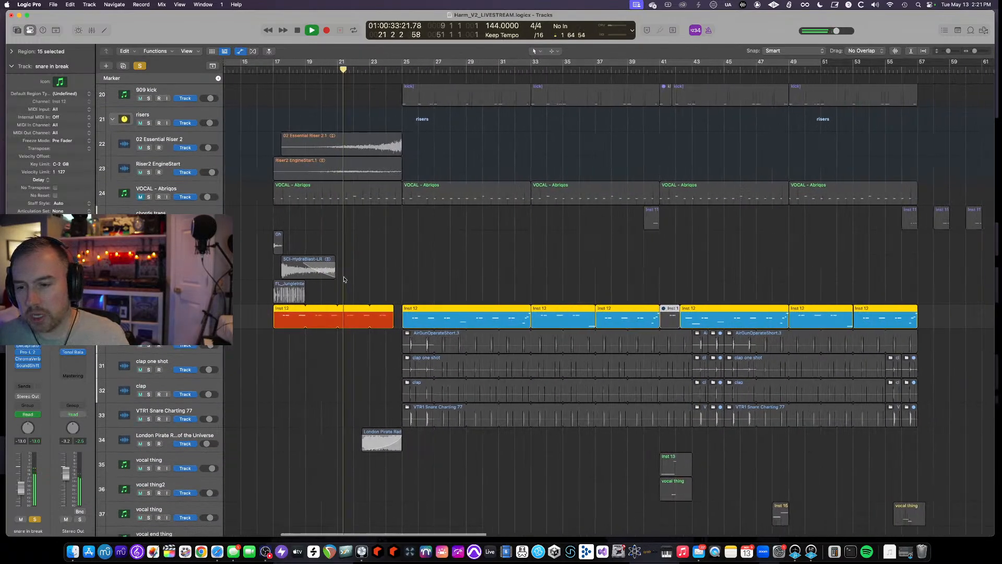
click(370, 70)
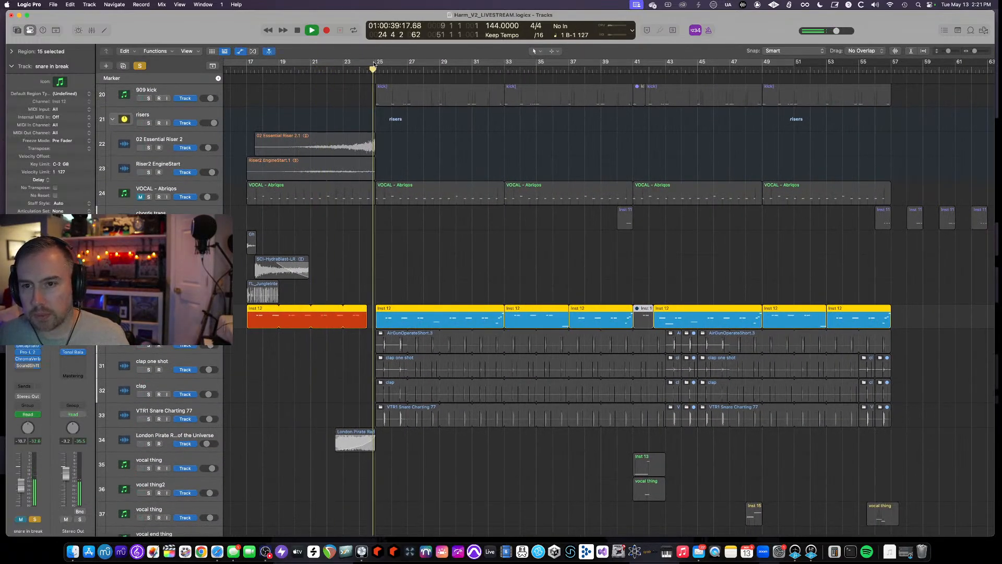
- Set a cycle range from bar 25 to bar 33 in the arrangement
drag(375, 63, 659, 67)
click(140, 320)
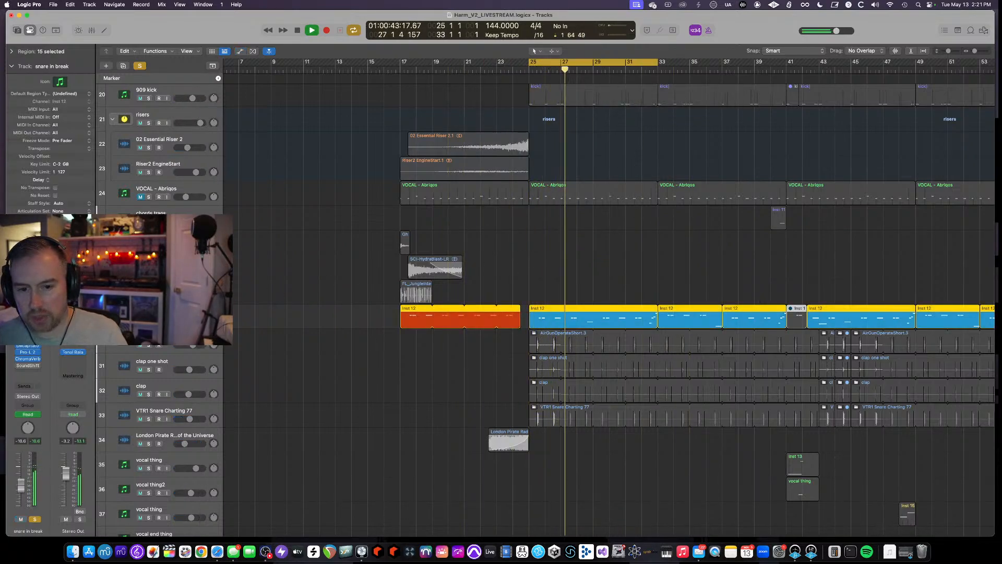
- Show track automation and display the Volume automation lane on the snare in break track
key(a)
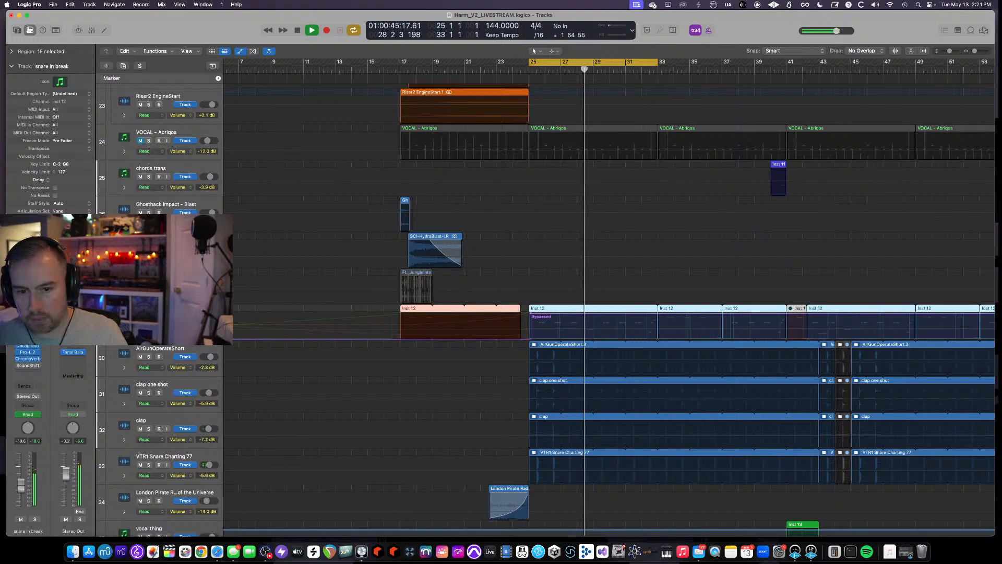
click(180, 331)
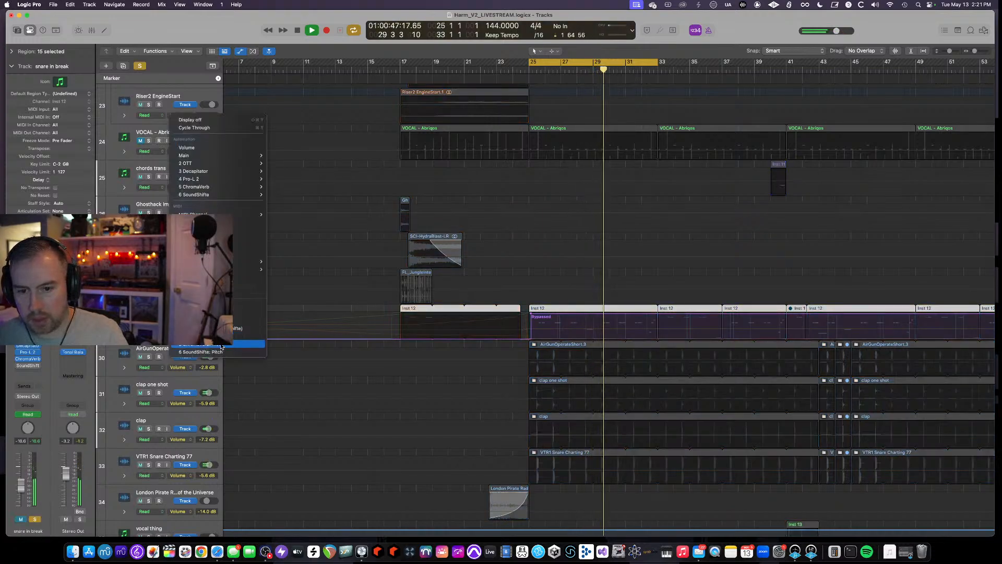
click(186, 147)
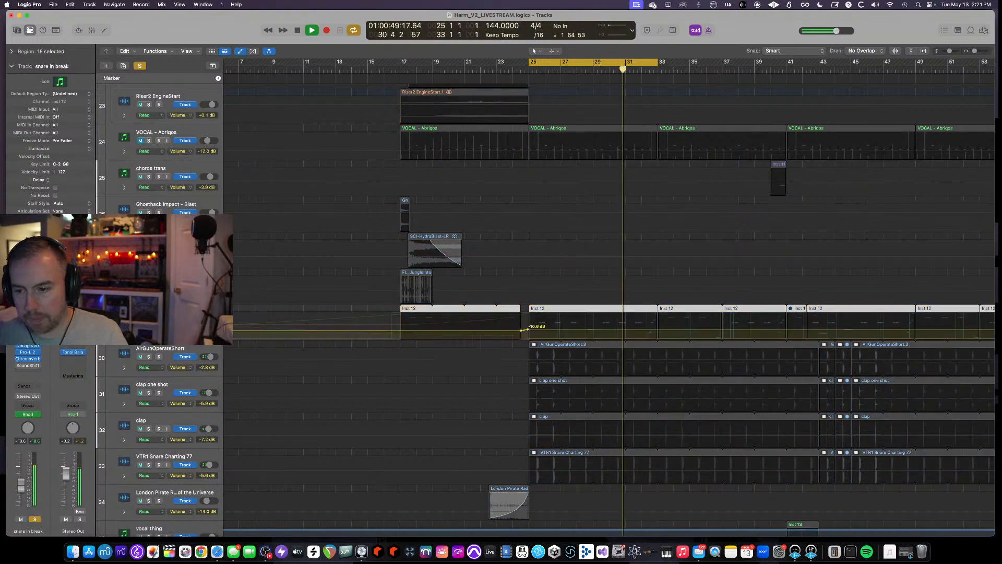
click(181, 331)
click(189, 339)
scroll(537, 310, right, 5)
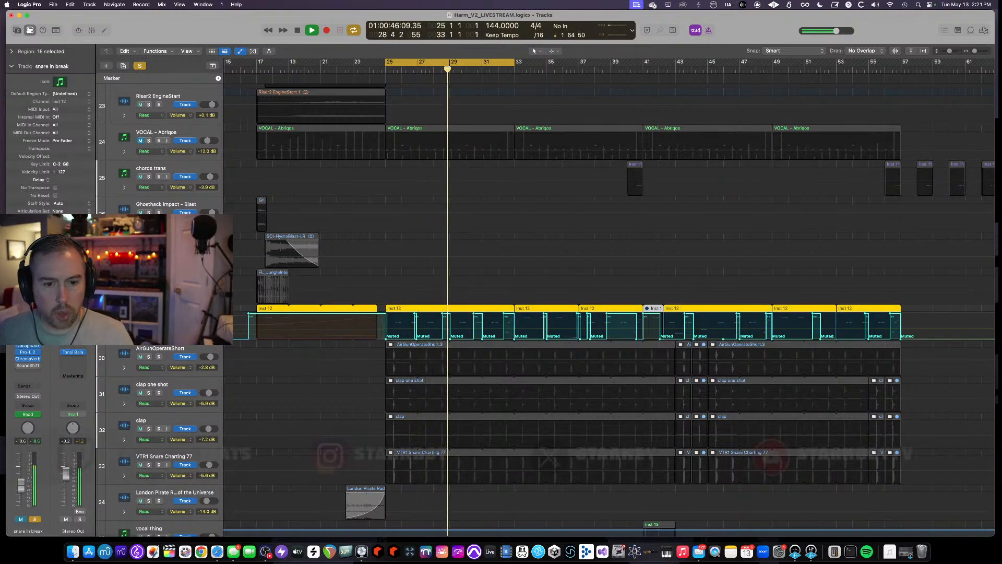
- Open and close the Momentum instrument plugin on the snare in break track, then start playback
click(28, 324)
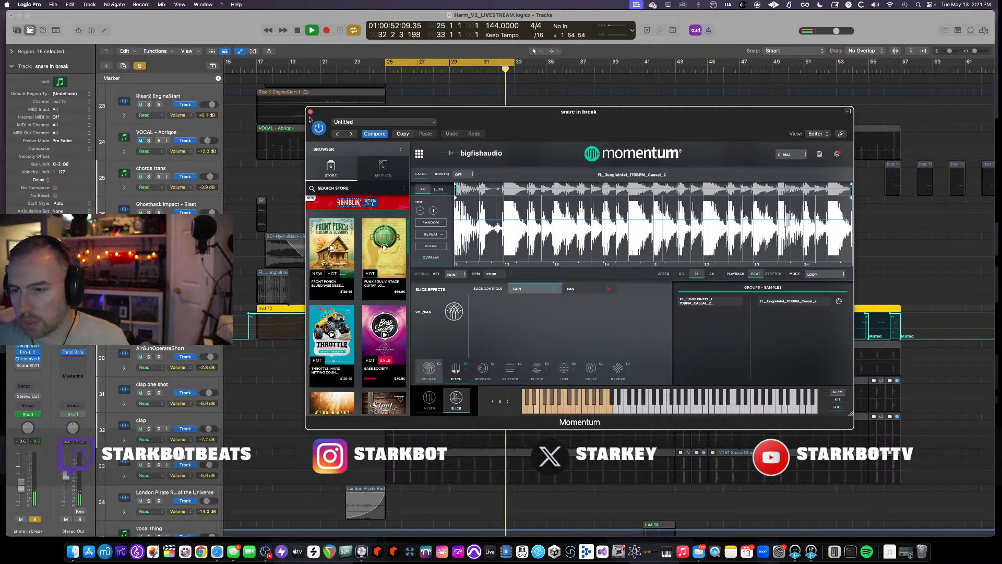
key(super+w)
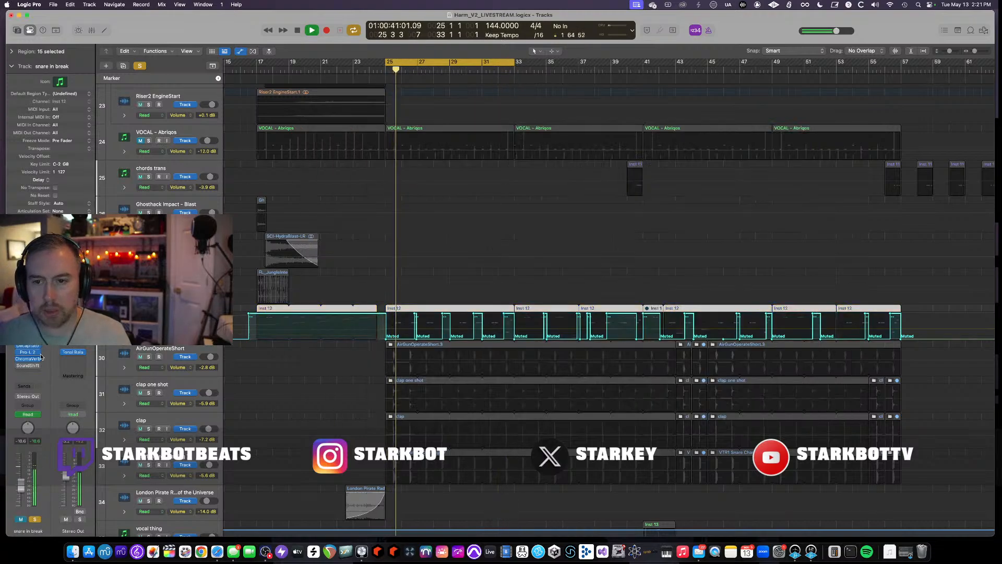
key(space)
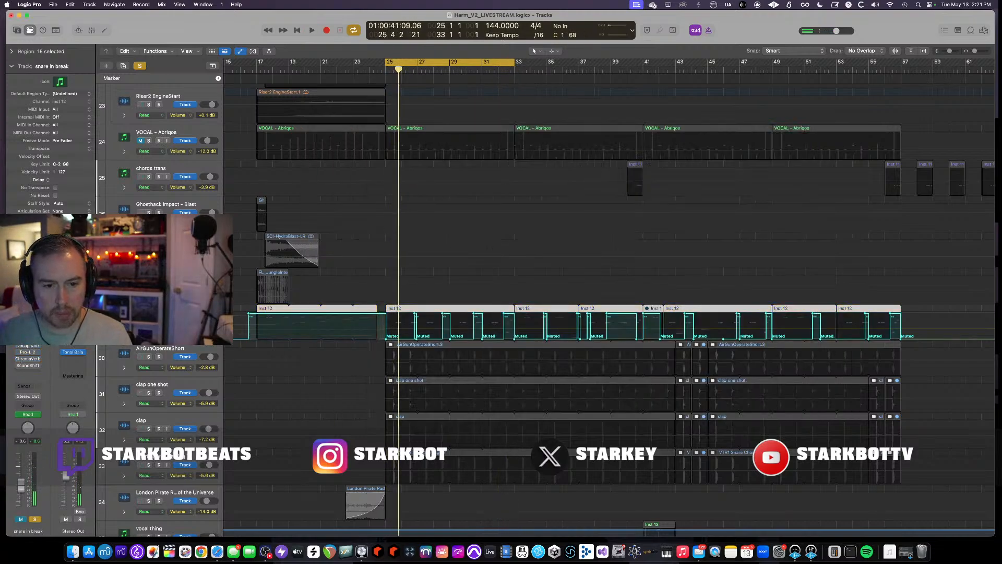
- Show the plugin windows again and reposition the Momentum window
key(v)
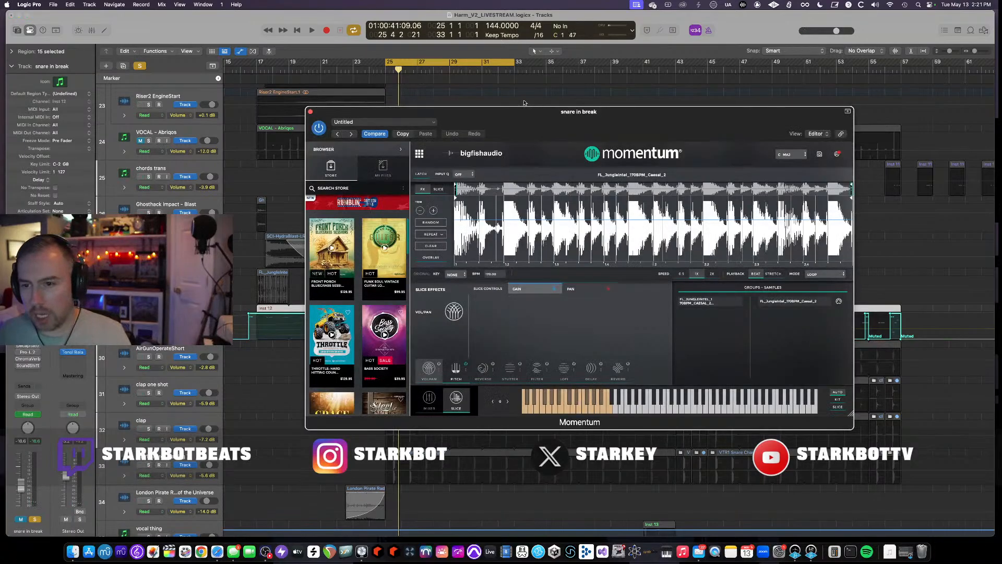
drag(509, 112, 600, 97)
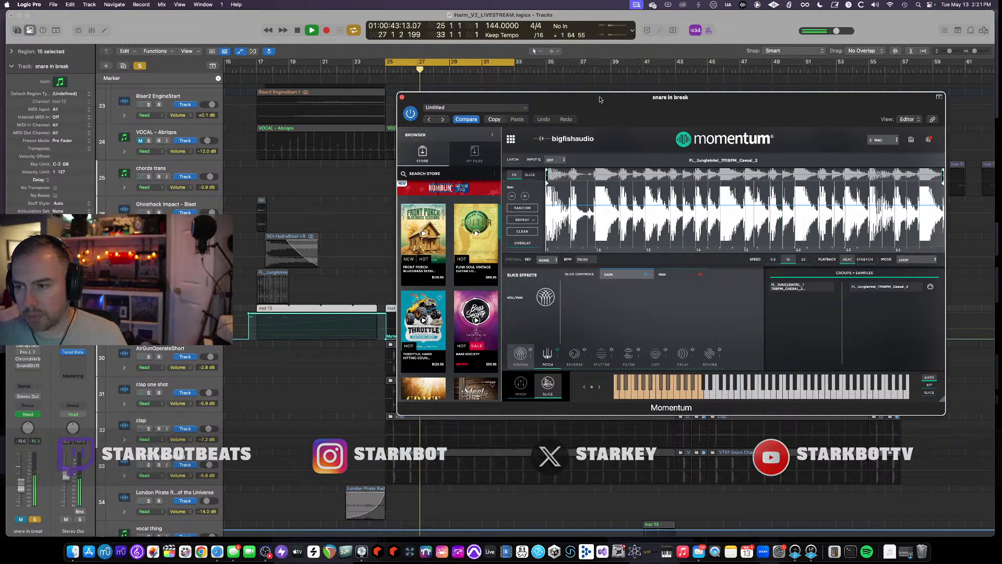
drag(599, 99, 473, 128)
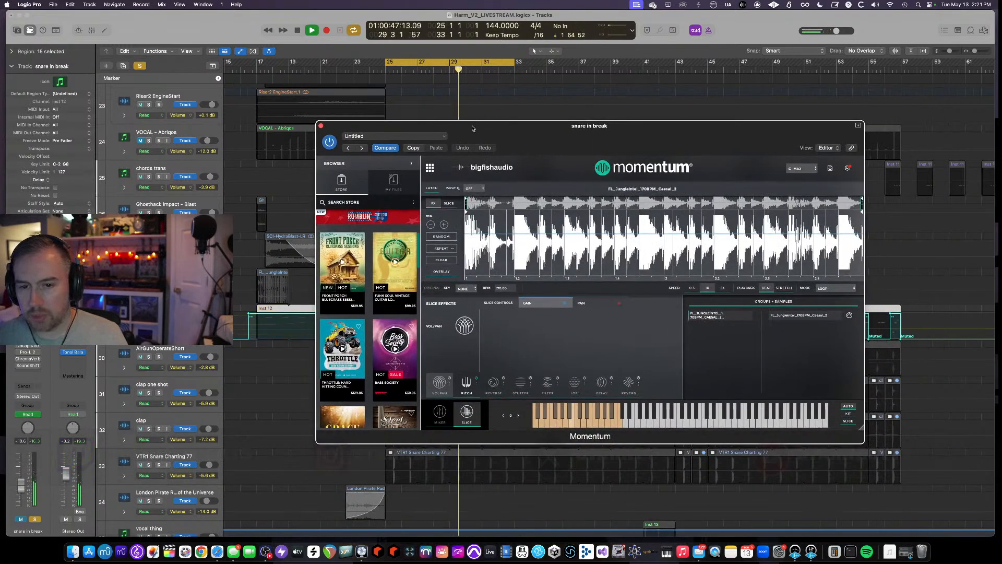
- Open the OTT, Decapitator, Pro-L 2 and ChromaVerb plugin windows on the snare in break channel strip
click(28, 338)
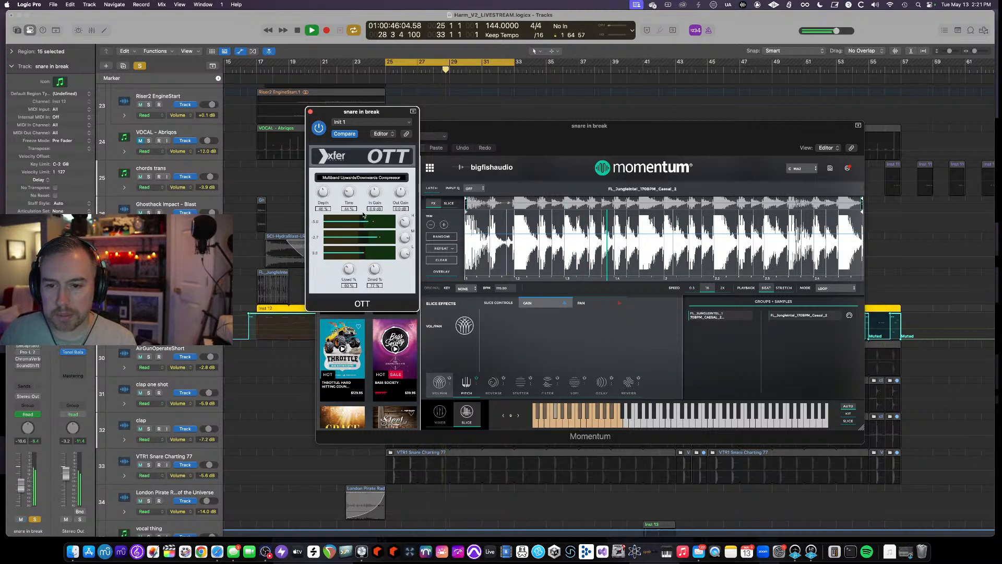
click(28, 348)
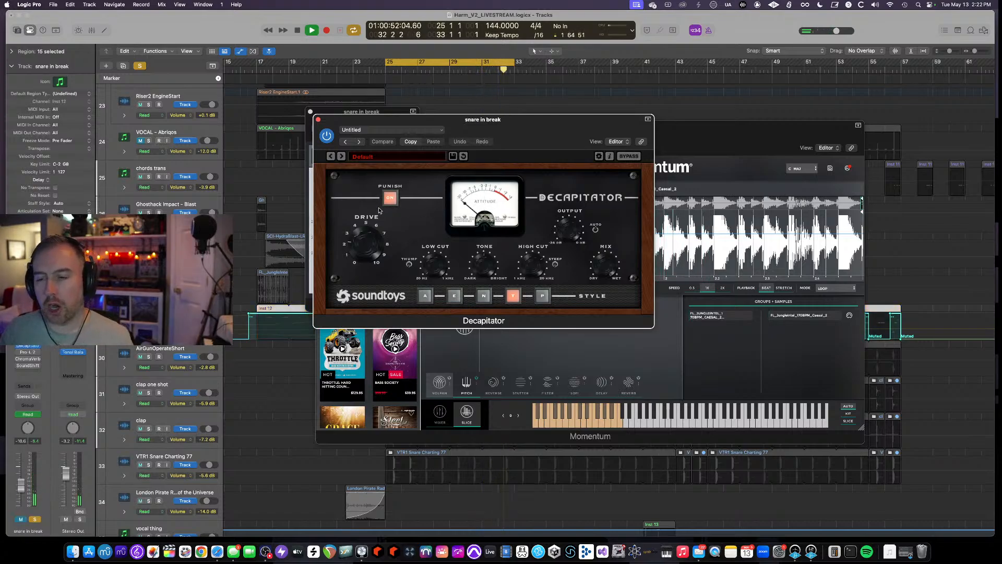
click(28, 353)
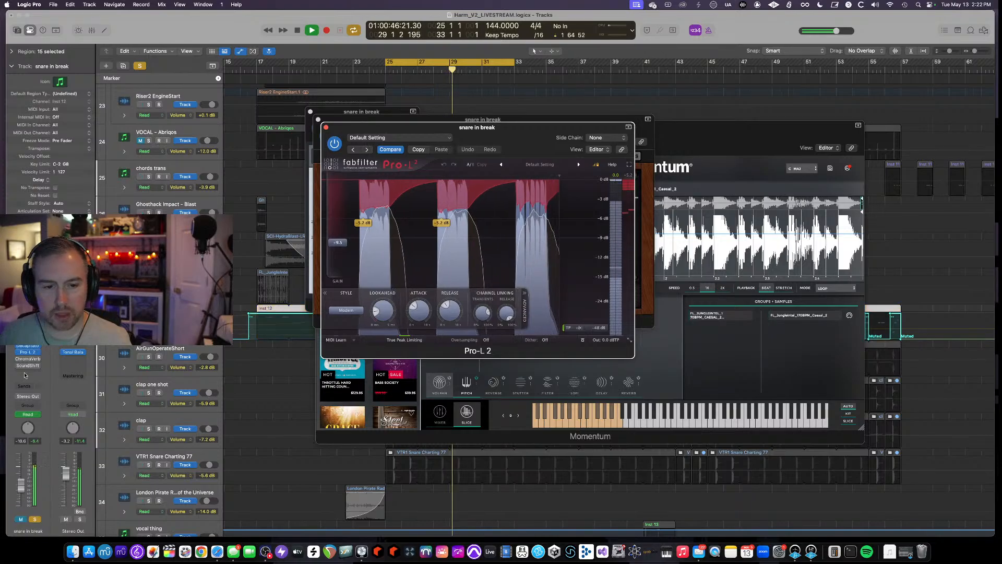
click(19, 360)
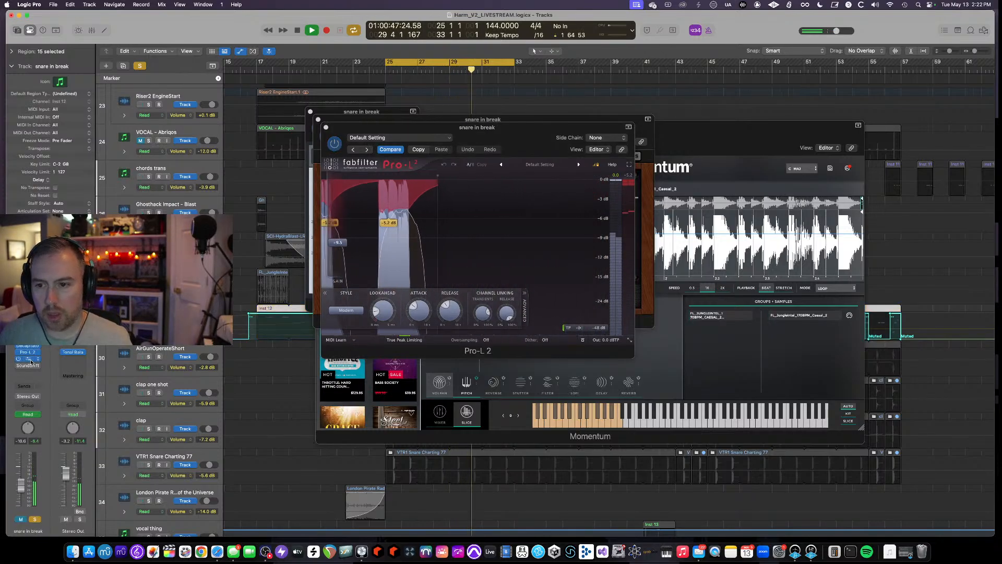
click(29, 359)
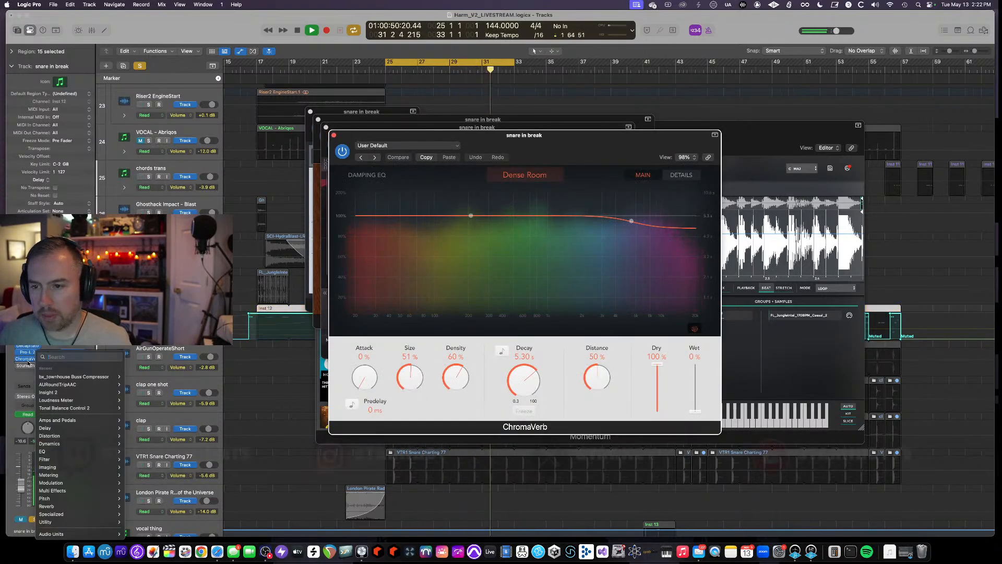
click(28, 362)
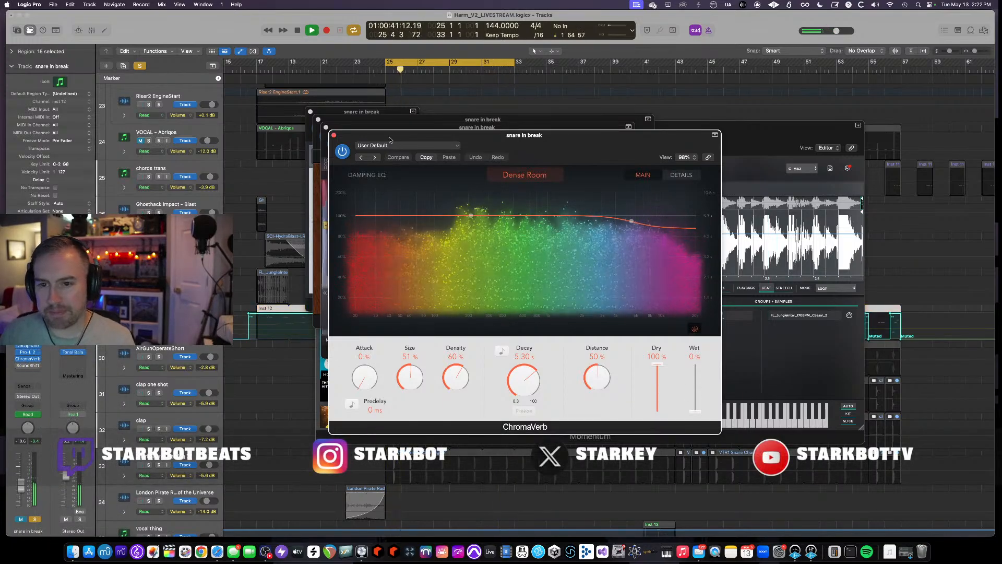
- Close the OTT, Decapitator and Pro-L 2 plugin windows
click(325, 127)
click(318, 120)
click(310, 111)
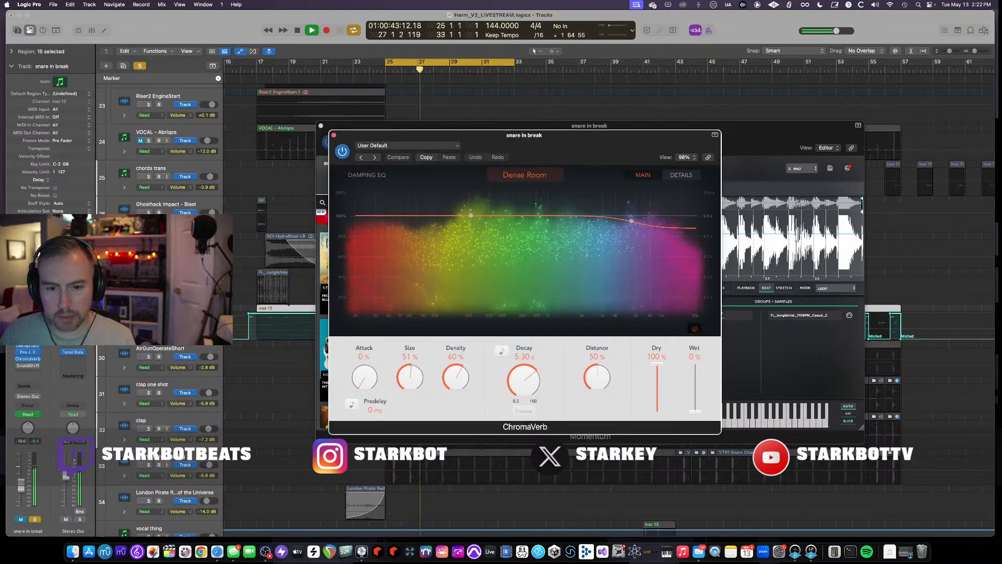
- Expand all automation lanes of the snare in break track, including ChromaVerb Dry, Wet and SoundShifter Pitch
click(157, 316)
scroll(156, 319, down, 3)
scroll(156, 318, up, 3)
click(124, 331)
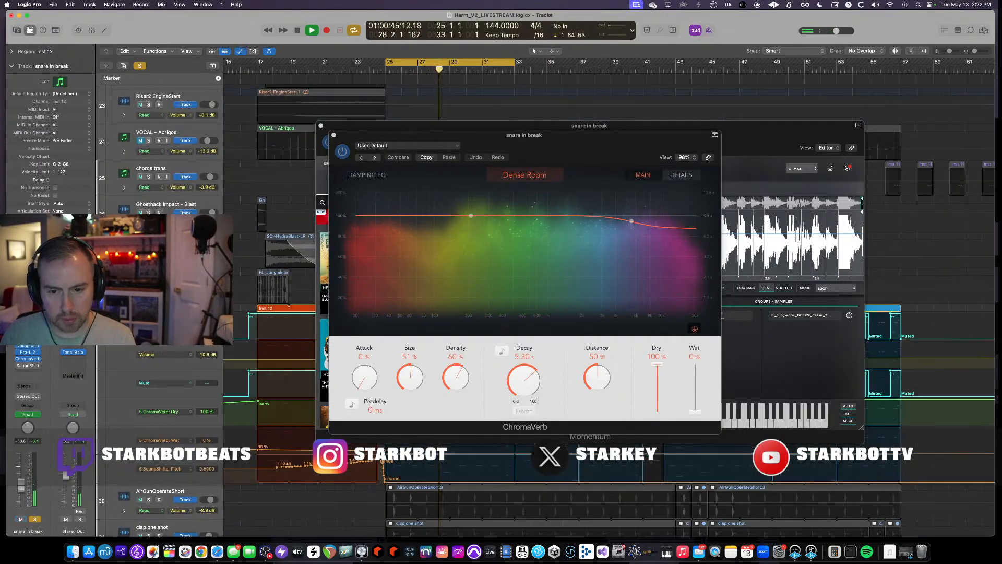
scroll(180, 413, down, 2)
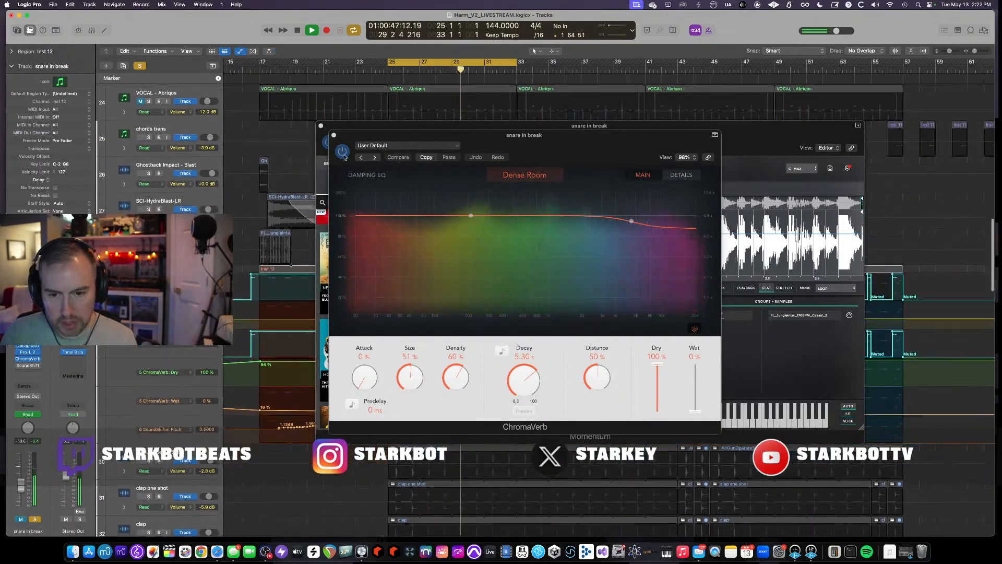
- Close the ChromaVerb and Momentum plugin windows
click(333, 137)
click(320, 125)
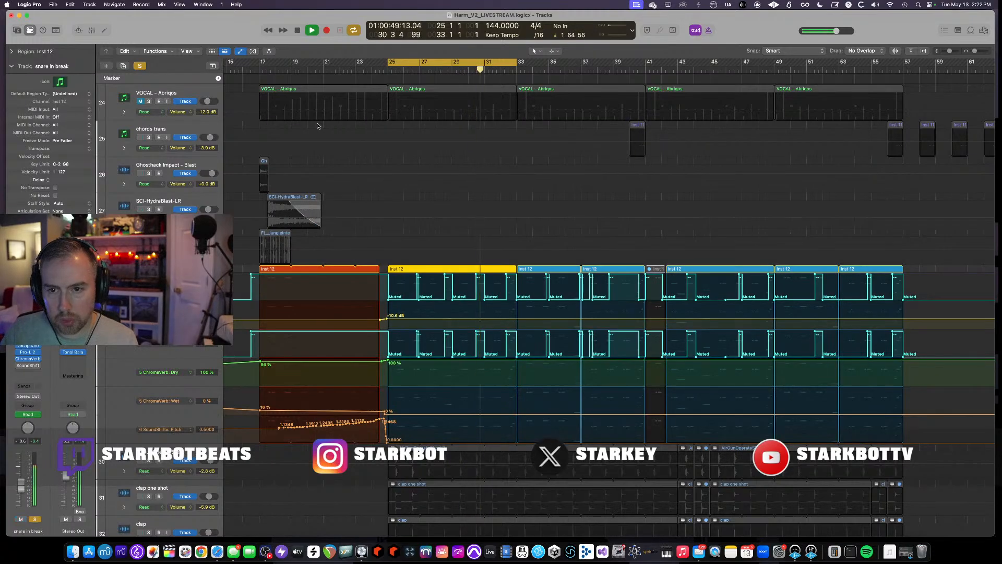
scroll(395, 365, down, 5)
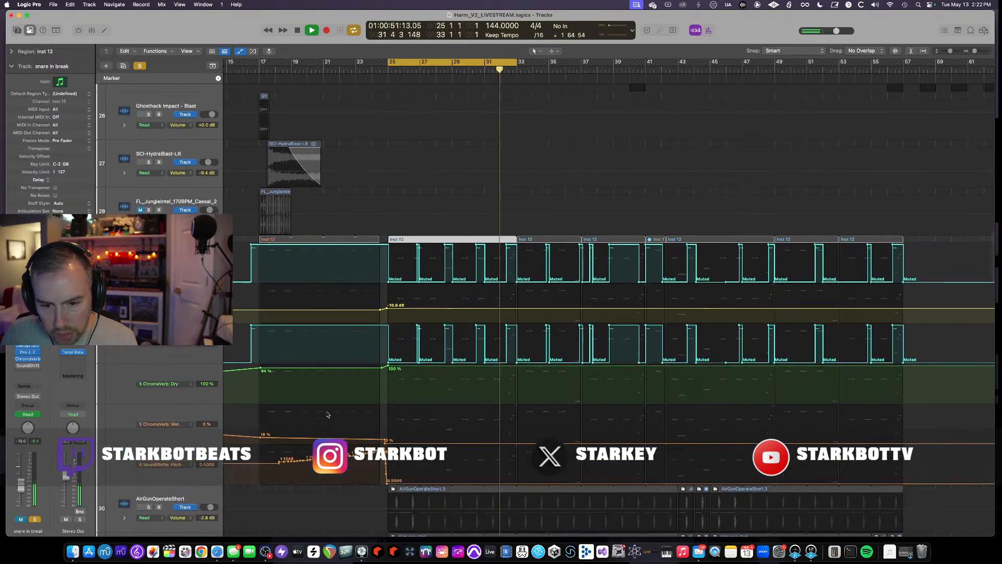
- Set the cycle range to bars 17 to 25 and audition it
scroll(276, 437, left, 3)
scroll(276, 437, left, 1)
drag(452, 64, 365, 80)
key(space)
key(space)
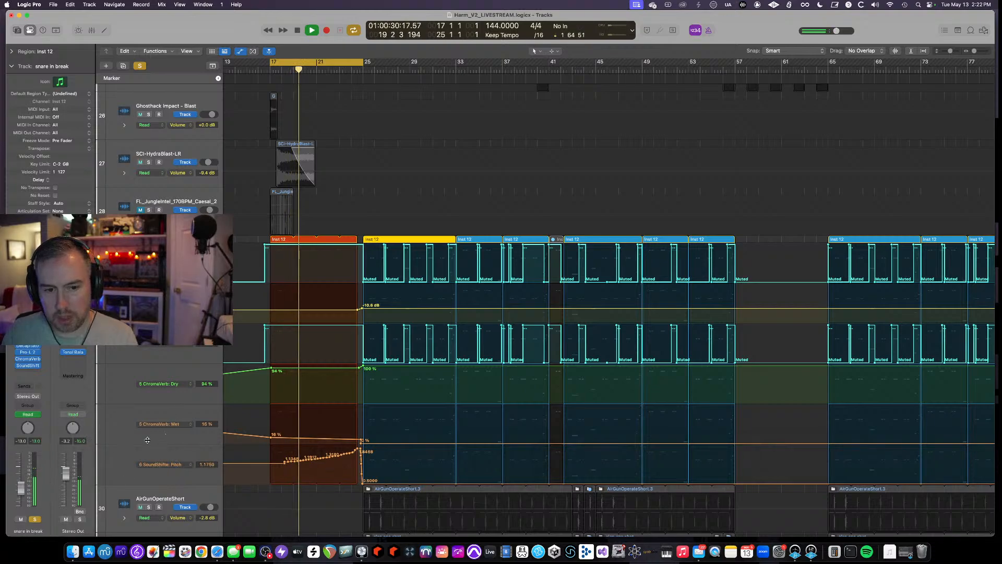
- Open the SoundShifter Pitch plugin window, then clear all solos and resume playback from bar 17
click(29, 365)
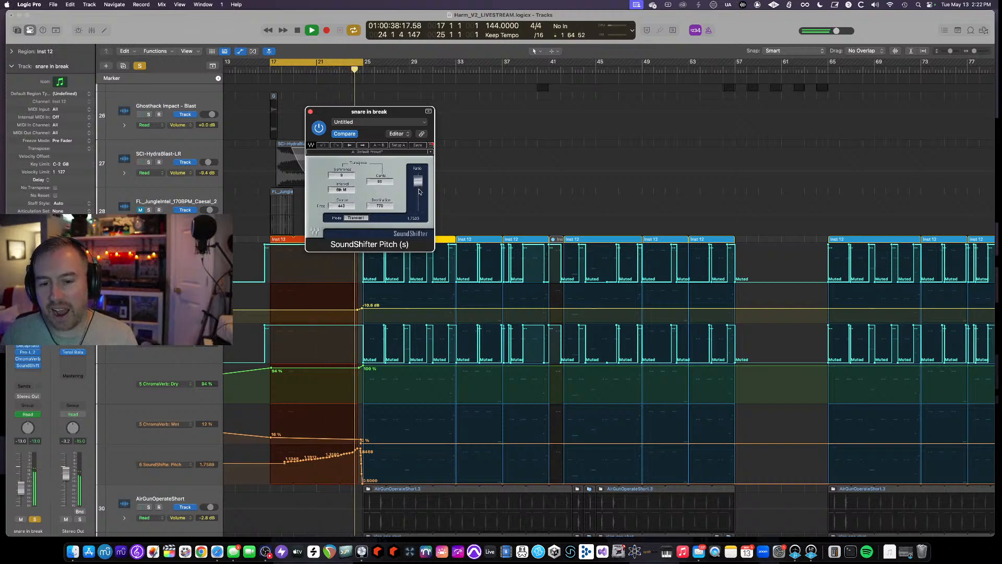
key(space)
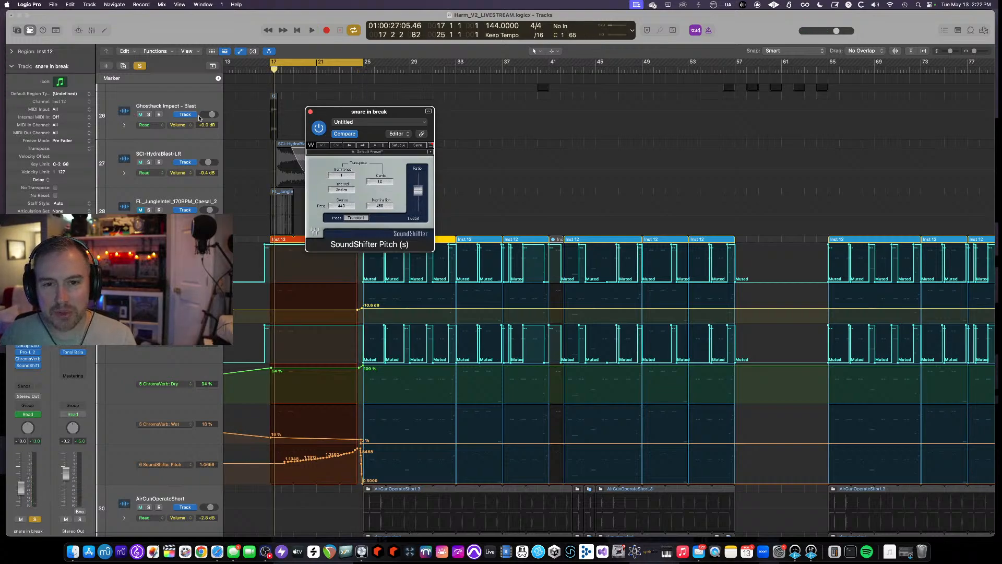
click(140, 67)
key(space)
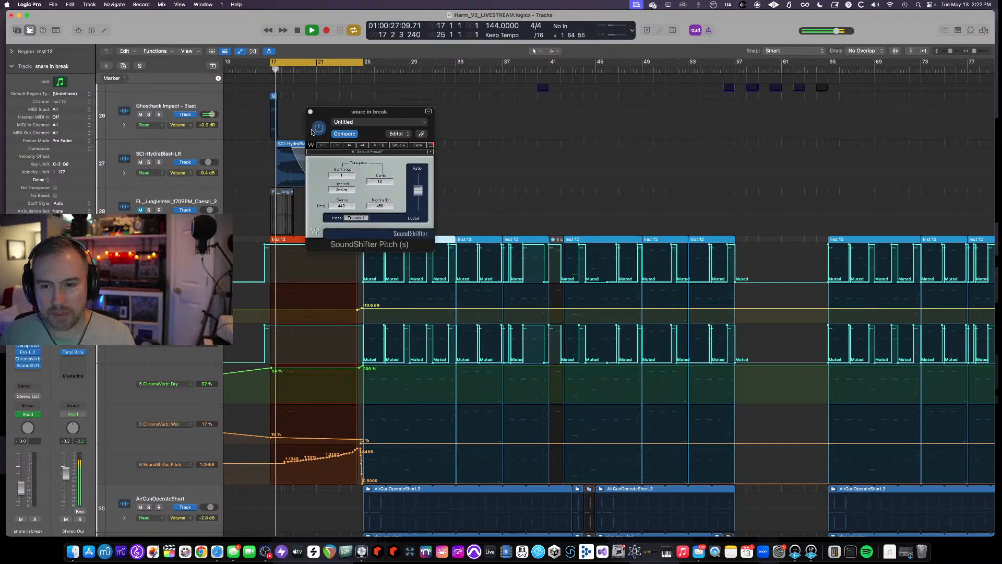
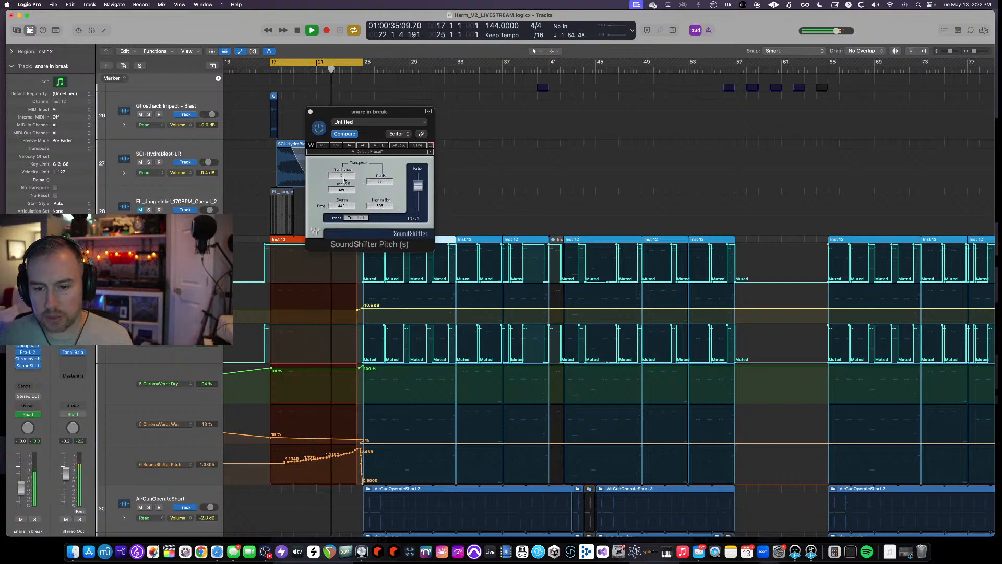
- Set the cycle range to bars 25 to 33 and close the SoundShifter plugin window
drag(328, 59, 421, 60)
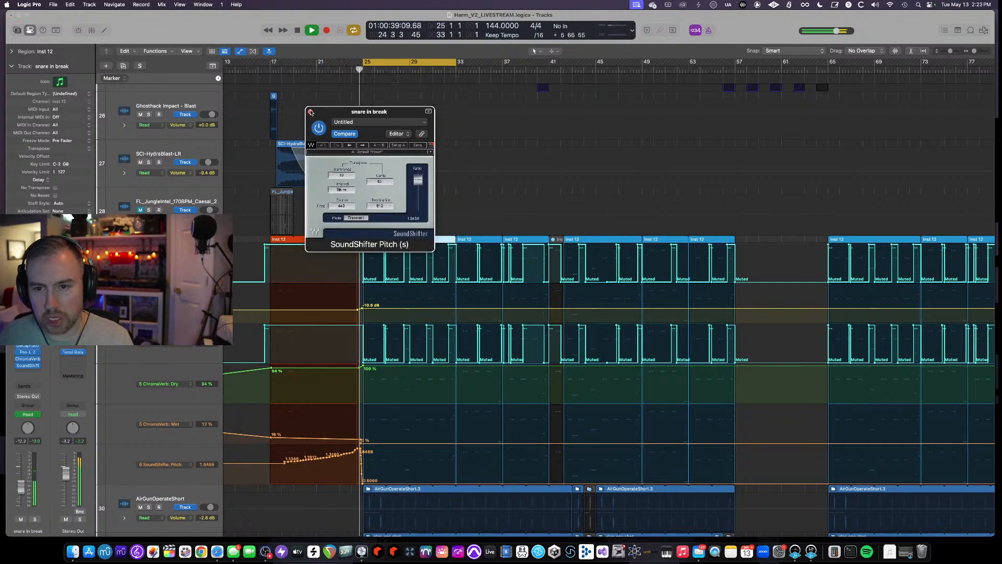
click(310, 112)
key(super+Up)
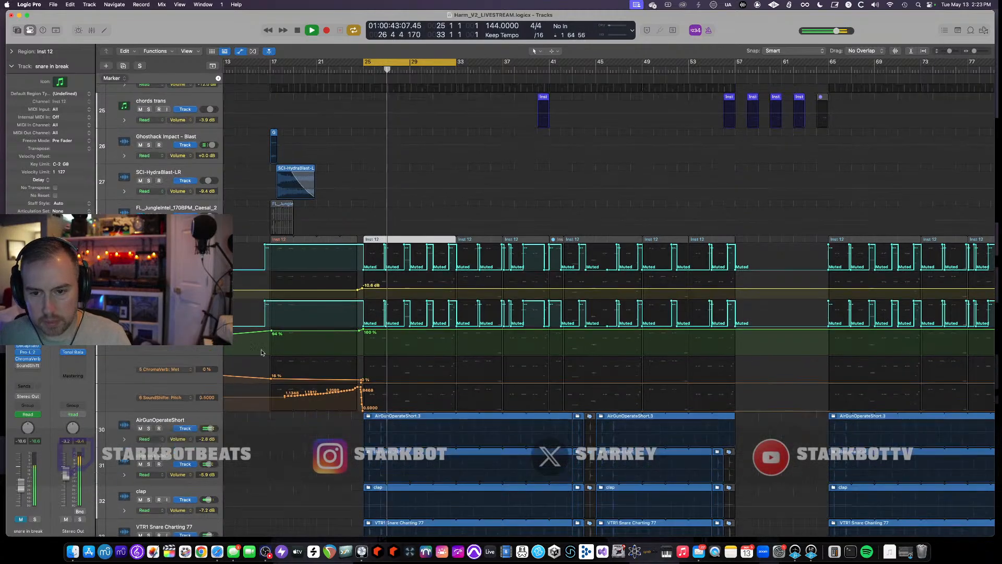
- Hide the automation lanes and toggle mute on the snare in break track
key(a)
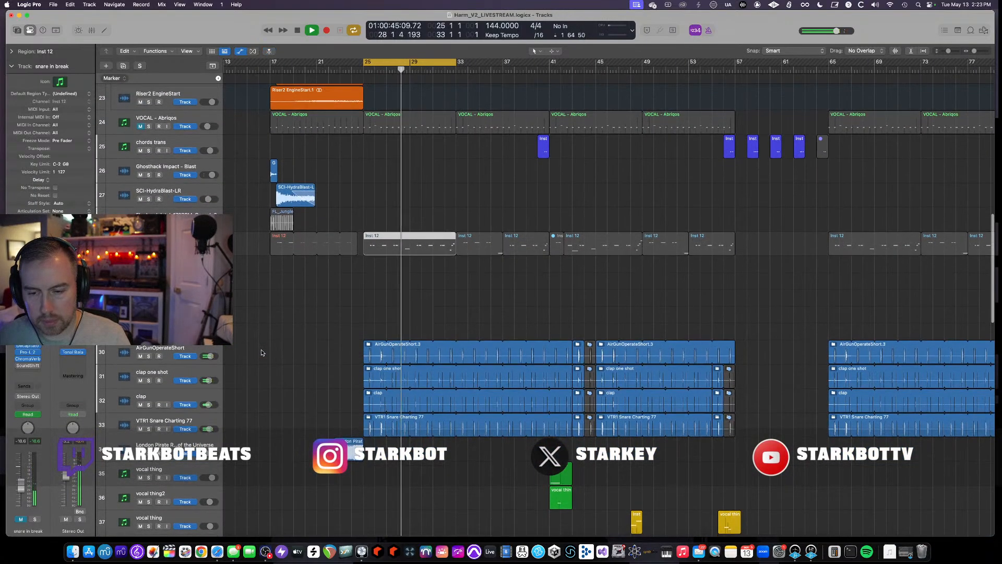
key(m)
key(super+Up)
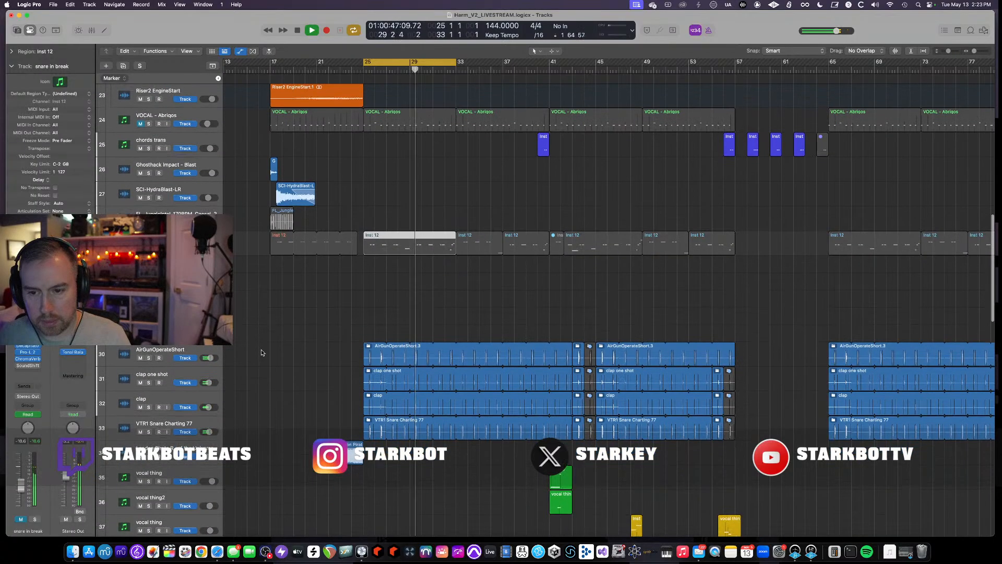
scroll(262, 352, down, 1)
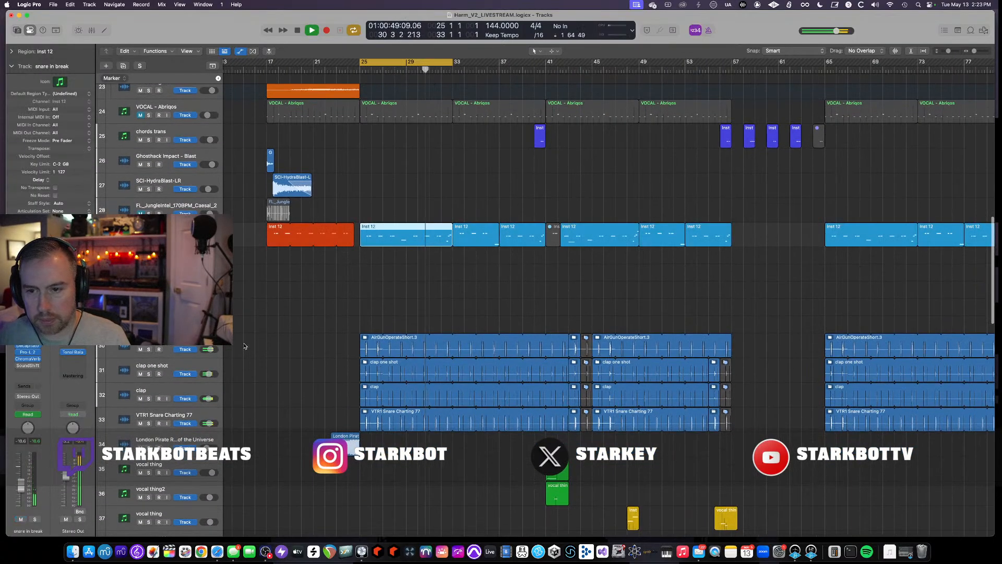
scroll(252, 349, up, 5)
scroll(242, 346, down, 2)
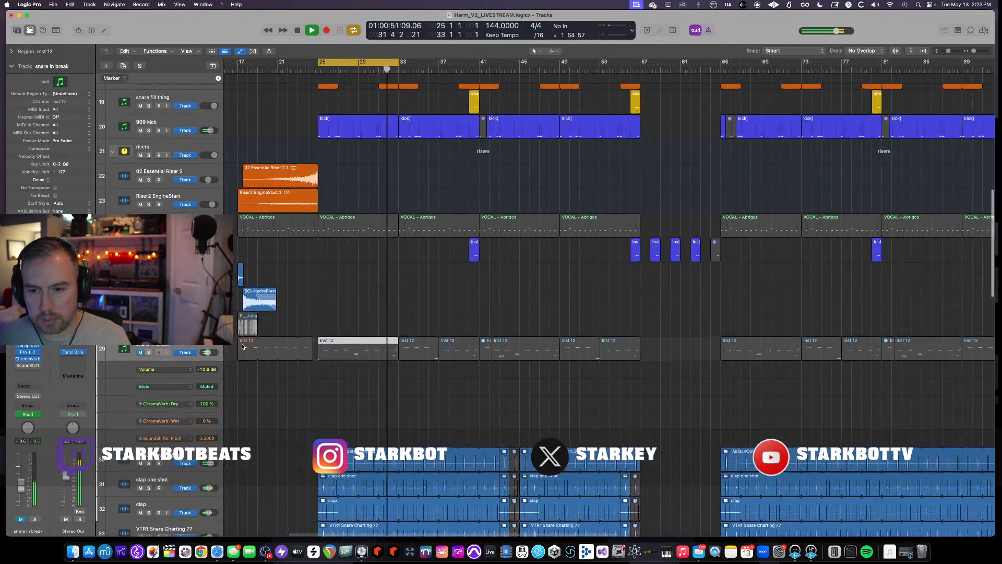
key(m)
key(m)
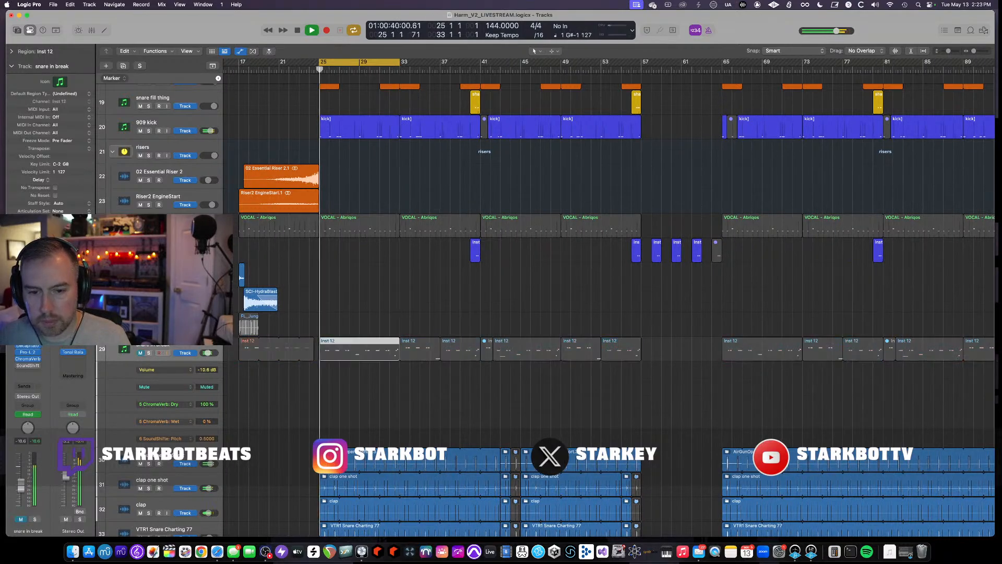
- Audition the snare in break track in solo, then clear the solo and hide its automation again
click(149, 353)
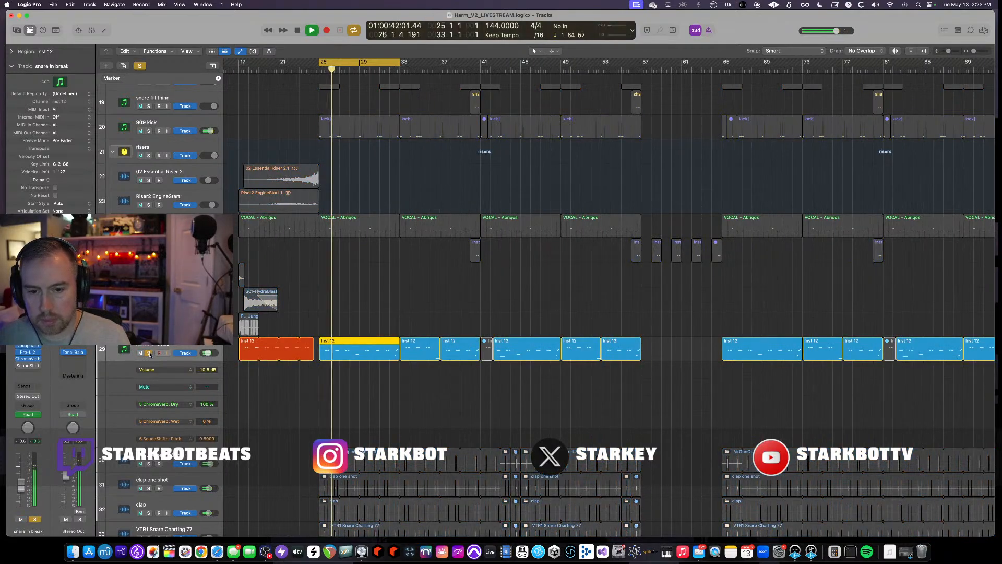
click(149, 353)
key(a)
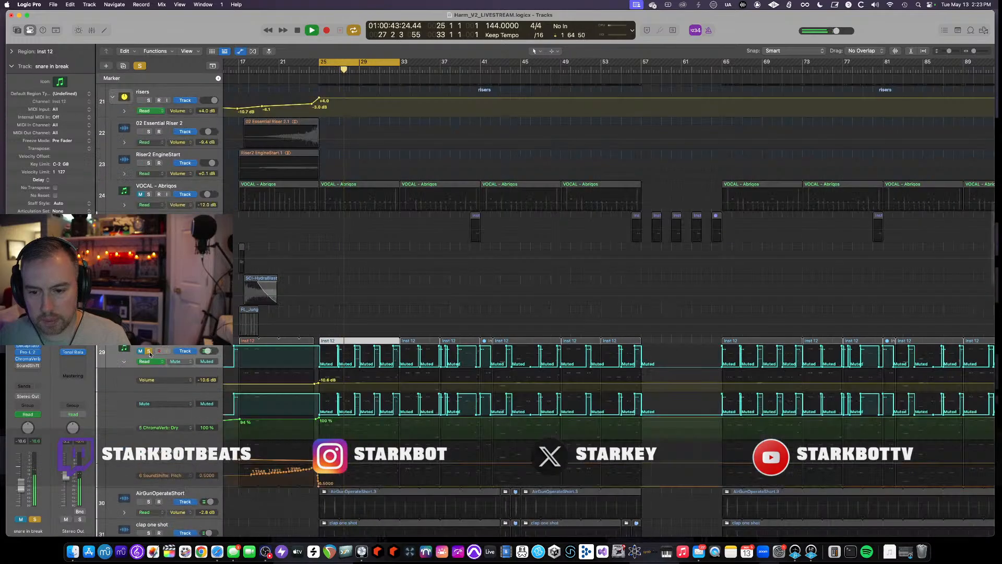
key(a)
scroll(402, 307, up, 9)
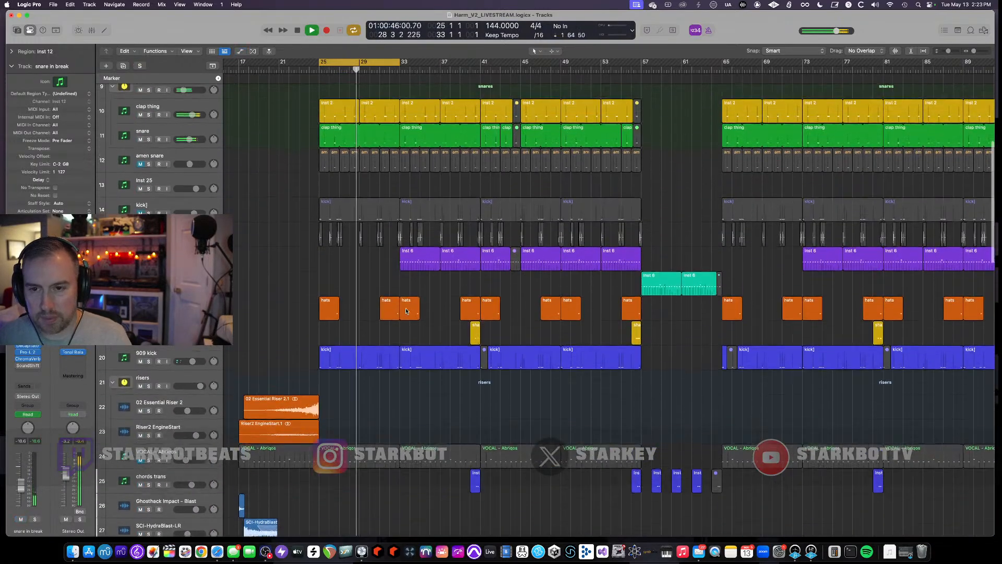
scroll(402, 308, up, 3)
- Scroll the arrangement back to the top tracks and restart playback of the bar 25 cycle
key(space)
scroll(403, 306, up, 7)
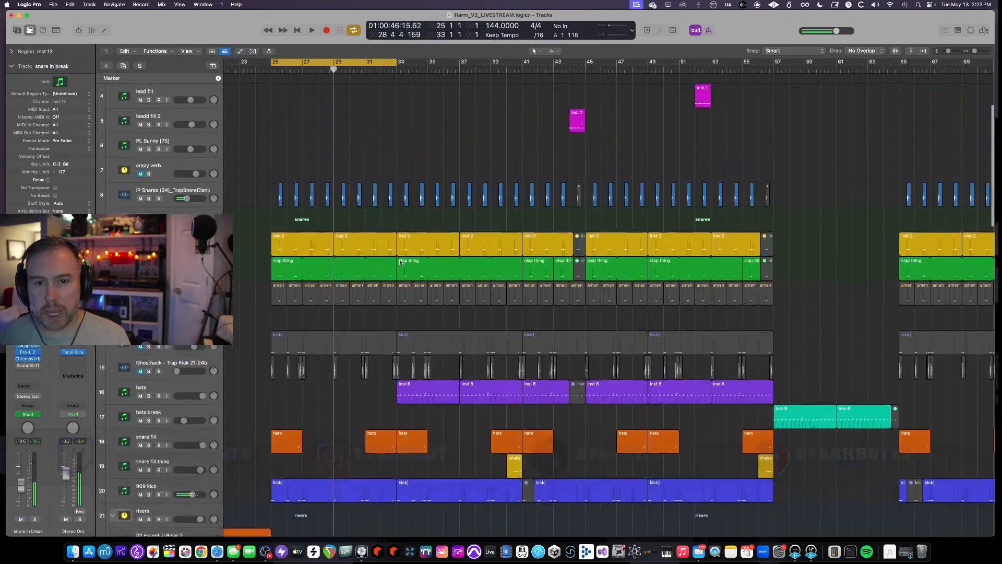
scroll(394, 262, up, 3)
scroll(394, 262, left, 6)
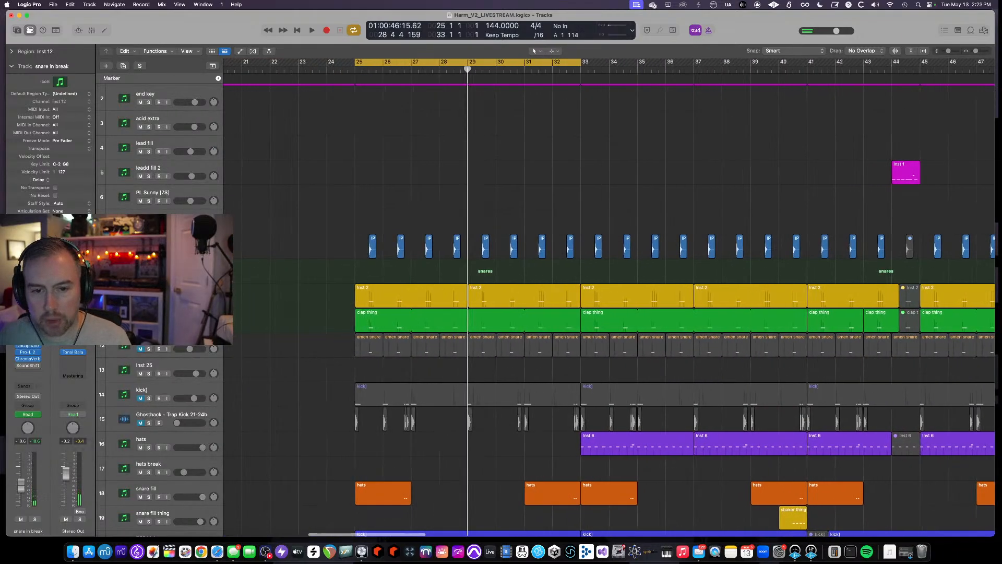
scroll(474, 330, down, 3)
scroll(473, 329, down, 3)
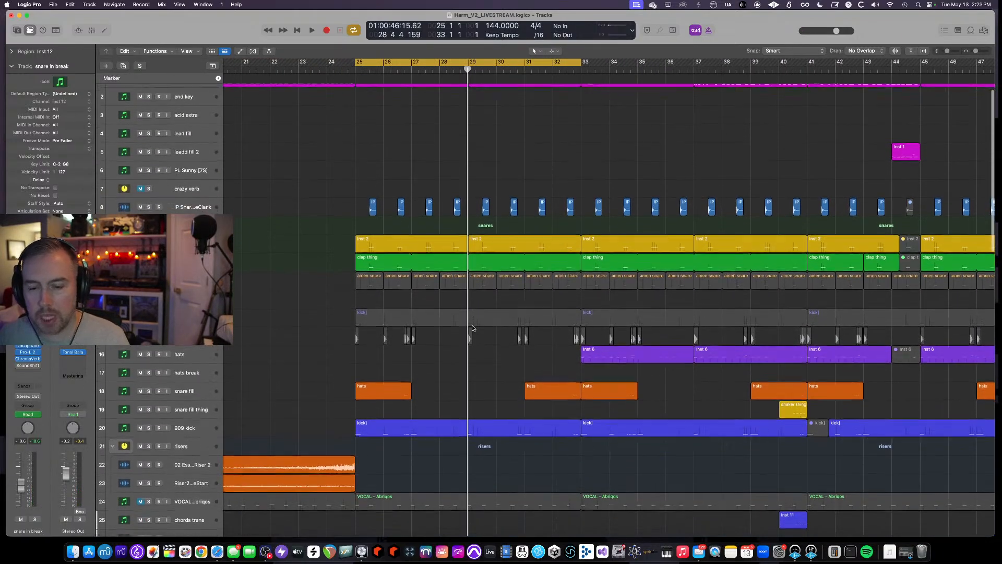
key(space)
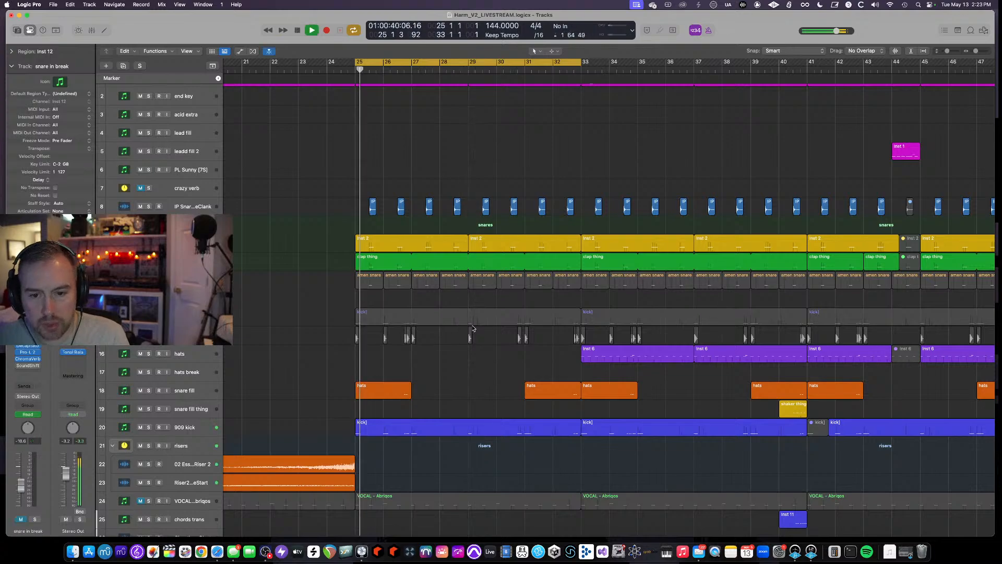
- Select the 909 kick track and solo it
scroll(474, 329, down, 2)
click(181, 387)
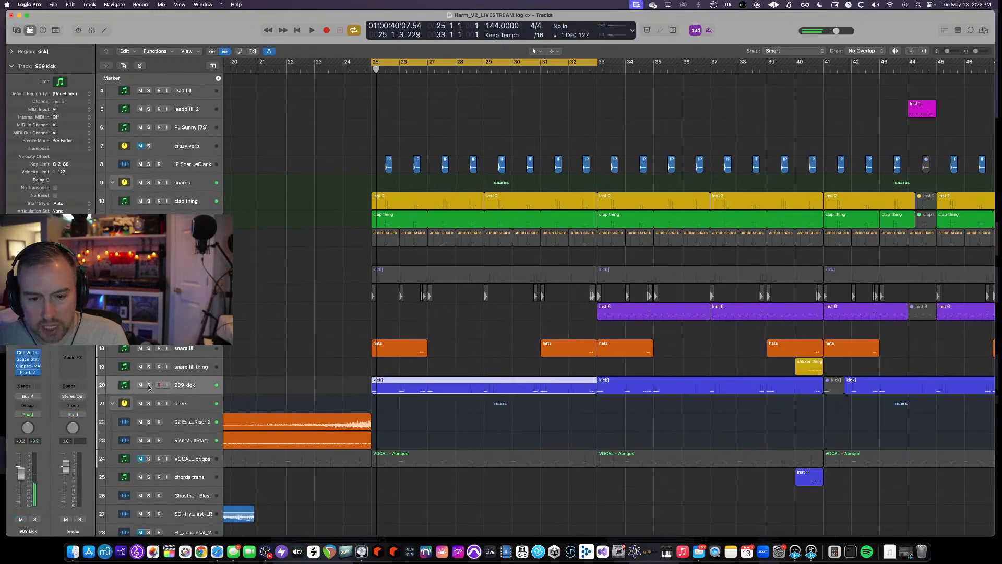
key(s)
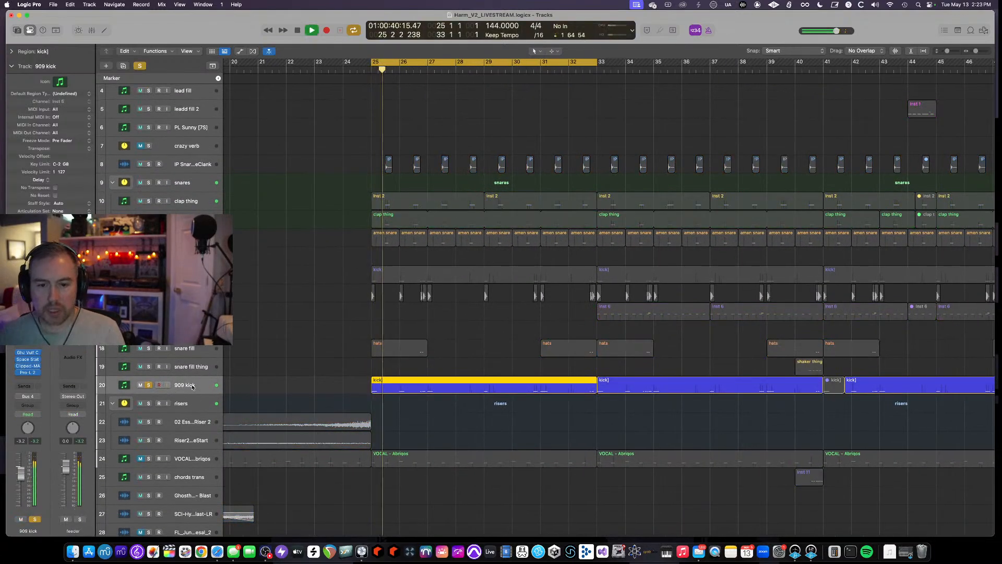
- Open the 909 kick's Kick 2 instrument and audition the loop with it open
click(28, 336)
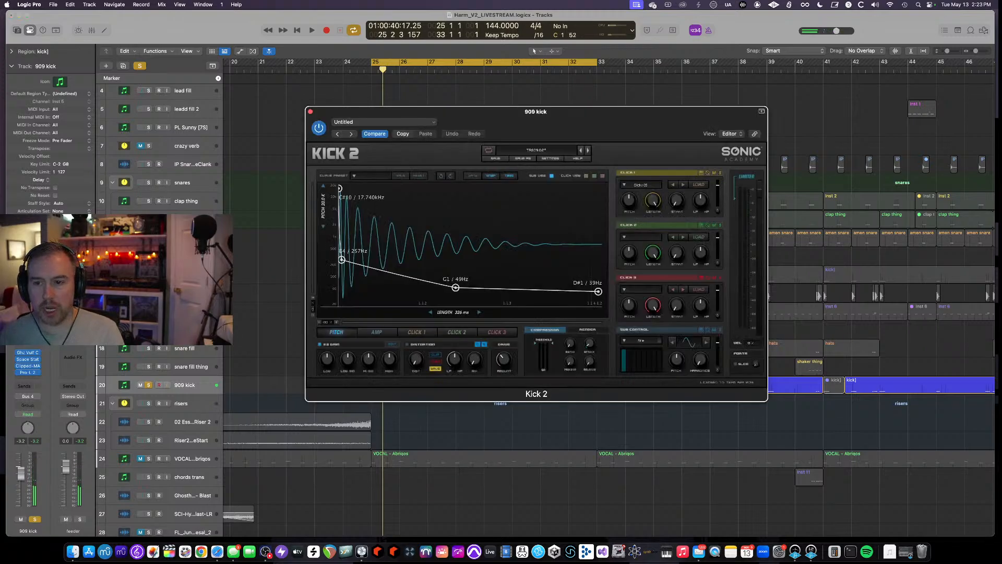
key(space)
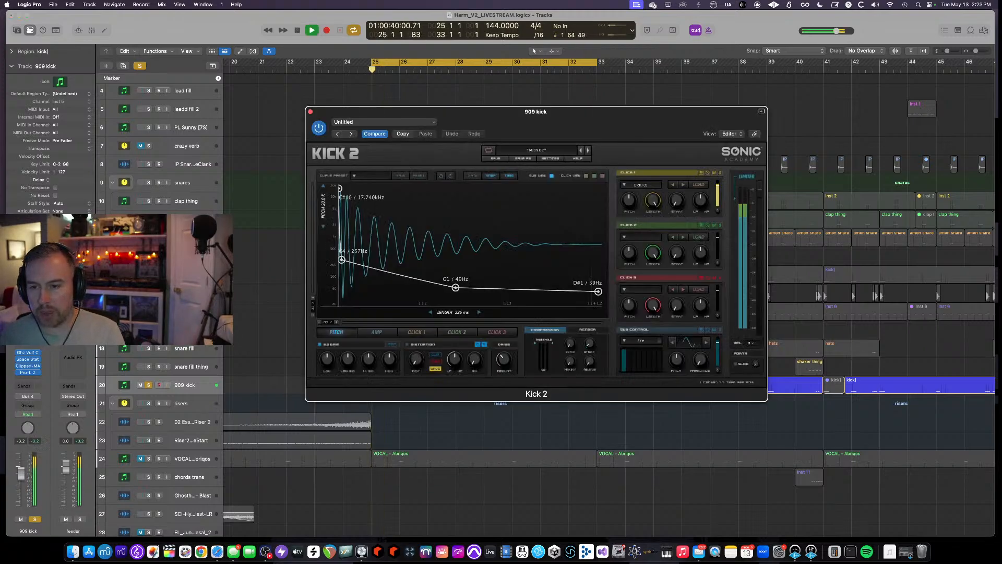
key(space)
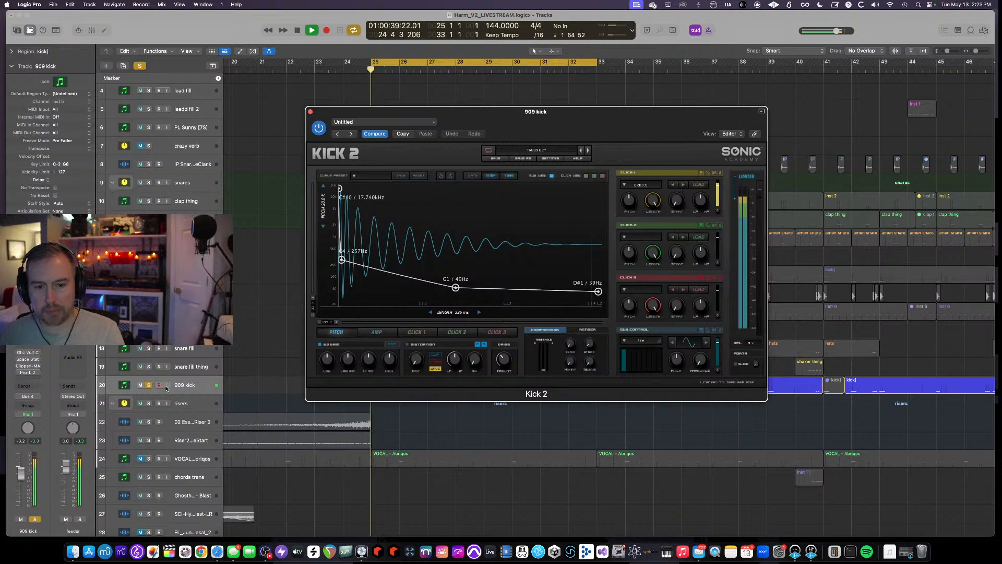
key(space)
key(space)
key(space)
key(space)
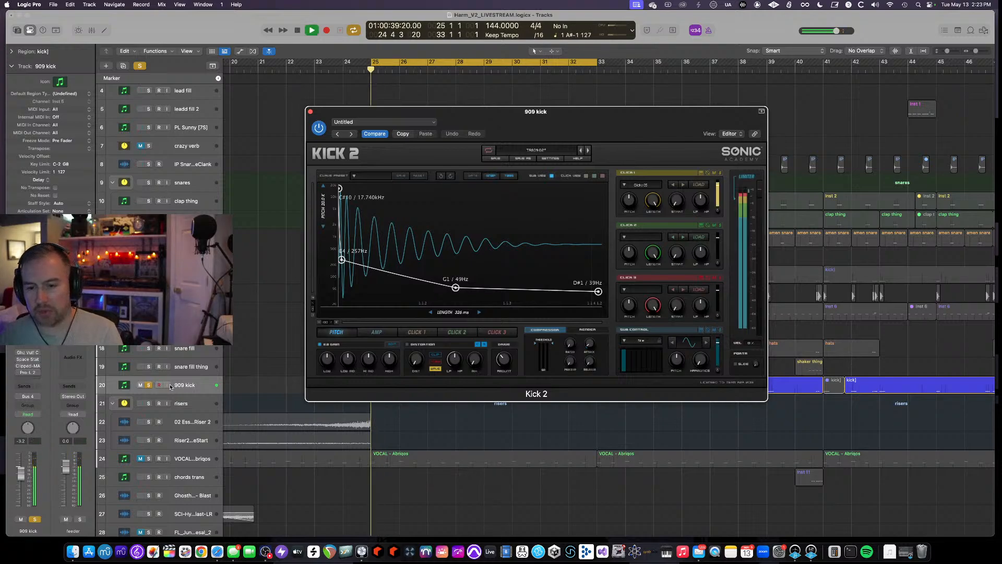
- Open the Ghz Vulf Compressor 3 plugin on the 909 kick, move its window, and audition playback
click(28, 353)
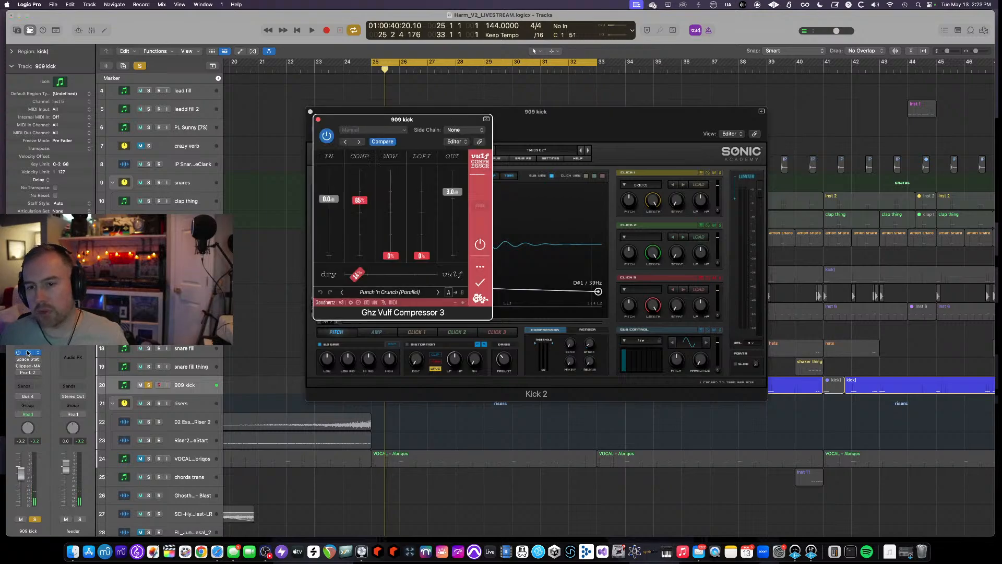
key(space)
key(space)
key(space)
key(space)
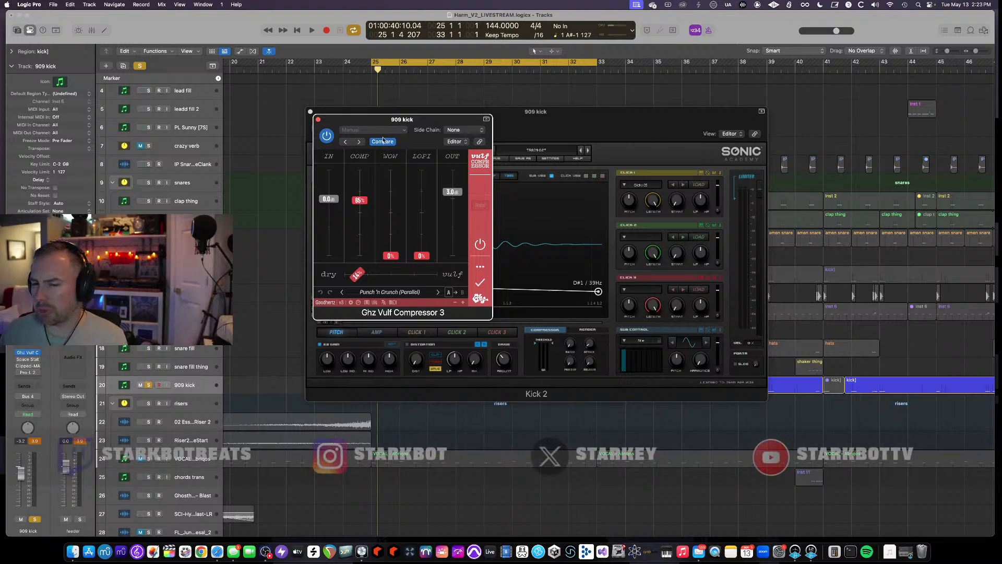
drag(341, 120, 441, 139)
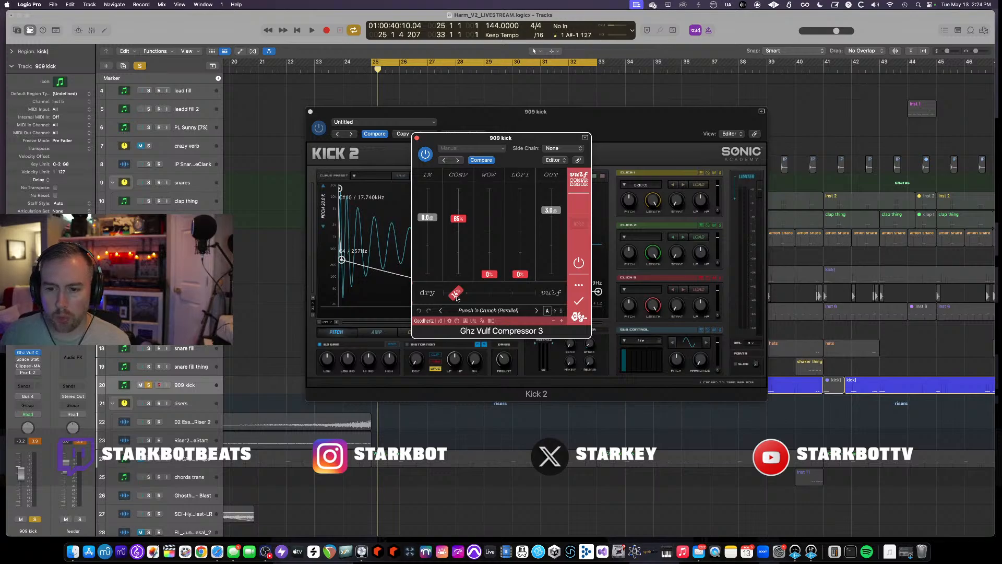
key(space)
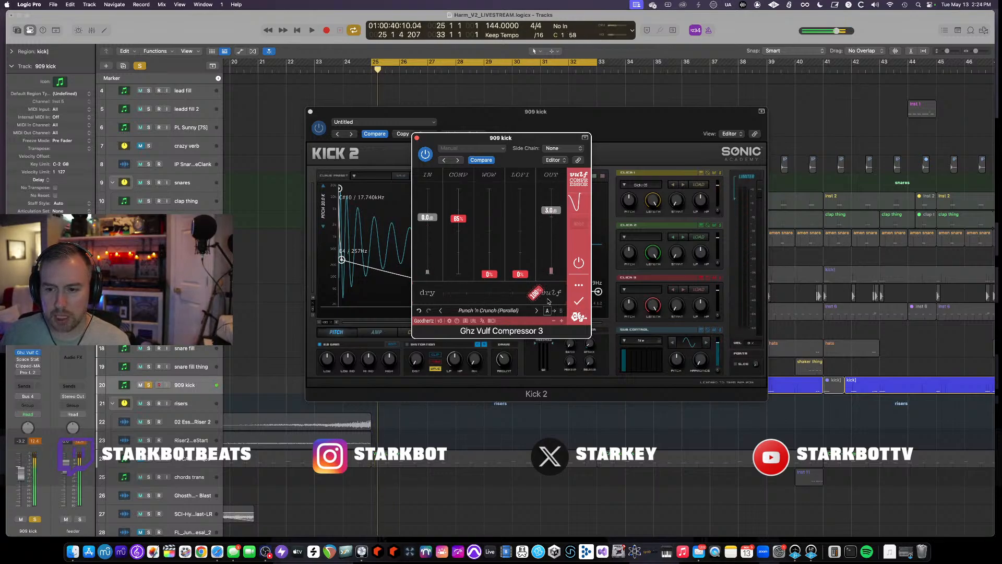
- Inspect the context menu of the Vulf Compressor's dry/wet control
right_click(454, 293)
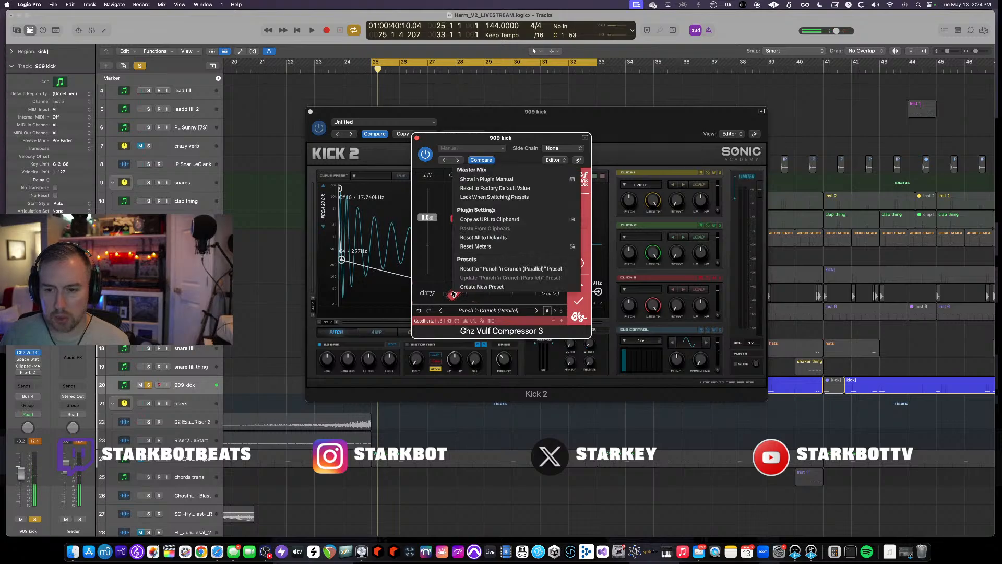
click(453, 297)
right_click(453, 298)
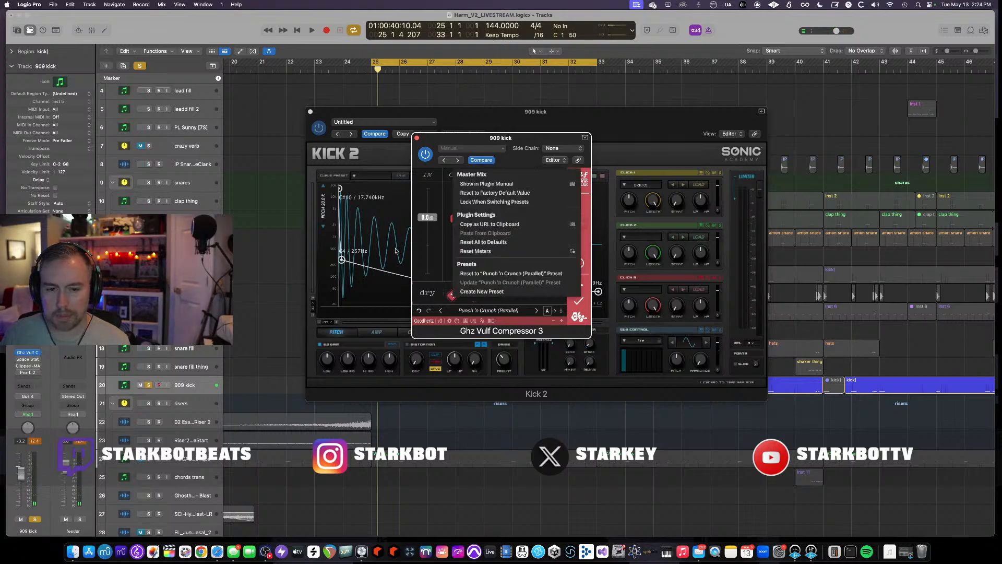
- Open the Space Station UM282 plugin on the 909 kick and audition playback with it bypassed
click(28, 359)
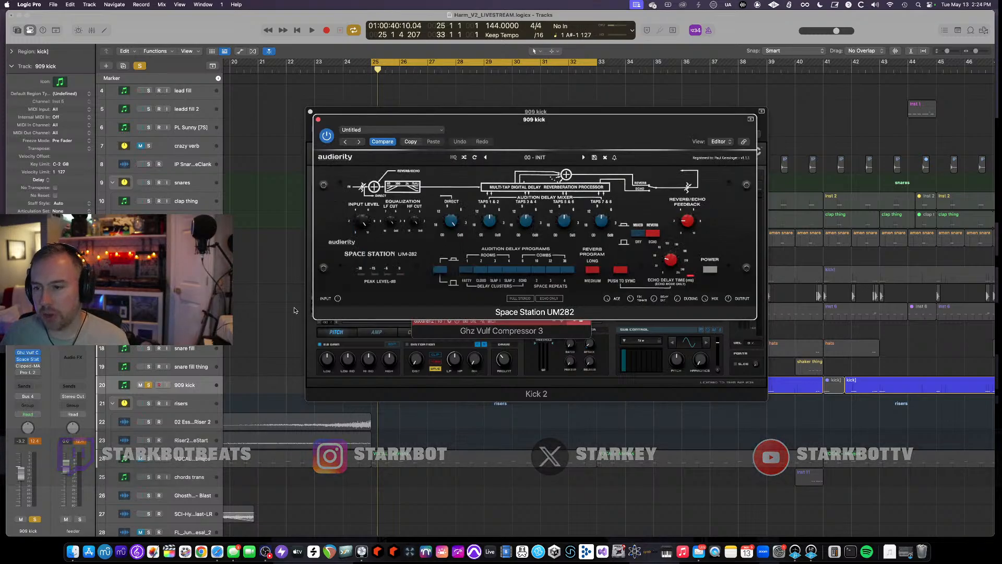
key(space)
key(space)
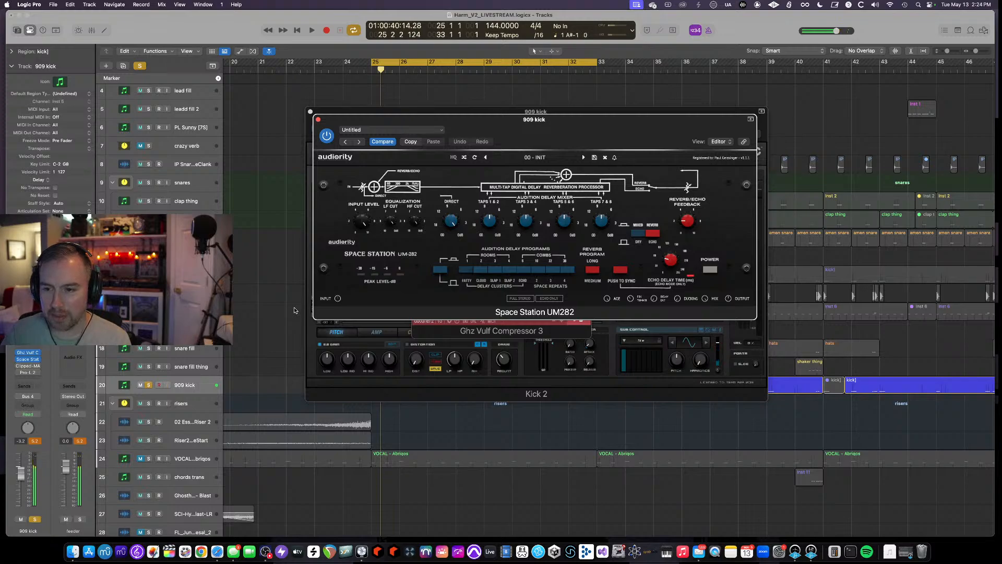
key(space)
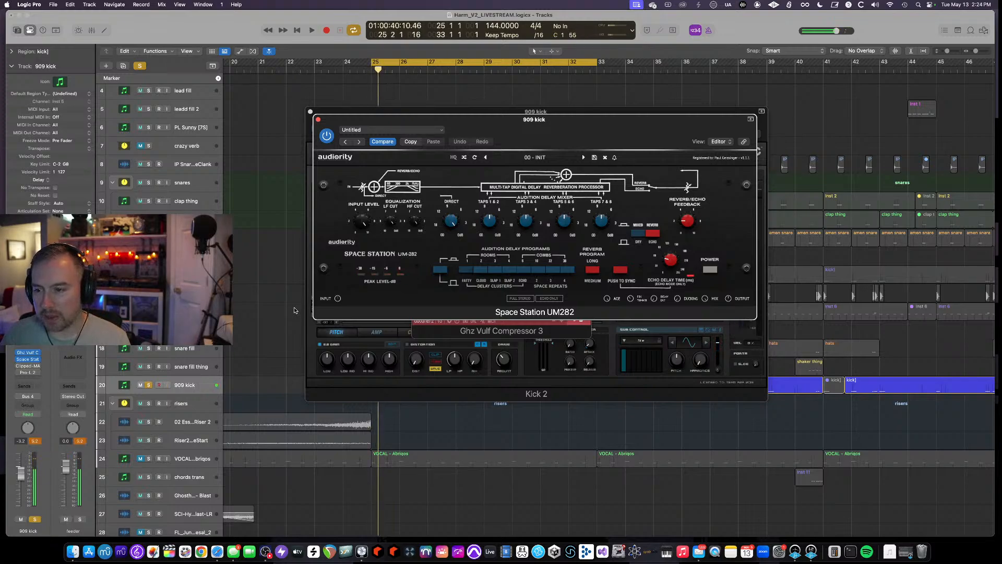
key(space)
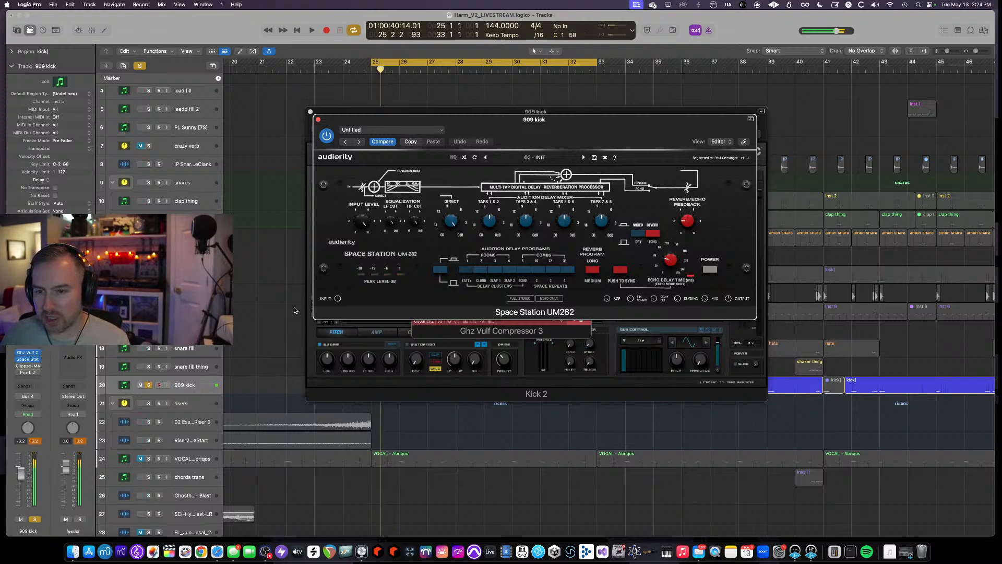
key(space)
key(space)
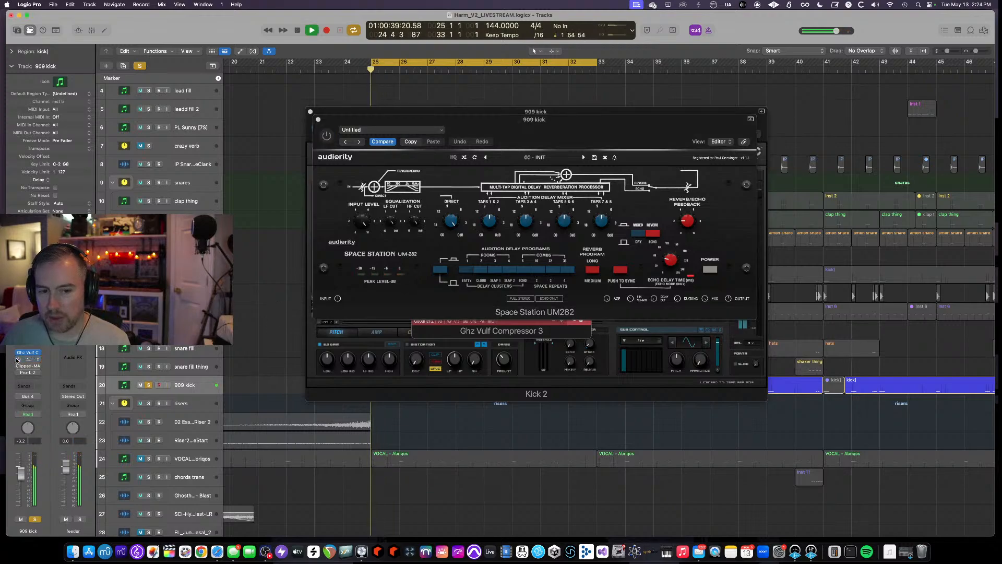
- Open the Clipped-MAX plugin on the 909 kick and audition the loop
key(space)
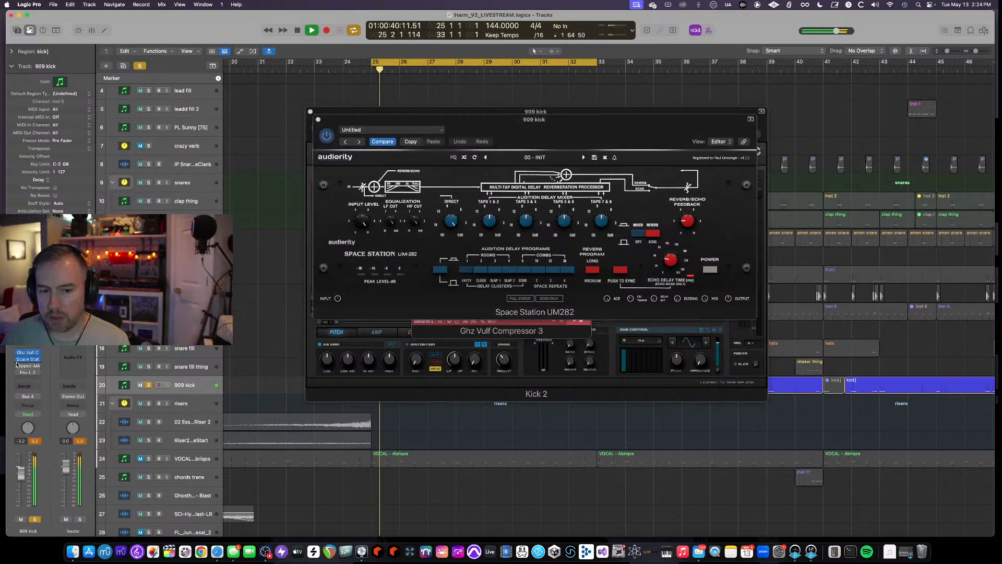
click(19, 366)
key(space)
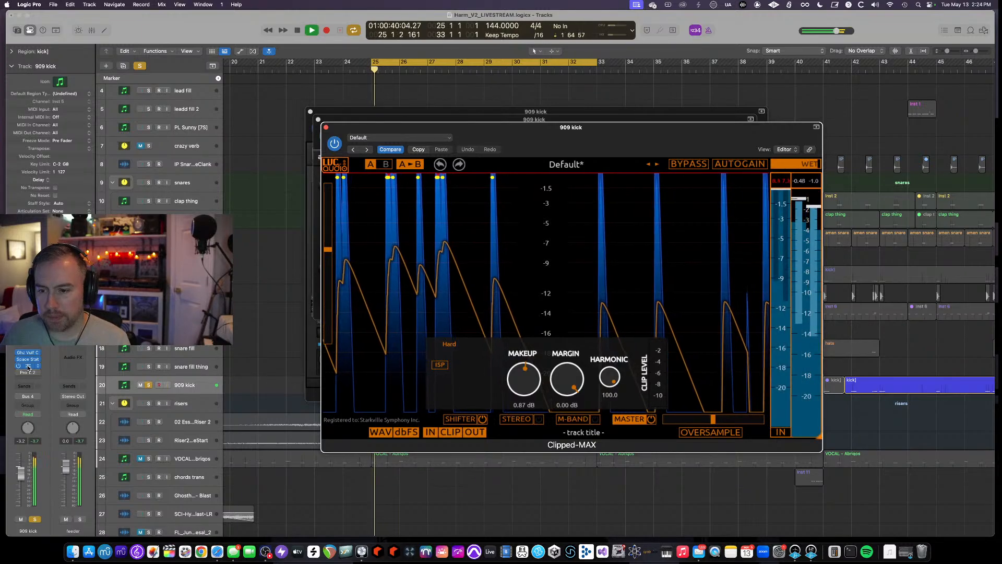
key(space)
key(space)
key(space)
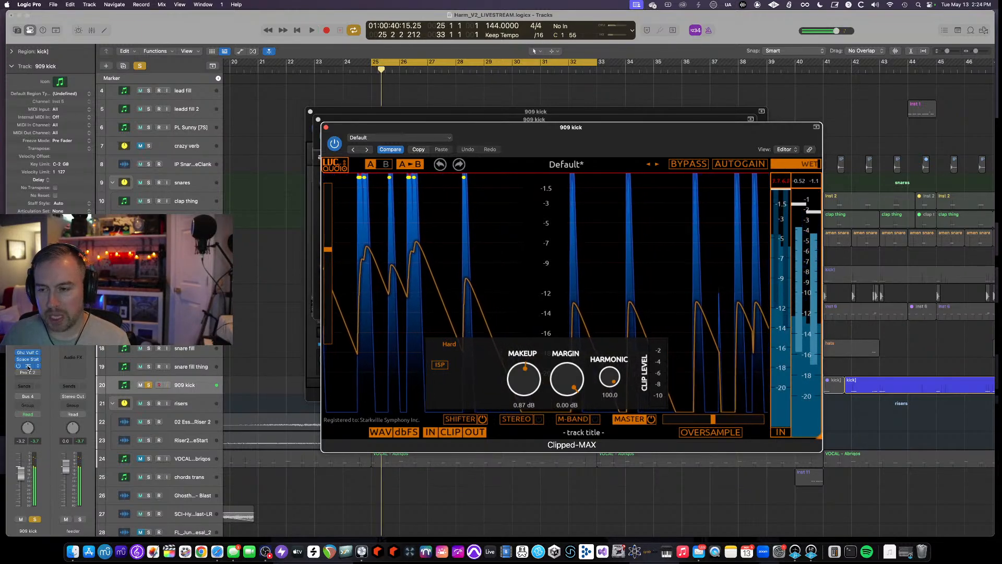
key(space)
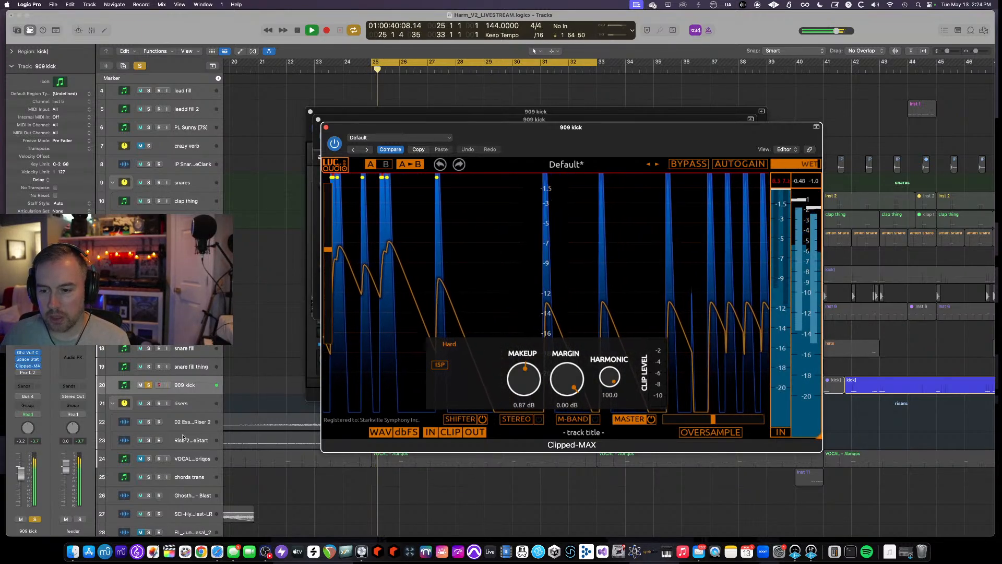
- Open the Shifter section of the Clipped-MAX plugin on the 909 kick and audition the loop with it
key(space)
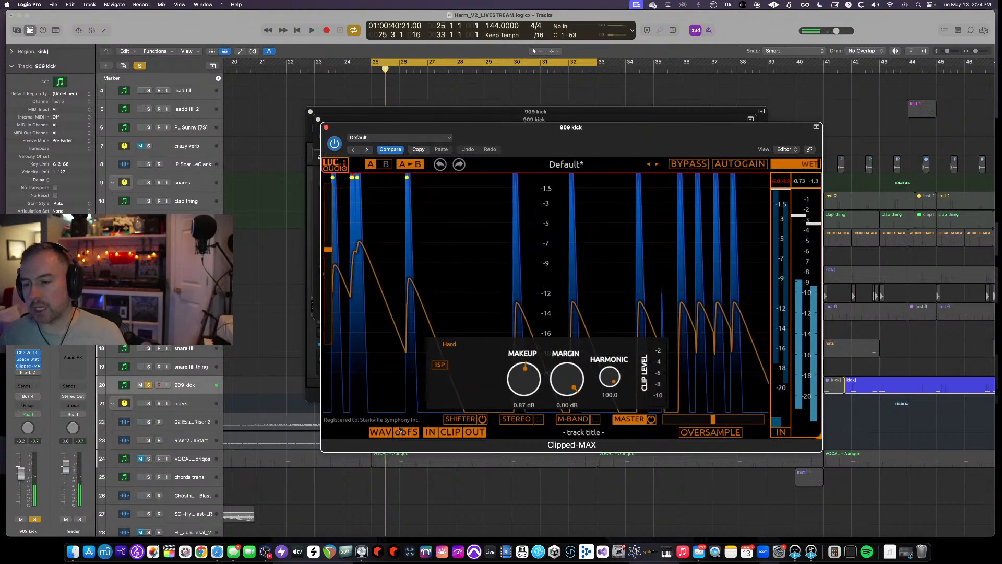
click(484, 419)
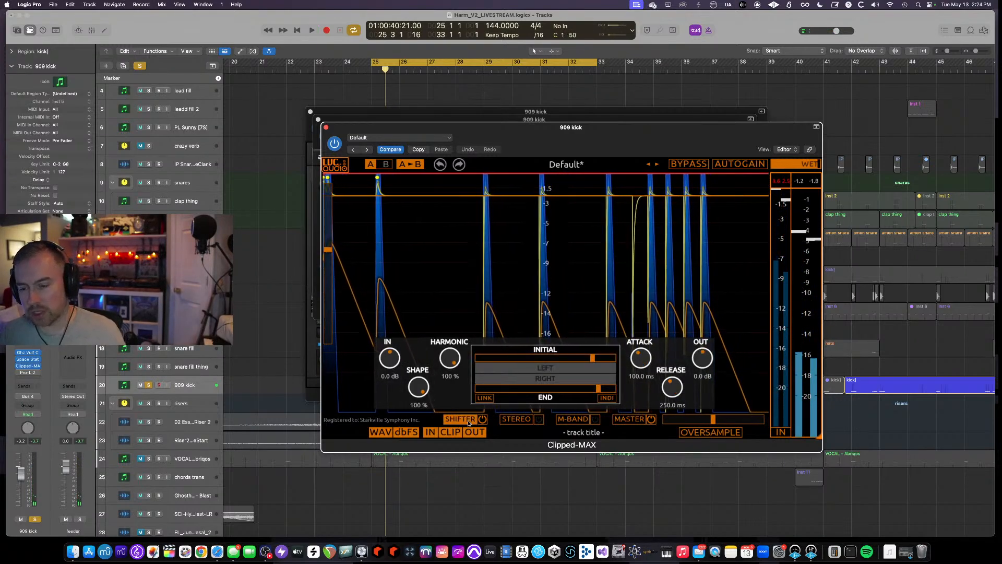
key(space)
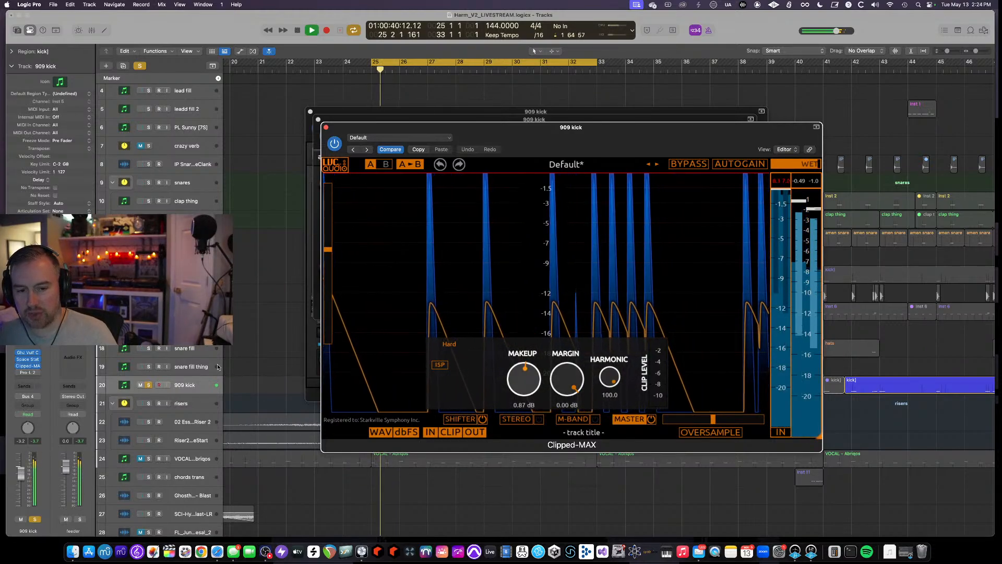
key(space)
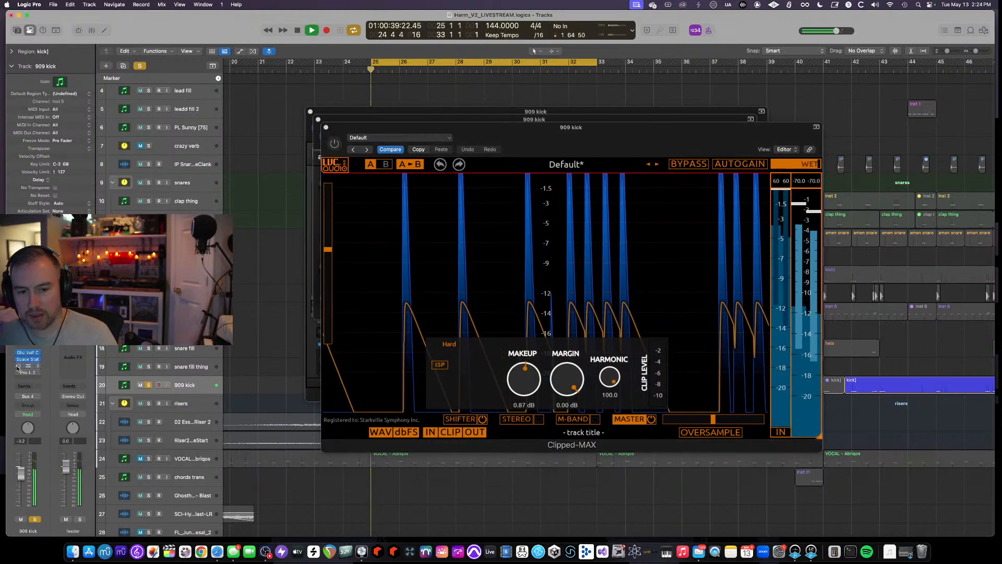
- Bypass the Clipped-MAX plugin on the 909 kick channel and audition playback
click(18, 367)
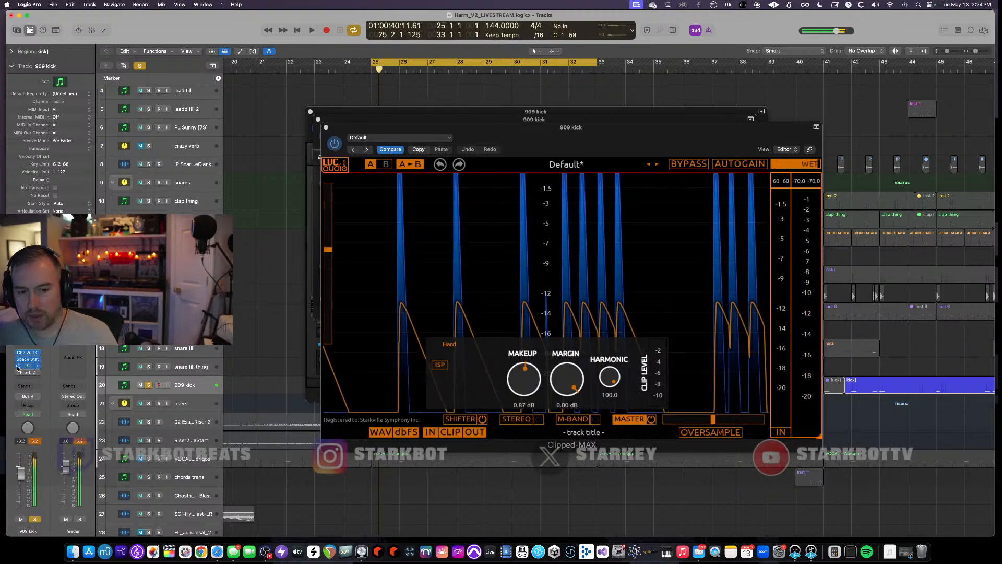
key(space)
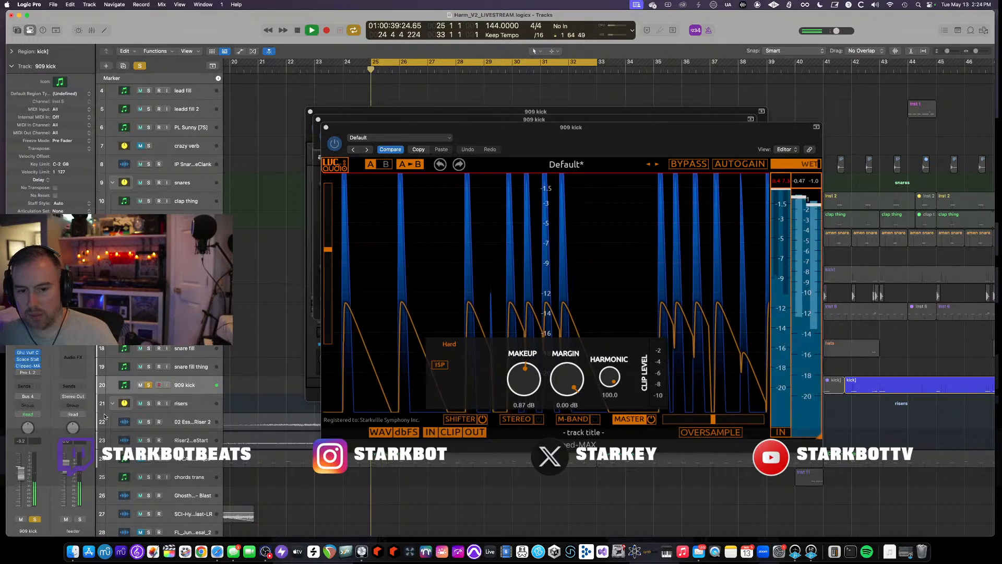
- Open the FabFilter Pro-L 2 limiter on the 909 kick and audition playback through it
click(31, 372)
key(space)
key(space)
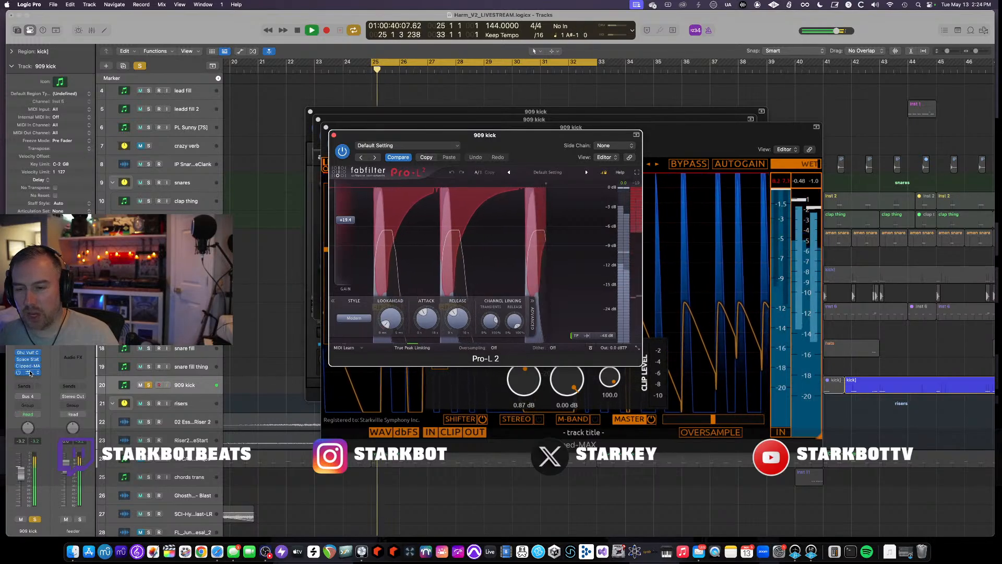
key(space)
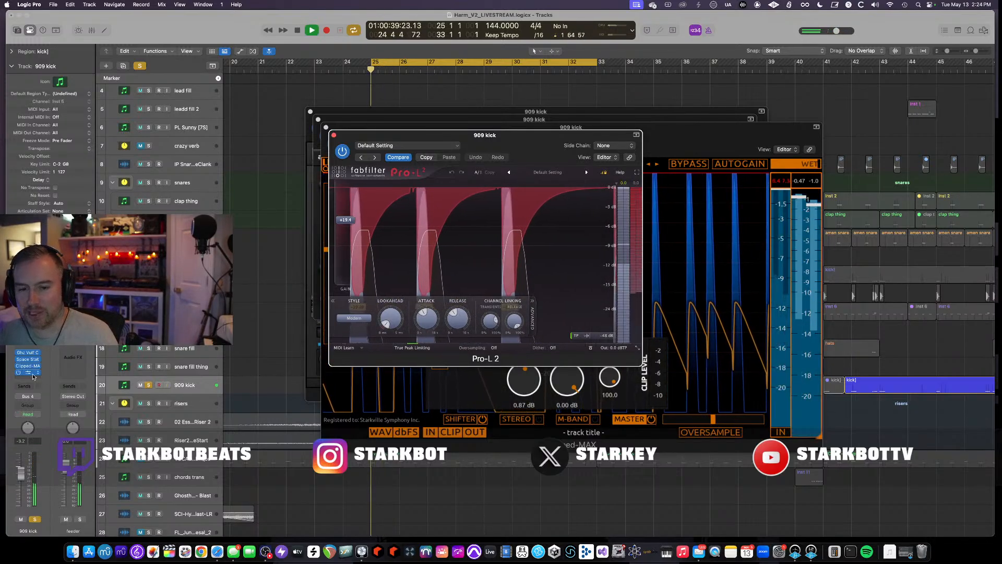
key(space)
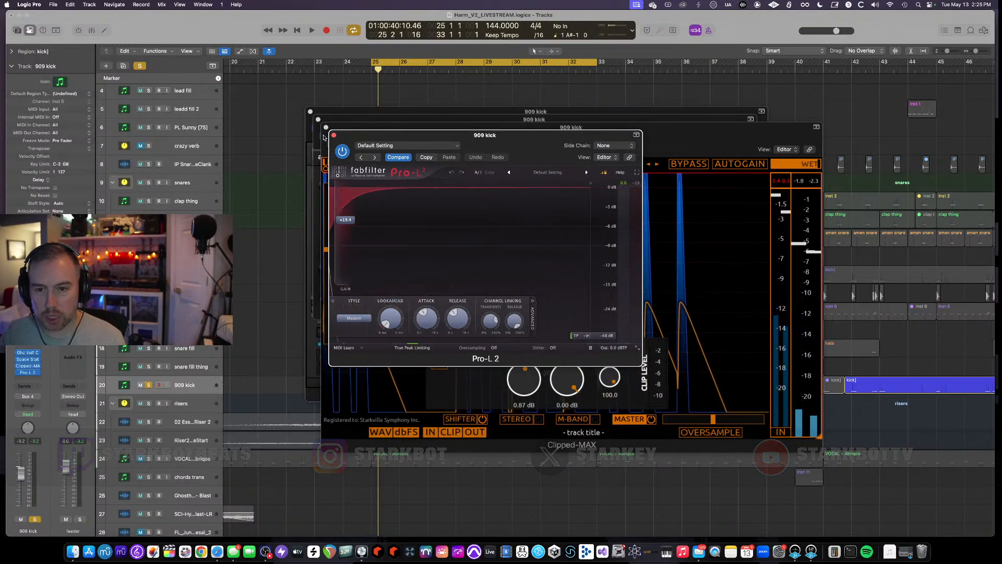
- Close the Pro-L 2, Clipped-MAX, Space Station and Kick 2 plugin windows
click(334, 136)
click(325, 127)
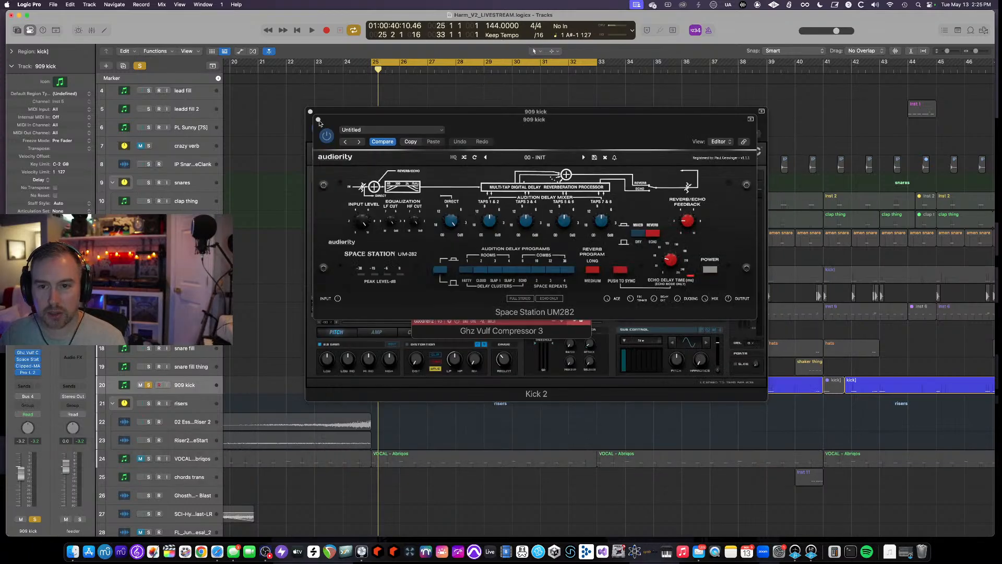
click(318, 119)
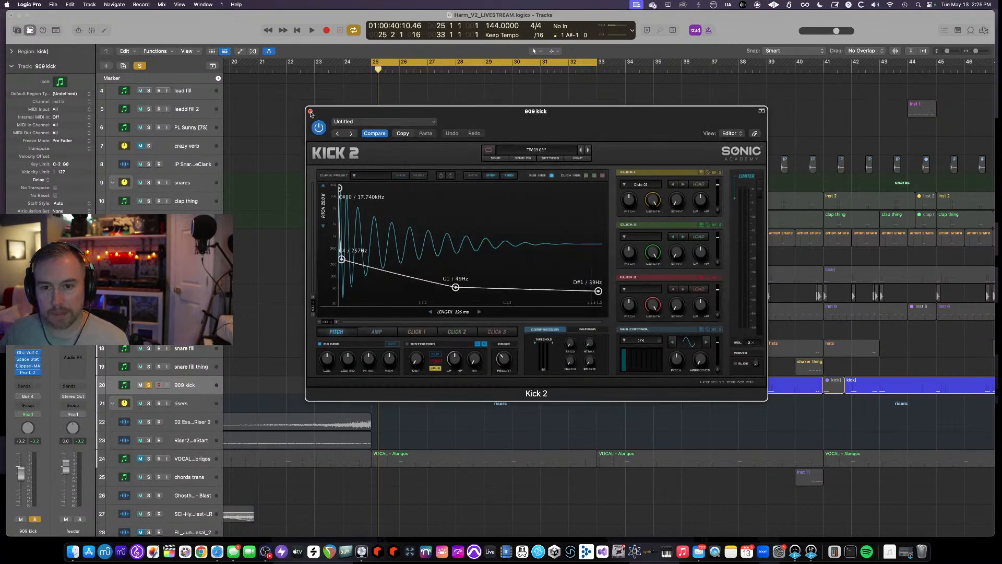
click(310, 112)
click(416, 138)
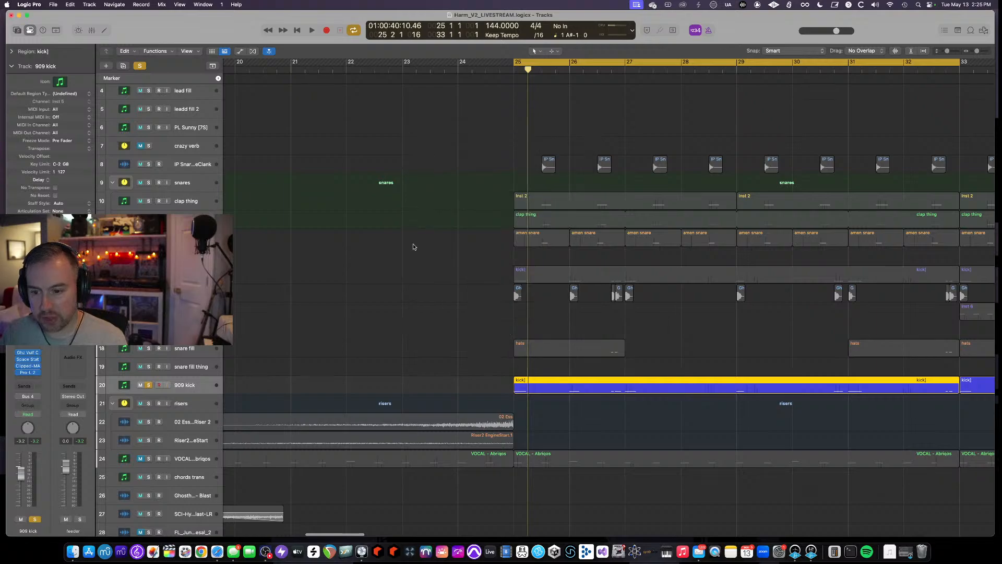
- Select the start of the 909 kick region and bounce it in place to a new track named kick]_bip
key(cmd+Down)
click(517, 412)
drag(544, 388, 499, 388)
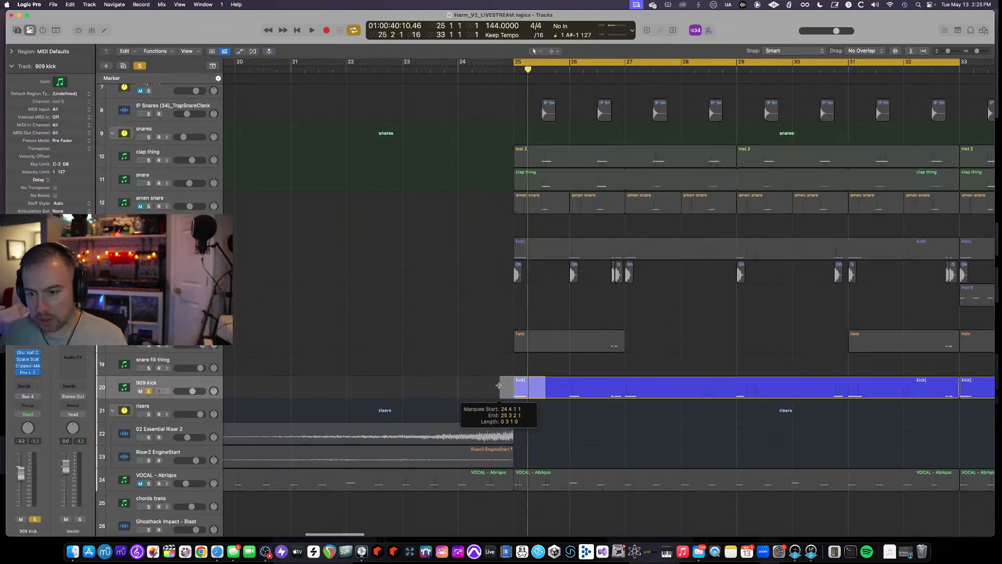
click(535, 387)
right_click(534, 387)
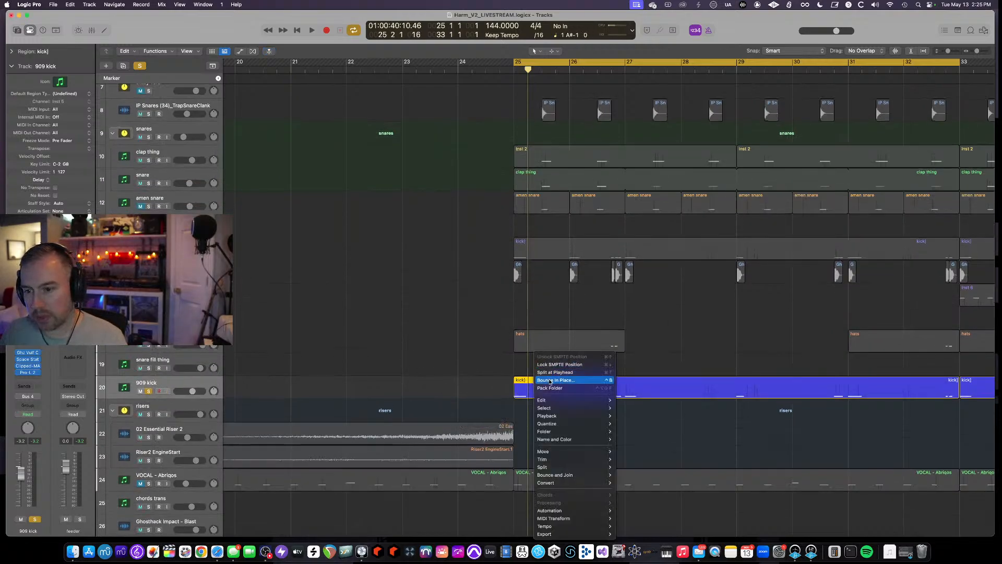
click(550, 381)
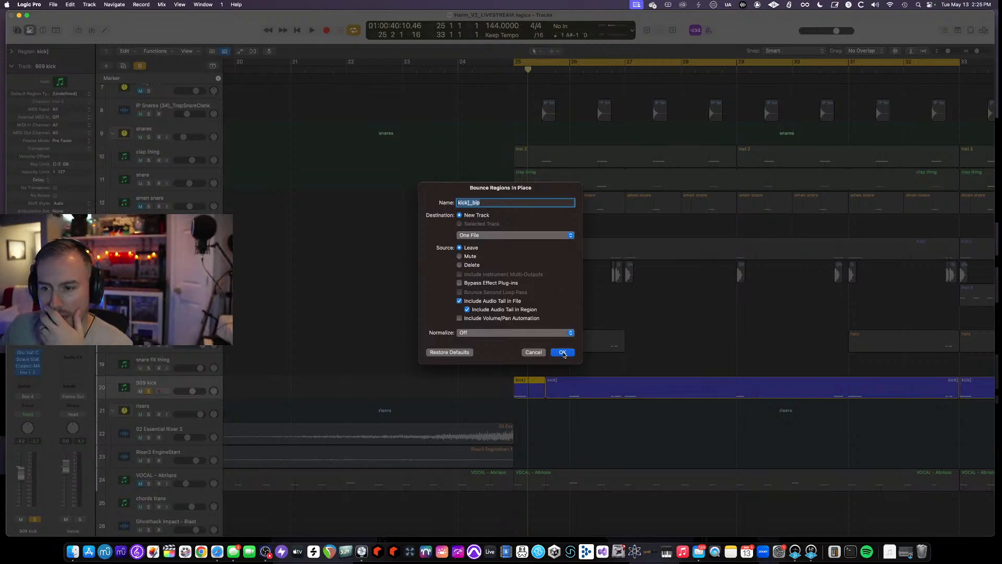
click(563, 352)
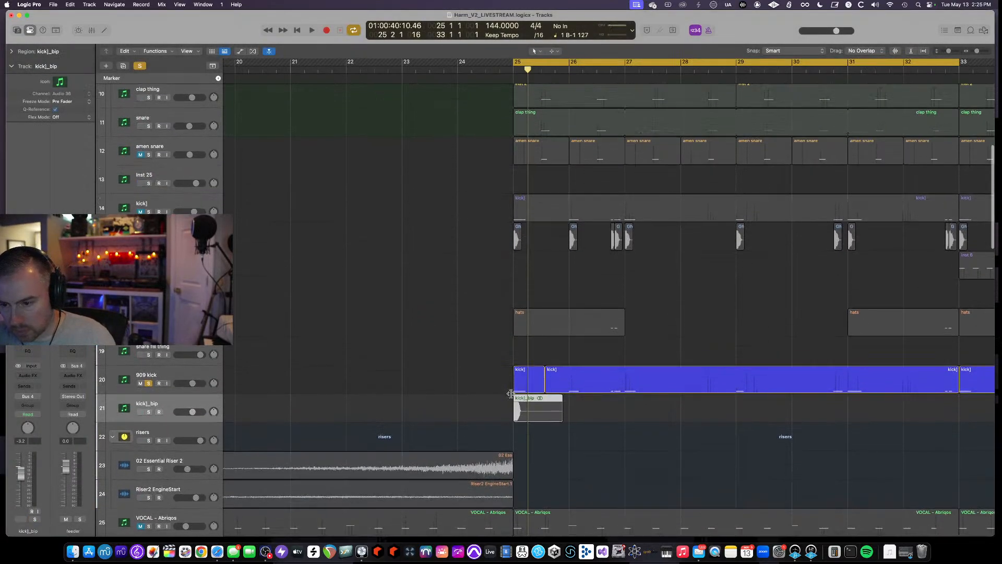
- Zoom into the bounced kick]_bip region to examine its waveform against the 909 kick region
scroll(507, 390, up, 10)
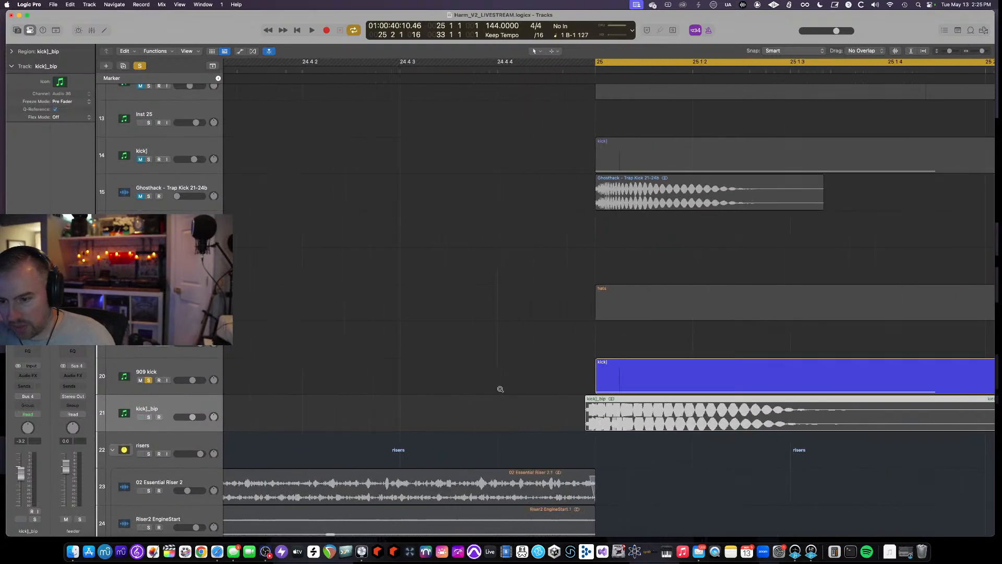
scroll(500, 389, up, 8)
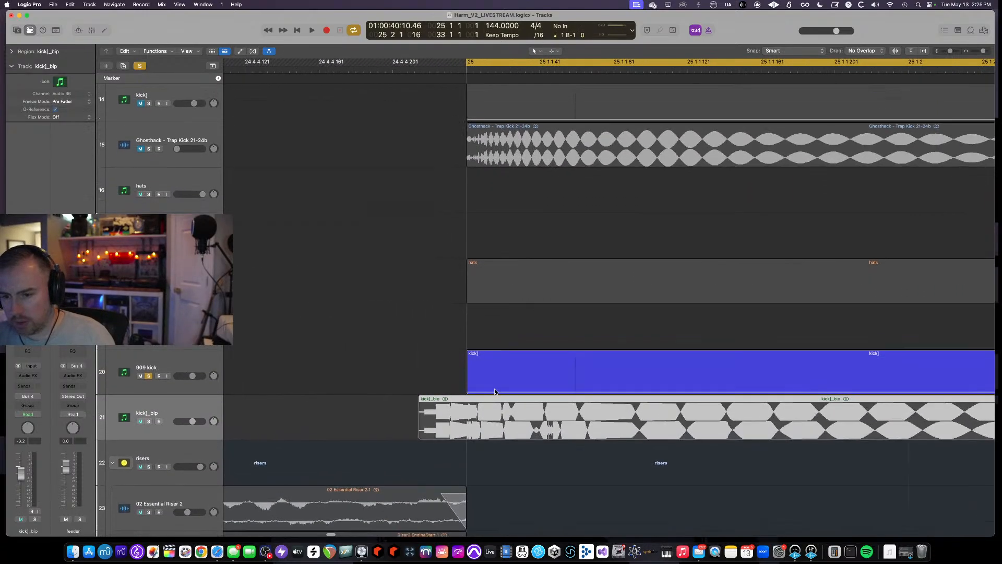
scroll(494, 389, up, 5)
scroll(493, 389, down, 10)
scroll(485, 384, up, 2)
click(379, 372)
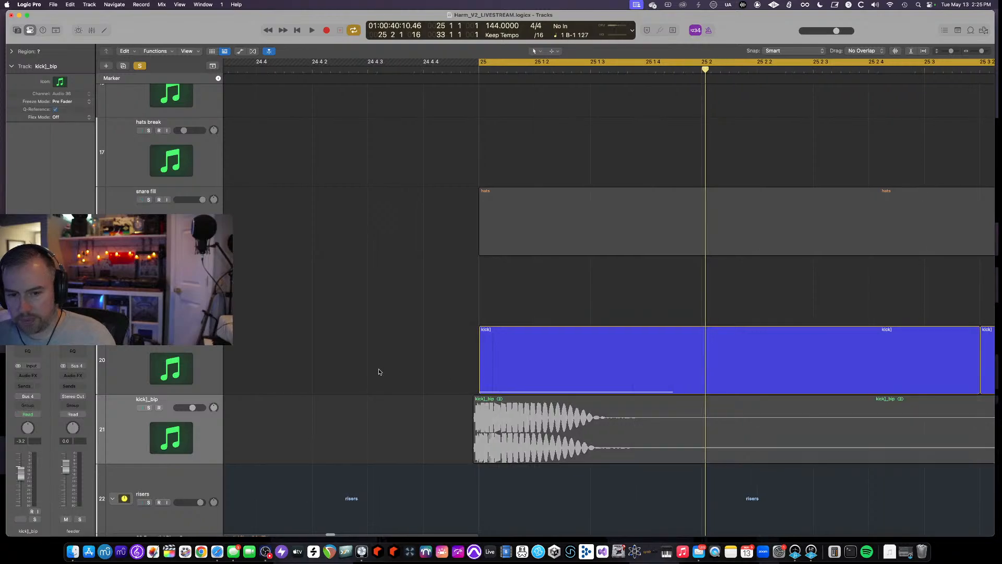
drag(521, 412, 527, 417)
scroll(527, 416, up, 6)
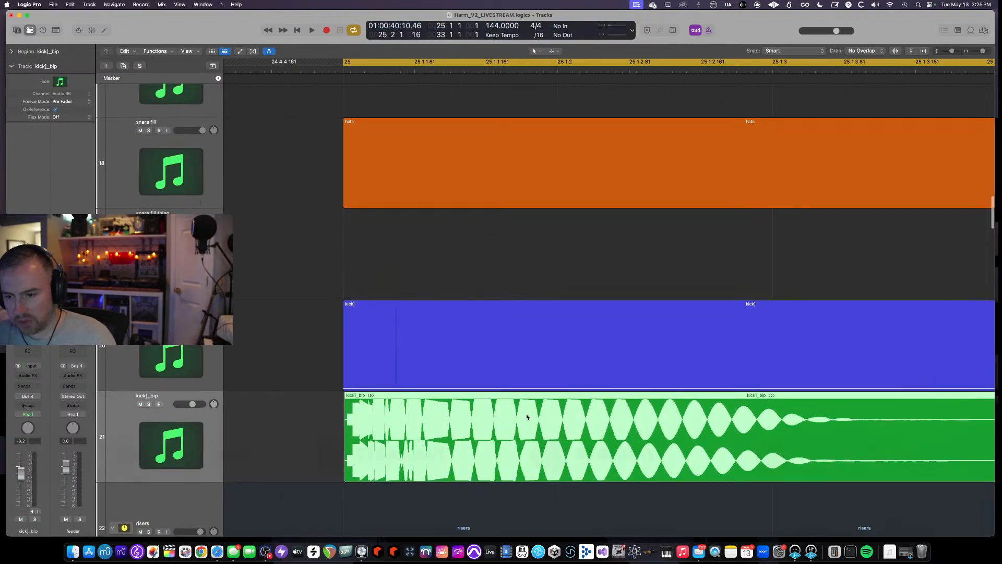
scroll(526, 413, down, 3)
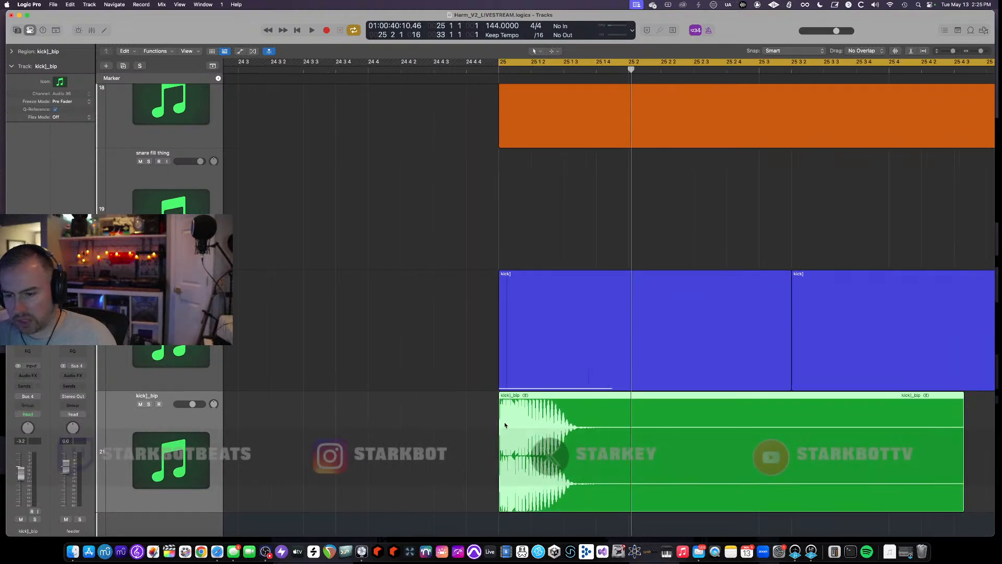
- Mute the kick]_bip track and audition playback
click(140, 404)
scroll(393, 416, down, 6)
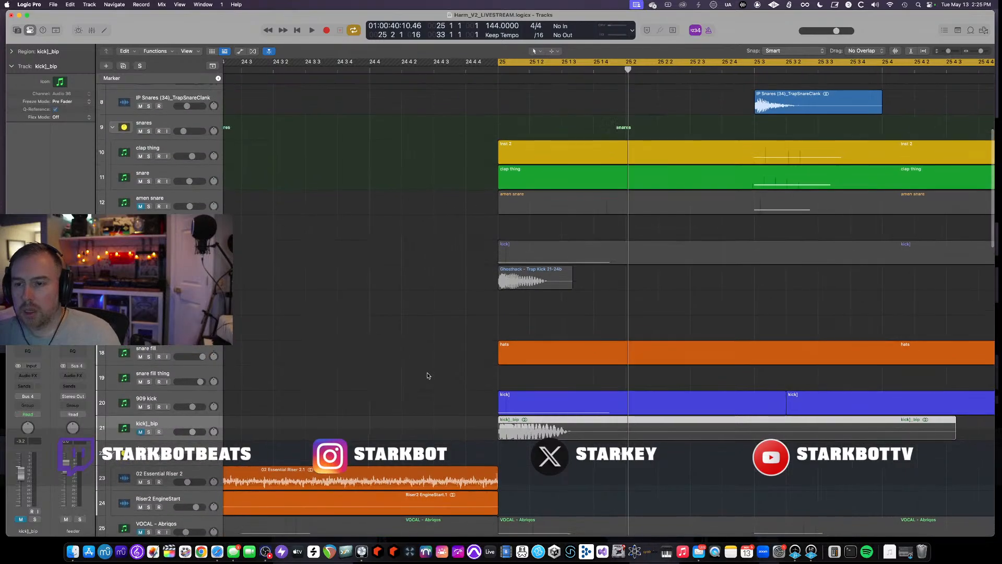
key(space)
key(space)
- Show the automation lanes across the arrangement's tracks
scroll(434, 379, down, 5)
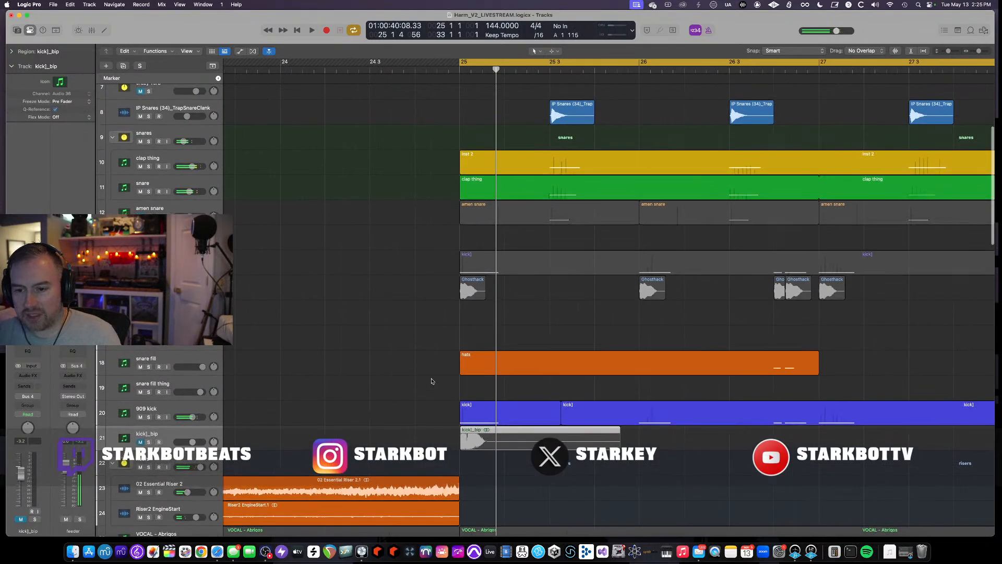
scroll(445, 383, down, 8)
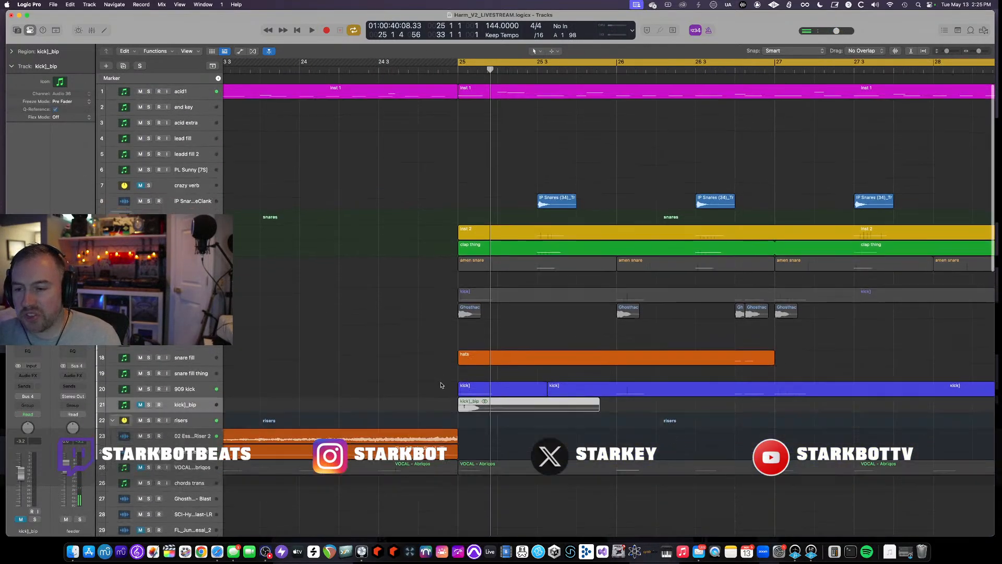
scroll(338, 345, down, 4)
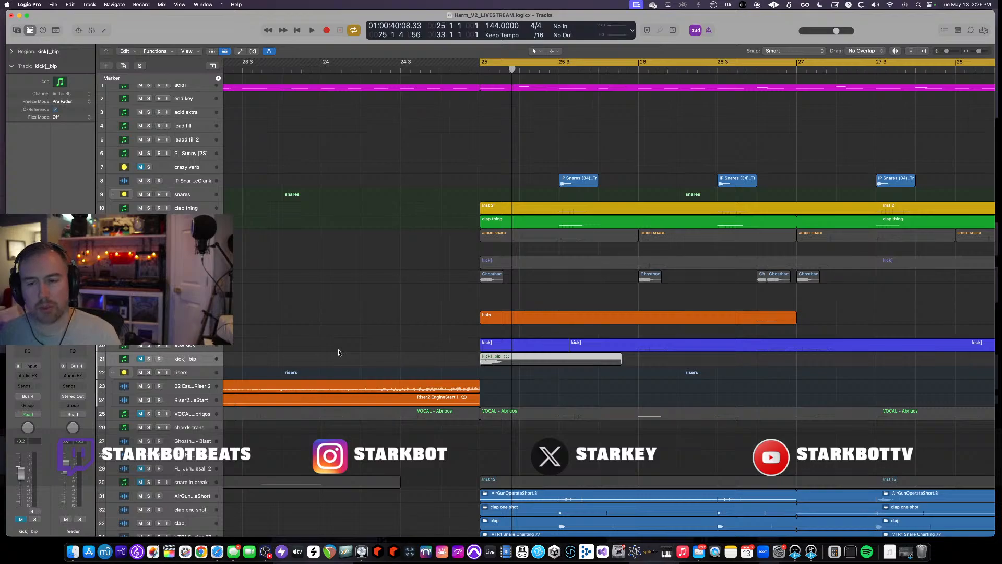
key(a)
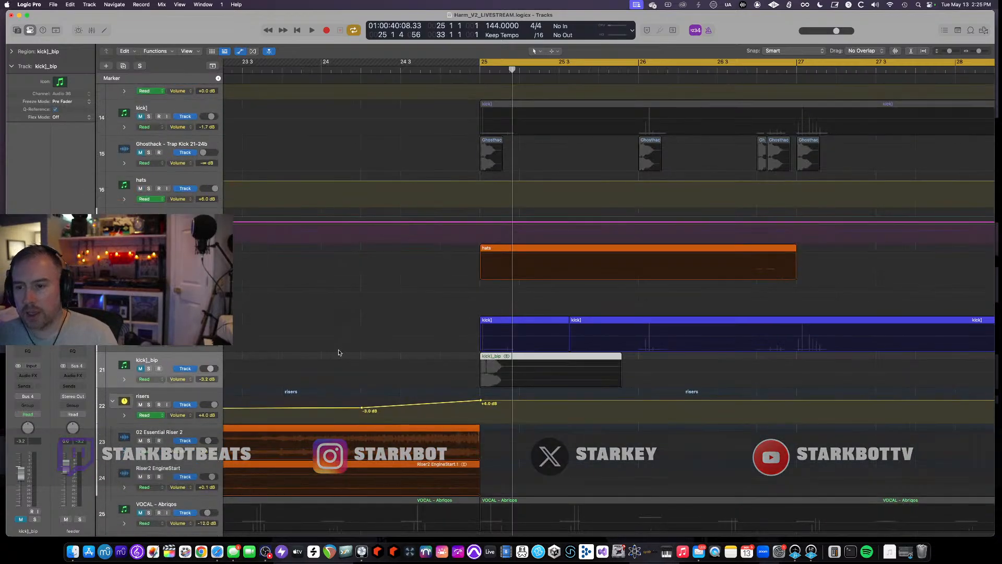
scroll(338, 353, up, 5)
scroll(338, 353, up, 3)
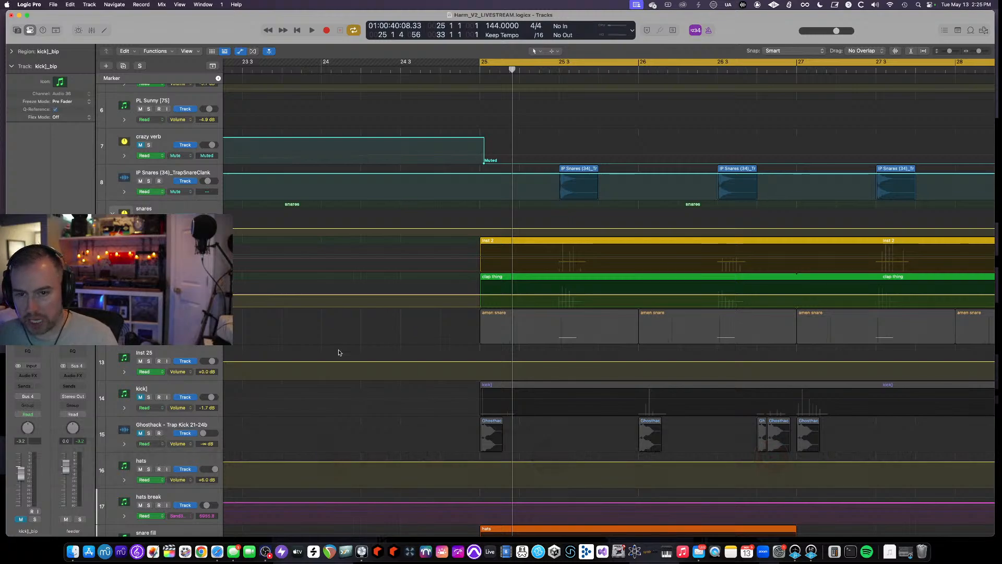
- Start playback and set the cycle range from bar 25.3 to bar 26
key(space)
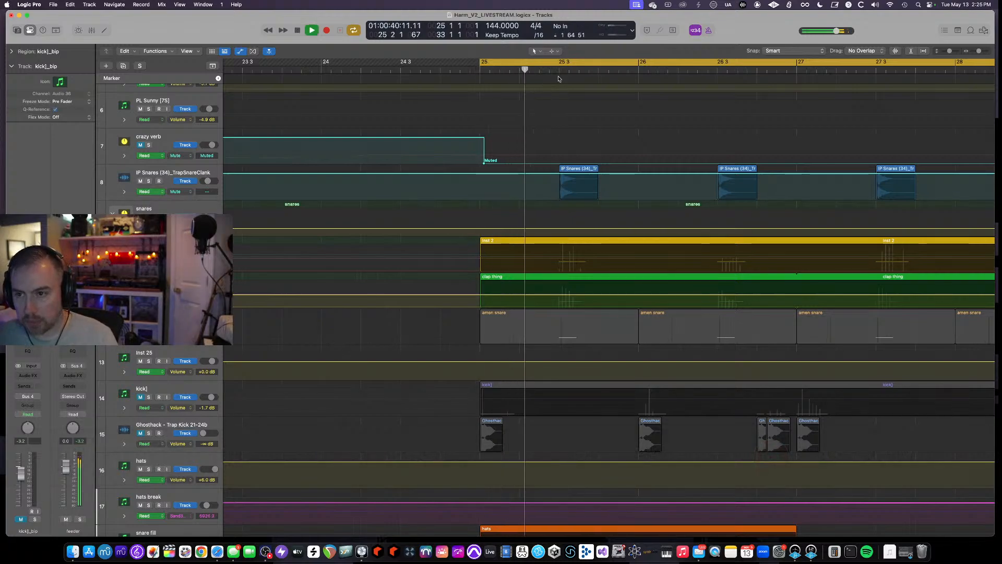
drag(560, 65, 638, 66)
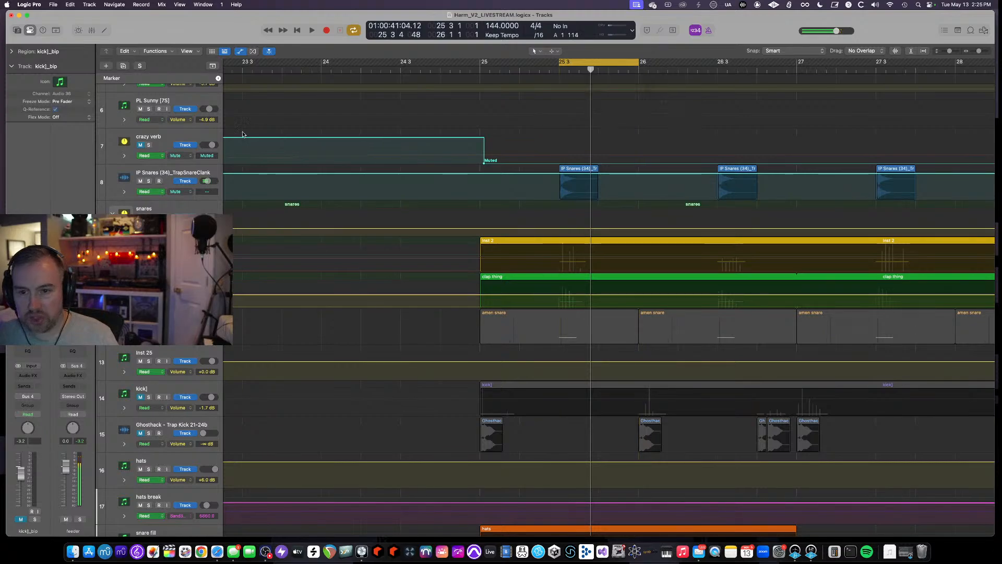
- Solo the IP Snares (34)_TrapSnareClank track and audition it
click(149, 181)
click(145, 176)
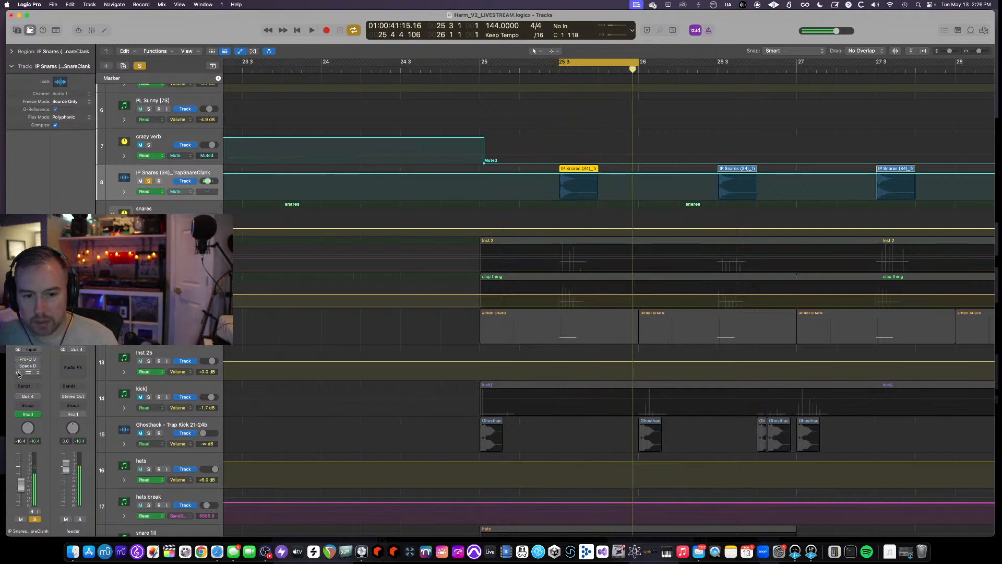
key(space)
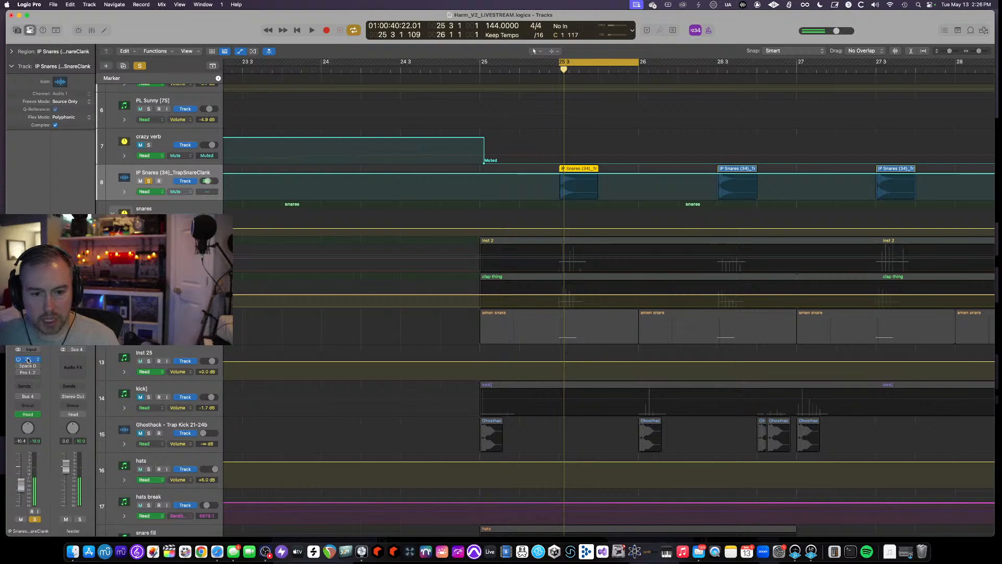
- Open the Pro-Q 3 plugin on the IP Snares track, switch it to its editor view, audition playback, and close it
click(28, 359)
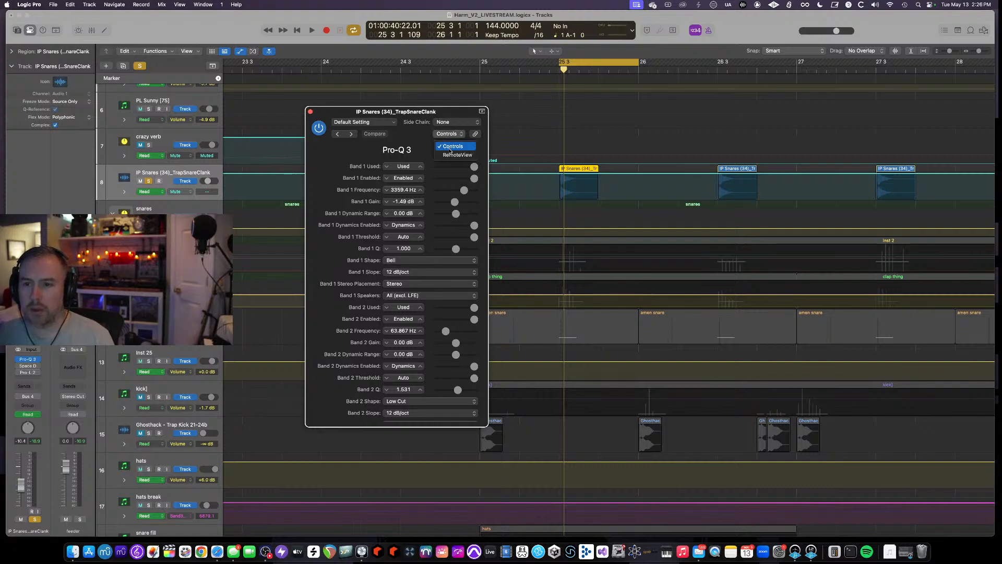
click(442, 156)
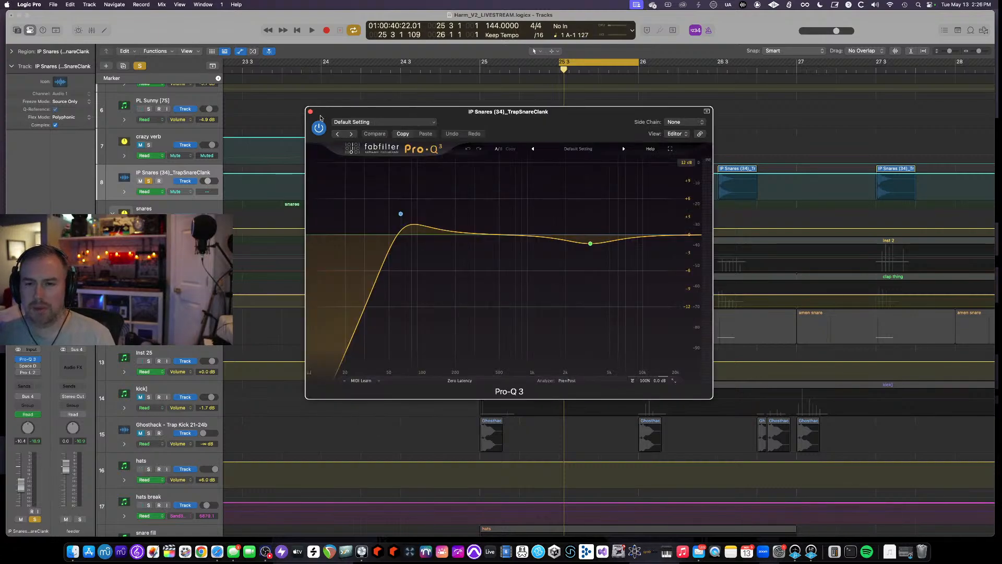
key(space)
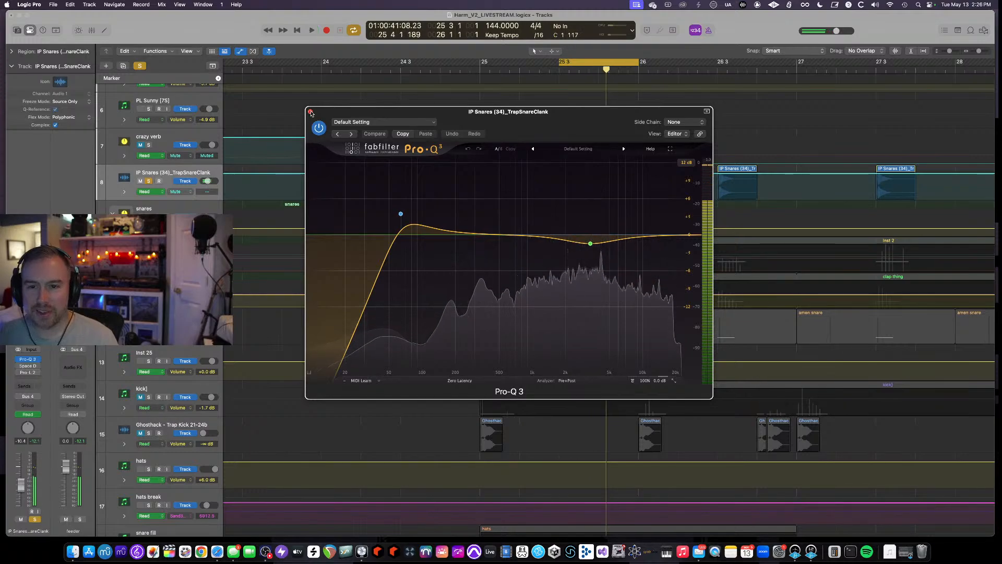
click(310, 113)
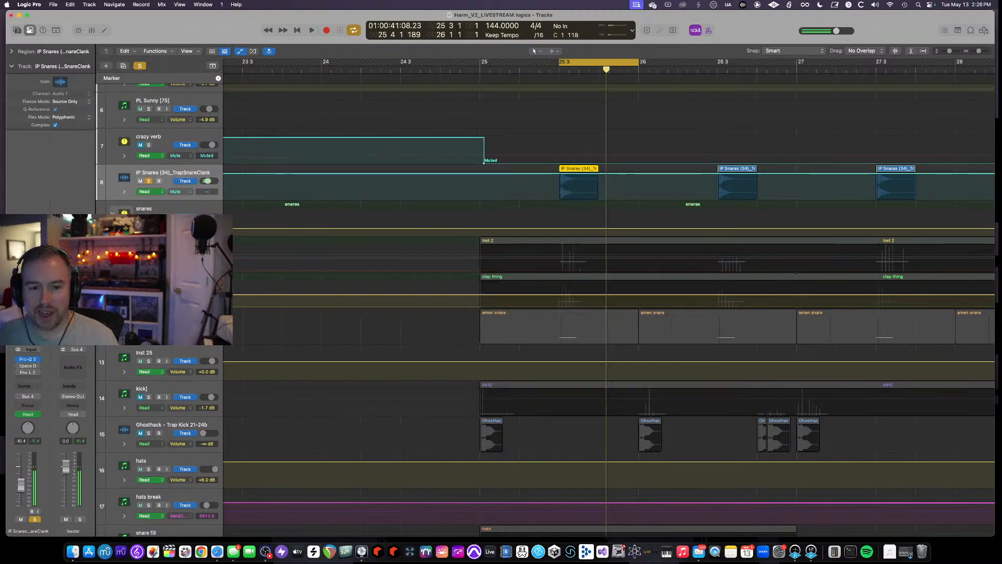
- Open the Space Designer and Pro-L 2 plugins on the IP Snares track, audition playback, and close both
click(28, 367)
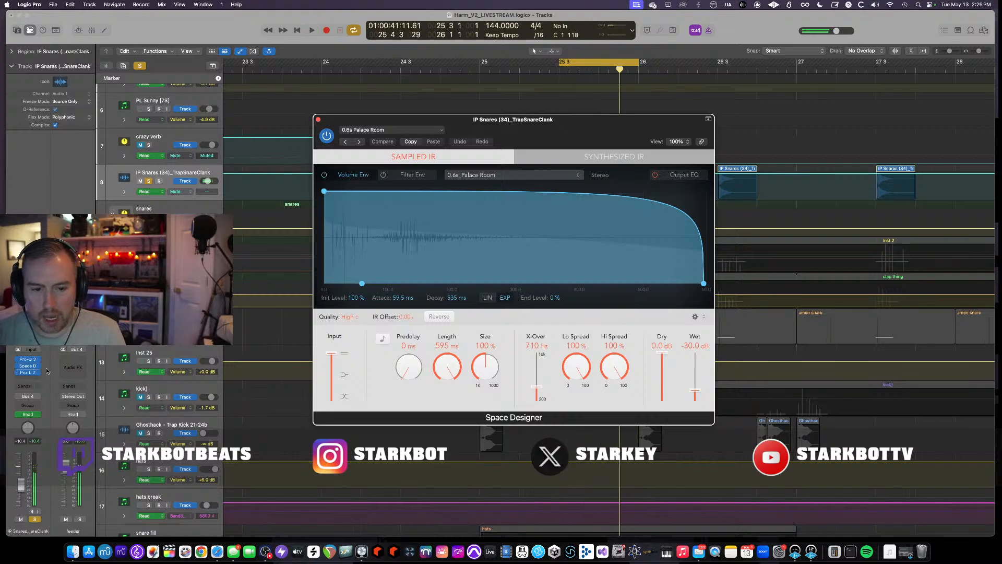
click(28, 372)
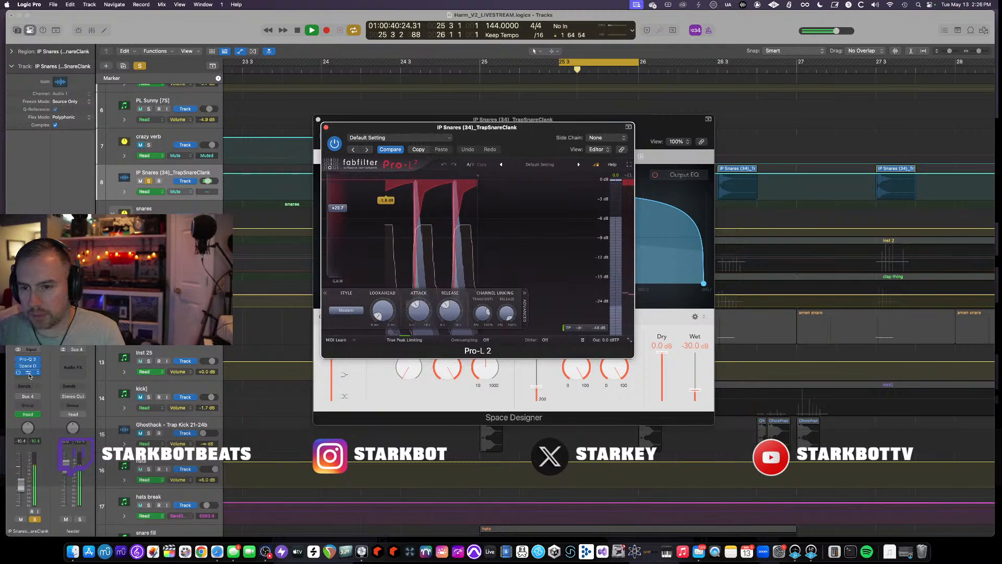
key(space)
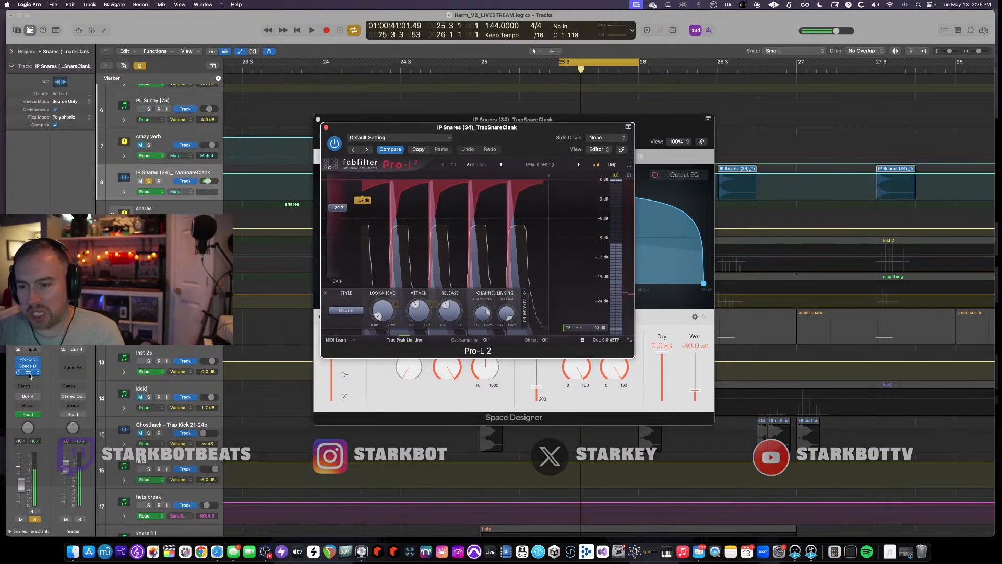
click(325, 127)
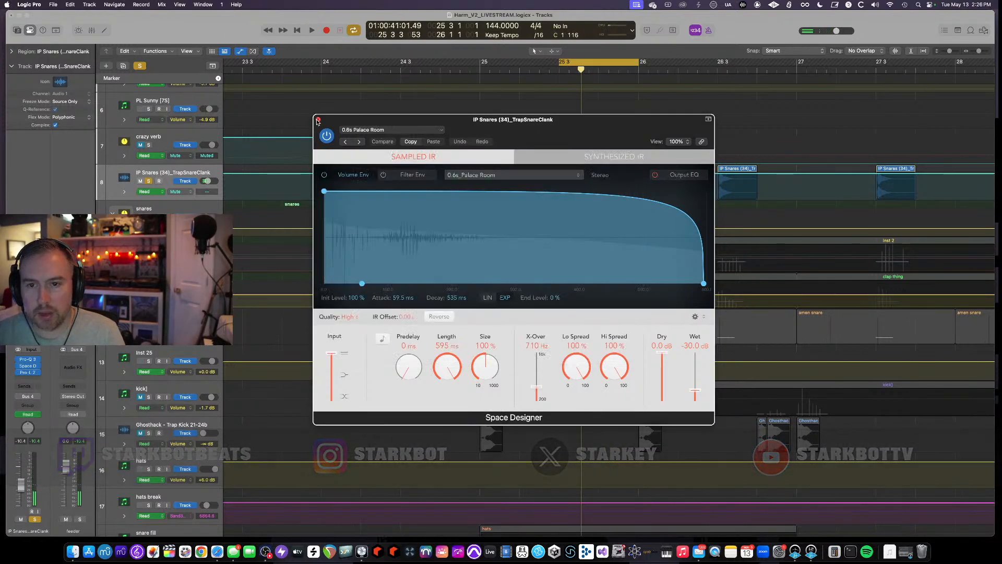
click(318, 120)
- Solo the snares, clap thing and snare tracks one after another and audition each during playback
click(149, 216)
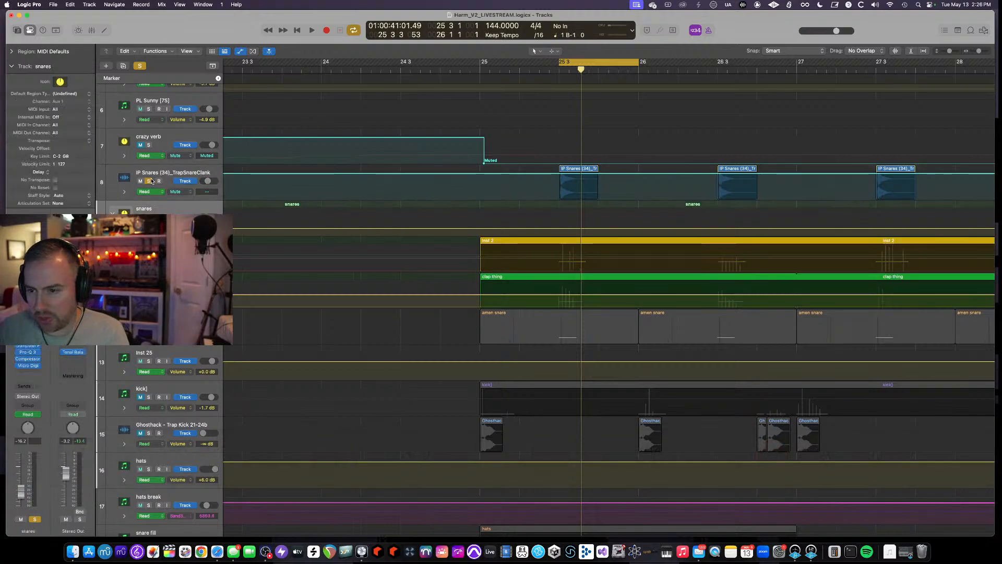
key(space)
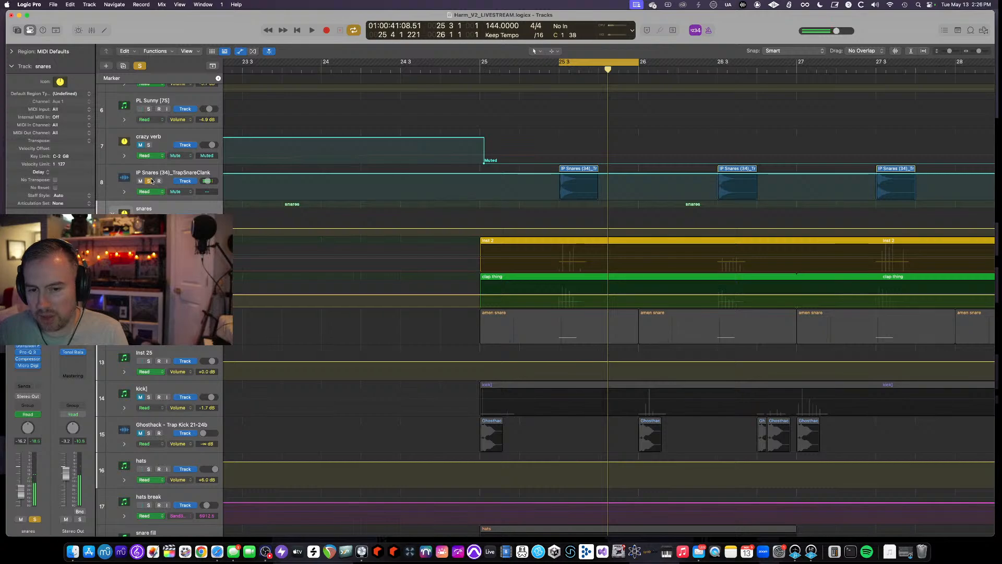
click(148, 181)
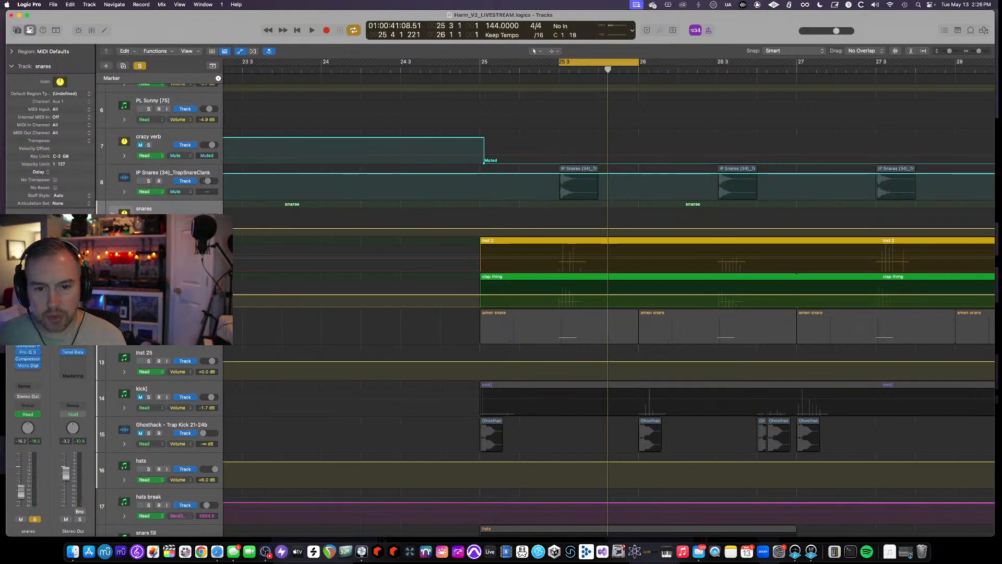
click(149, 217)
click(149, 253)
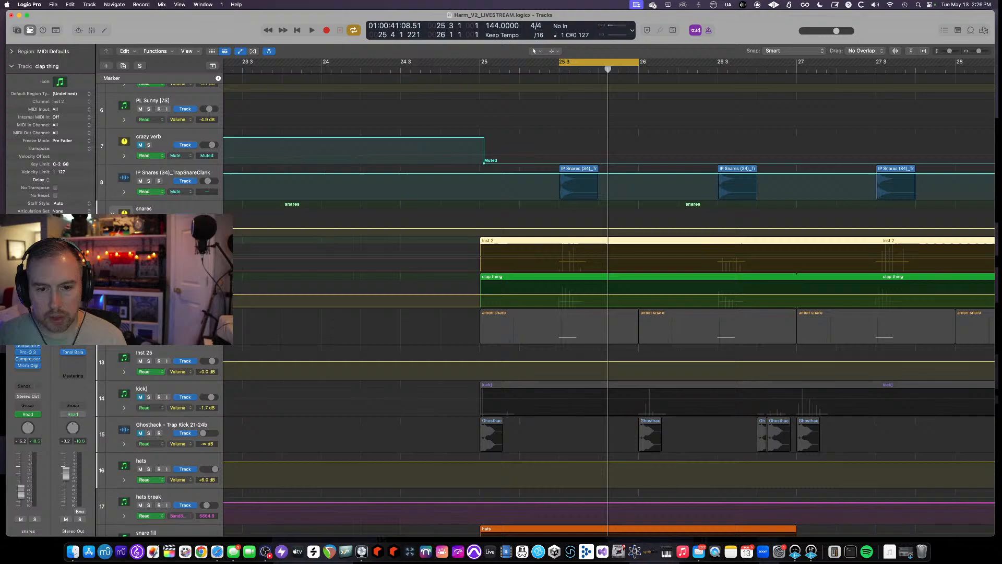
click(151, 210)
click(152, 246)
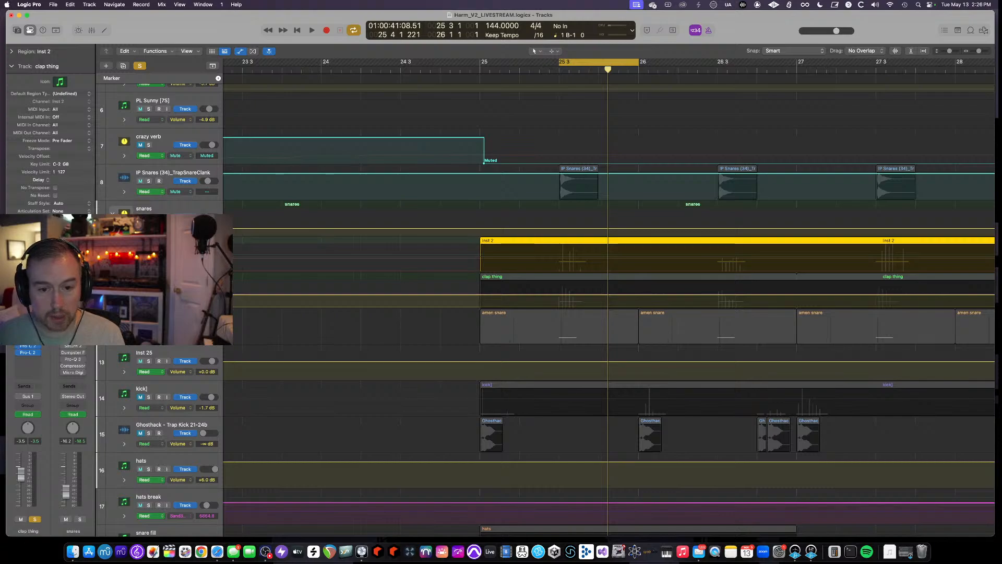
click(152, 281)
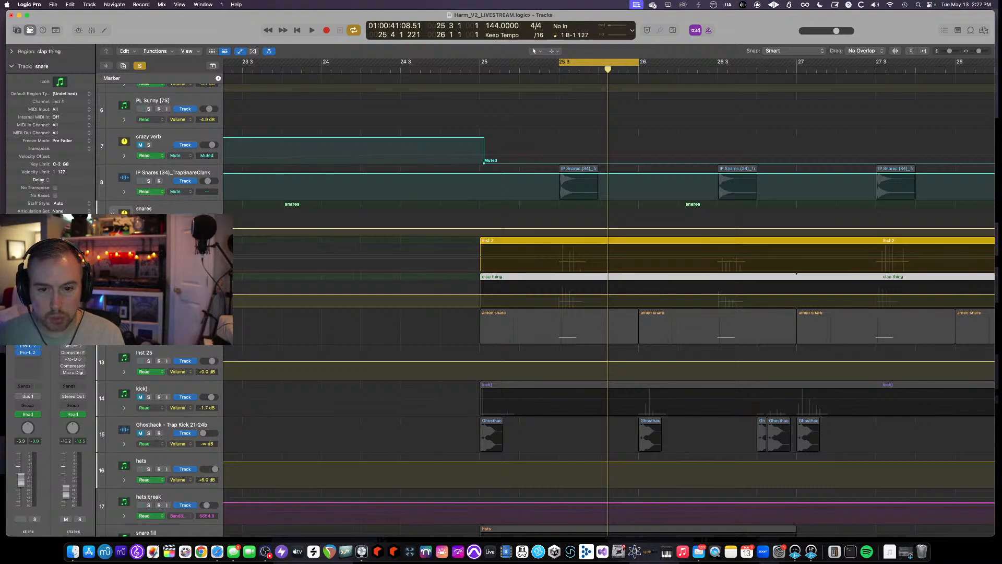
key(space)
click(152, 246)
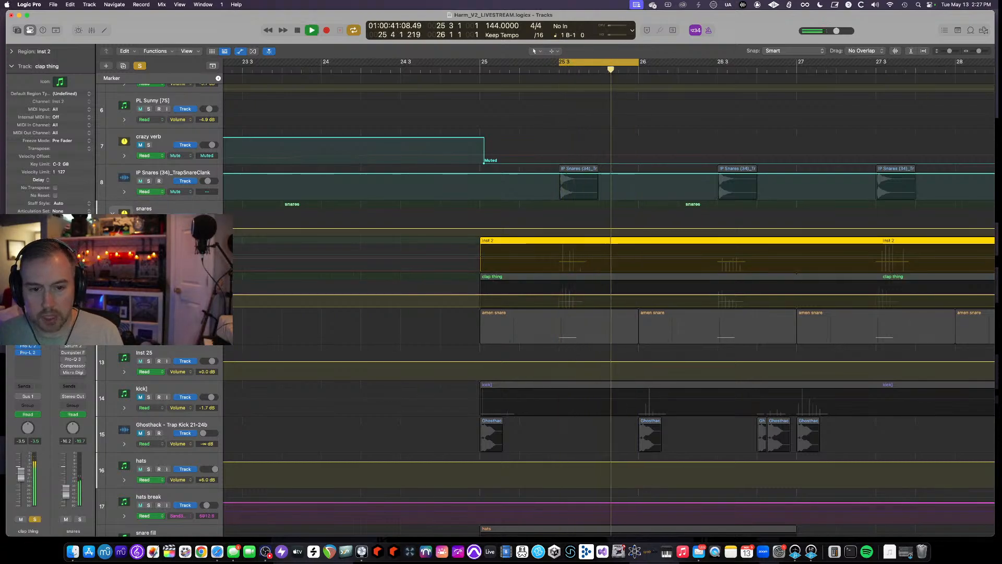
- Open the Atlas, Pro-C 2 and Pro-L 2 plugins on the clap thing track, audition playback, and close them
click(27, 319)
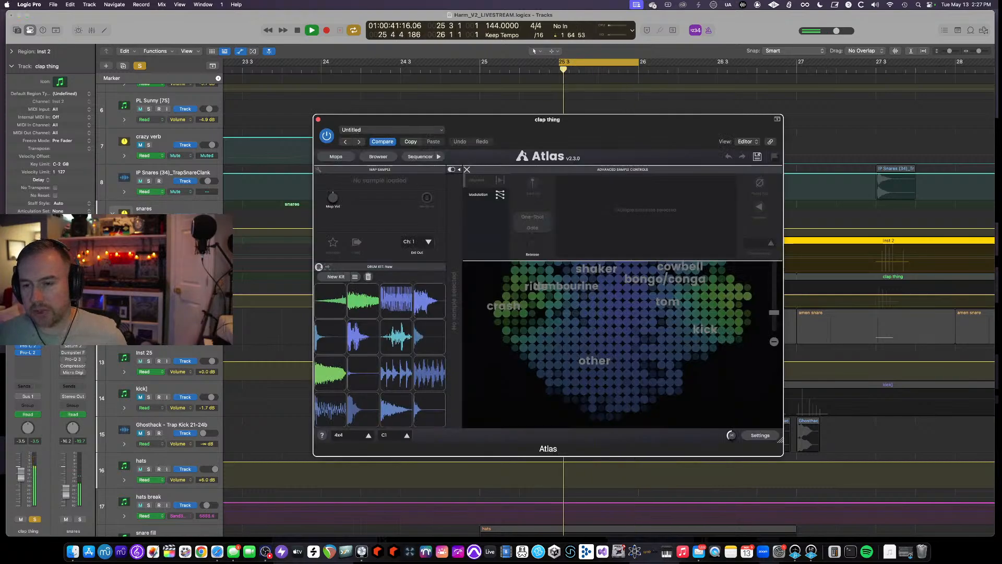
key(space)
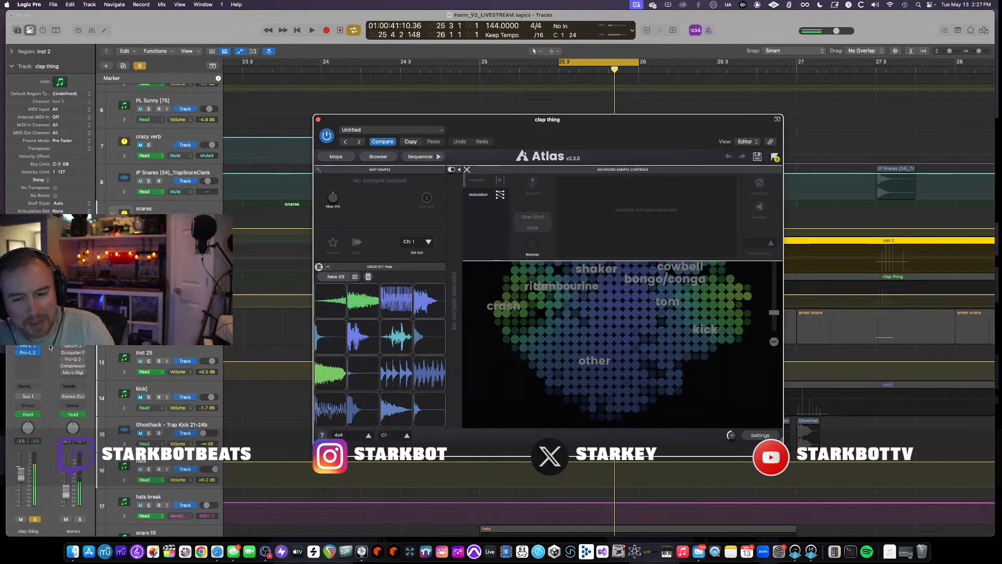
click(19, 354)
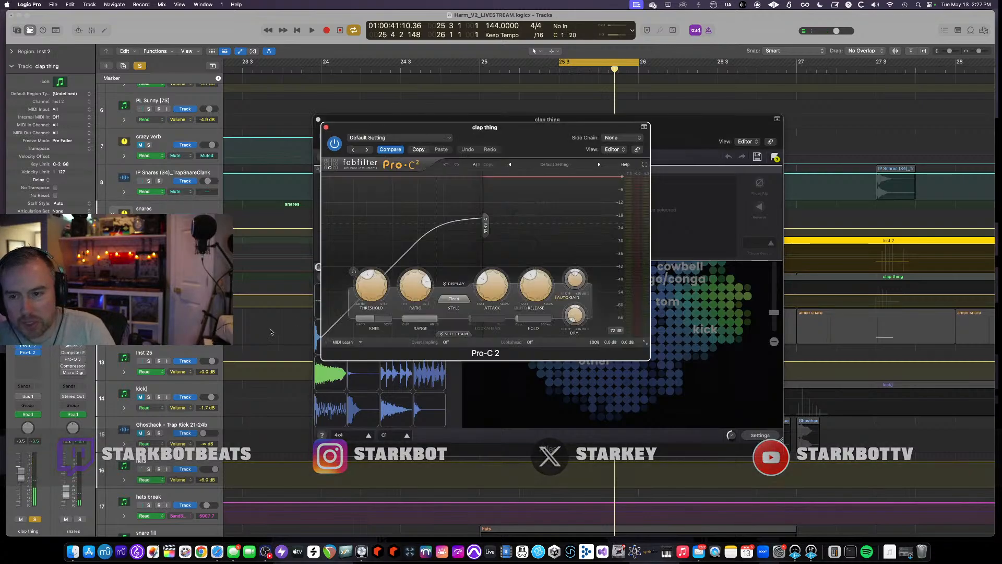
key(space)
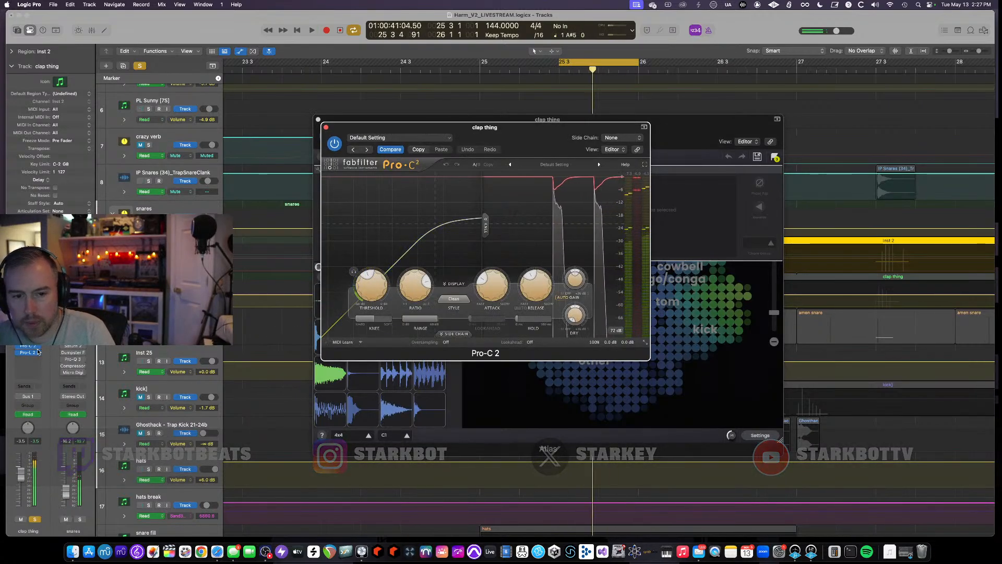
click(29, 353)
key(space)
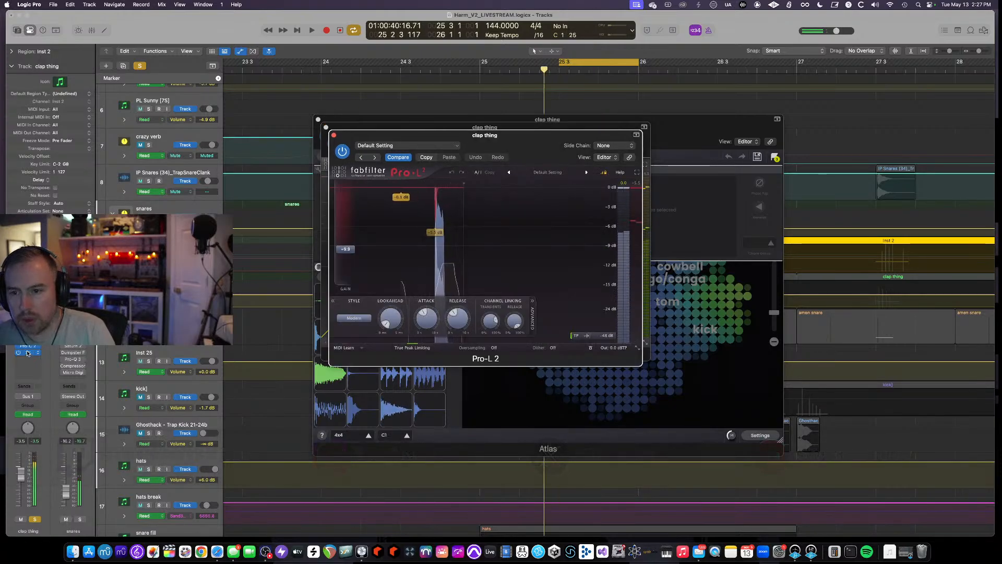
click(326, 128)
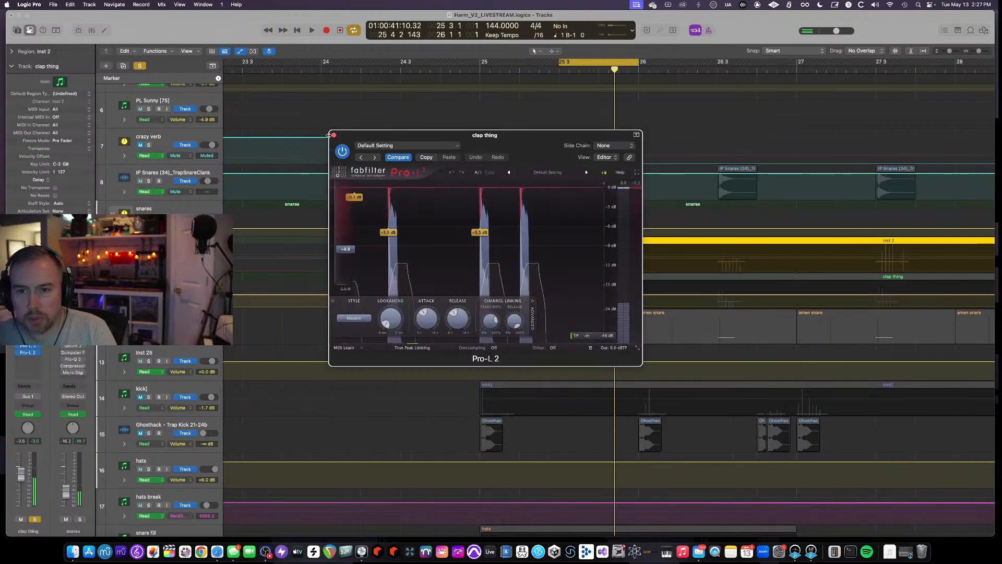
click(334, 136)
- Solo the snare track, then switch the solo to the snares track and audition playback
click(162, 281)
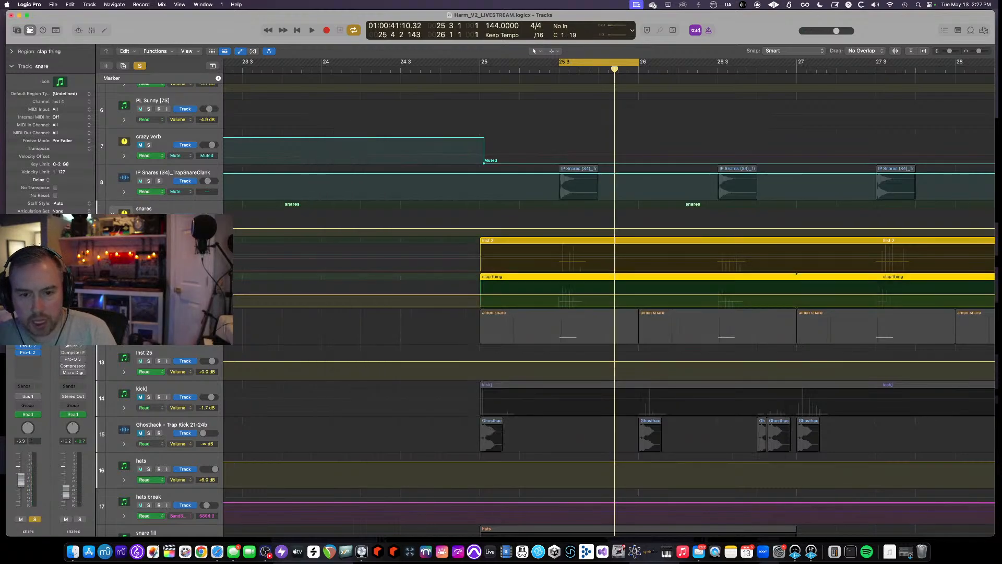
key(space)
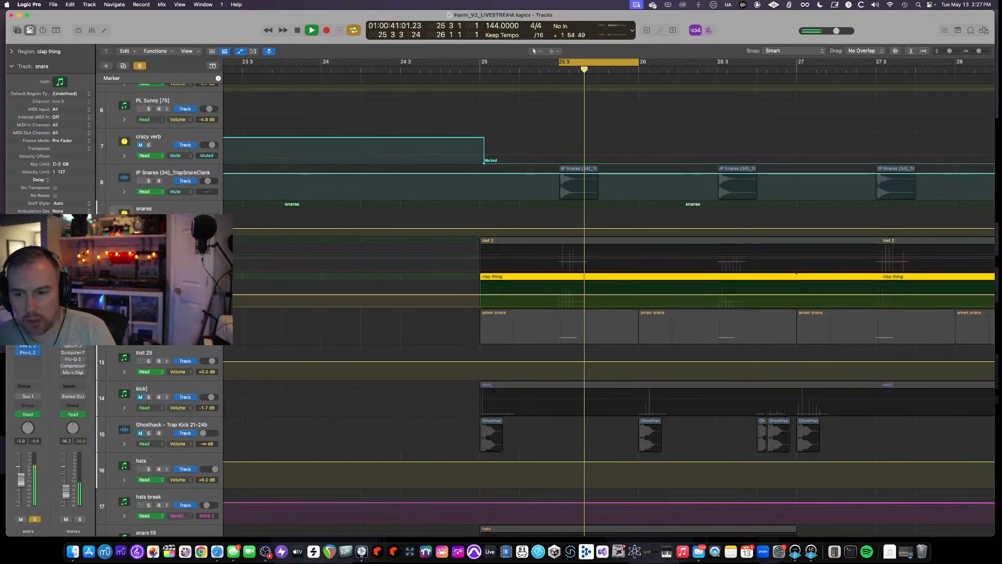
key(space)
key(s)
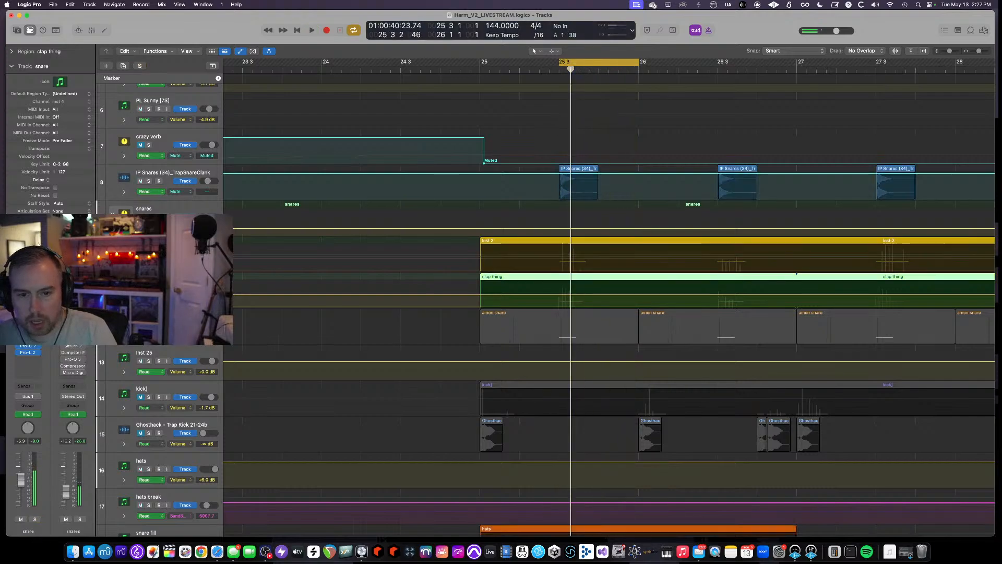
click(154, 209)
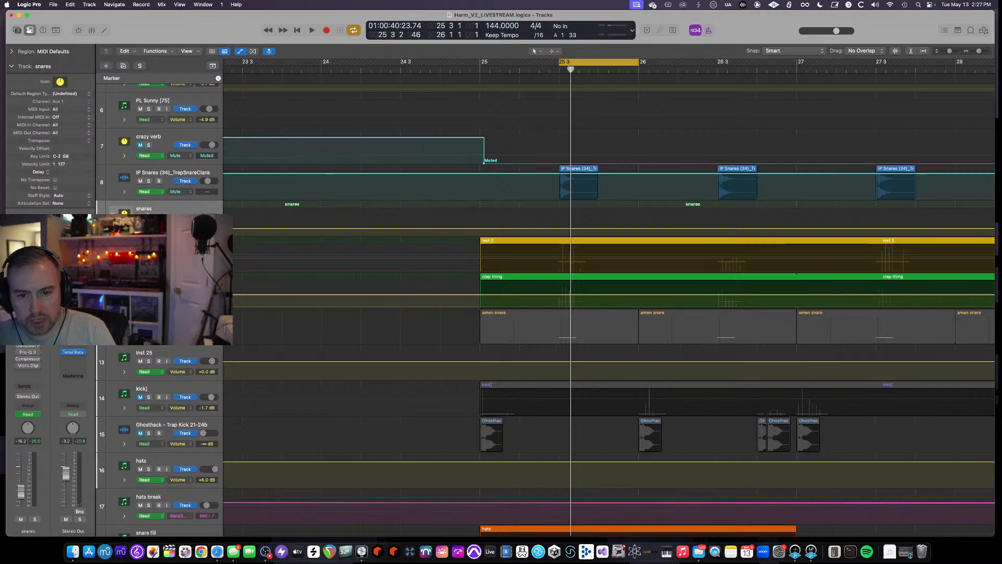
key(s)
key(space)
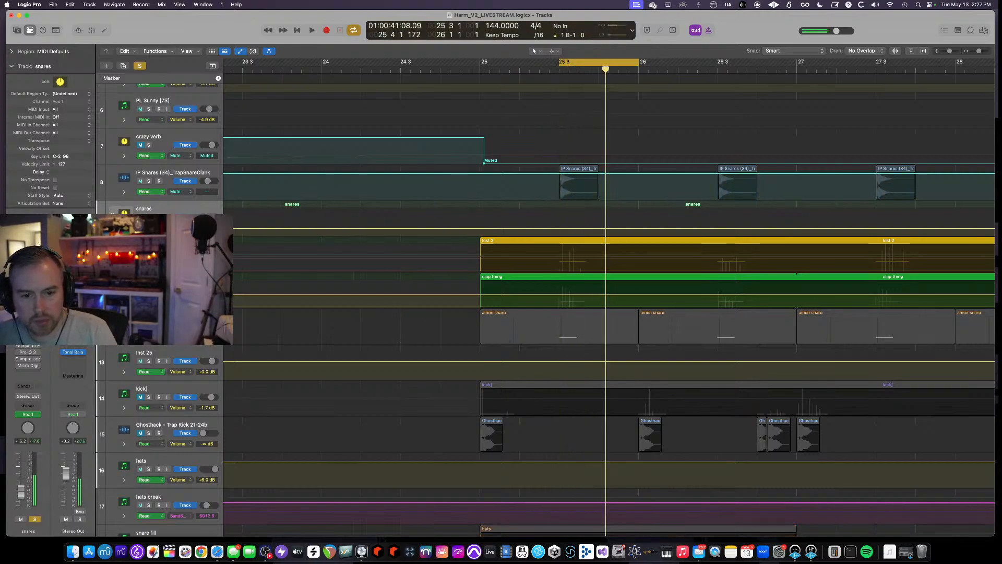
- Open the Saturn 2 plugin on the snares track and audition playback while toggling it off and back on
key(v)
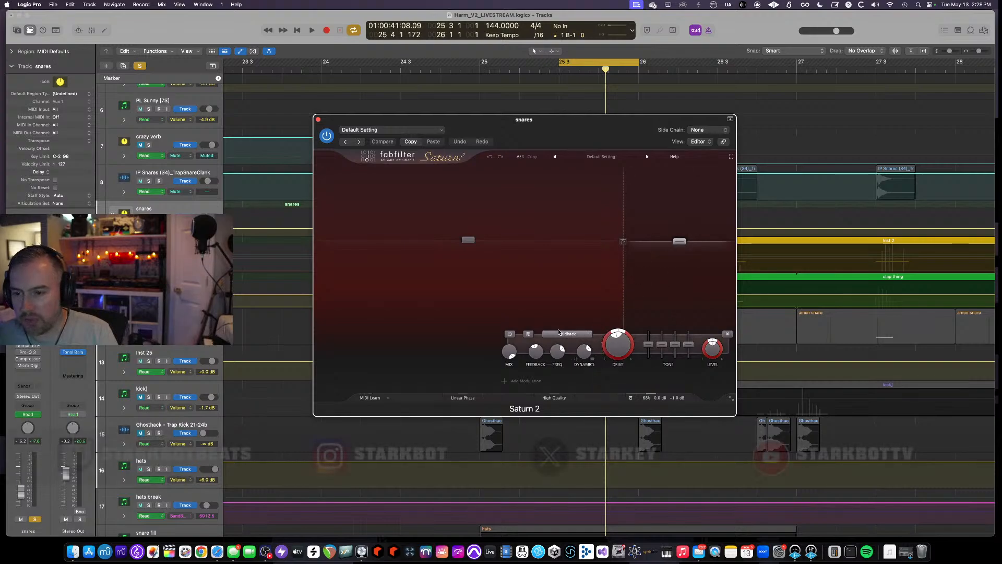
key(space)
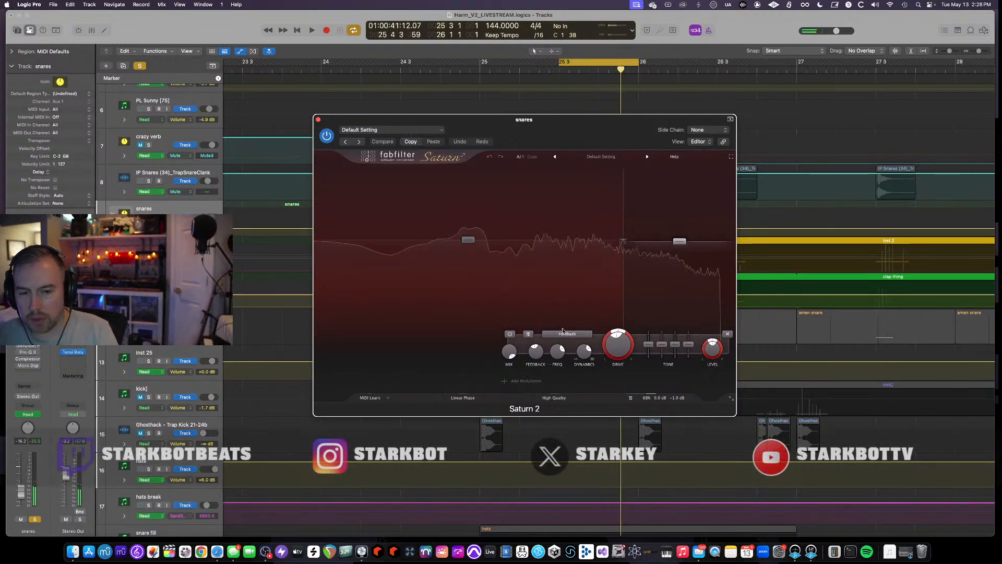
key(space)
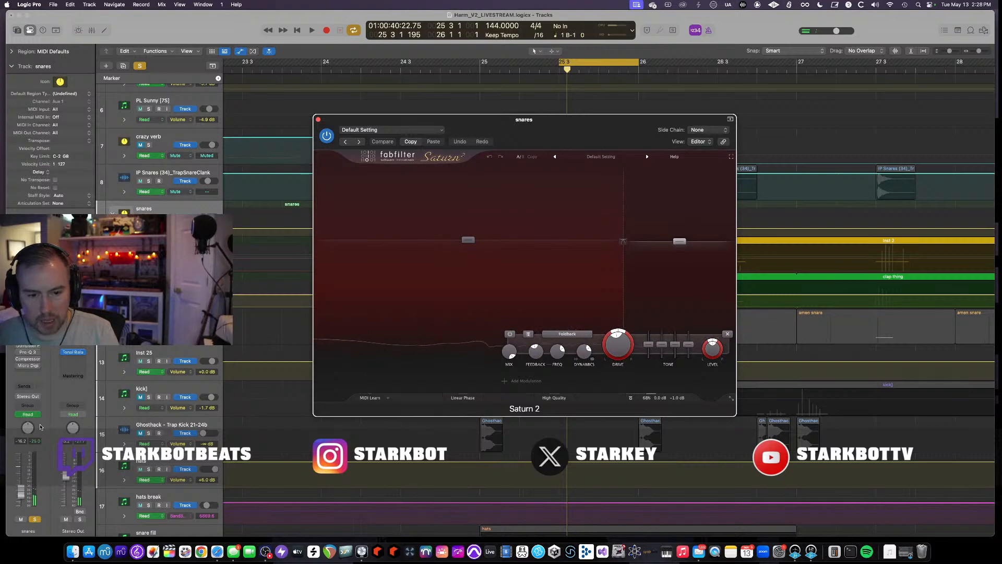
key(space)
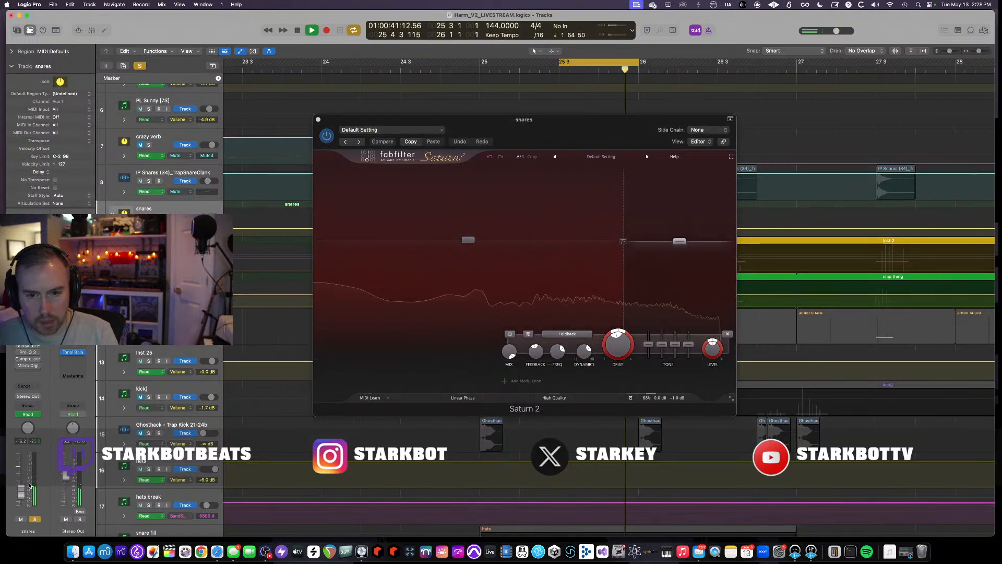
key(super+Up)
key(super+Down)
key(space)
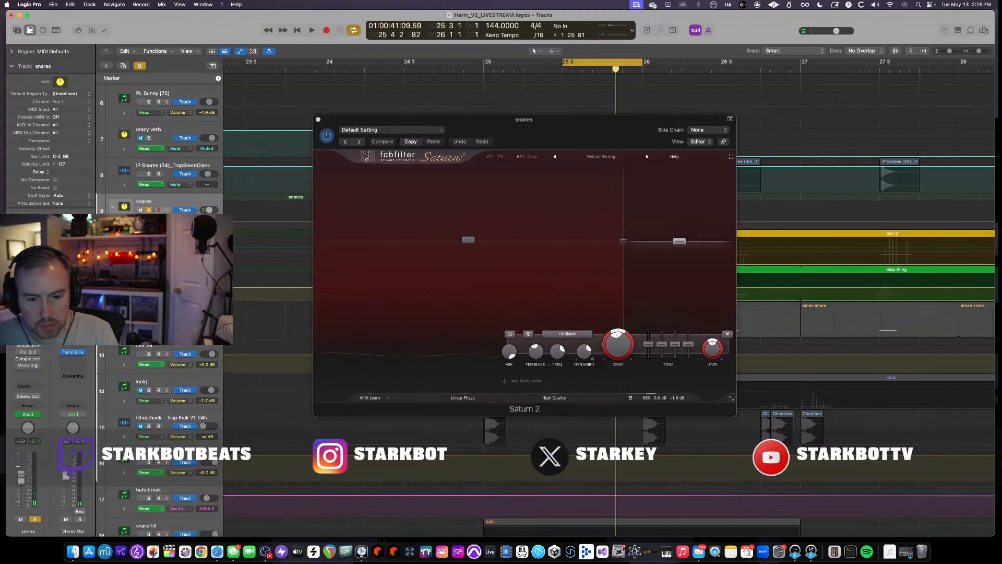
key(space)
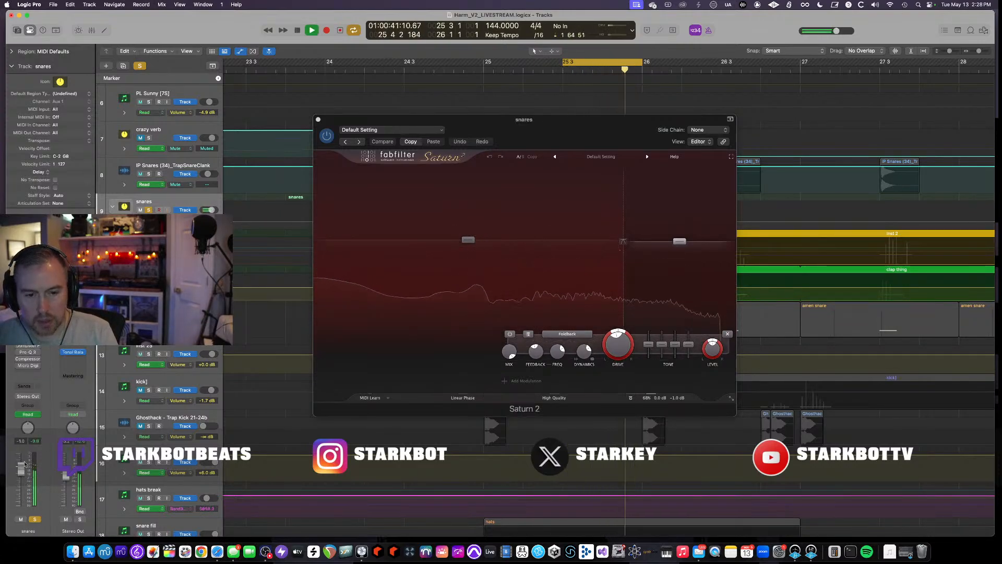
click(19, 339)
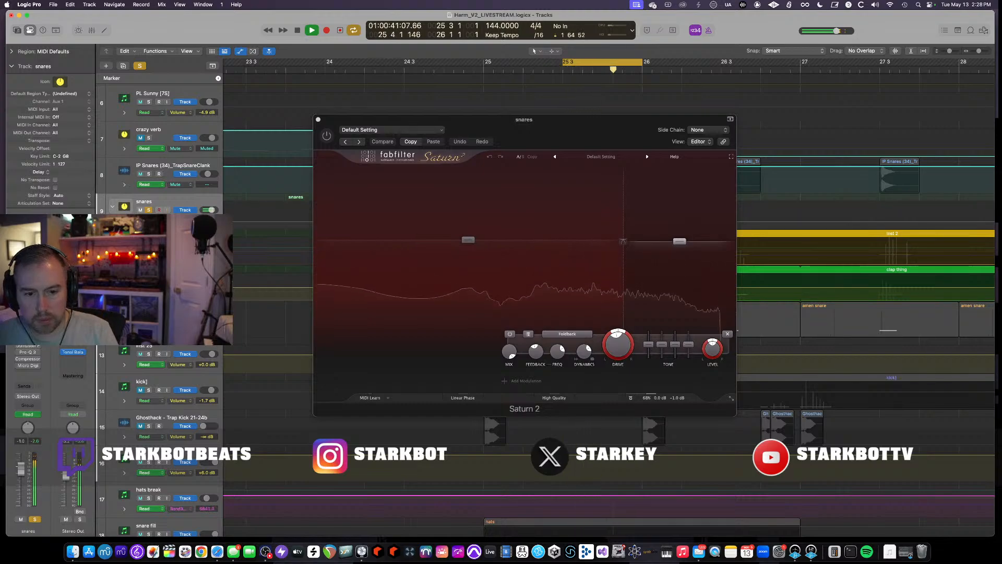
click(19, 339)
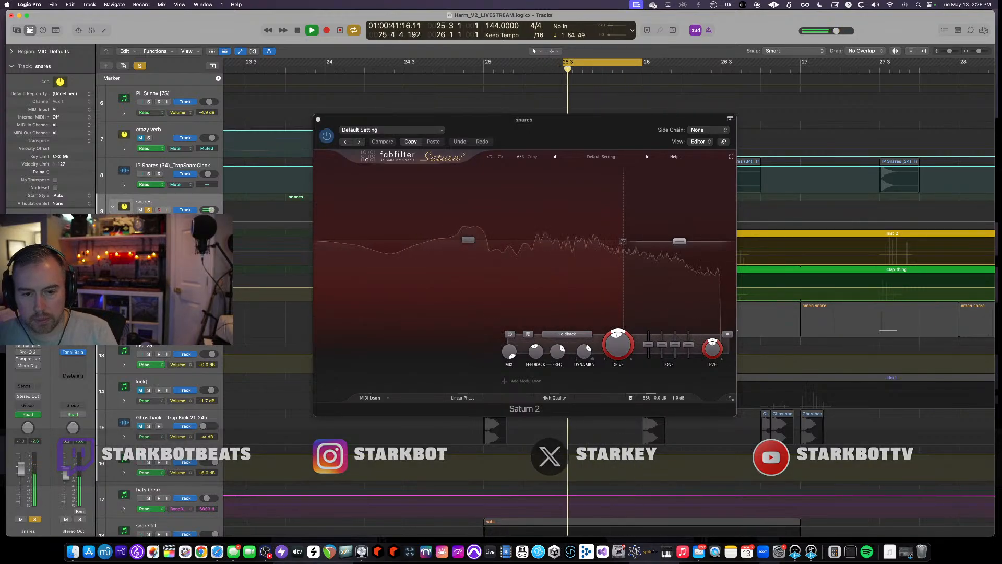
key(space)
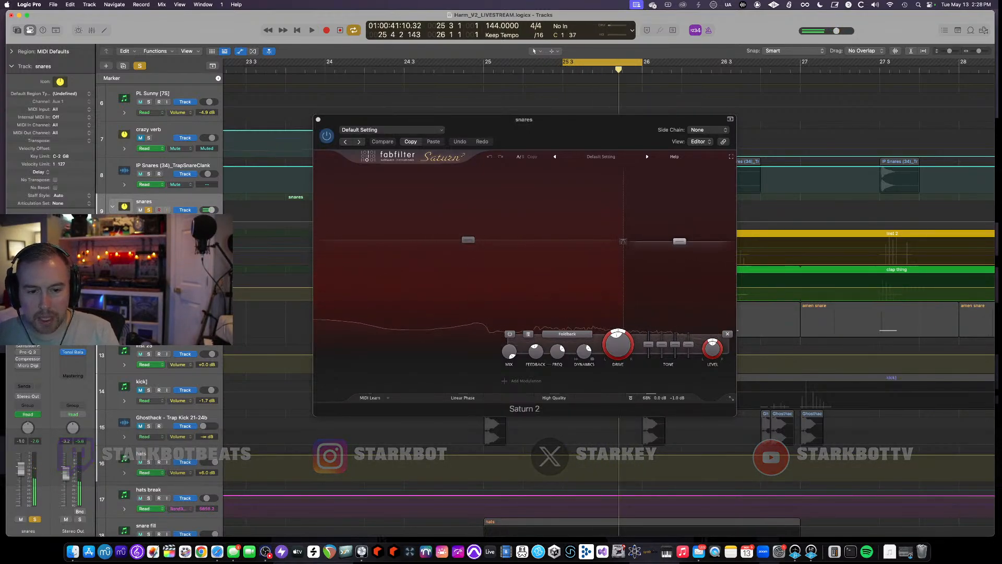
key(super+Up)
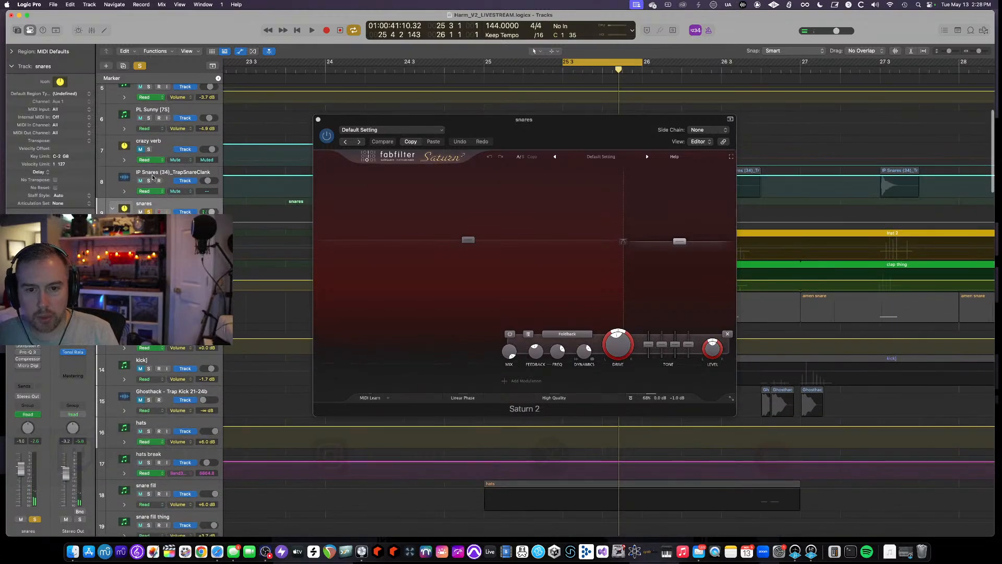
- Solo the IP Snares track too, open the Dumpster Fire plugin on the snares track, and audition while toggling its power
click(149, 181)
key(space)
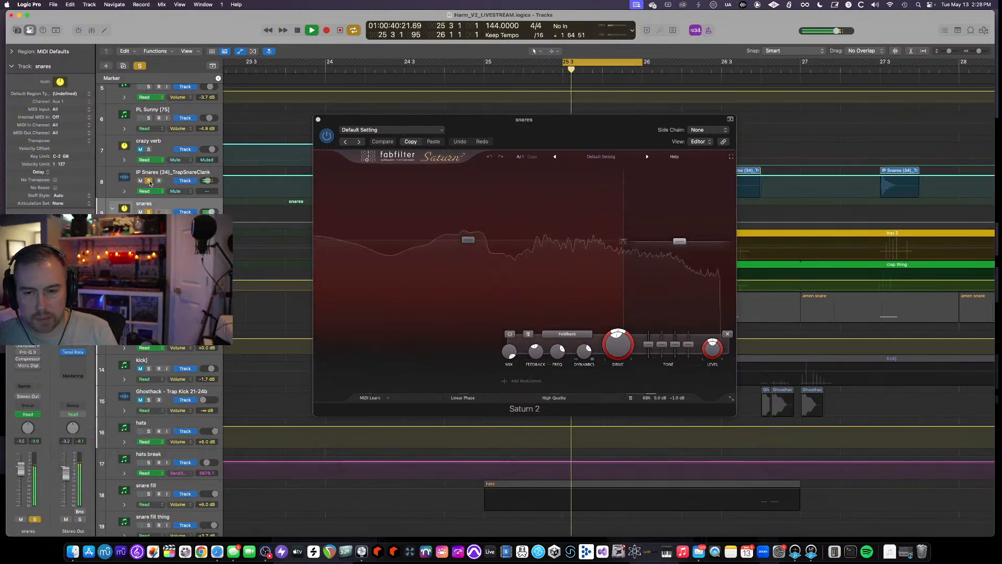
click(29, 347)
key(space)
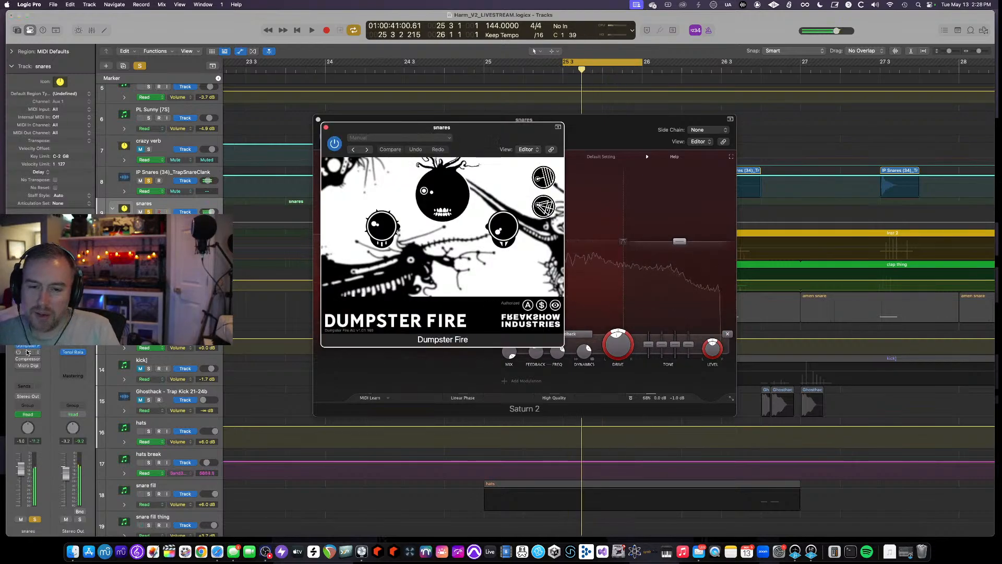
key(space)
click(335, 144)
key(space)
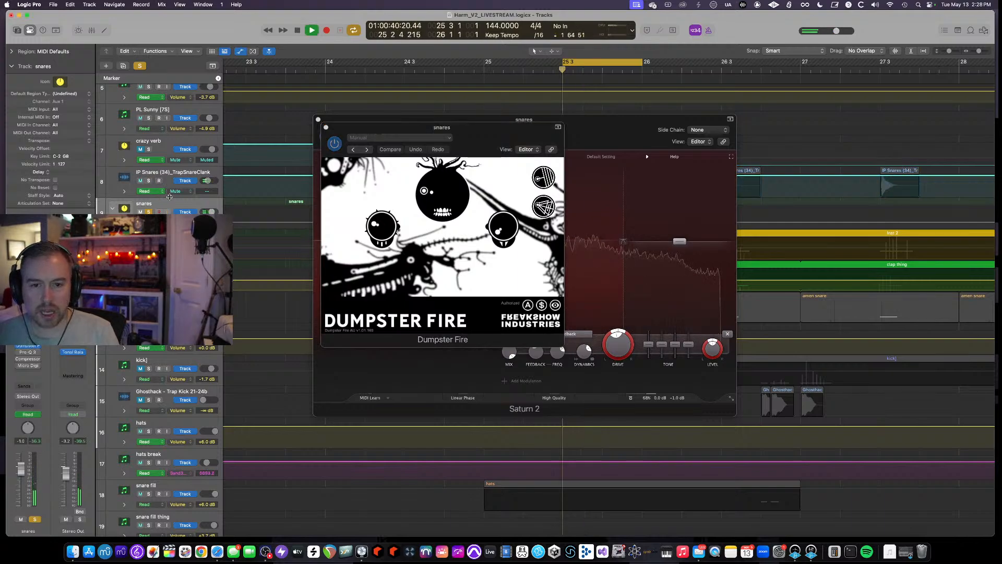
- Toggle the Dumpster Fire plugin's power, then open the Pro-Q 3 plugin on the snares track and audition playback
click(334, 144)
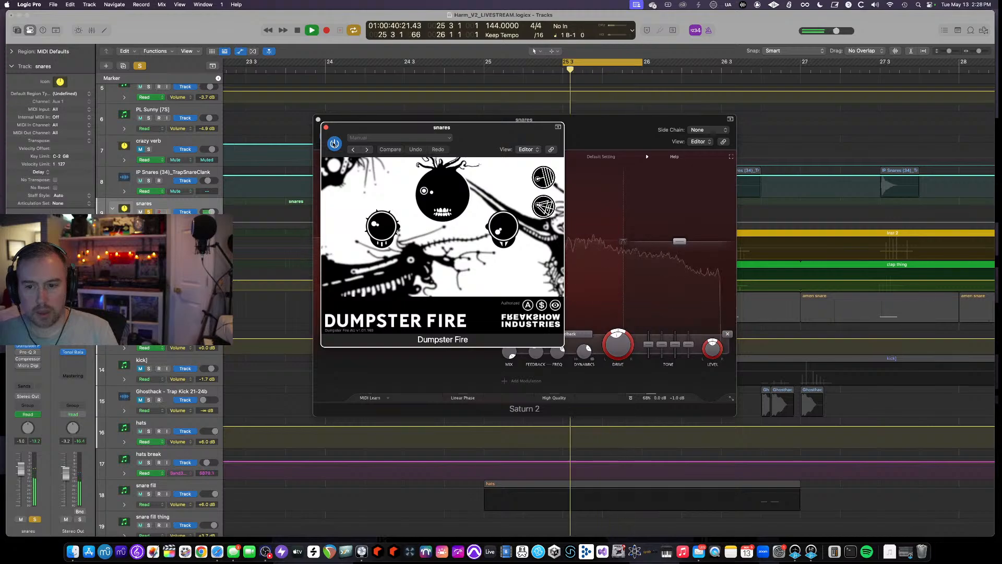
key(space)
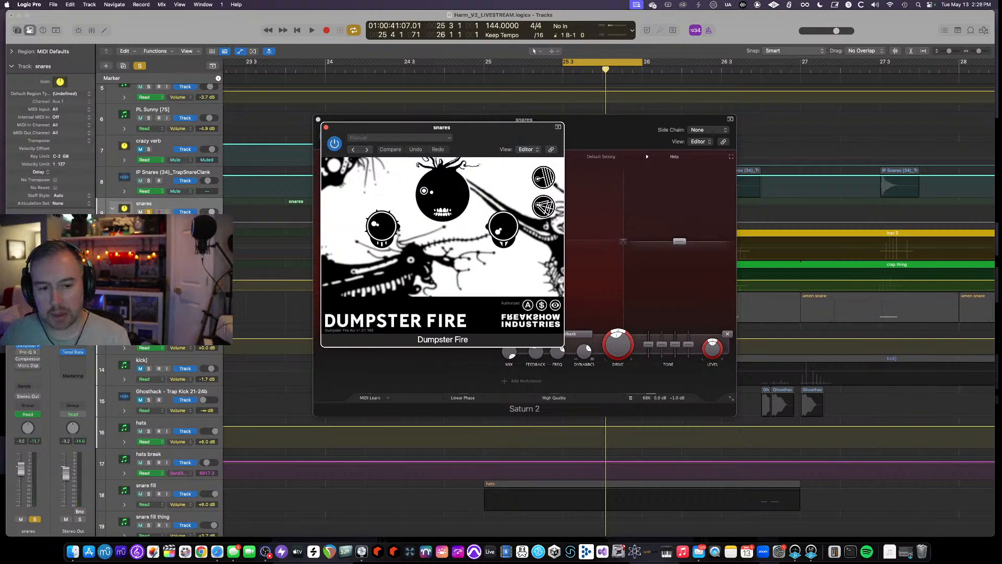
click(28, 354)
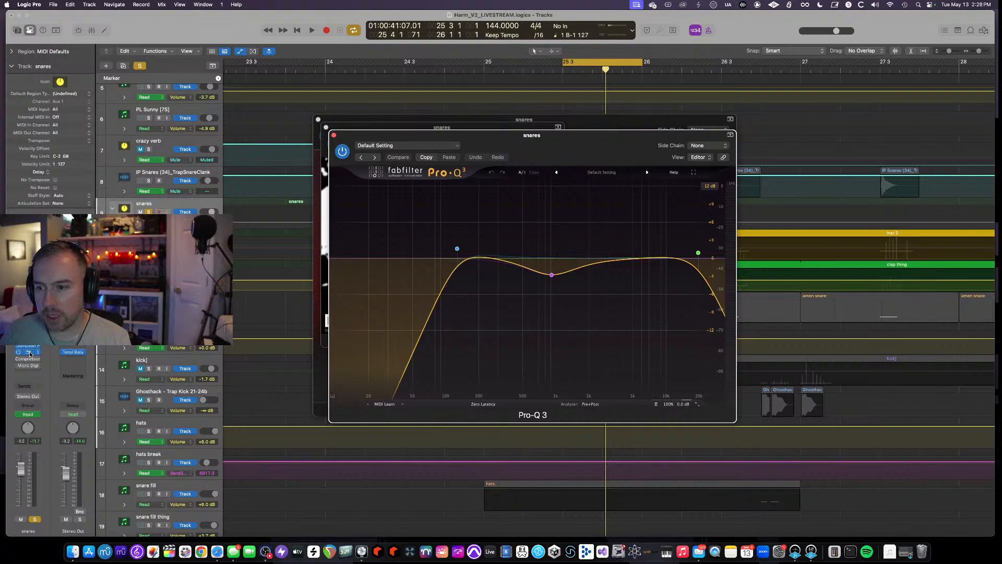
key(space)
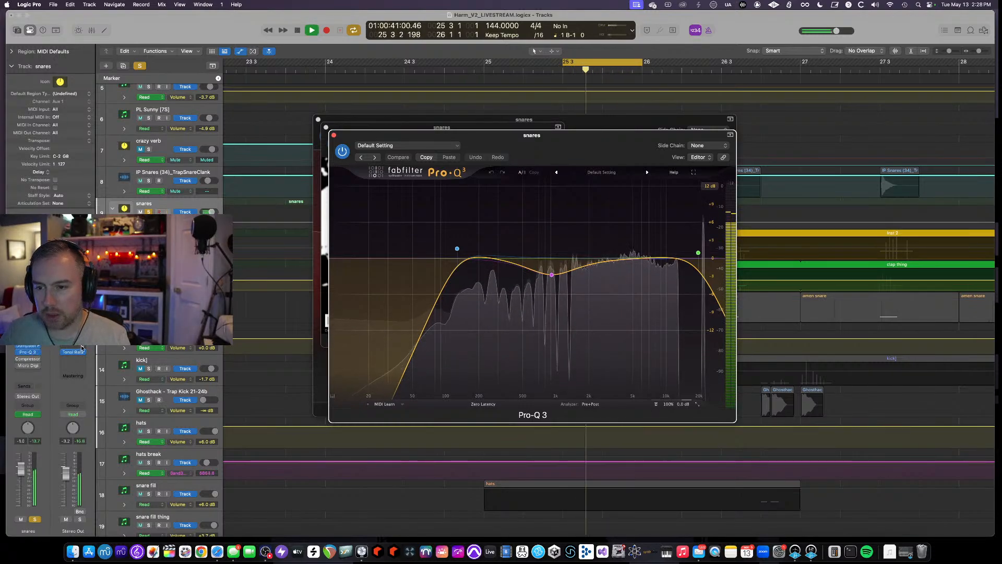
- Open the Compressor and Micro Digital Reverberator plugins on the snares track and audition playback
click(30, 360)
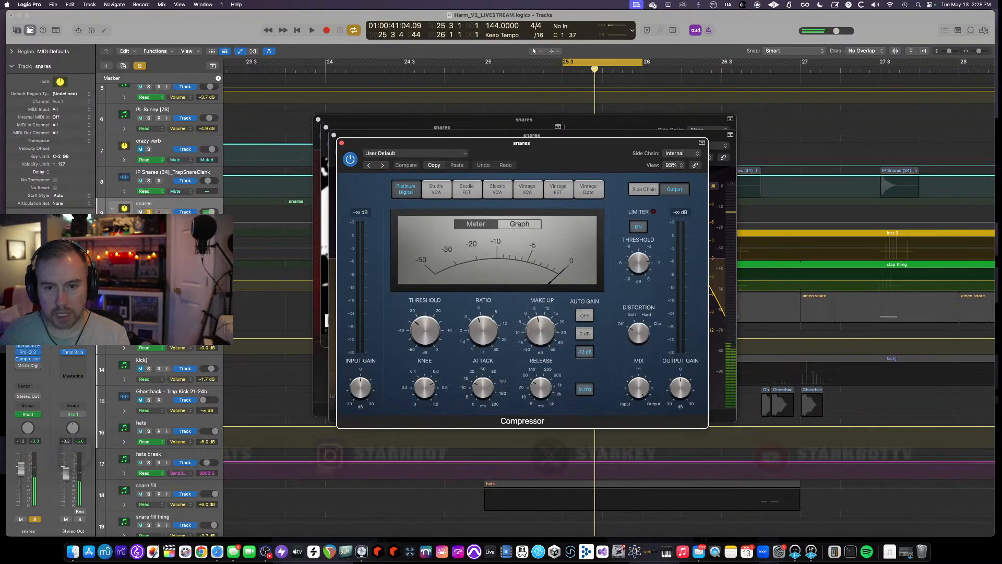
click(82, 386)
key(space)
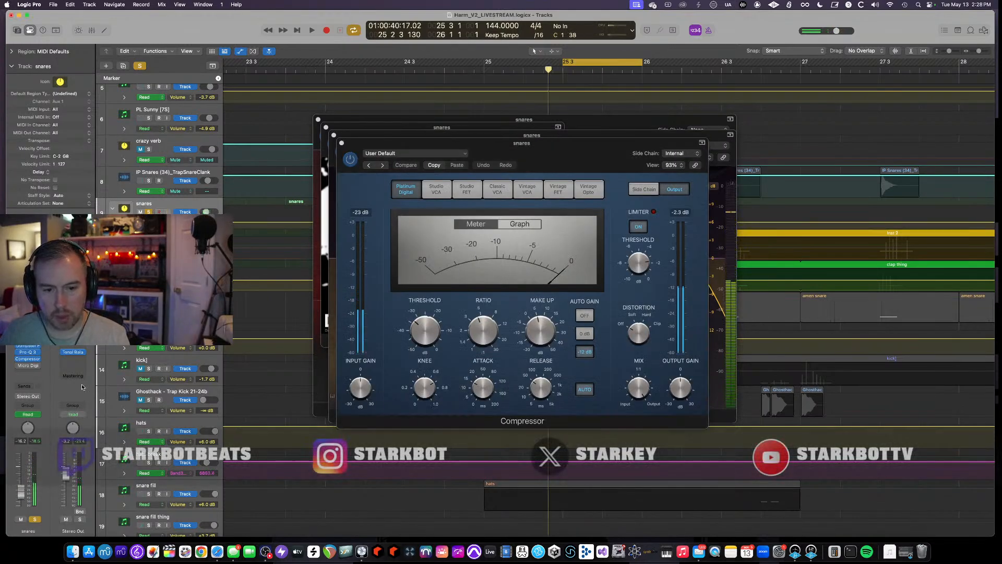
click(27, 366)
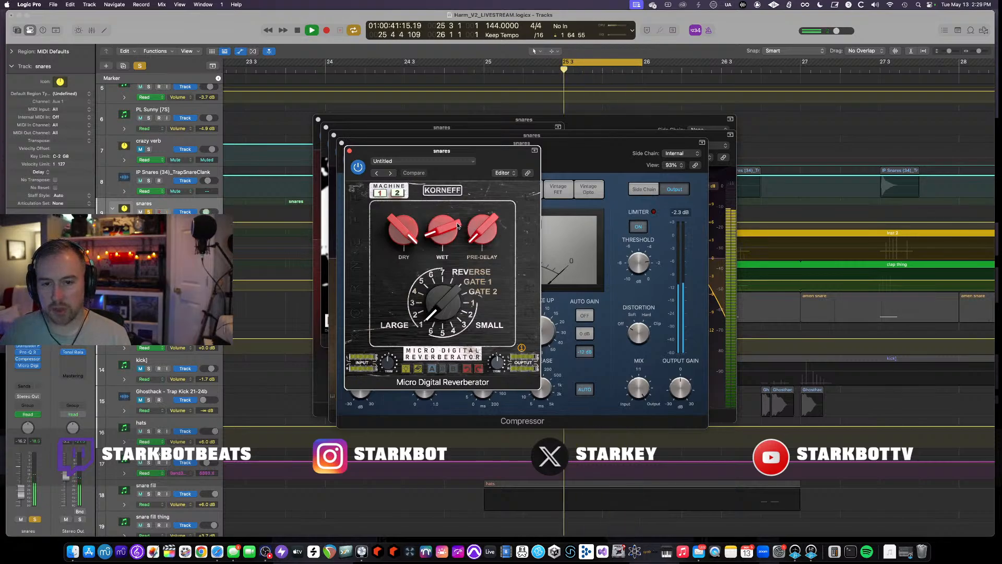
key(space)
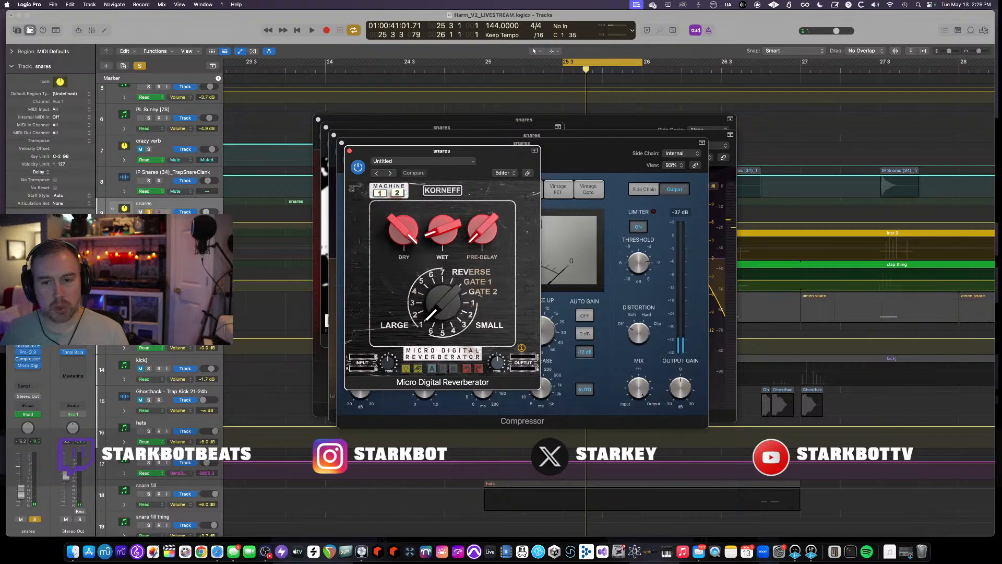
- Close all the open plugin windows of the snares track
click(342, 143)
click(334, 136)
click(326, 128)
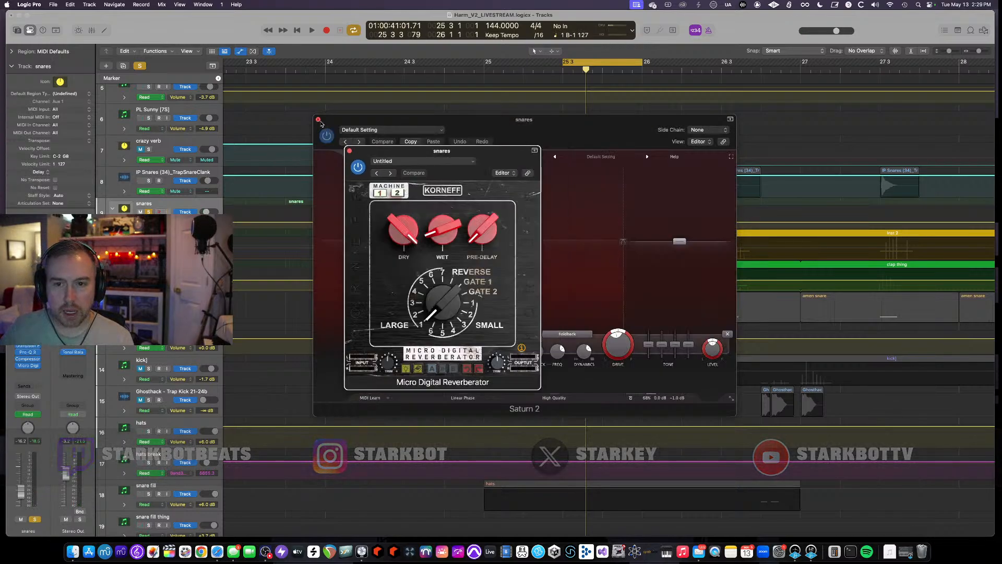
click(318, 119)
click(350, 151)
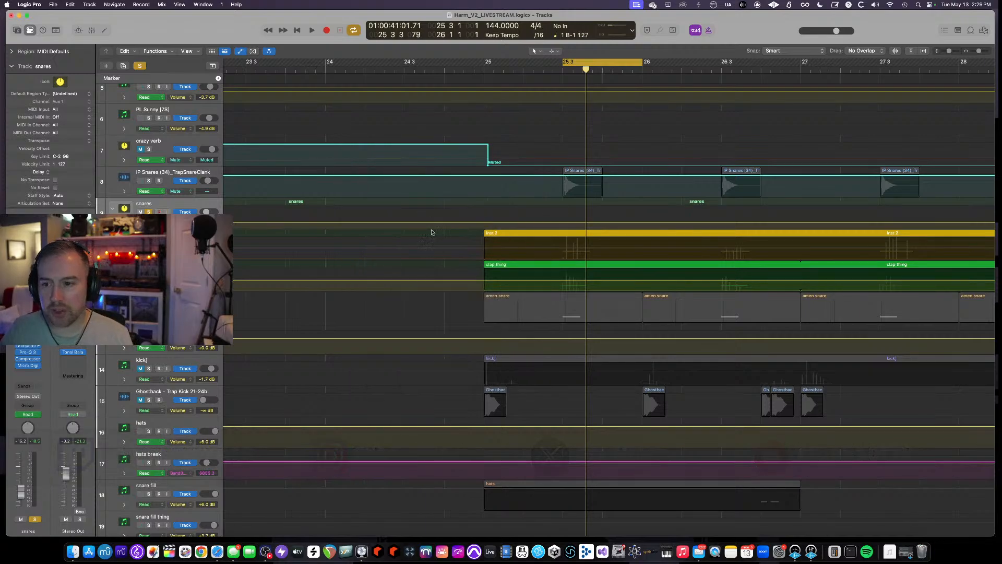
- Toggle solo on the IP Snares track and audition playback
key(a)
click(149, 178)
key(space)
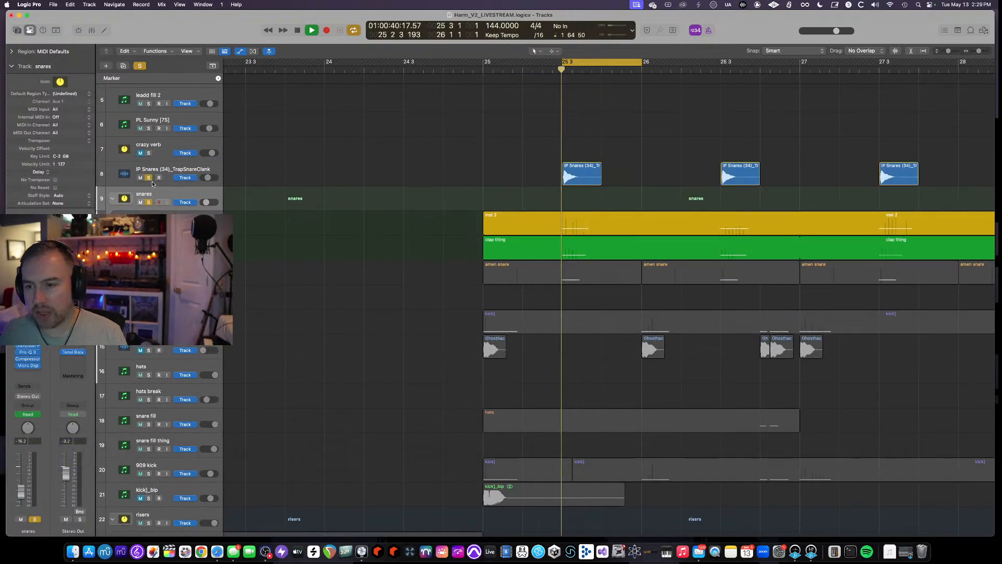
key(space)
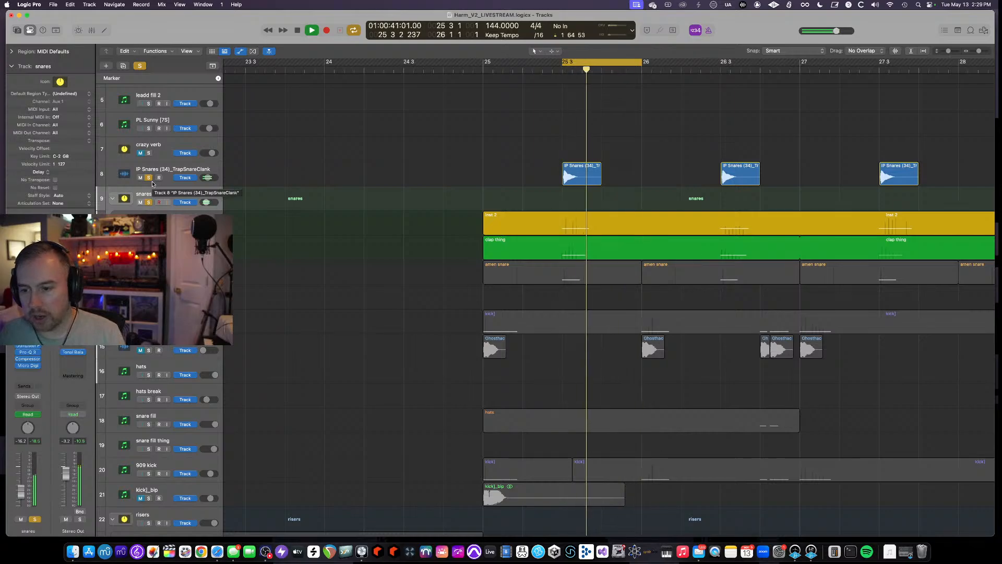
- Select the AirGunOperateShort track and unsolo the IP Snares and snares tracks
scroll(409, 270, down, 10)
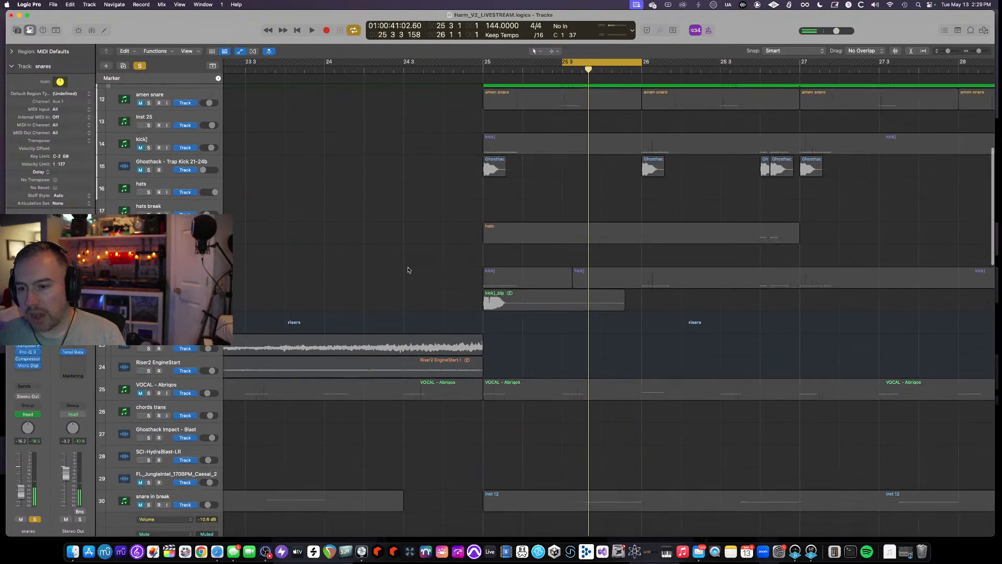
scroll(408, 270, down, 5)
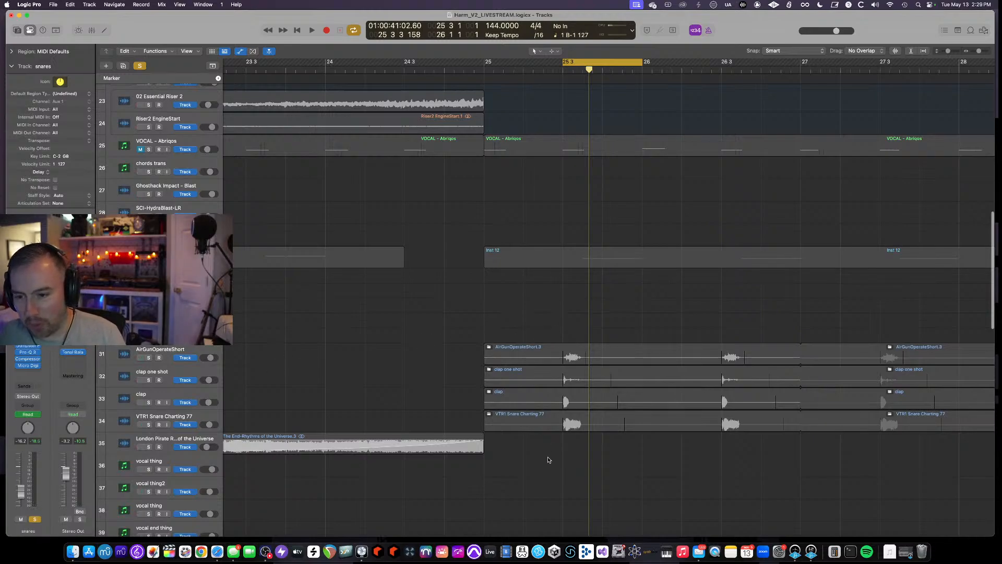
click(178, 354)
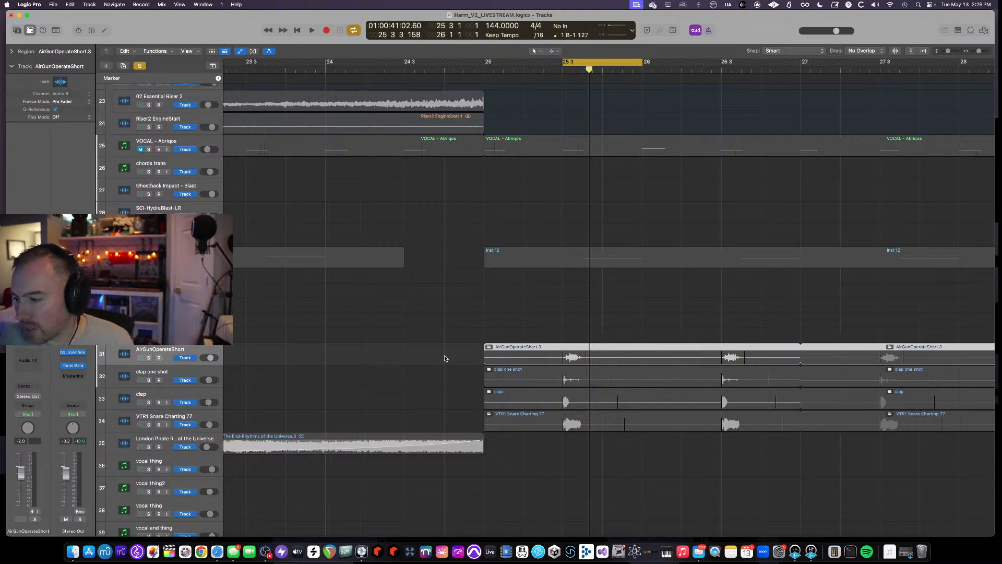
scroll(405, 377, up, 10)
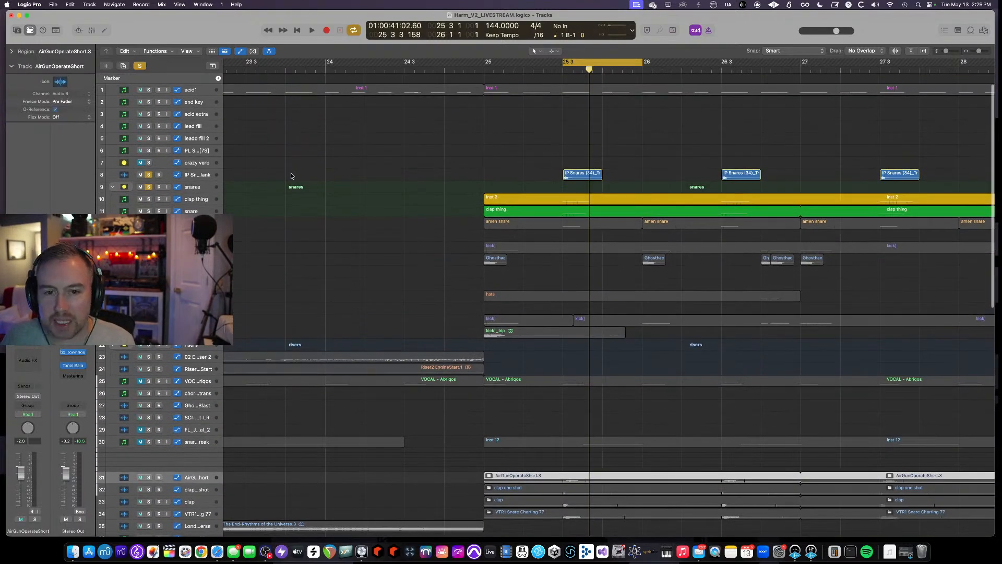
click(148, 174)
click(148, 187)
- Set the cycle range from bar 25 to 26 3 and audition playback
scroll(326, 218, up, 5)
key(a)
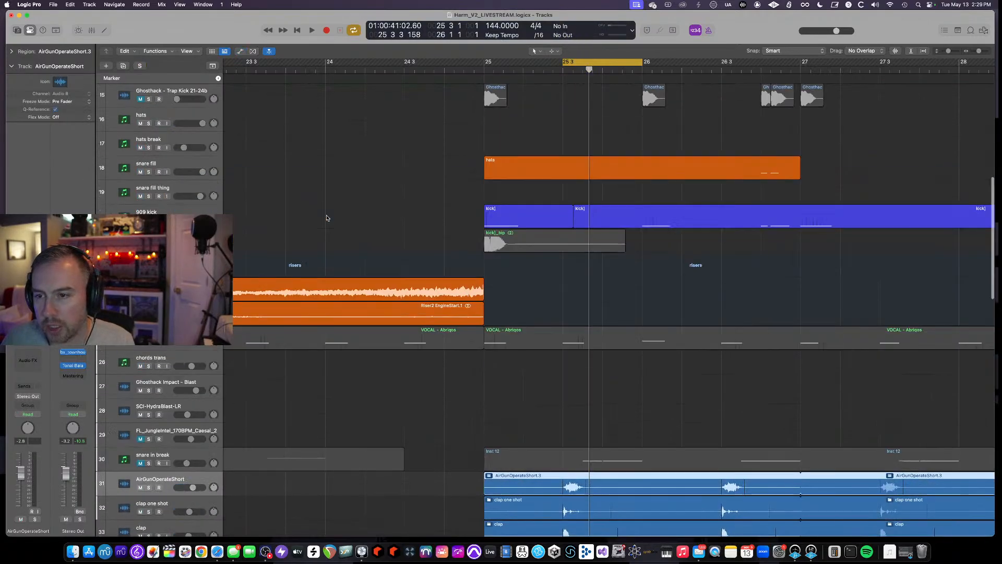
key(a)
key(a)
scroll(326, 218, up, 4)
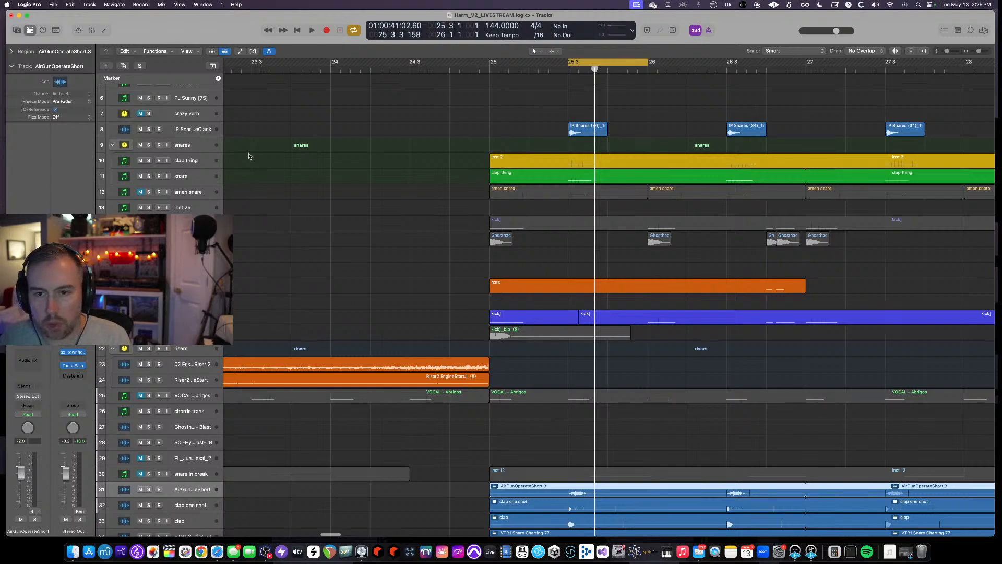
drag(491, 63, 729, 65)
key(space)
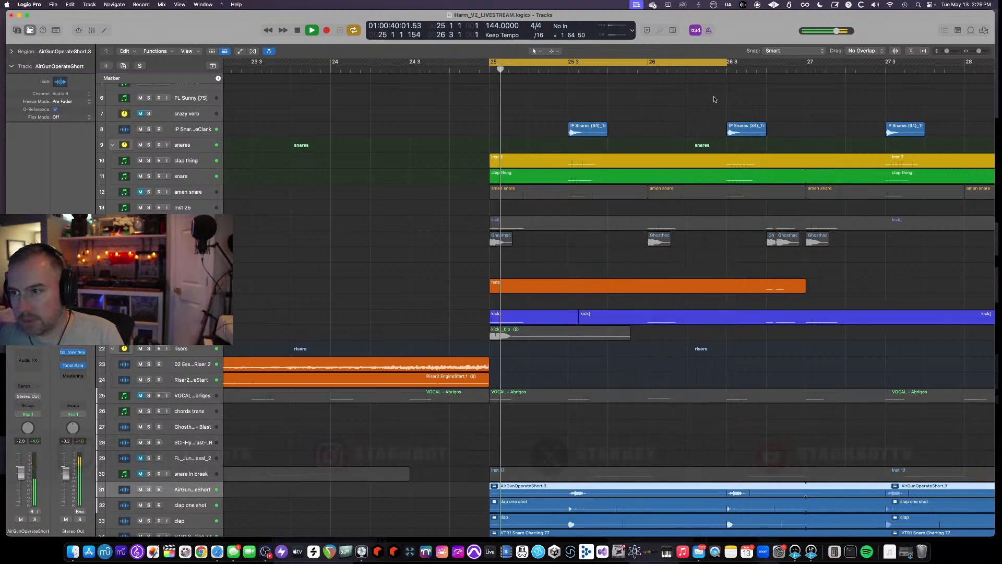
key(space)
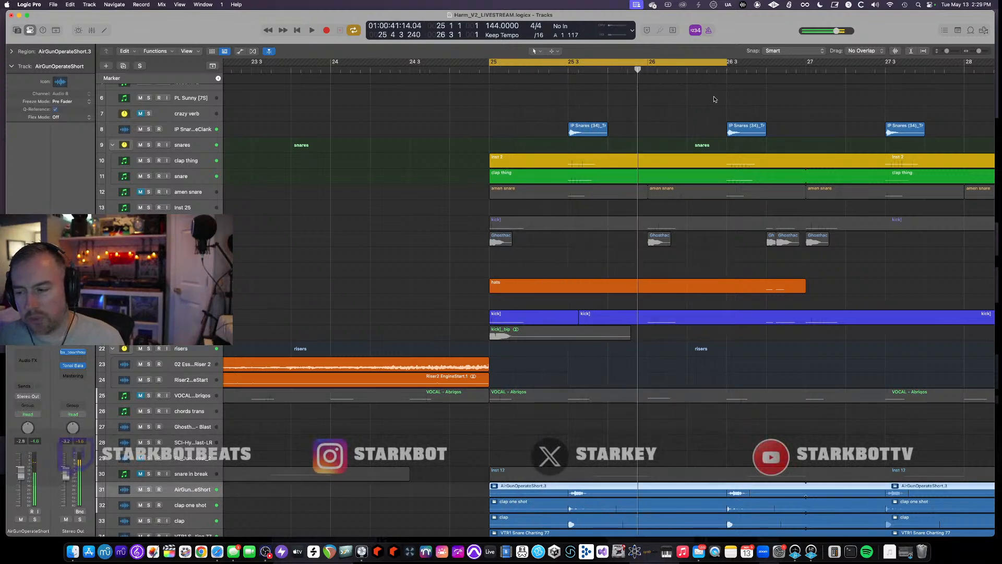
- Narrow the cycle range to 25 3 through 26, solo the AirGunOperateShort track and audition it
drag(575, 64, 647, 65)
scroll(587, 212, down, 3)
scroll(589, 214, down, 3)
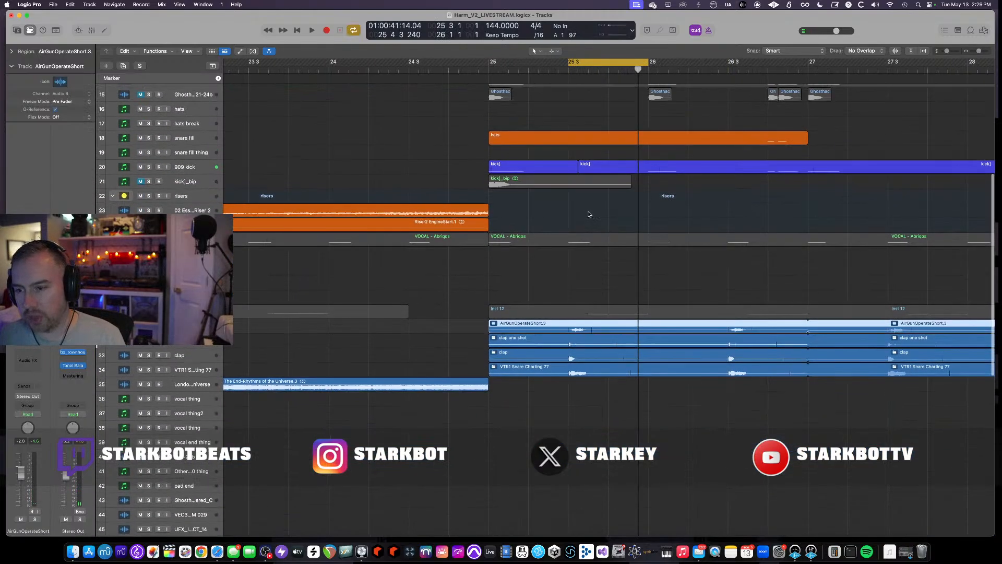
scroll(591, 215, up, 2)
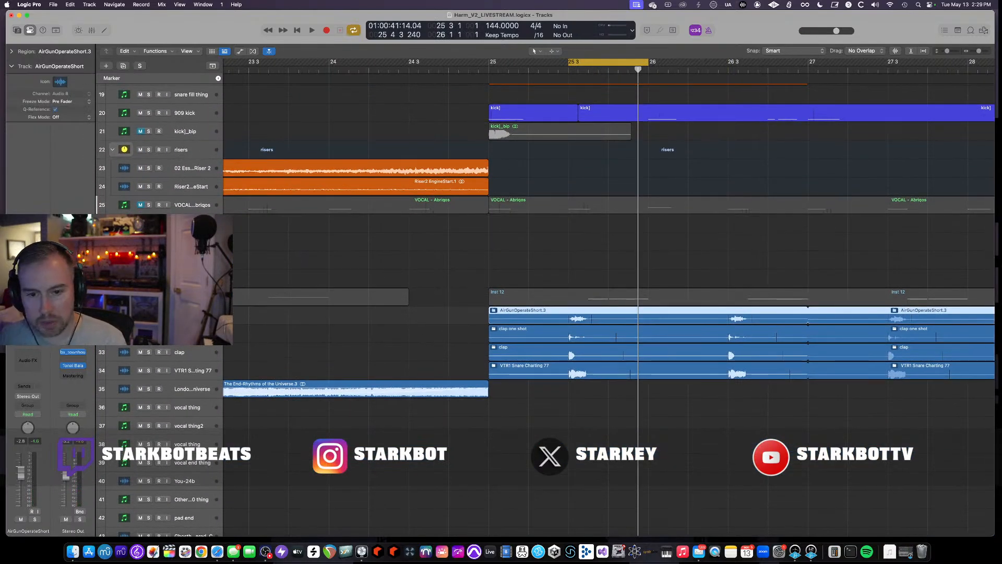
key(ctrl+s)
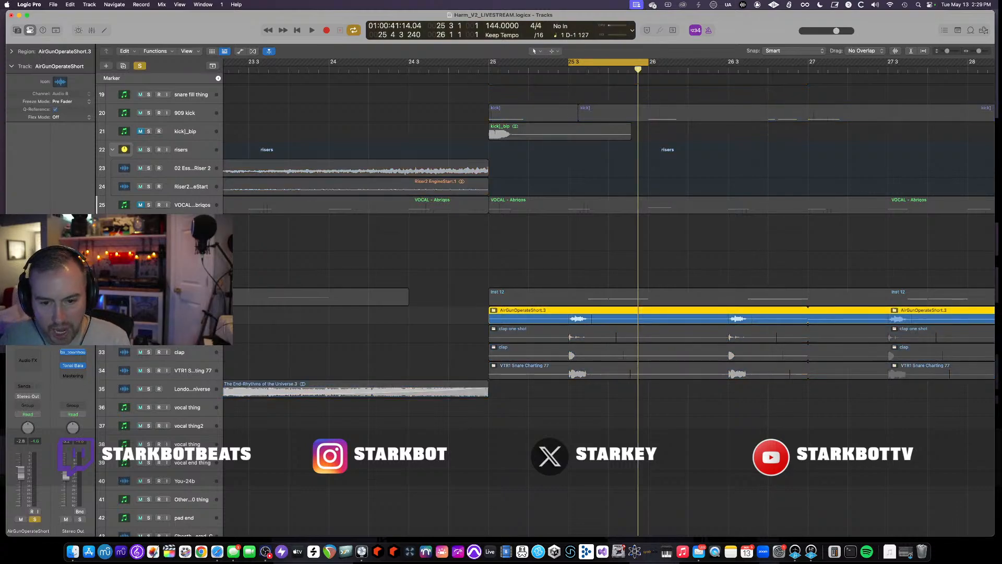
key(space)
key(super+Down)
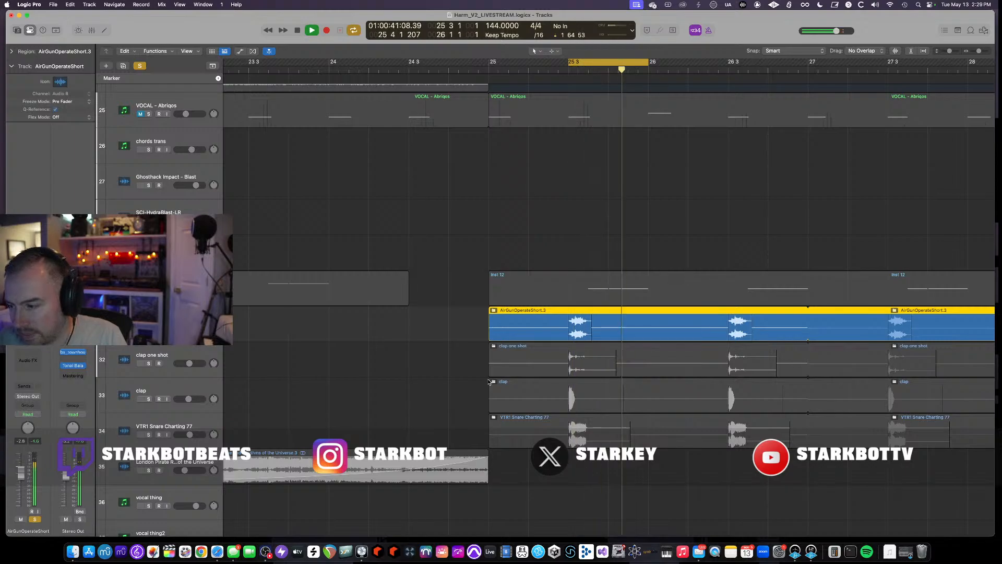
key(space)
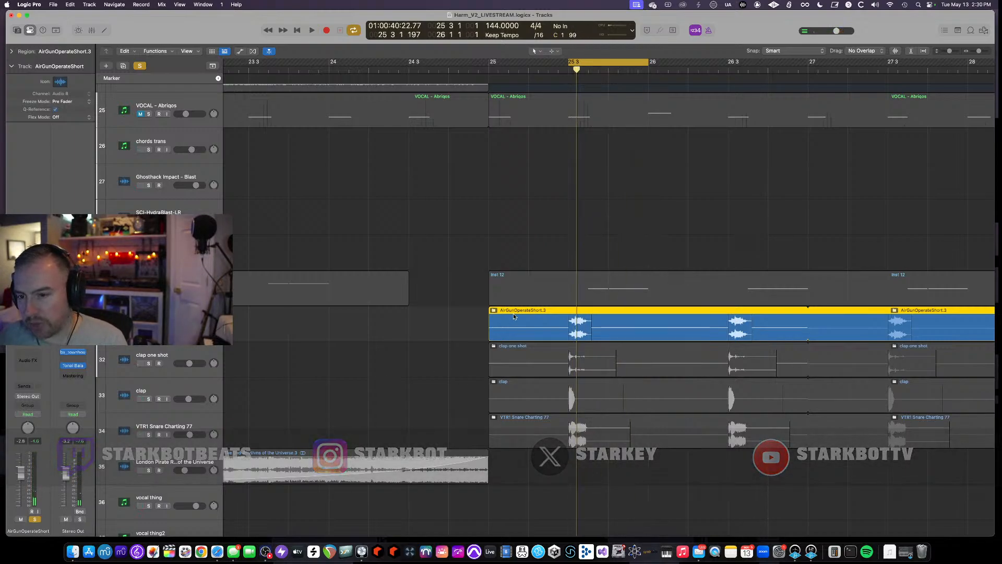
- Inspect the AirGunOperateShort region's contents and the neighbouring clap tracks
double_click(540, 317)
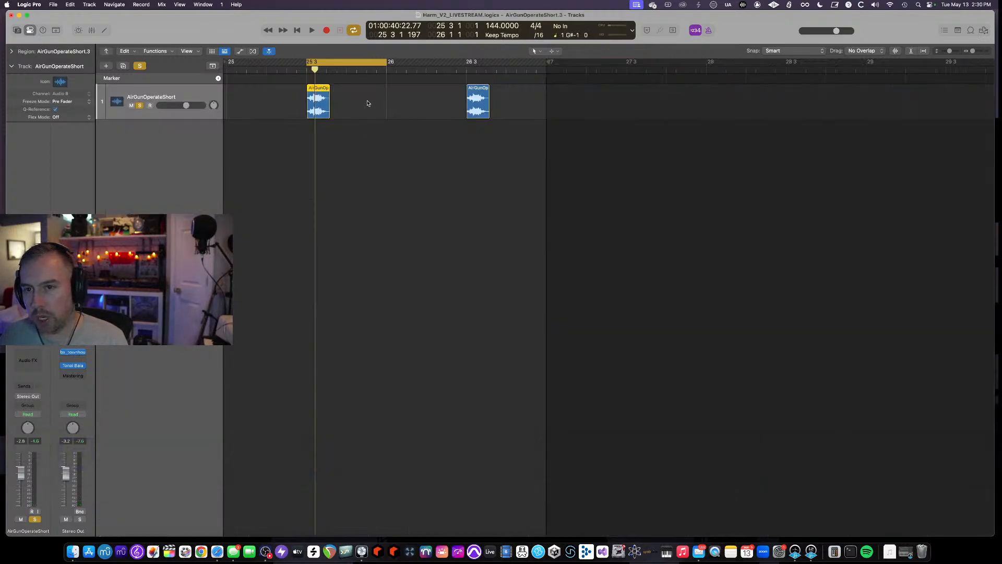
double_click(364, 175)
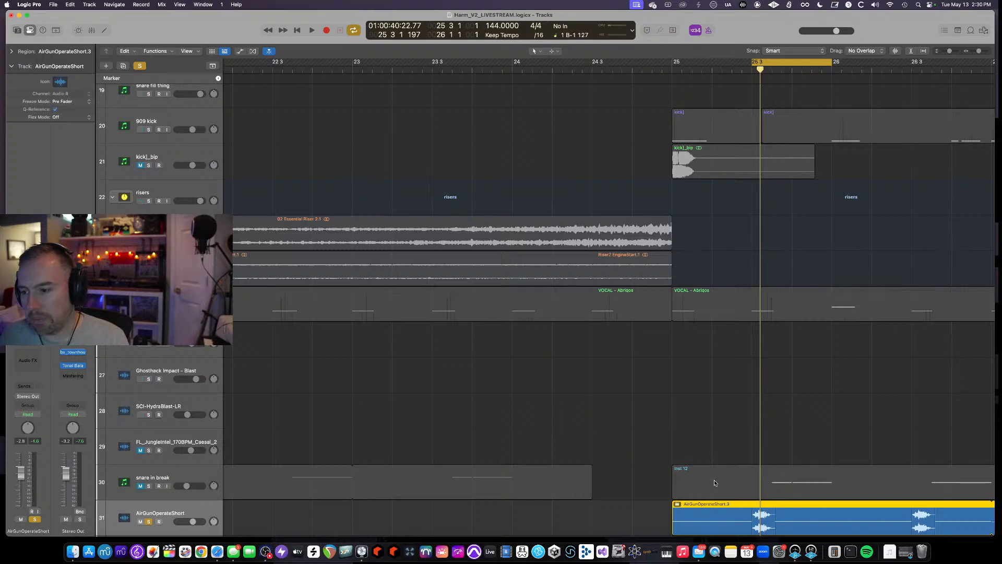
scroll(715, 483, down, 5)
scroll(714, 482, up, 4)
scroll(712, 481, down, 4)
scroll(679, 454, down, 2)
scroll(679, 454, right, 3)
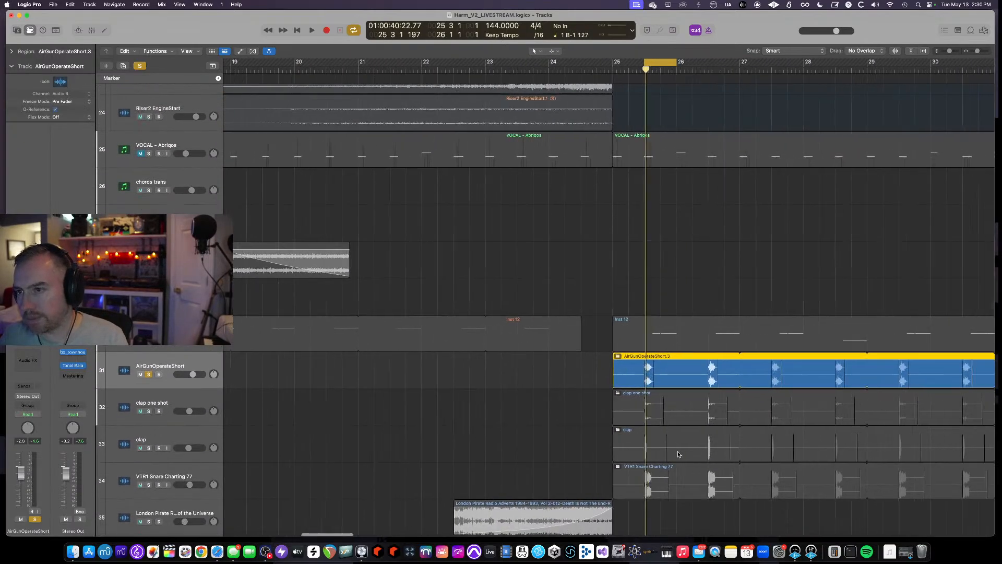
scroll(679, 454, right, 3)
scroll(678, 454, down, 1)
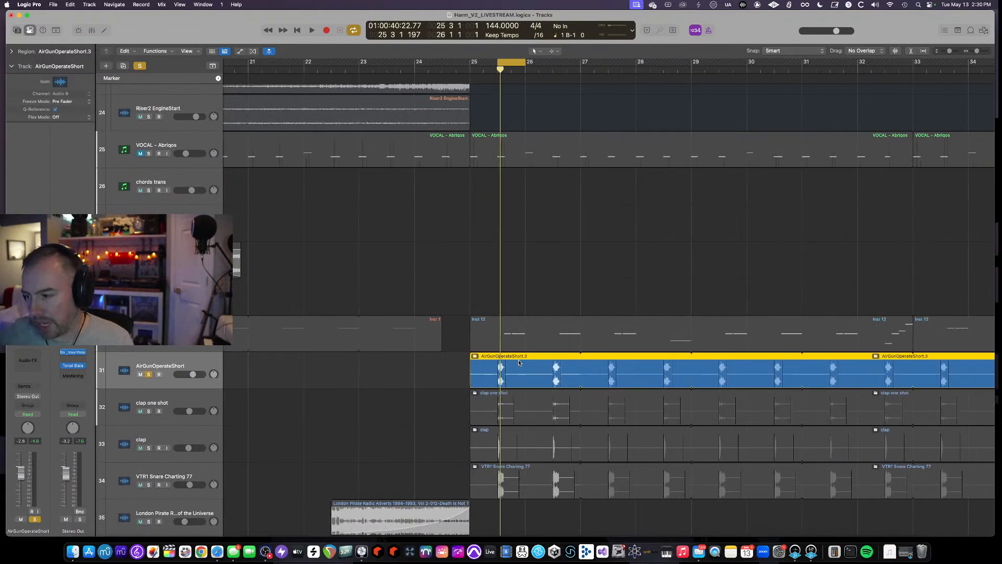
scroll(514, 353, down, 2)
- Solo the clap one shot track, then the AirGunOperateShort track, auditioning each in turn
click(149, 359)
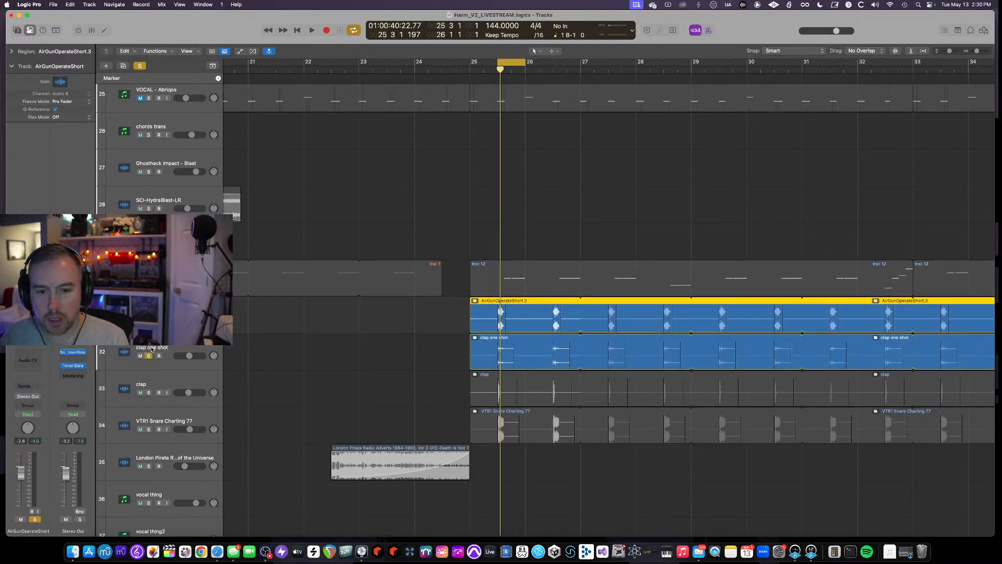
key(space)
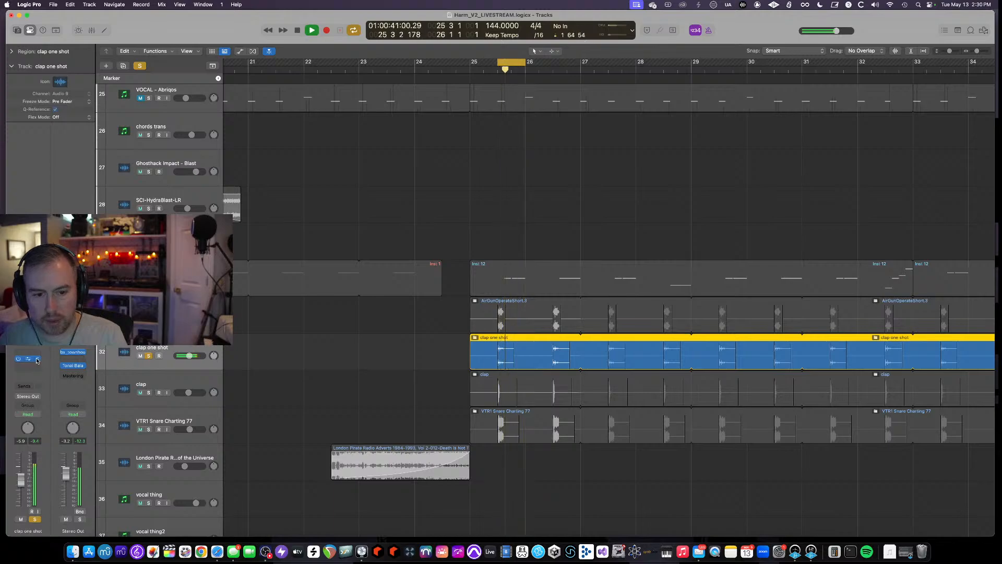
key(space)
click(149, 319)
key(space)
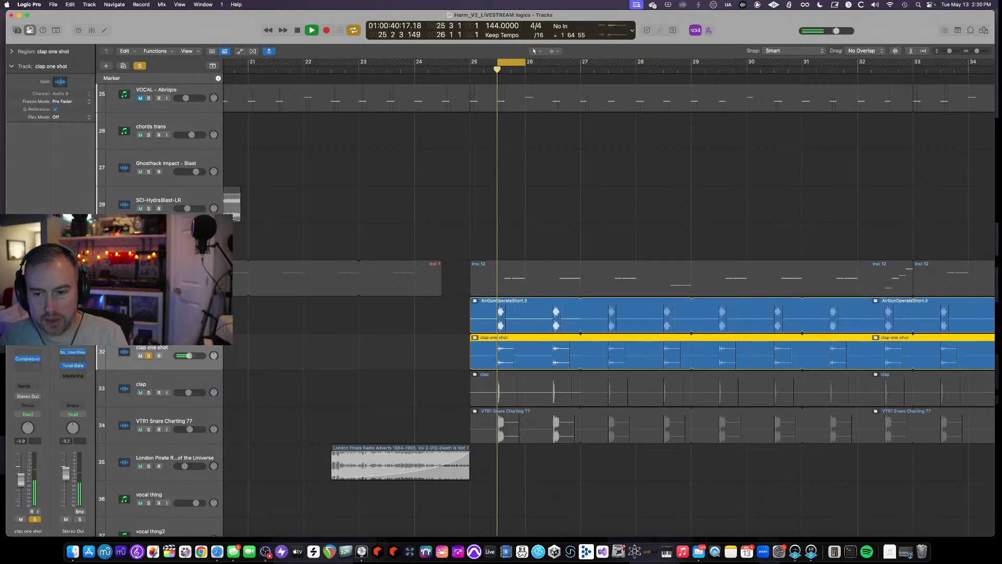
key(space)
- Solo the clap track, then the VTR1 Snare Charting 77 track, auditioning each in turn
click(148, 383)
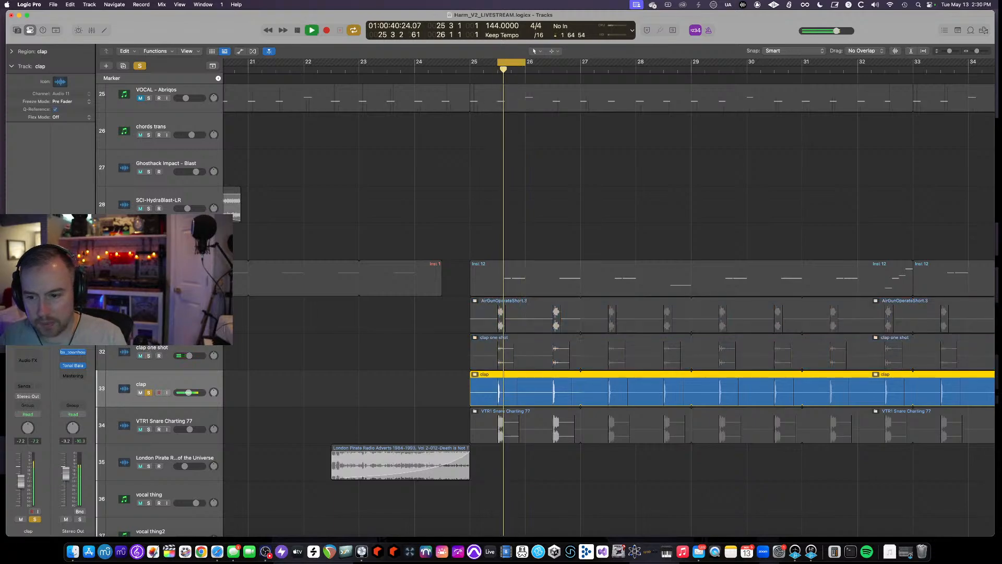
key(space)
click(155, 421)
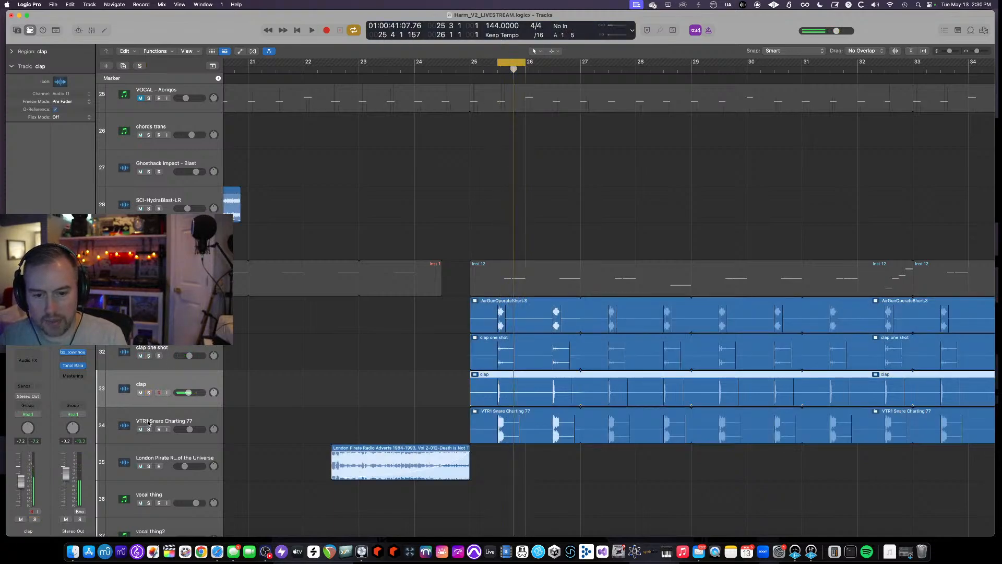
key(space)
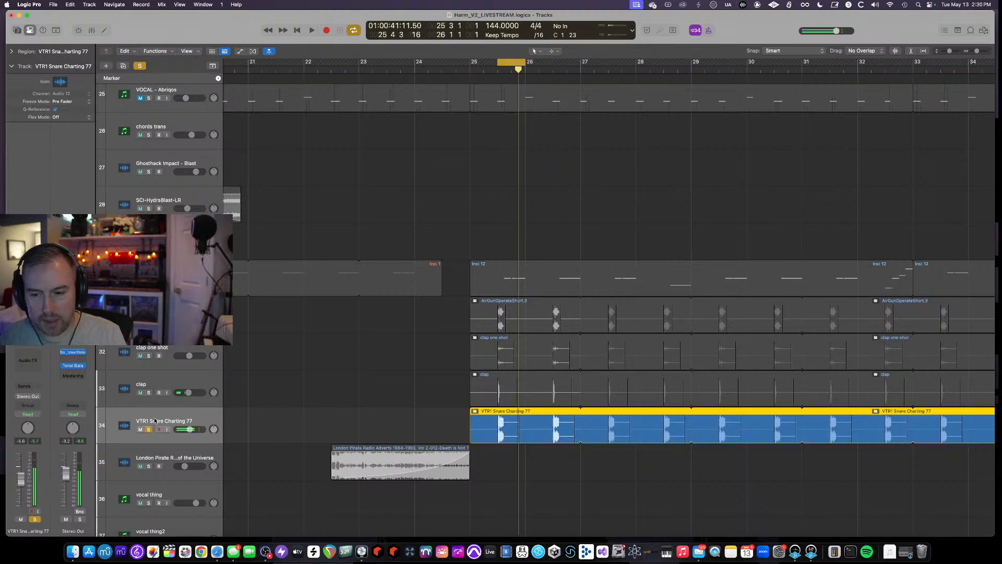
- Solo the AirGunOperateShort, clap one shot, clap and VTR1 Snare Charting 77 tracks together and audition them
drag(148, 391, 149, 319)
key(space)
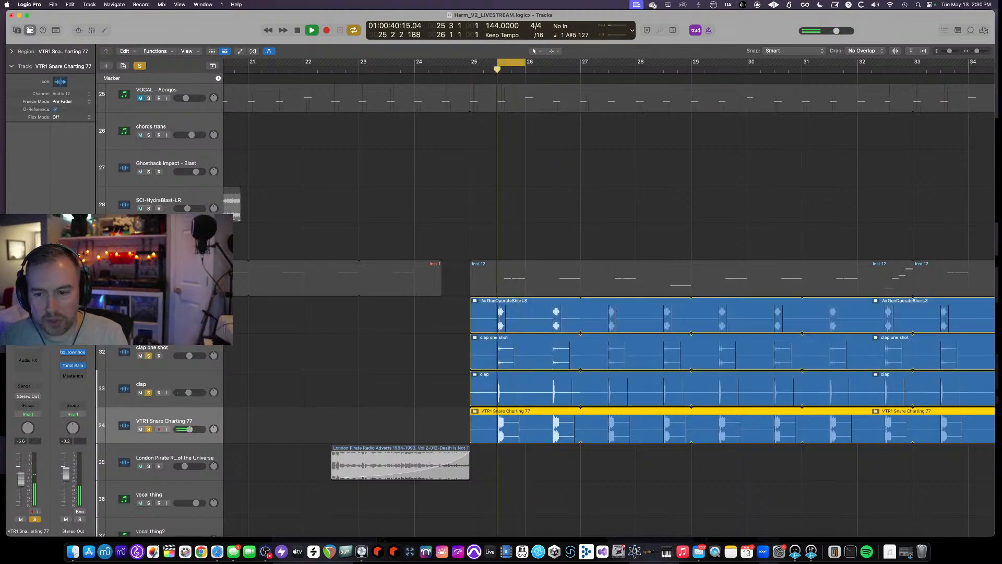
scroll(329, 355, down, 5)
key(space)
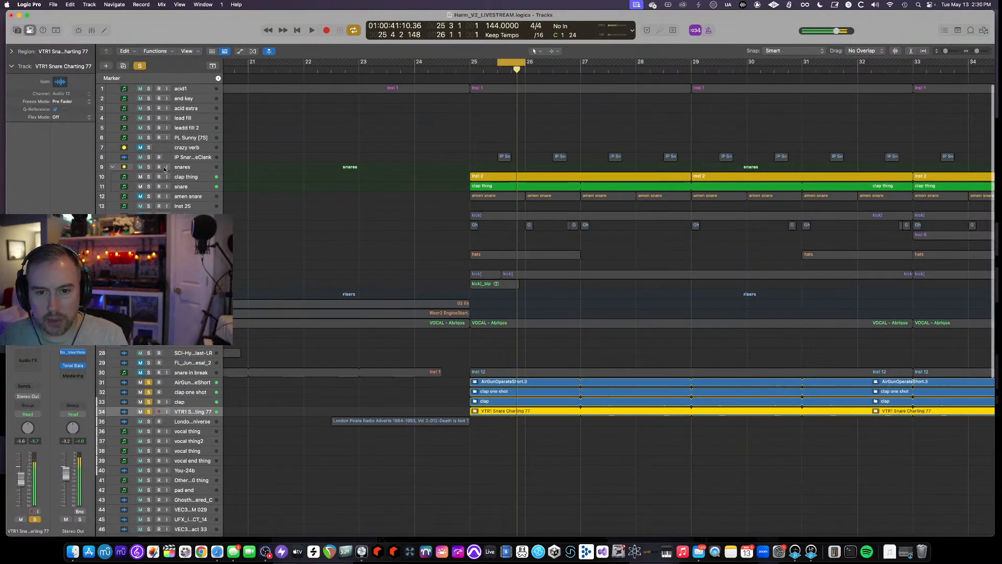
- Also solo the IP Snare Clank, snares, clap thing and snare tracks and audition the combined layers
drag(148, 158, 150, 188)
key(space)
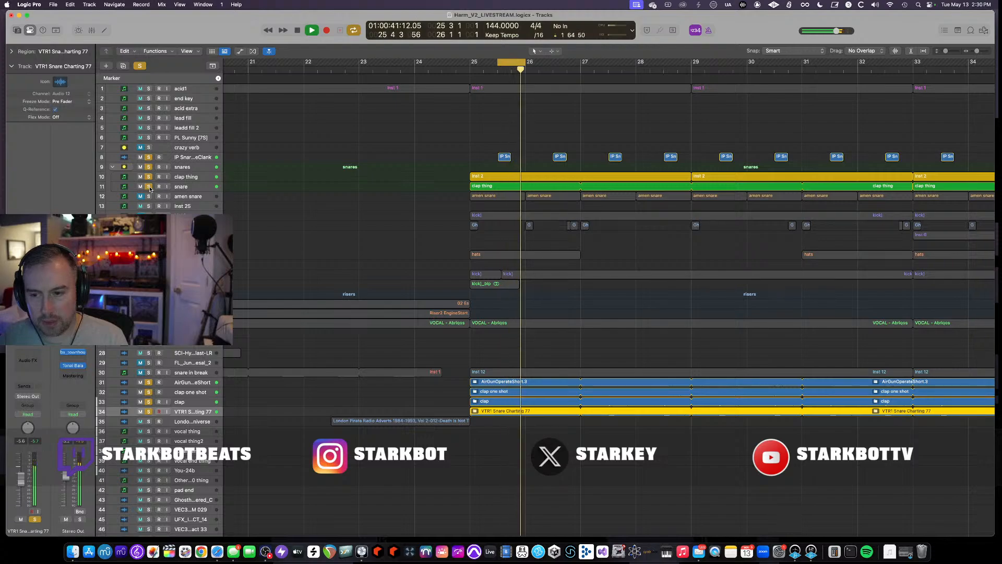
key(space)
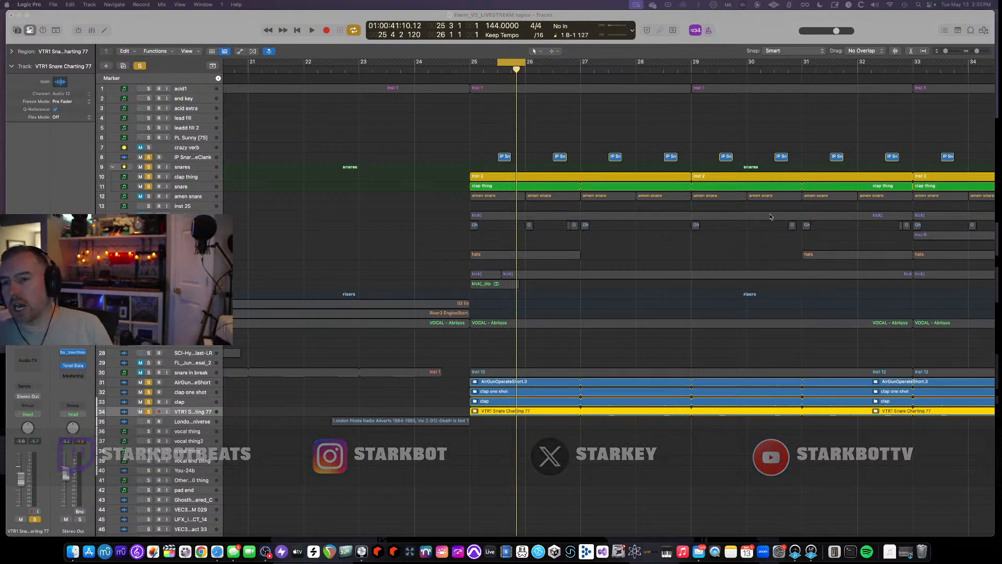
- Briefly replay the soloed snare layers from the start of the cycle
click(504, 62)
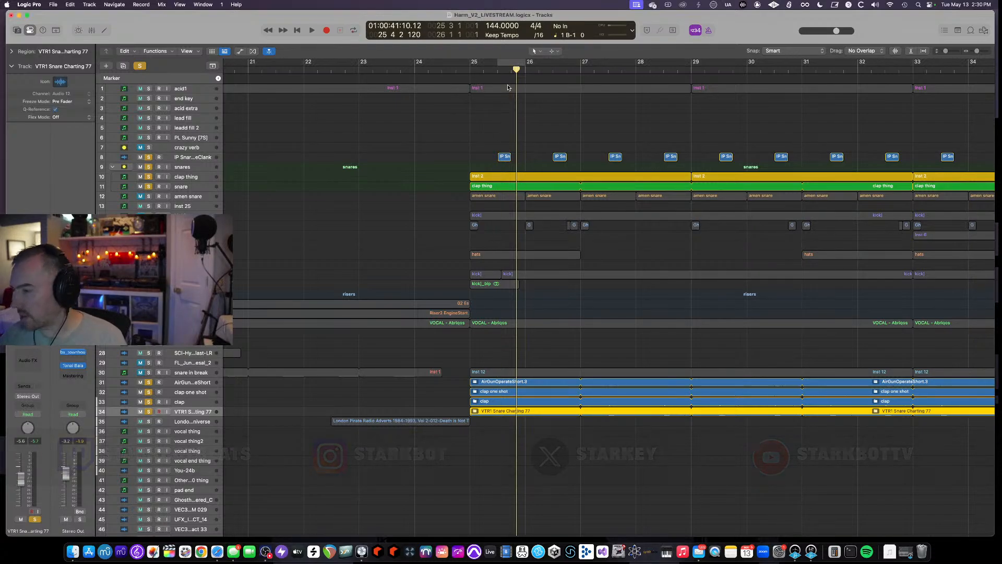
click(504, 62)
key(space)
key(space)
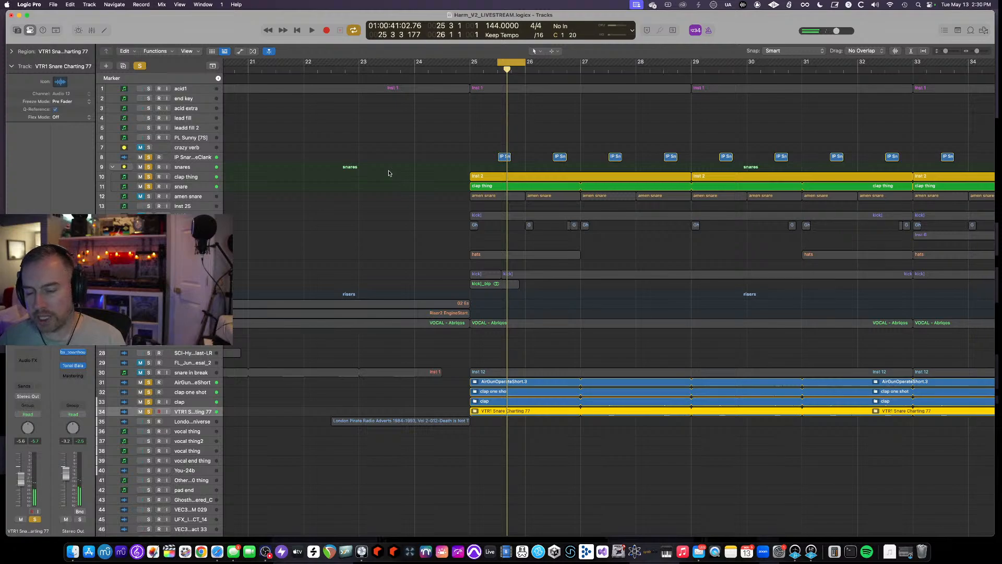
- Toggle the snare in break track's mute on and off and start playback of the section
key(super+Up)
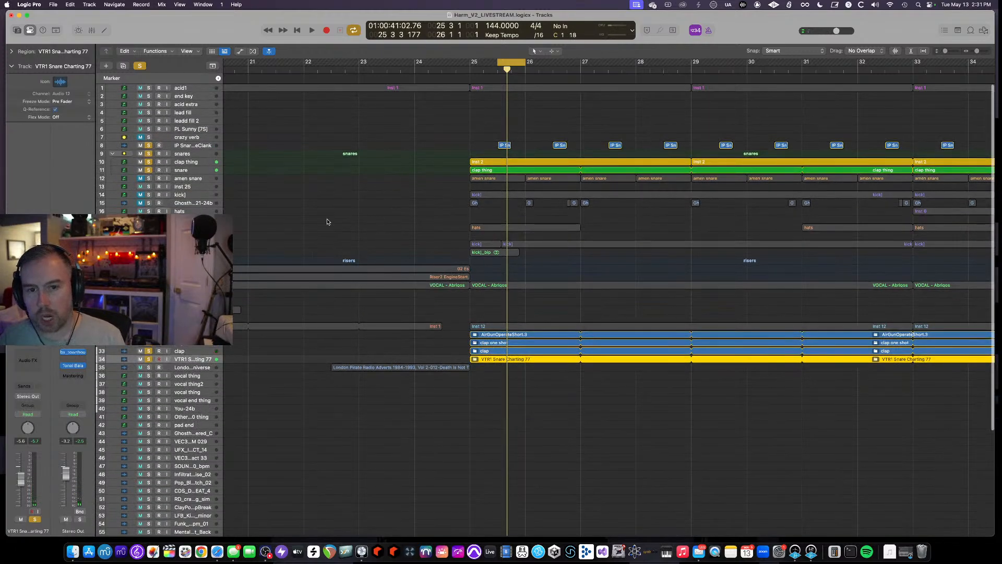
key(super+Left)
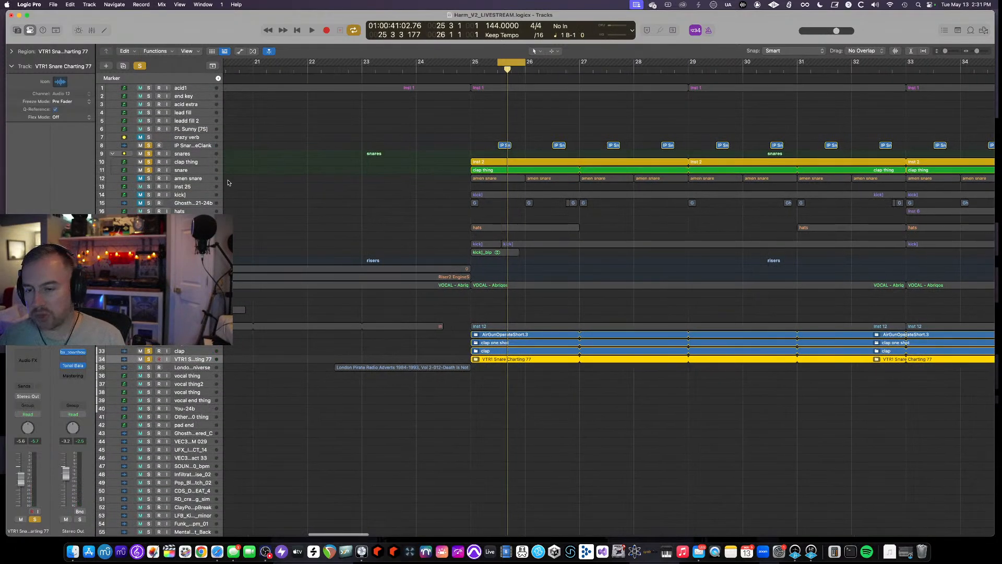
key(super+Left)
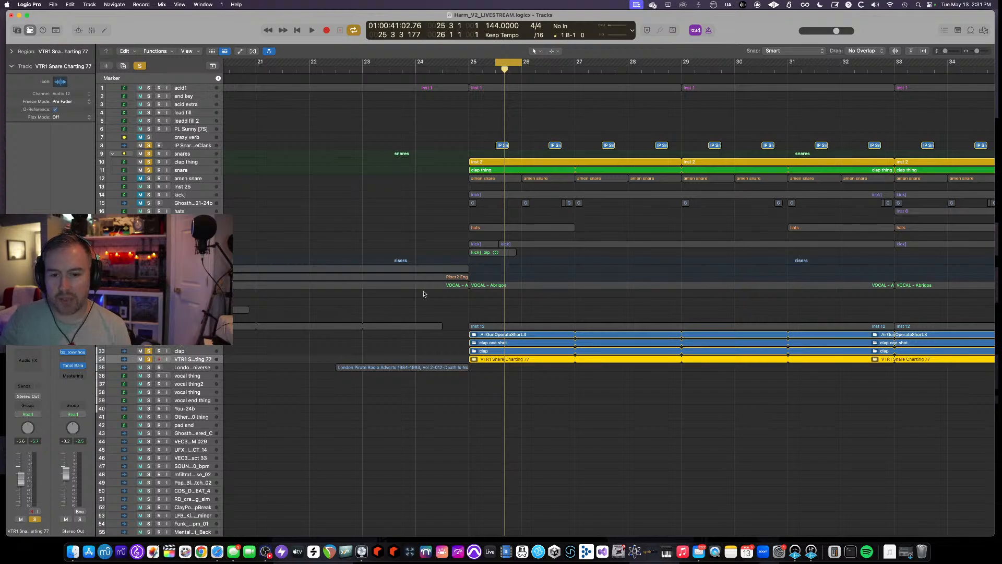
key(super+Down)
scroll(462, 407, down, 6)
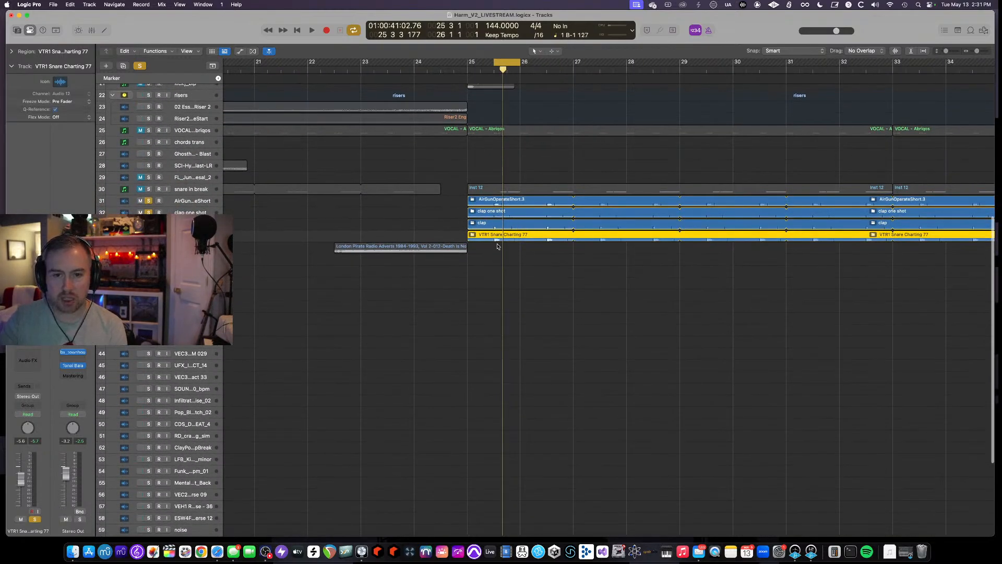
click(141, 189)
click(140, 189)
key(space)
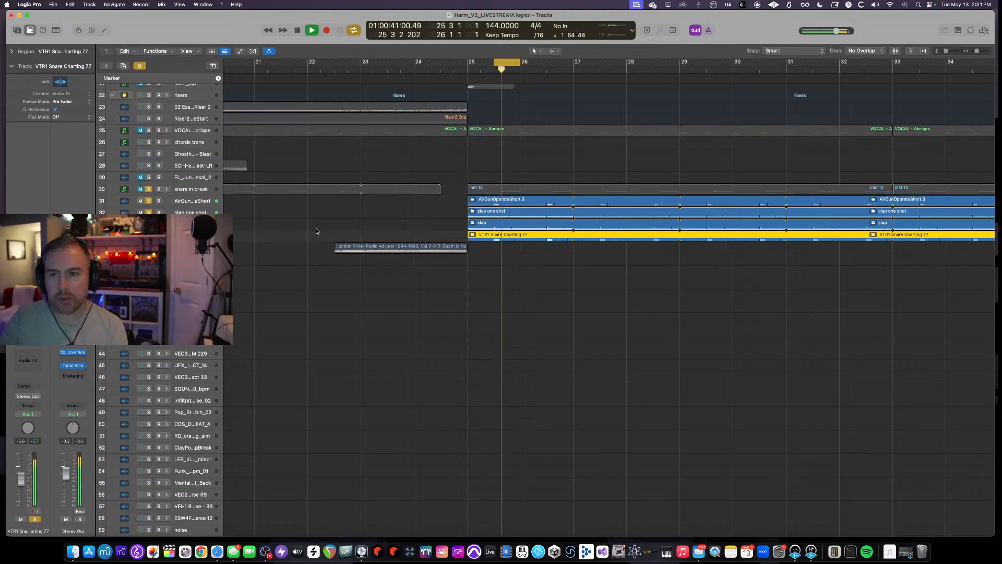
- Set the cycle range from bar 25 to about bar 30, start playback and solo the kick track
scroll(317, 232, down, 2)
drag(447, 63, 692, 70)
scroll(499, 262, up, 10)
key(space)
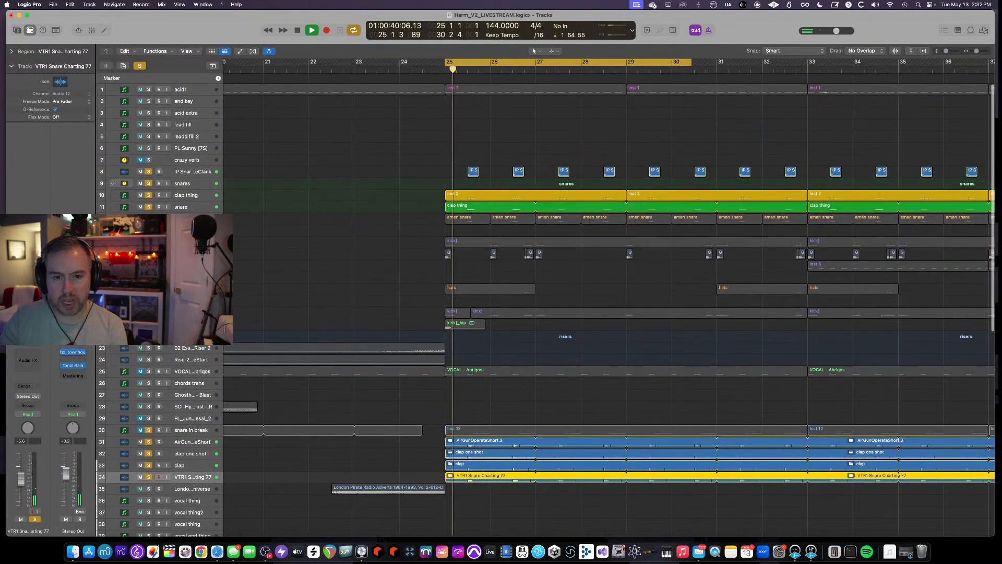
click(149, 242)
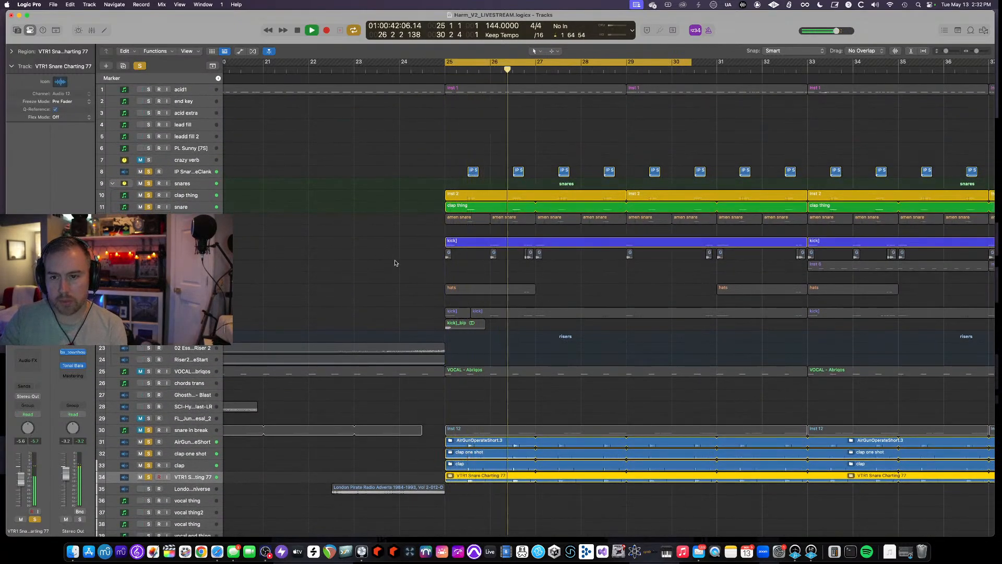
- Stop playback and extend the cycle range to end at bar 33
scroll(398, 262, down, 2)
scroll(398, 262, down, 2)
scroll(413, 228, up, 3)
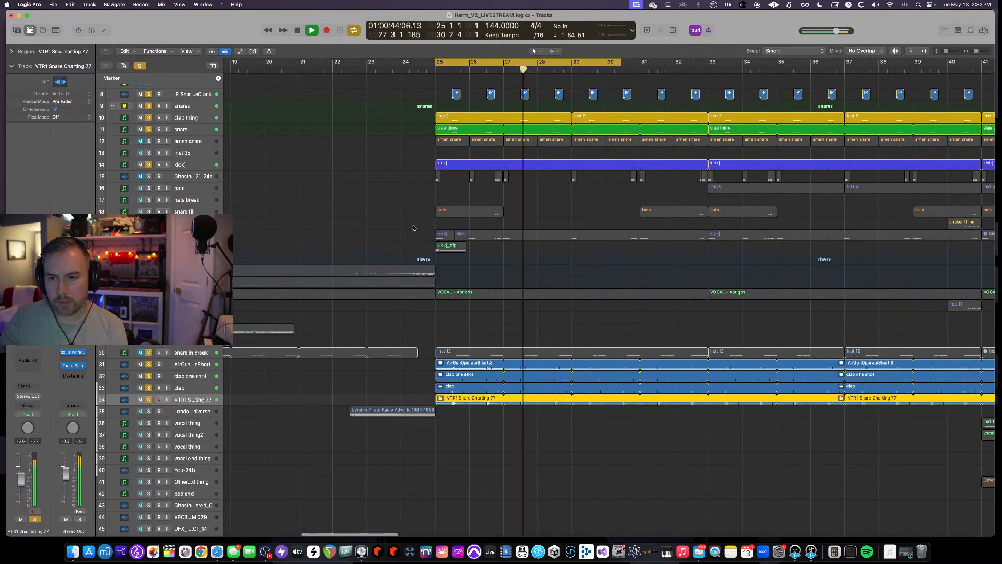
scroll(413, 227, down, 4)
scroll(413, 228, down, 2)
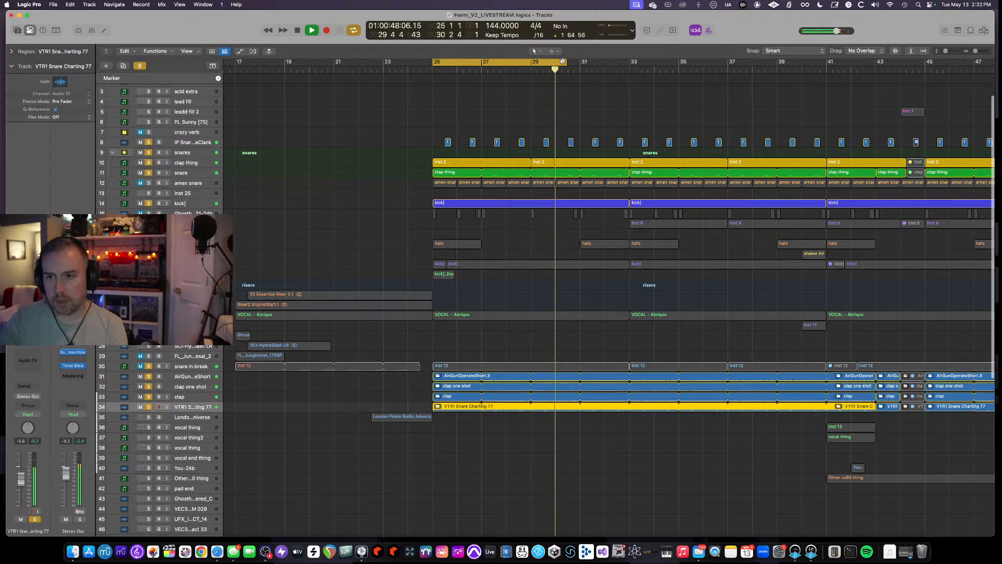
key(space)
drag(567, 61, 629, 63)
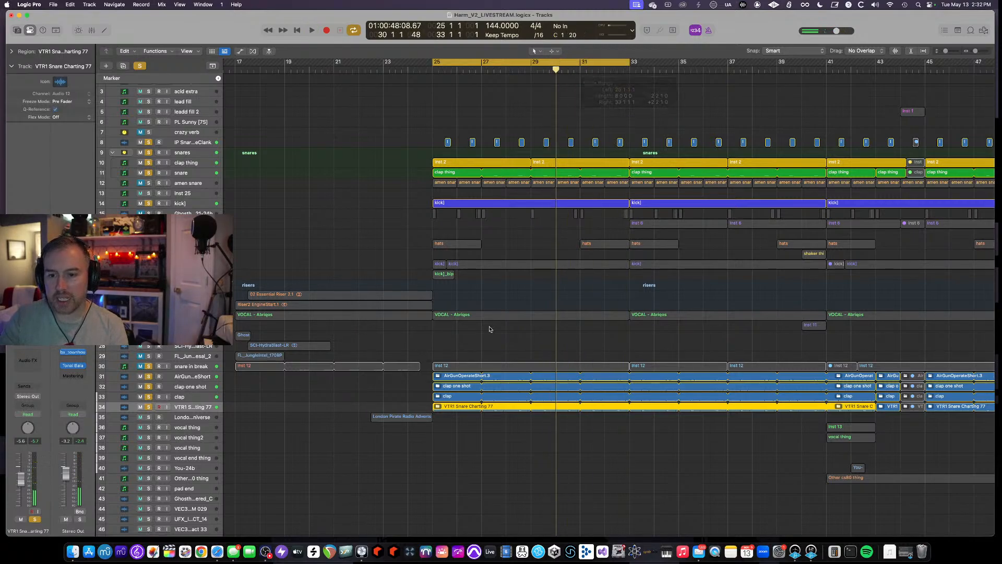
- Unsolo the clap and snare layer tracks and the upper snare and kick tracks, then play the full mix
scroll(489, 327, up, 2)
drag(150, 357, 149, 408)
scroll(140, 88, up, 5)
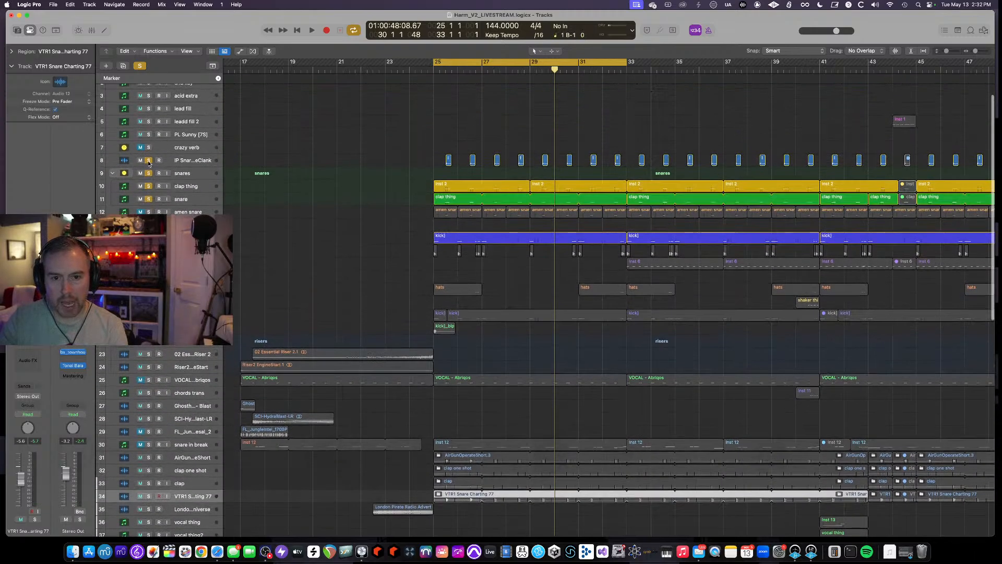
drag(149, 160, 149, 238)
scroll(465, 239, down, 2)
key(space)
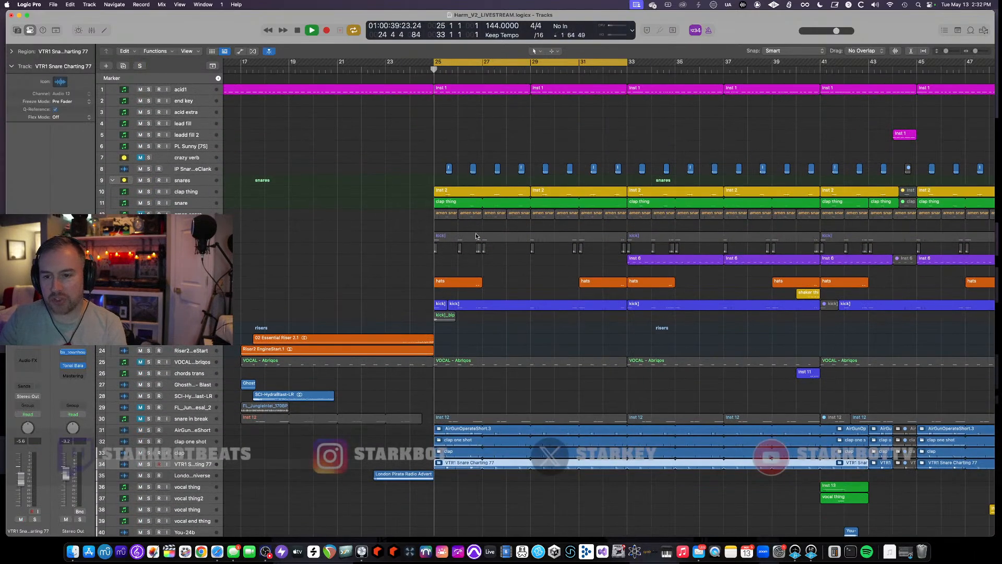
scroll(474, 256, up, 2)
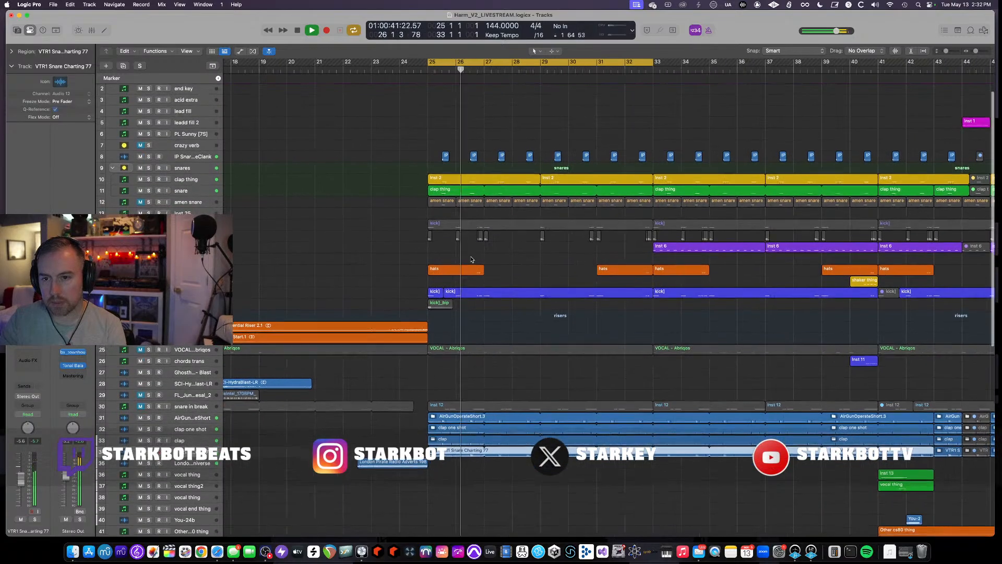
scroll(479, 259, down, 3)
scroll(479, 259, down, 1)
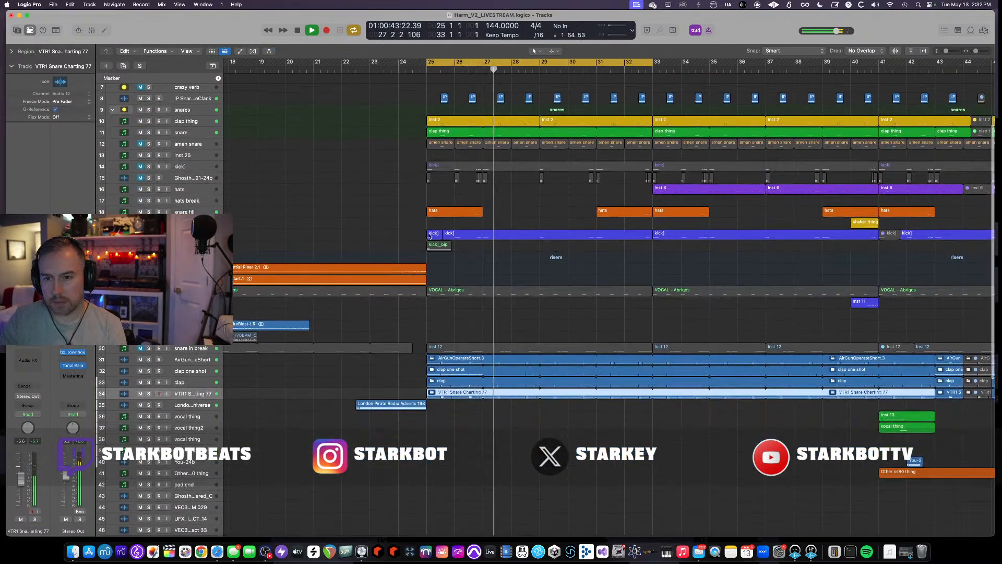
key(space)
- Select and solo the snare fill track, turn off cycle and audition it from about bar 26
click(162, 212)
key(ctrl+s)
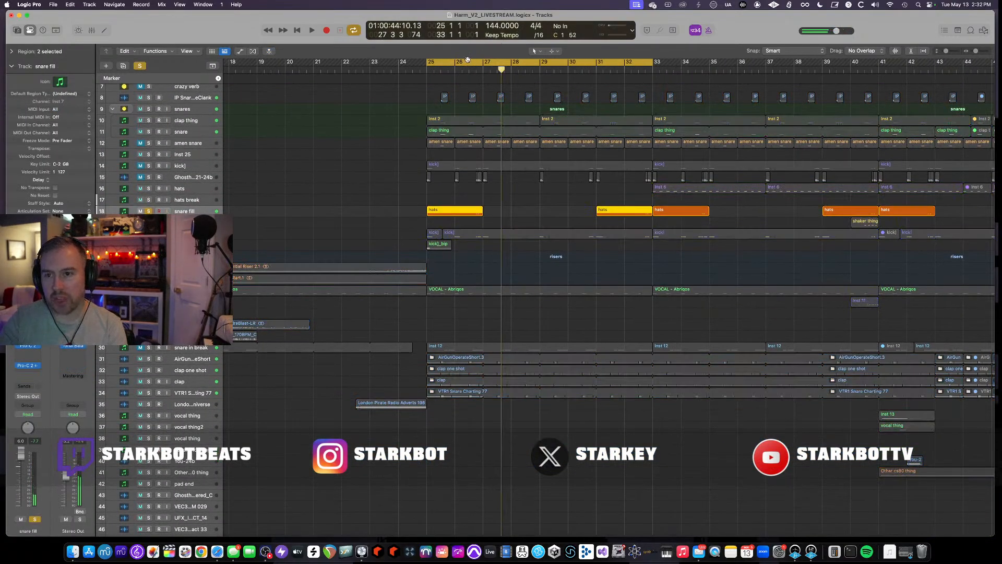
click(467, 60)
click(460, 70)
key(space)
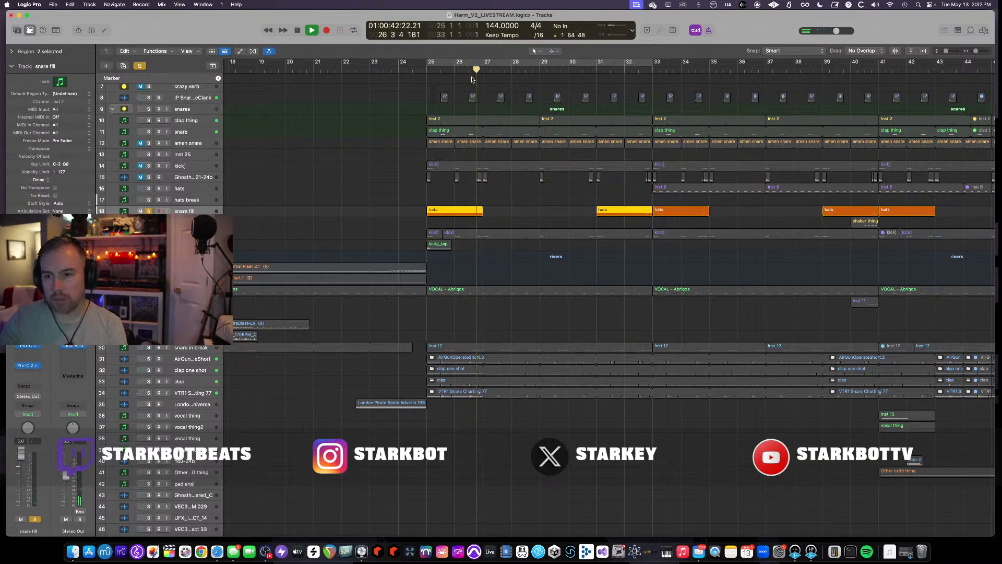
key(space)
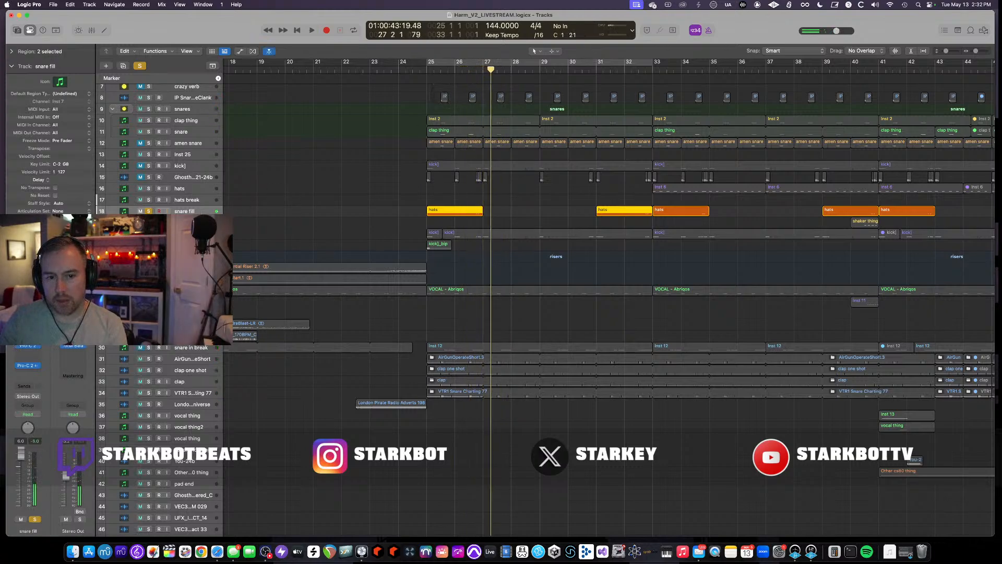
- Inspect the snare fill's Atlas instrument and RC-20 Retro Color plugin while auditioning the fill
click(27, 316)
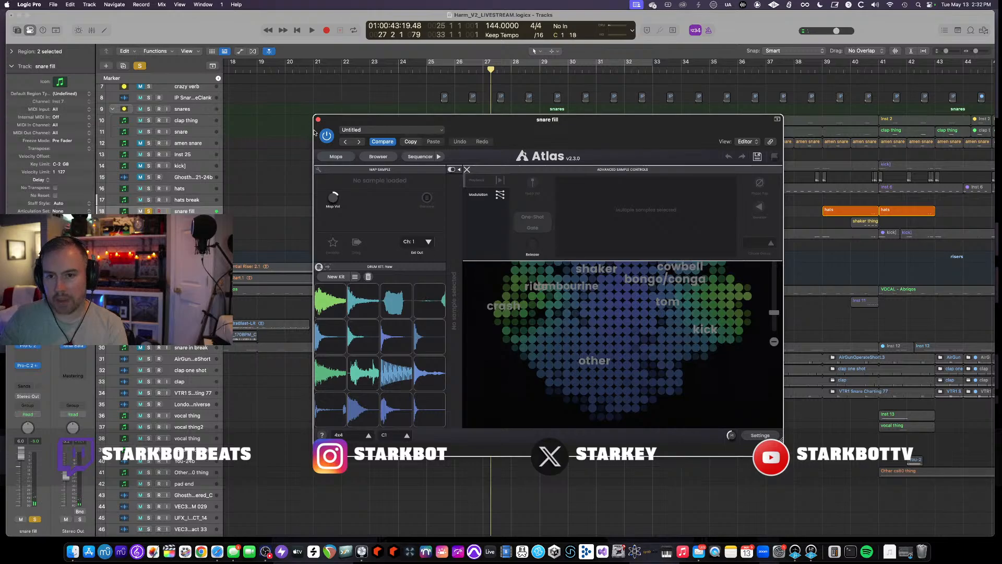
click(318, 120)
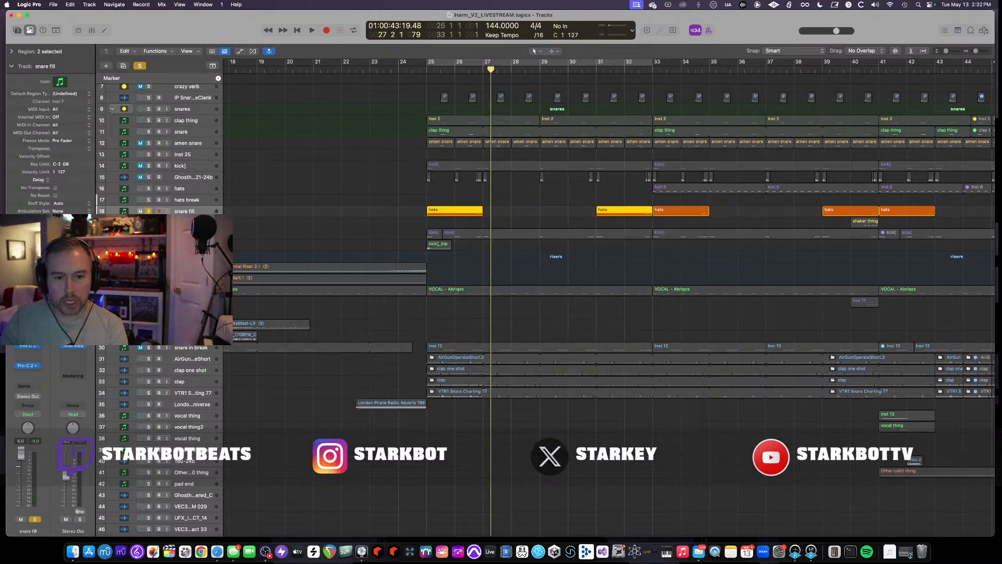
click(27, 335)
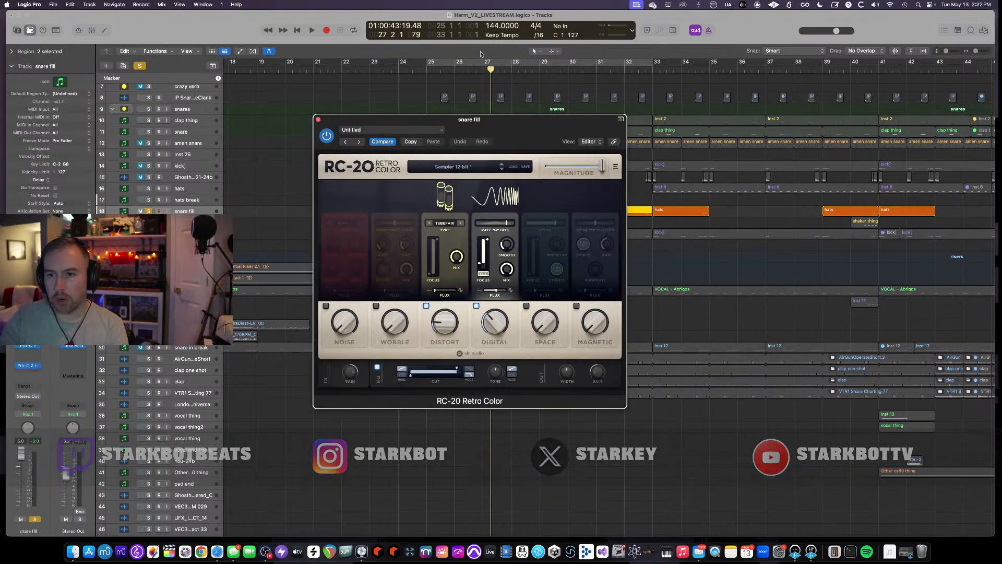
key(space)
drag(481, 61, 460, 63)
key(space)
key(space)
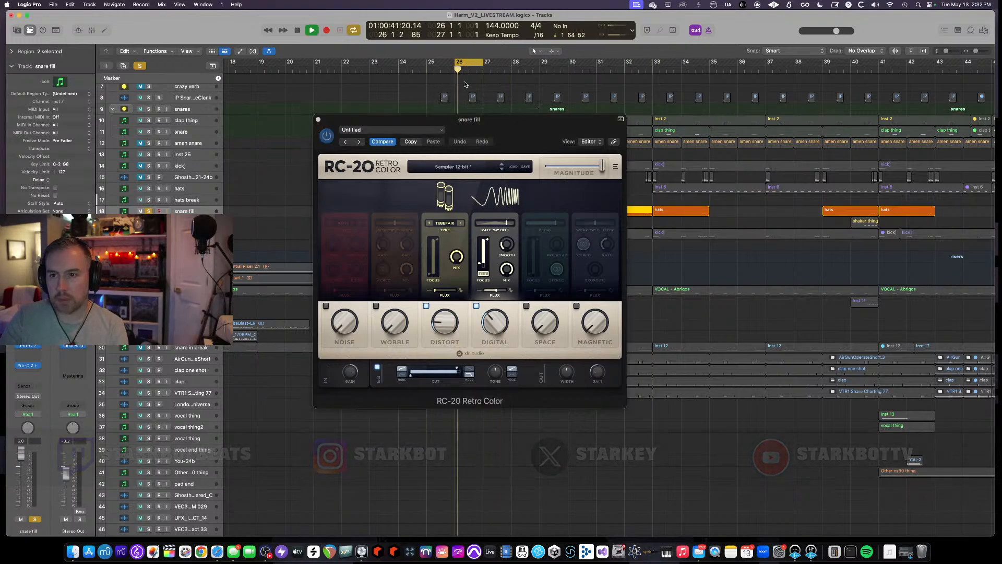
- Examine the snare fill's two Pro-C 2 compressors and the second one's sidechain source, then close them
drag(467, 120, 425, 344)
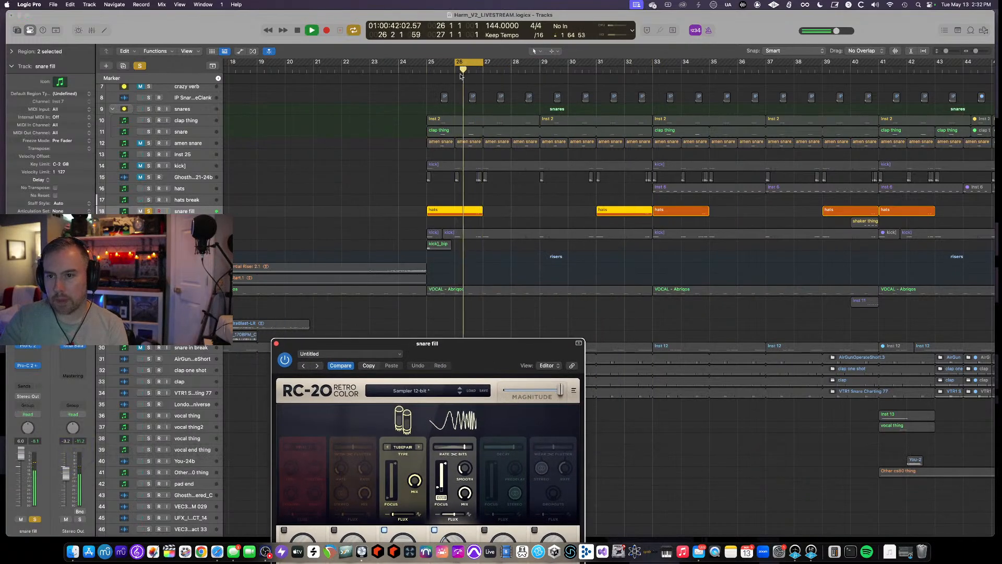
click(25, 348)
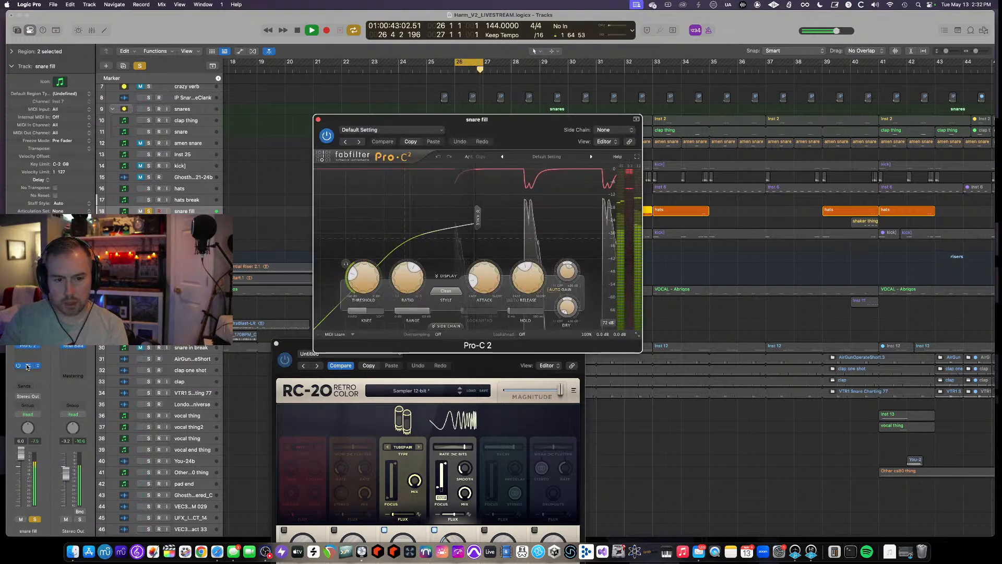
click(27, 366)
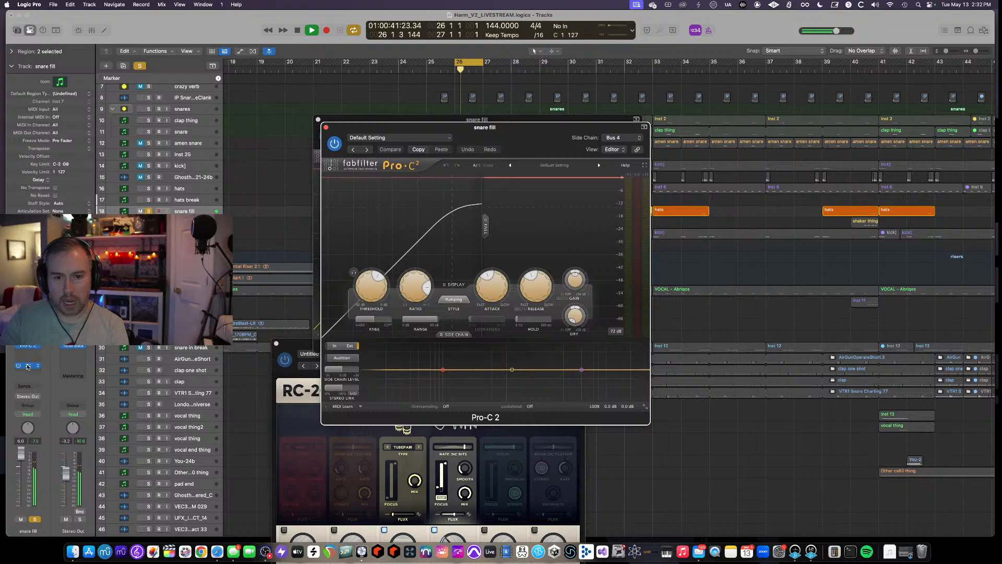
click(627, 138)
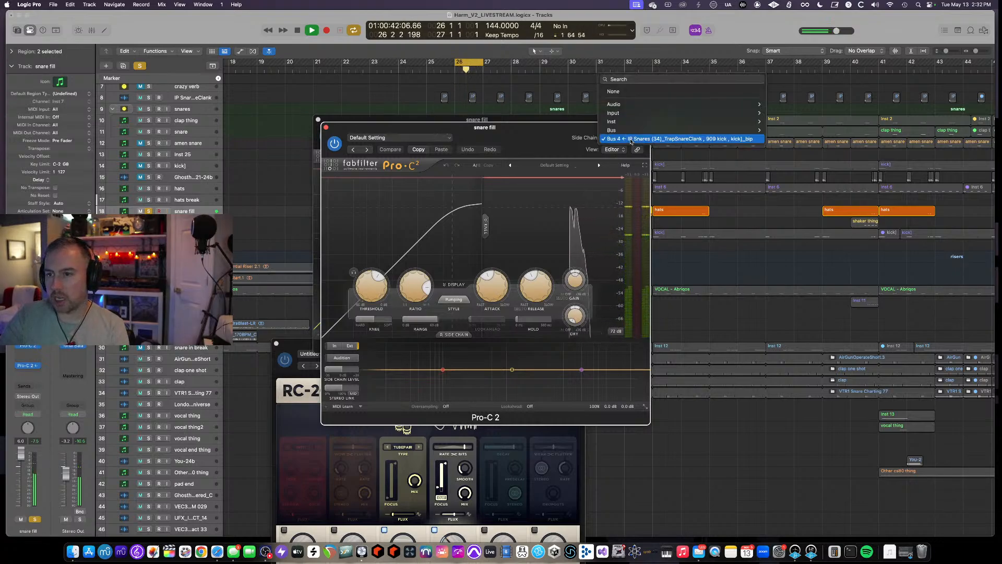
click(540, 131)
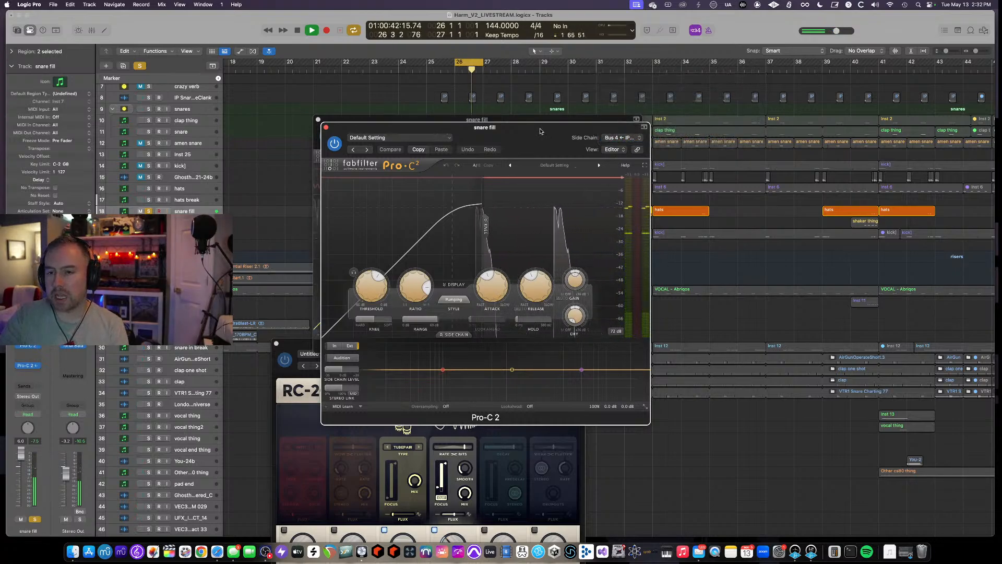
click(325, 127)
click(318, 120)
- Set the cycle range to bars 25 through 29 and unsolo the snare fill track
scroll(287, 177, up, 5)
scroll(286, 177, down, 6)
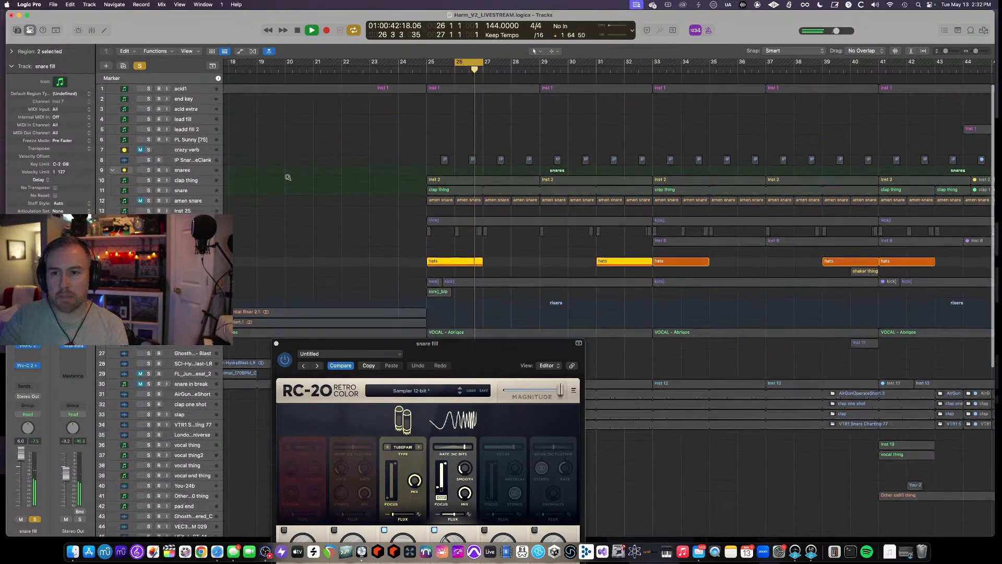
drag(432, 65, 540, 66)
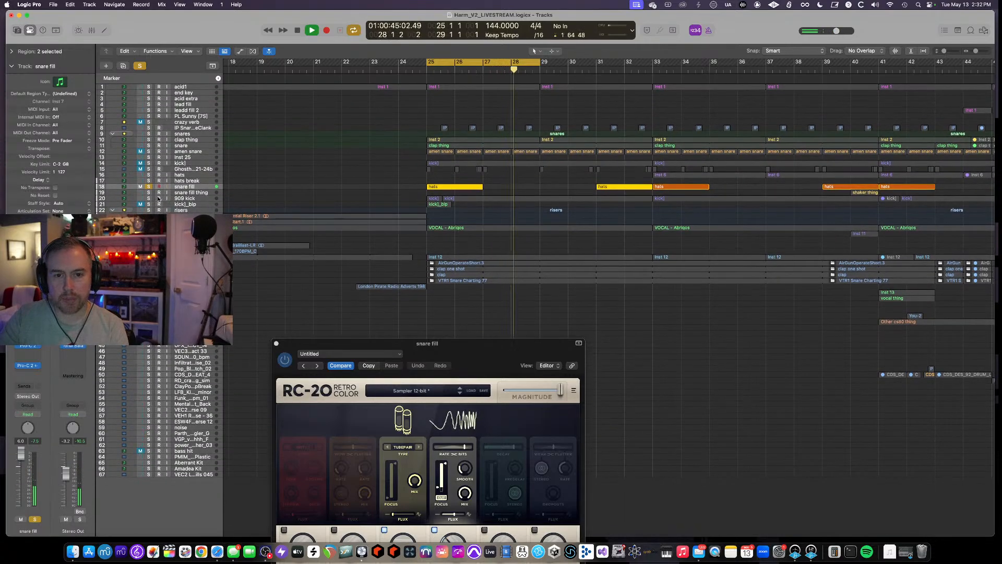
click(149, 186)
click(184, 87)
click(140, 257)
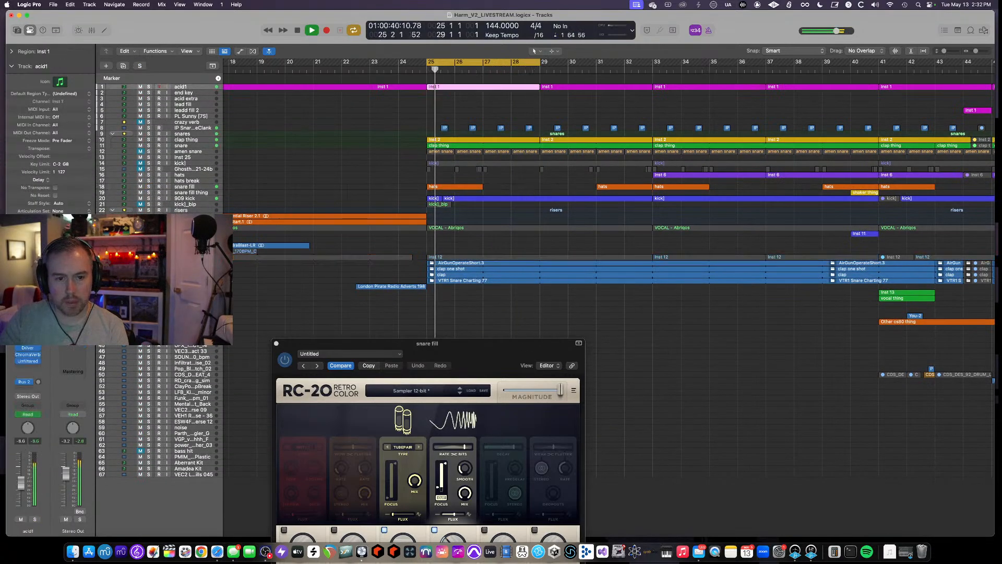
- Inspect the acid1 track's Pro-C 2 compressor while auditioning, then close it and the snare fill's RC-20 window
click(27, 347)
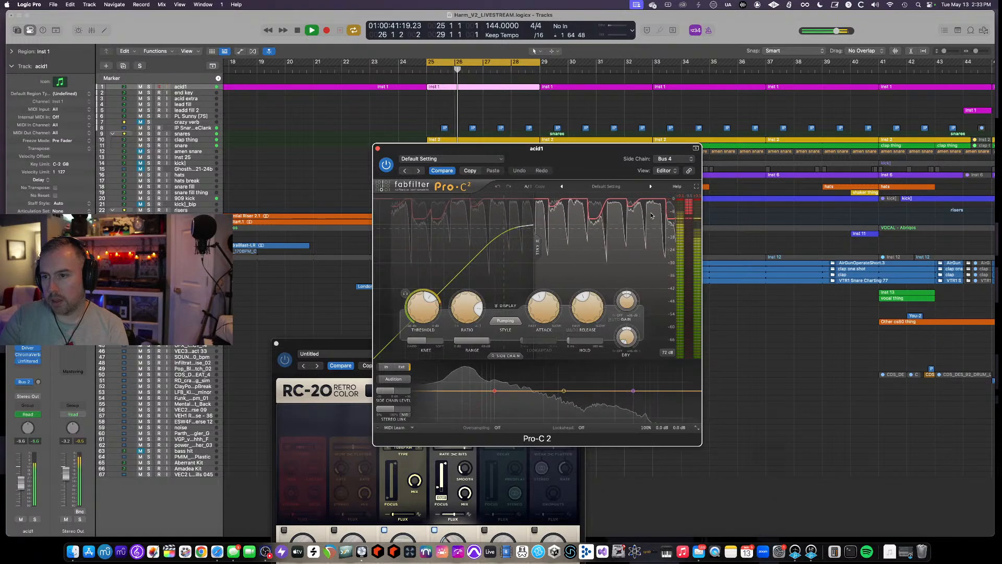
key(space)
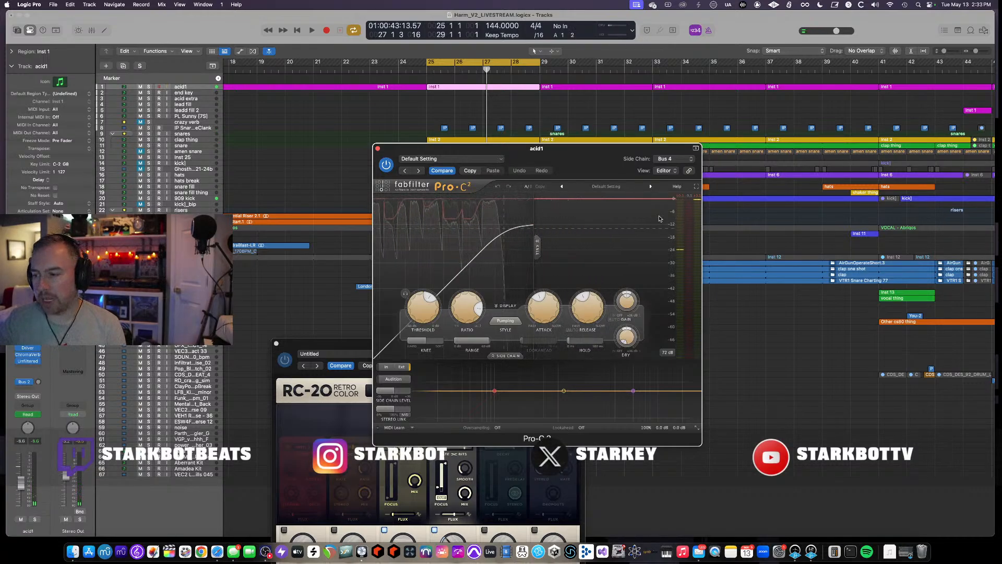
key(space)
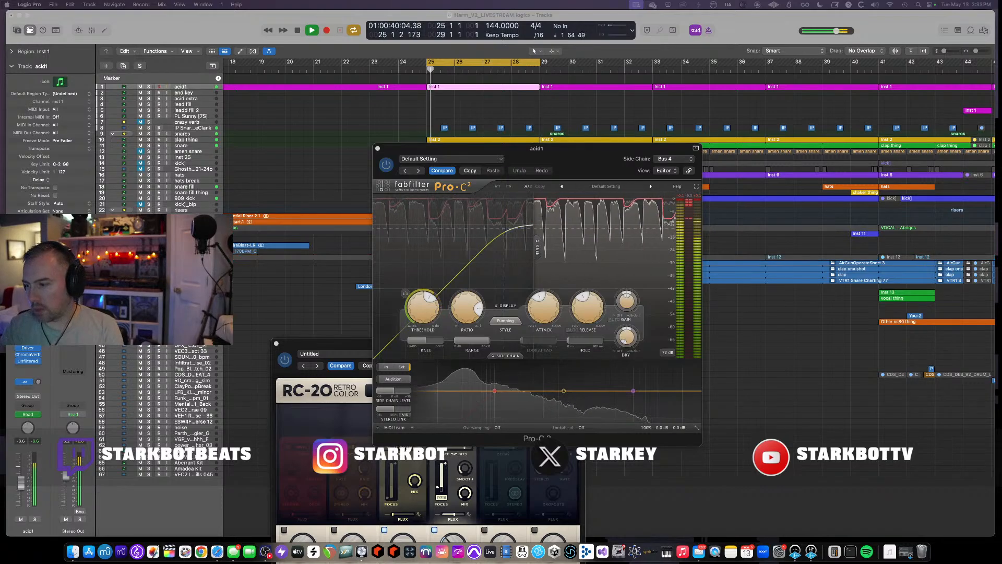
click(377, 149)
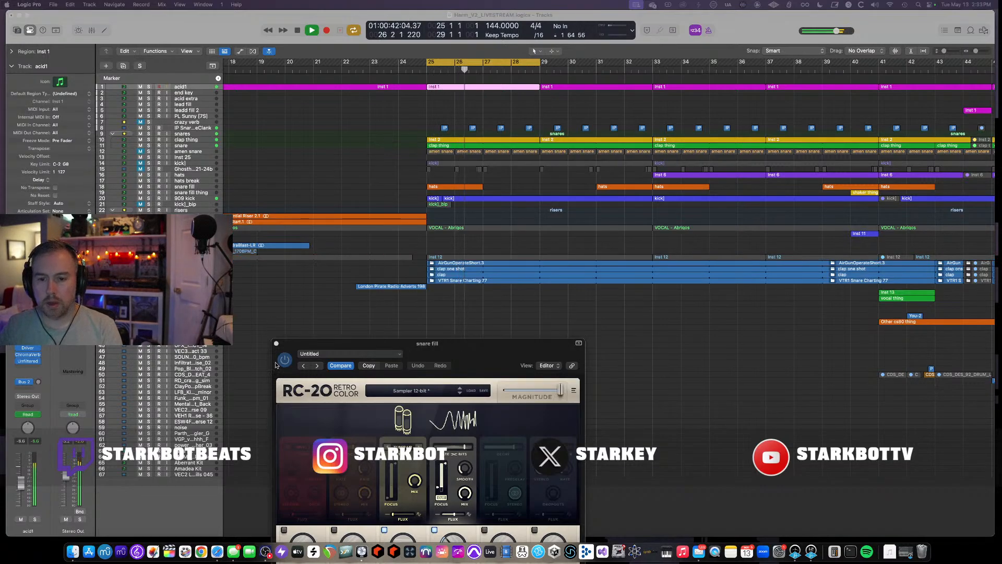
click(276, 344)
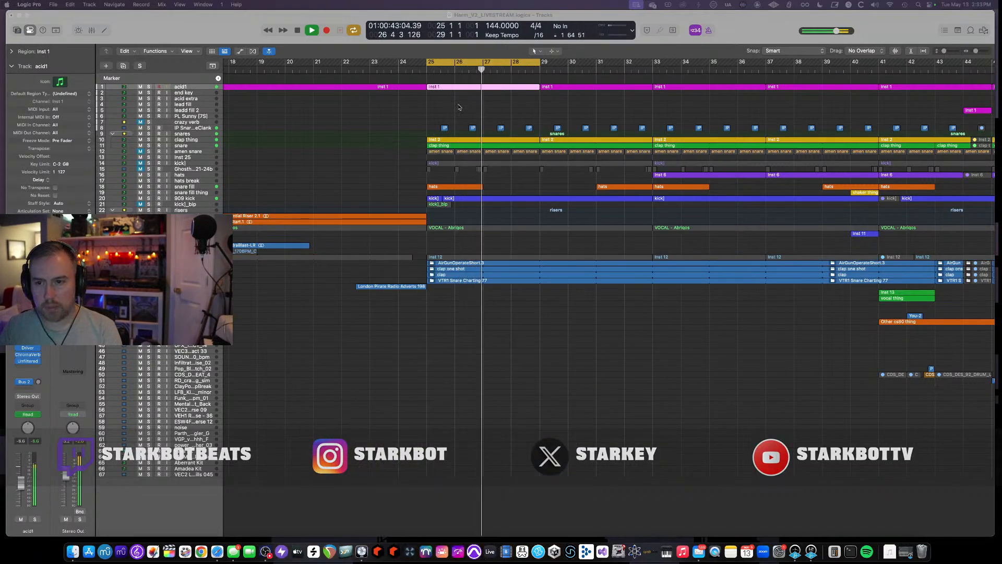
- Stop playback and scroll through the arrangement's tracks around the bar 25 to 29 cycle range
click(497, 66)
scroll(499, 113, left, 3)
scroll(487, 110, right, 5)
scroll(485, 109, up, 3)
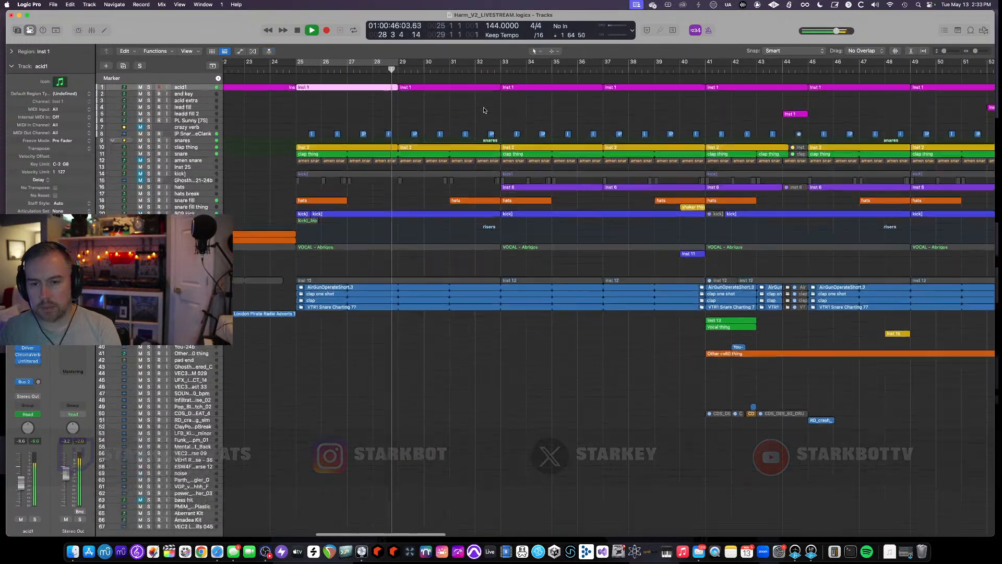
scroll(485, 109, up, 2)
key(space)
scroll(386, 217, down, 4)
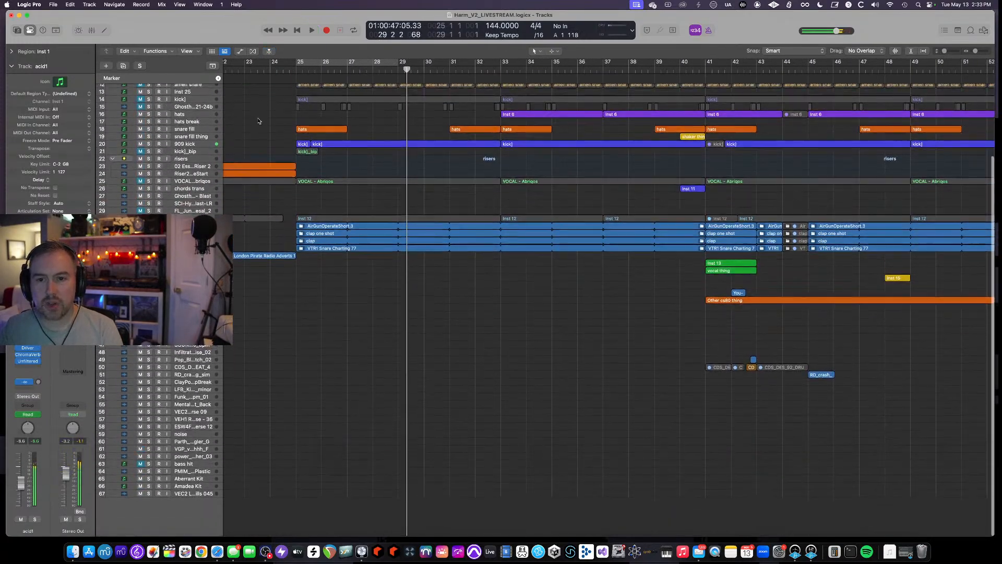
scroll(313, 156, up, 5)
scroll(318, 163, up, 3)
scroll(345, 250, left, 1)
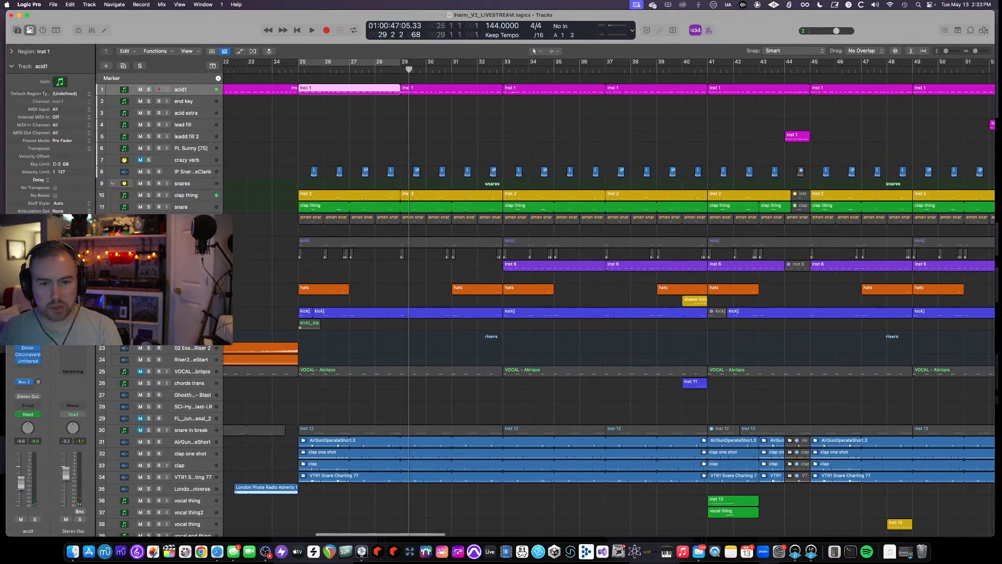
- Solo the kick] track, audition it, then unsolo it and resume playback
click(192, 241)
key(s)
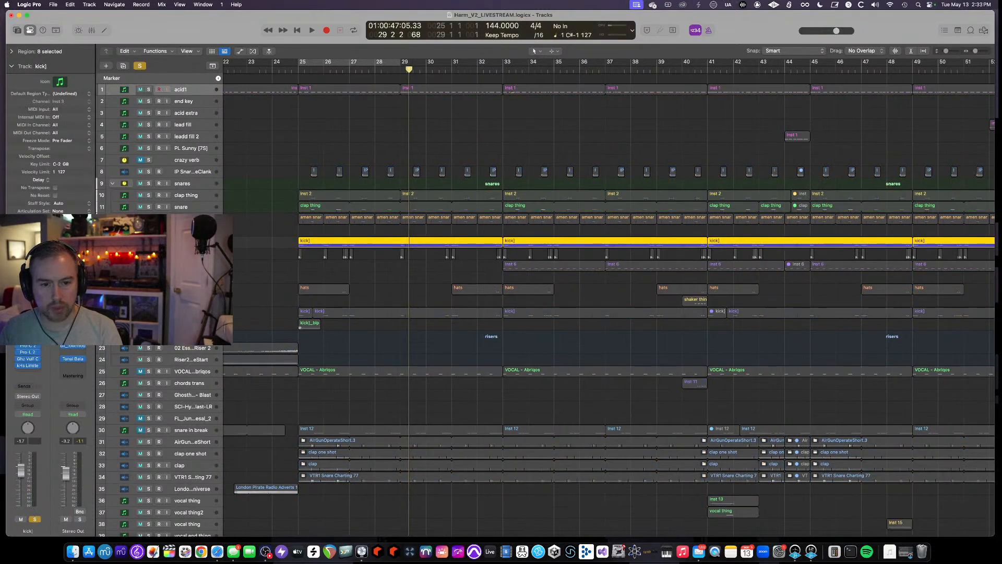
key(space)
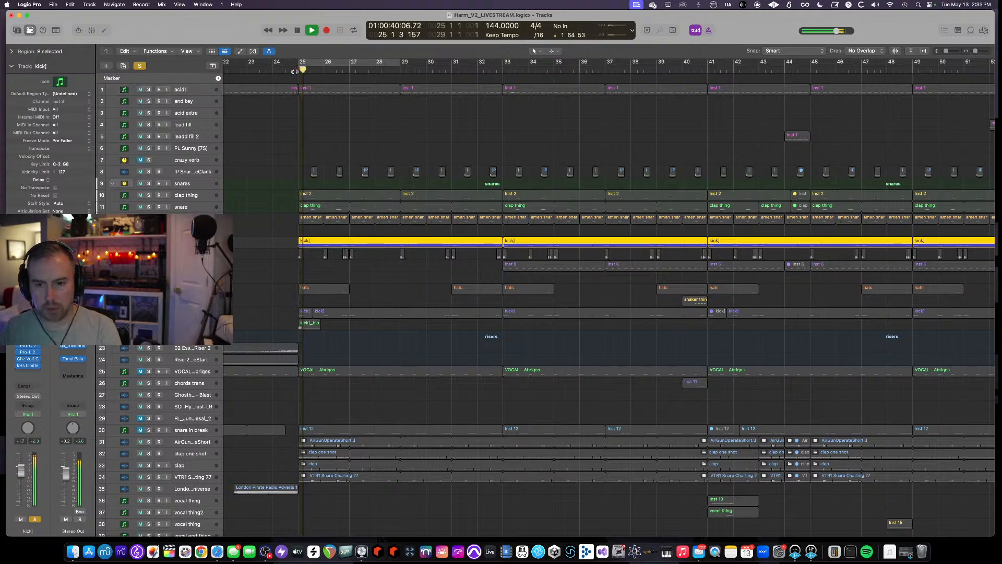
key(s)
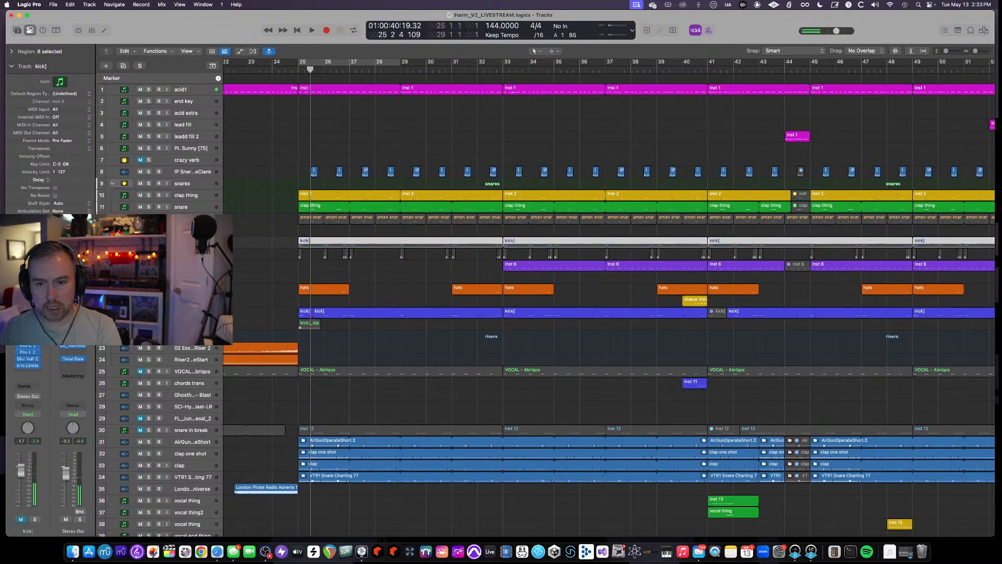
key(space)
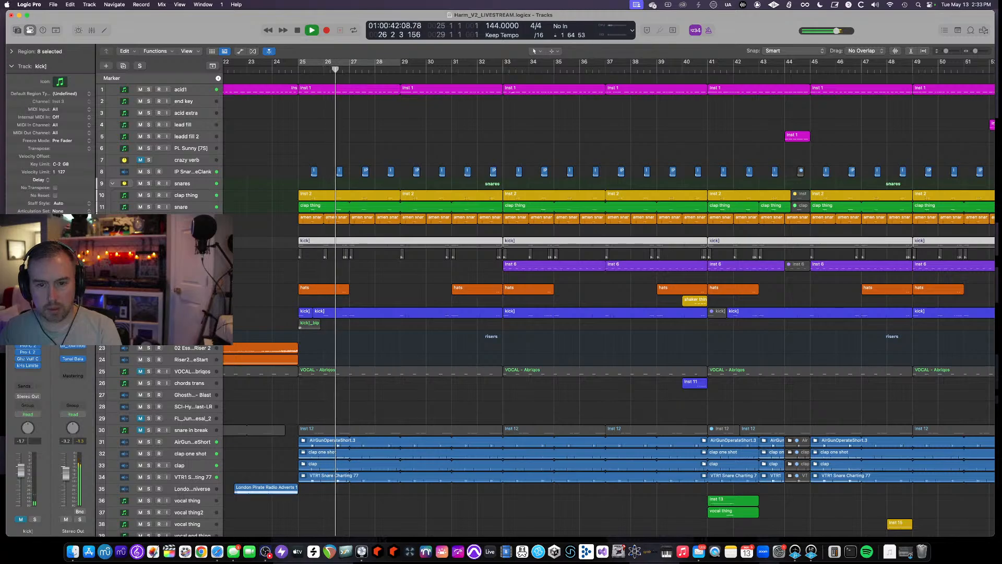
- Select and solo the amen snare track to audition it, then unsolo it
click(149, 219)
click(186, 219)
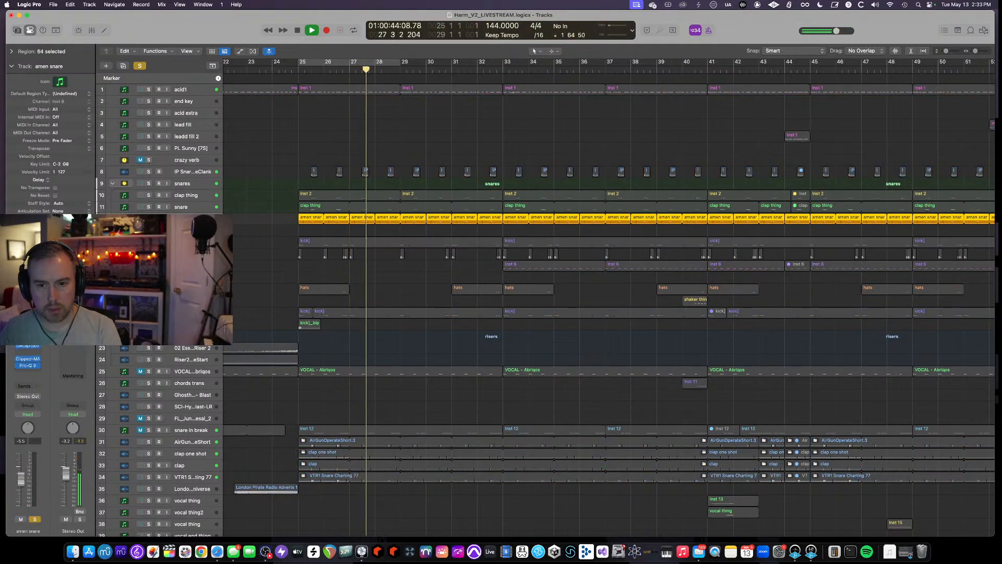
key(s)
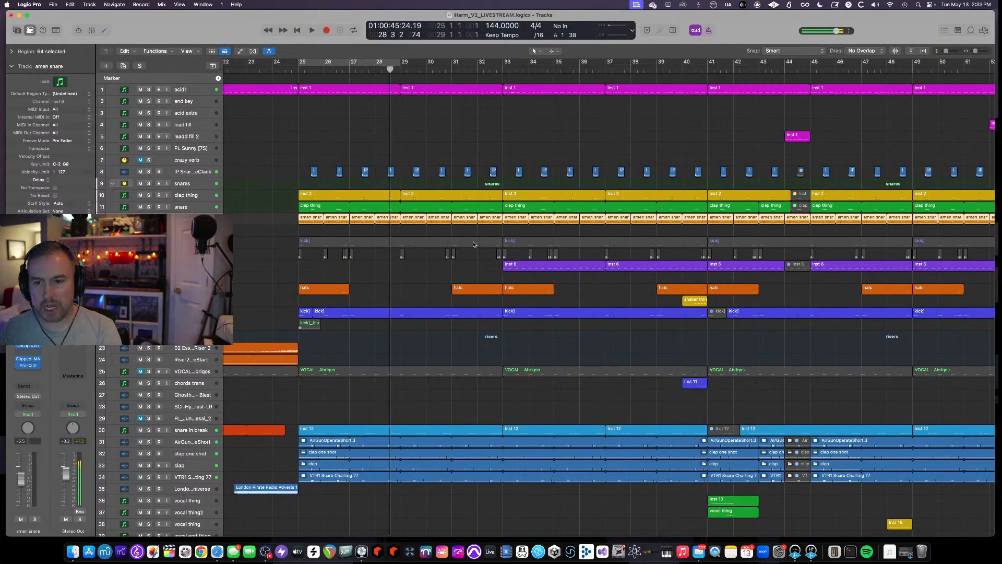
- Solo the hats track and start playback to audition it
scroll(473, 244, up, 5)
scroll(473, 244, down, 3)
scroll(486, 246, left, 1)
key(space)
scroll(487, 246, down, 3)
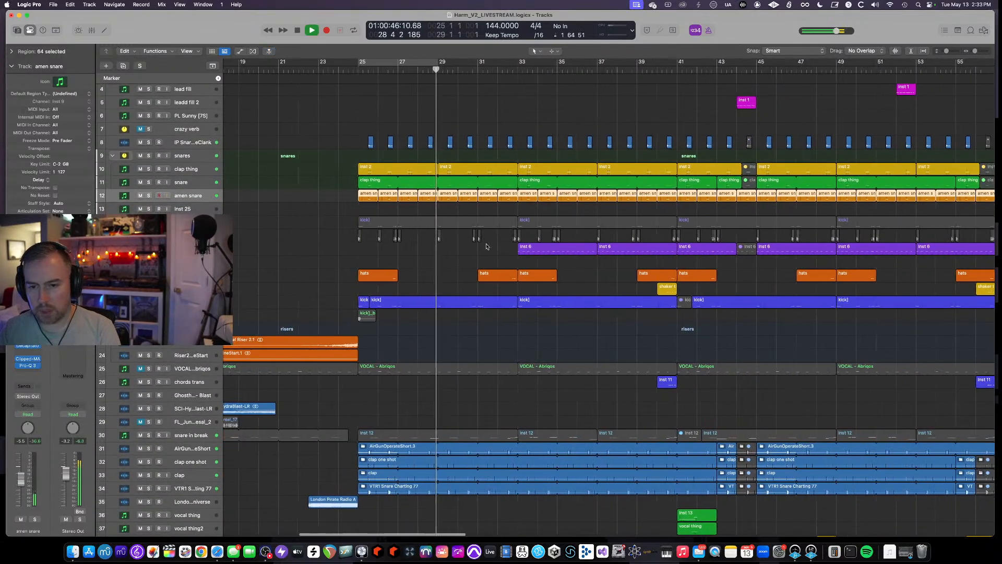
scroll(486, 246, down, 5)
scroll(485, 245, right, 5)
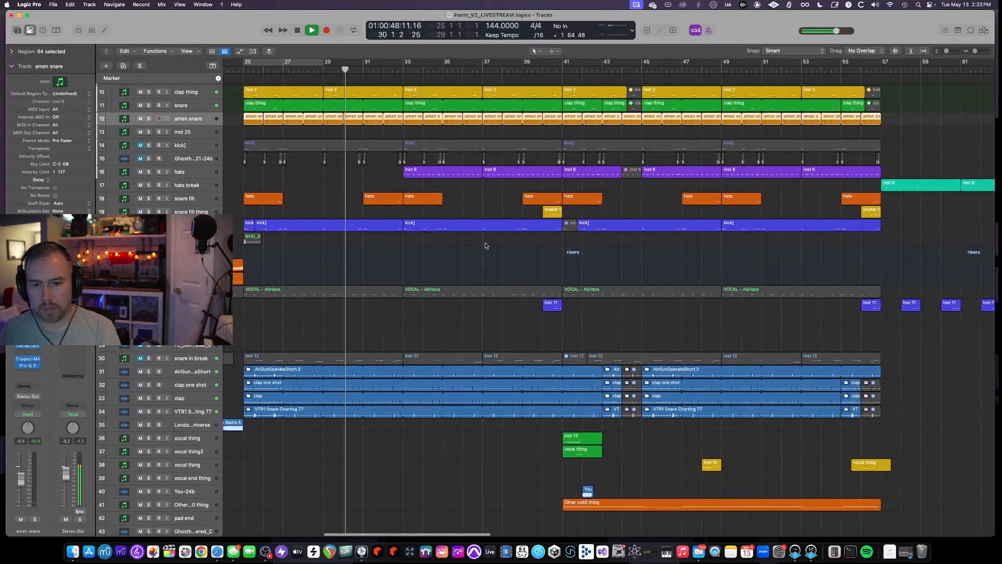
scroll(485, 246, right, 1)
scroll(485, 245, down, 3)
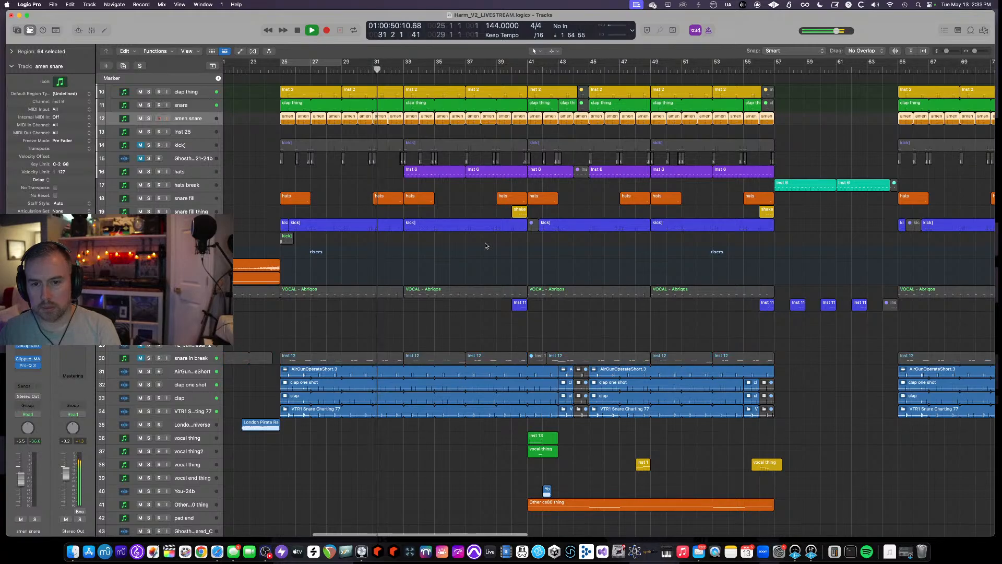
scroll(485, 246, down, 3)
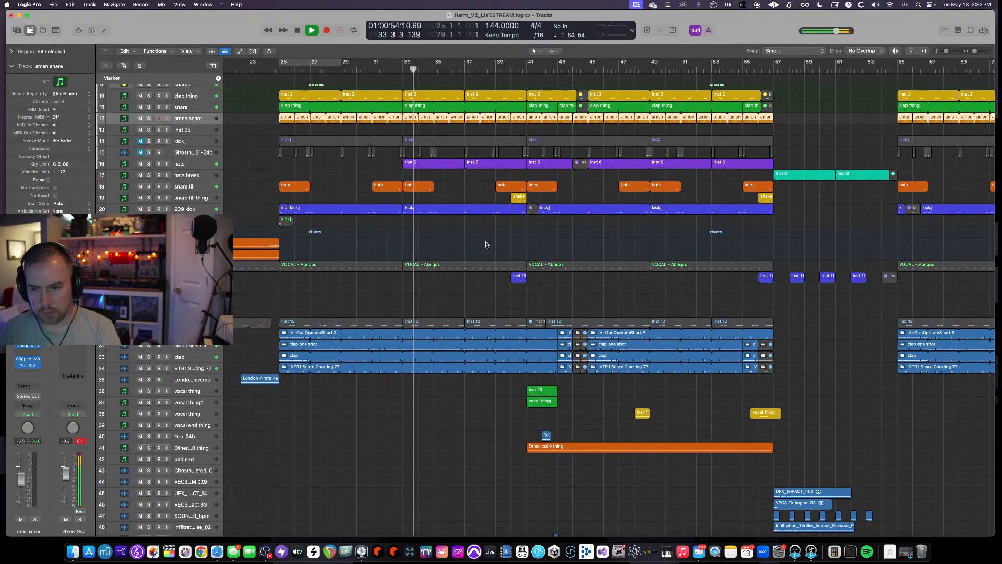
click(145, 163)
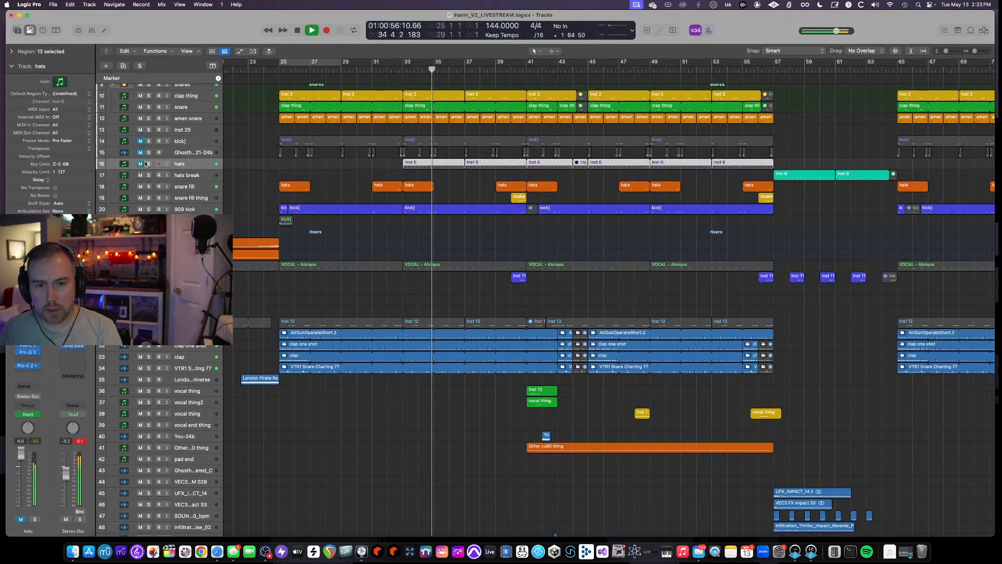
click(149, 164)
key(space)
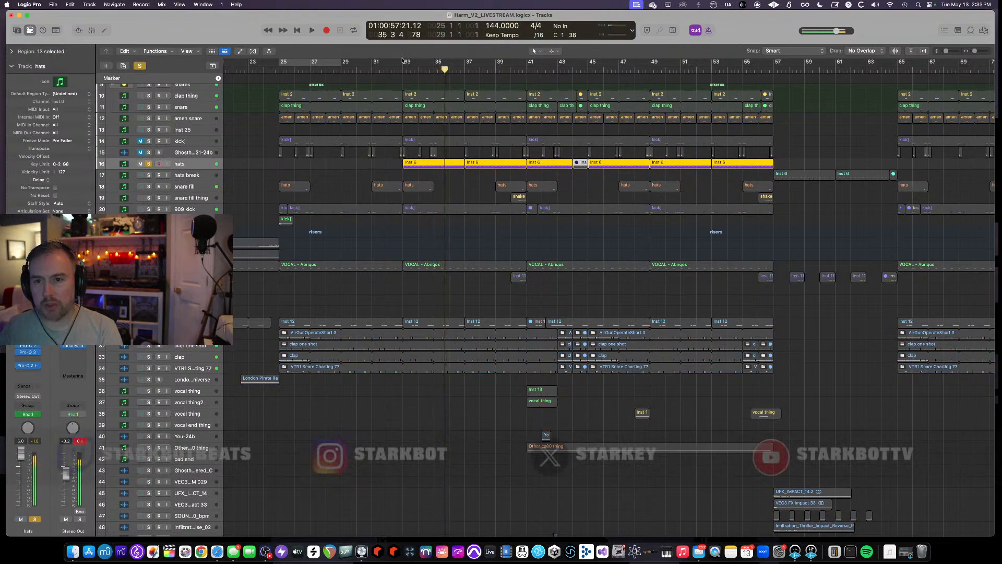
- Set the cycle range to bars 33 through 41 and enlarge the track heights
drag(405, 65, 527, 65)
key(super+Down)
key(super+Down)
key(super+Down)
key(super+Down)
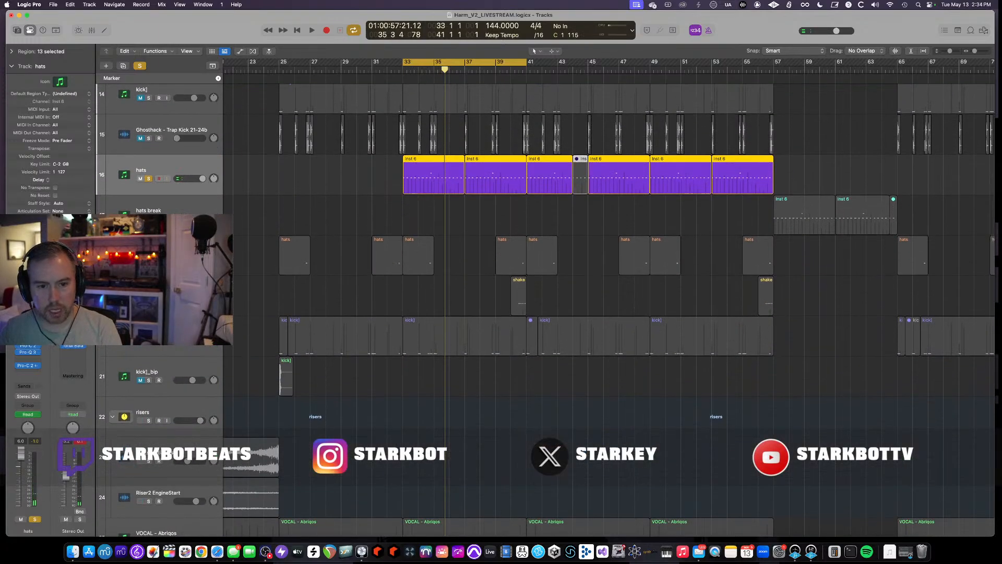
- Open the hats track's Atlas, RC-20 Retro Color, Pro-C 2, Pro-Q 3 and second Pro-C 2 plugins while auditioning
click(27, 324)
key(space)
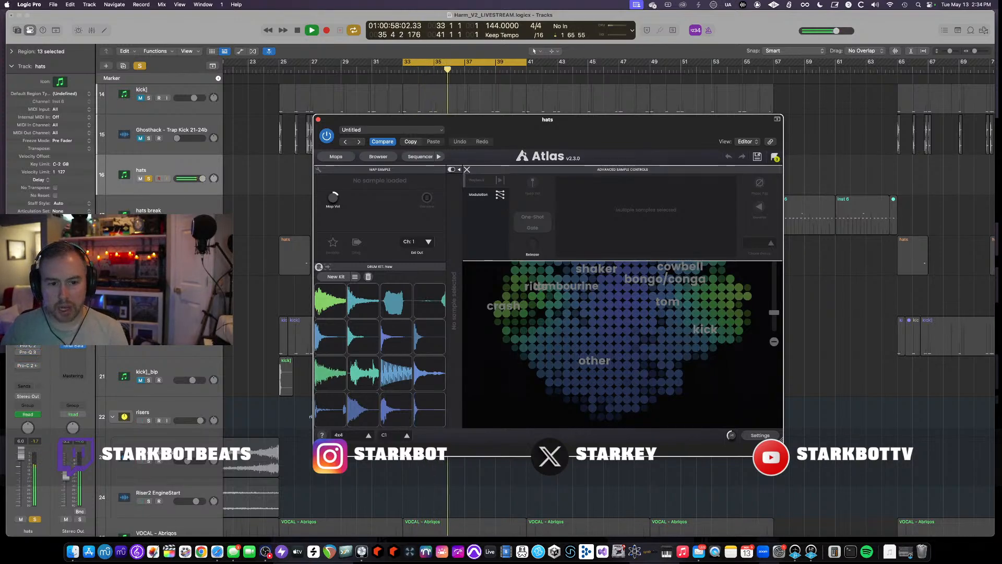
click(28, 338)
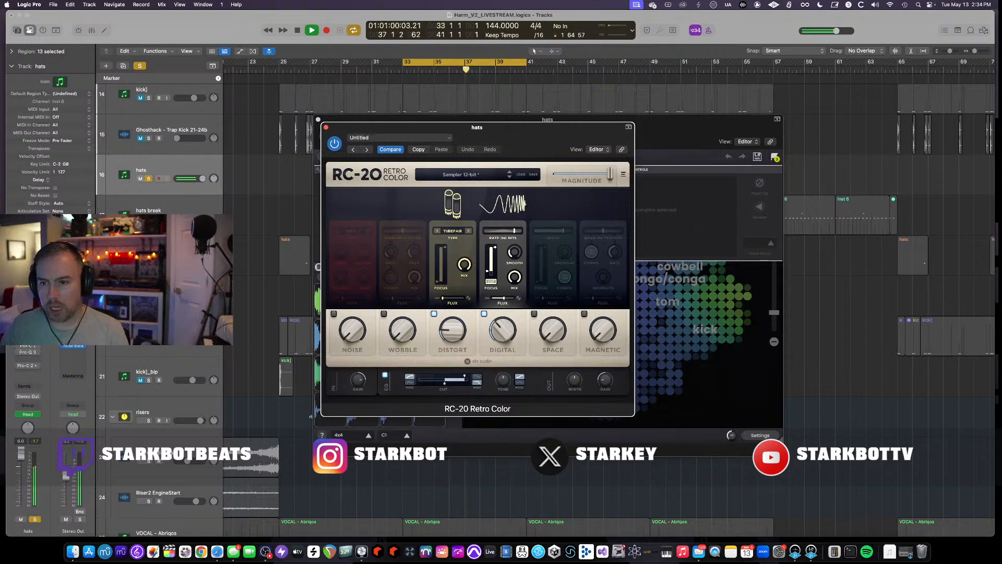
click(29, 347)
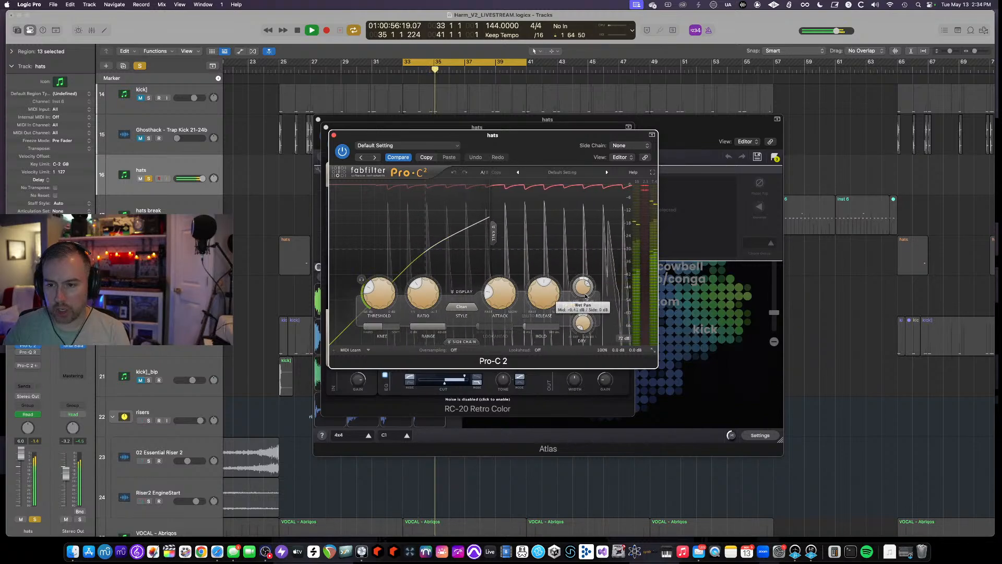
click(28, 353)
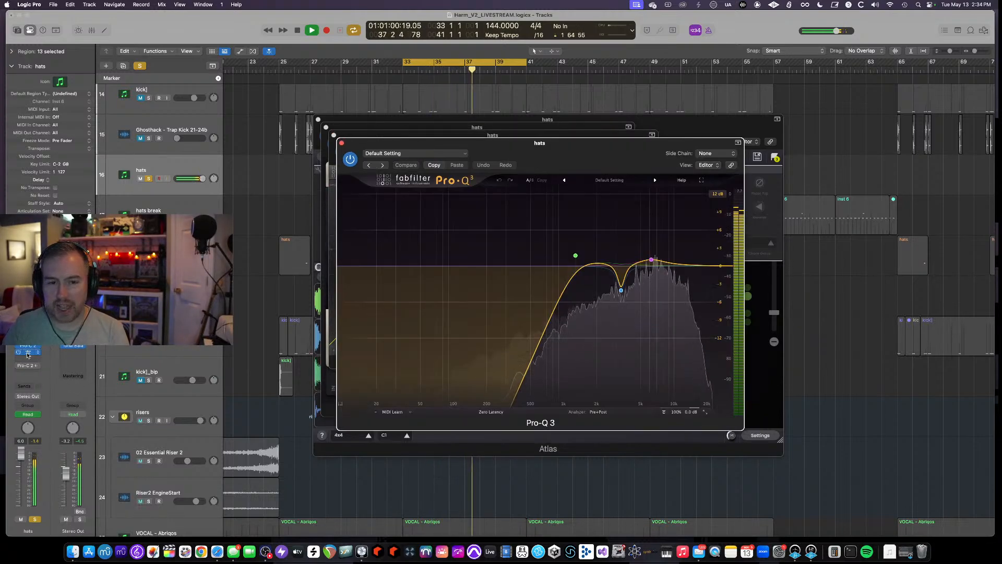
click(27, 366)
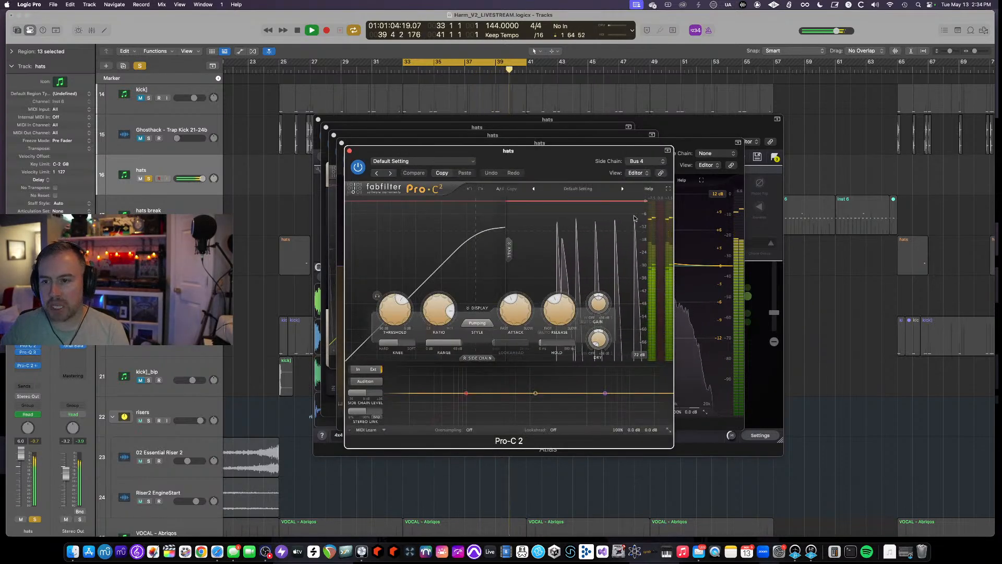
- Check the second Pro-C 2's sidechain source, close all the hats plugin windows and unsolo the hats track
click(658, 163)
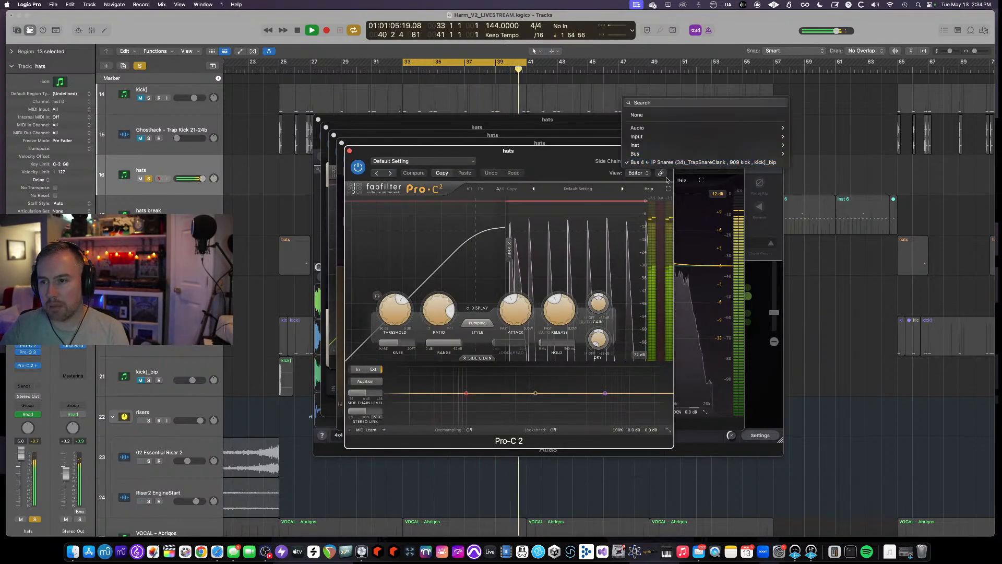
click(349, 151)
click(342, 143)
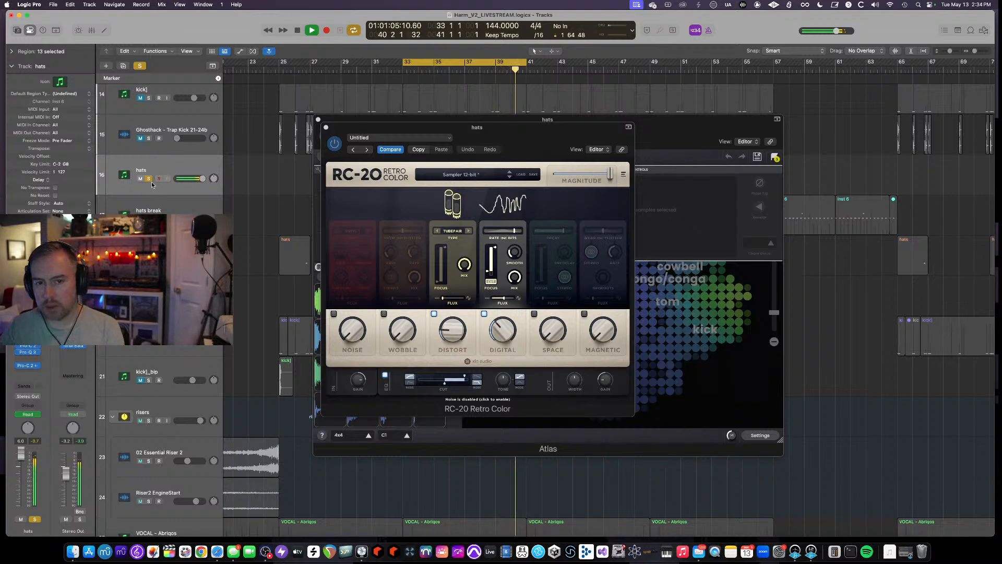
click(327, 127)
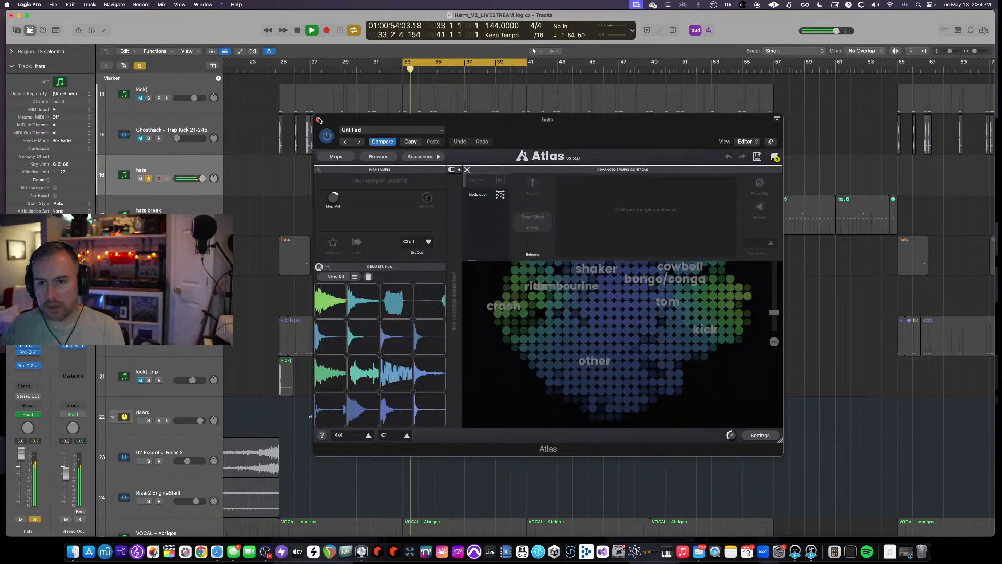
click(318, 120)
key(a)
key(a)
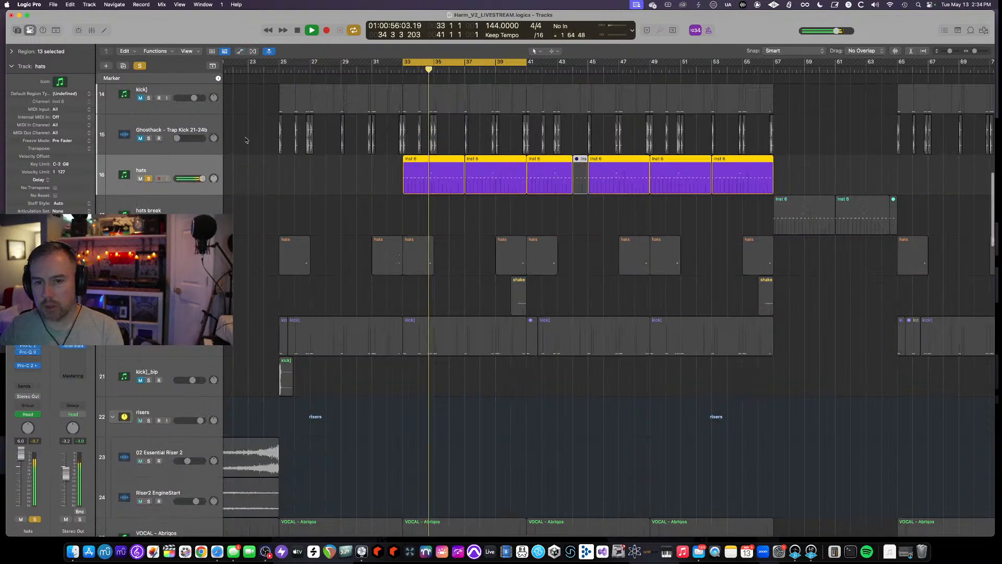
key(s)
- Move the playhead to bar 37, open the acid1 region there in the Piano Roll and audition it
click(481, 65)
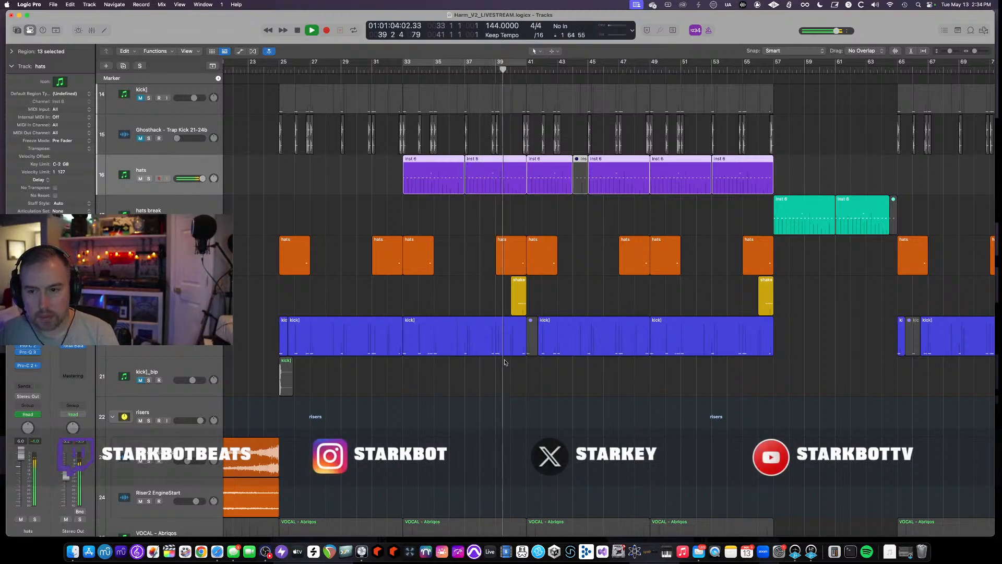
scroll(503, 360, up, 8)
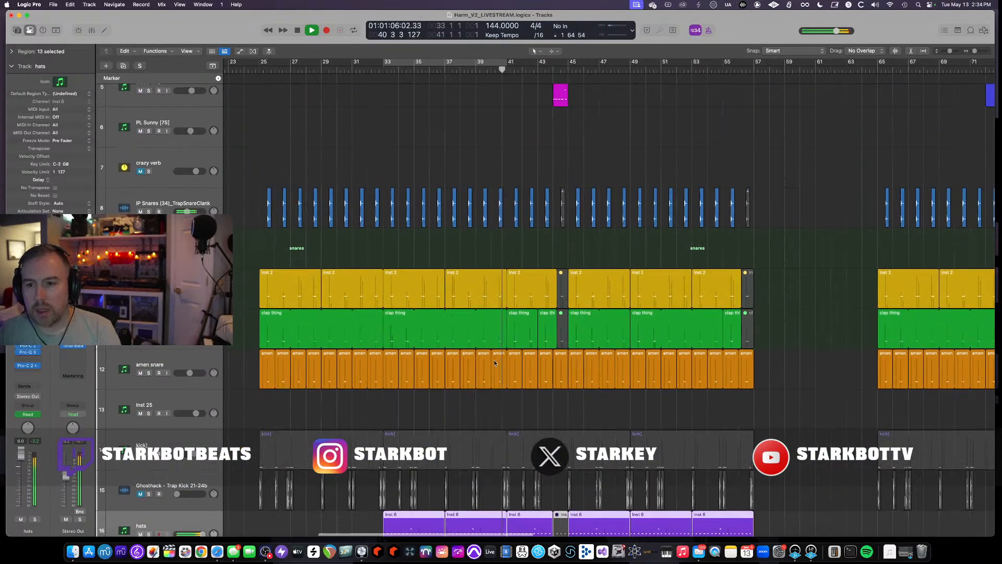
key(space)
scroll(504, 360, up, 4)
click(444, 70)
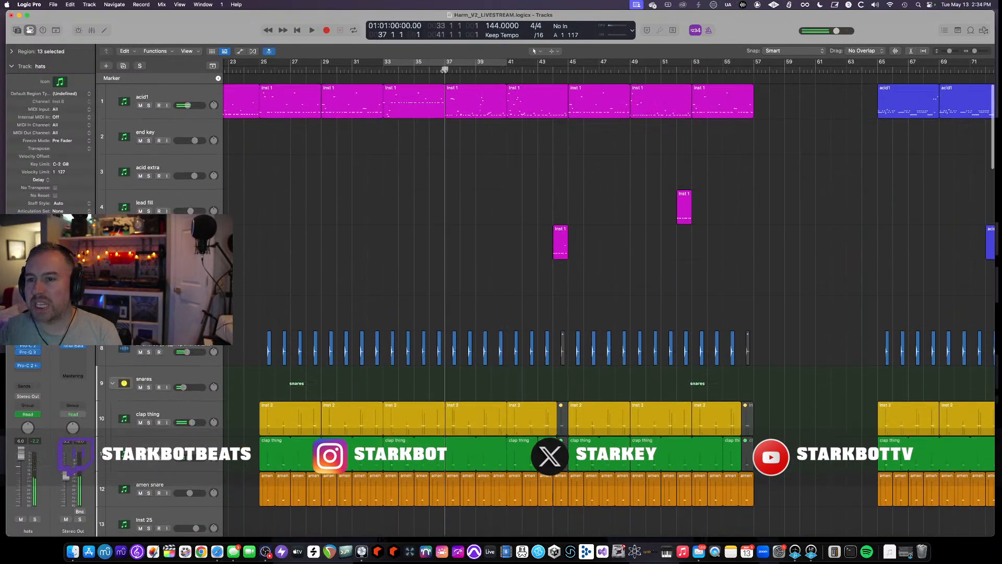
double_click(462, 100)
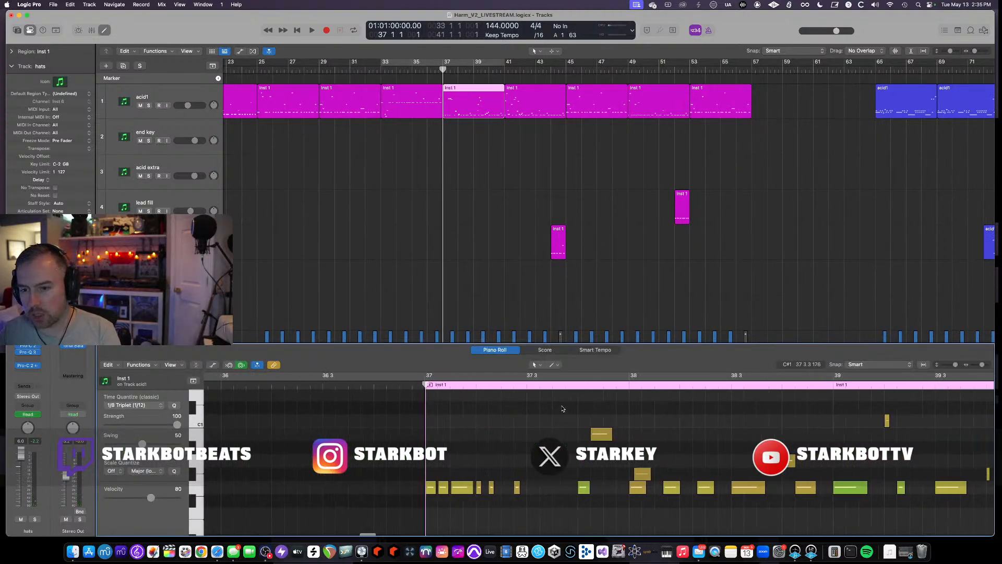
key(space)
- Place the playhead at bar 37 in the Piano Roll and audition the acid1 pattern
key(space)
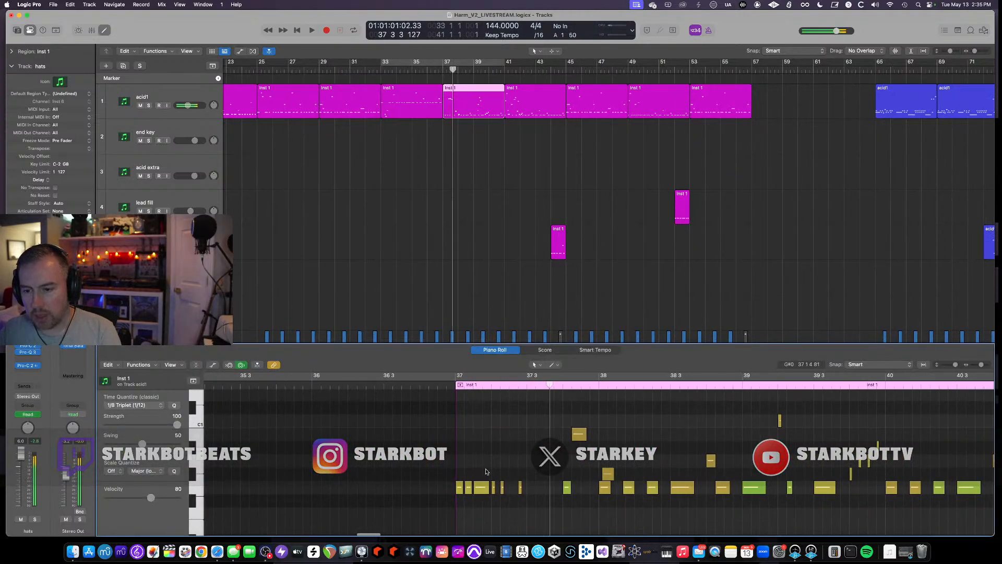
click(436, 383)
scroll(502, 491, right, 1)
key(space)
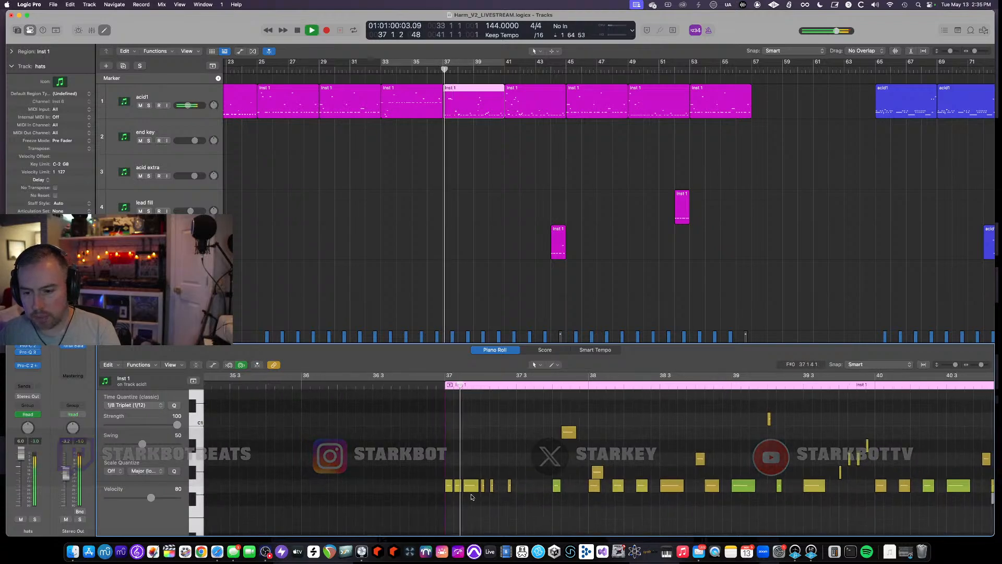
key(space)
scroll(503, 490, up, 5)
scroll(503, 490, down, 5)
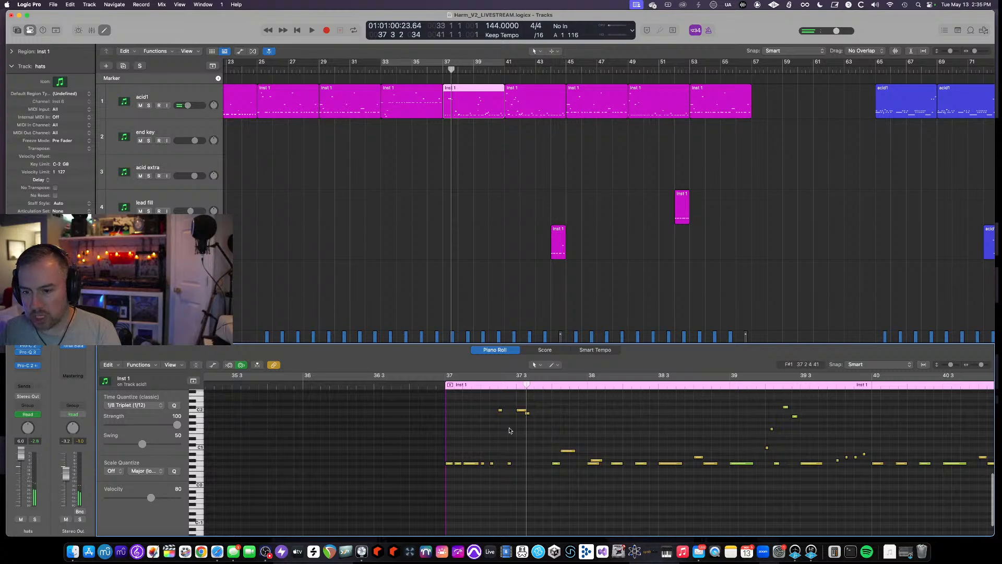
- Lower two acid1 notes after beat 37 3 in pitch to form a descending run, auditioning from bar 37
mouse_move(500, 411)
mouse_down()
mouse_move(501, 441)
mouse_move(501, 411)
mouse_up()
click(423, 385)
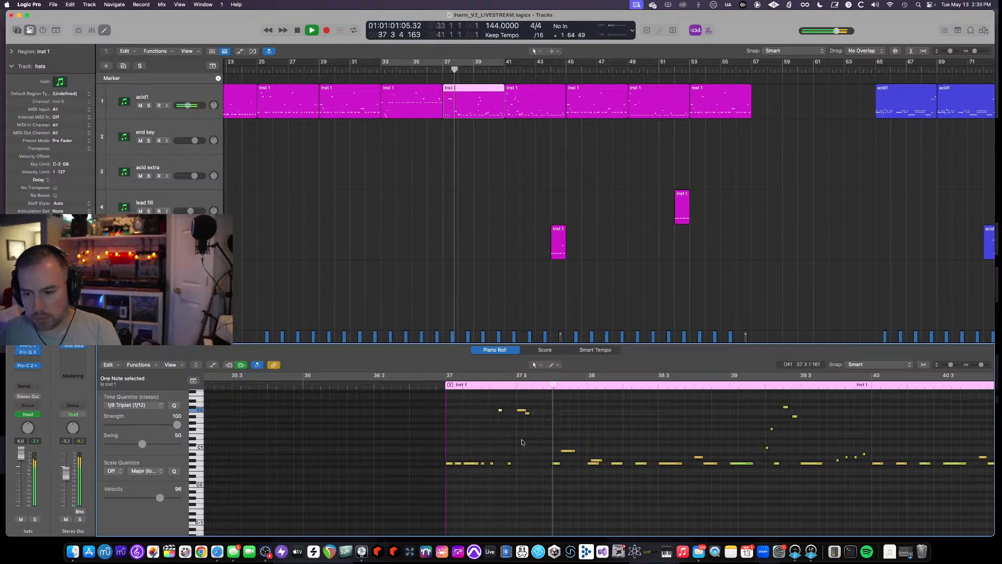
key(space)
drag(528, 415, 534, 428)
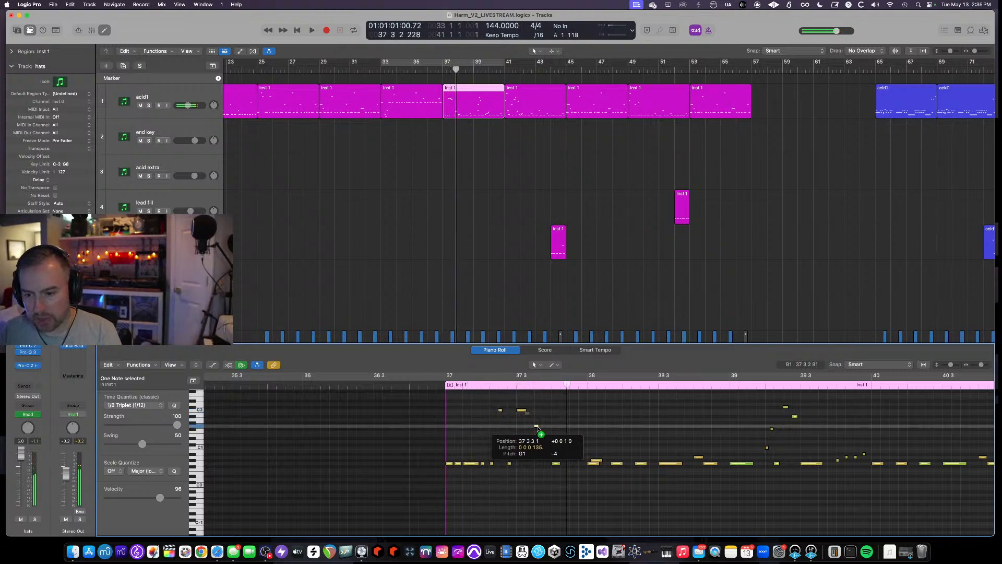
click(547, 428)
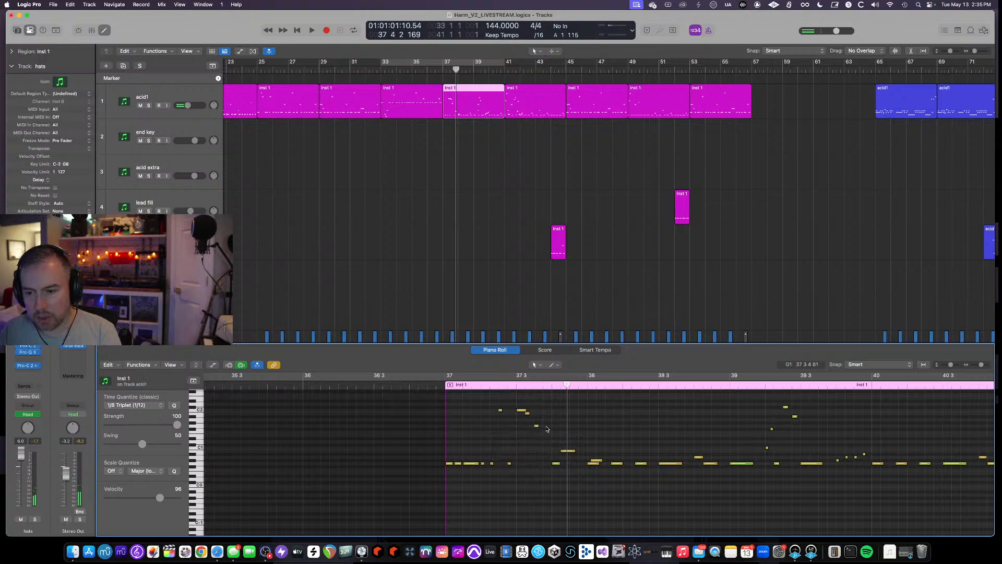
drag(538, 427, 541, 437)
drag(541, 437, 545, 440)
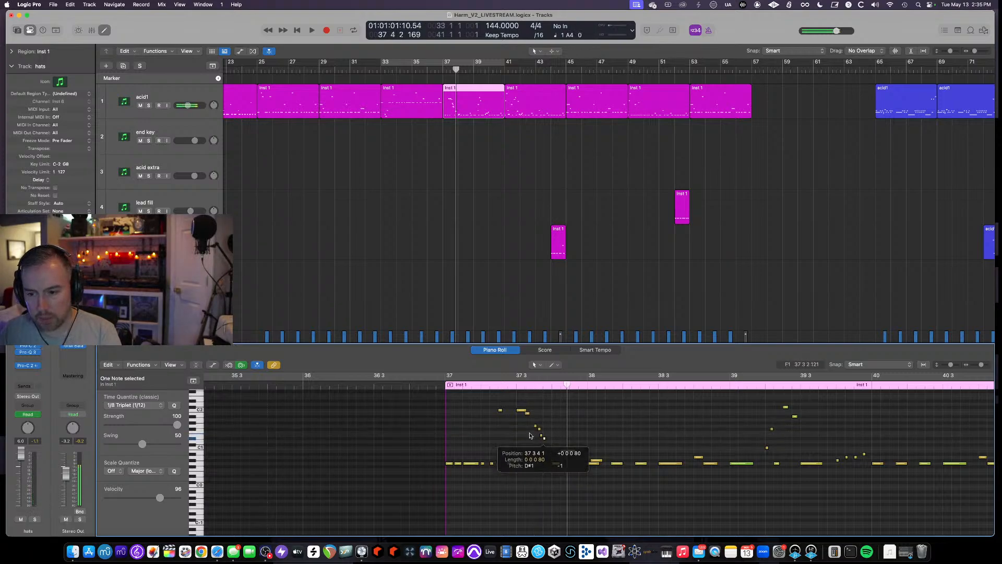
- Audition the edited acid1 pattern from bar 37 through bar 40
click(432, 386)
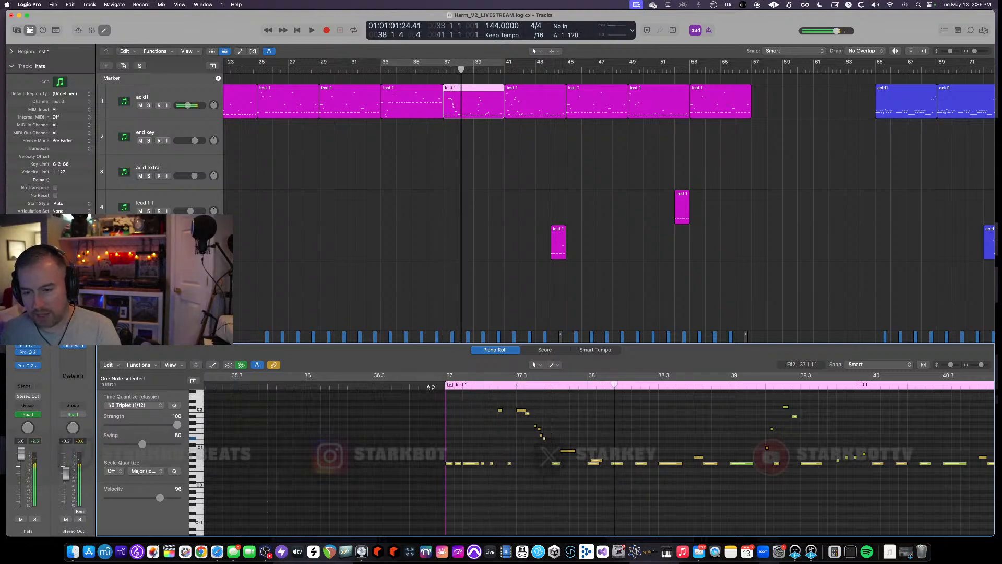
click(433, 386)
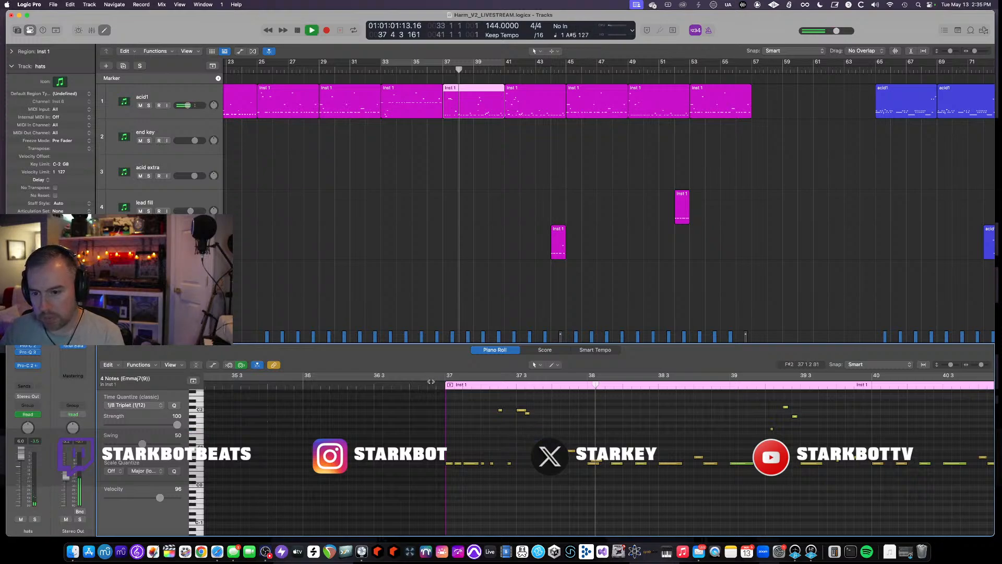
scroll(607, 435, right, 5)
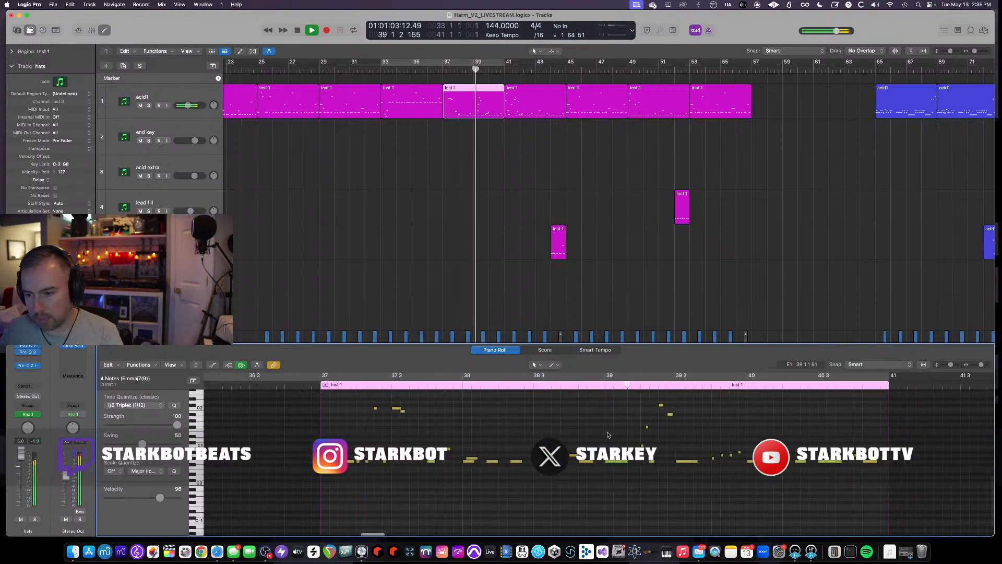
scroll(608, 435, right, 3)
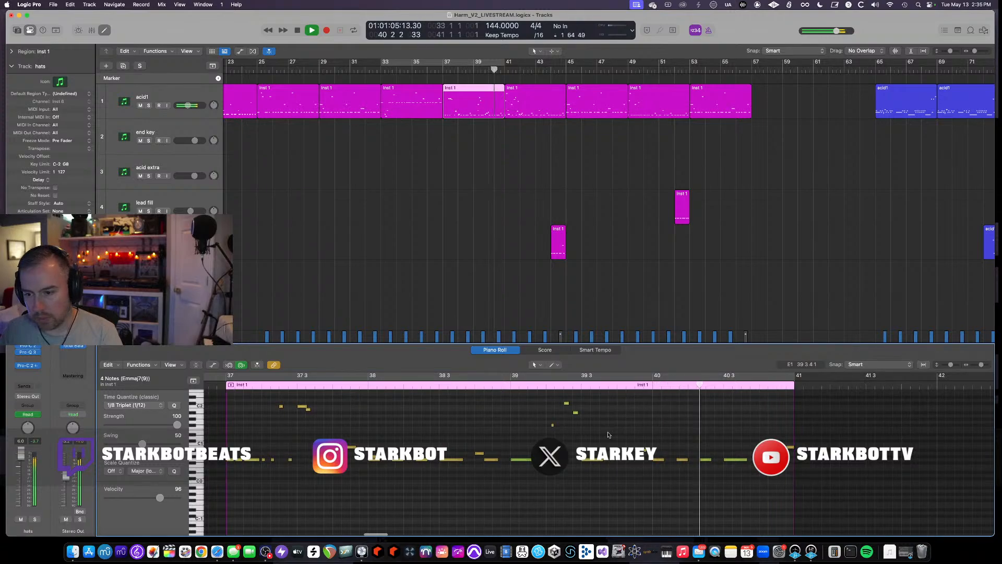
scroll(608, 435, right, 3)
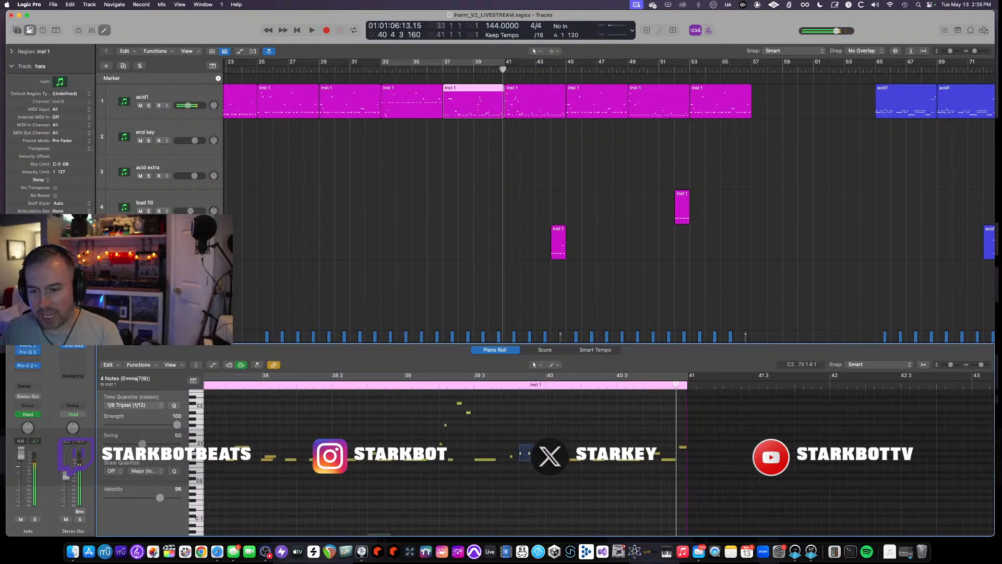
- Move the three-note chord near bar 39 4 up in pitch and audition it
drag(519, 456, 520, 407)
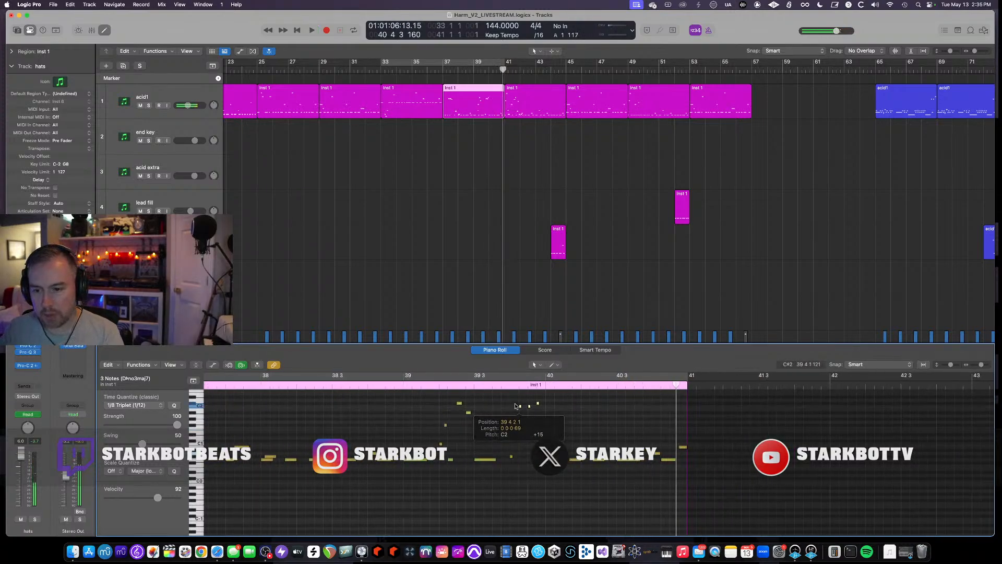
double_click(424, 388)
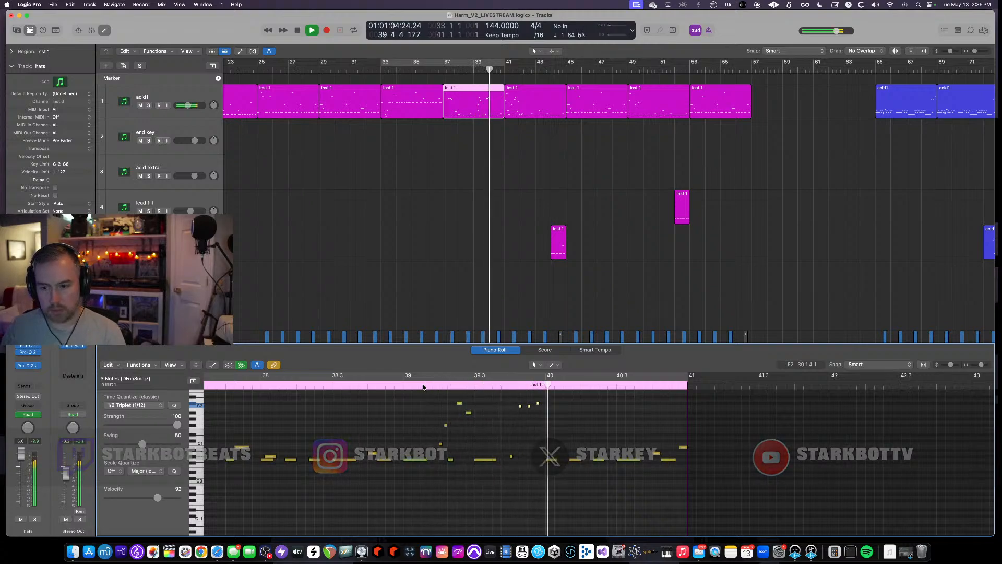
key(space)
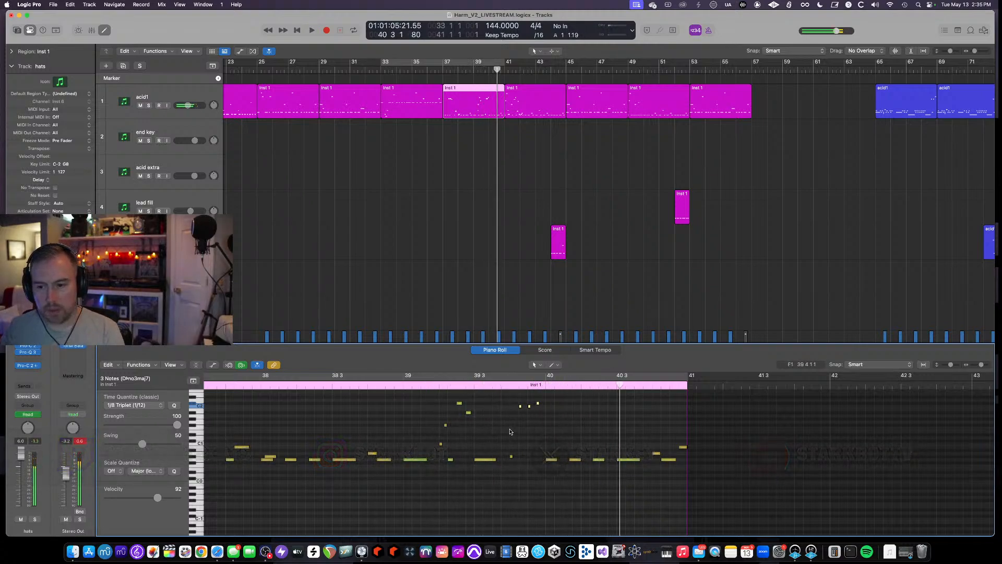
- Raise the three-note chord further and audition it from bar 39
scroll(512, 433, up, 5)
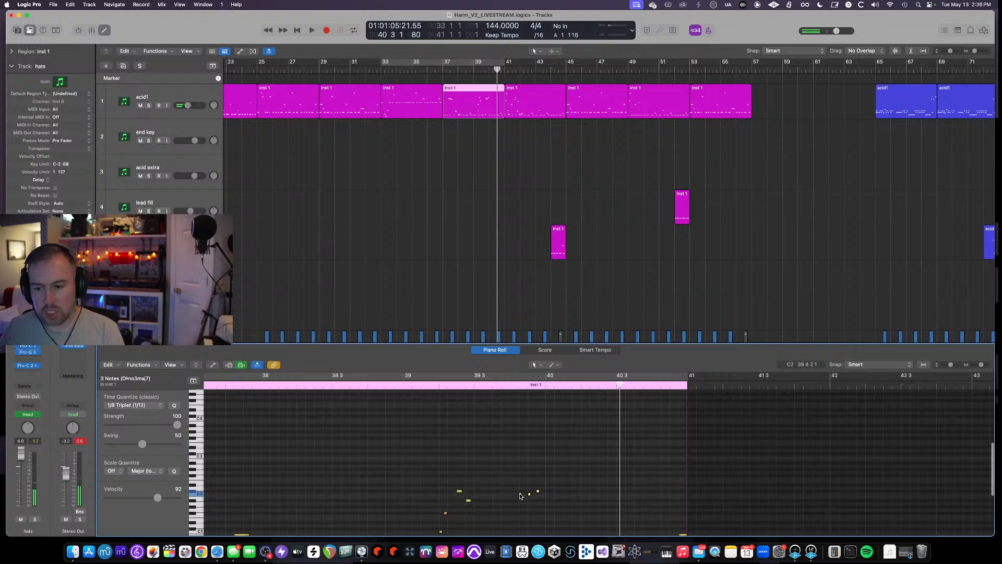
drag(520, 496, 520, 429)
click(409, 386)
key(space)
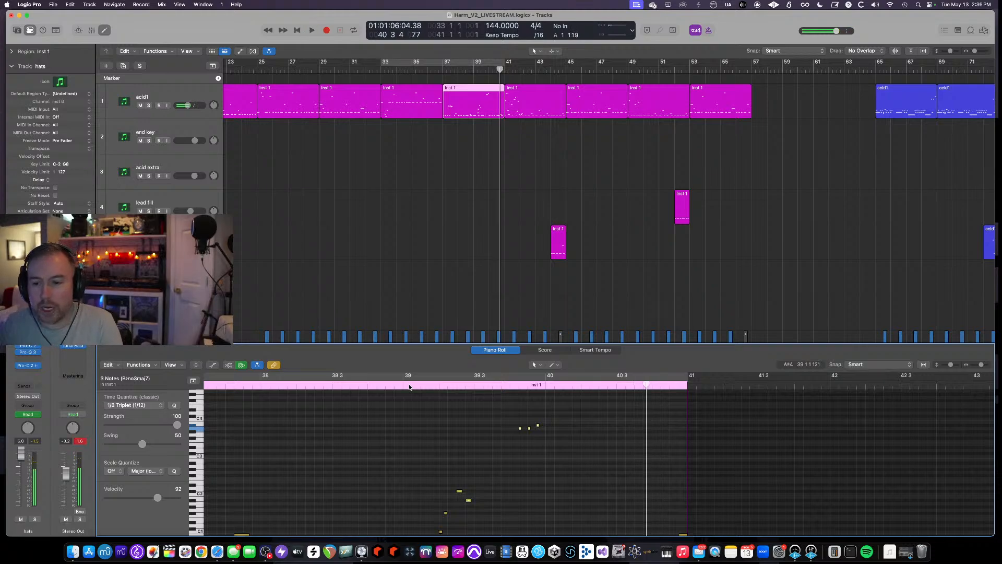
click(398, 386)
key(space)
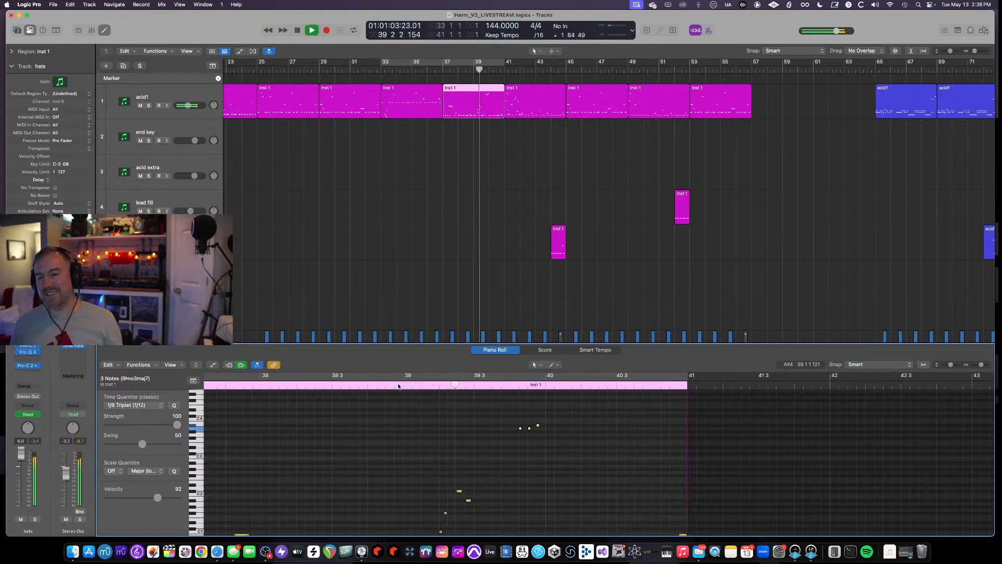
key(space)
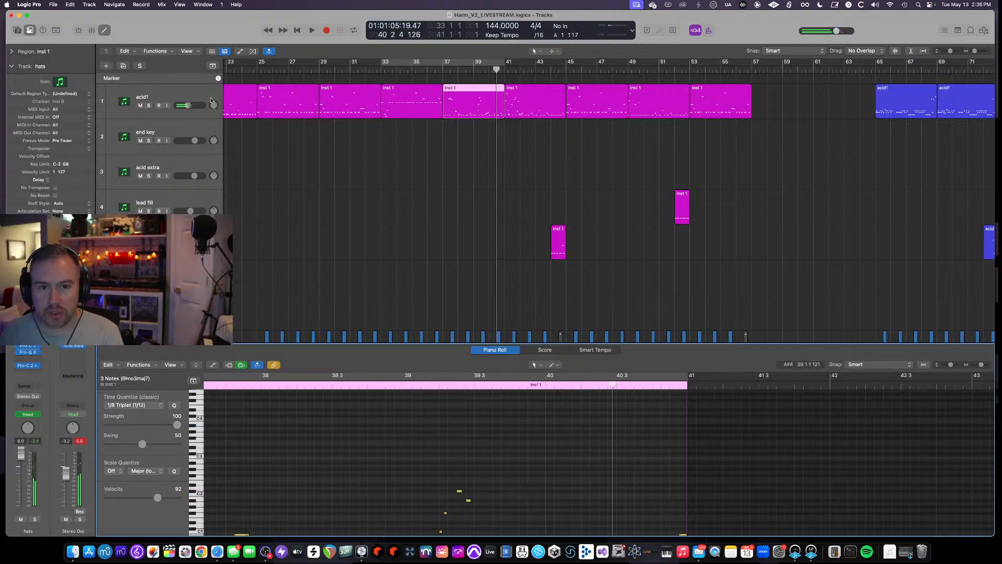
- Close the Piano Roll and audition the arrangement around bar 41
click(105, 31)
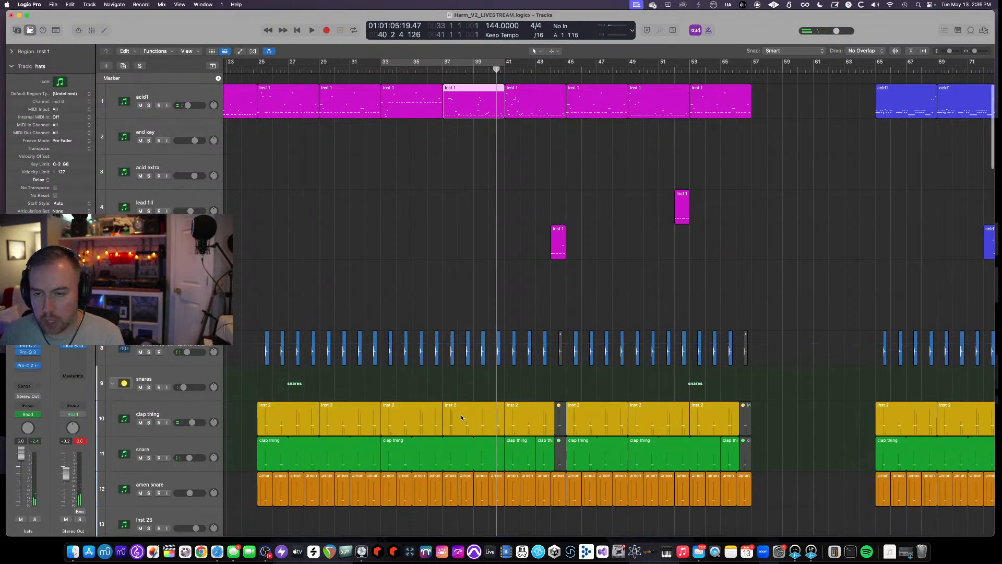
scroll(417, 182, left, 5)
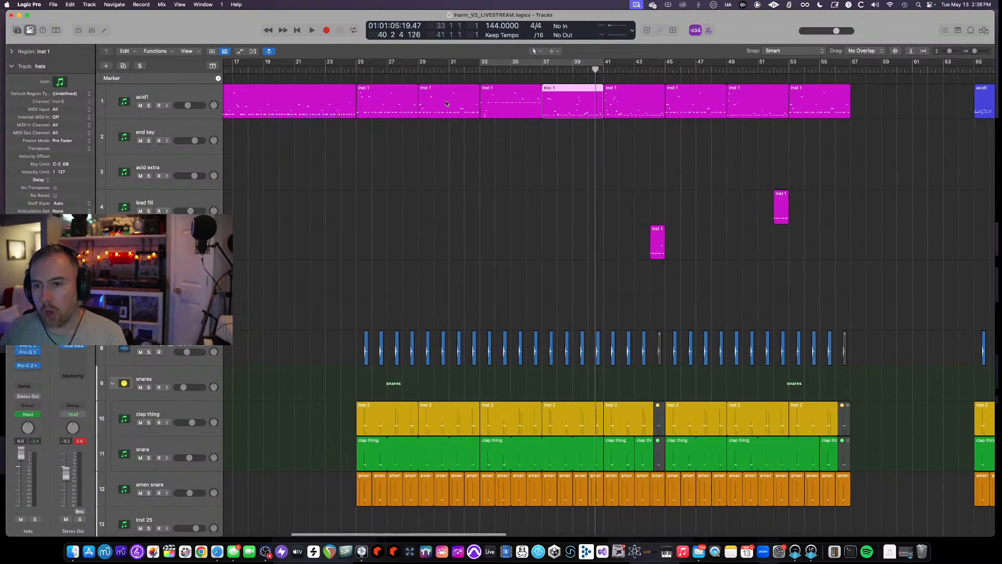
scroll(608, 108, left, 2)
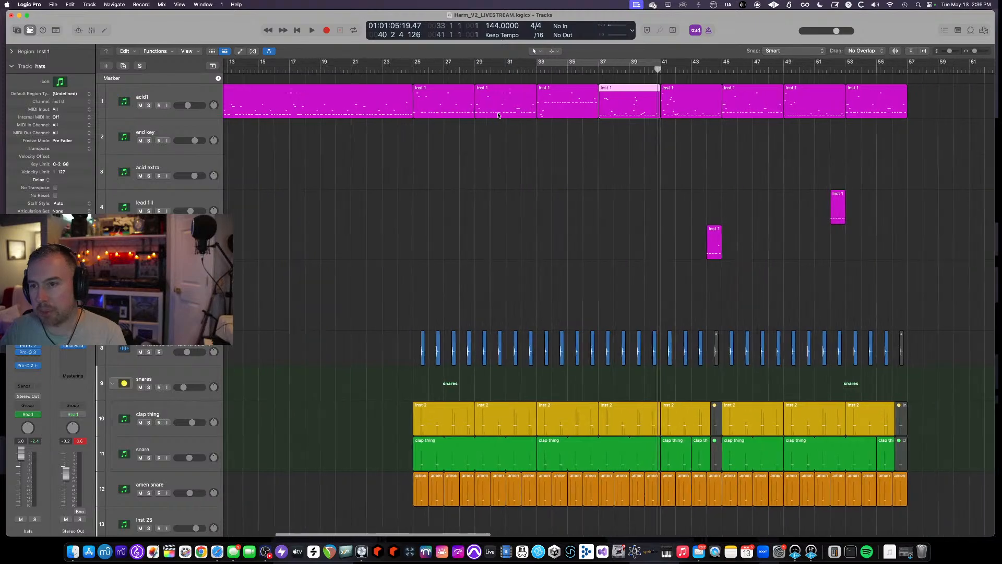
scroll(576, 114, right, 5)
scroll(577, 114, right, 1)
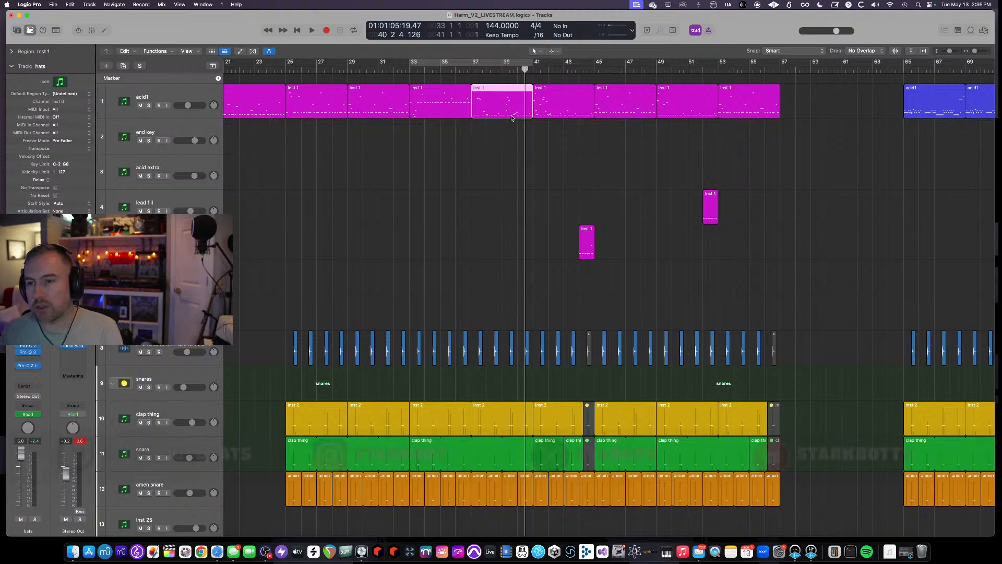
key(space)
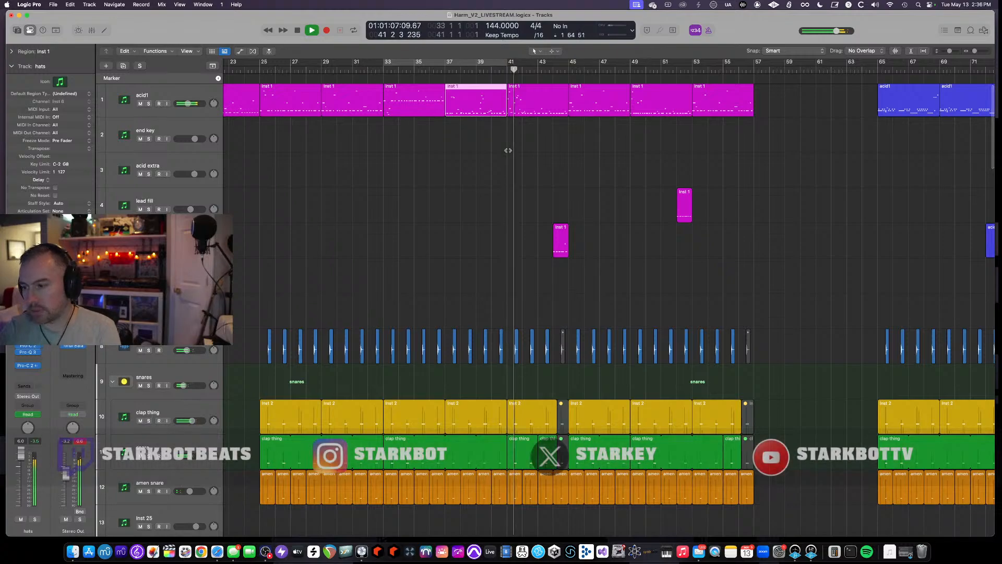
scroll(497, 178, down, 2)
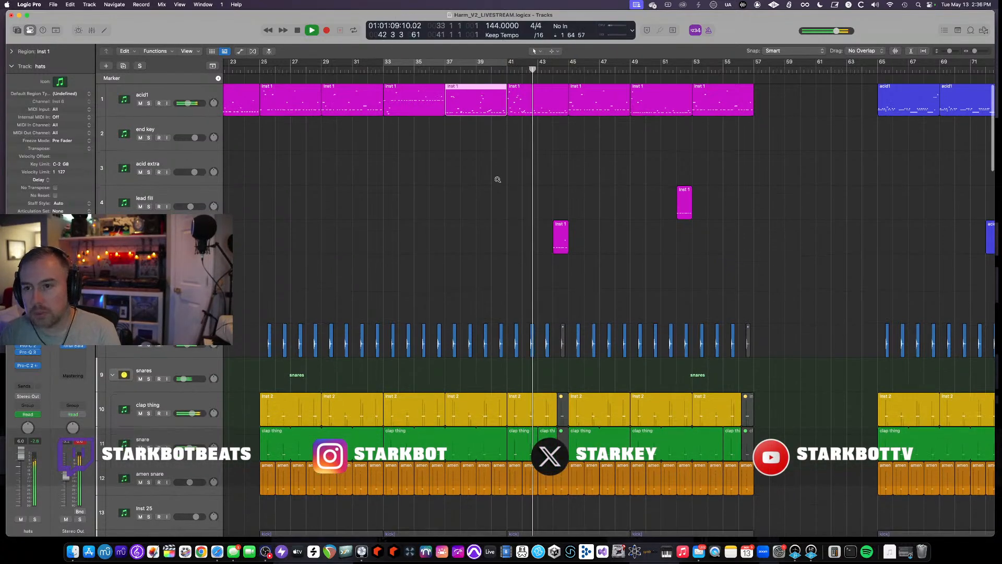
key(space)
- Set the cycle range to bars 41 through 45 and audition it
drag(508, 63, 569, 67)
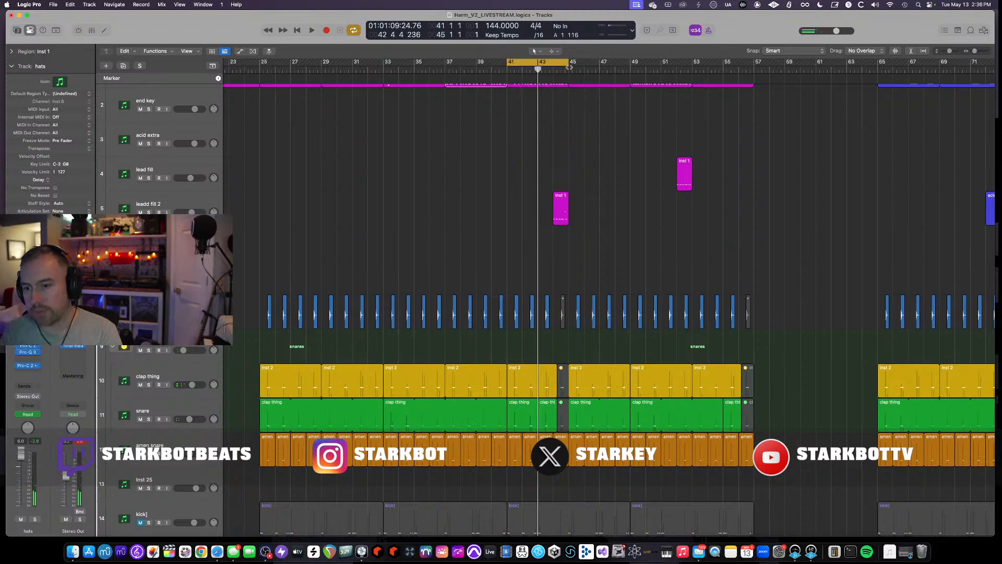
key(space)
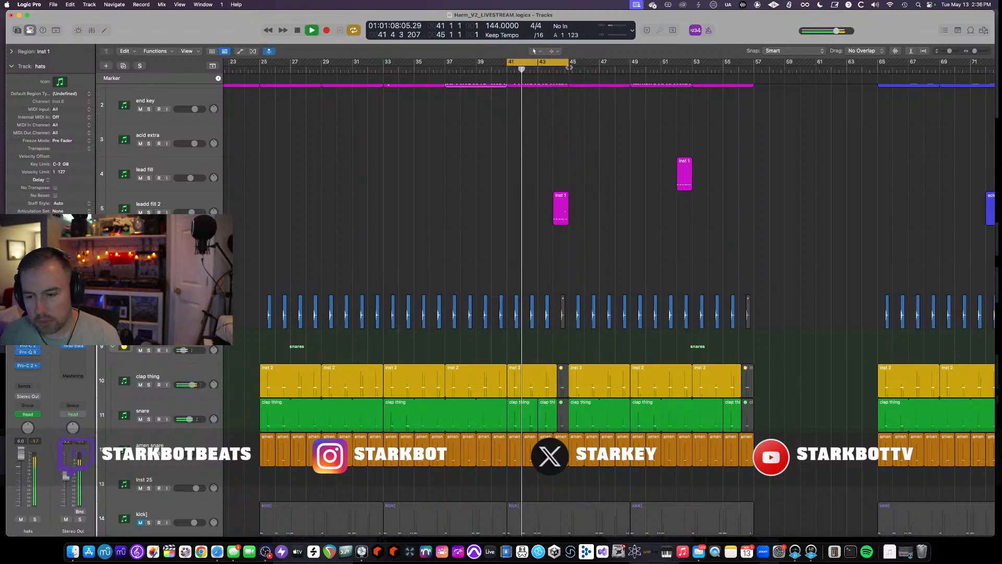
scroll(502, 271, down, 10)
key(space)
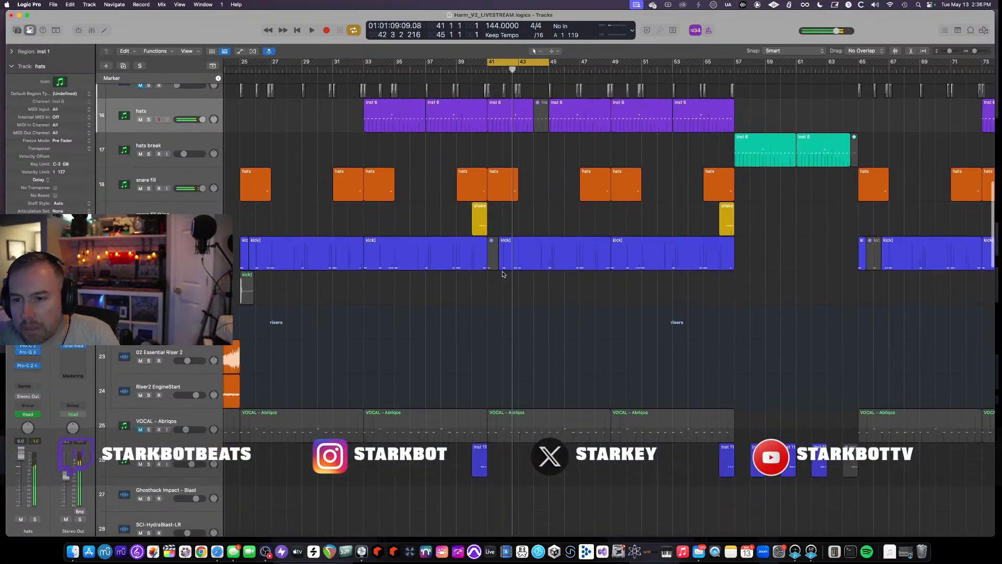
- Solo the chords trans track, turn off cycle and play from bar 39
scroll(503, 271, down, 5)
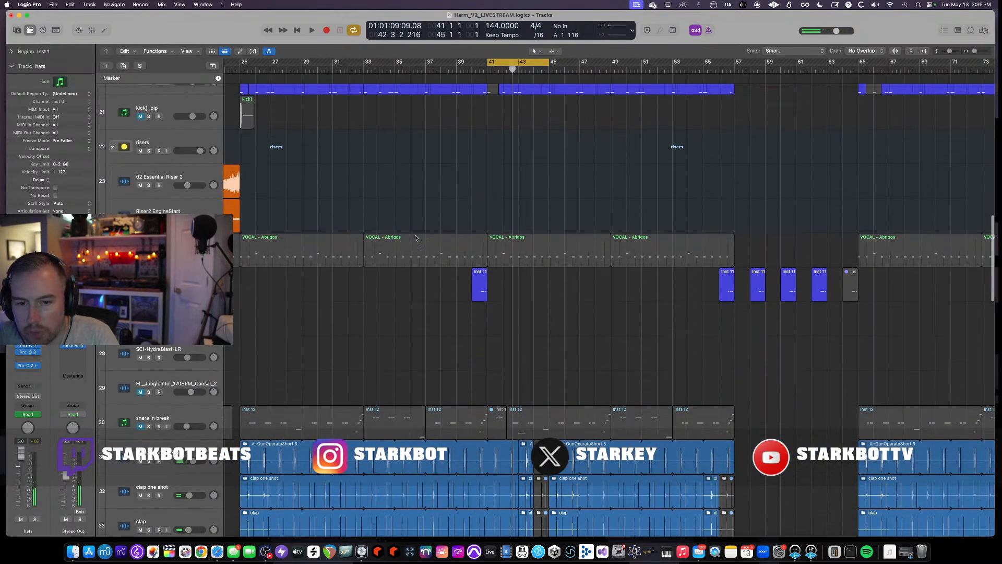
click(162, 282)
key(s)
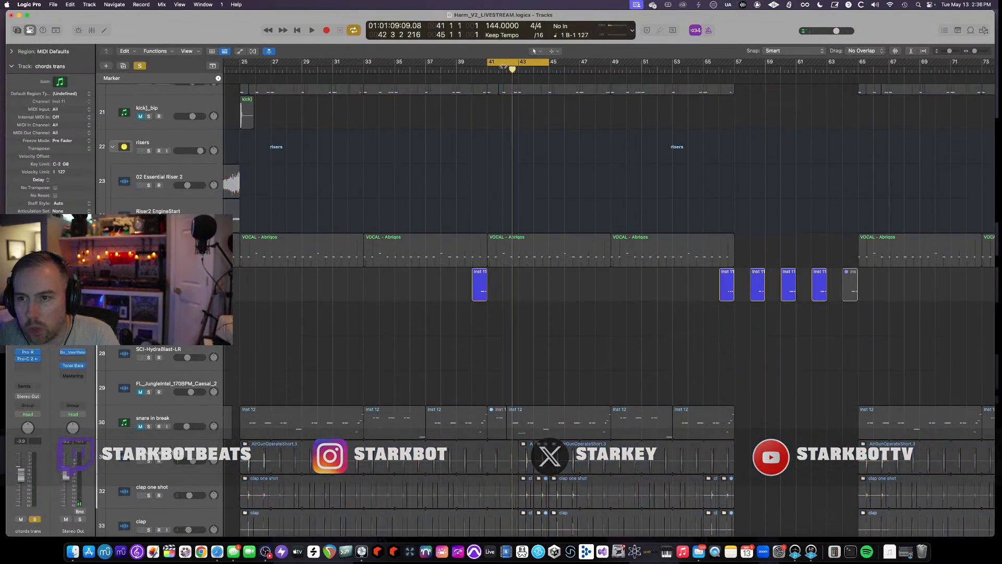
click(471, 69)
key(c)
key(space)
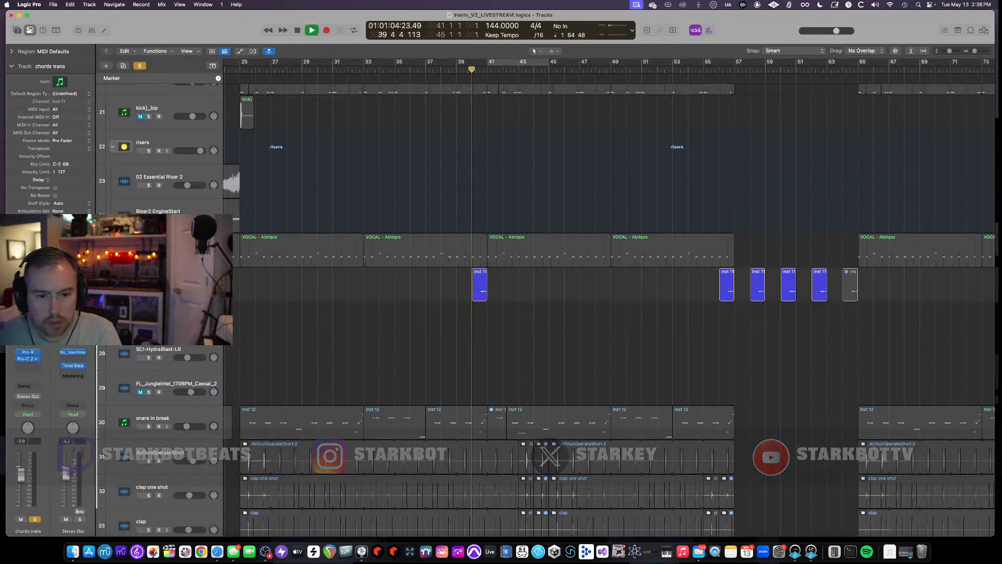
- Open the chords trans track's OP-Xa V plugin window and move it up to fit the screen
key(v)
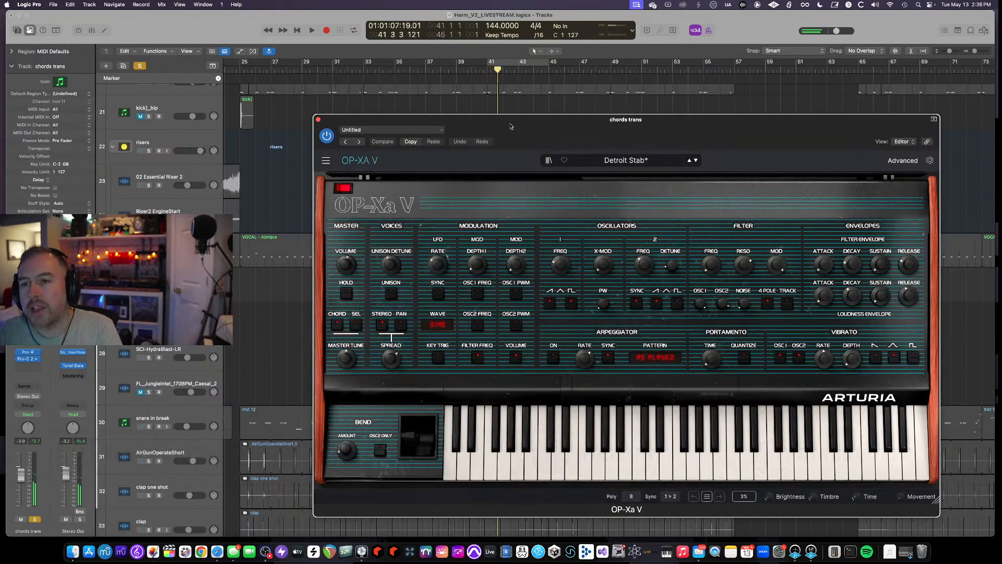
drag(511, 125, 445, 232)
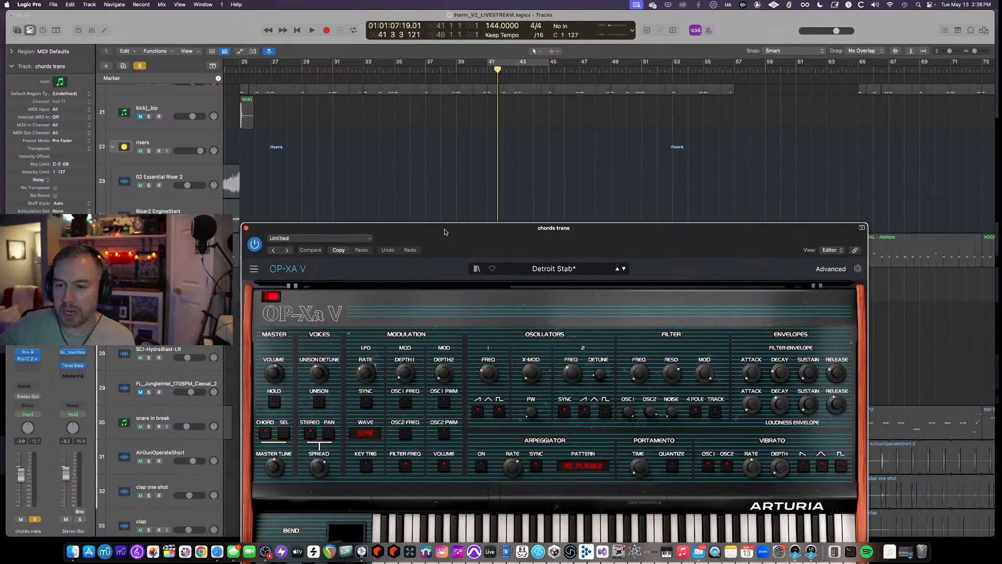
drag(446, 232, 437, 92)
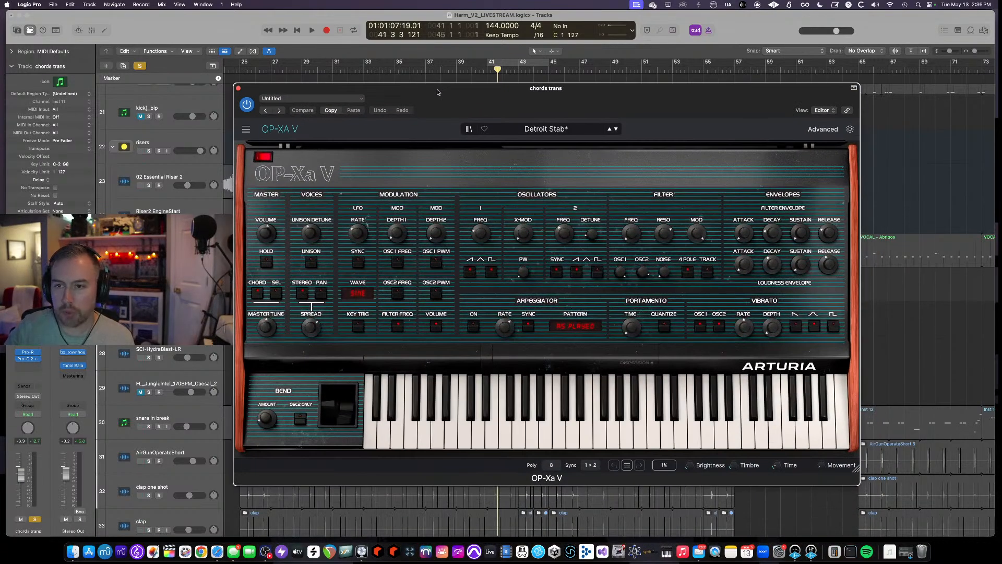
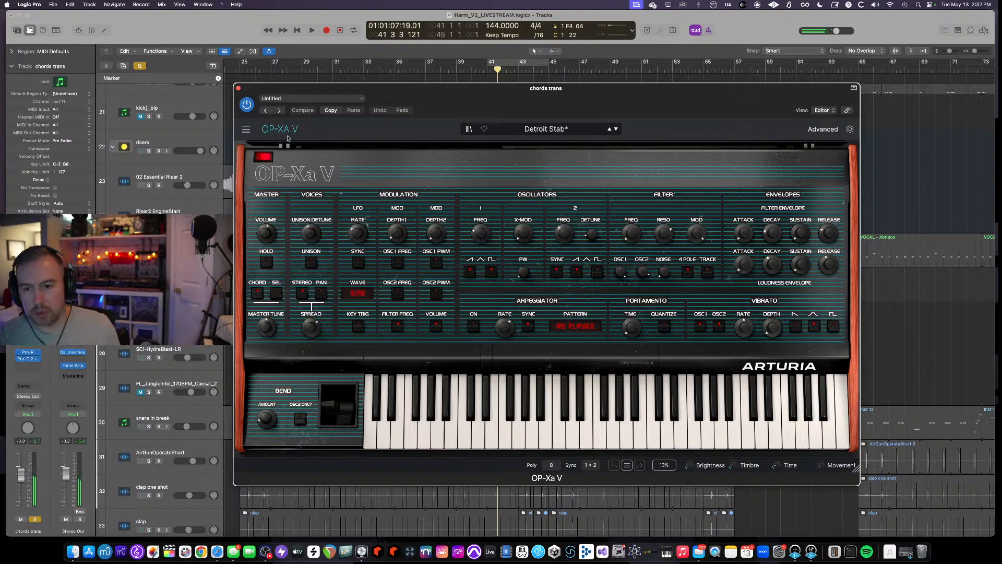
- Close the OP-Xa V window, then open the chords trans Pro-R reverb and bypass it on and off before closing it
click(238, 89)
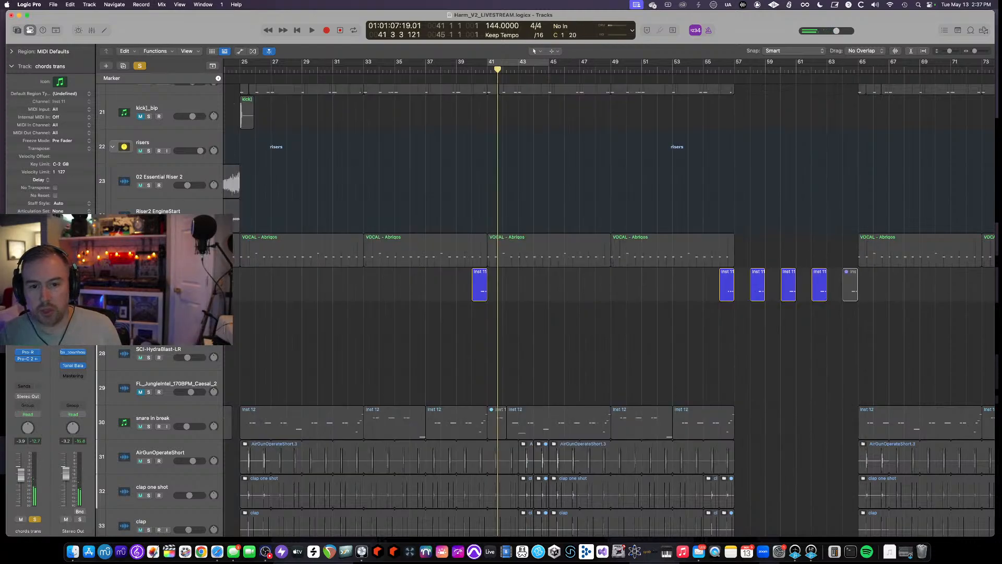
click(28, 353)
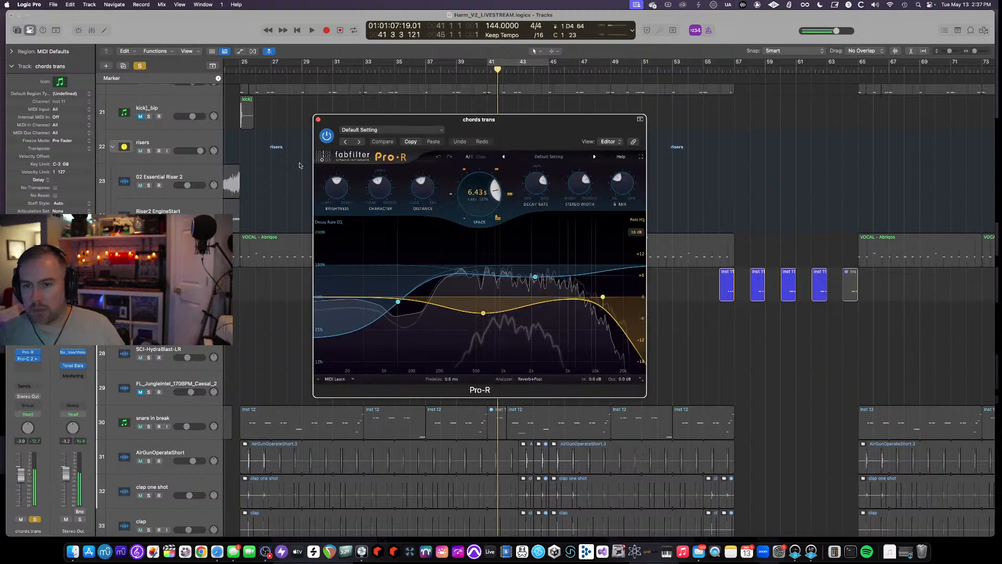
click(327, 137)
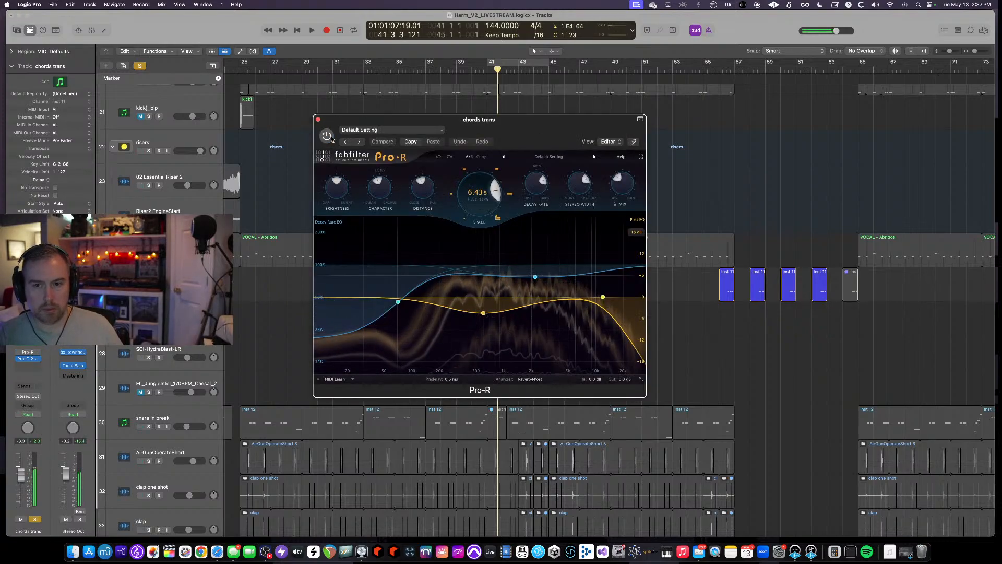
click(327, 136)
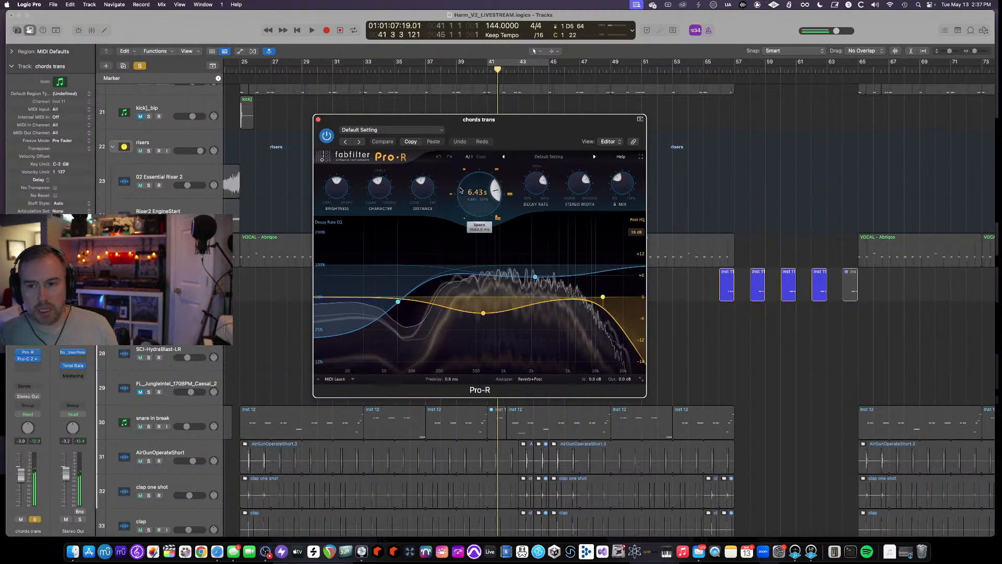
click(318, 119)
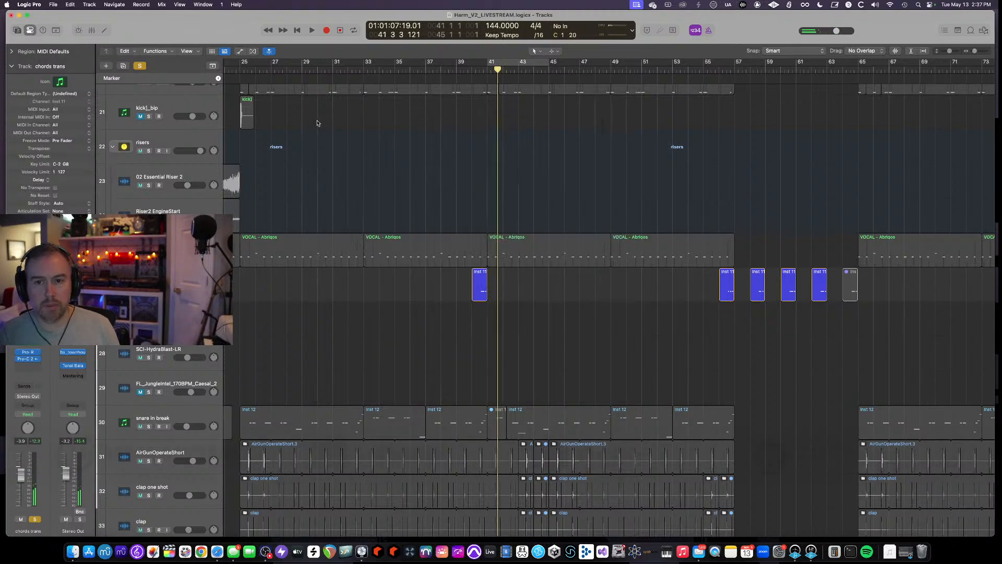
- Open the chords trans Pro-C 2 compressor, set its side-chain input to Bus 4, and close the plugin window
click(28, 359)
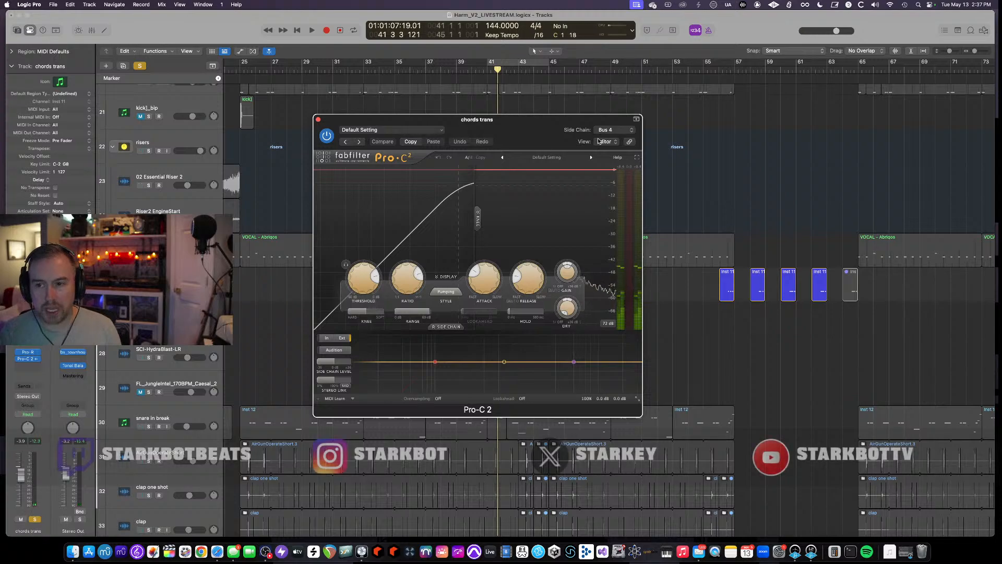
click(608, 130)
click(507, 200)
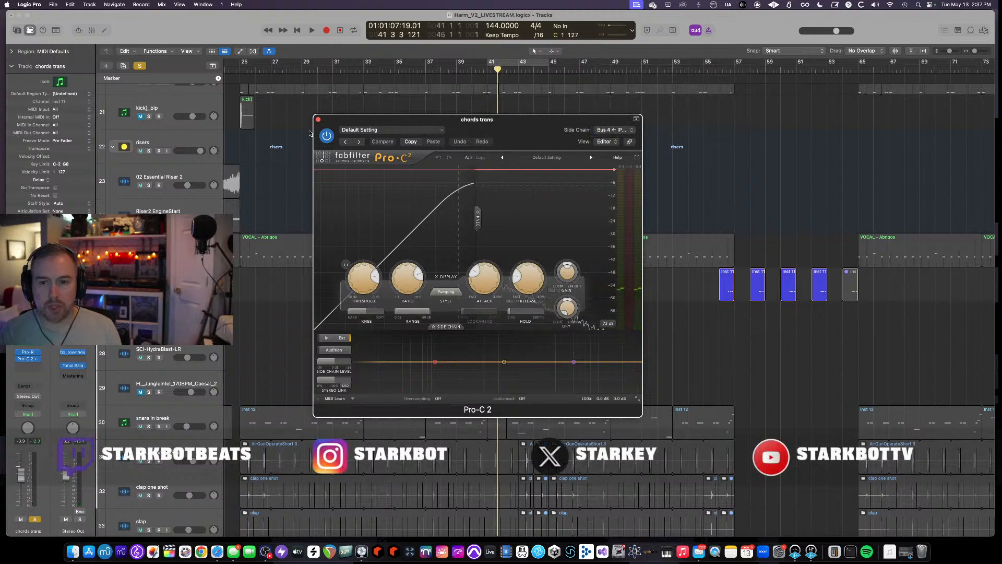
click(318, 120)
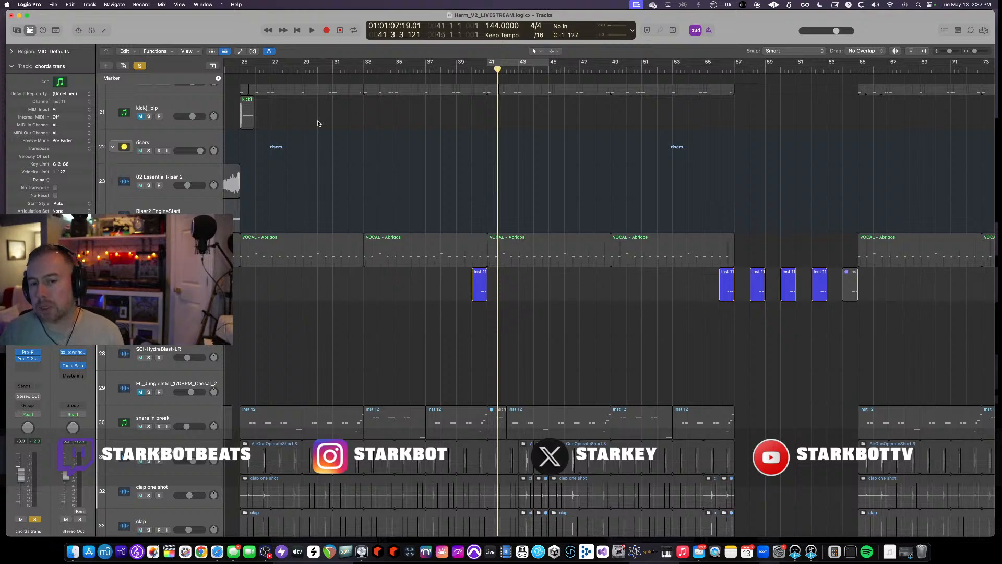
- Unsolo chords trans, play from bar 39, and mute then unmute the snare in break track while listening
click(454, 68)
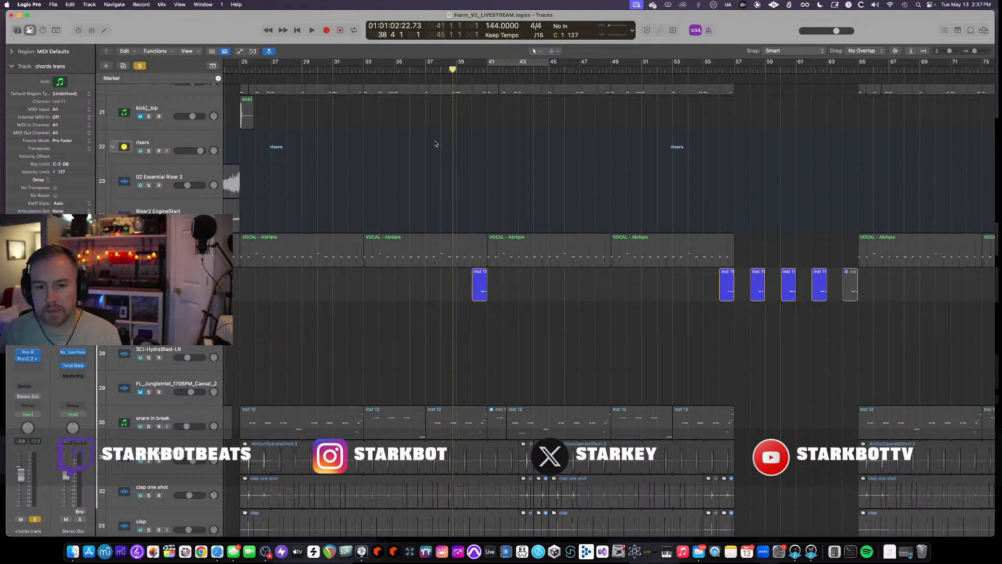
key(space)
key(s)
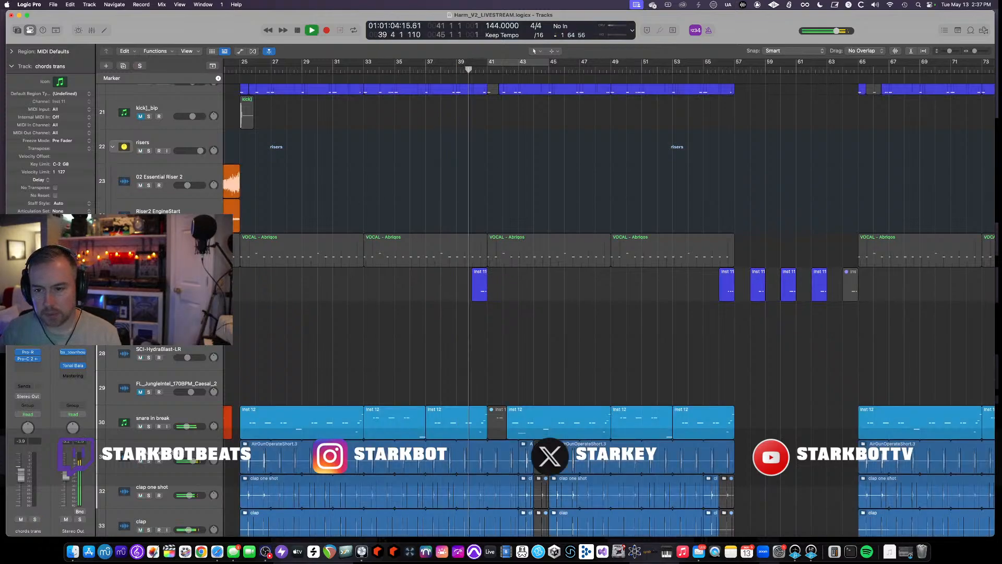
click(141, 426)
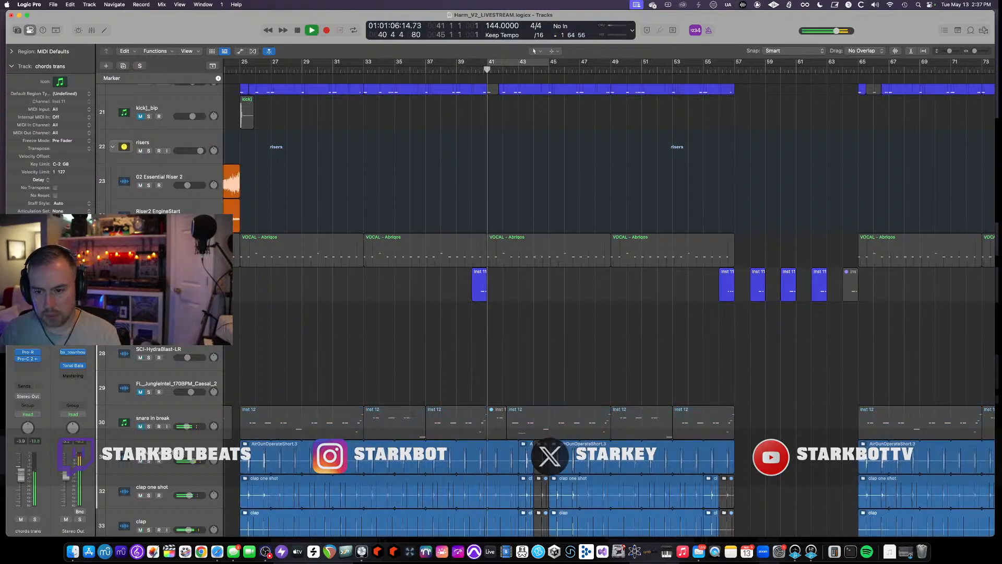
click(140, 427)
key(space)
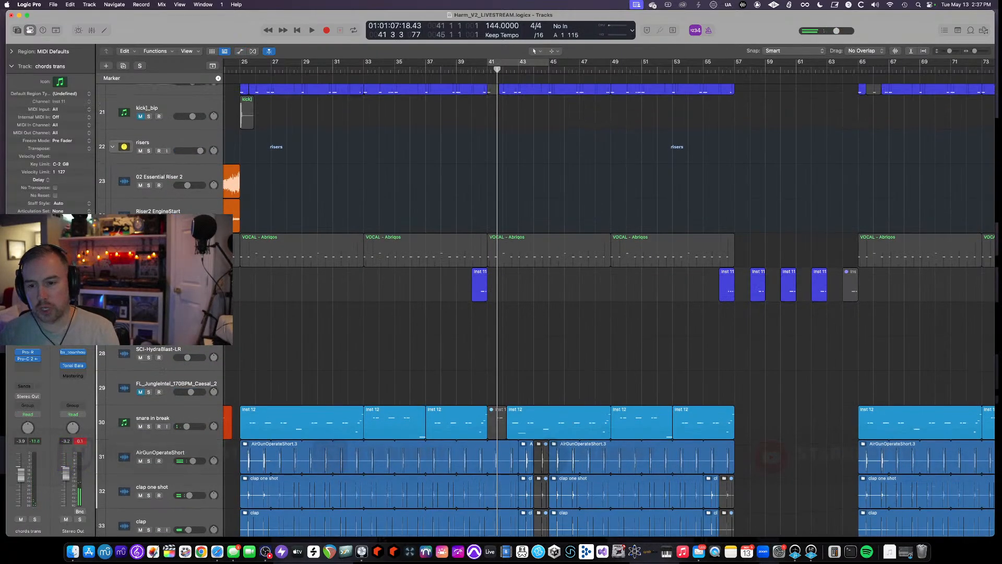
- Select the vocal thing track, solo it and start playback
scroll(493, 340, up, 5)
scroll(492, 341, down, 8)
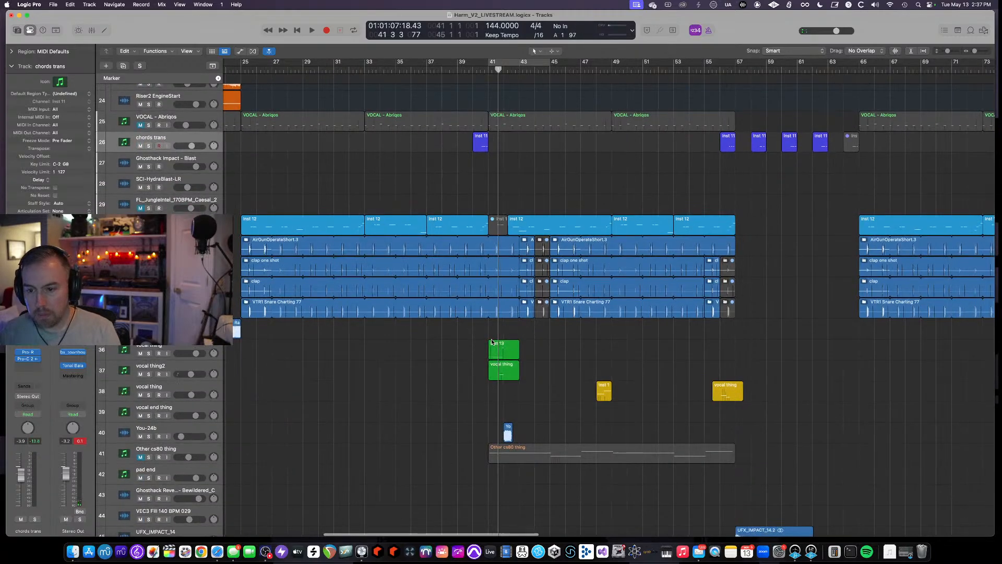
scroll(300, 413, down, 3)
scroll(300, 413, down, 3)
click(189, 450)
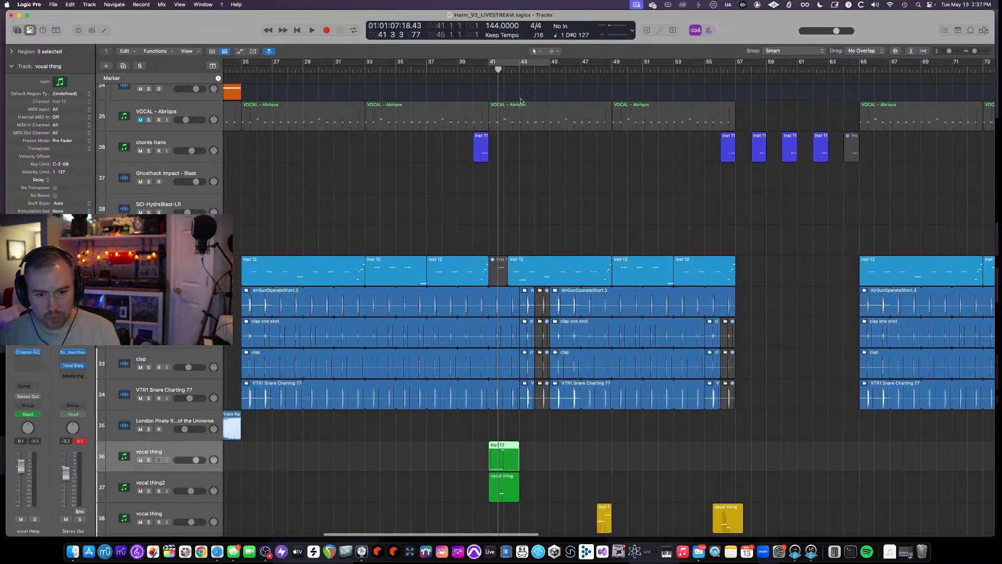
scroll(277, 484, down, 2)
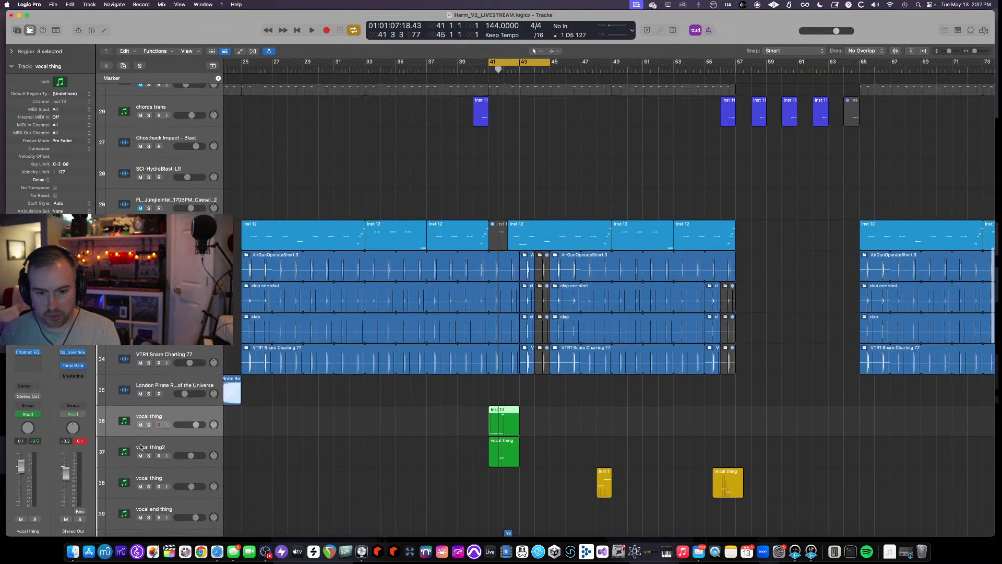
click(148, 424)
key(space)
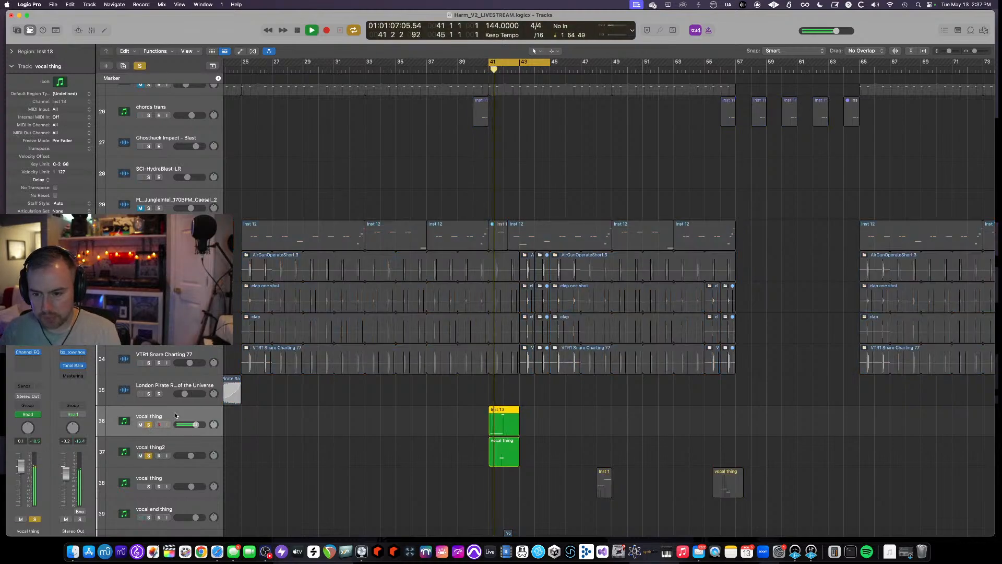
- Select the vocal thing2 track and open its Serato Sample instrument to inspect the loaded sample, then close it
scroll(152, 412, down, 2)
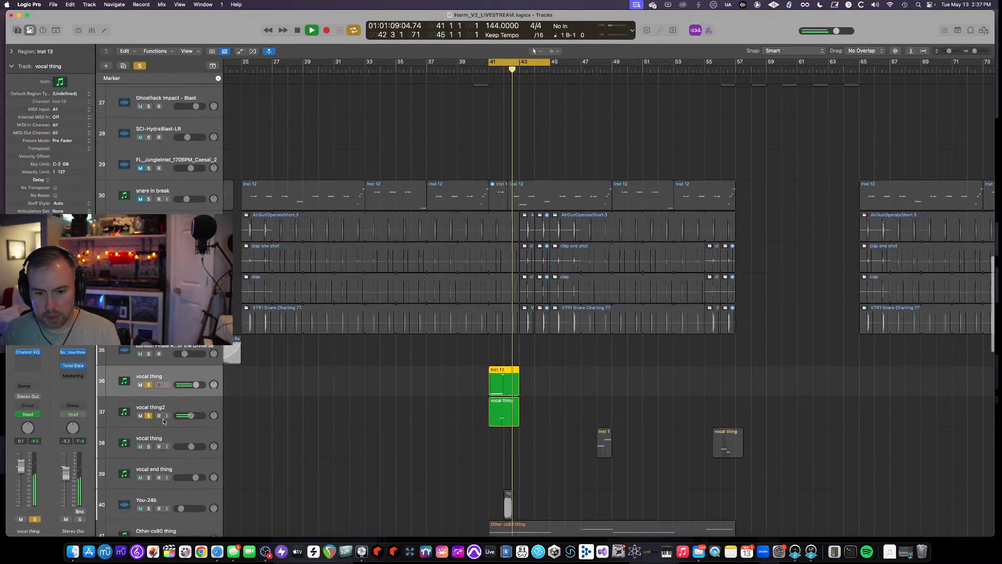
click(170, 406)
click(27, 334)
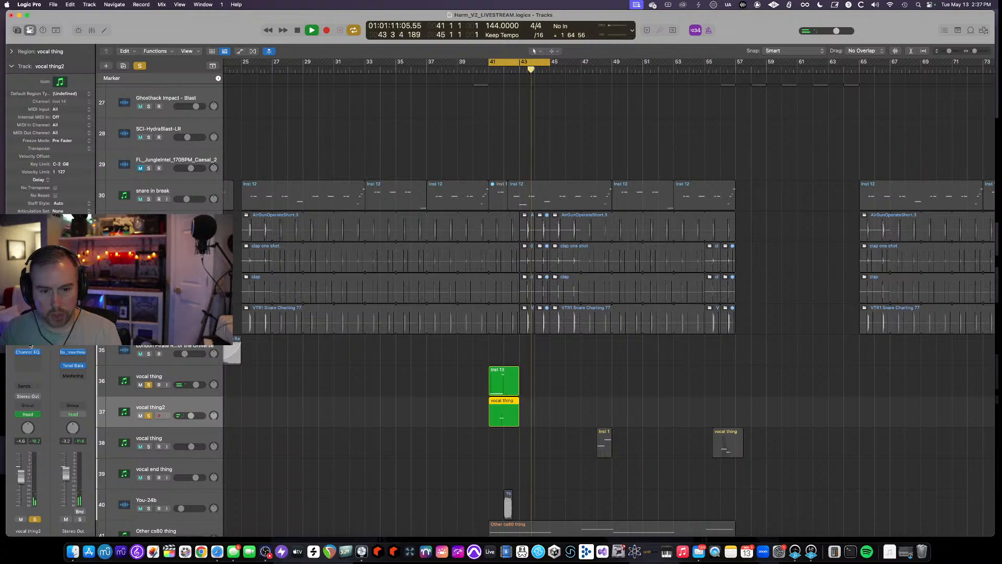
key(space)
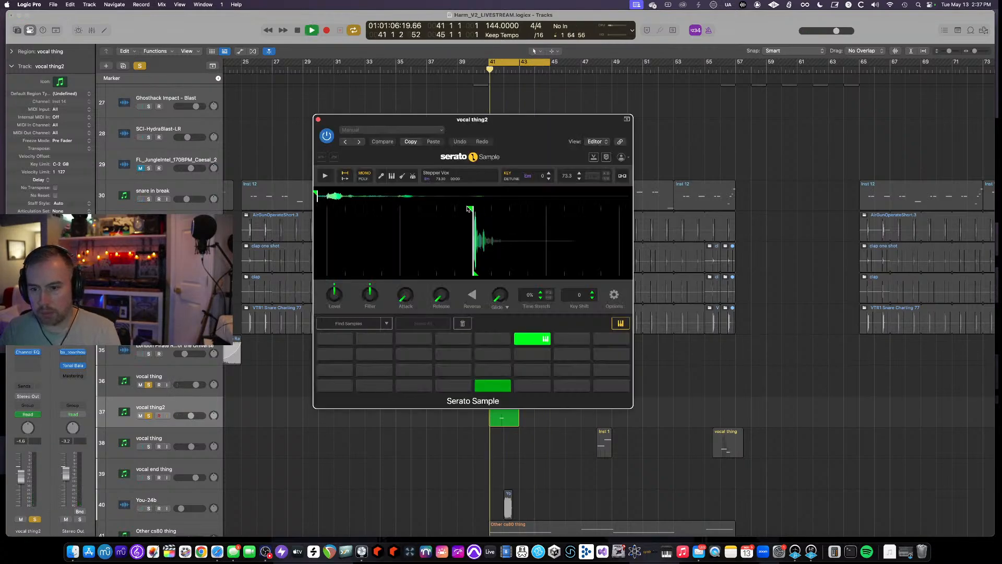
click(318, 120)
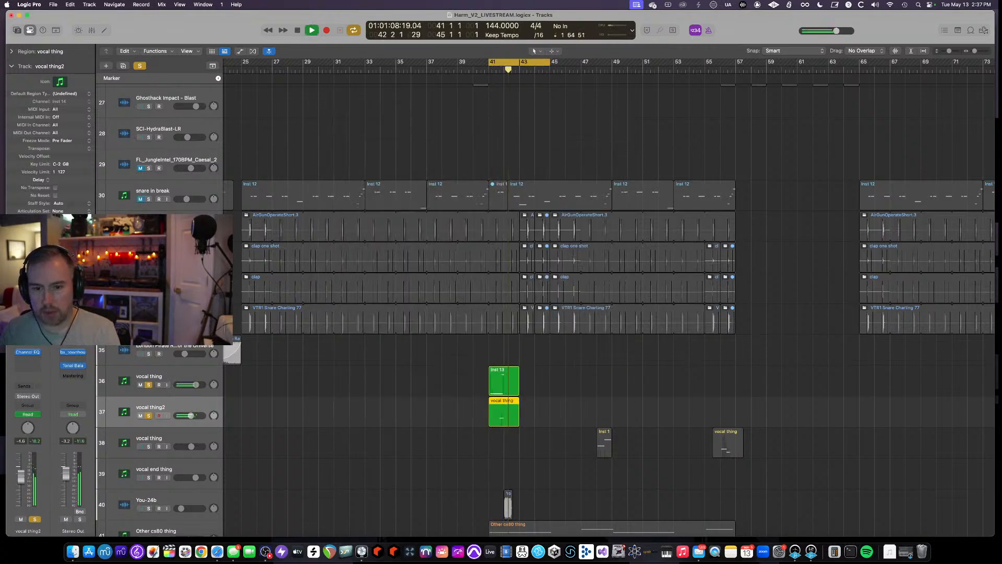
- Select the vocal thing track and open its Serato Sample instrument to check the sample, then close it
key(space)
click(174, 379)
click(27, 346)
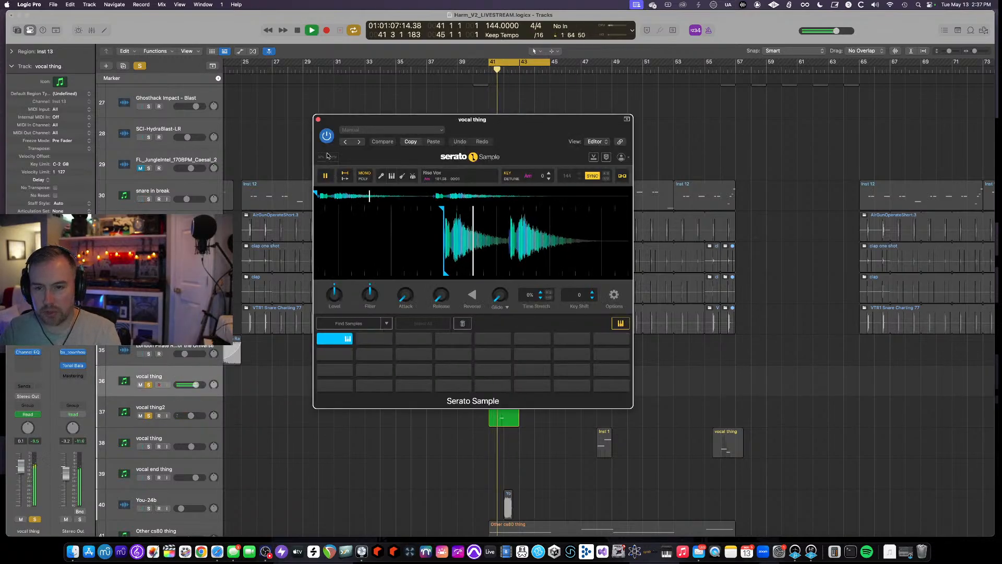
click(317, 120)
key(space)
- Unsolo the vocal thing track and resume playback of the section
scroll(411, 425, up, 3)
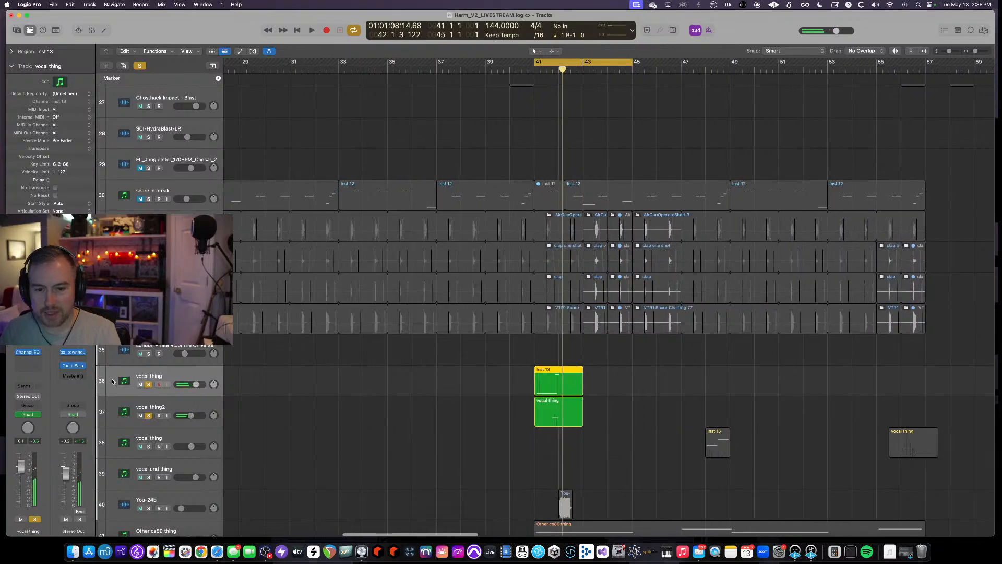
alt+click(149, 385)
scroll(426, 400, down, 2)
scroll(426, 400, down, 2)
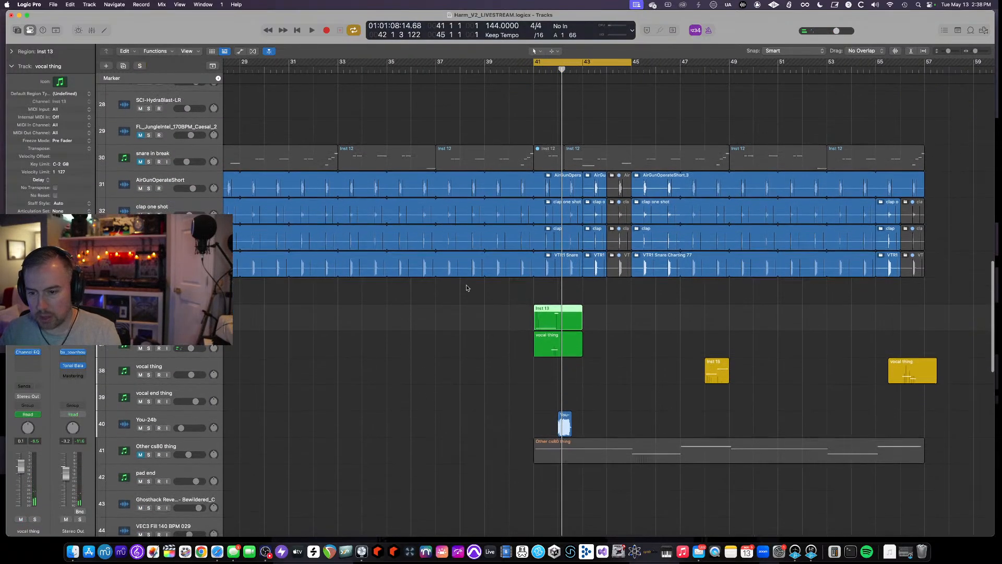
key(space)
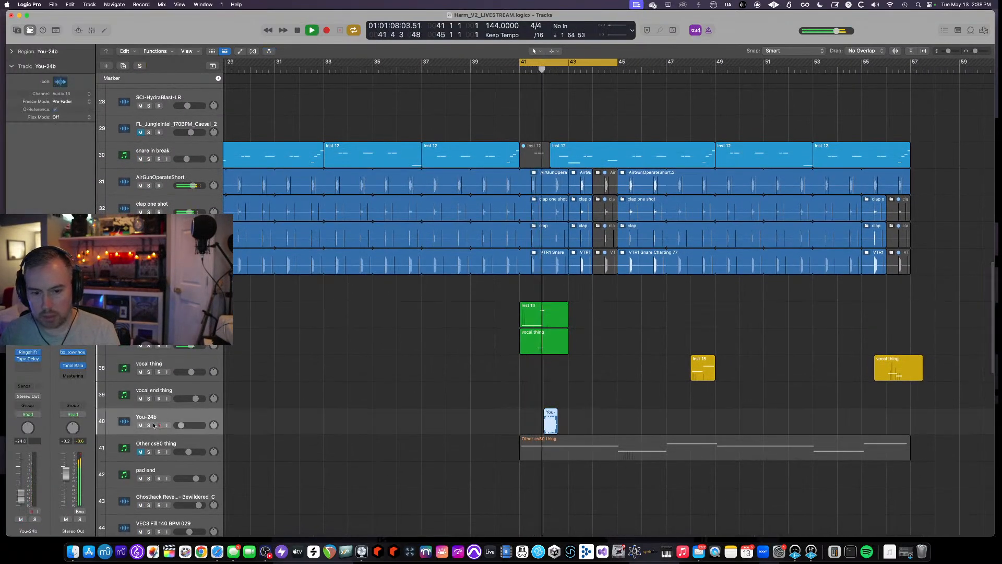
- Solo the You-24b track and audition it several times around bar 41
click(149, 425)
key(space)
key(space)
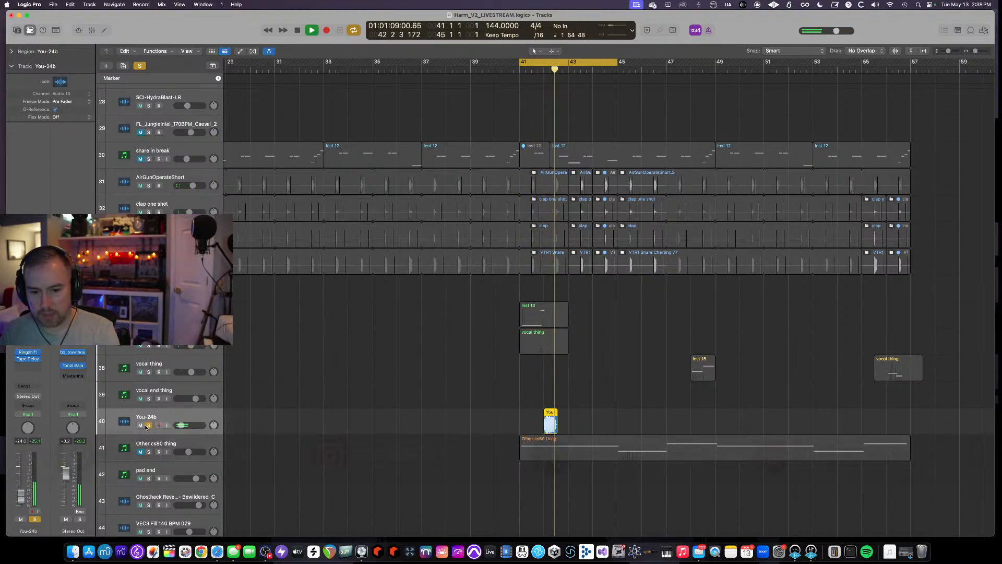
key(space)
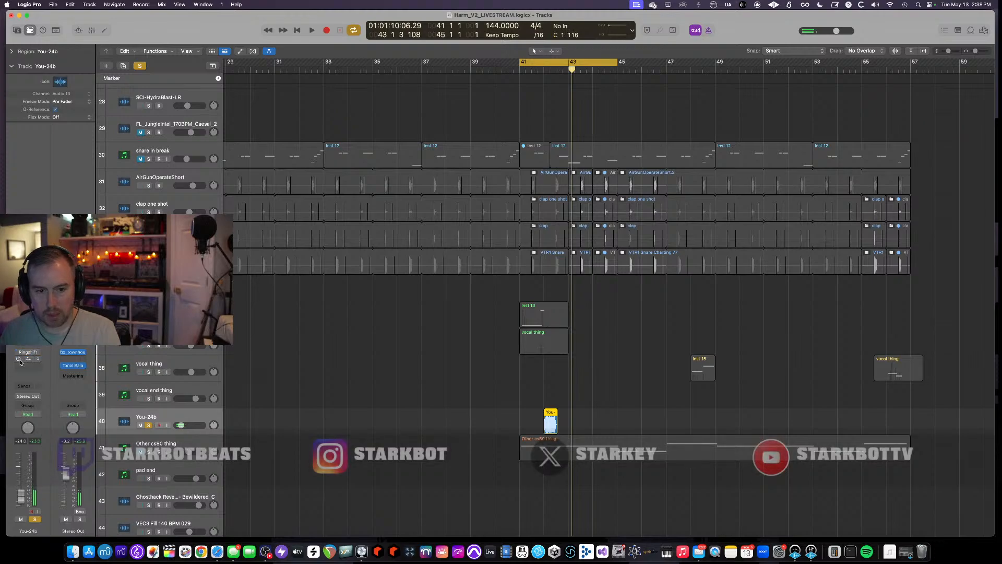
key(space)
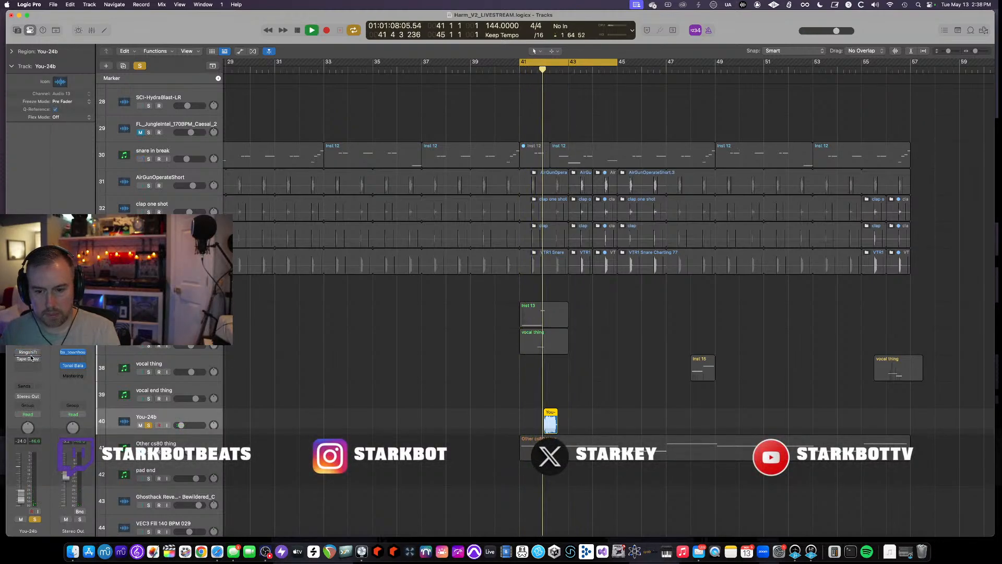
key(space)
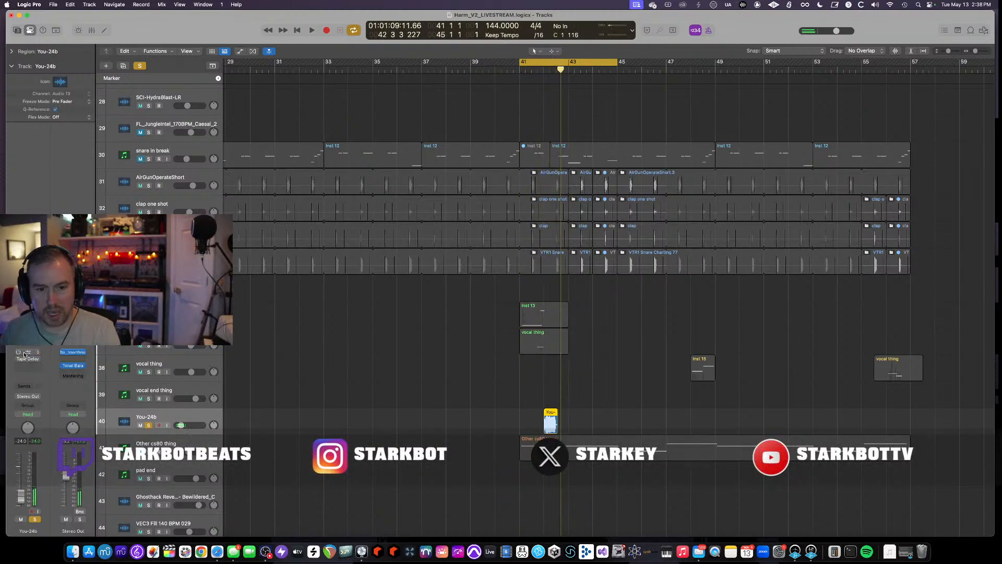
- Open the You-24b track's Ringshifter and Tape Delay plugins to check their settings while playing, then close them
click(23, 353)
key(space)
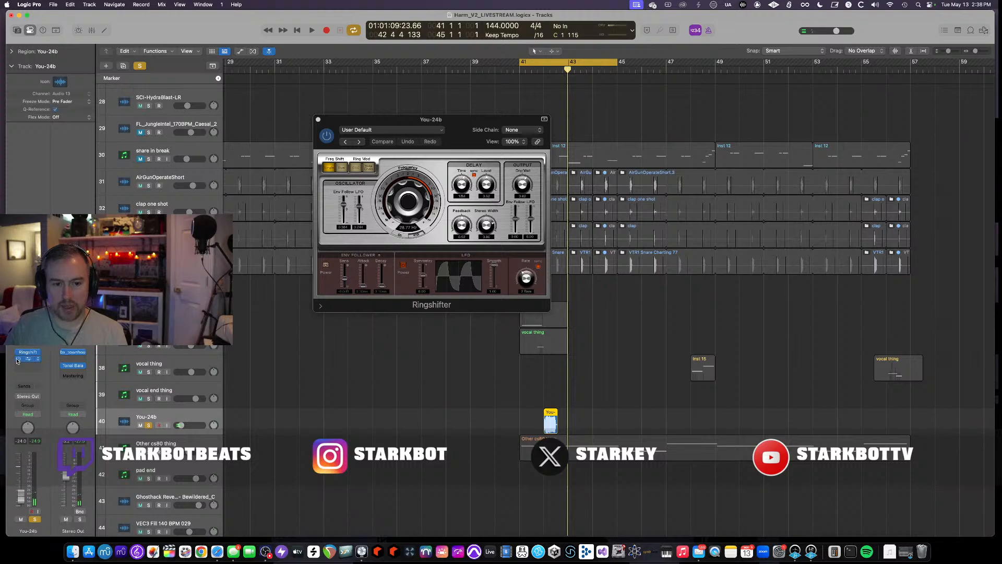
key(space)
click(29, 359)
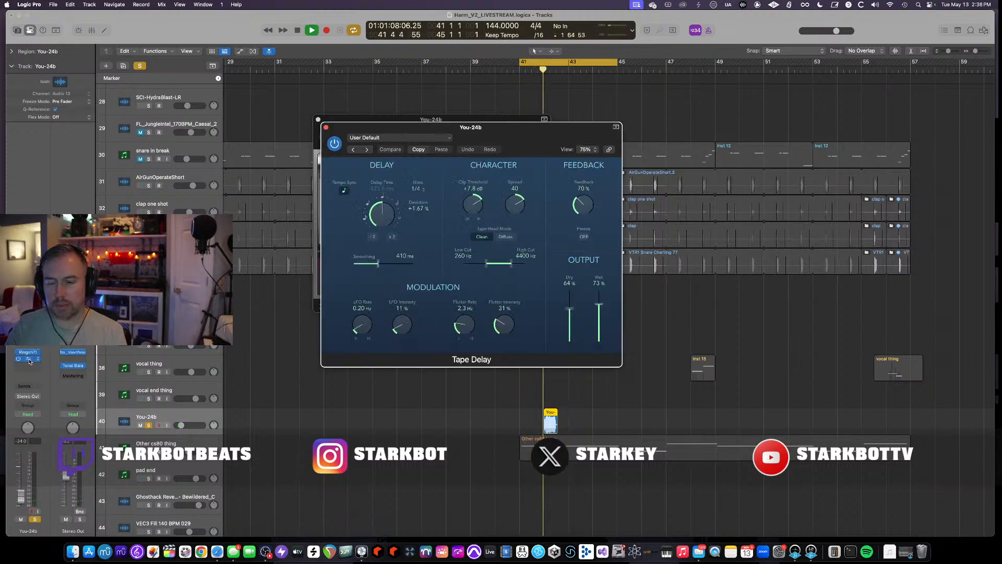
click(325, 127)
click(317, 119)
key(space)
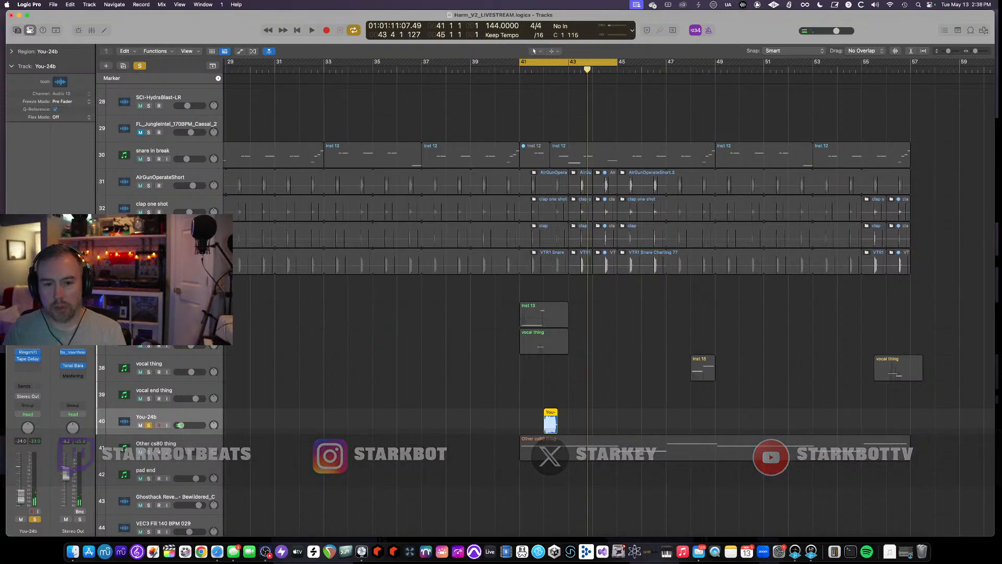
- Solo the neighbouring vocal tracks by sweeping across their solo buttons and play the section
drag(148, 318, 148, 345)
key(space)
scroll(605, 321, down, 1)
- Shrink the track heights and sweep the vocal tracks' solo buttons off, then restart playback
key(super+Up)
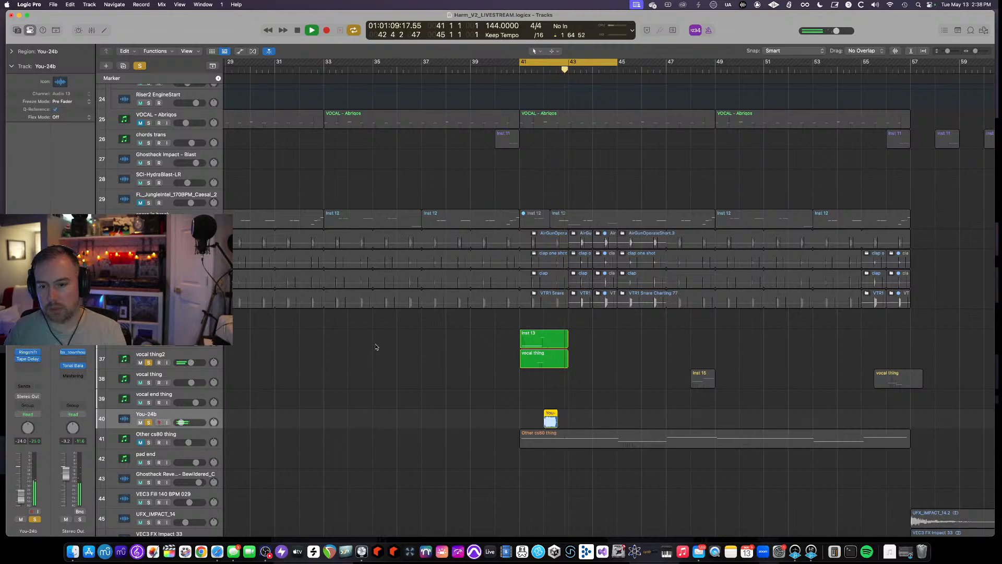
key(super+Up)
key(space)
drag(148, 418, 149, 349)
key(space)
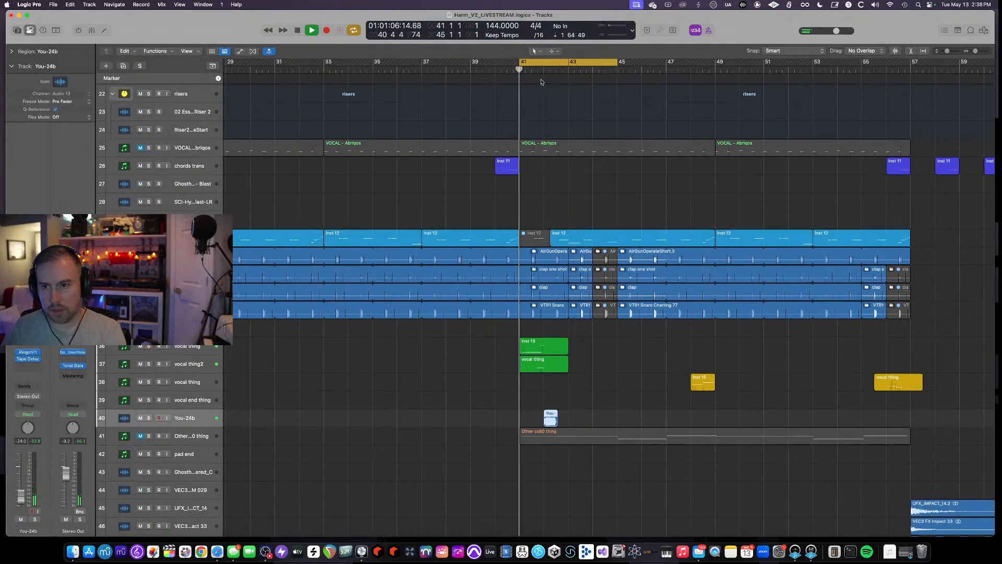
- Toggle cycle and the automation view, and zoom out horizontally to show the whole arrangement
key(c)
key(a)
scroll(539, 409, down, 2)
key(a)
key(super+Left)
key(super+Left)
key(super+Left)
key(super+Left)
key(super+Left)
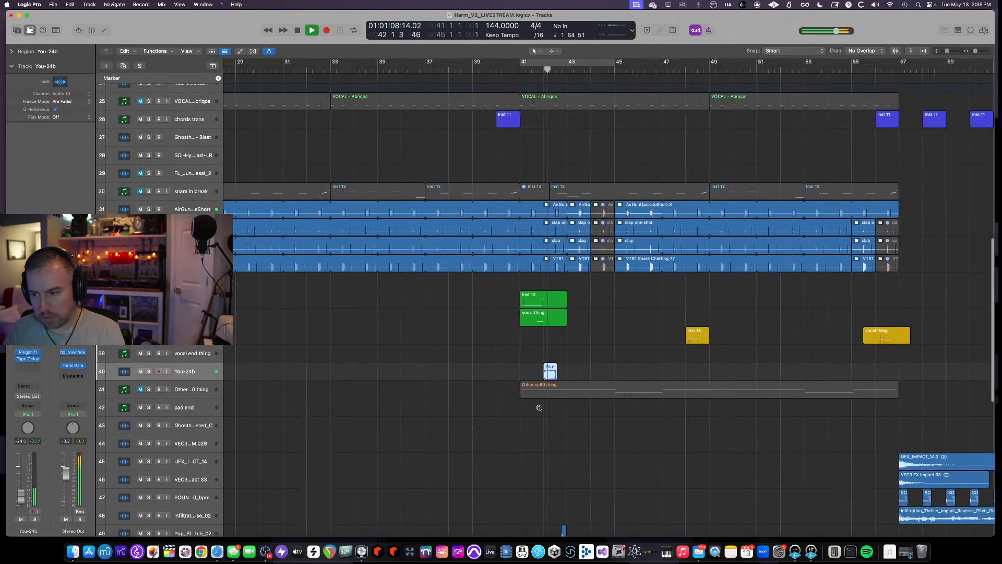
key(a)
key(a)
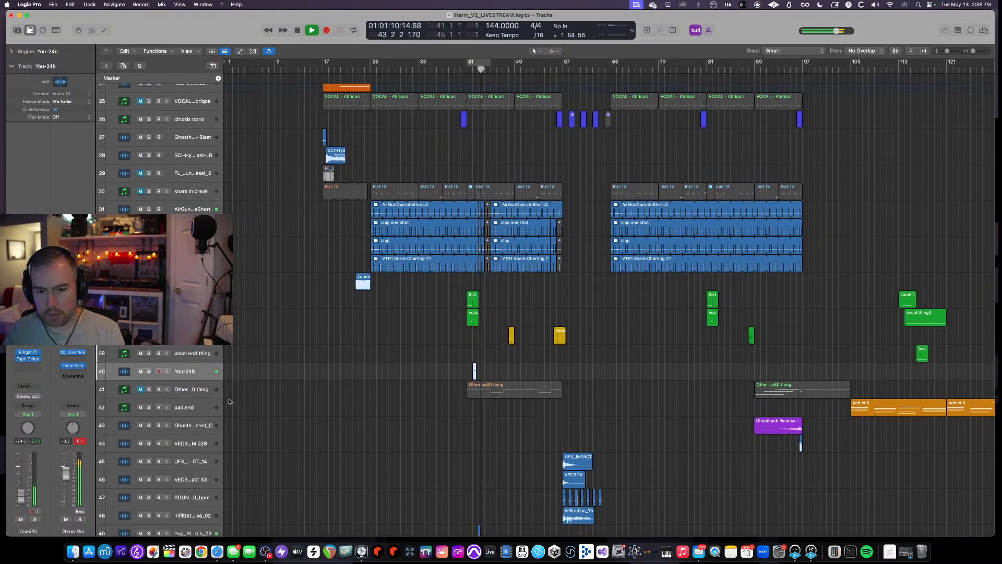
- Solo the Other cs80 thing track briefly, unsolo it, and toggle the automation view on and off
click(148, 390)
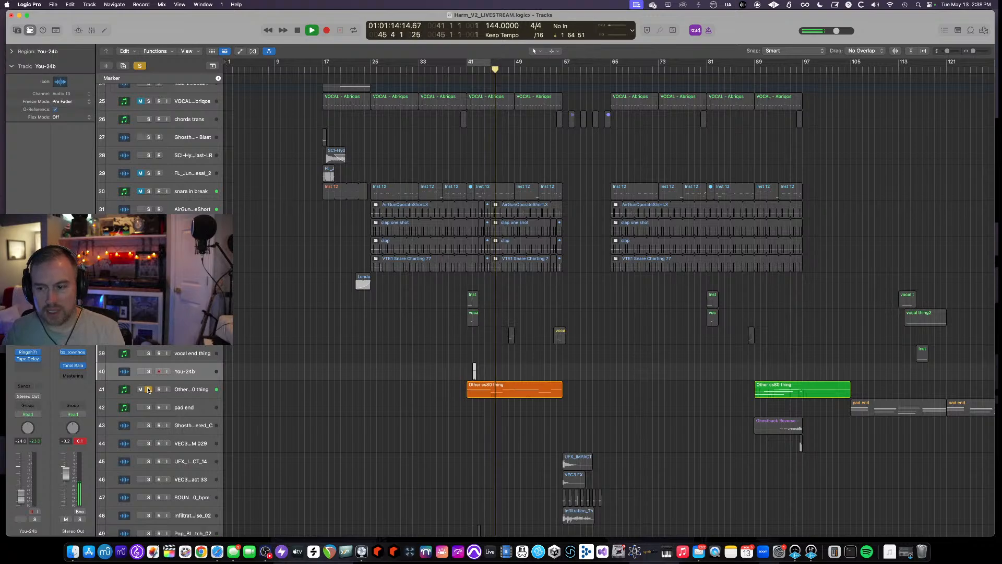
click(148, 389)
key(a)
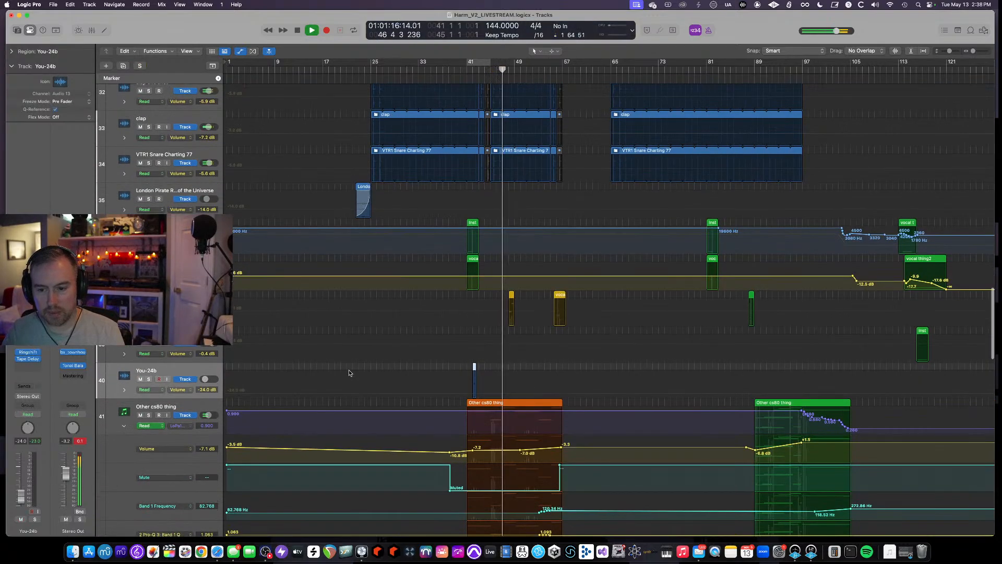
key(a)
key(space)
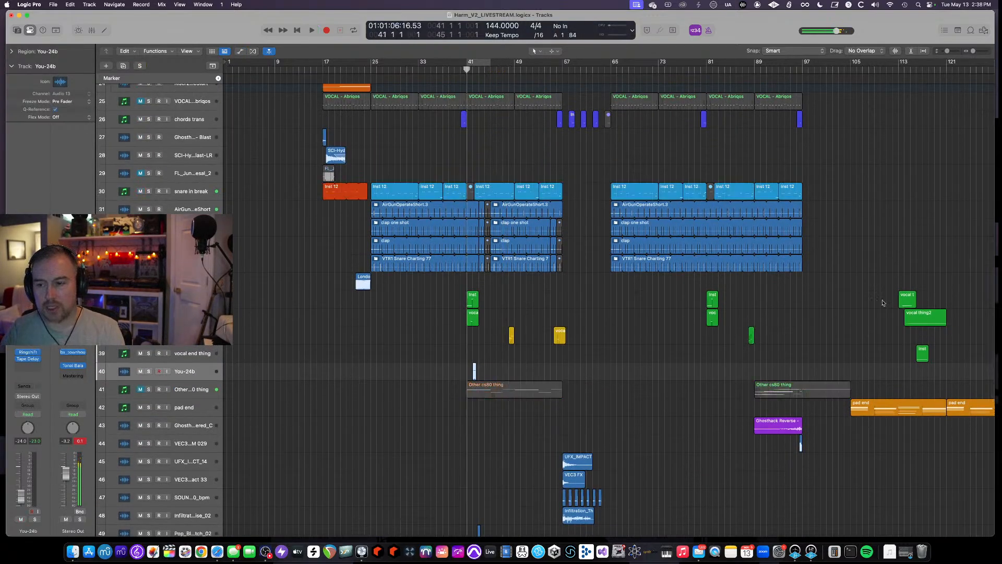
- Play the arrangement while showing the track automation and scrolling through the tracks
key(space)
key(a)
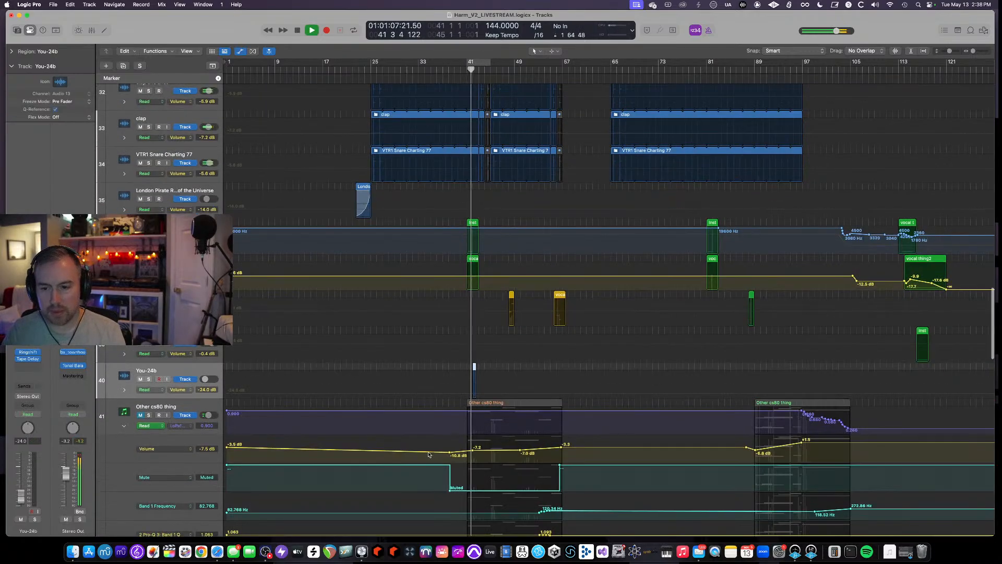
key(a)
scroll(429, 452, down, 3)
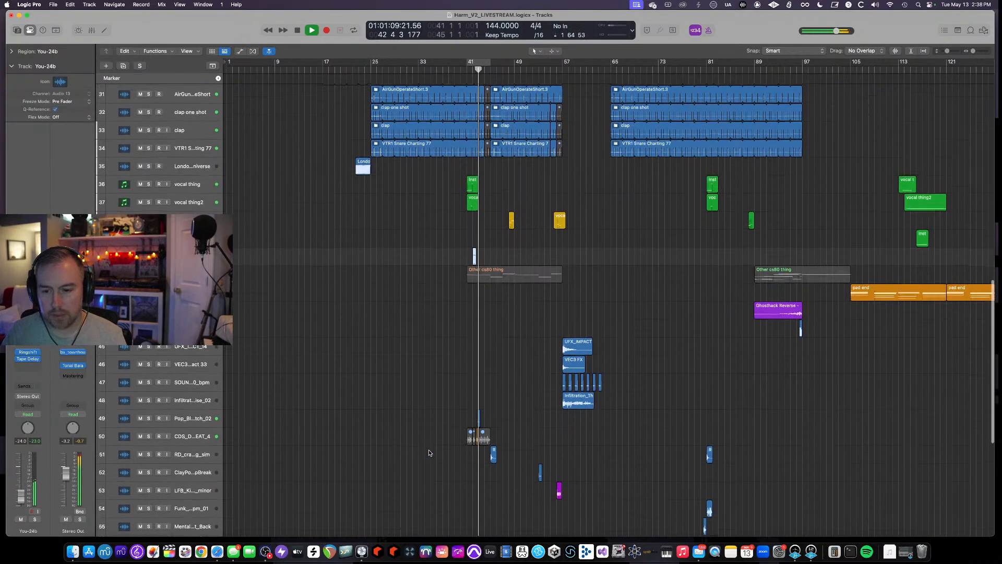
scroll(429, 452, up, 5)
scroll(430, 452, down, 3)
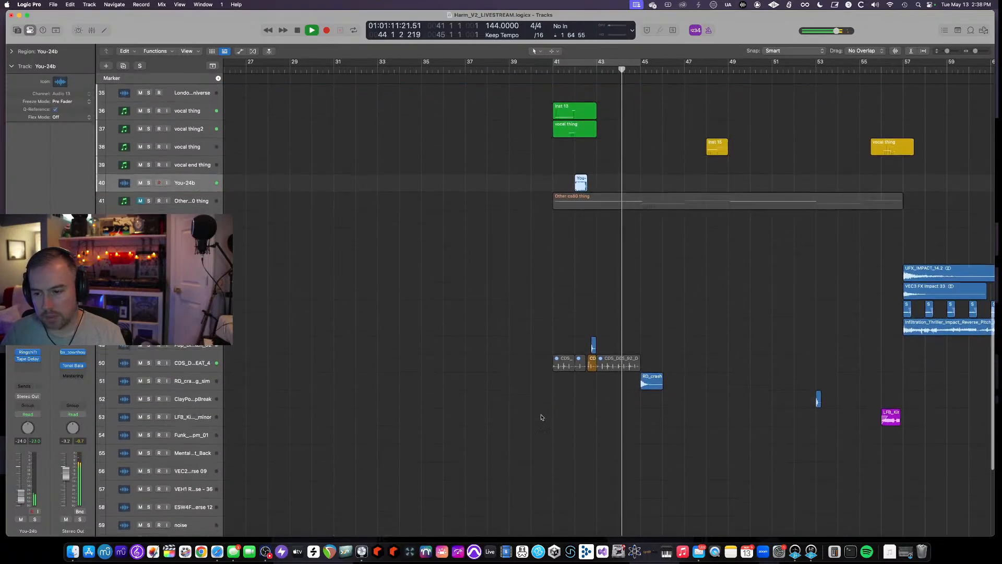
scroll(522, 416, right, 2)
scroll(520, 416, up, 15)
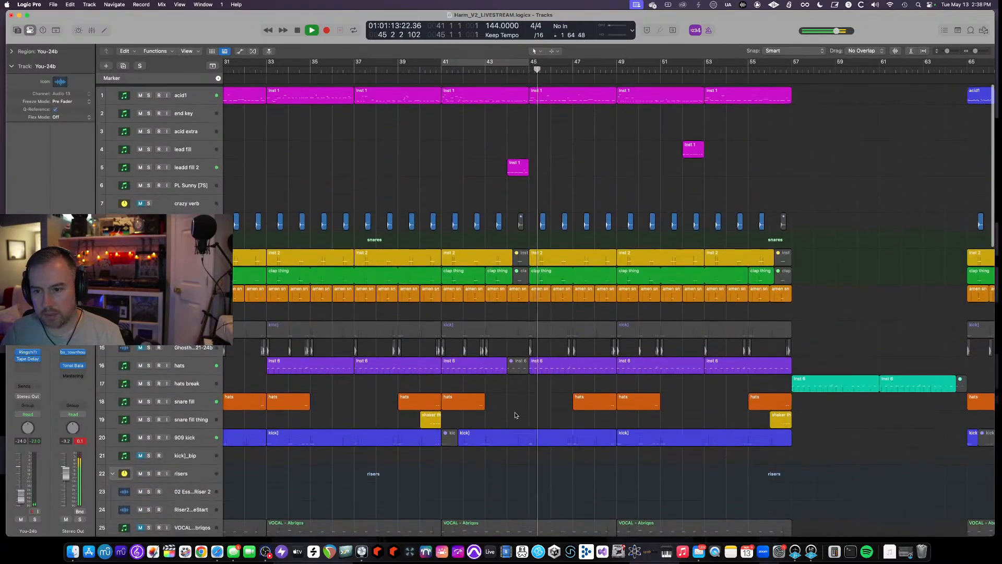
- Solo the leadd fill 2 track, set a cycle range over its region near bar 44, and play it
key(space)
click(518, 165)
click(148, 165)
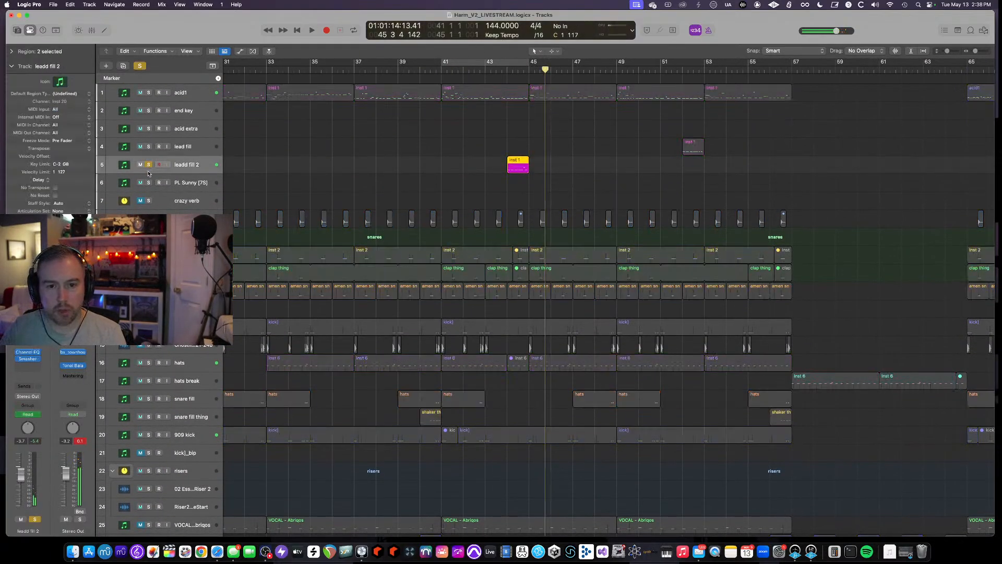
drag(506, 70, 529, 70)
key(space)
- Open the leadd fill 2 track's Serum, Channel EQ and Smasher plugins to review their settings, then close them
click(30, 342)
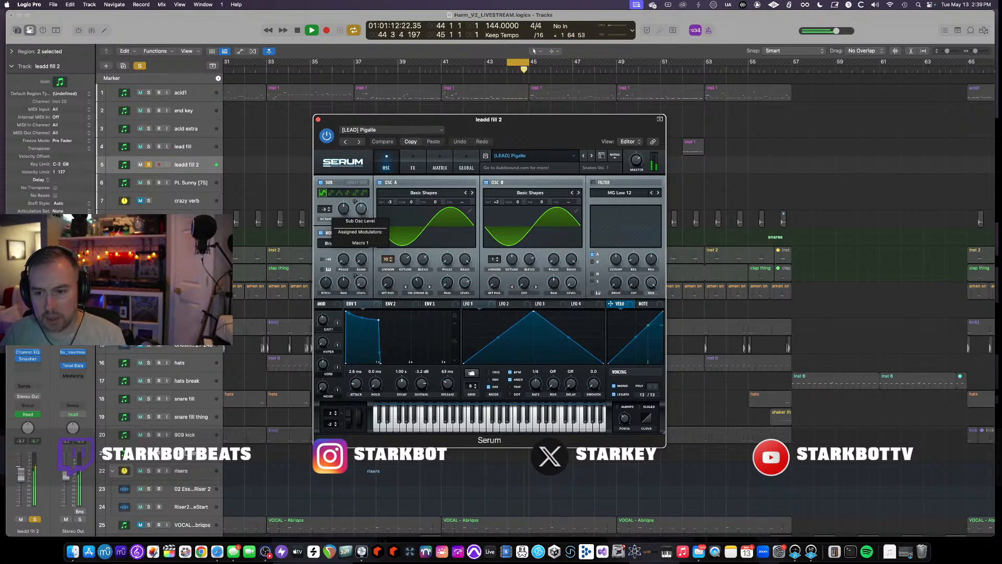
click(416, 158)
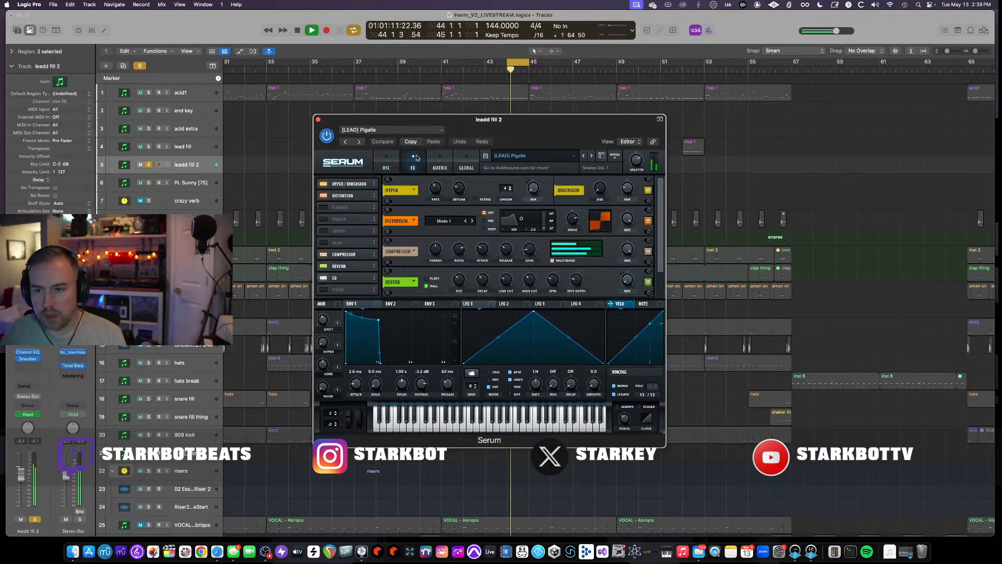
click(319, 120)
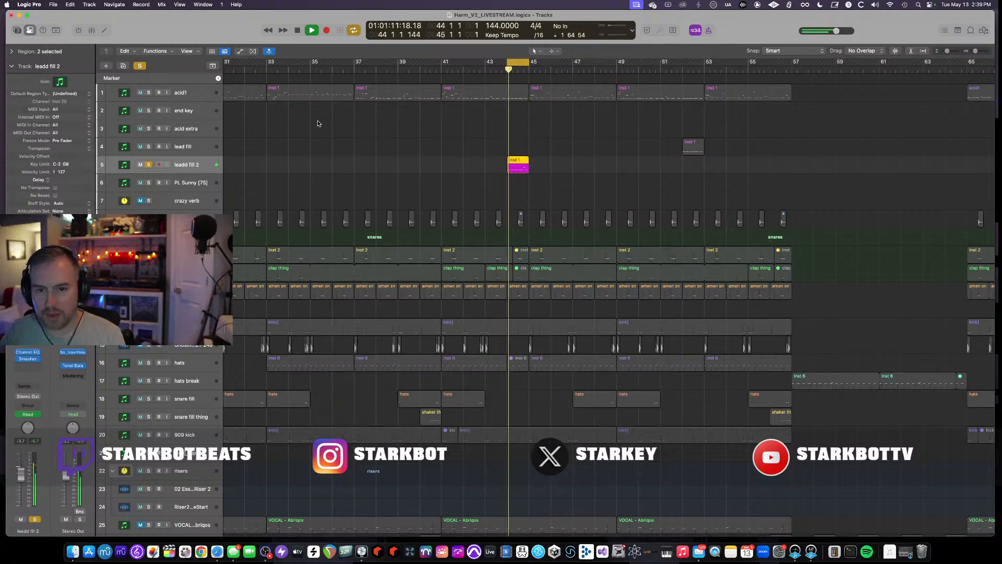
click(27, 352)
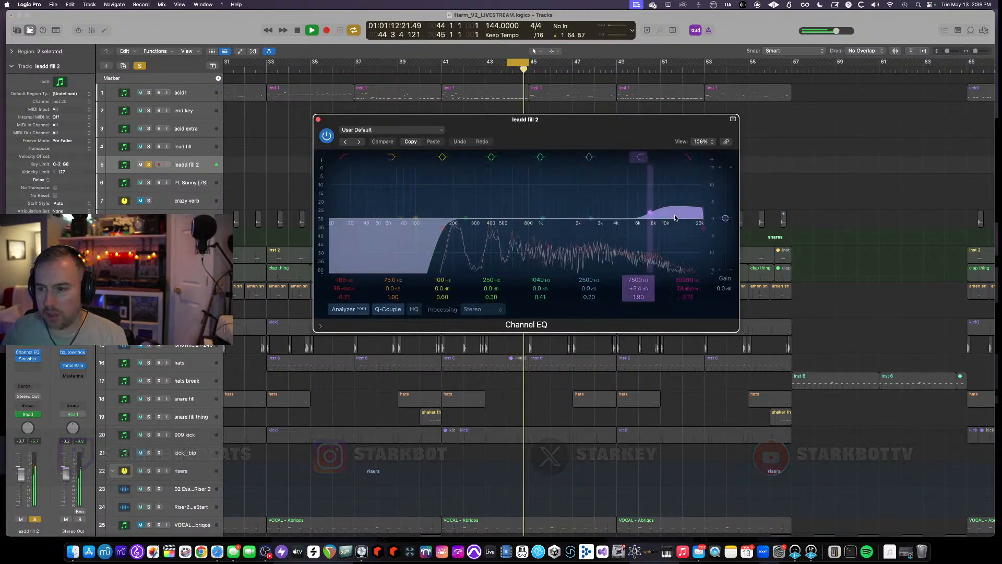
click(27, 359)
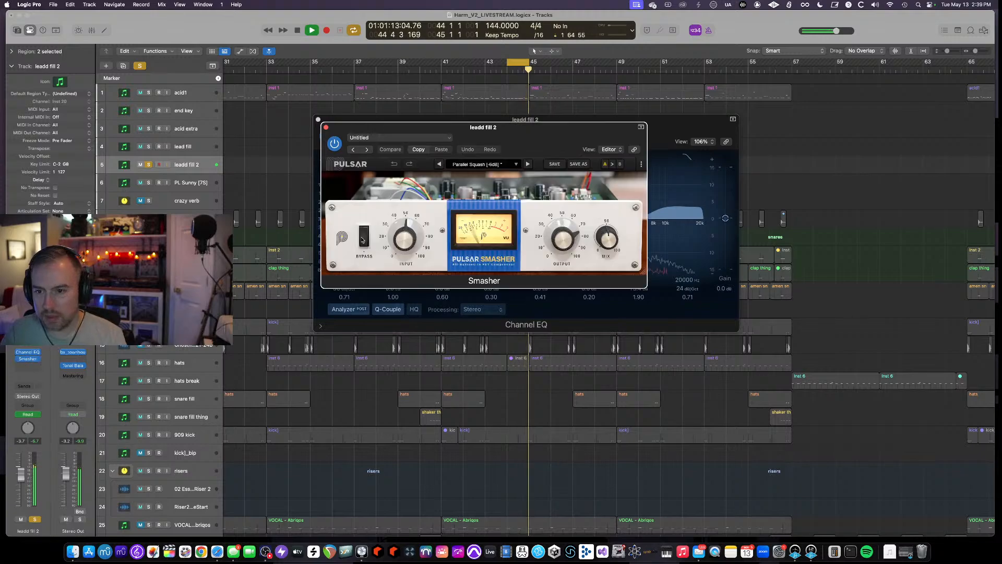
click(325, 127)
click(318, 120)
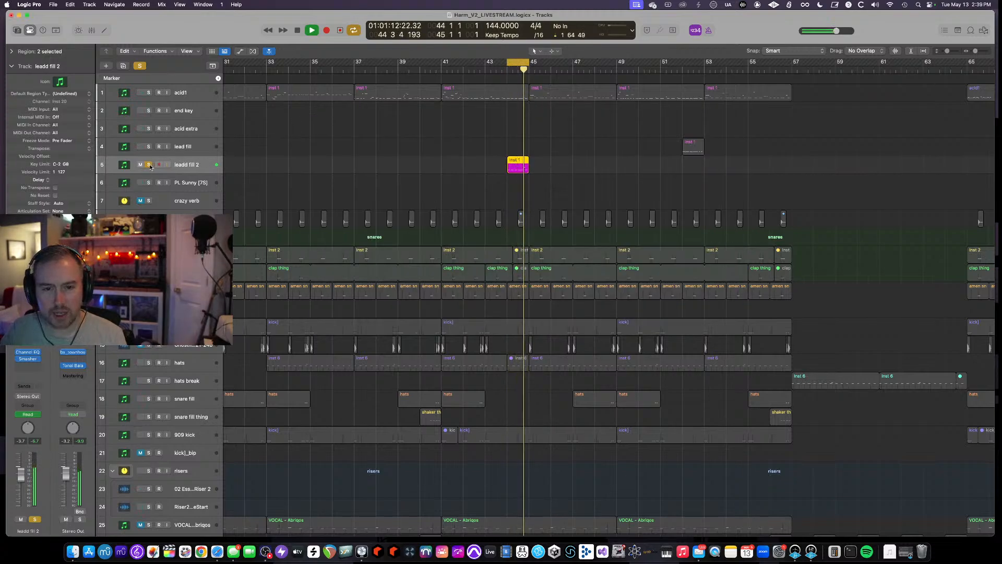
- Unsolo the leadd fill 2 track, turn off the cycle range, and restart playback
click(149, 165)
click(524, 64)
scroll(525, 160, down, 3)
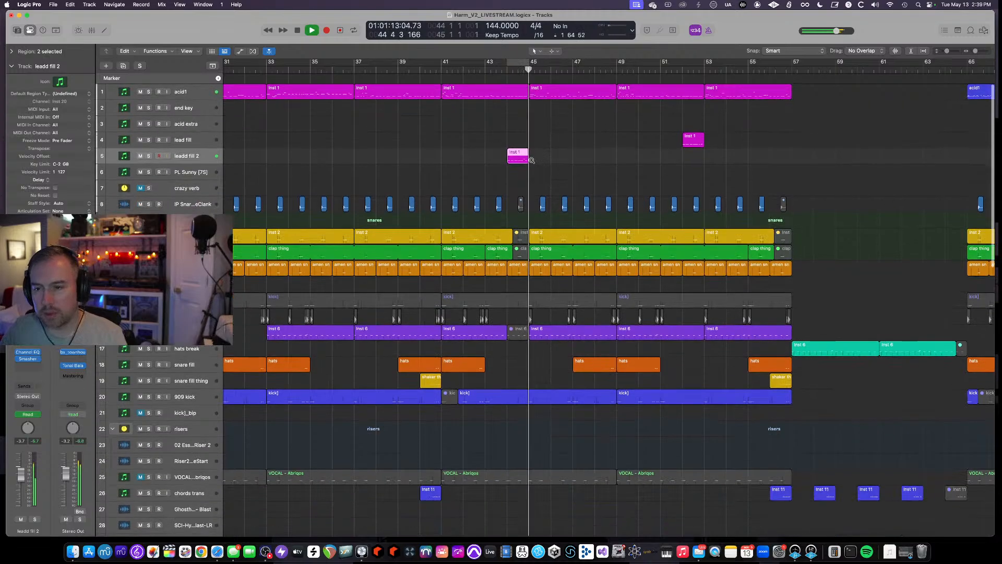
key(space)
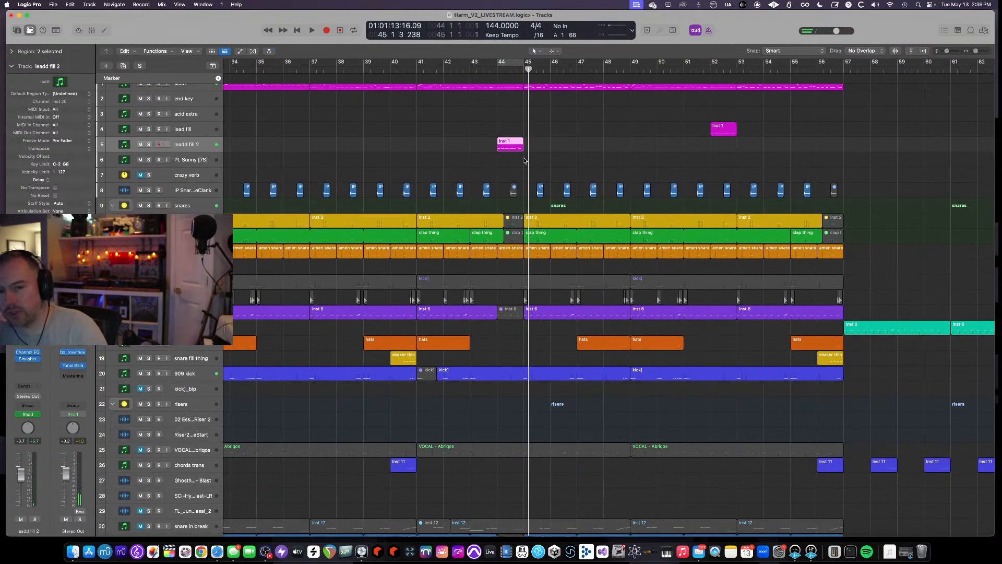
- Play the arrangement around bars 41 to 57 while scrolling the view to follow the lead fills
scroll(494, 150, right, 1)
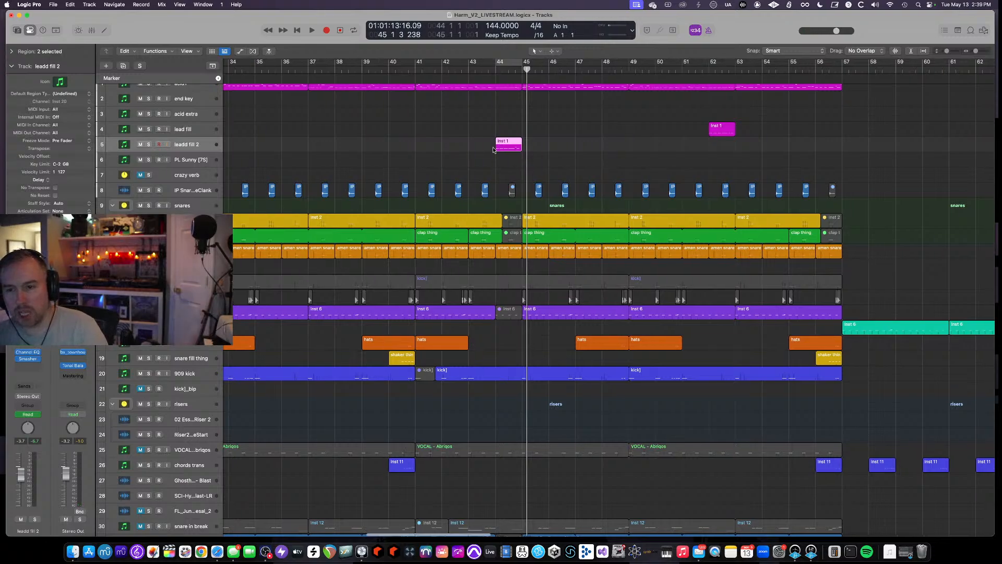
scroll(500, 147, down, 3)
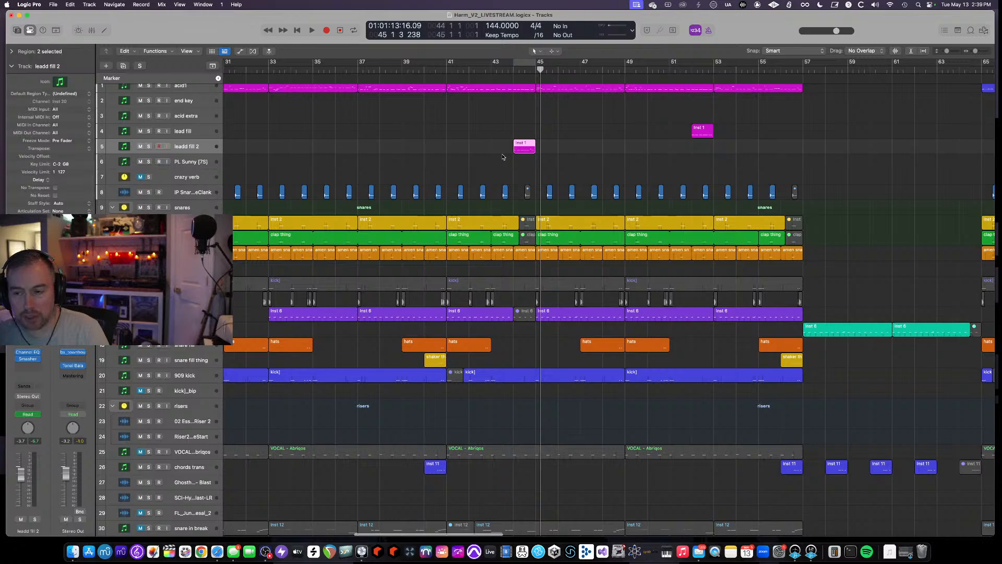
scroll(503, 157, up, 1)
scroll(502, 157, left, 2)
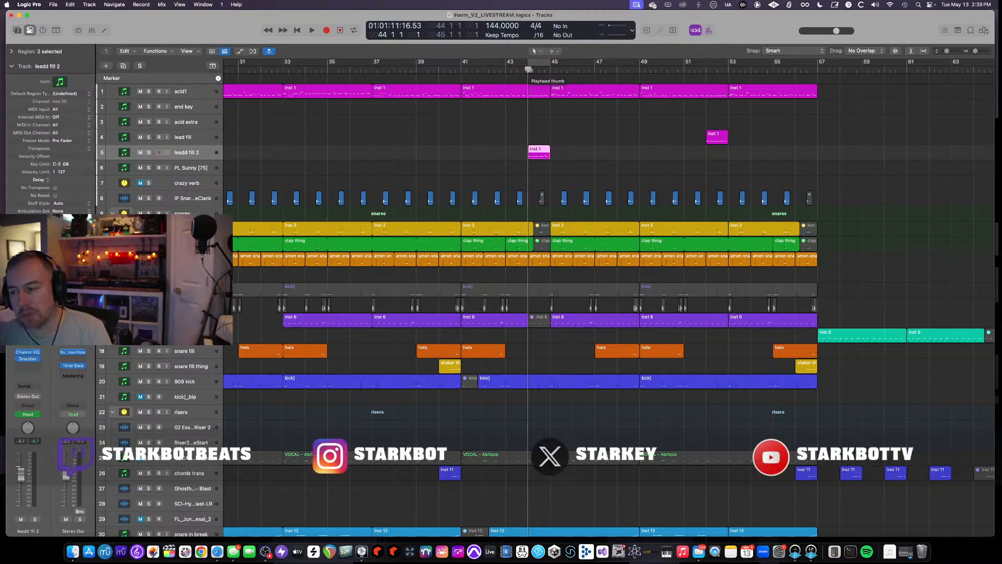
key(space)
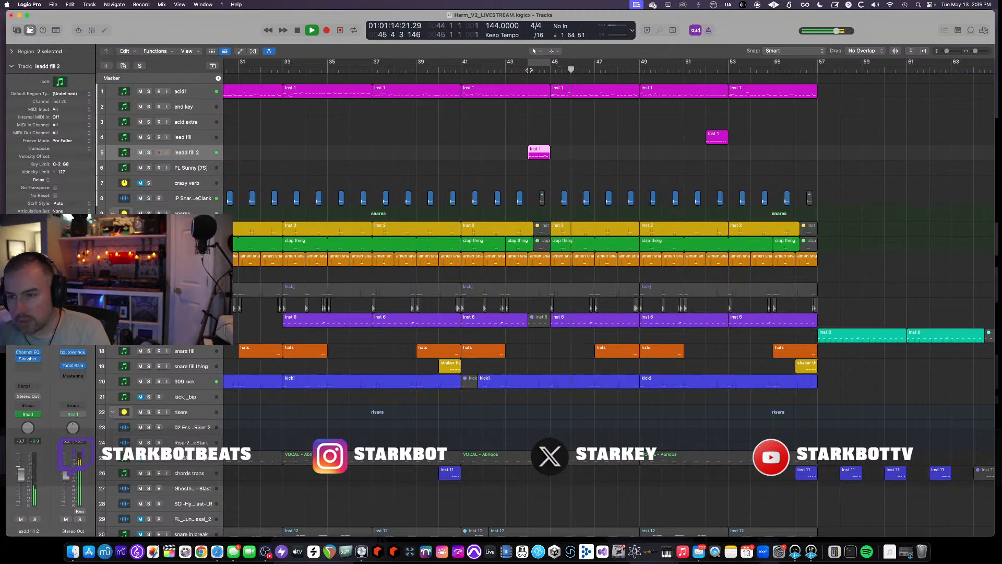
scroll(569, 169, right, 8)
key(super+Left)
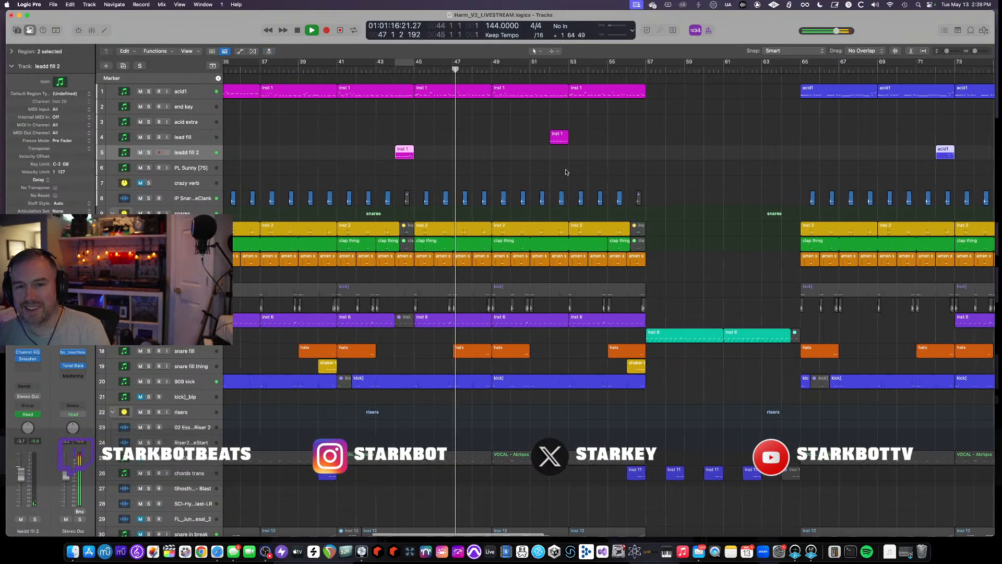
- Select the lead fill track, set a cycle range over its region at bar 52, and play it
click(190, 139)
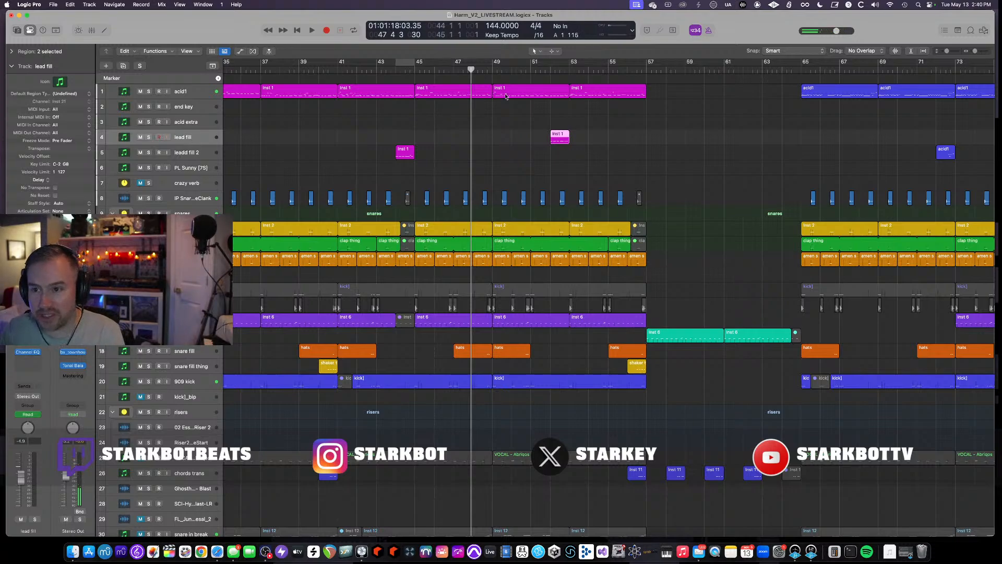
double_click(541, 68)
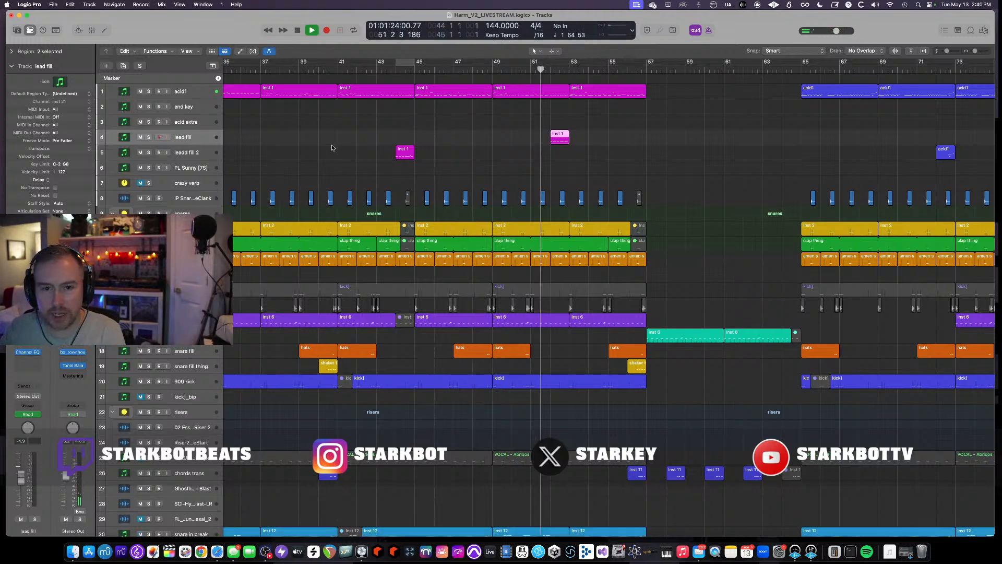
click(149, 136)
click(149, 137)
key(space)
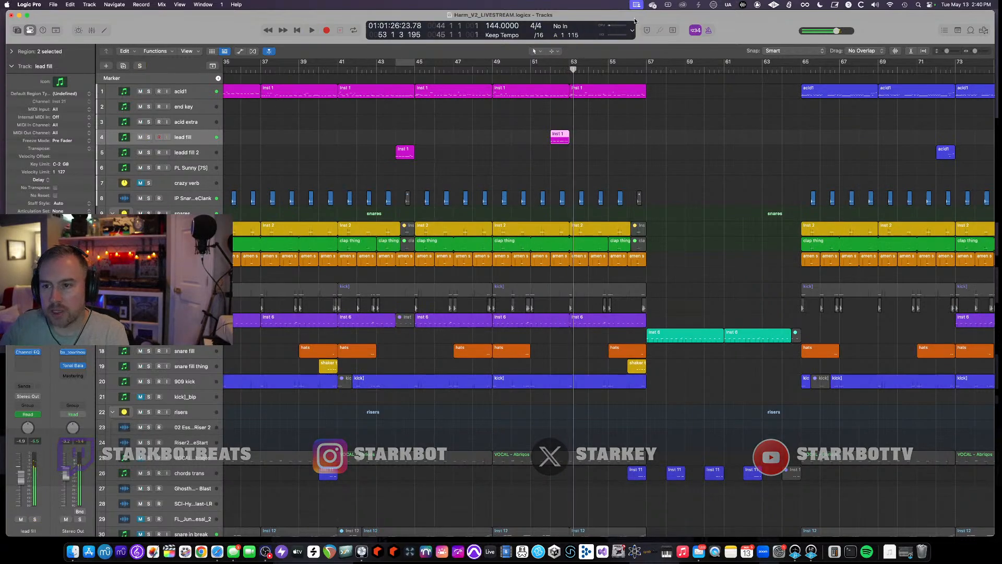
key(u)
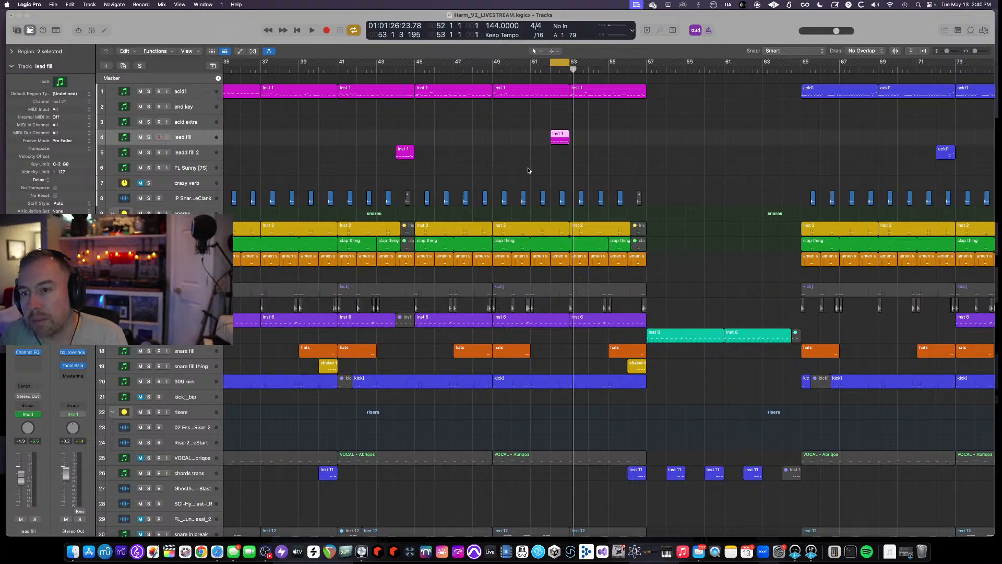
key(space)
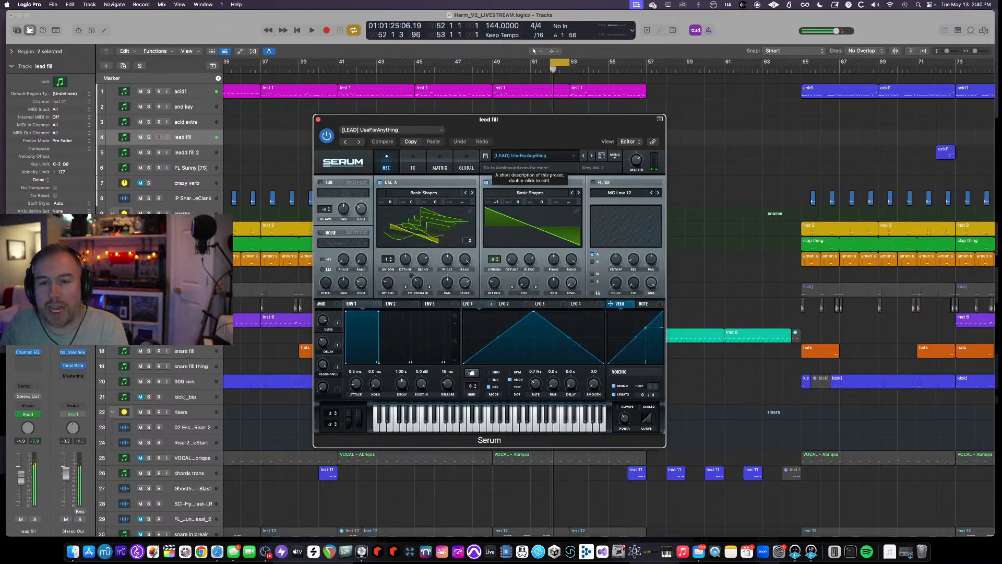
- Solo the lead fill track, open its Channel EQ and toggle its power to compare while playing, then close the plugin windows
click(148, 137)
key(space)
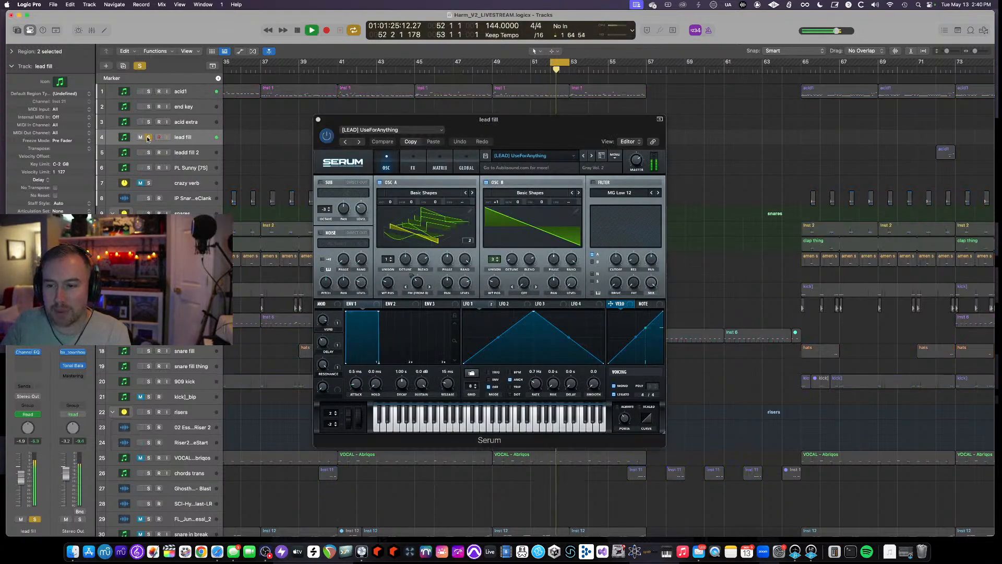
click(28, 354)
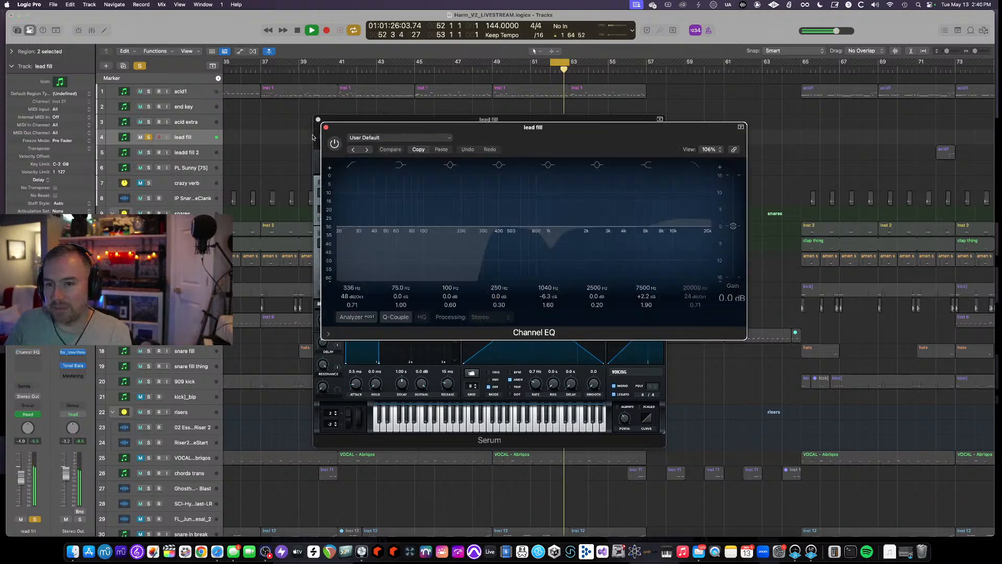
click(334, 144)
key(space)
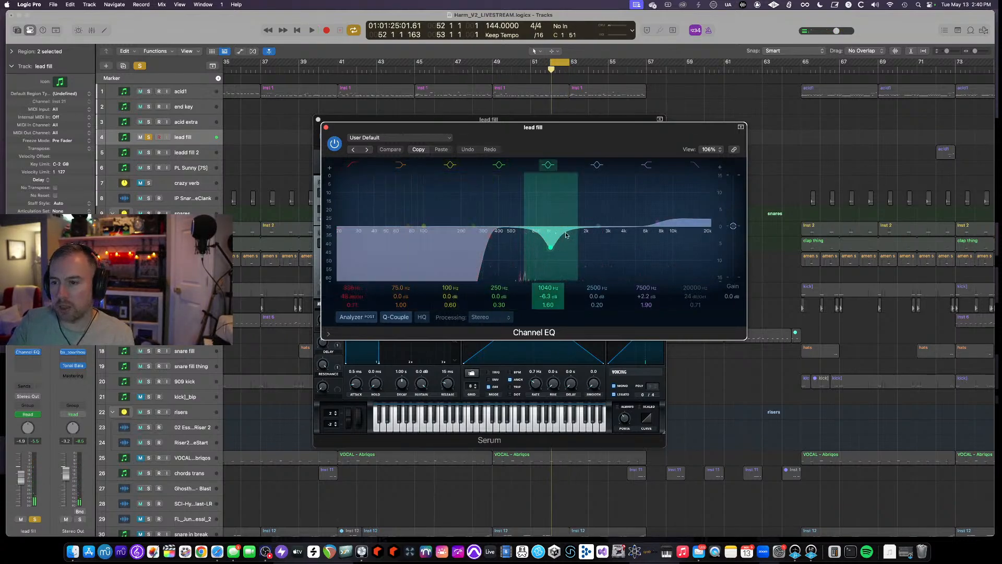
click(324, 127)
click(318, 119)
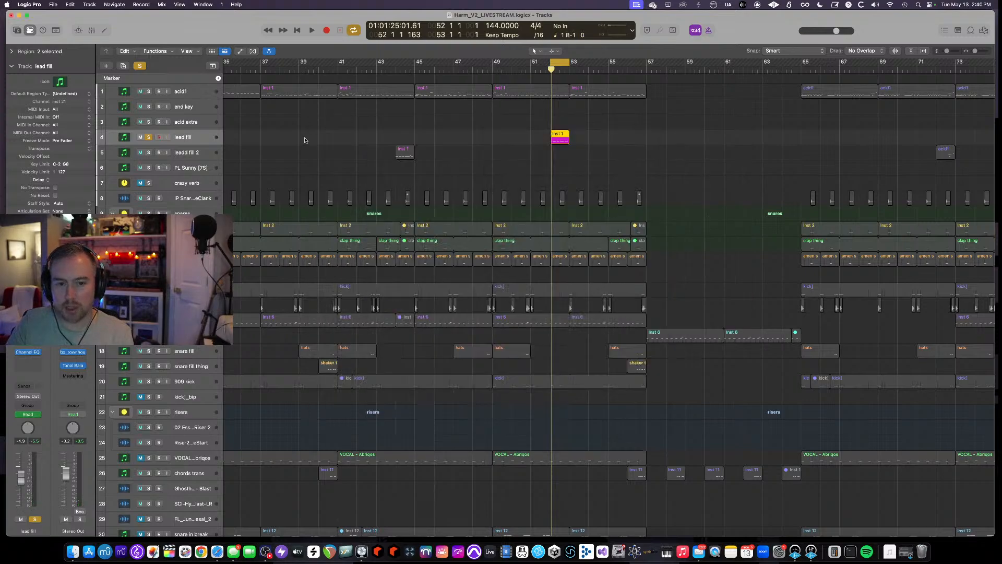
- Unsolo the lead fill track and play the section again from bar 52
click(34, 519)
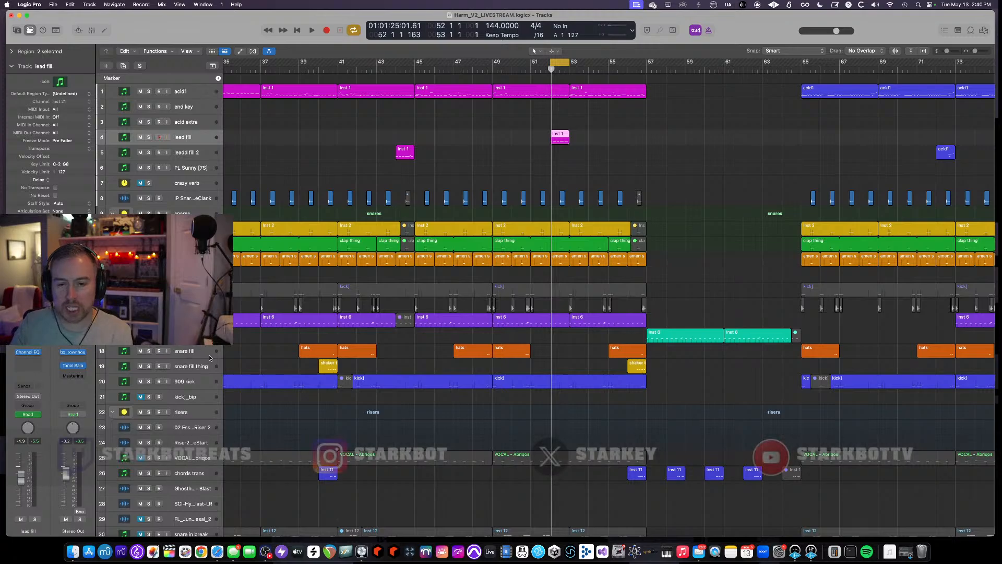
key(space)
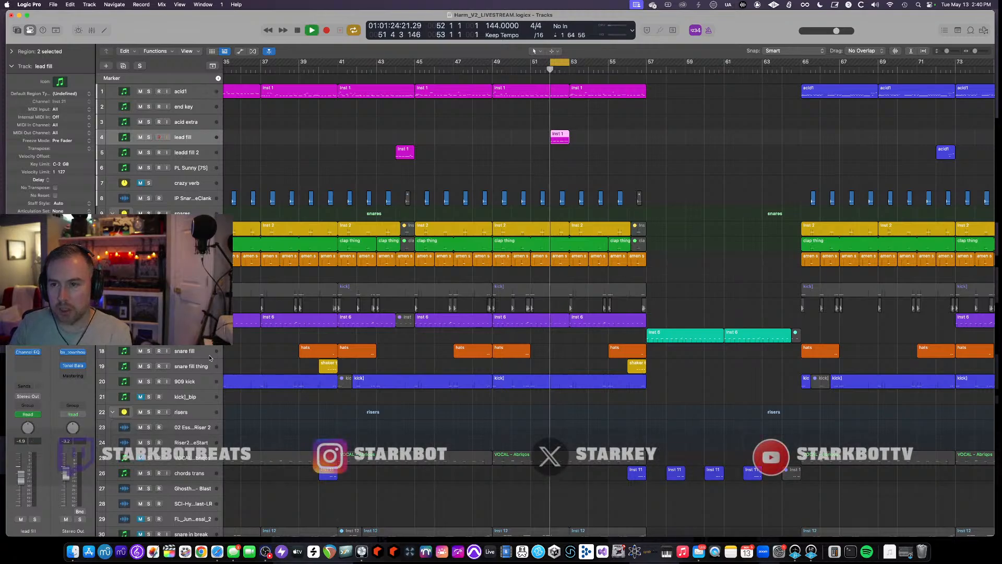
click(558, 64)
scroll(562, 261, down, 2)
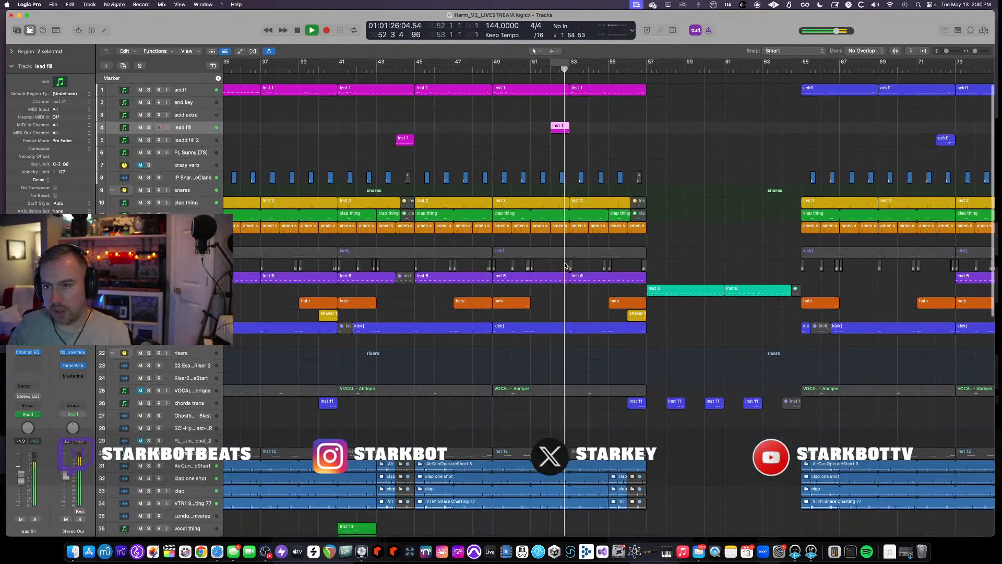
- Zoom in on the lead fill region around bar 52 and stop playback
scroll(562, 265, left, 2)
scroll(562, 265, up, 4)
scroll(562, 265, up, 2)
scroll(648, 177, up, 3)
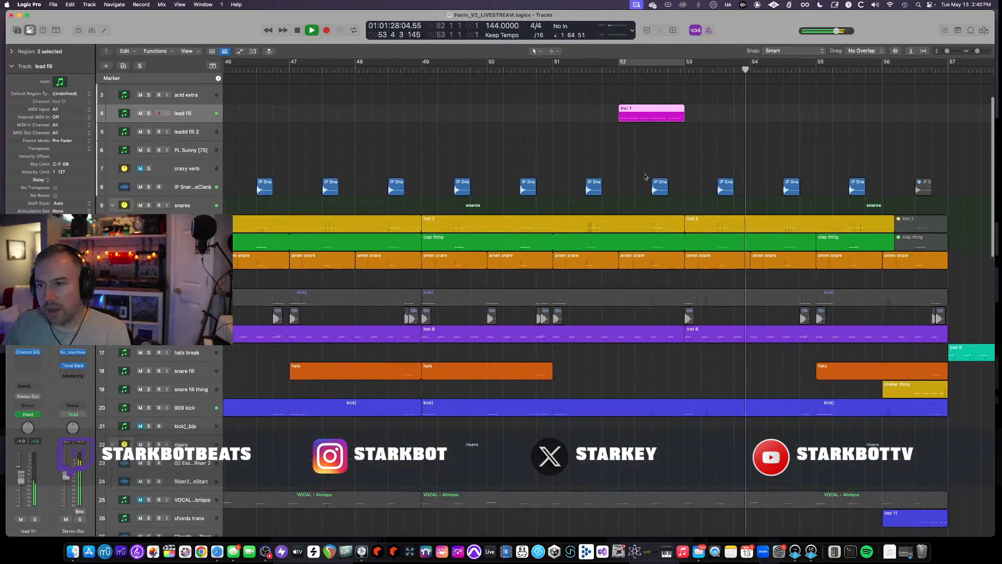
scroll(646, 179, up, 2)
key(space)
scroll(633, 178, up, 4)
scroll(631, 177, up, 3)
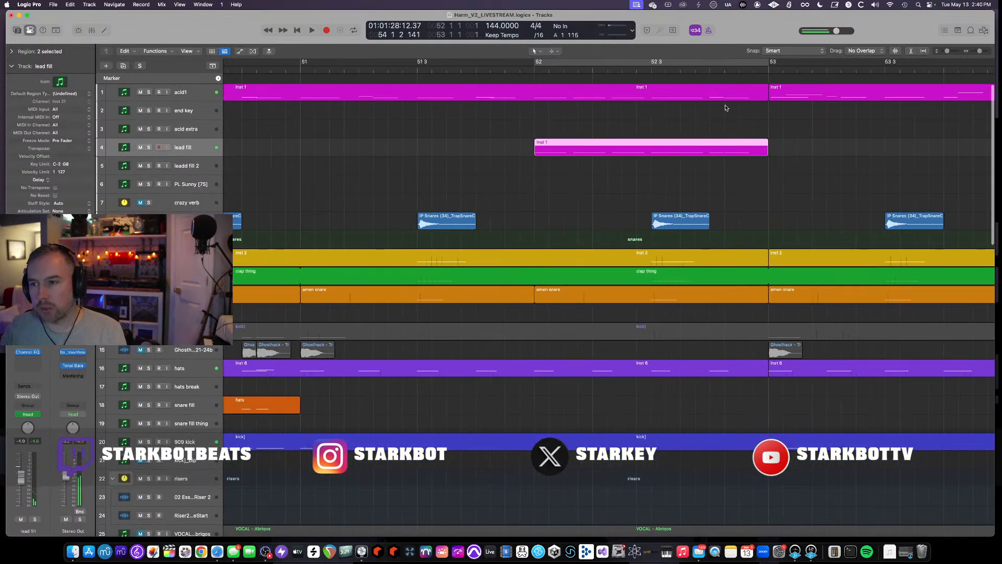
- Start playback from around bar 51
scroll(725, 108, down, 4)
click(542, 68)
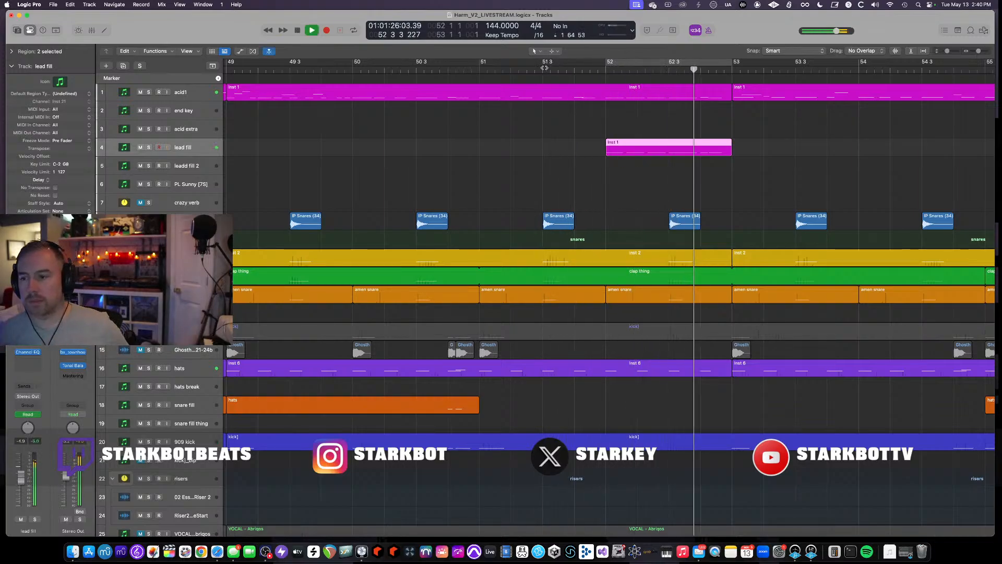
- Browse down the arrangement to the impact, riser and SOUNDDO FX tracks around bar 57
scroll(584, 156, down, 10)
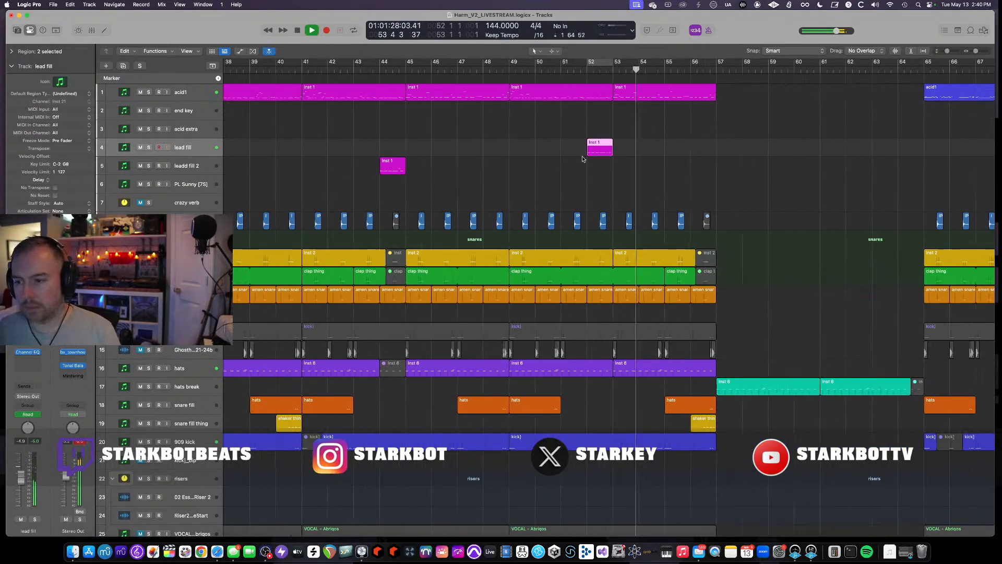
scroll(584, 156, down, 10)
scroll(585, 158, up, 10)
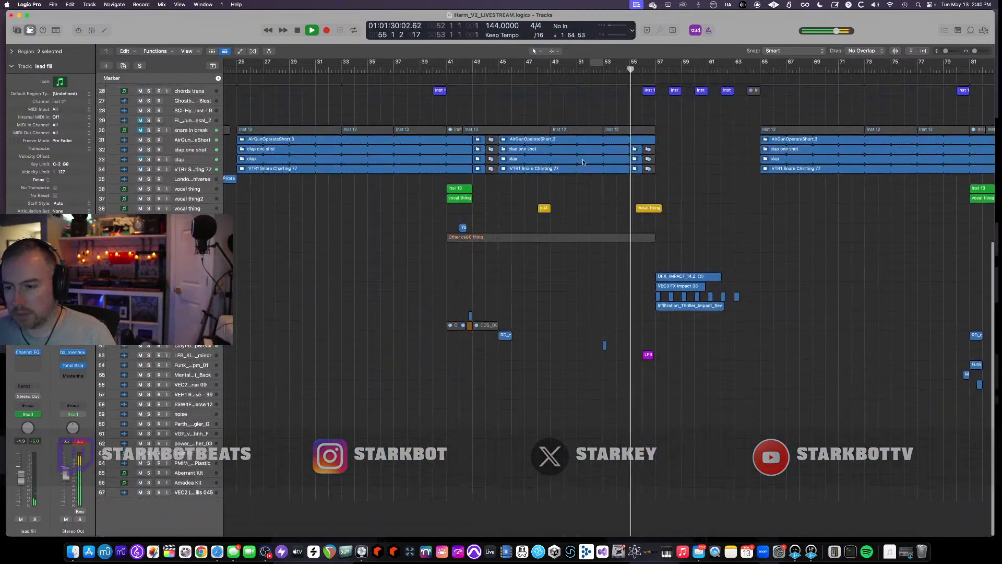
scroll(584, 160, down, 2)
scroll(568, 161, right, 10)
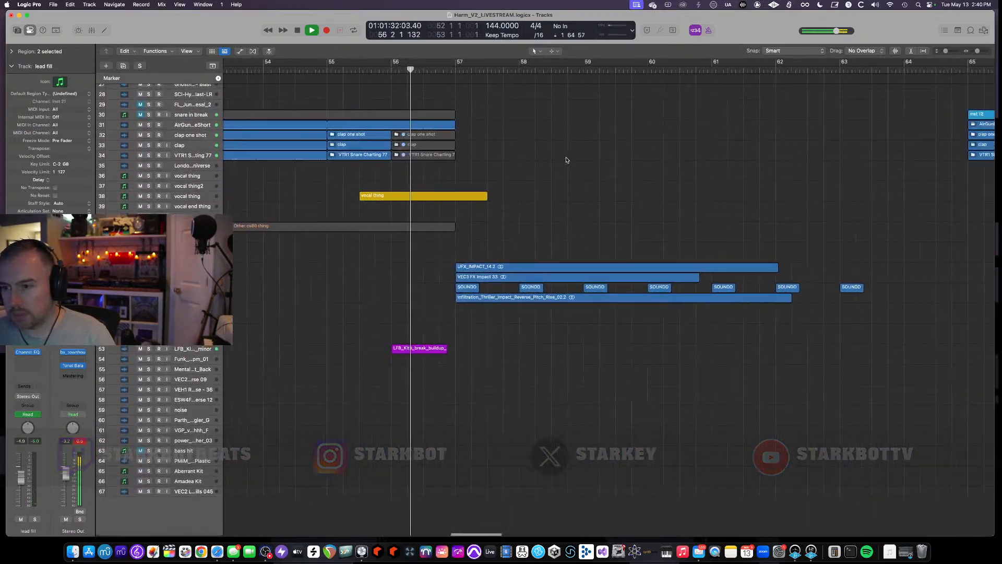
scroll(568, 161, up, 3)
scroll(568, 160, up, 2)
scroll(566, 159, down, 4)
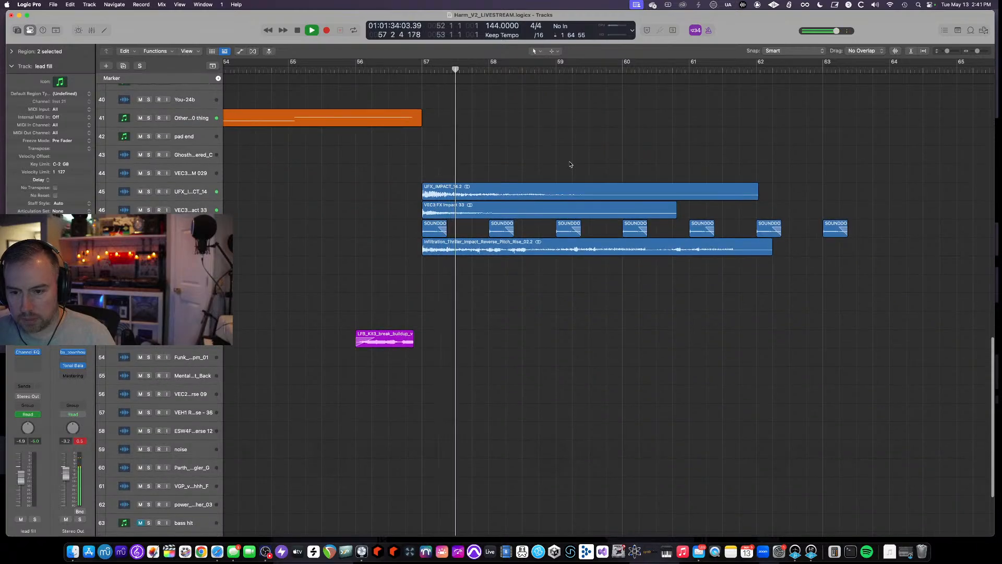
scroll(569, 164, up, 2)
scroll(562, 173, up, 2)
scroll(561, 176, up, 1)
scroll(436, 258, left, 1)
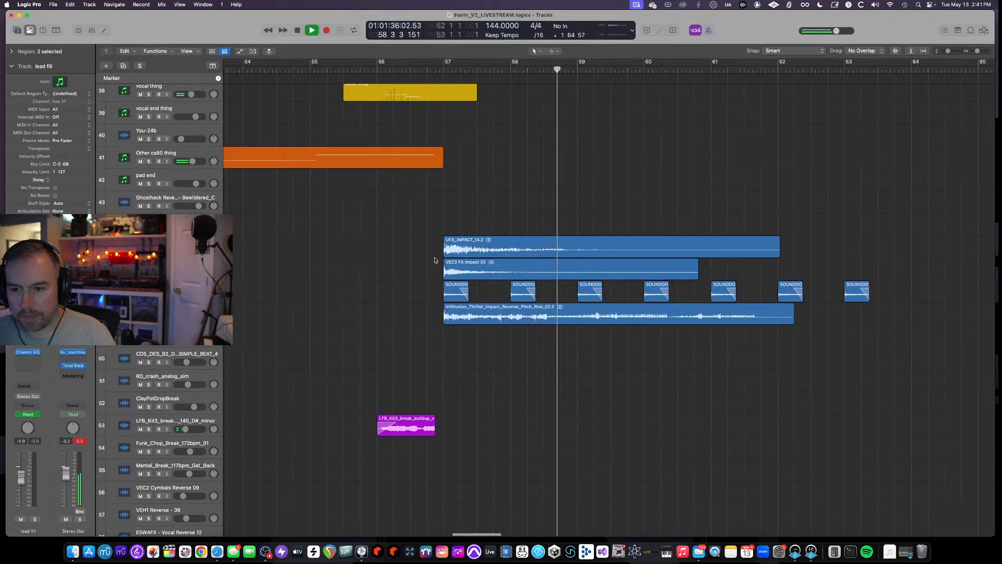
scroll(436, 260, down, 2)
scroll(434, 261, right, 5)
- Select the SOUNDDO track, solo it briefly while listening, unsolo it and stop playback
click(180, 288)
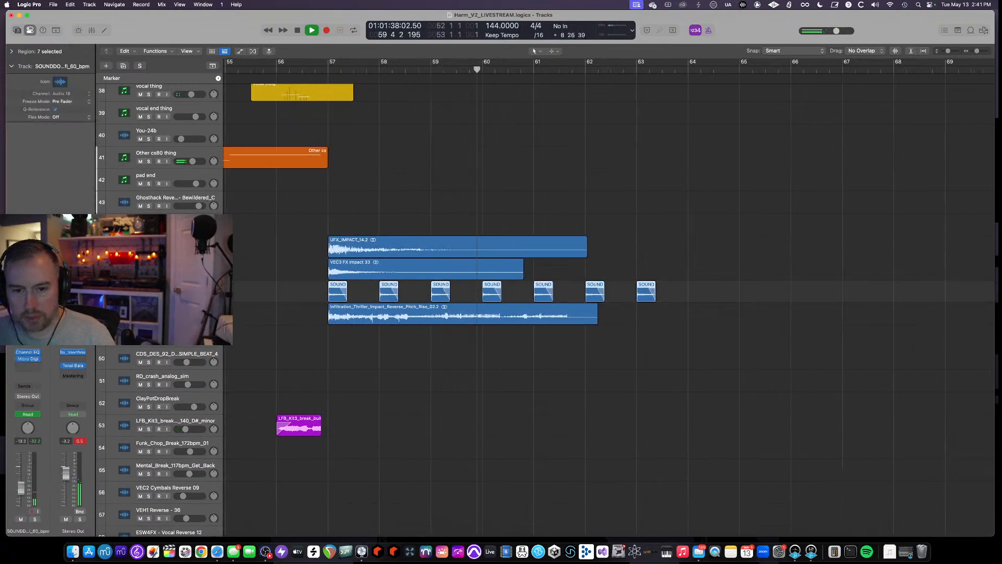
key(s)
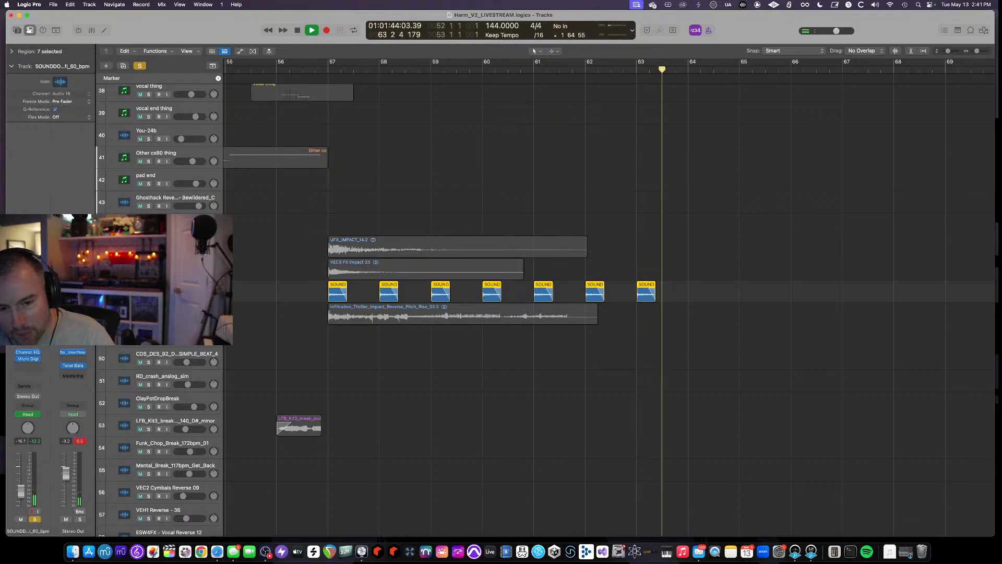
key(s)
key(space)
- Play the section again from bar 56
scroll(292, 298, up, 10)
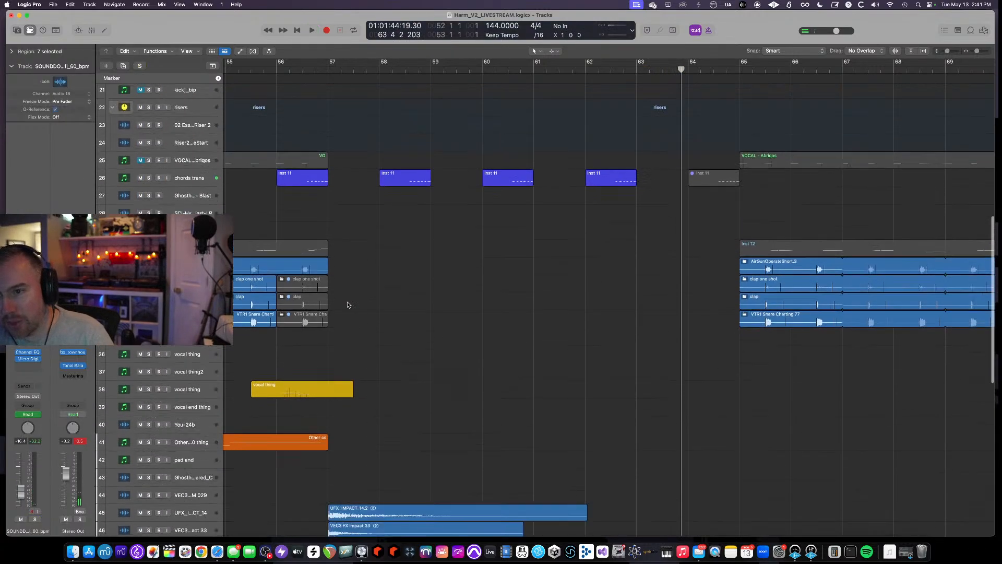
click(293, 71)
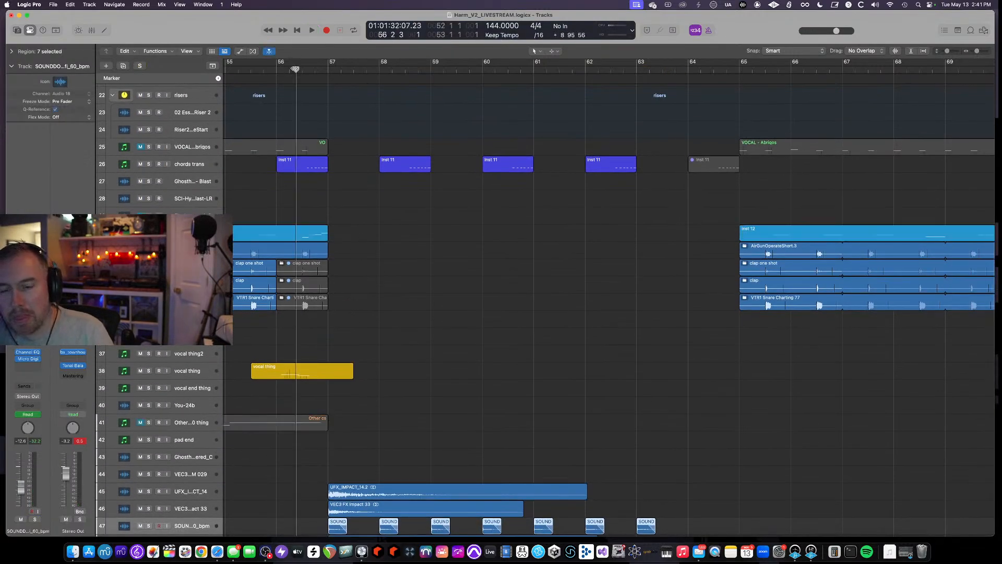
key(space)
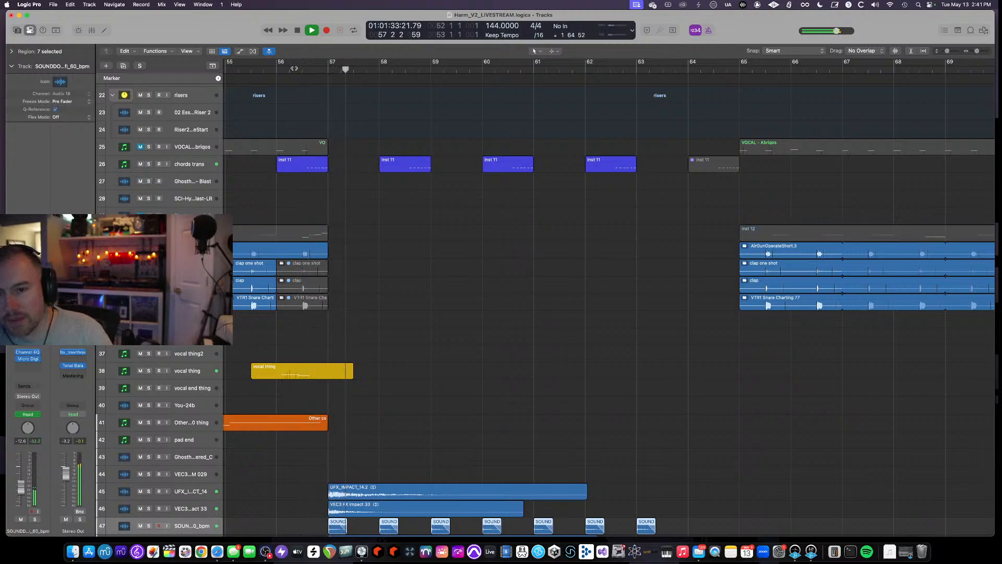
- Select the chords trans track and toggle its automation view on and off
click(190, 167)
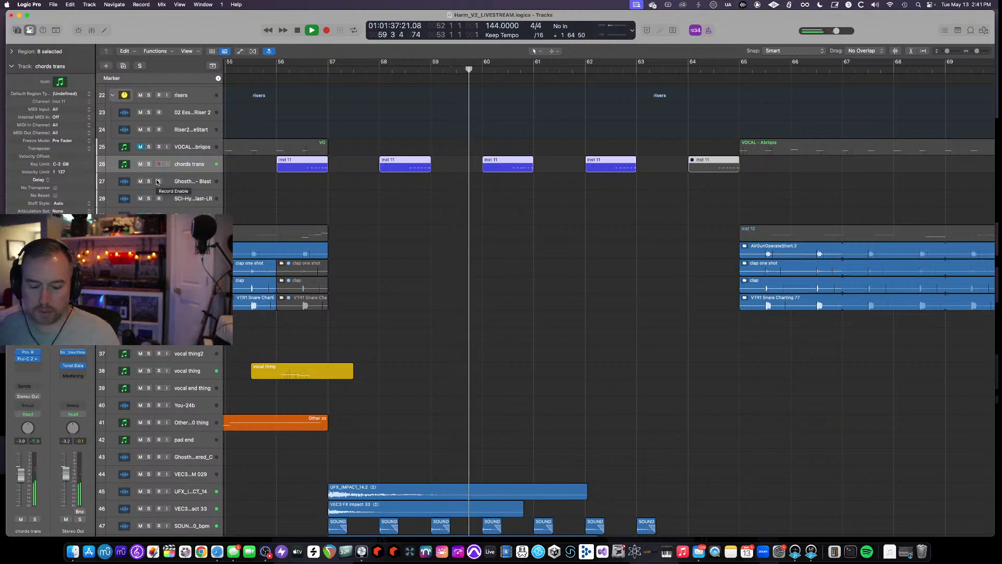
key(a)
key(a)
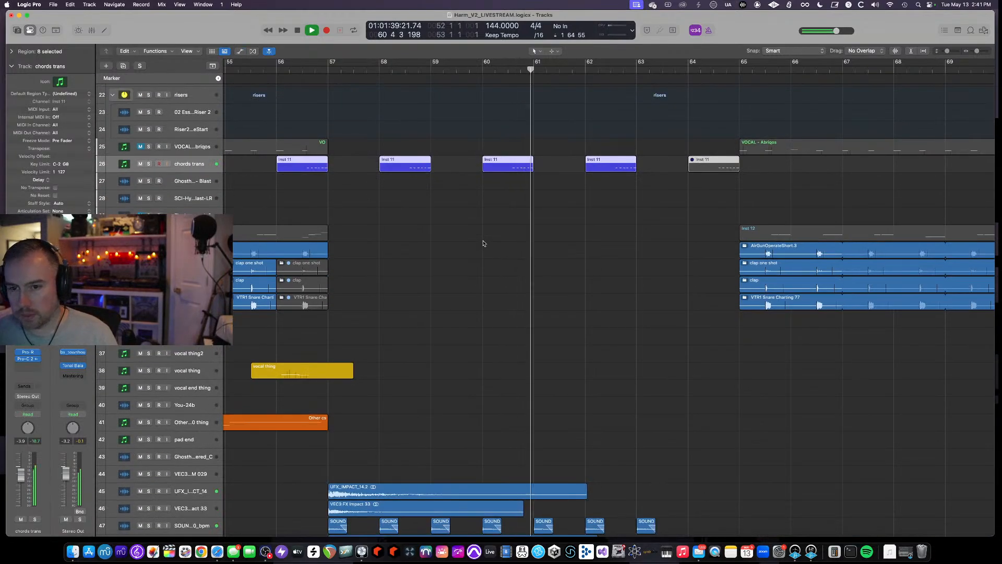
- Follow the chords trans regions through bars 58 to 64 and stop playback
scroll(483, 243, down, 3)
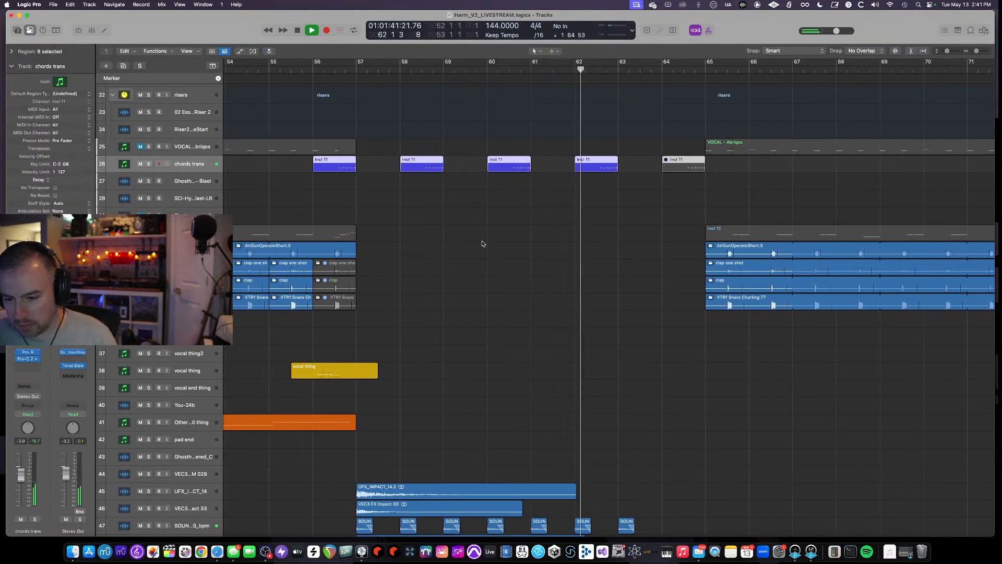
scroll(483, 243, down, 4)
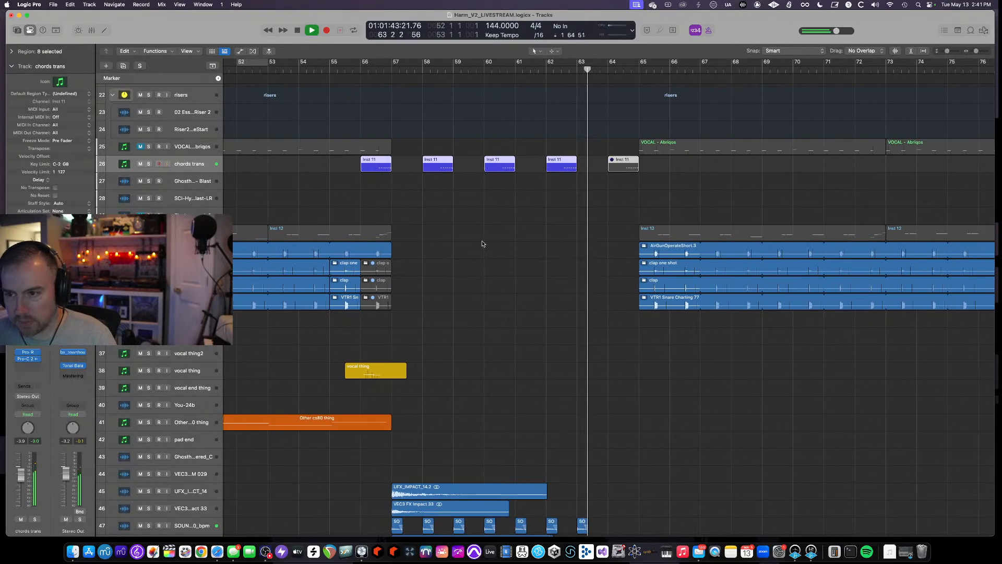
scroll(483, 243, up, 5)
scroll(483, 243, down, 4)
key(space)
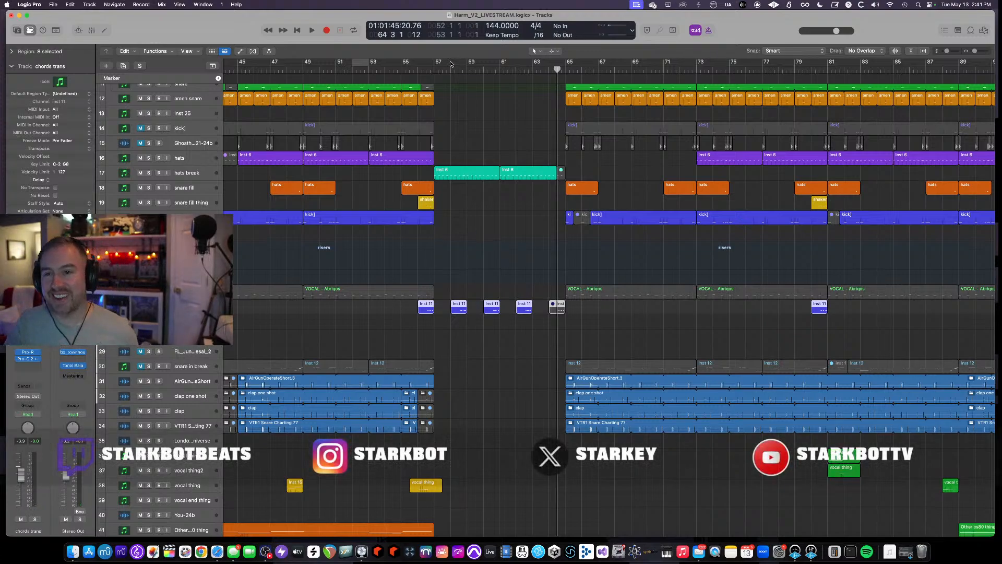
- Play from about bar 56 past the drop at bar 65, then stop playback
click(430, 69)
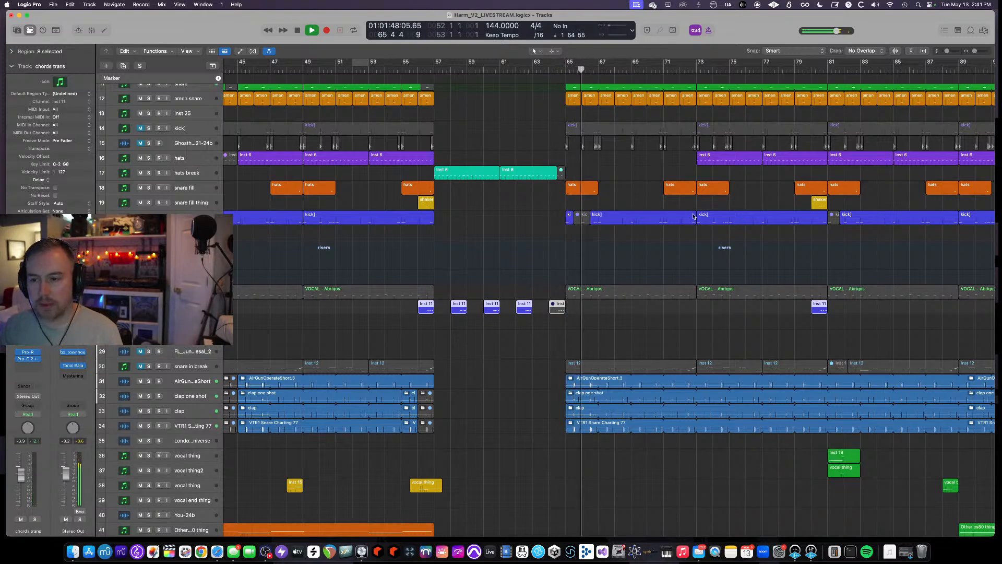
scroll(651, 206, right, 5)
scroll(374, 247, up, 5)
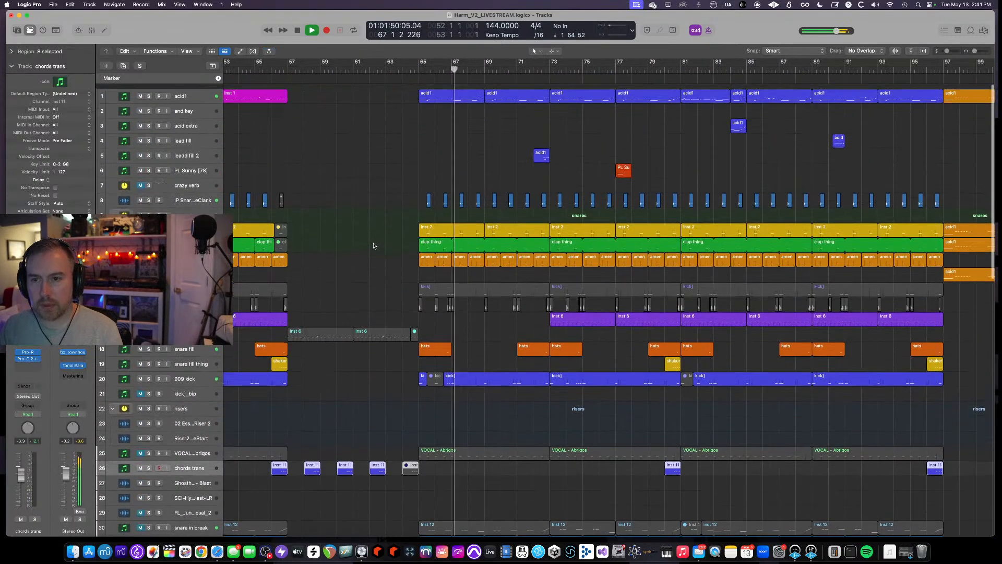
scroll(397, 134, up, 2)
scroll(397, 135, up, 2)
scroll(404, 125, up, 5)
key(space)
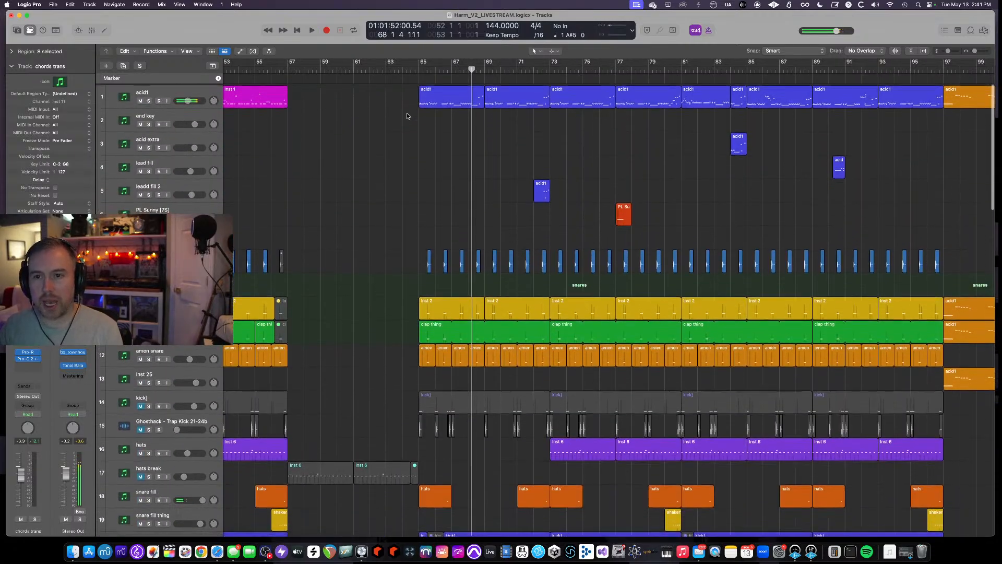
- Survey the whole arrangement across all tracks
scroll(407, 116, down, 10)
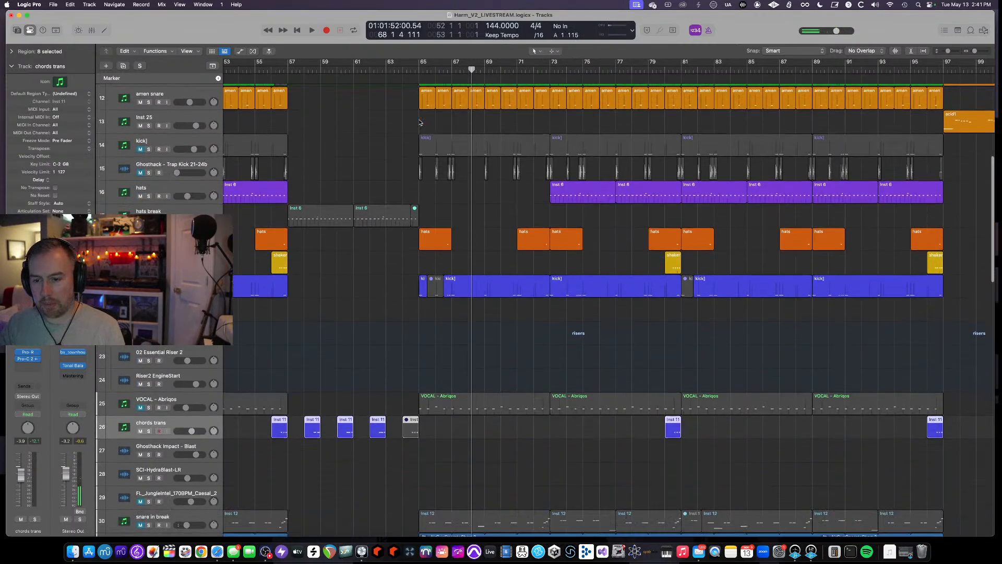
scroll(418, 119, down, 3)
scroll(419, 120, down, 5)
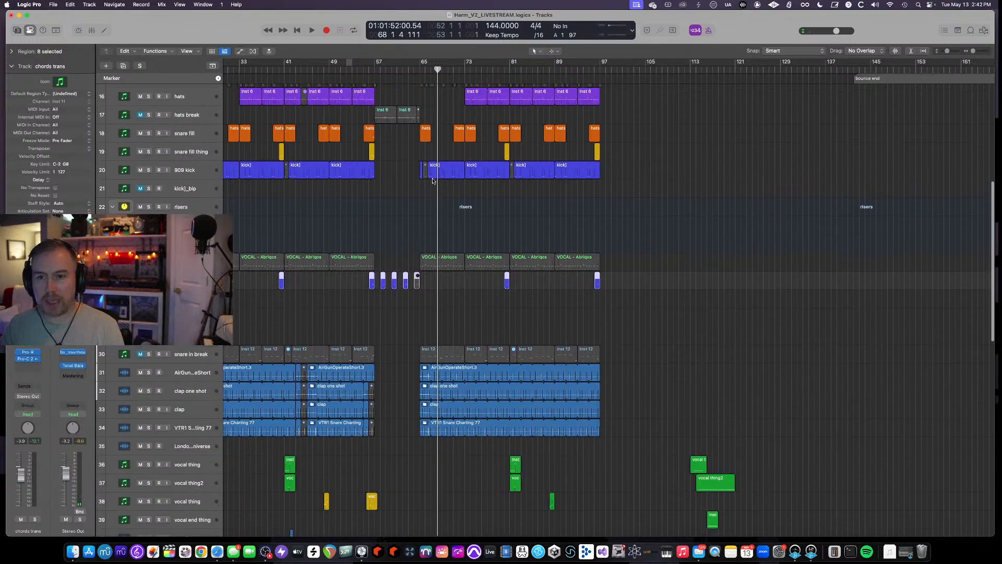
scroll(514, 287, left, 3)
scroll(517, 245, down, 4)
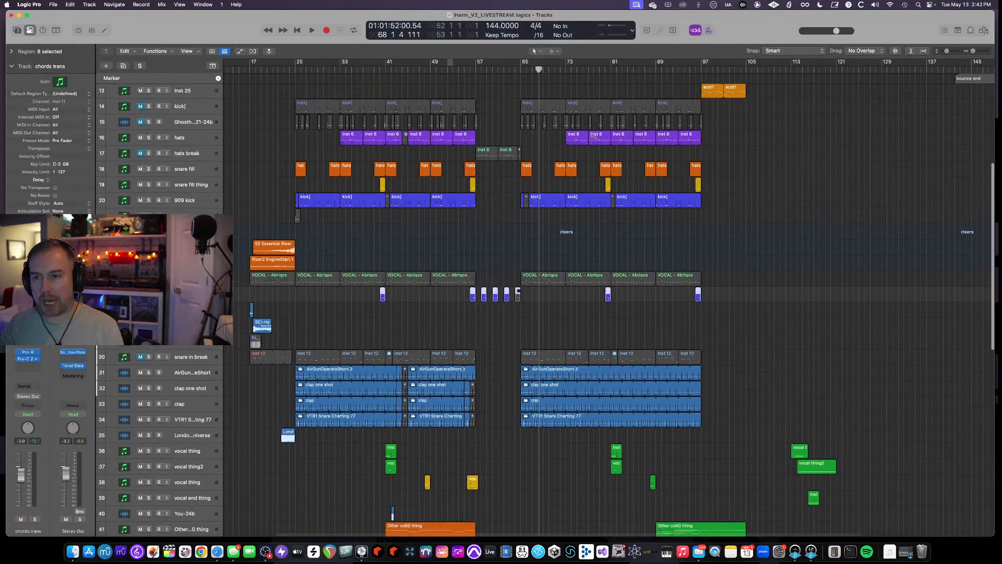
scroll(525, 199, down, 3)
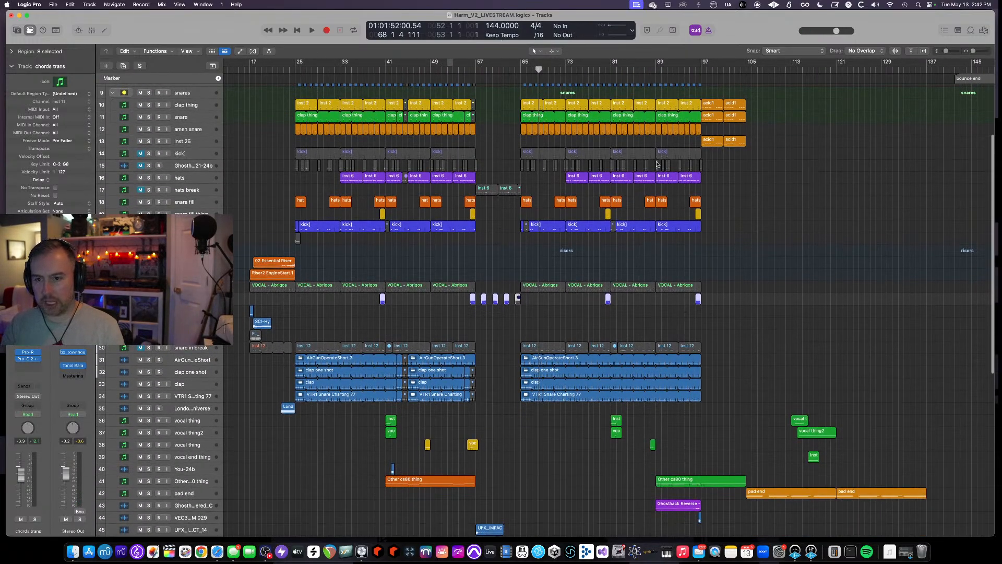
scroll(557, 298, up, 3)
scroll(557, 298, down, 10)
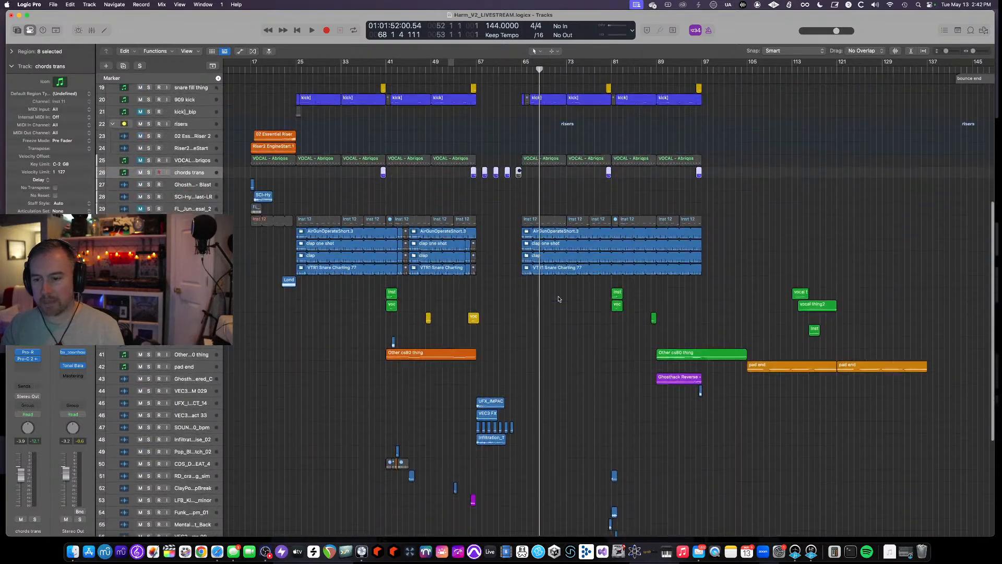
scroll(601, 308, up, 1)
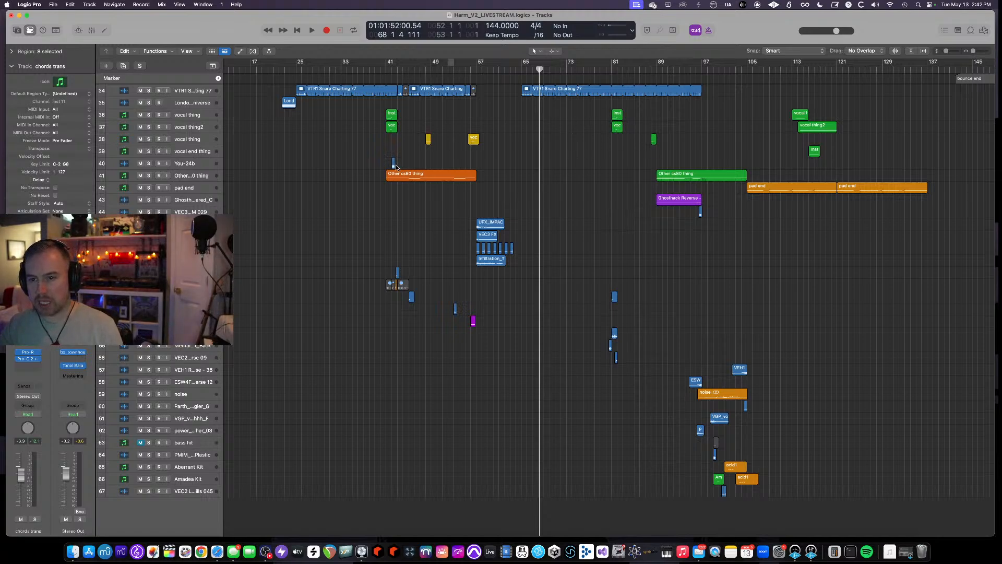
scroll(591, 173, up, 15)
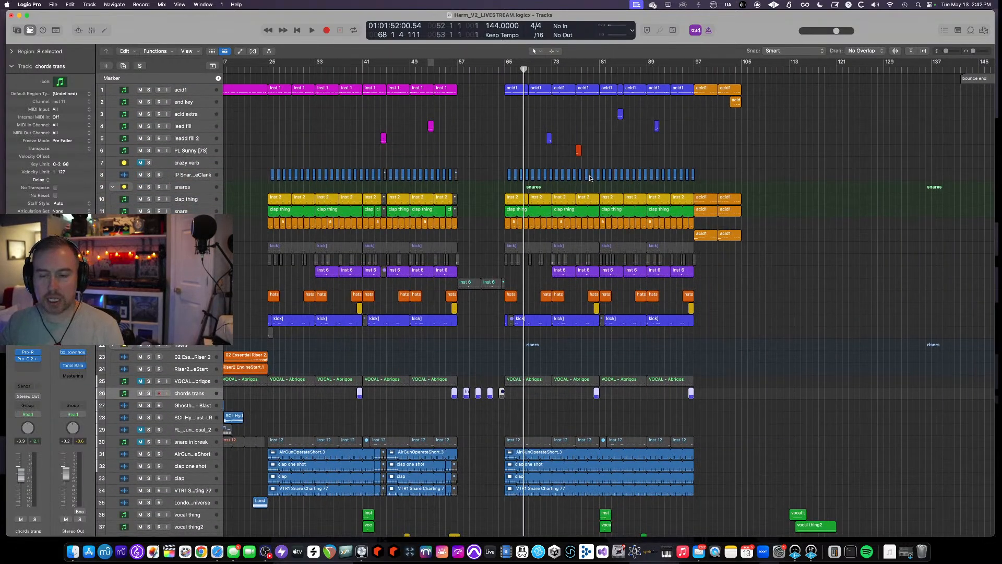
scroll(445, 112, left, 2)
- Play the song from bar 25, jump playback to bar 65, and stop
click(296, 69)
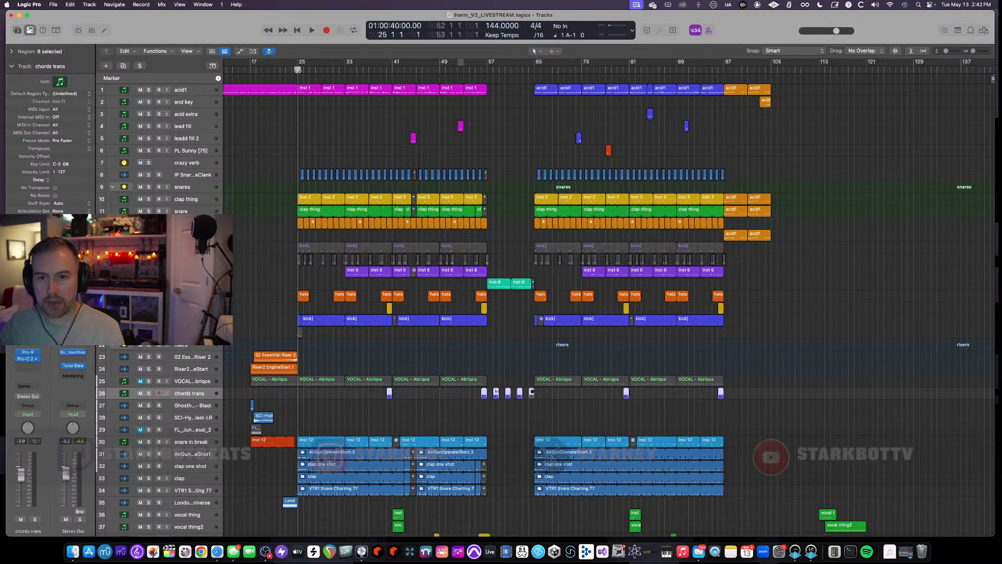
key(space)
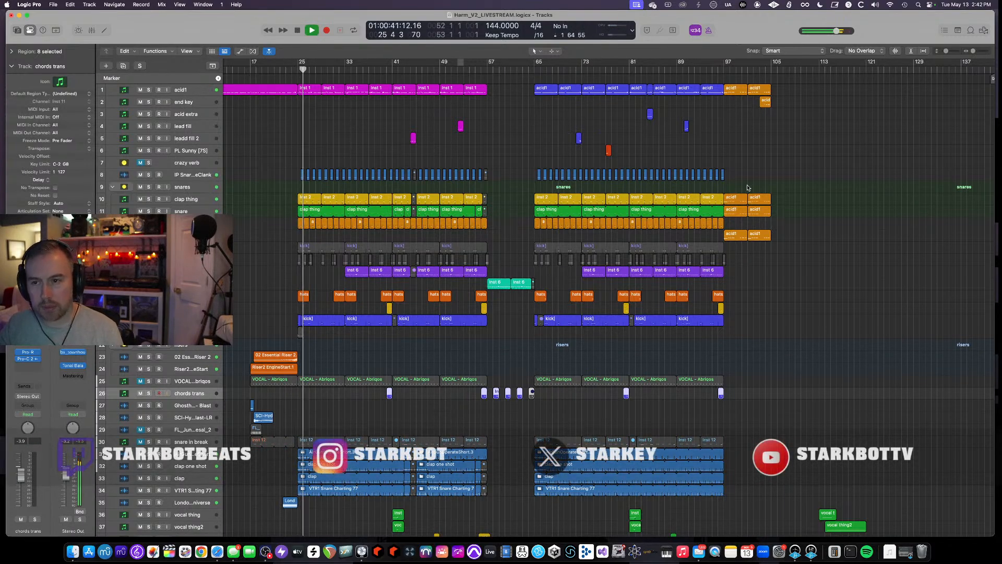
click(535, 69)
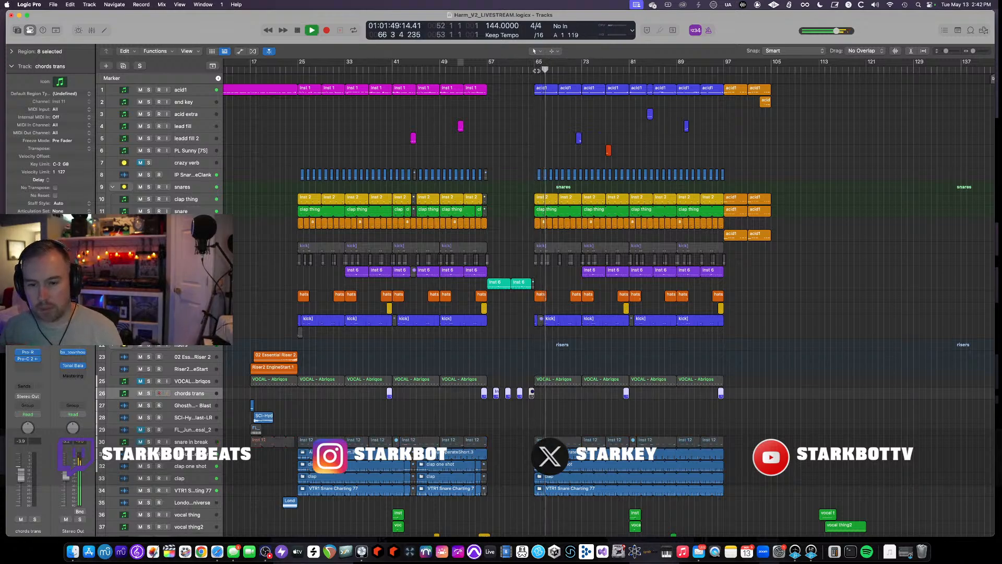
click(140, 284)
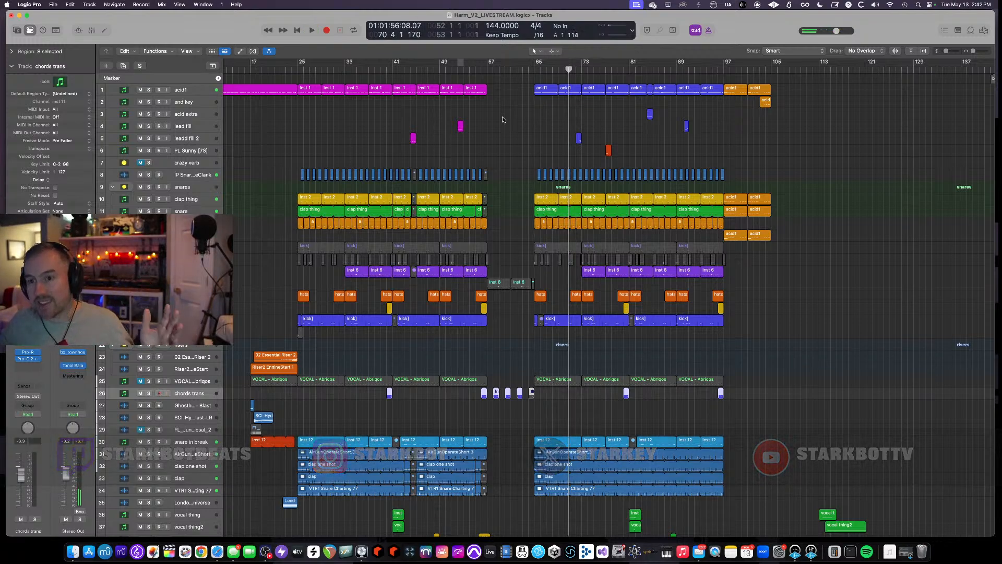
- Show and hide track automation, then scroll through the arrangement's tracks
key(a)
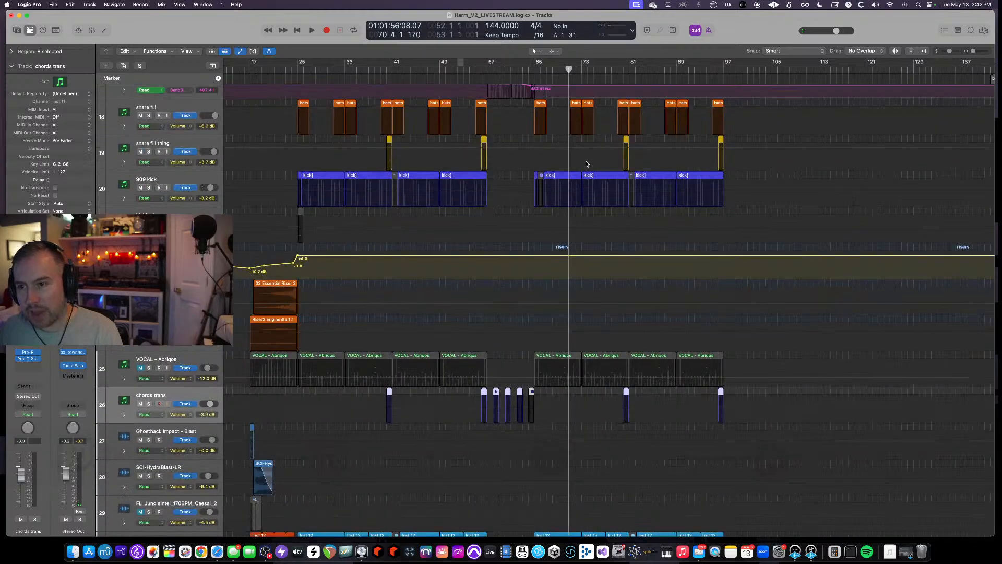
scroll(587, 165, up, 10)
key(a)
scroll(587, 165, up, 3)
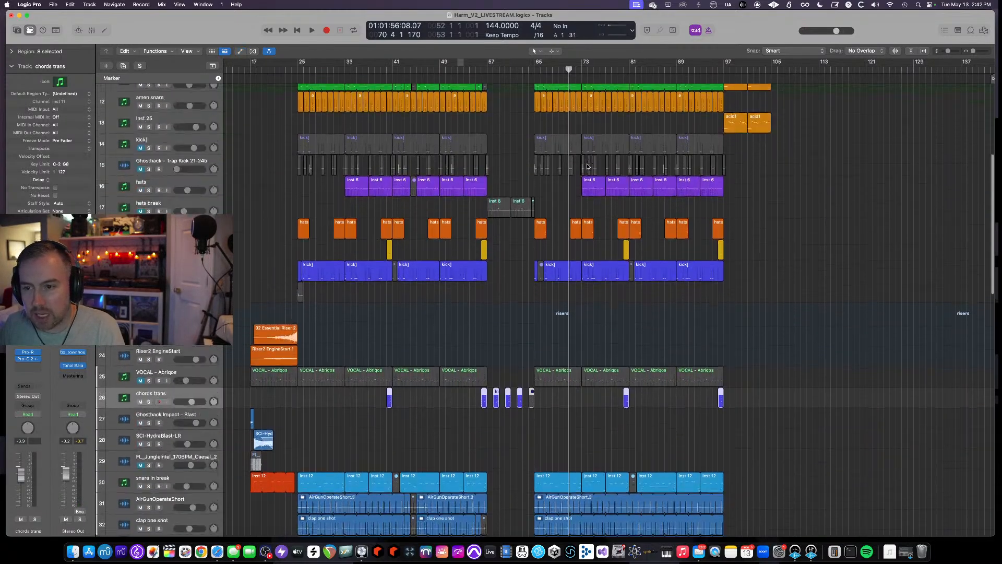
scroll(588, 165, up, 6)
scroll(587, 165, up, 1)
scroll(587, 166, up, 3)
scroll(587, 167, up, 3)
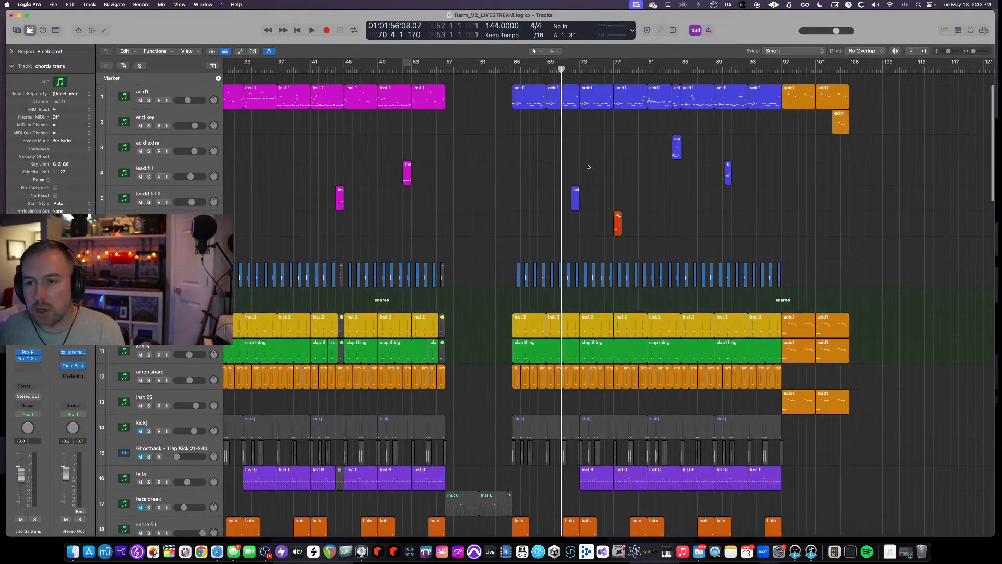
scroll(314, 113, down, 5)
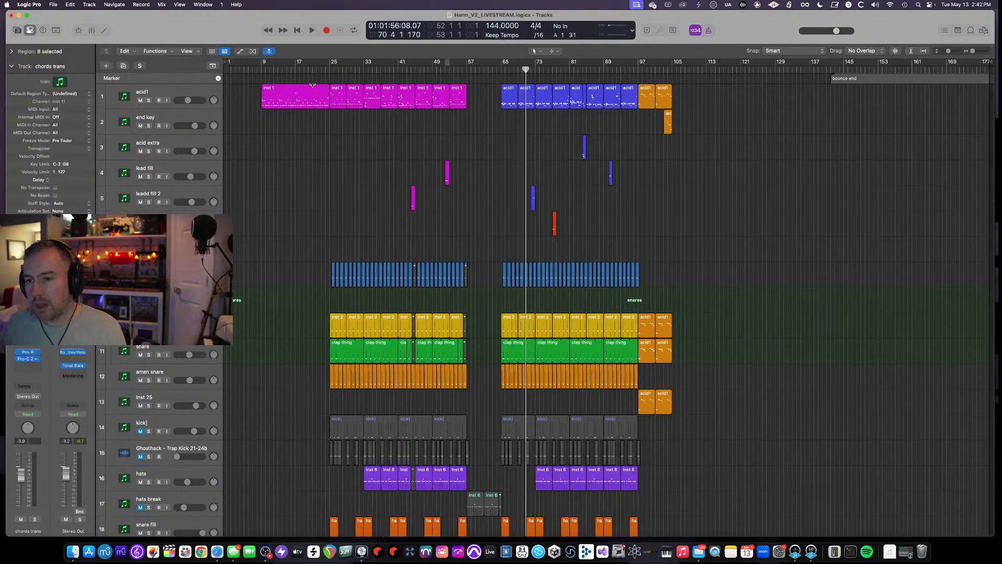
scroll(489, 157, down, 3)
scroll(488, 157, down, 10)
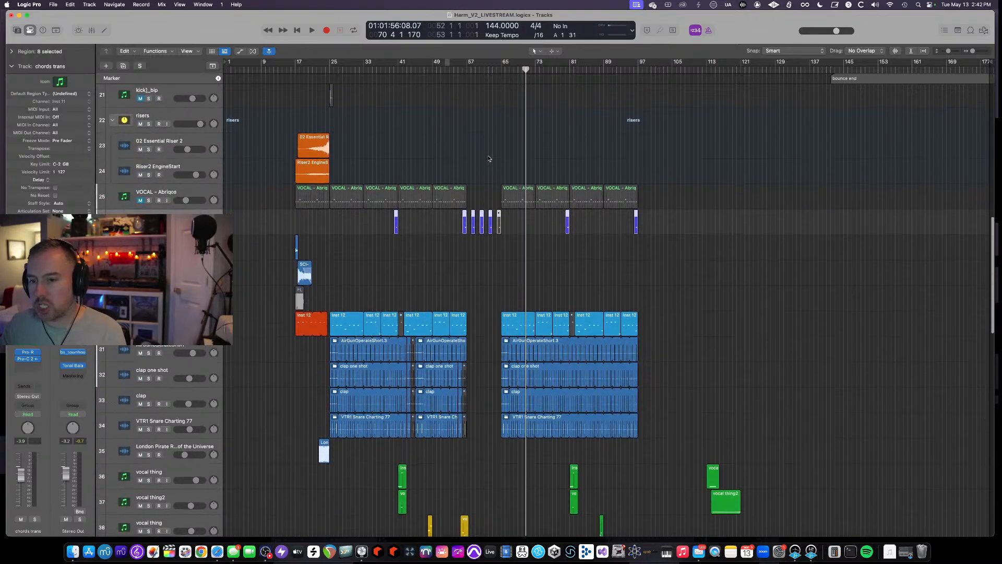
- Scroll through the tracks, start playback, and select the acid1 region near bar 65
scroll(488, 156, down, 6)
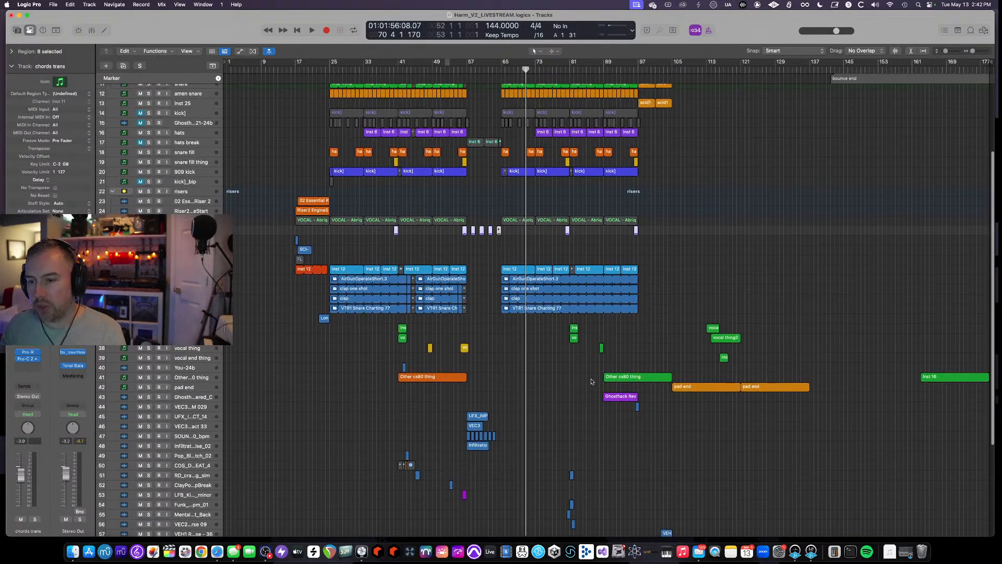
scroll(575, 410, up, 5)
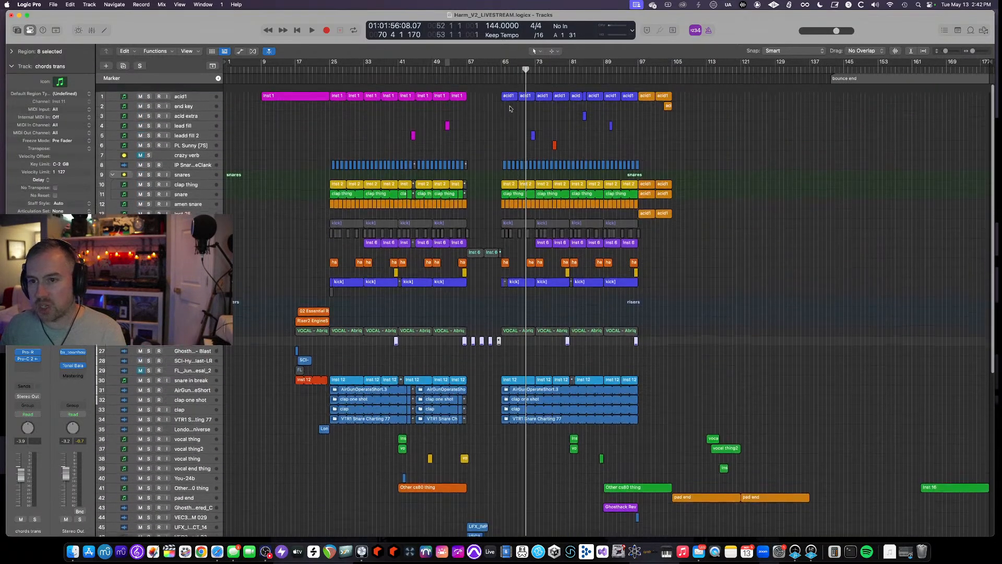
key(space)
scroll(523, 171, up, 3)
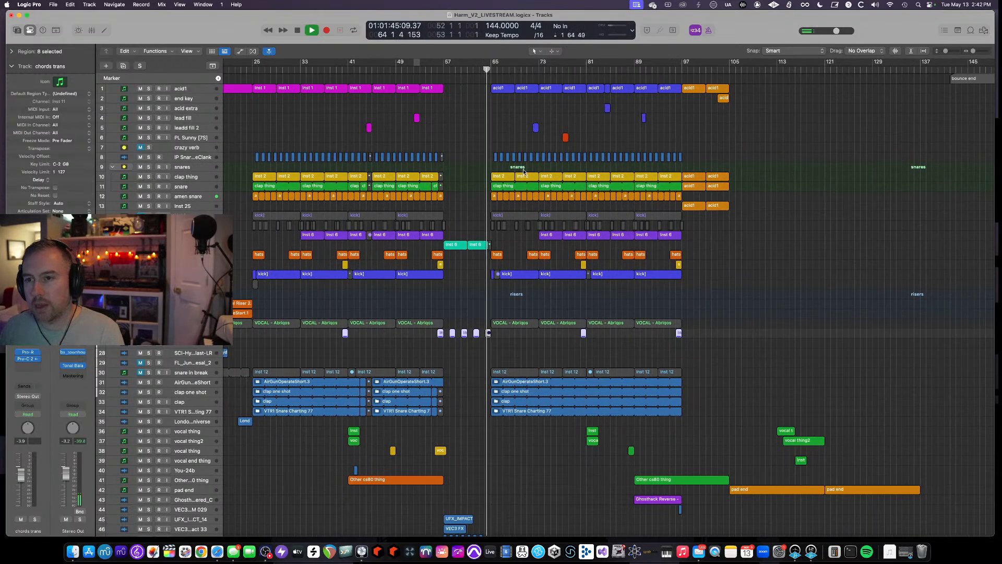
scroll(524, 170, up, 4)
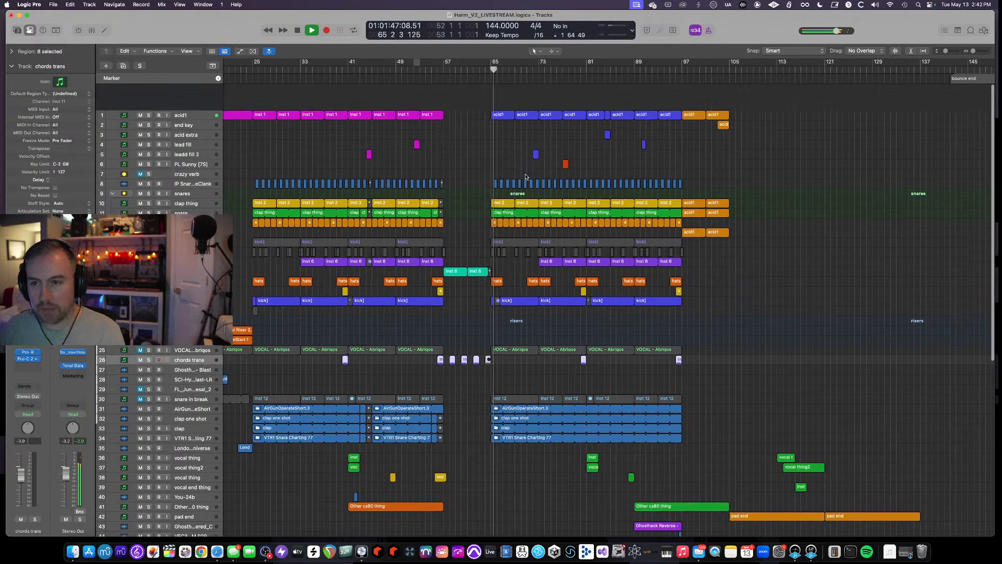
click(196, 86)
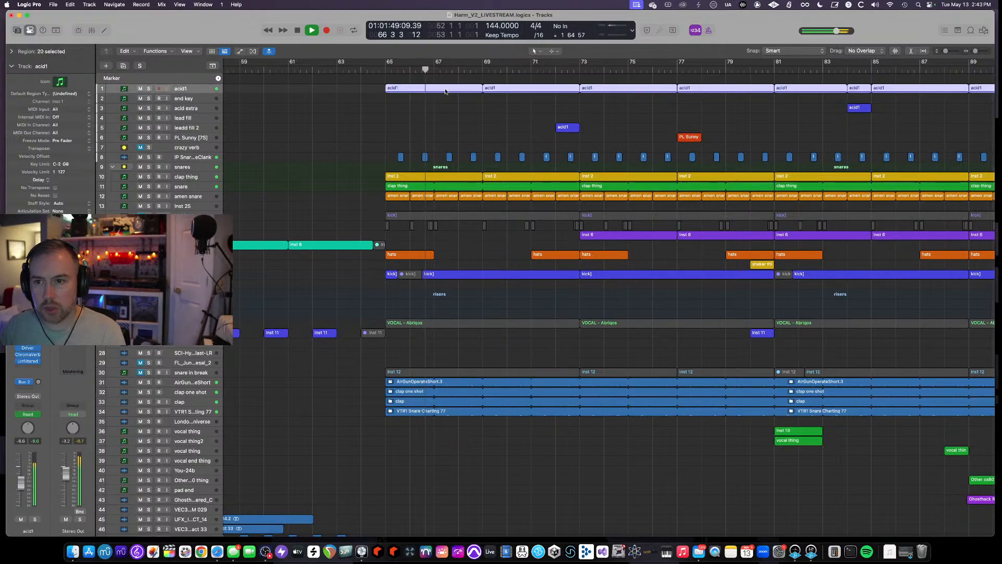
- Show the acid1 track's automation, expand all its automation lanes while listening, and stop playback
key(a)
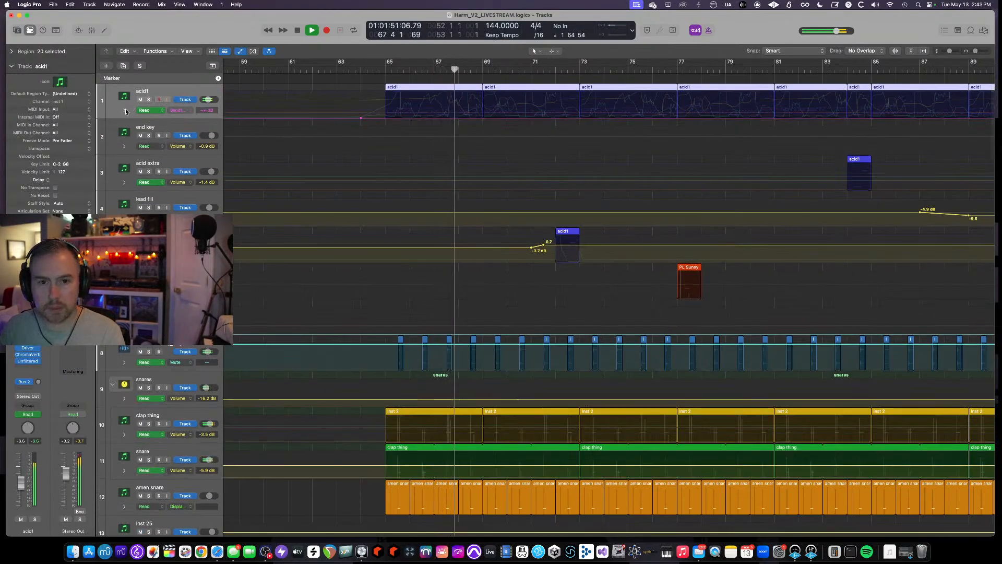
click(125, 110)
scroll(531, 214, down, 5)
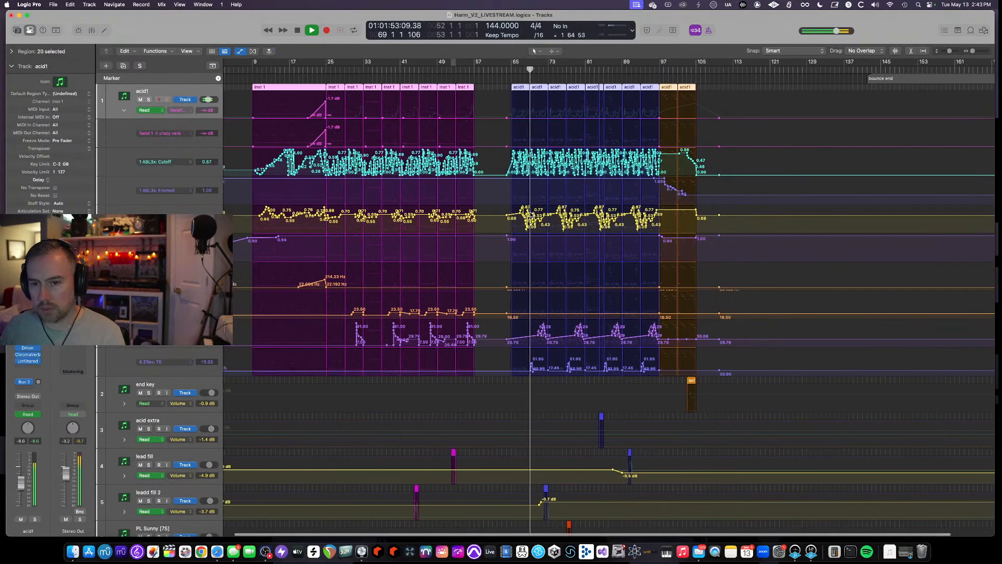
scroll(531, 214, up, 5)
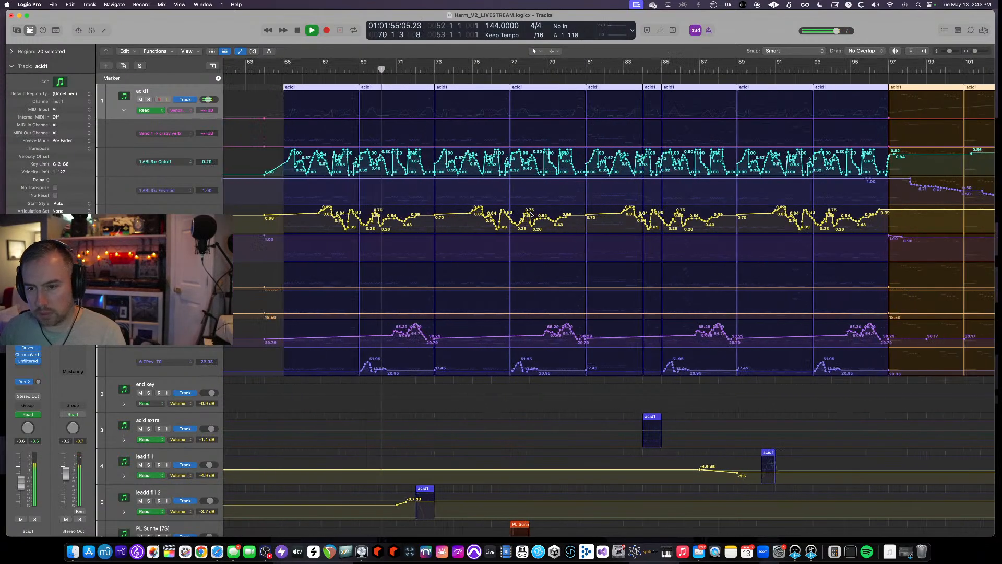
key(a)
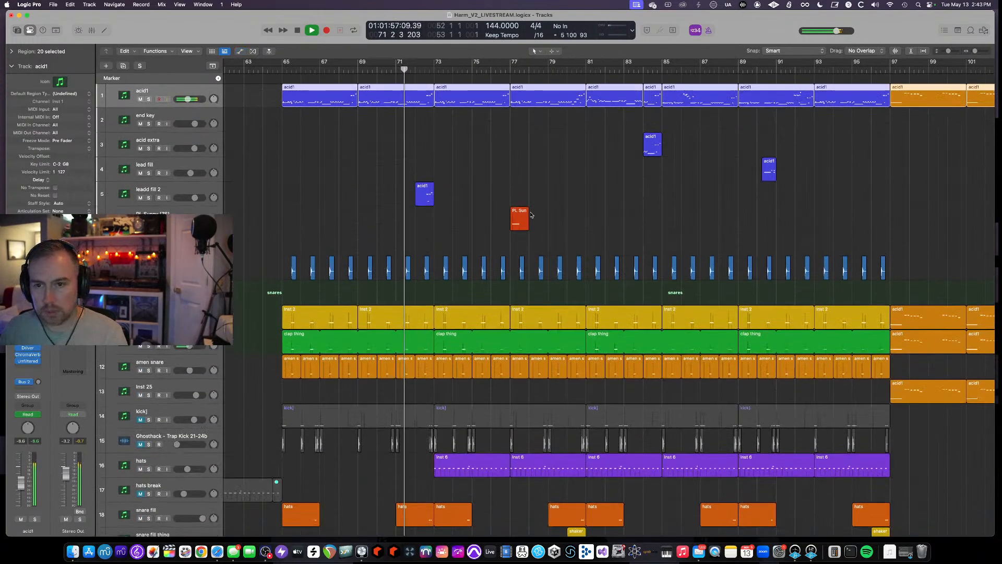
key(a)
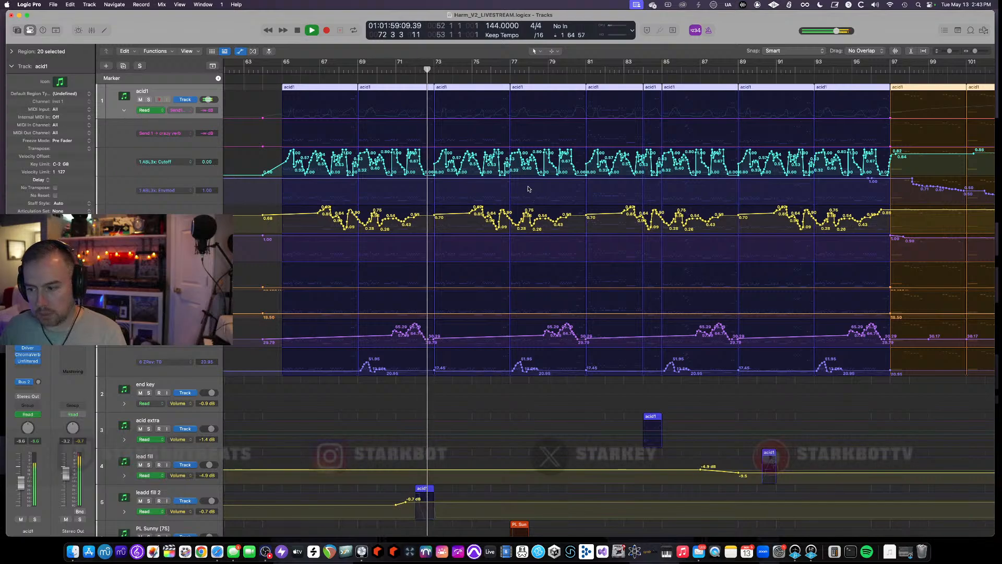
key(space)
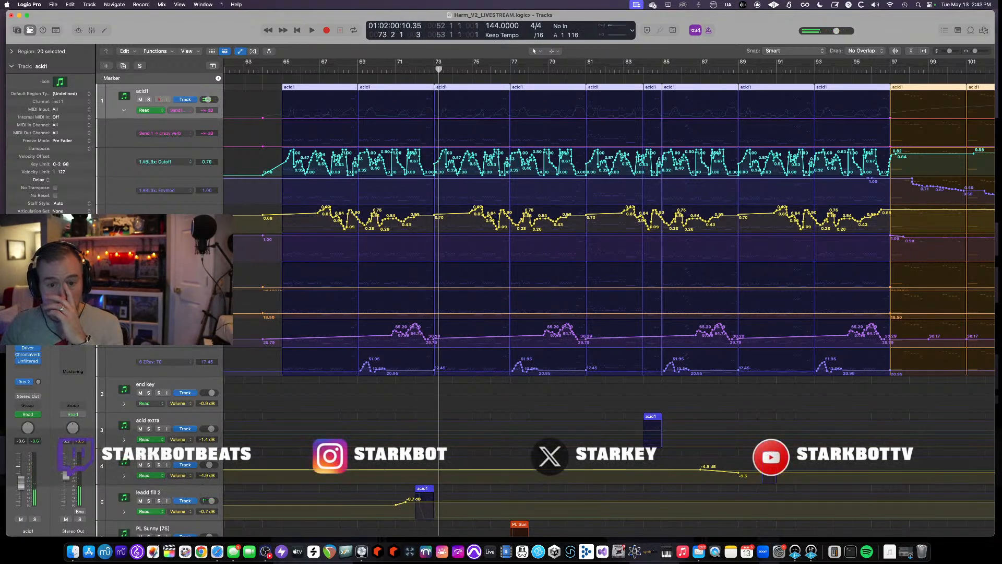
- Open the acid1 track's ABL3x instrument window and move it aside
key(v)
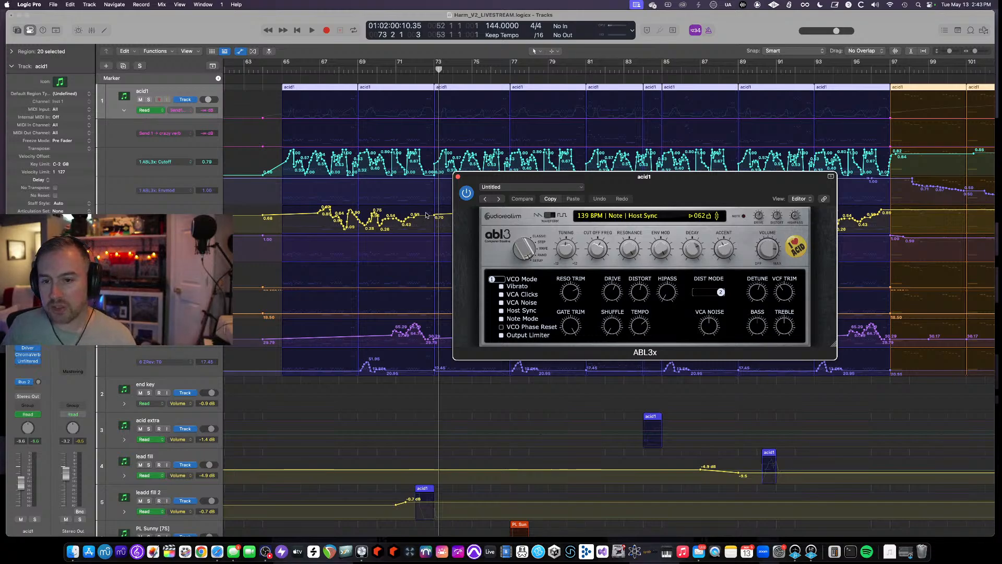
click(459, 177)
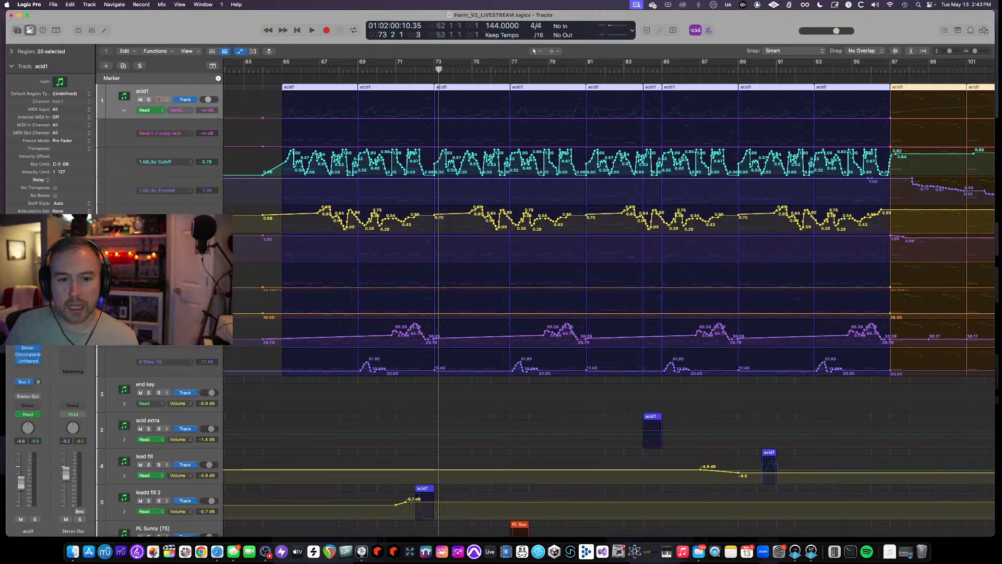
click(27, 305)
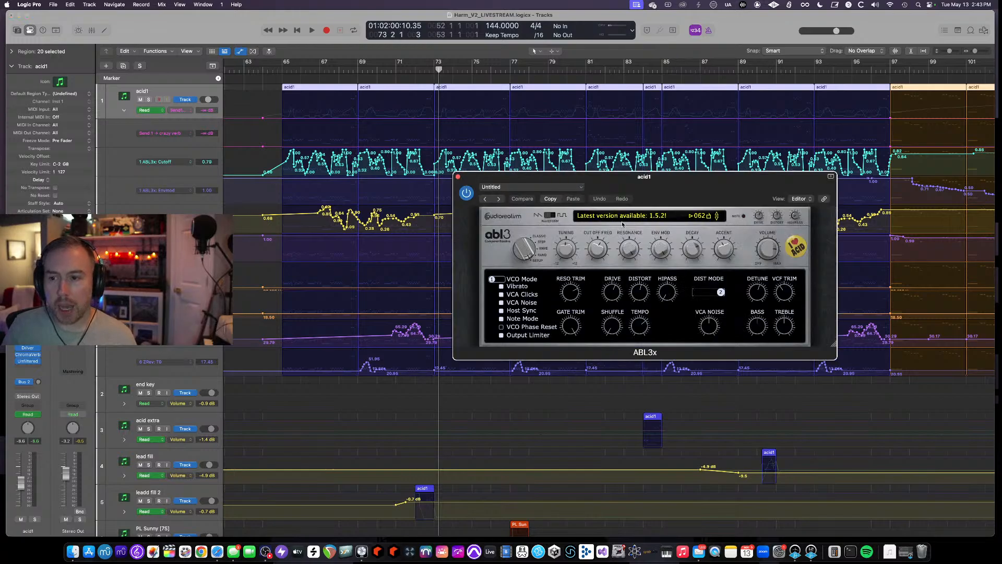
drag(562, 173, 379, 171)
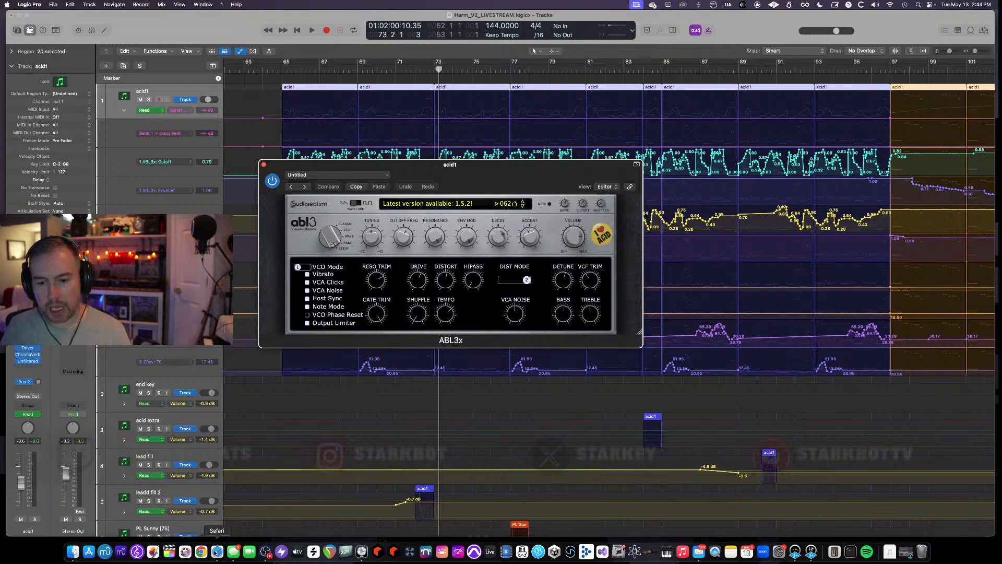
- Switch to Safari, search for audiorealism in a new tab, and open the AudioRealism website
key(super+Tab)
key(super+t)
text(audio)
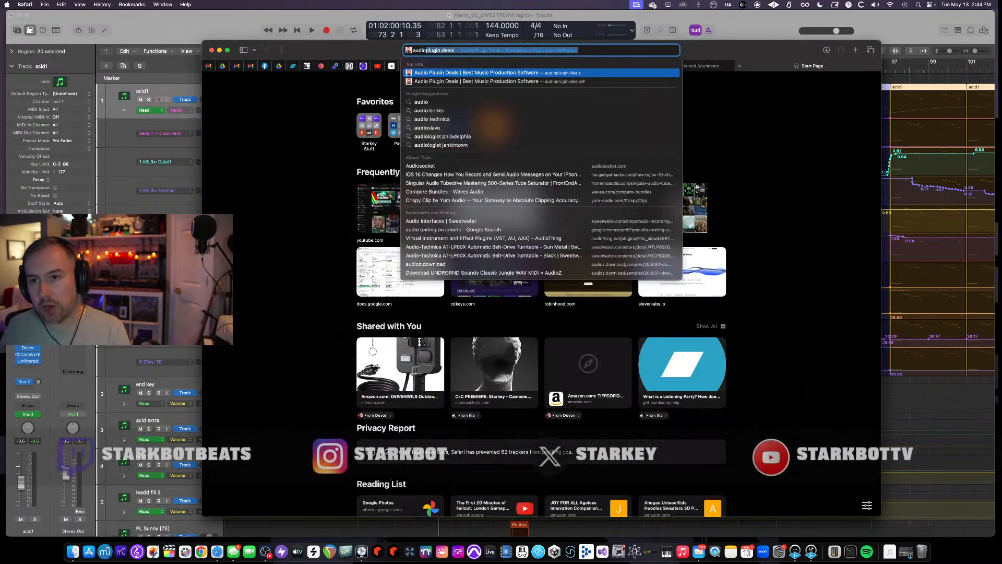
text(realism)
key(Return)
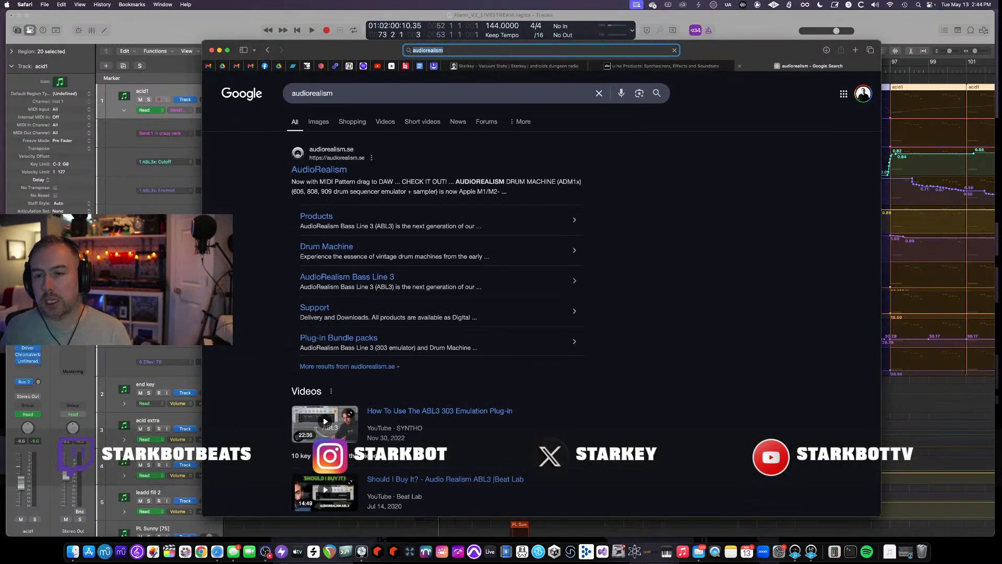
click(318, 170)
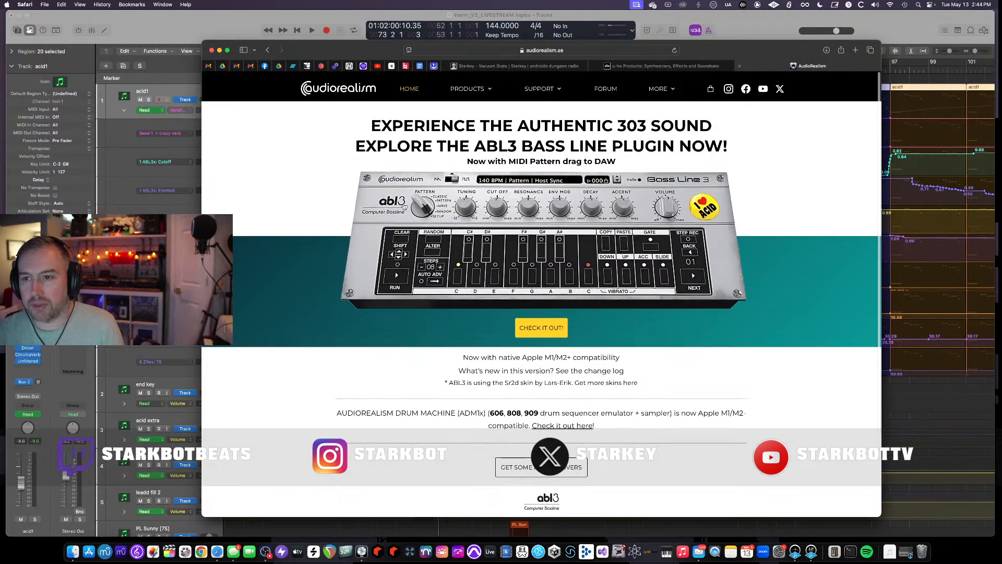
- Open the ReDominator Poly Synth product page and scroll through its description
scroll(526, 266, down, 4)
scroll(526, 266, up, 4)
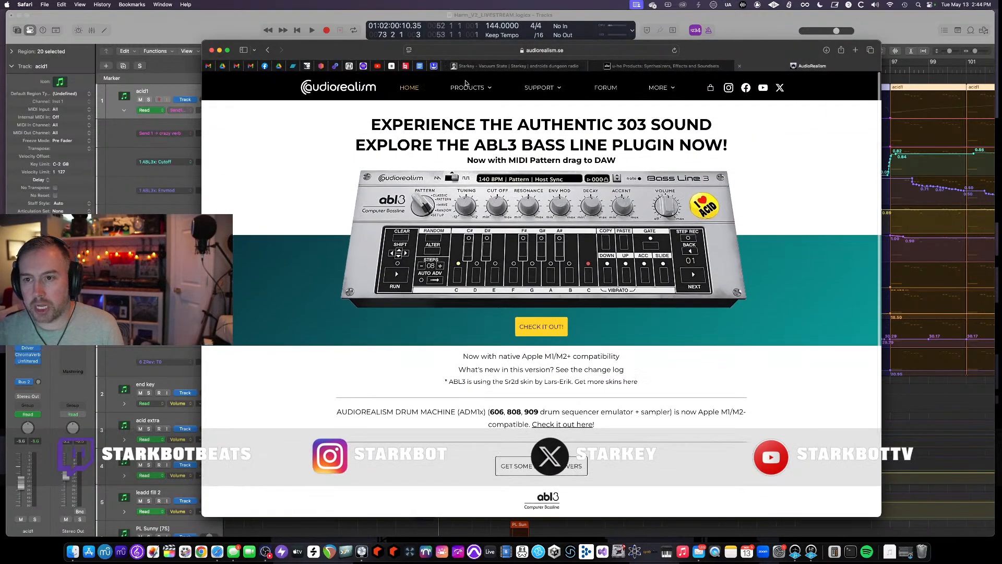
mouse_move(463, 91)
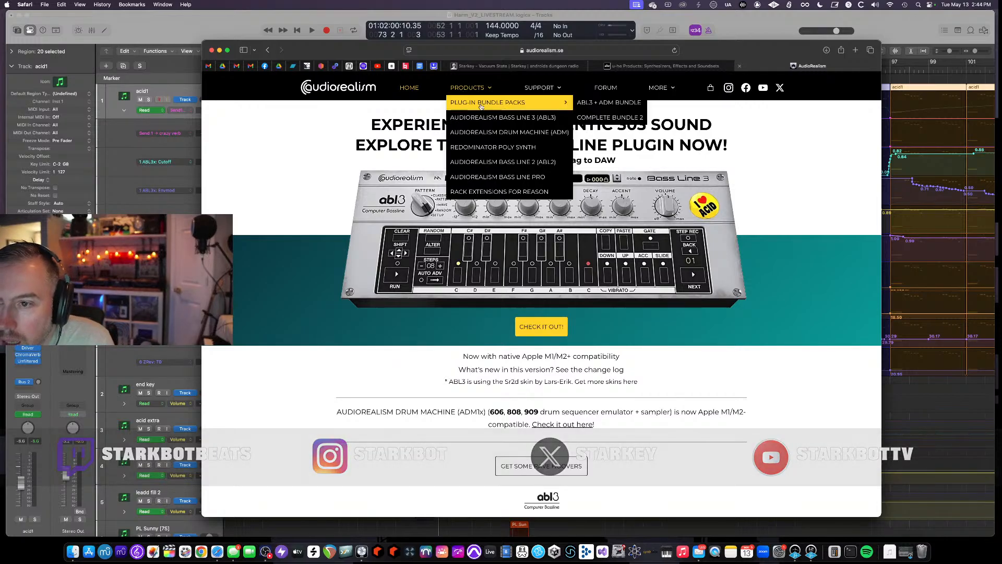
click(502, 148)
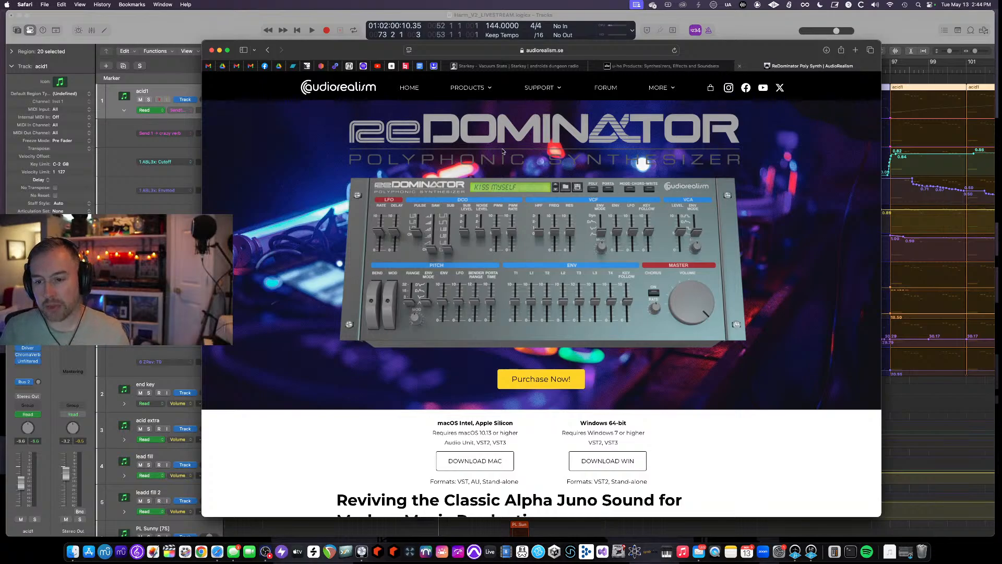
scroll(441, 208, down, 10)
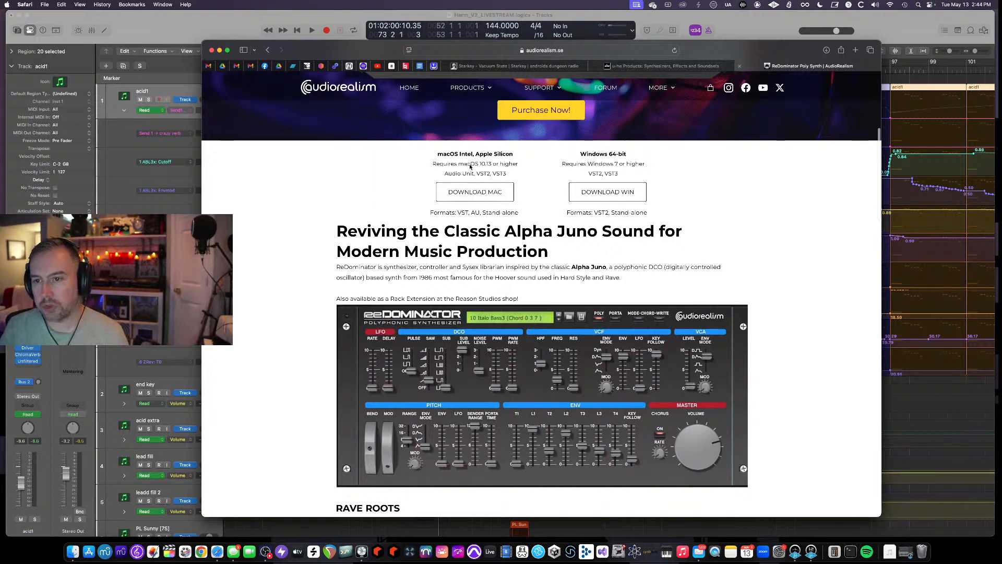
scroll(475, 215, down, 7)
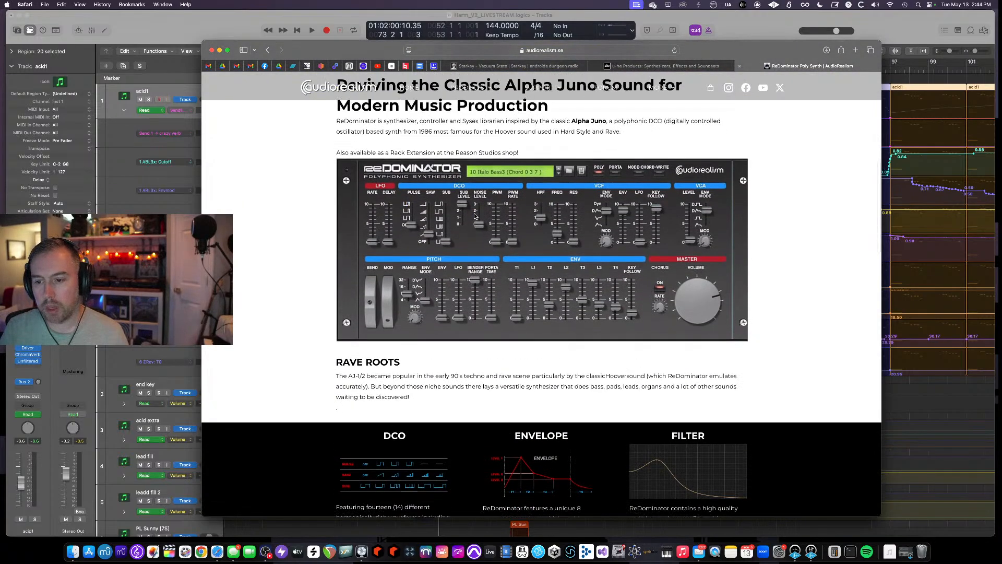
scroll(478, 214, down, 9)
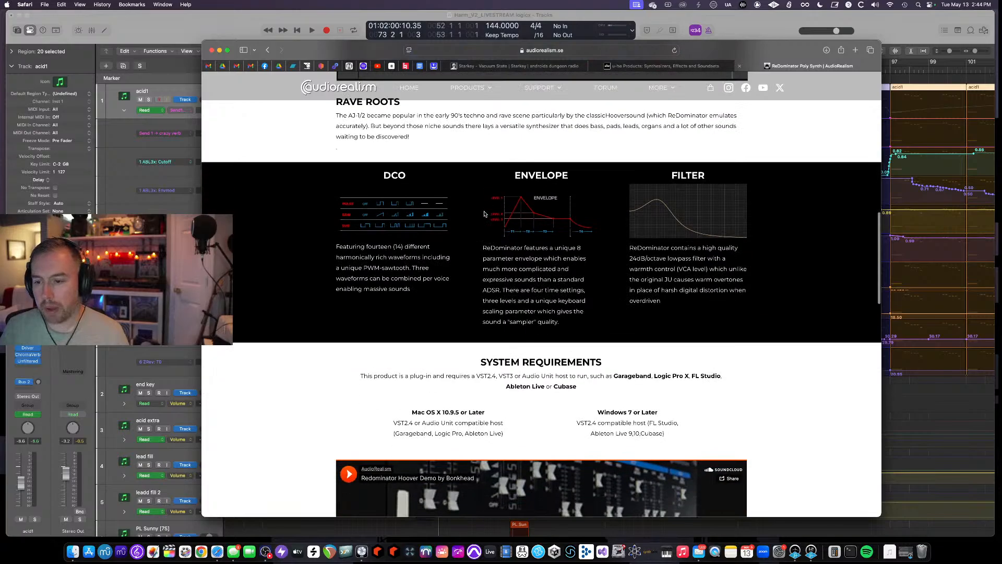
scroll(483, 216, up, 12)
scroll(483, 216, up, 10)
- Open the AudioRealism Drum Machine (ADM) product page and scroll through its description
mouse_move(472, 89)
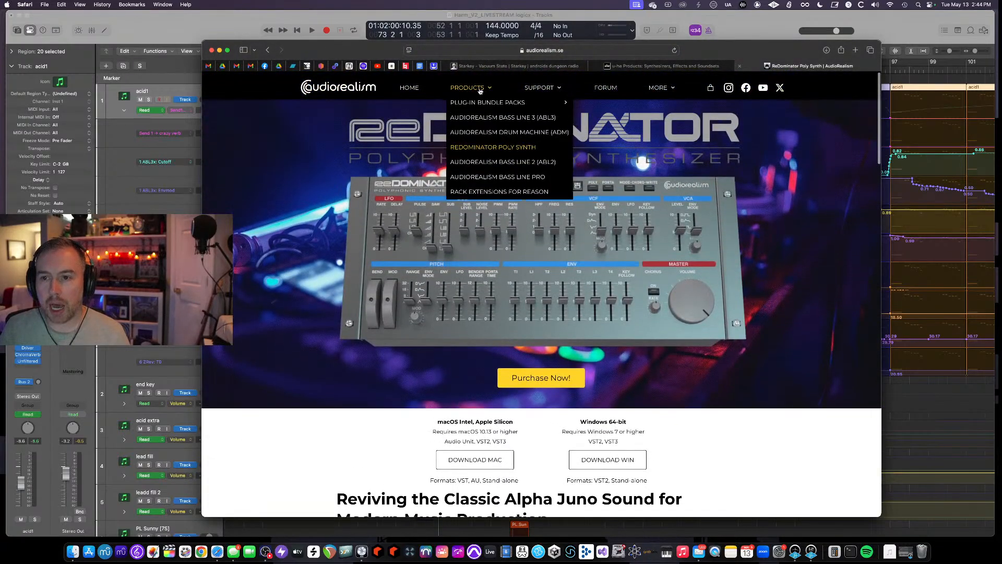
click(513, 131)
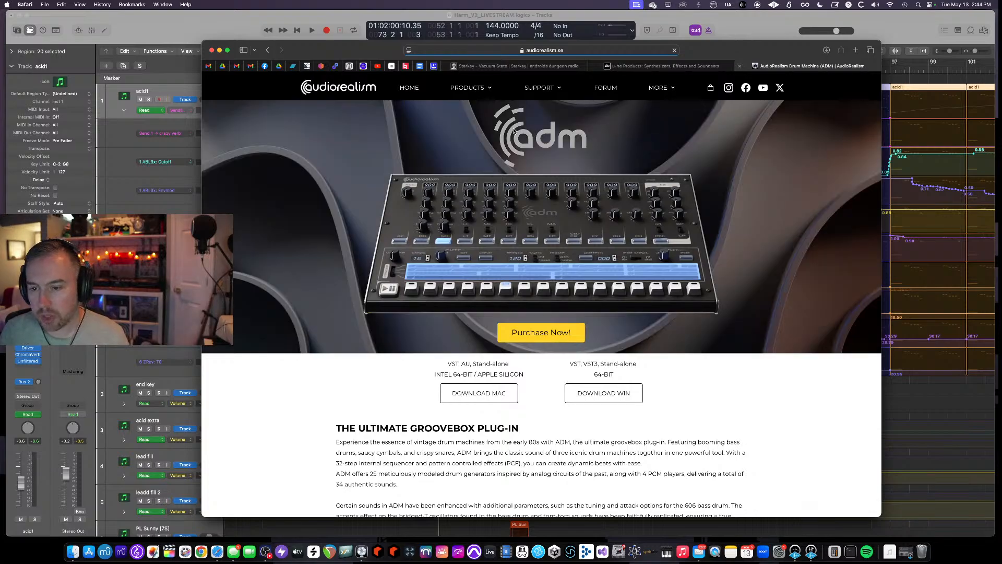
scroll(509, 158, down, 3)
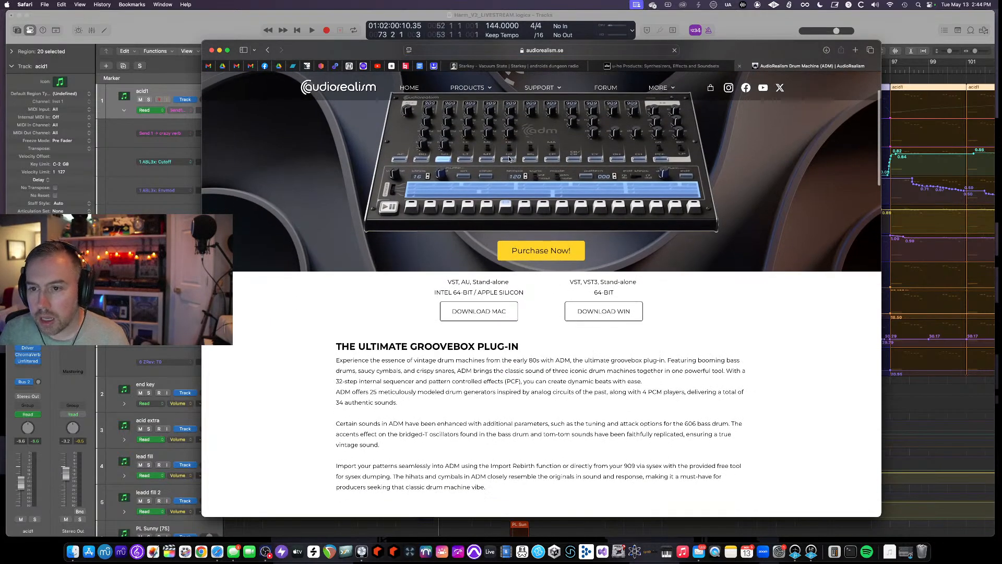
scroll(510, 159, down, 5)
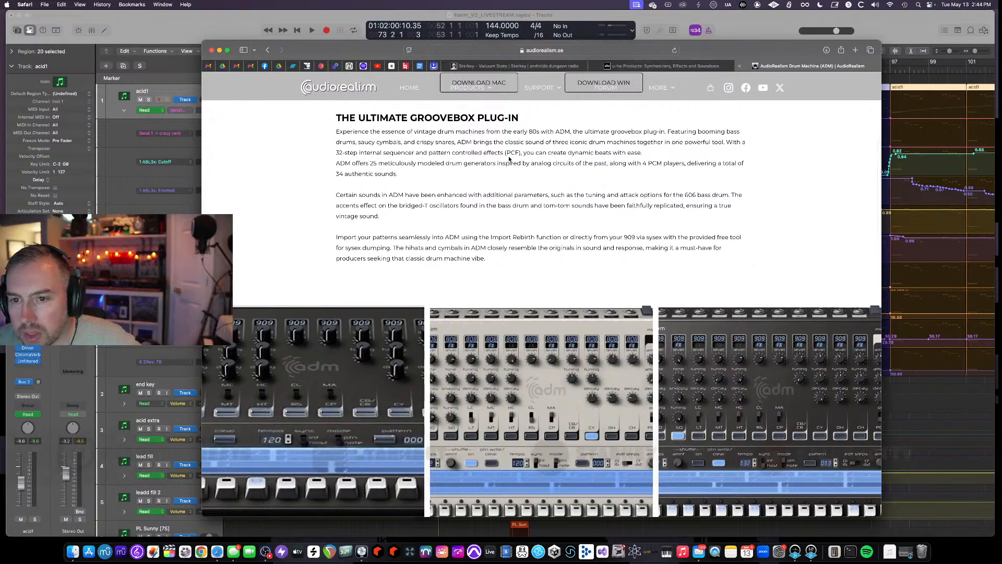
scroll(509, 158, down, 2)
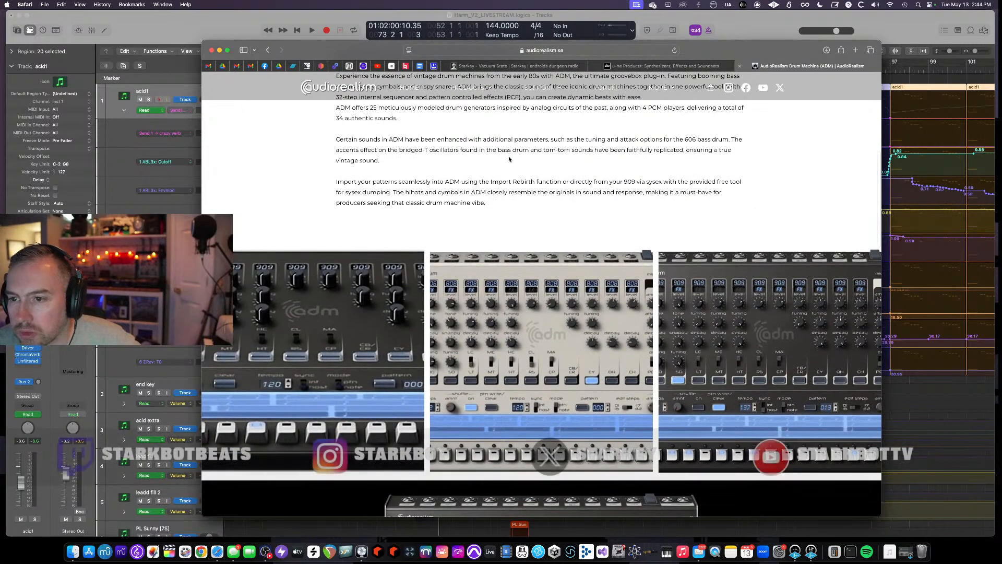
scroll(510, 158, down, 3)
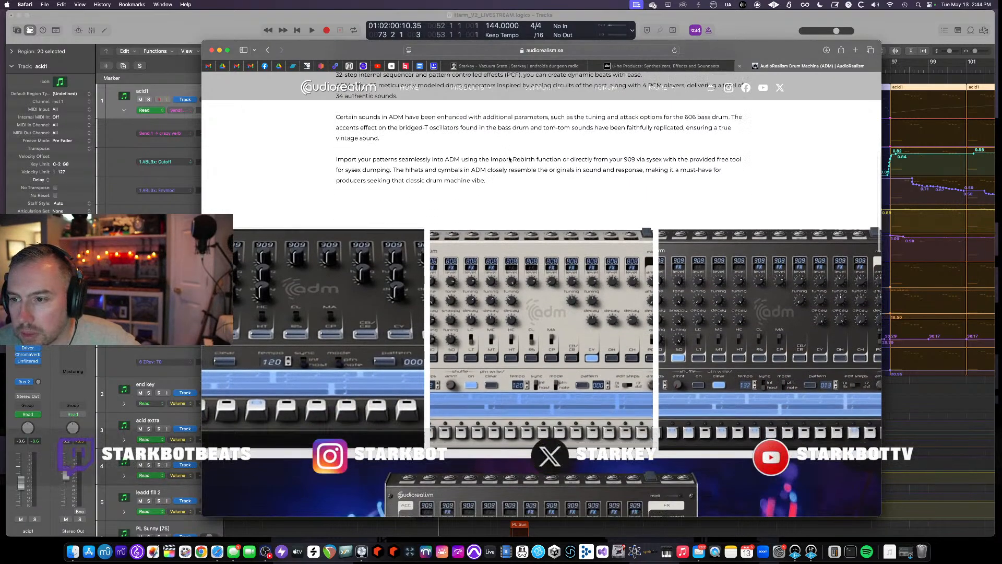
scroll(510, 158, up, 3)
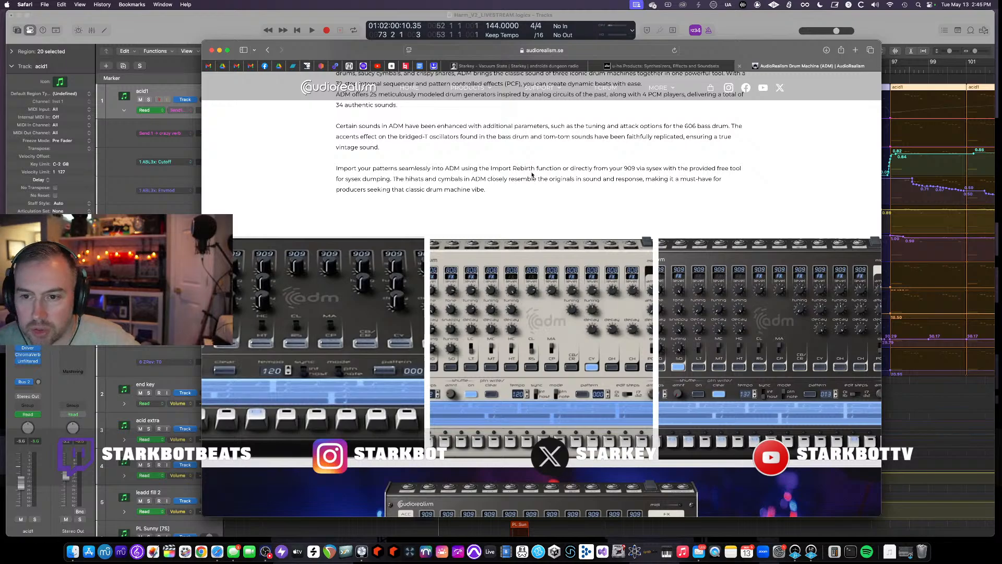
scroll(532, 174, down, 2)
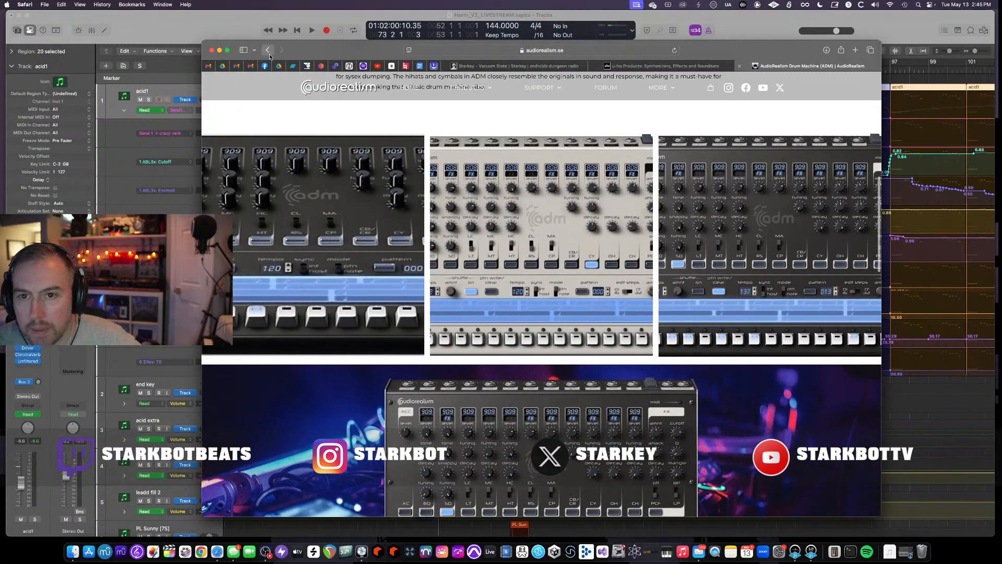
- Return to the ReDominator page, open its Purchase Now checkout, and go back
click(268, 50)
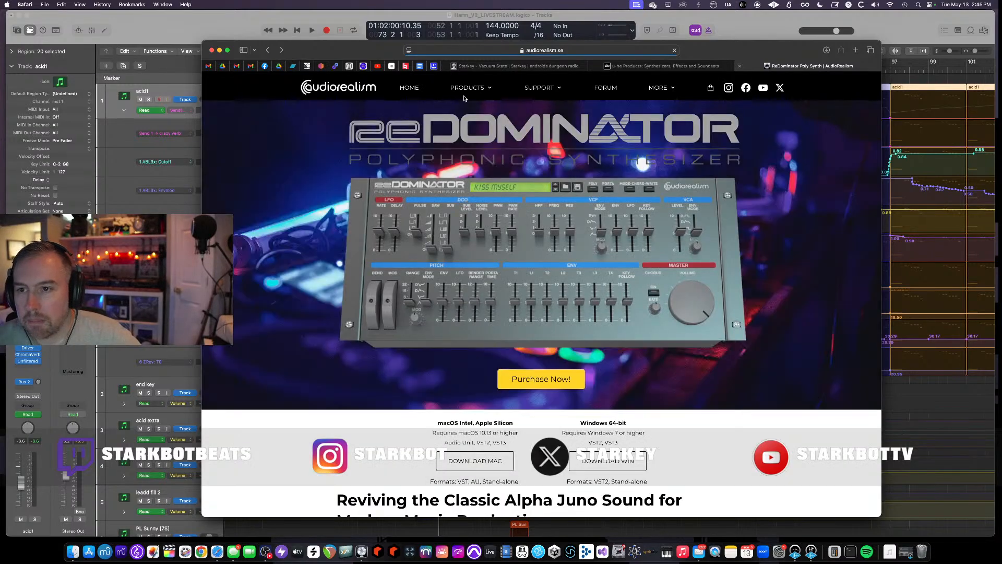
mouse_move(474, 90)
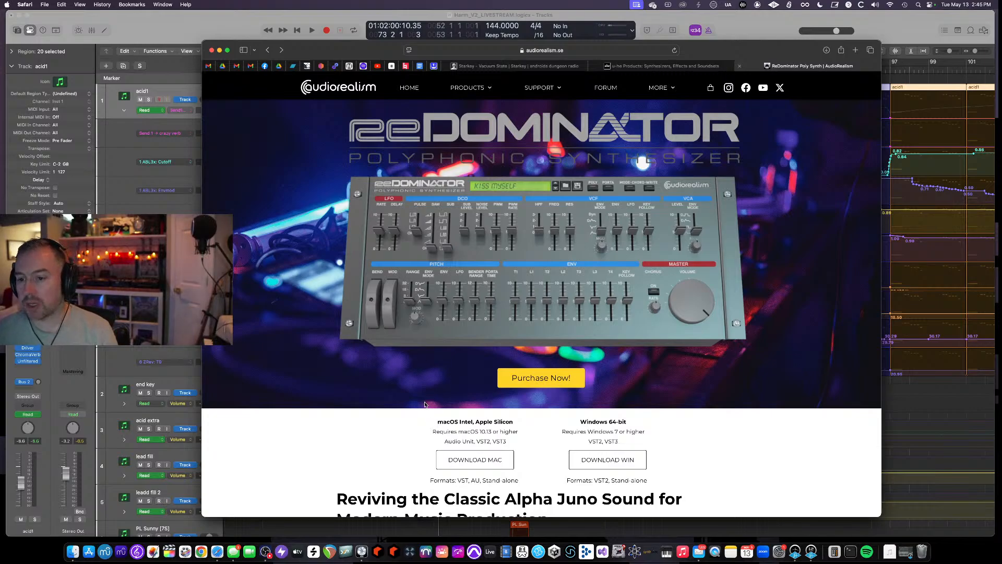
click(538, 378)
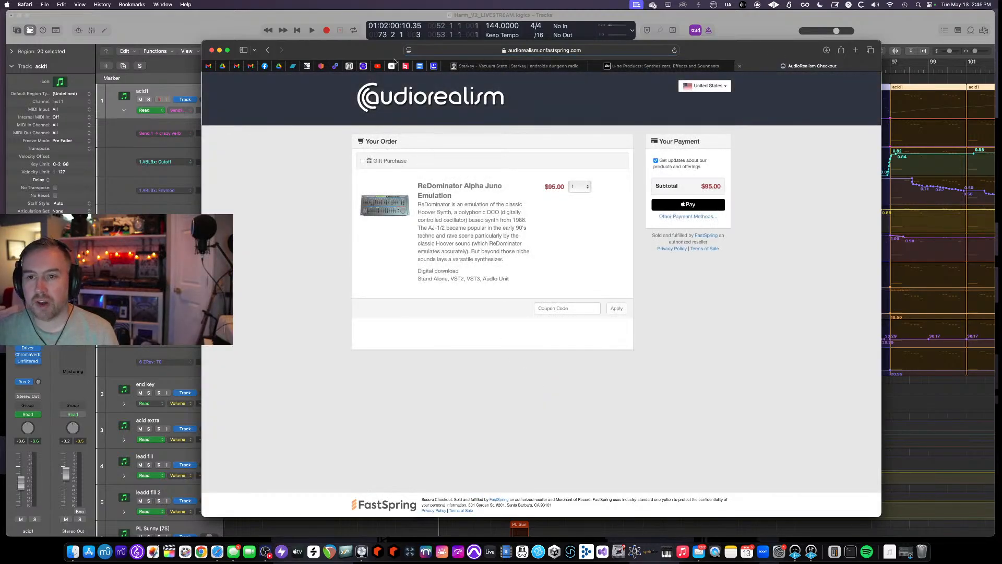
click(268, 50)
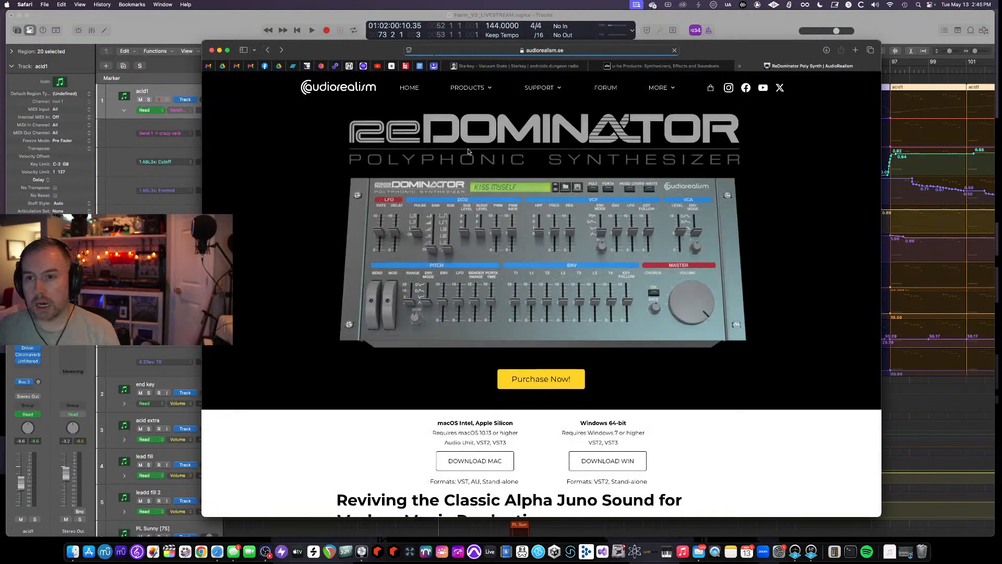
- Open the AudioRealism Bass Line 3 (ABL3) page, view its Purchase Now checkout, and go back
click(515, 122)
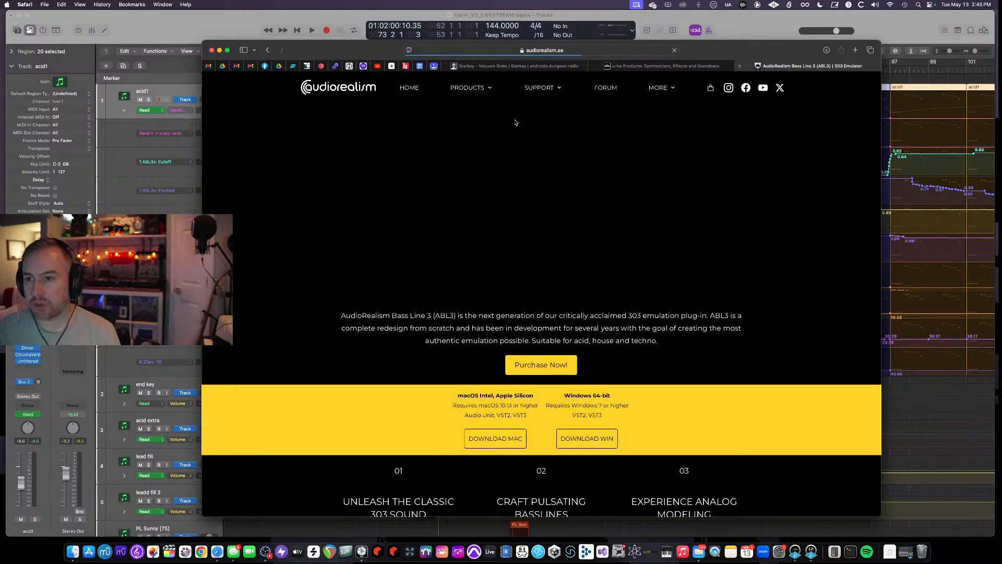
click(555, 372)
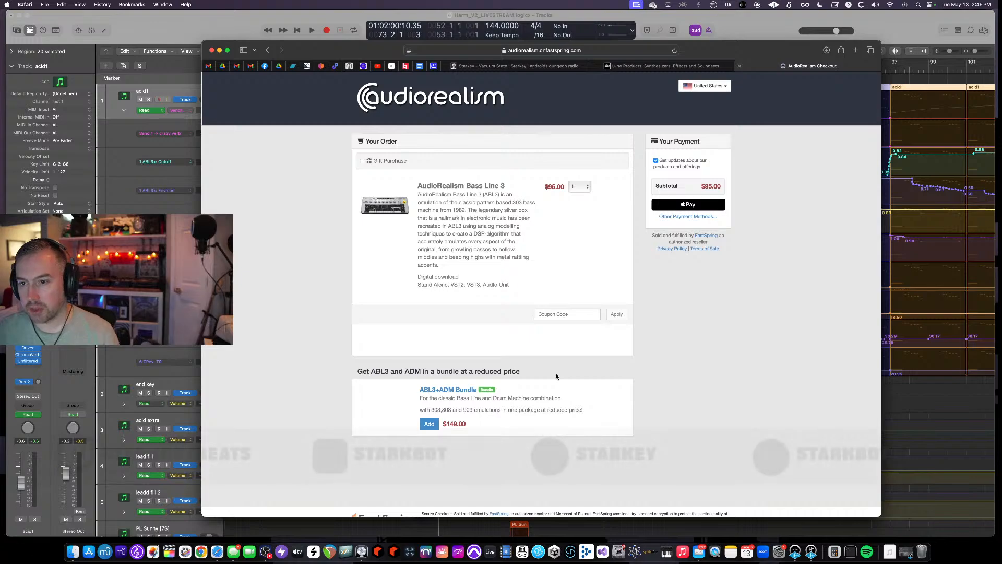
scroll(446, 400, down, 1)
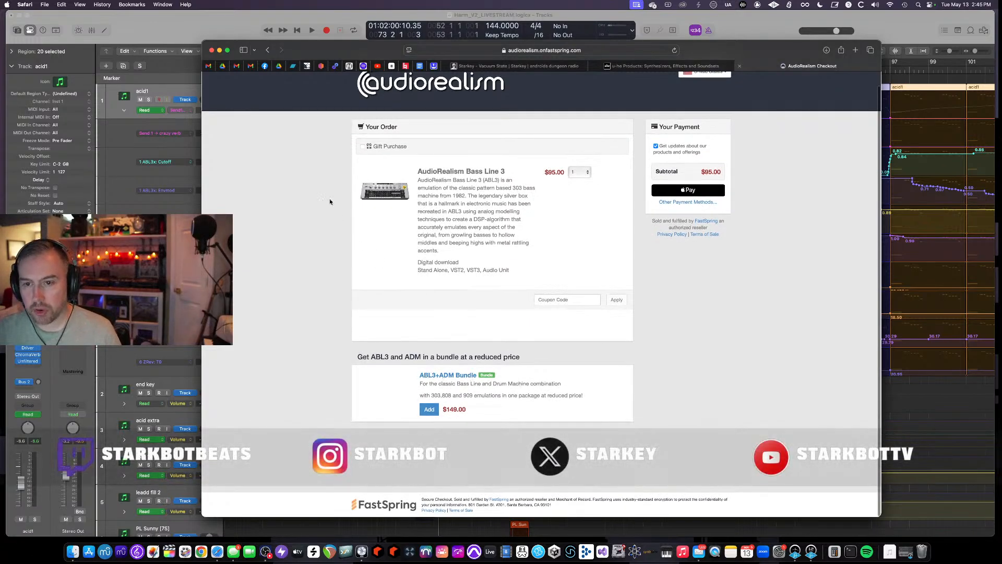
click(267, 50)
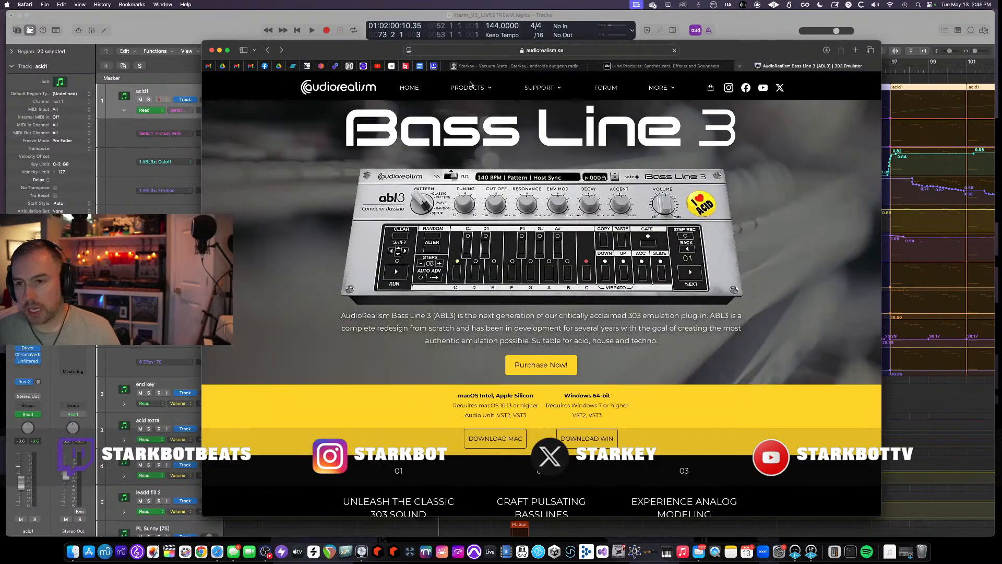
- Open the AudioRealism Bass Line 2 (ABL2) page from the products list, scroll through it, and go back
mouse_move(486, 91)
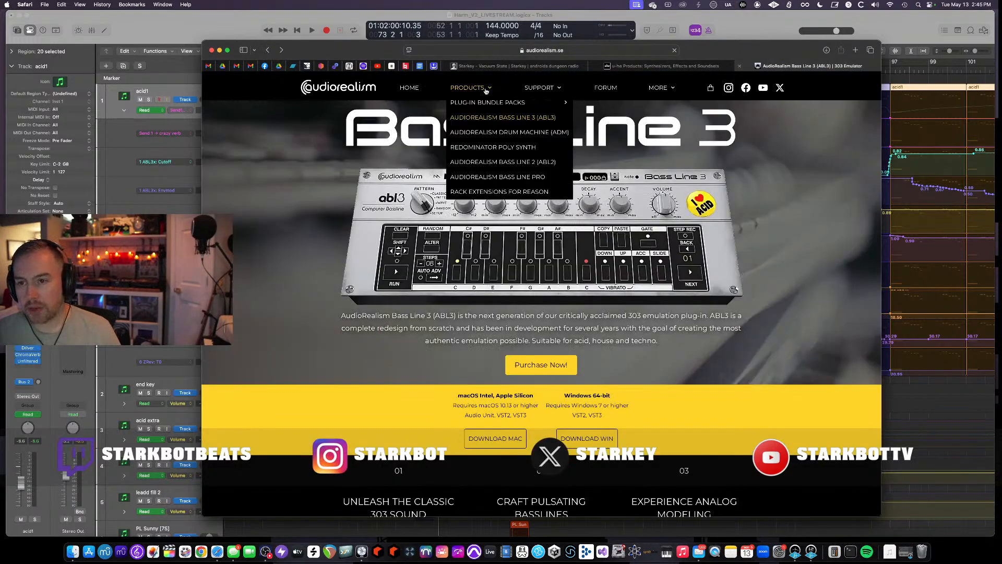
click(519, 168)
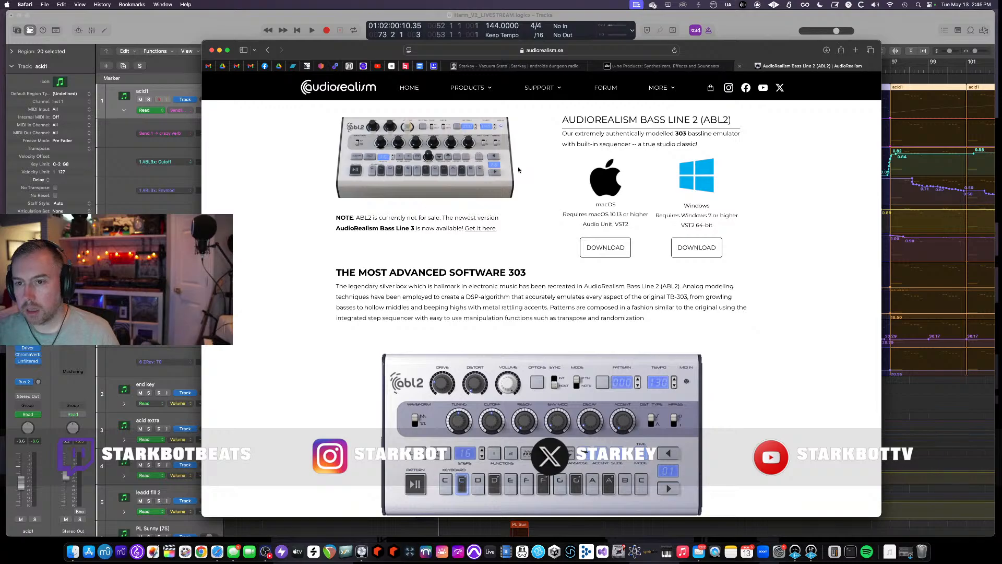
scroll(416, 196, down, 10)
scroll(419, 197, up, 10)
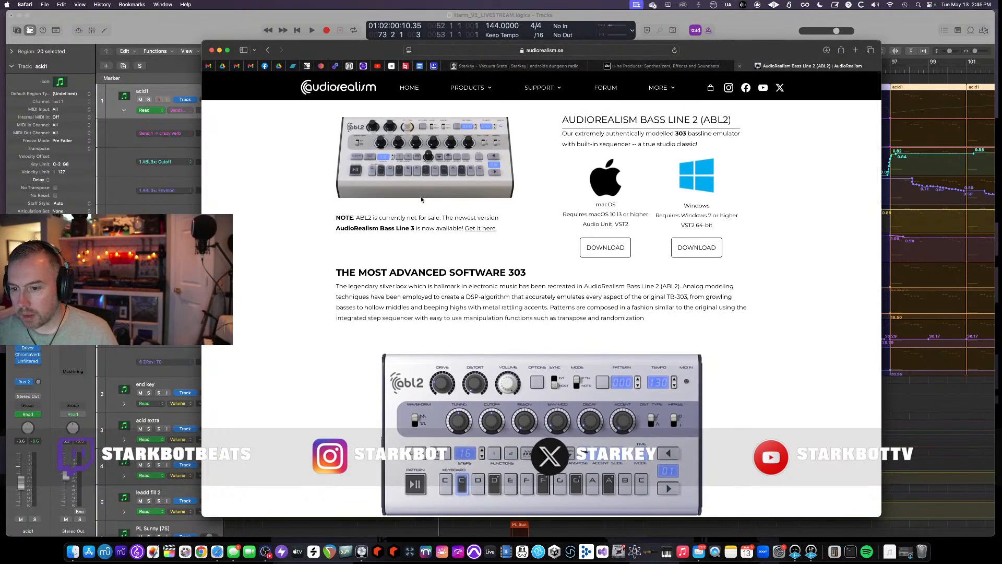
click(267, 50)
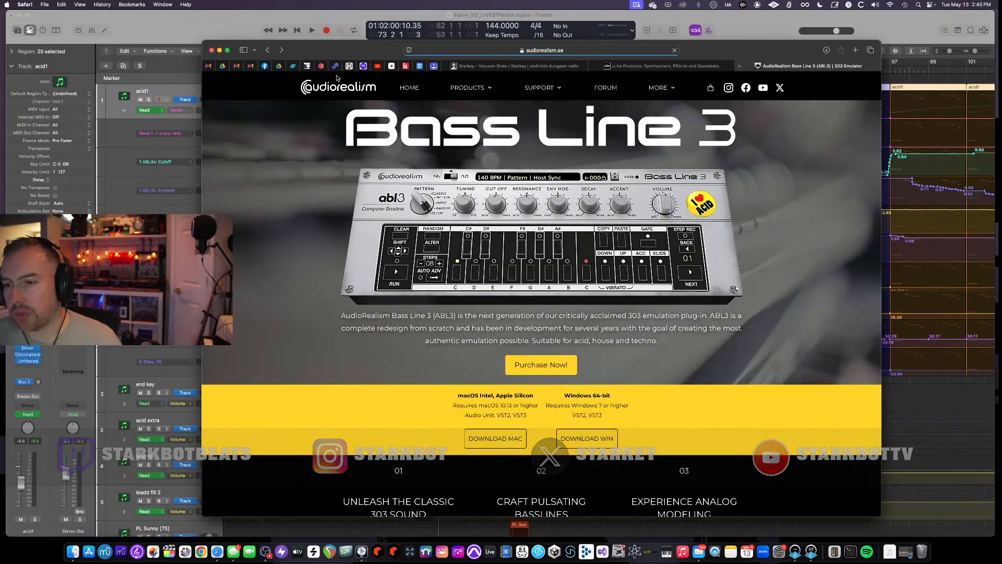
- Switch to Logic Pro and cycle through the ABL3x plugin's editor modes on acid1, then close the plugin
click(172, 24)
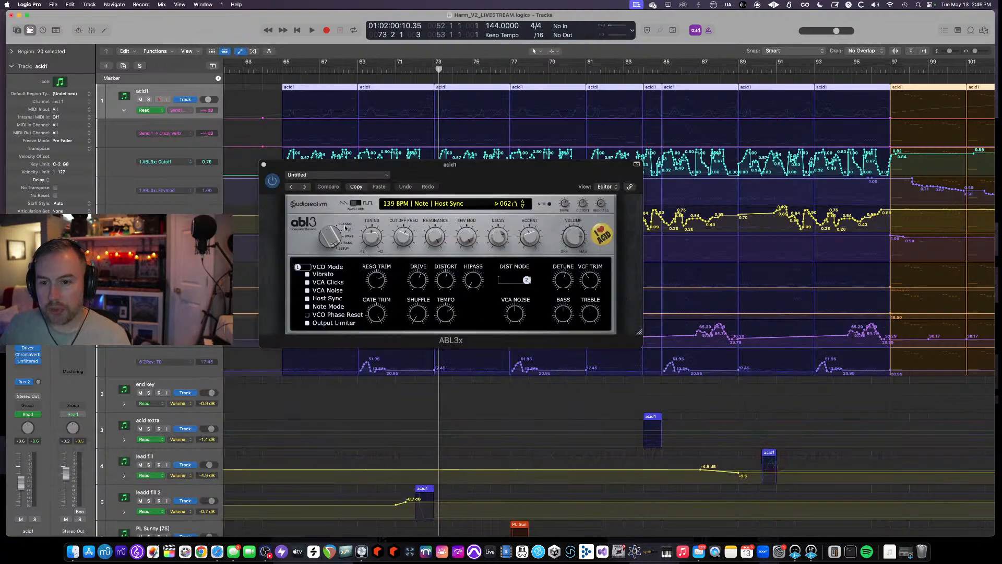
drag(331, 239, 336, 380)
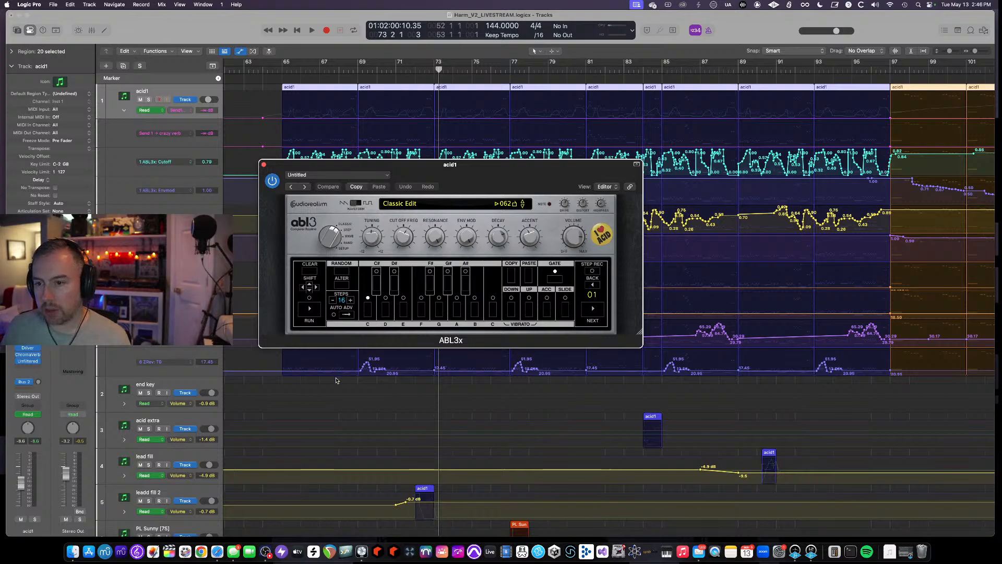
drag(323, 320, 319, 299)
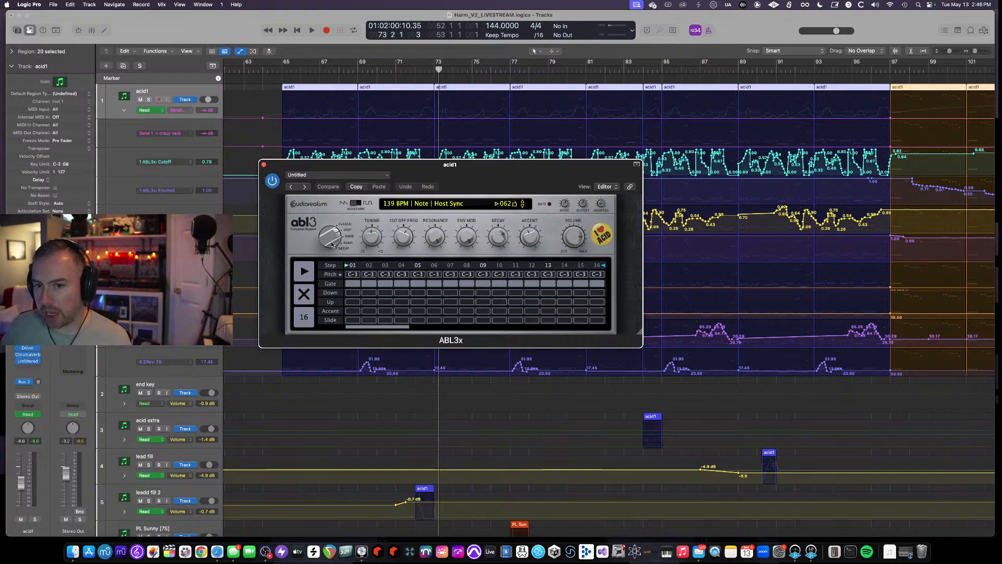
drag(334, 244, 333, 225)
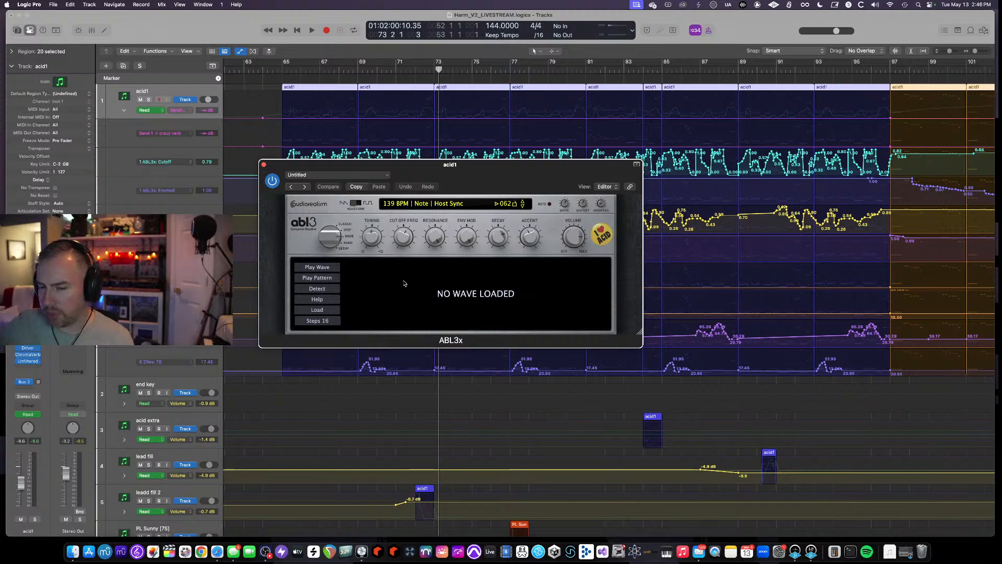
drag(327, 237, 328, 210)
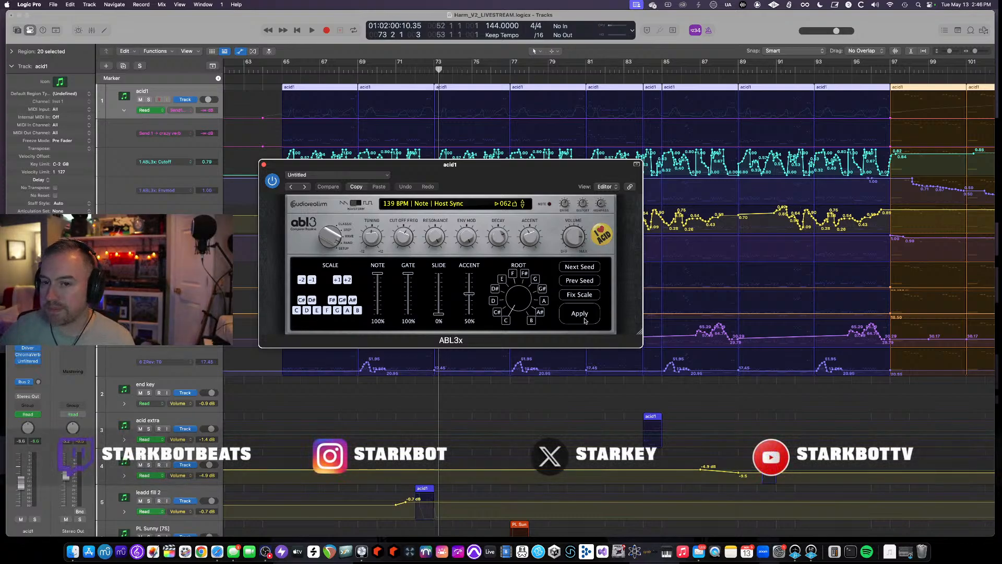
mouse_move(334, 238)
mouse_down()
mouse_move(333, 208)
mouse_move(330, 224)
mouse_up()
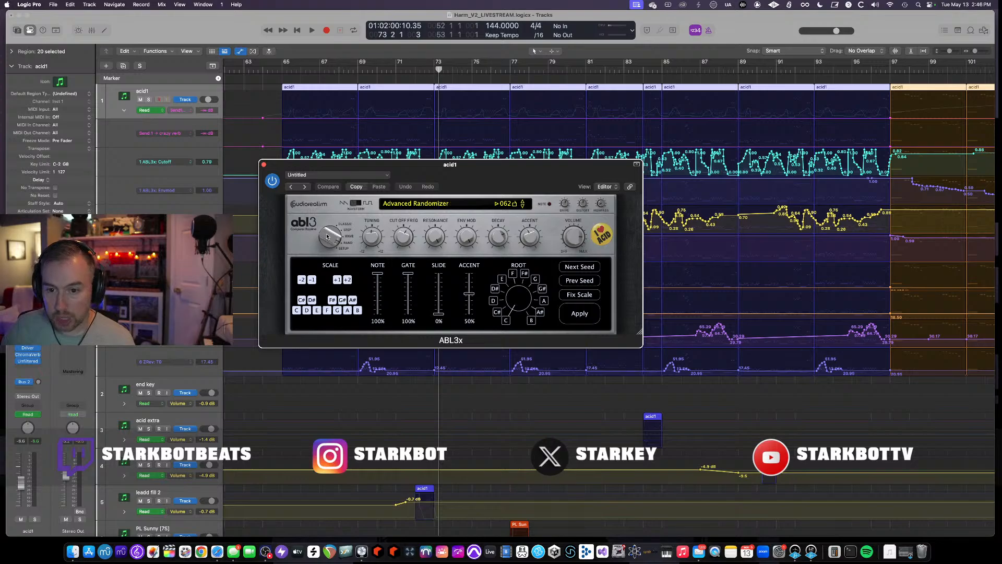
drag(327, 237, 324, 213)
click(264, 165)
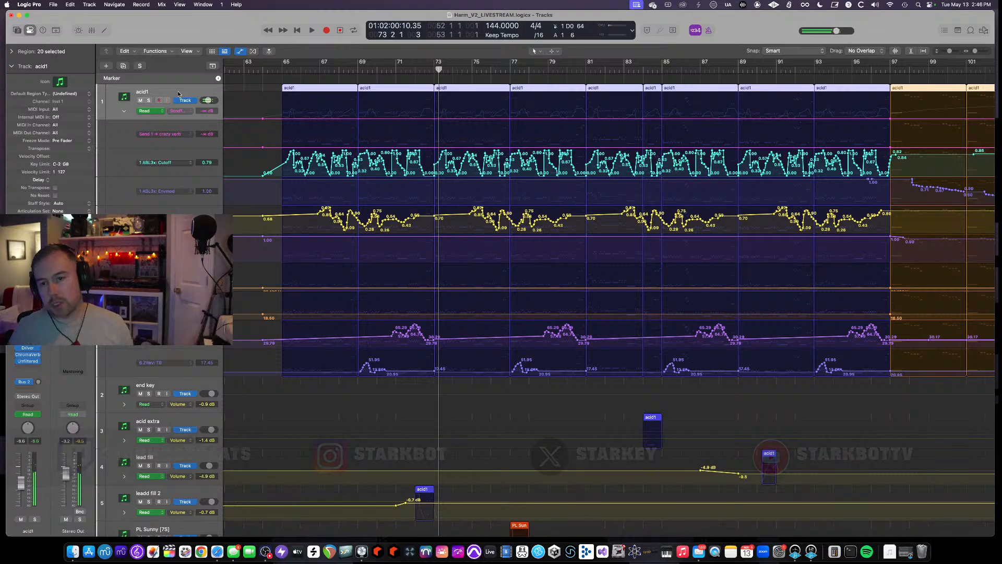
- Start playback from around bar 65 and hide the automation lanes
scroll(285, 79, down, 3)
scroll(285, 98, left, 2)
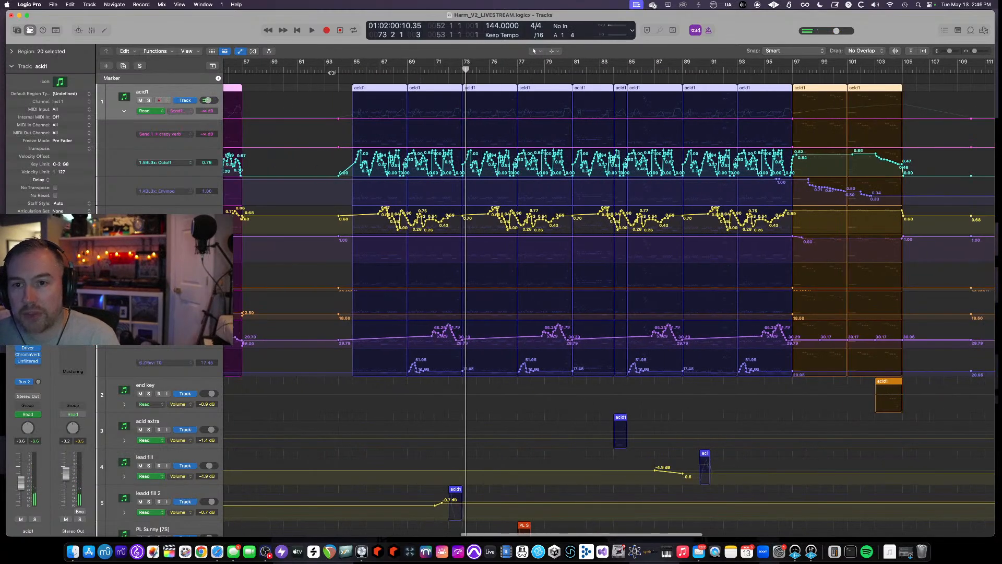
click(337, 70)
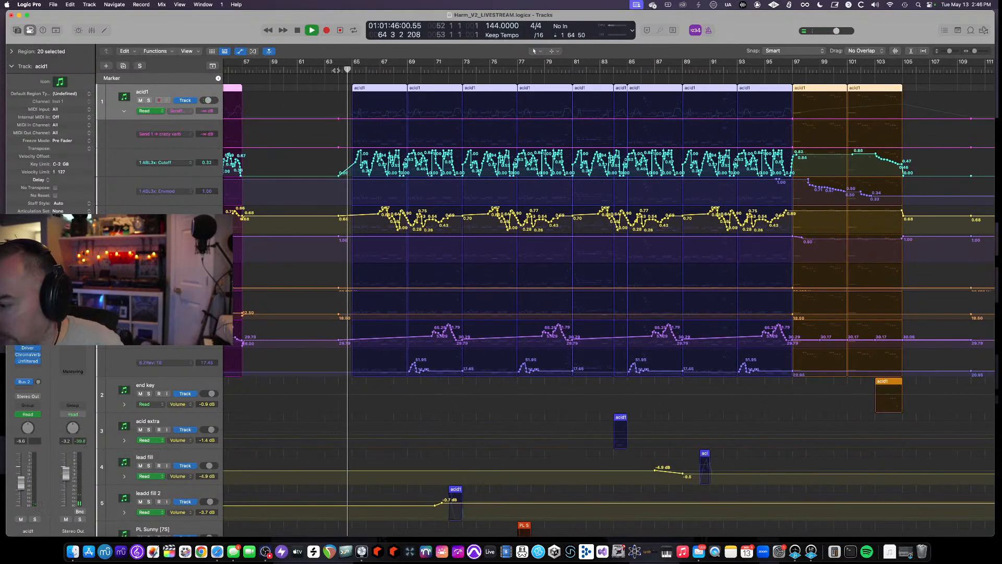
key(a)
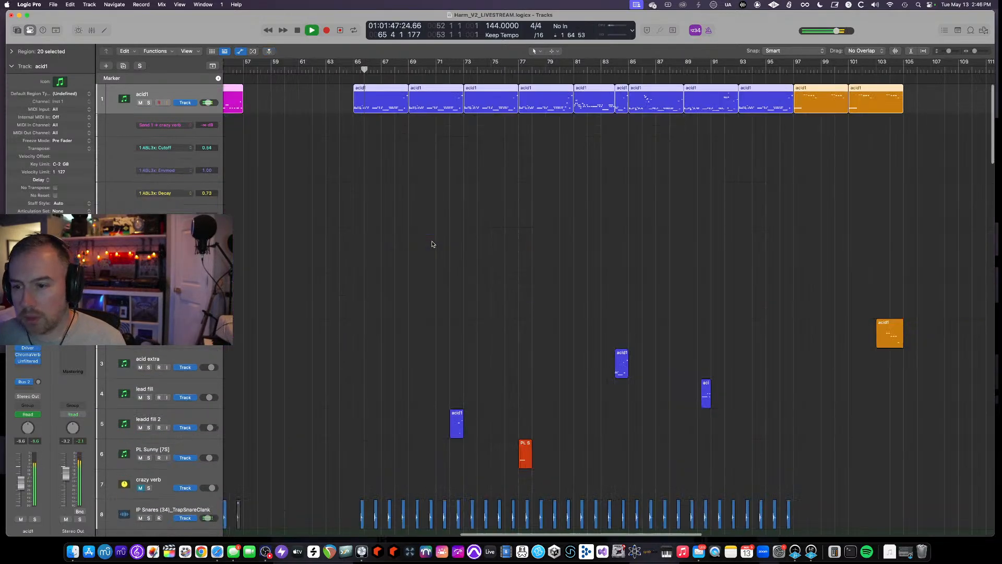
- Set a cycle range over bar 72 and stop playback
scroll(433, 244, down, 10)
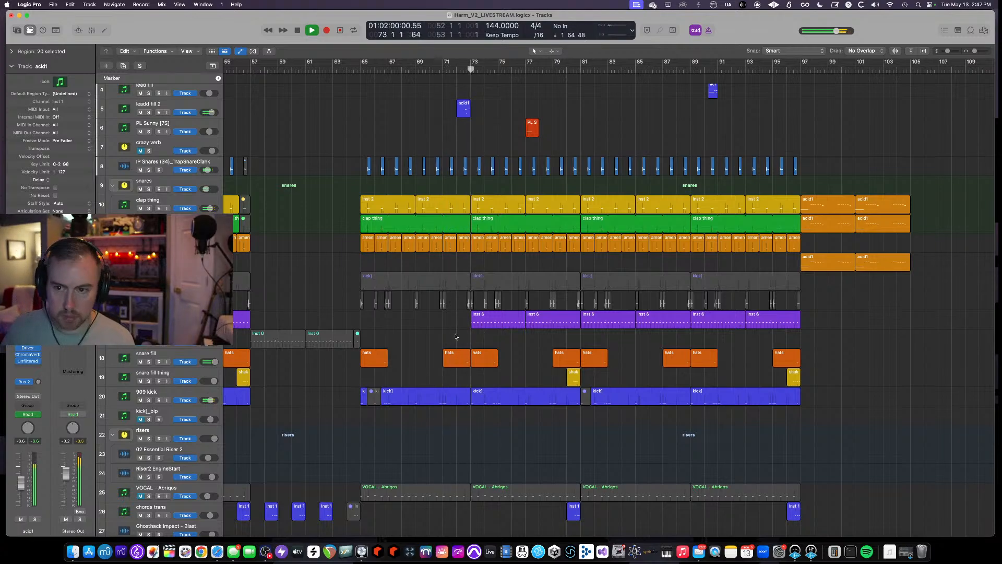
scroll(439, 350, up, 5)
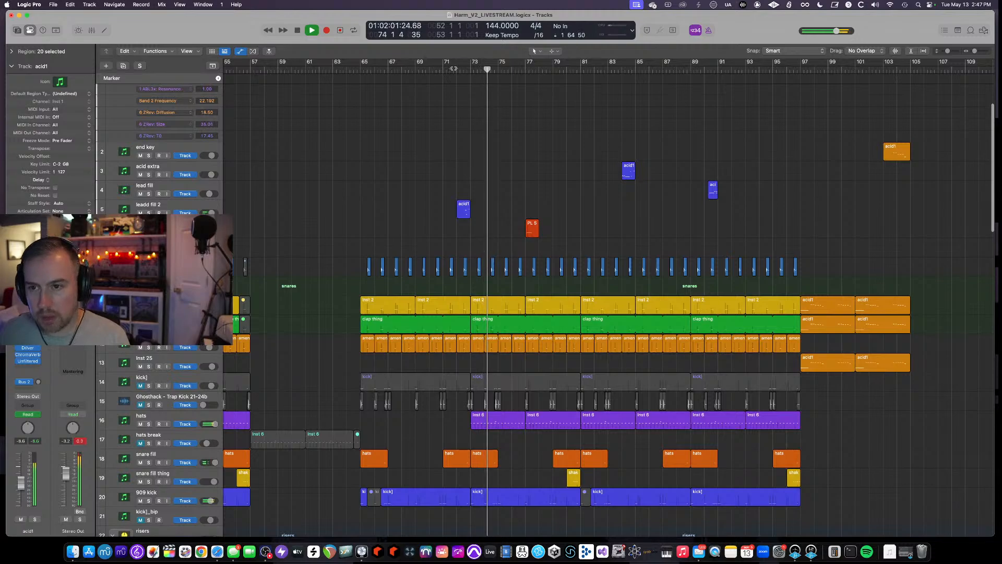
drag(458, 64, 475, 65)
key(space)
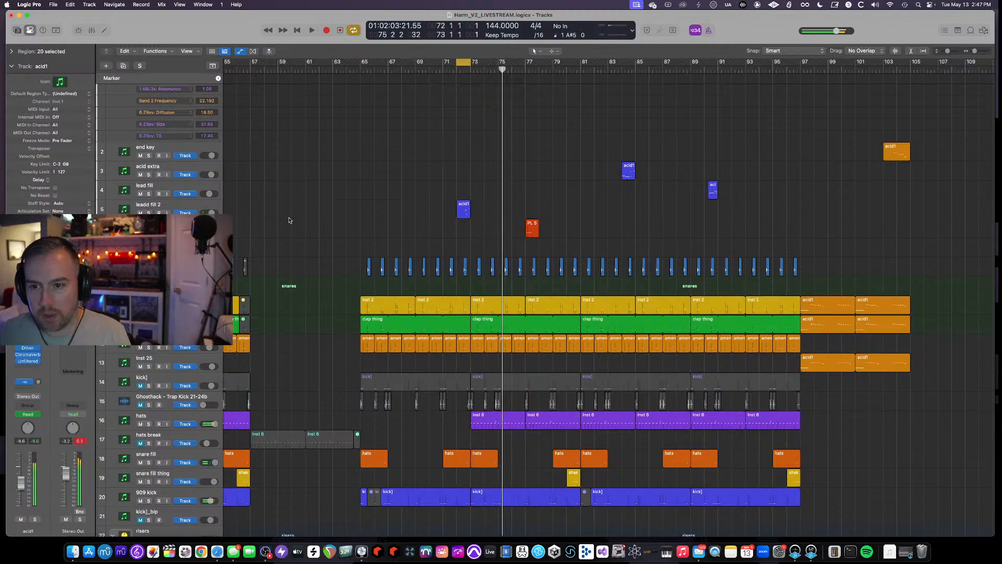
- Solo the leadd fill 2 track to audition it in the cycle, then unsolo it and turn the cycle off
click(152, 207)
key(s)
key(space)
key(super+Right)
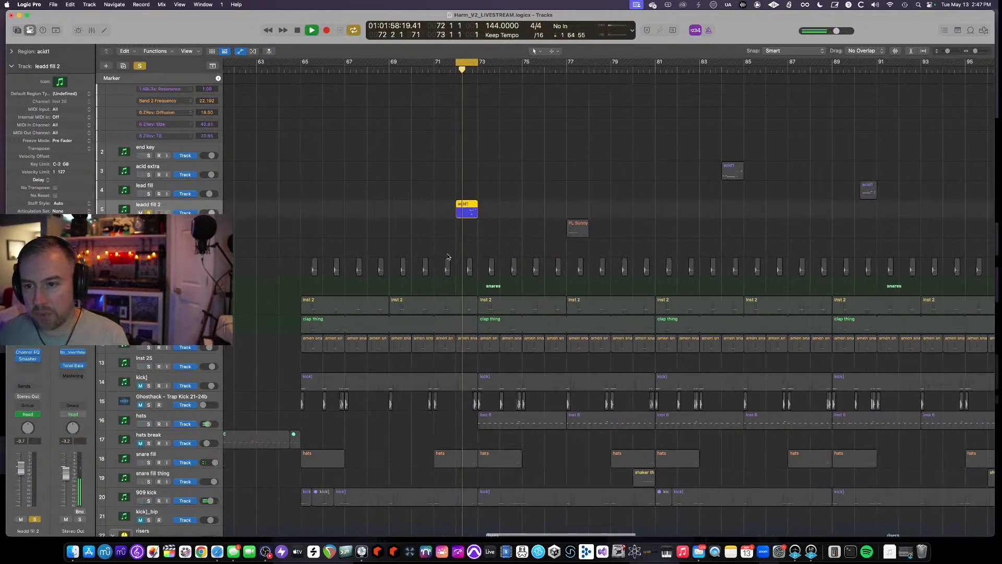
key(s)
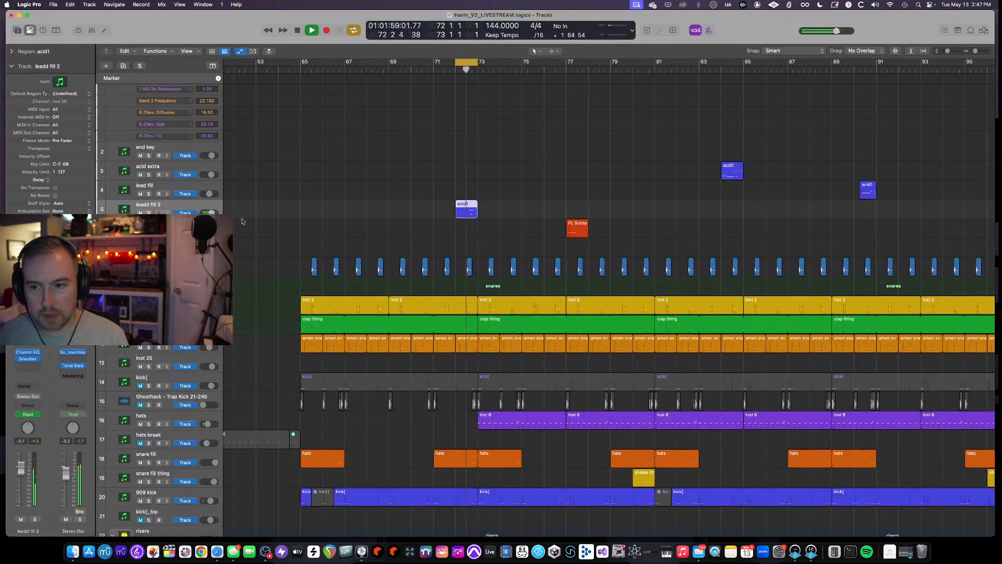
click(471, 62)
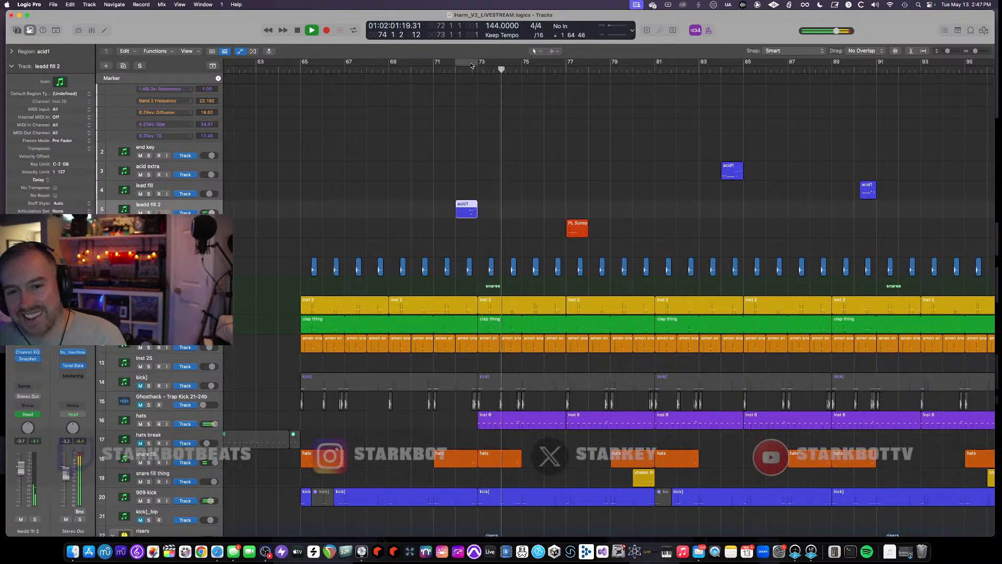
- Select the PL Sunny [75] track and toggle its solo while replaying from around bar 76
click(156, 225)
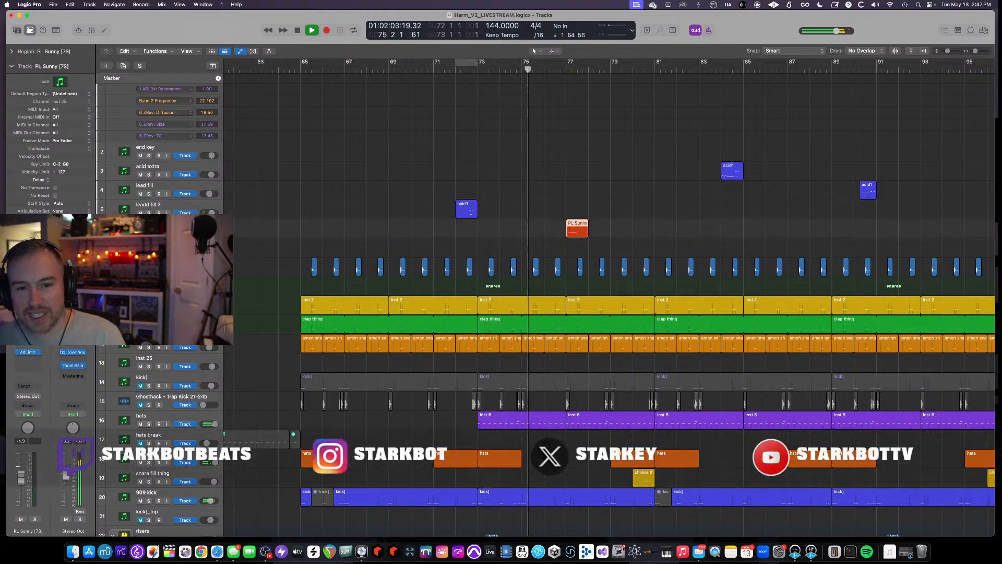
key(s)
key(s)
key(s)
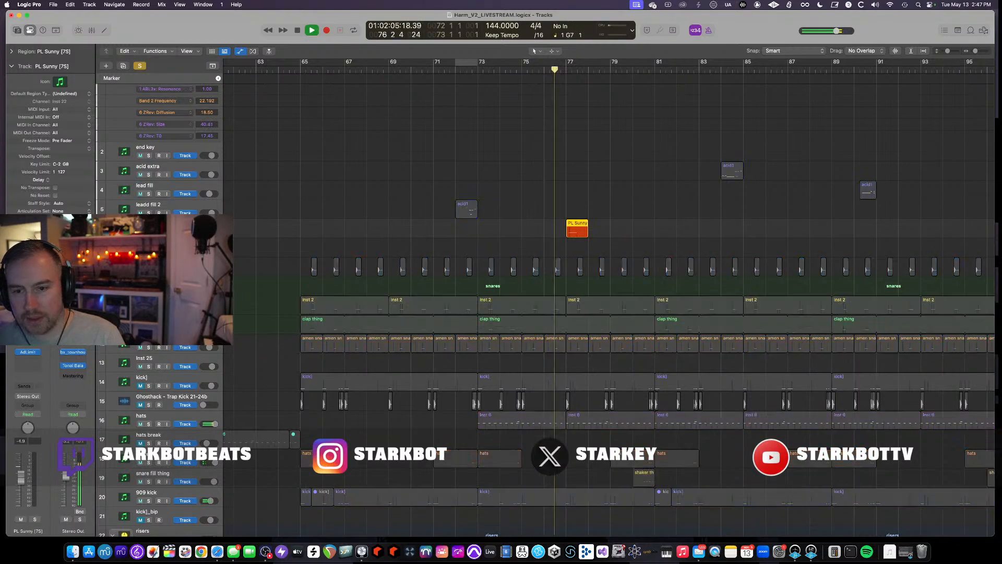
key(s)
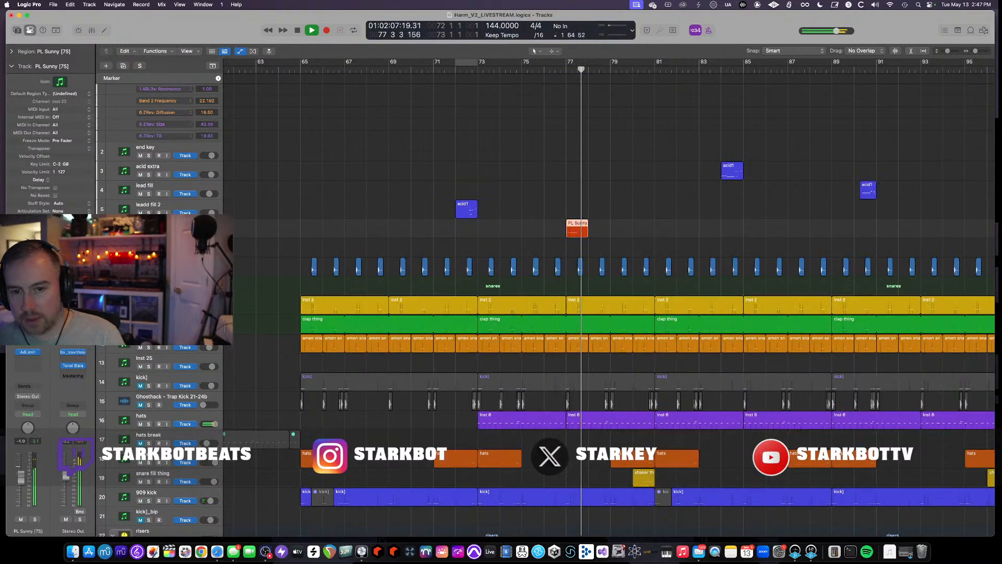
click(550, 70)
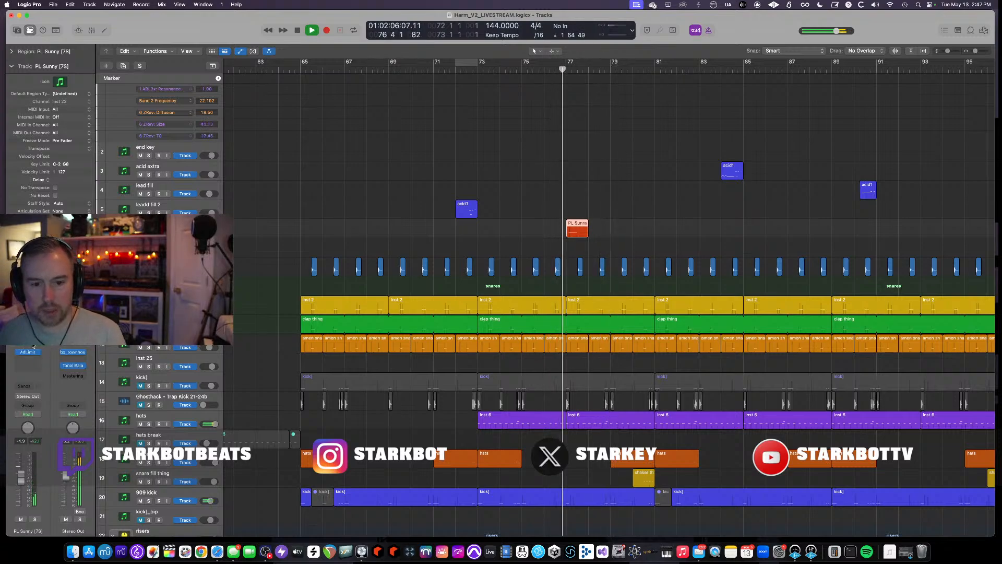
- Open the PL Sunny [75] Serum instrument, stop playback, and close the plugin window
click(28, 295)
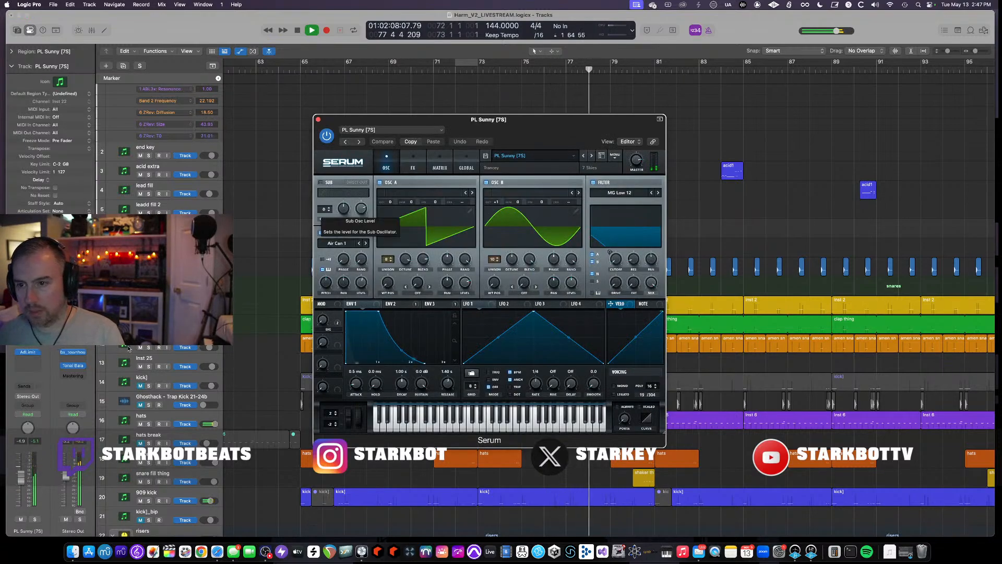
key(space)
click(318, 120)
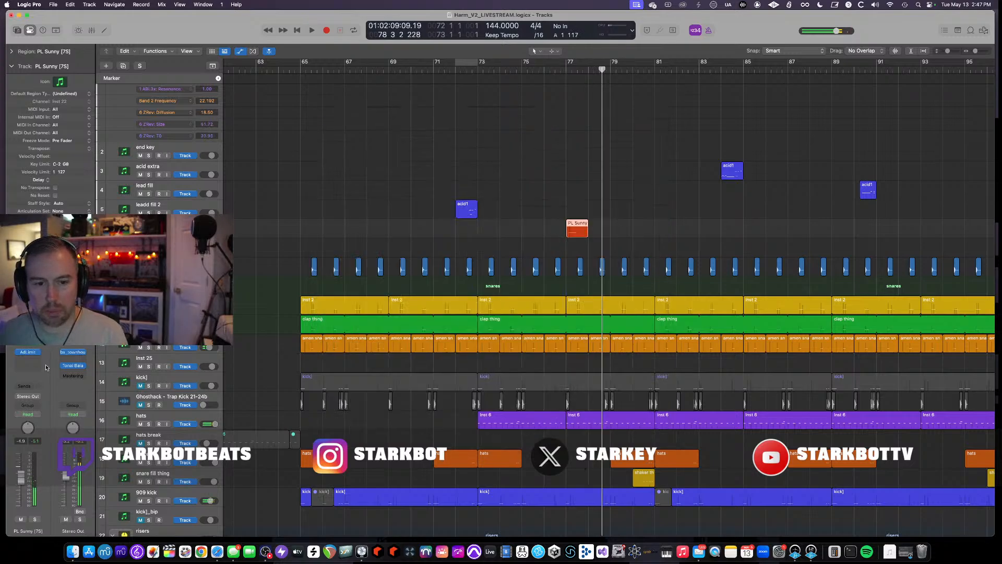
- Restart playback around bar 77 and scroll through the lower tracks of the arrangement
click(560, 70)
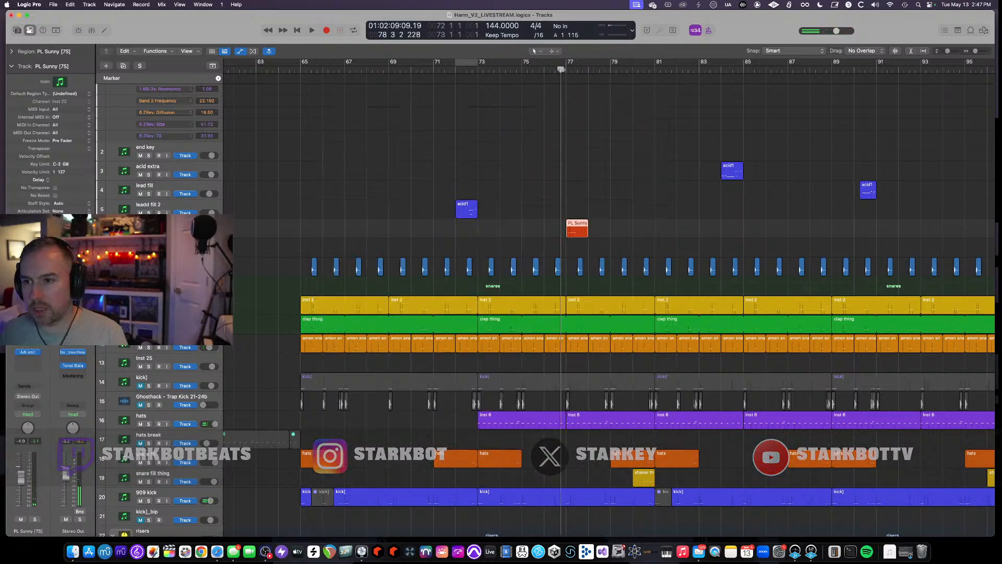
key(space)
scroll(558, 276, up, 3)
scroll(558, 276, down, 10)
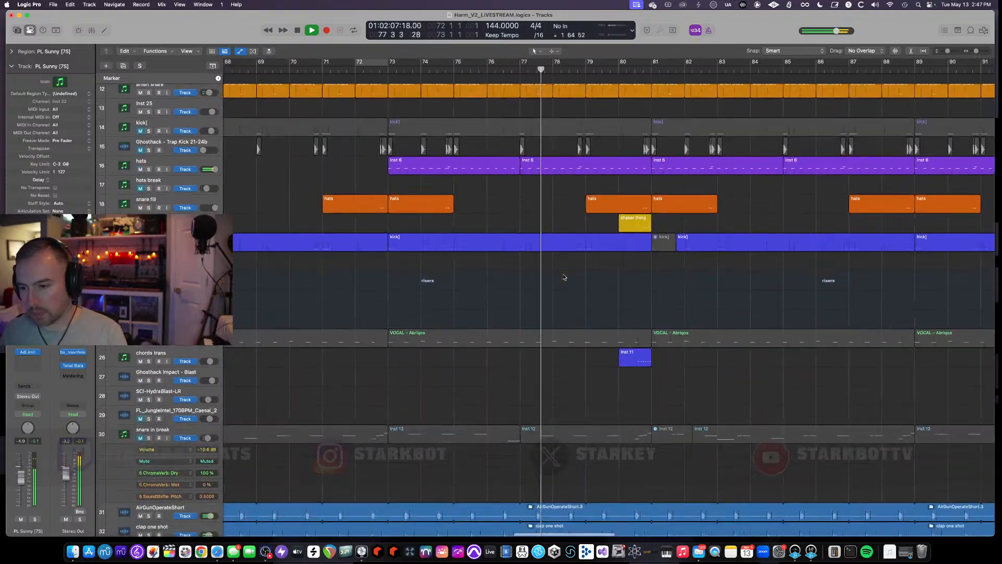
scroll(565, 276, down, 10)
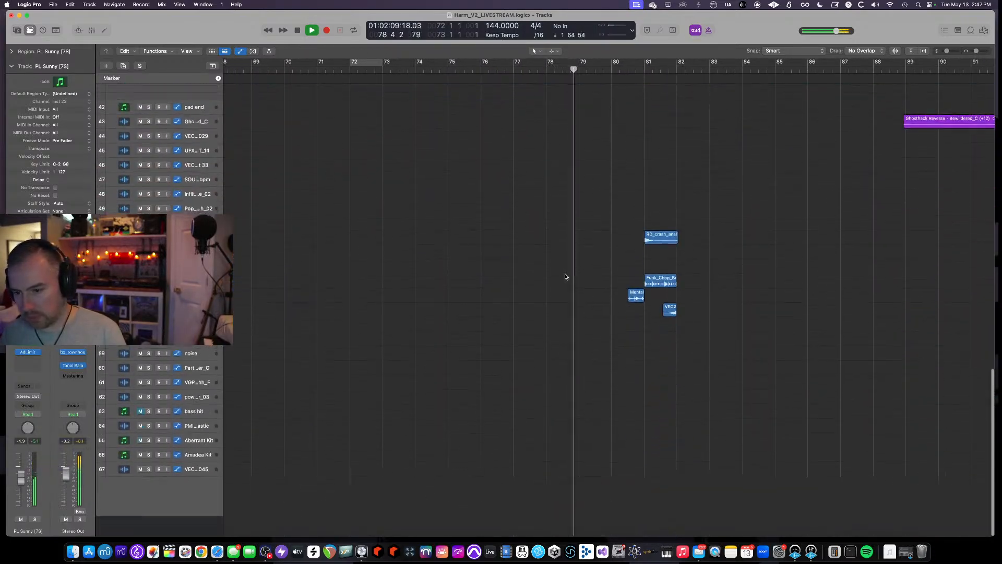
scroll(565, 275, down, 5)
scroll(557, 275, right, 10)
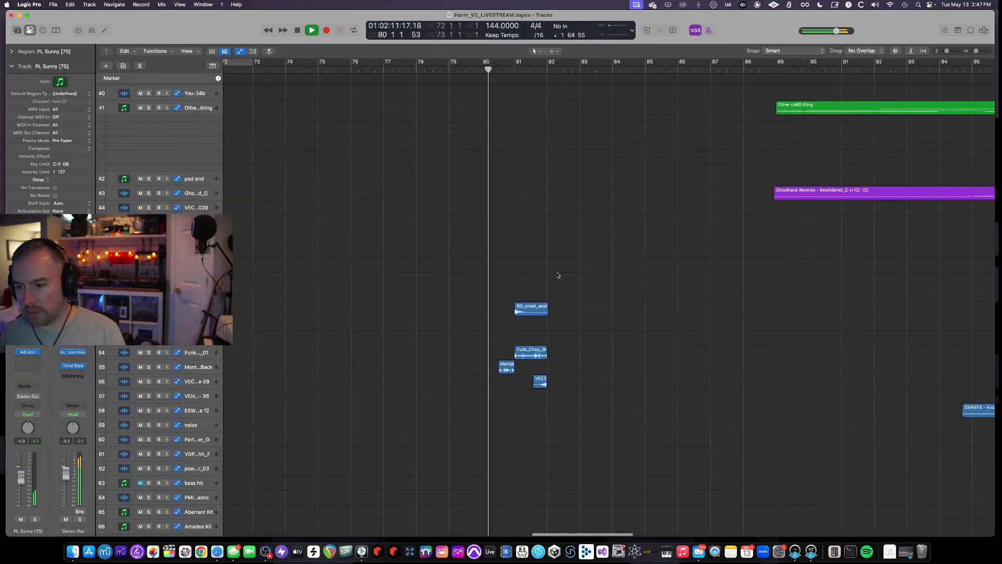
scroll(451, 391, up, 2)
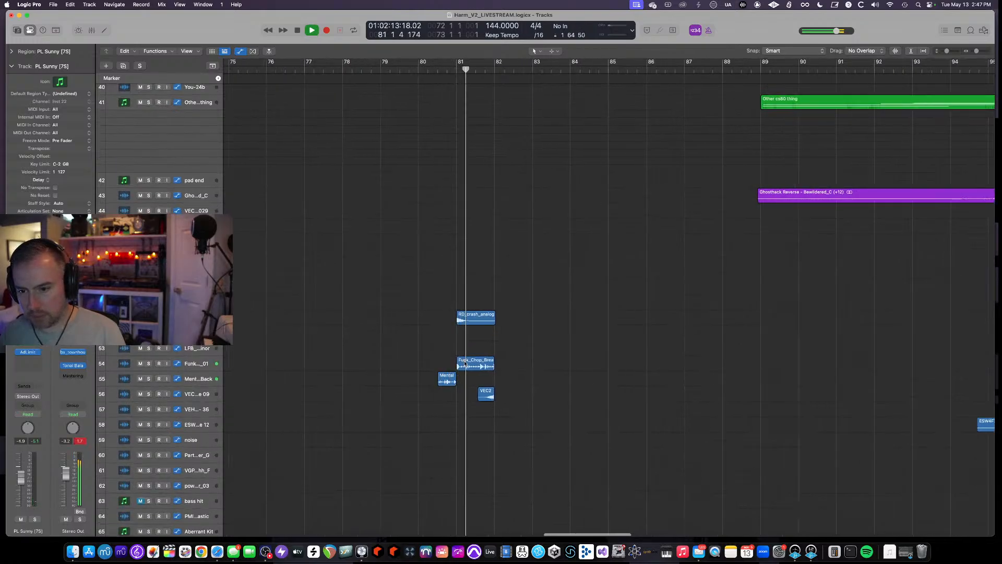
- Stop playback and set a cycle range over bar 84 in the arrangement
scroll(490, 393, up, 12)
scroll(490, 392, up, 3)
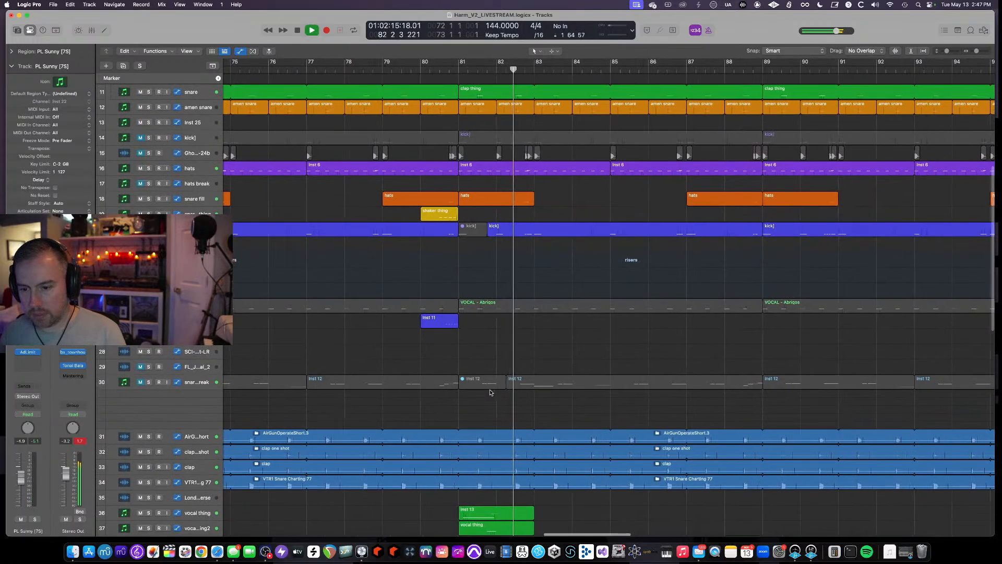
scroll(491, 392, down, 3)
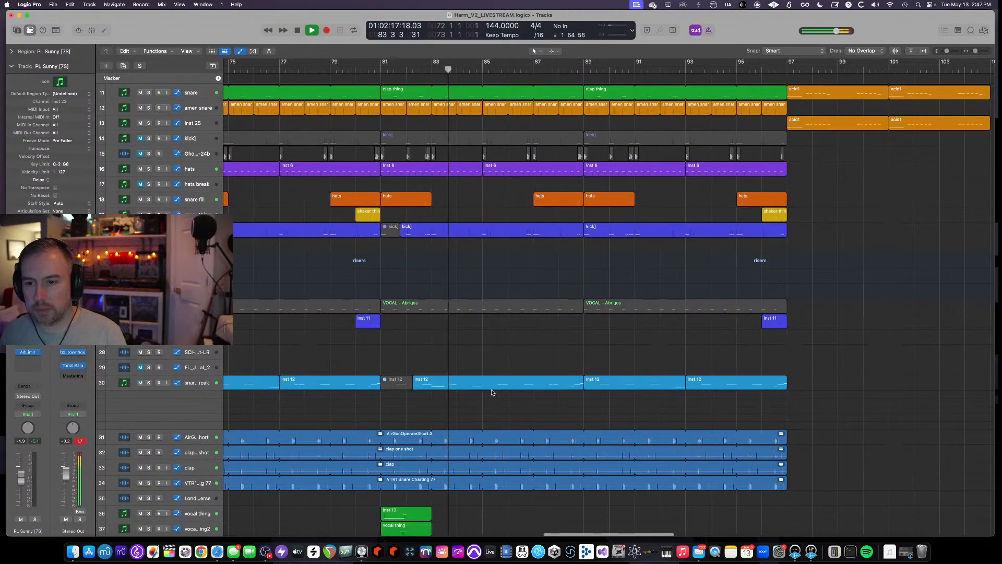
scroll(492, 392, up, 3)
scroll(491, 393, up, 6)
scroll(491, 393, left, 1)
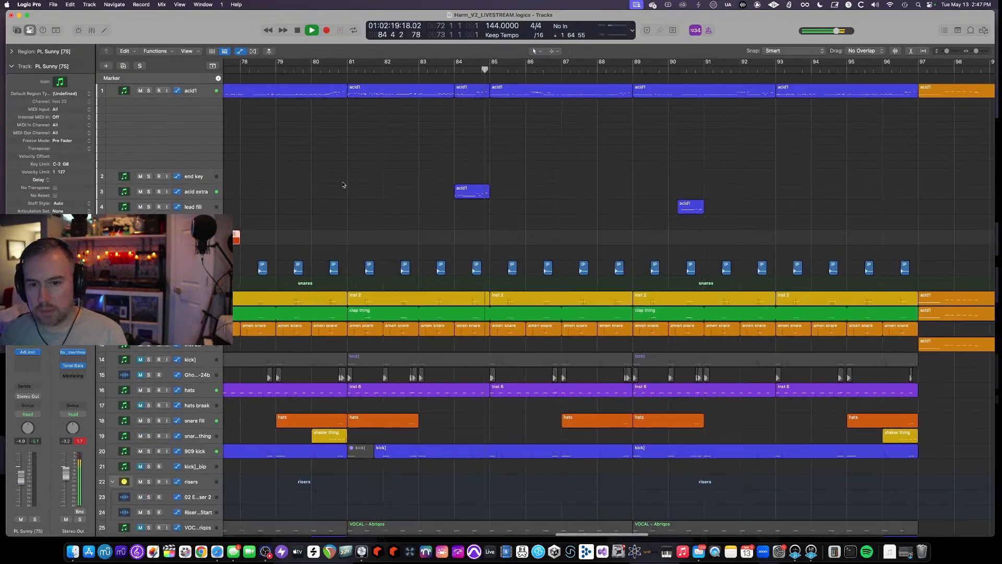
key(space)
drag(455, 62, 490, 63)
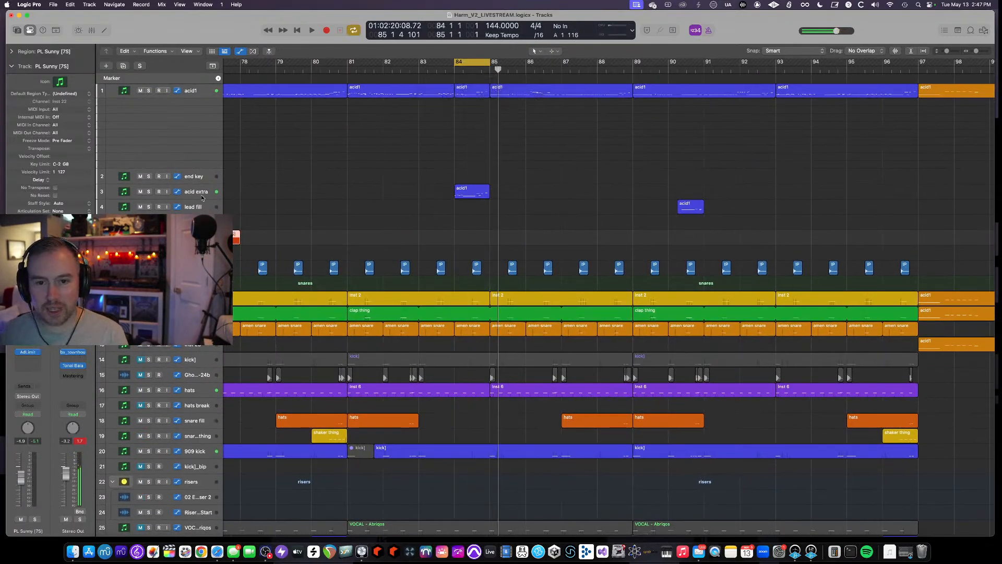
- Solo the acid extra track and audition it in the bar-84 cycle, then stop playback
click(149, 196)
key(space)
click(148, 192)
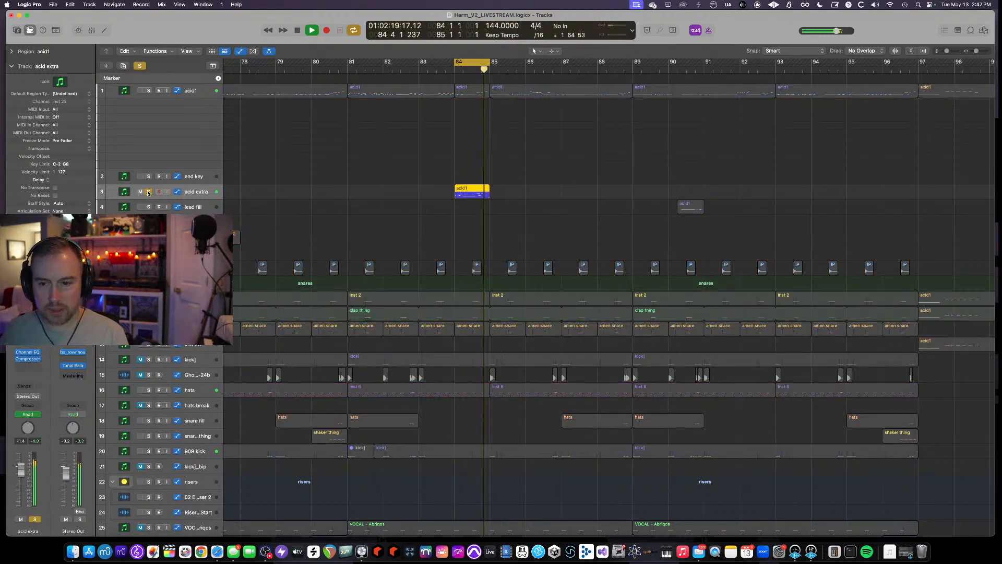
key(space)
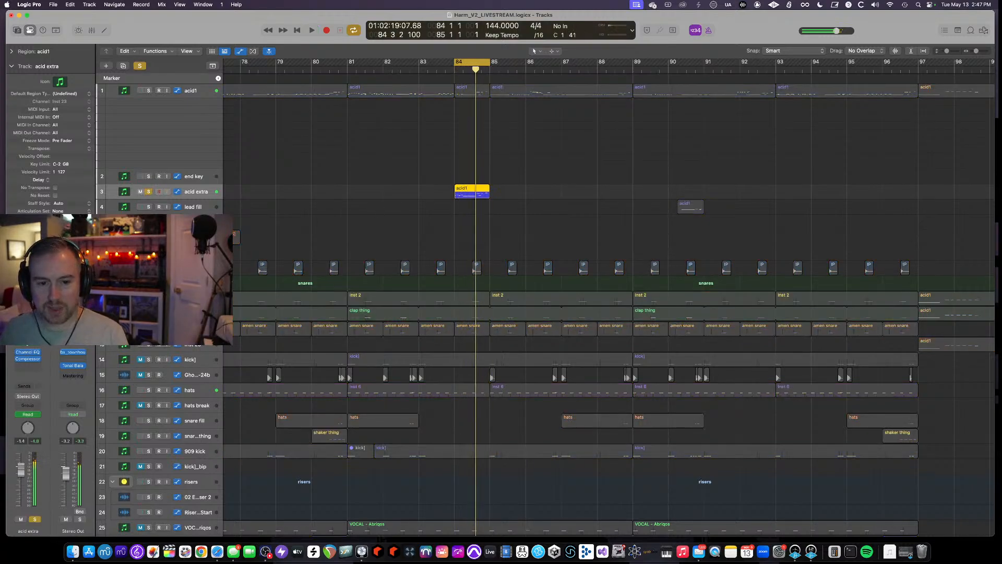
- Open the acid extra track's Serum instrument, unsolo the track, and close the plugin window
click(27, 333)
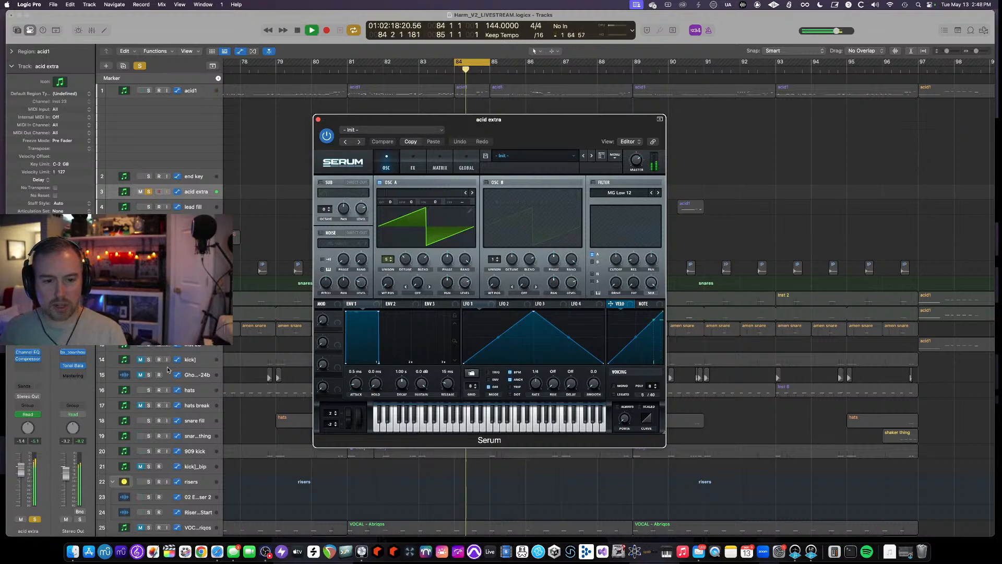
click(149, 192)
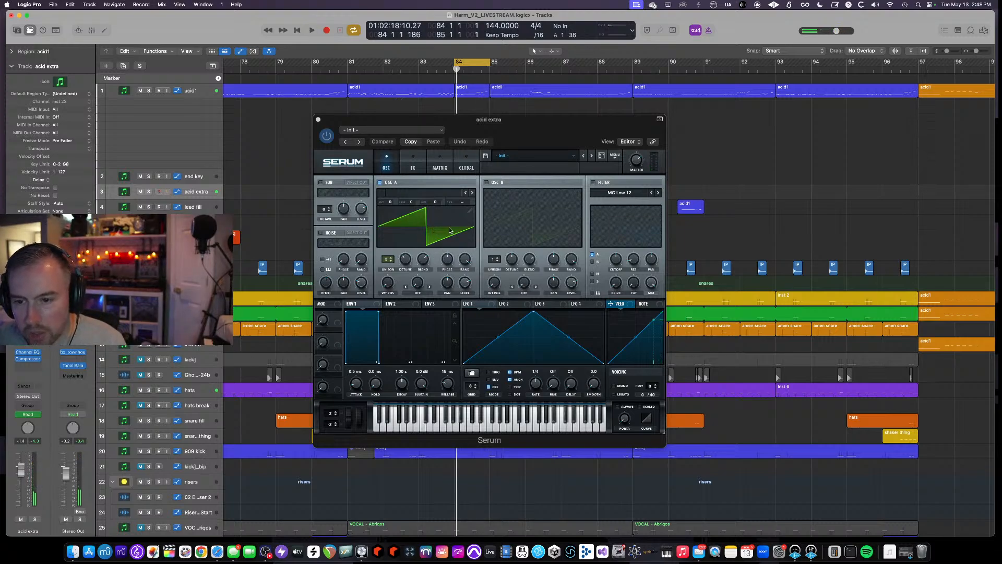
click(318, 119)
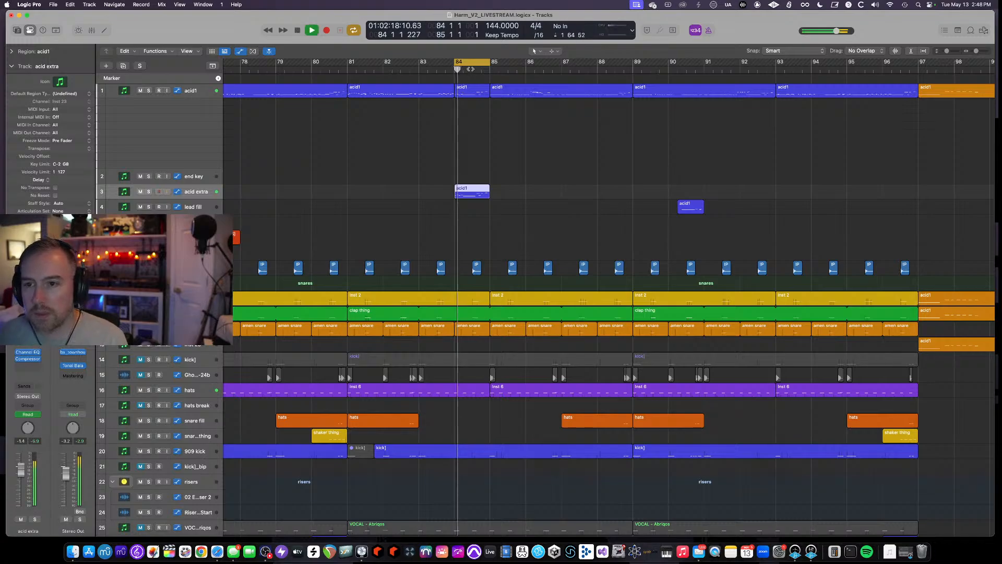
- Resume playback, turn the cycle off, and scroll through the arrangement tracks
key(space)
click(472, 63)
scroll(419, 135, up, 1)
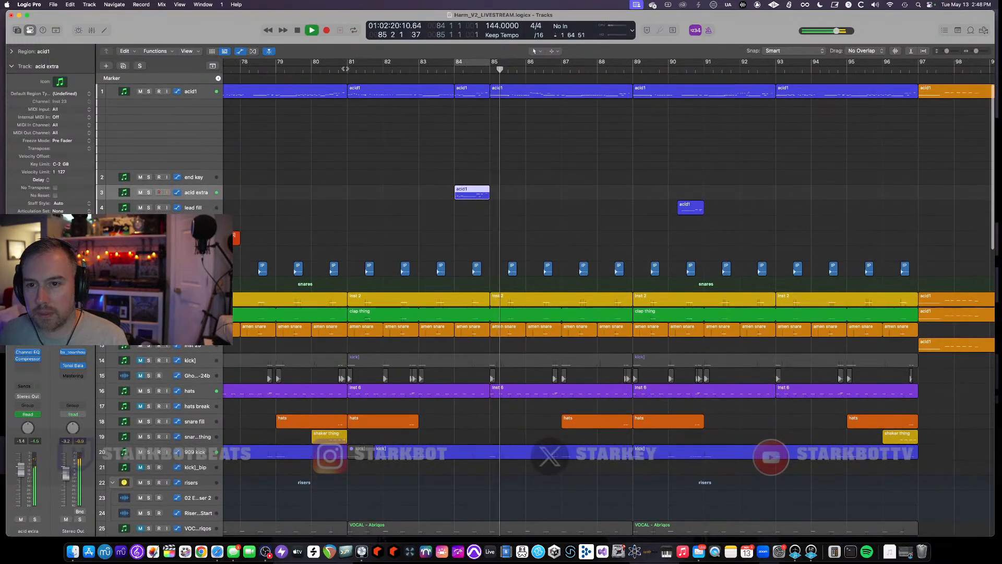
scroll(485, 176, down, 5)
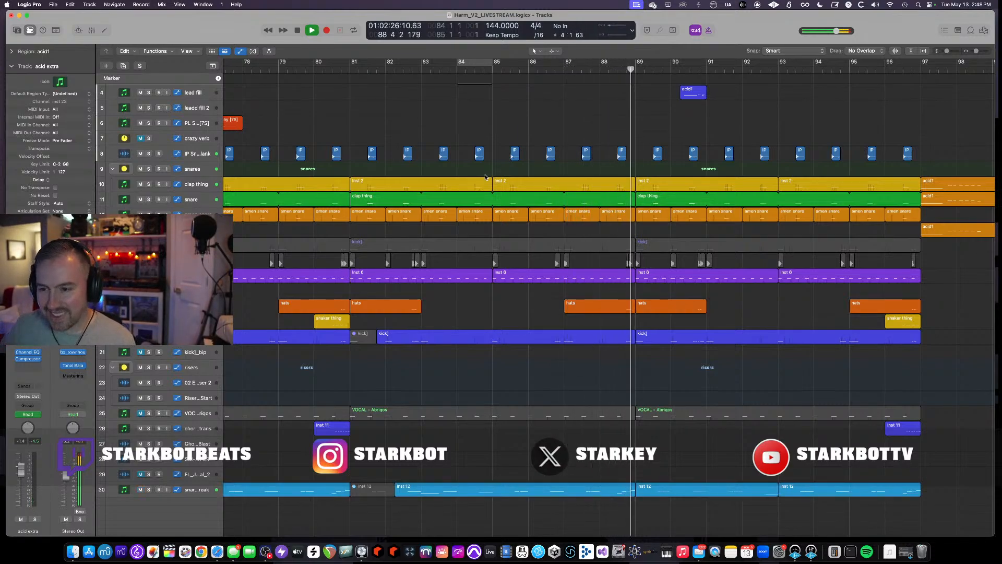
scroll(706, 309, down, 4)
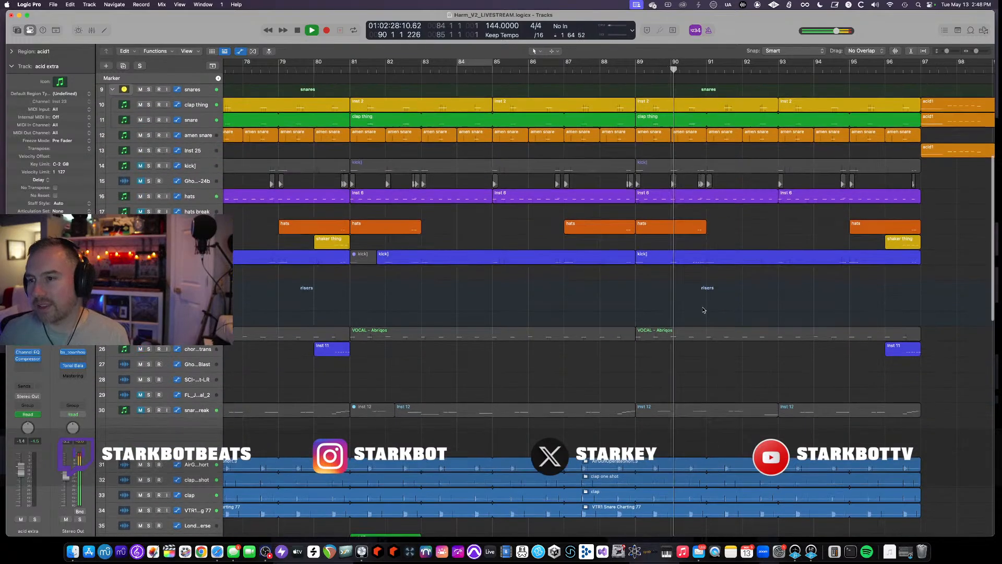
scroll(705, 308, up, 9)
scroll(706, 308, left, 2)
scroll(705, 305, right, 8)
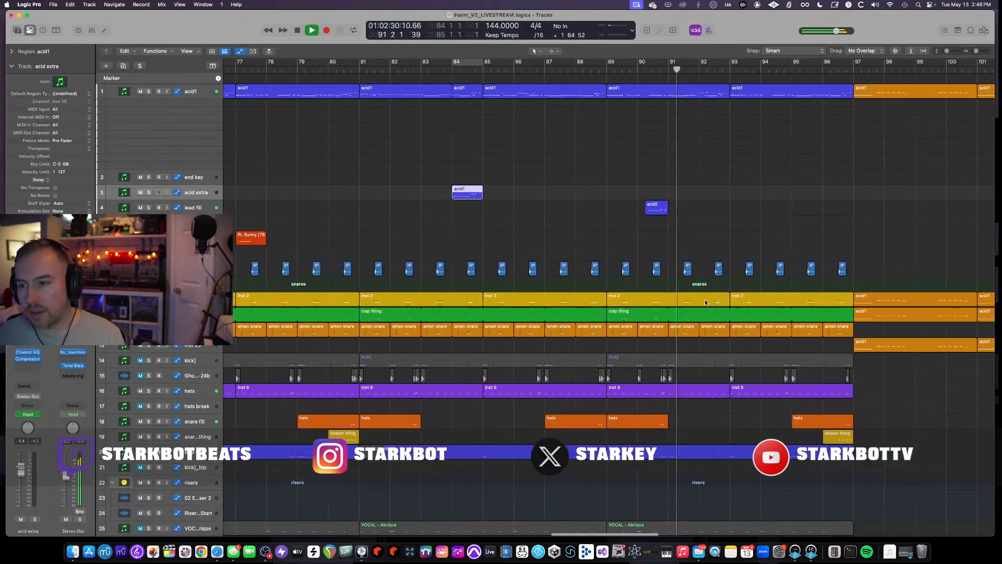
- Set a cycle range around bar 90, select the lead fill region, and solo the lead fill track
drag(457, 63, 490, 65)
click(476, 207)
click(148, 208)
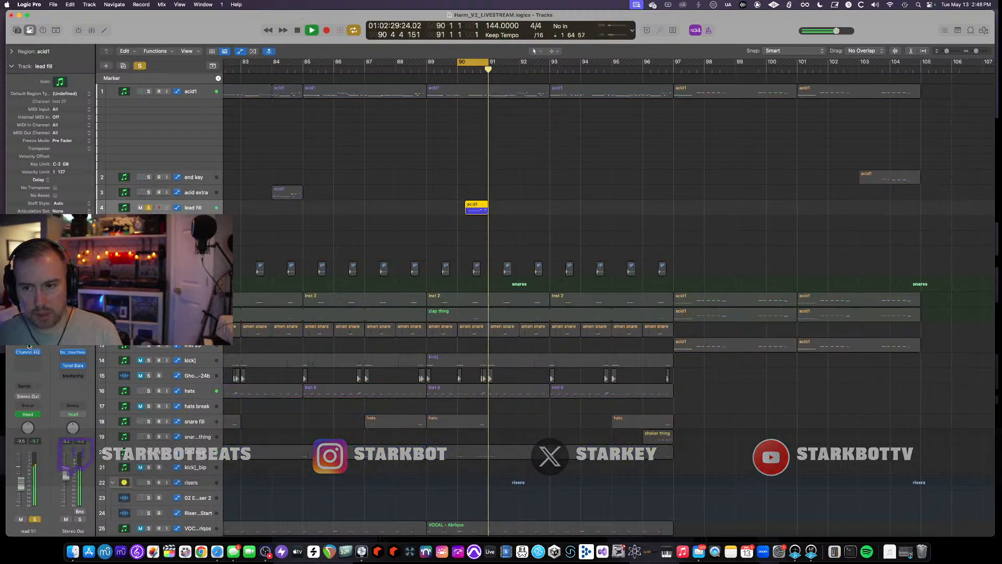
- Open and close the lead fill Serum instrument, then stop playback and turn the cycle off
click(28, 327)
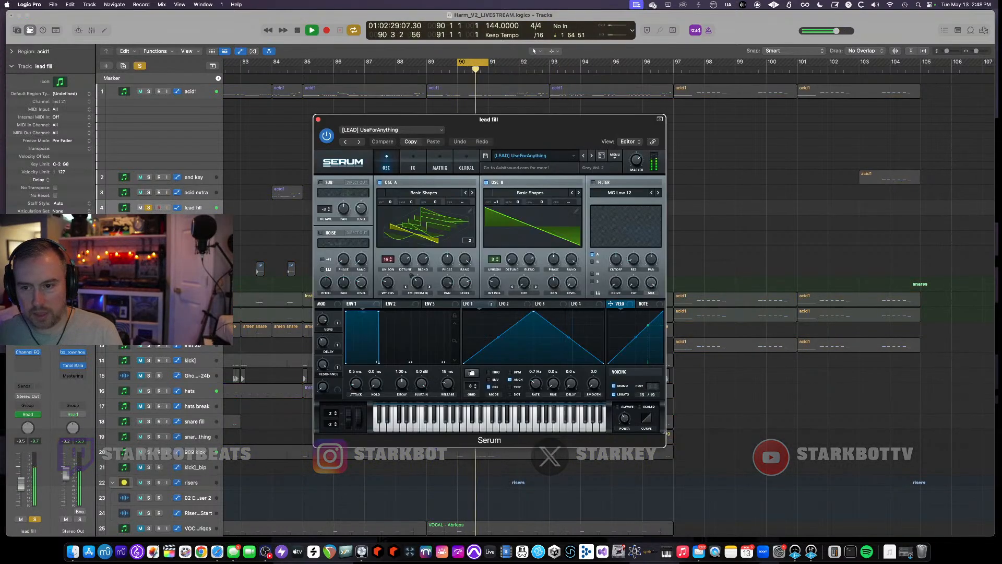
click(317, 120)
key(space)
click(466, 62)
- Replay from around bar 89 and unsolo the lead fill track
scroll(427, 147, down, 5)
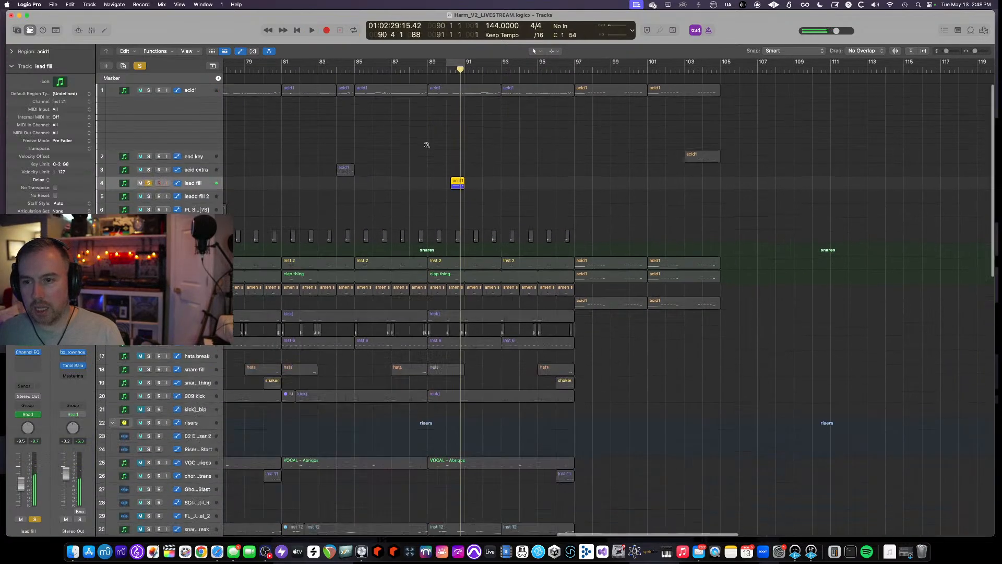
scroll(427, 149, down, 3)
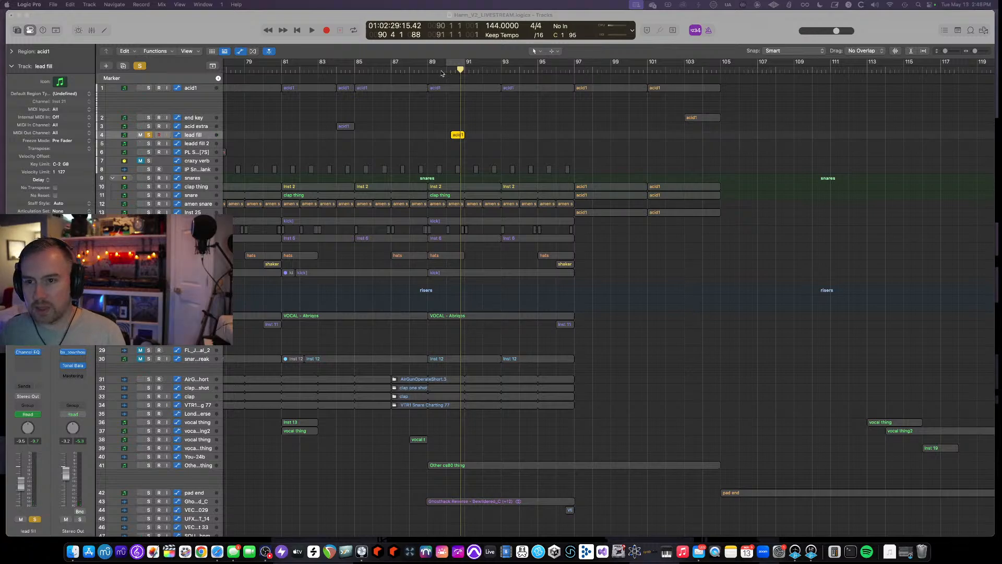
click(442, 71)
click(149, 134)
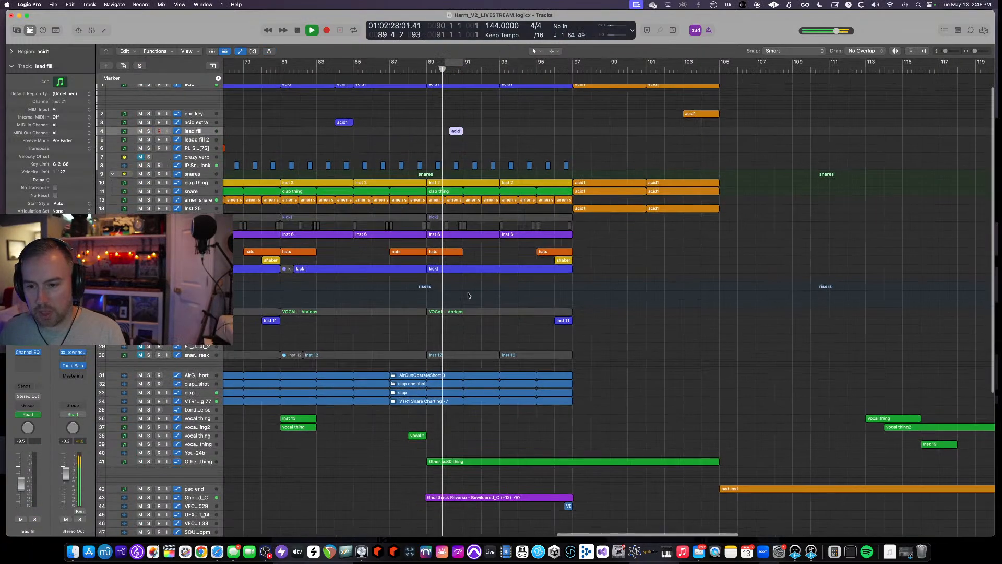
- Select the Other cs80 thing track and replay from bar 88, showing its automation lanes
scroll(211, 470, down, 1)
click(198, 462)
scroll(397, 444, down, 10)
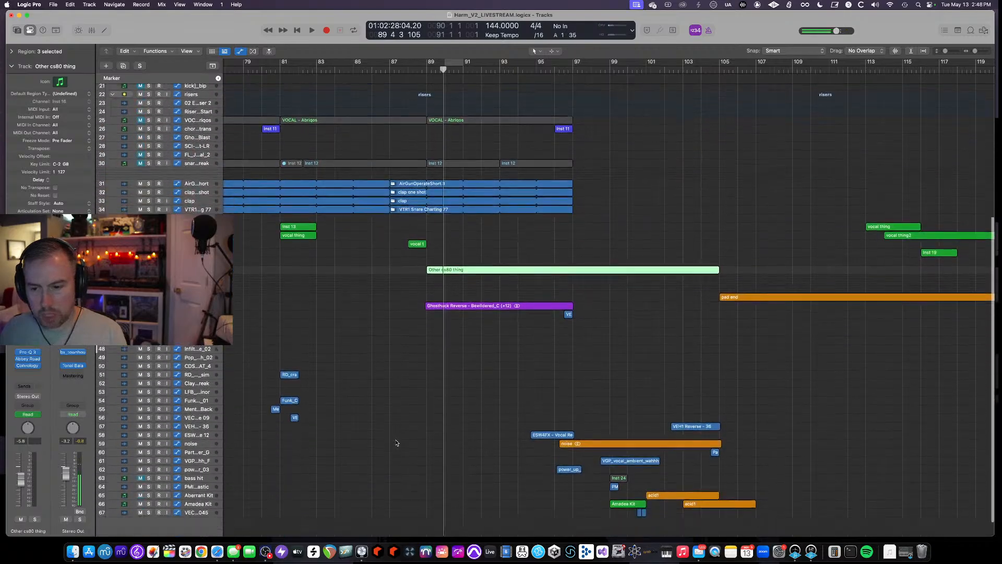
click(422, 68)
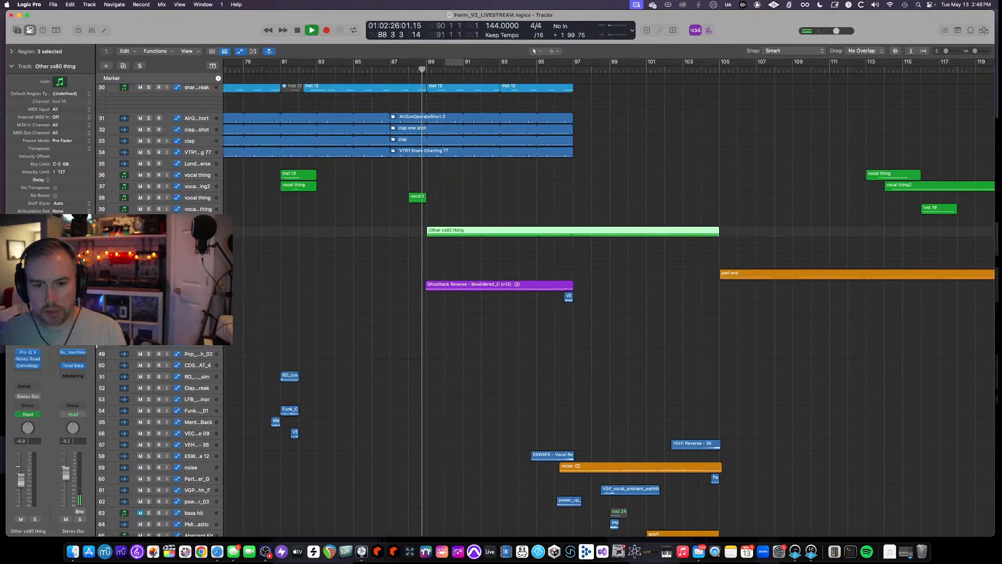
scroll(387, 271, up, 5)
scroll(387, 271, right, 3)
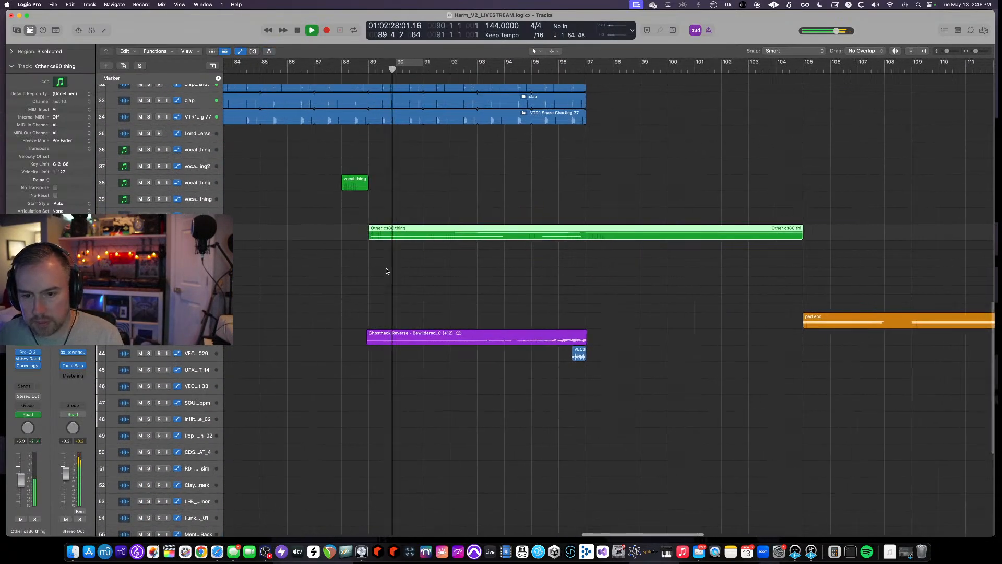
scroll(387, 271, right, 3)
scroll(386, 271, up, 5)
scroll(386, 271, up, 3)
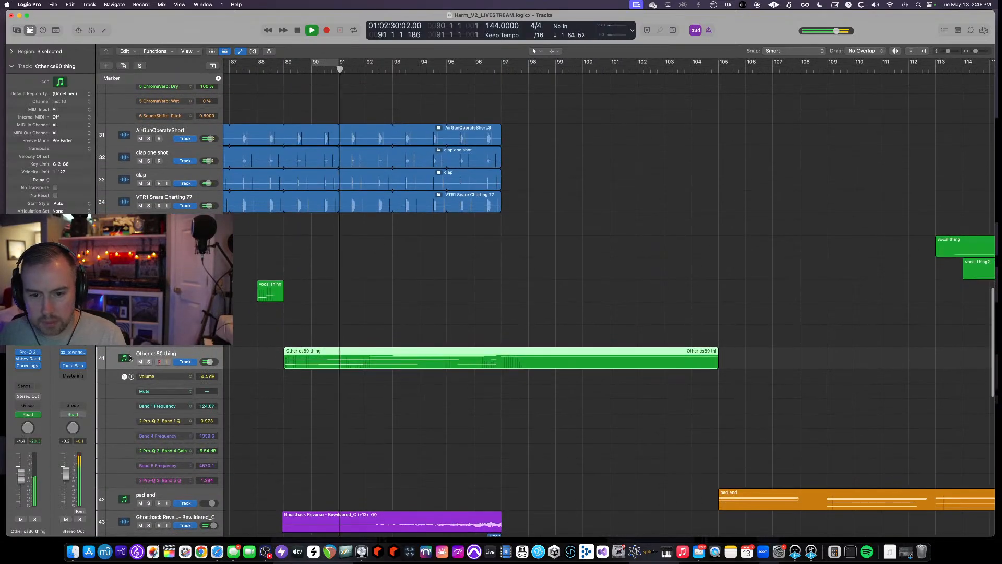
- Open the Other cs80 thing track's CS-80 V3 instrument and enlarge and reposition its plugin window
click(27, 345)
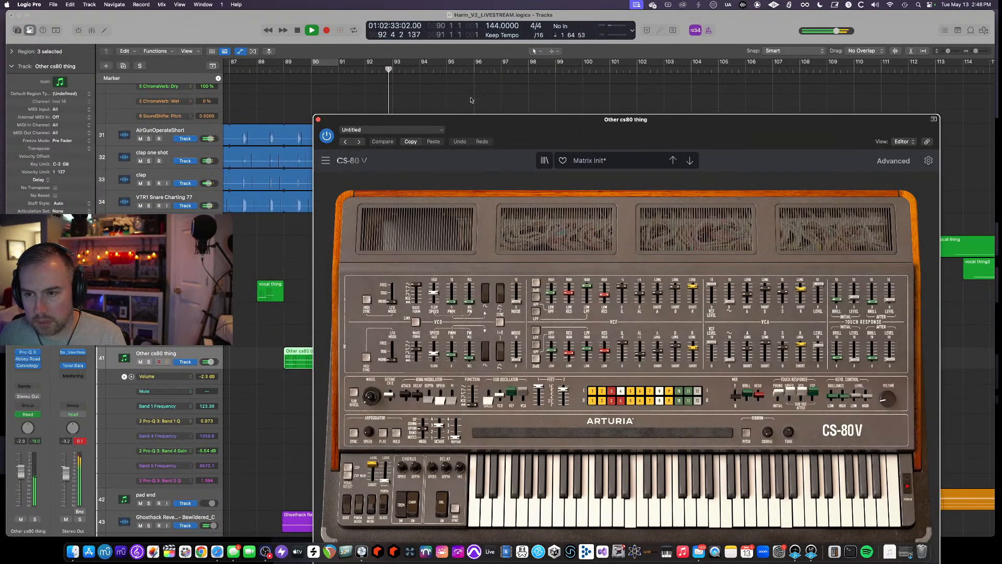
drag(493, 123, 523, 56)
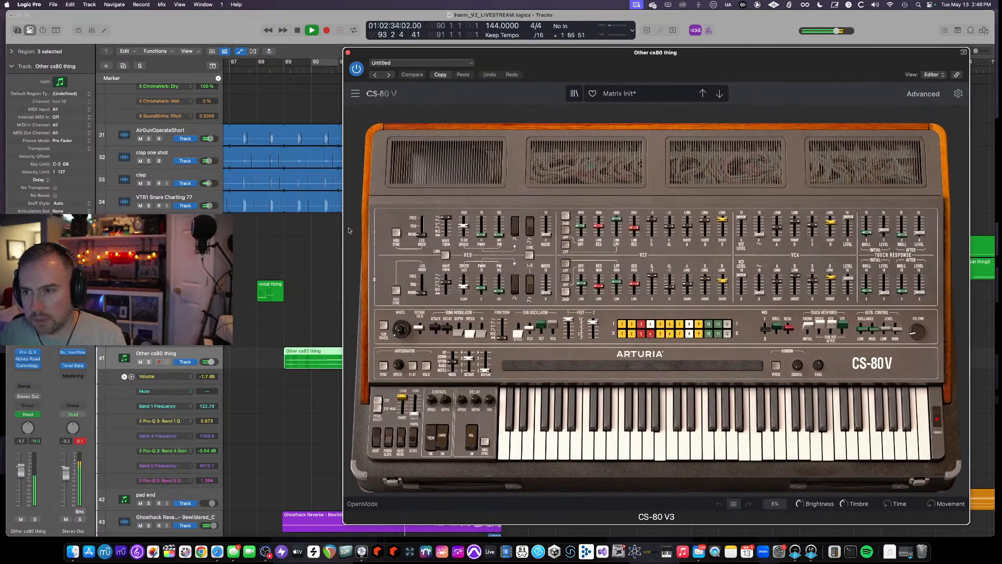
scroll(268, 290, up, 3)
scroll(269, 289, down, 6)
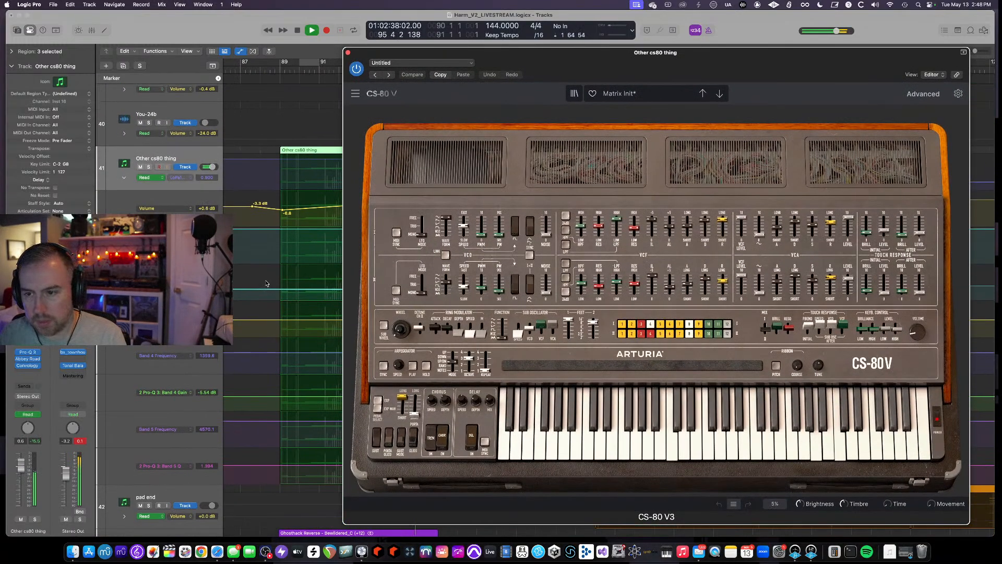
drag(370, 55, 390, 55)
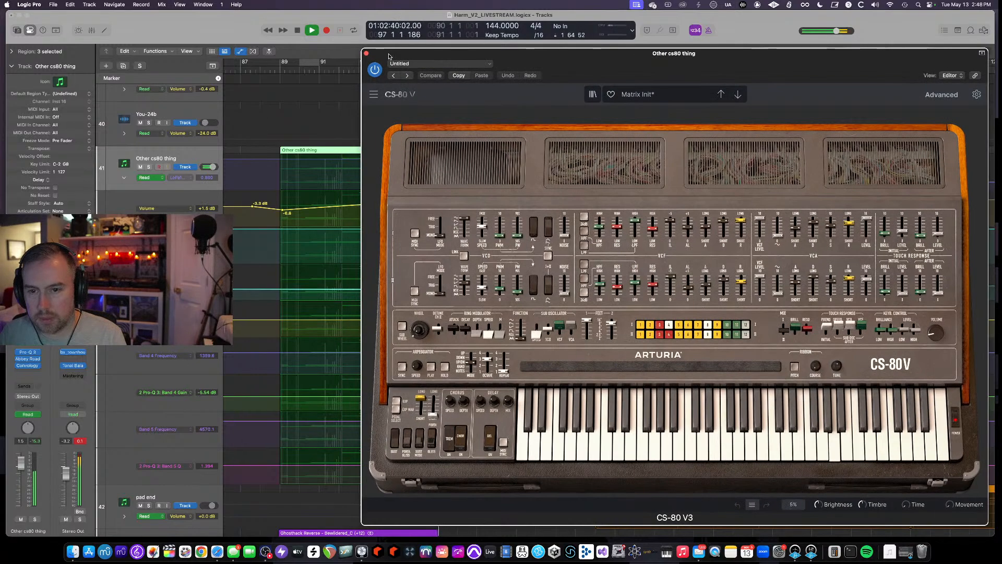
- Solo the Other cs80 thing track, open its Pro-Q 3 EQ, and replay from bar 89
click(260, 70)
click(148, 166)
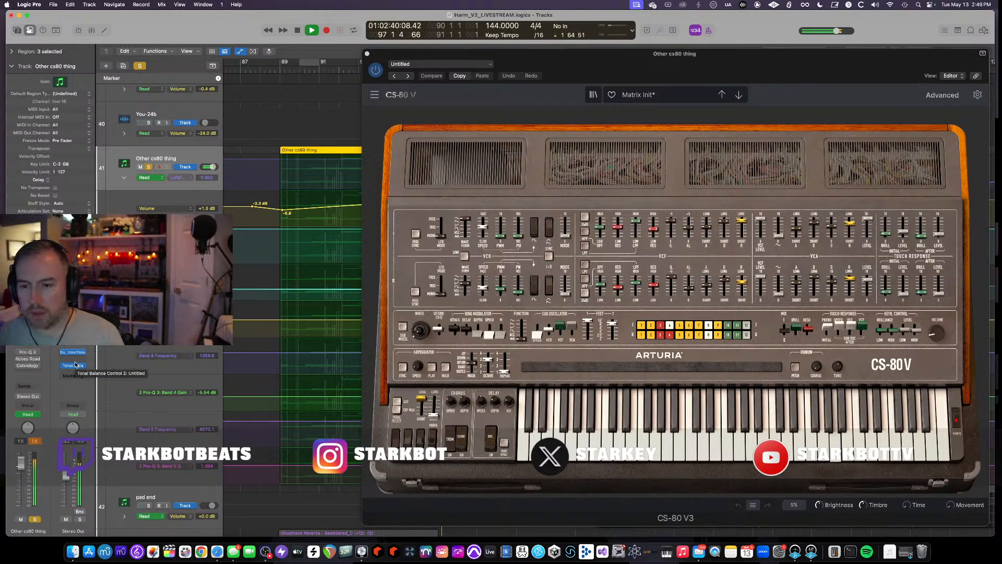
click(18, 352)
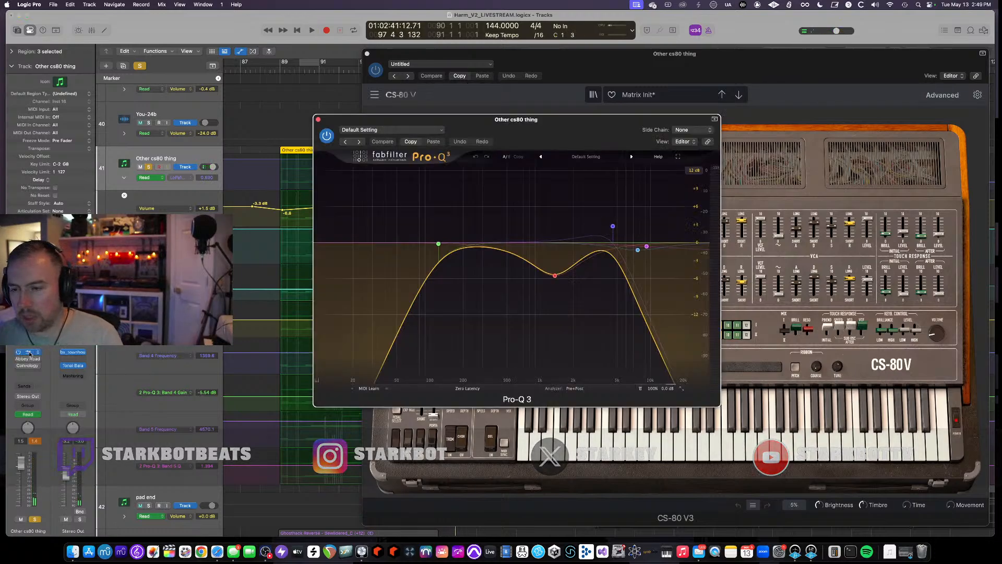
key(space)
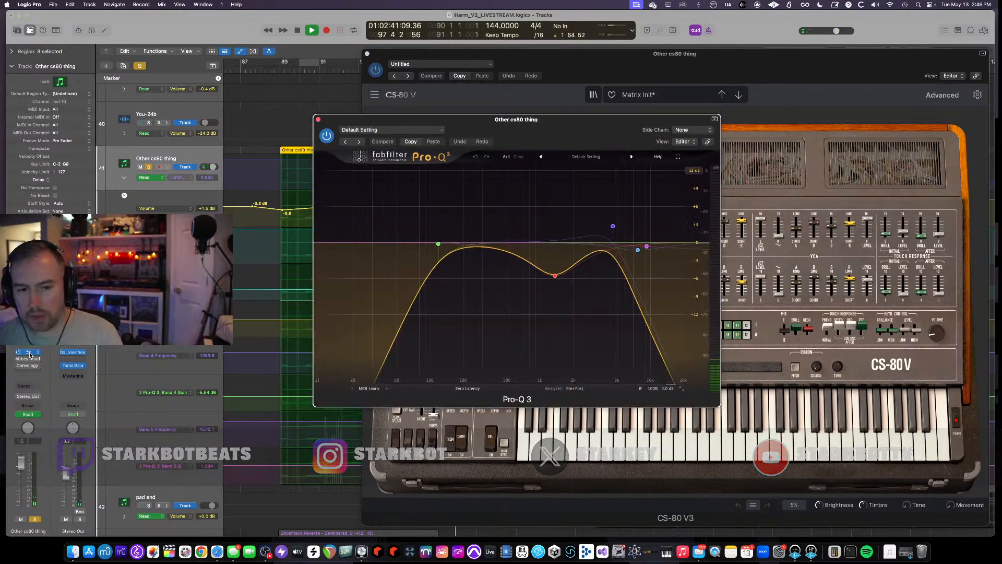
click(272, 72)
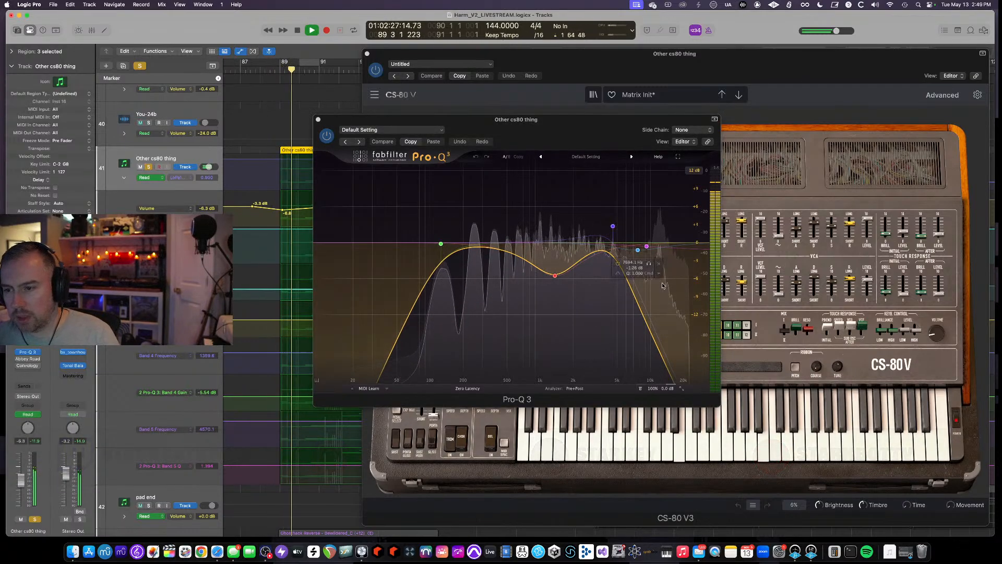
- Open the track's Abbey Road Saturator, restart playback, and turn down its Compander Ratio knob
scroll(277, 204, down, 5)
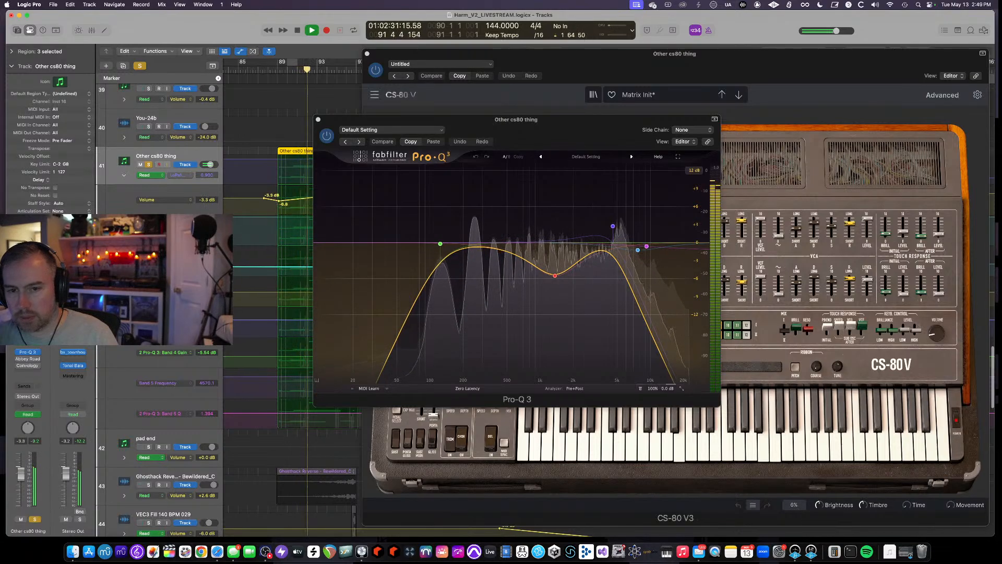
click(26, 358)
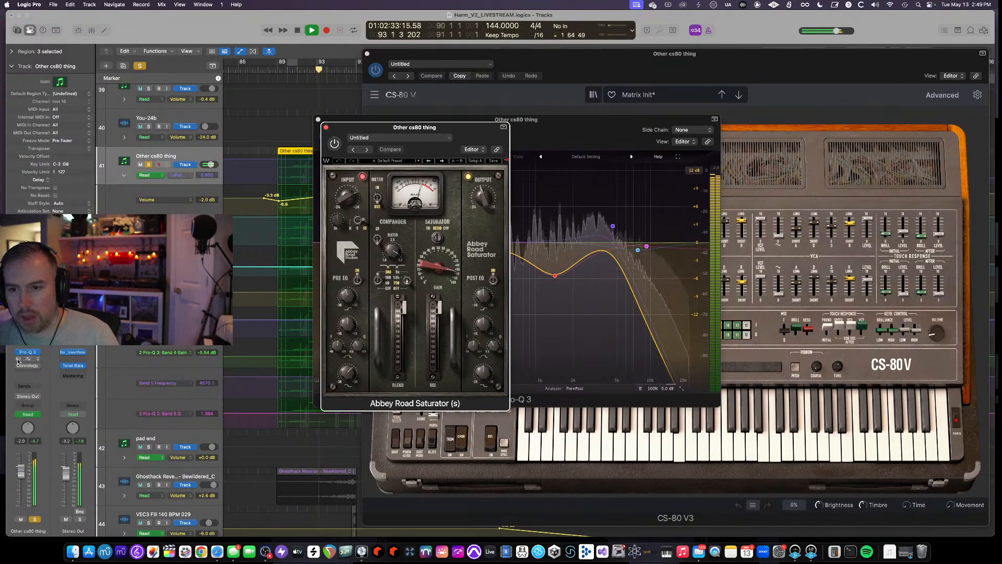
key(space)
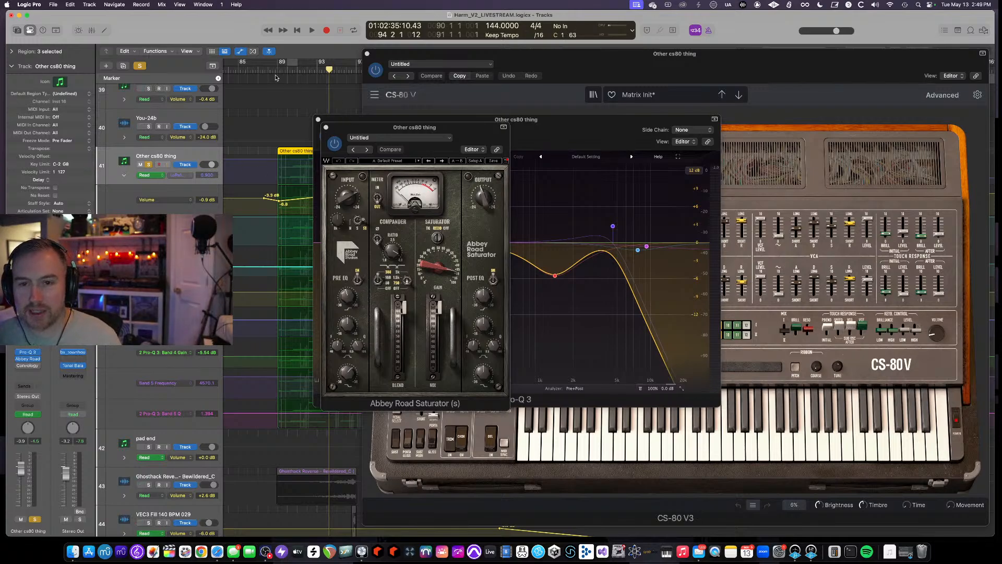
key(space)
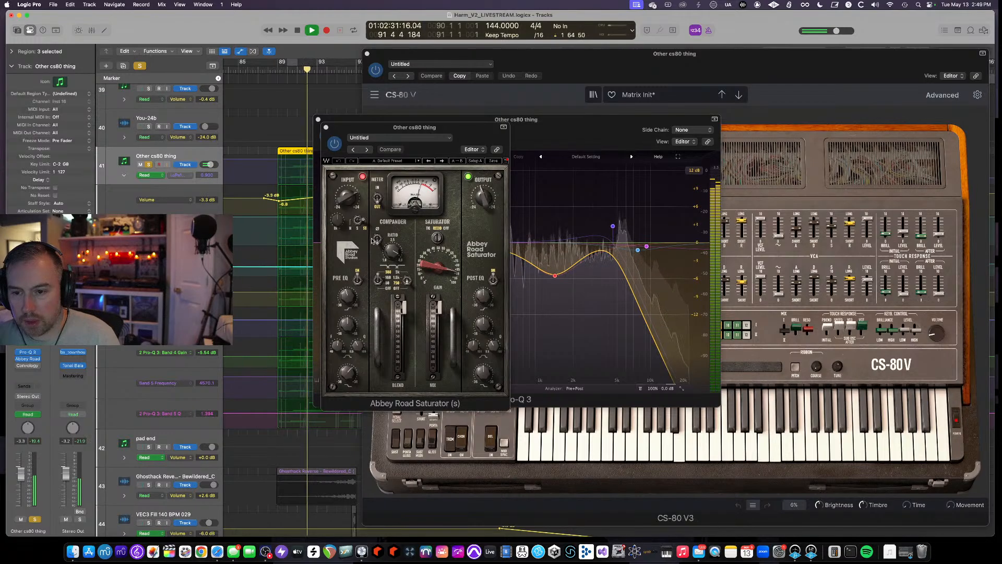
drag(394, 252, 386, 274)
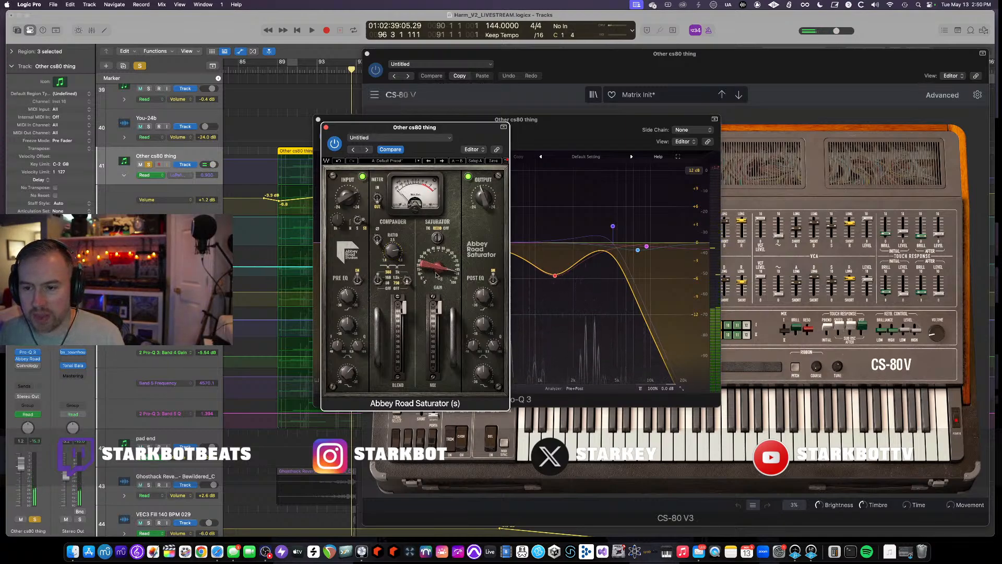
- Start playback and close the Convology XT, Abbey Road Saturator and Pro-Q 3 plugin windows
key(space)
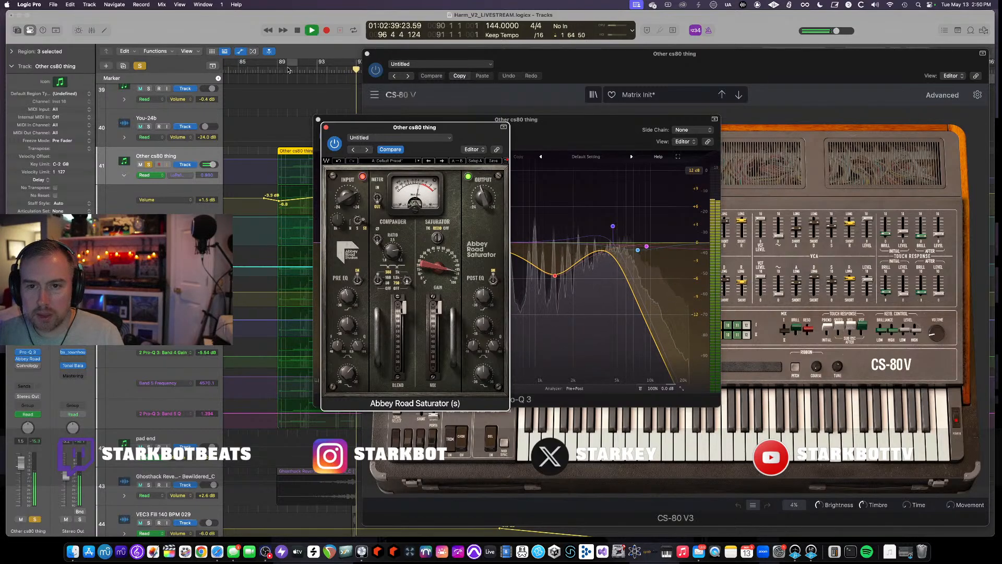
click(34, 368)
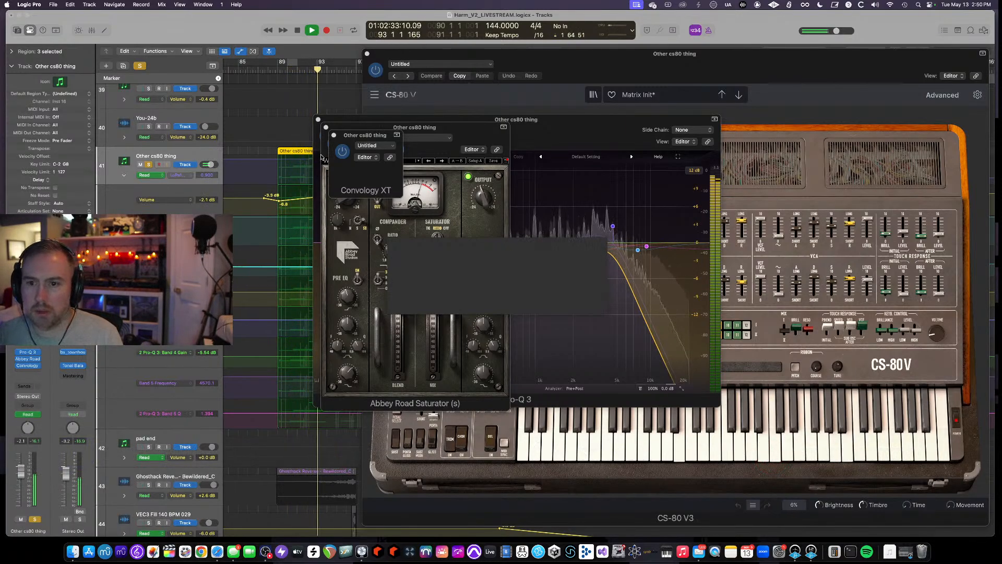
click(333, 136)
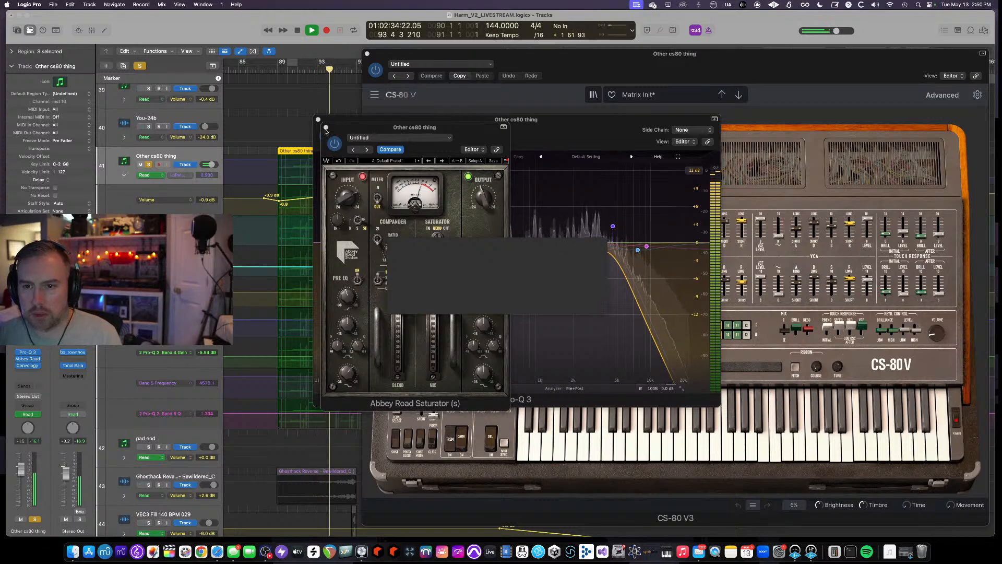
click(325, 127)
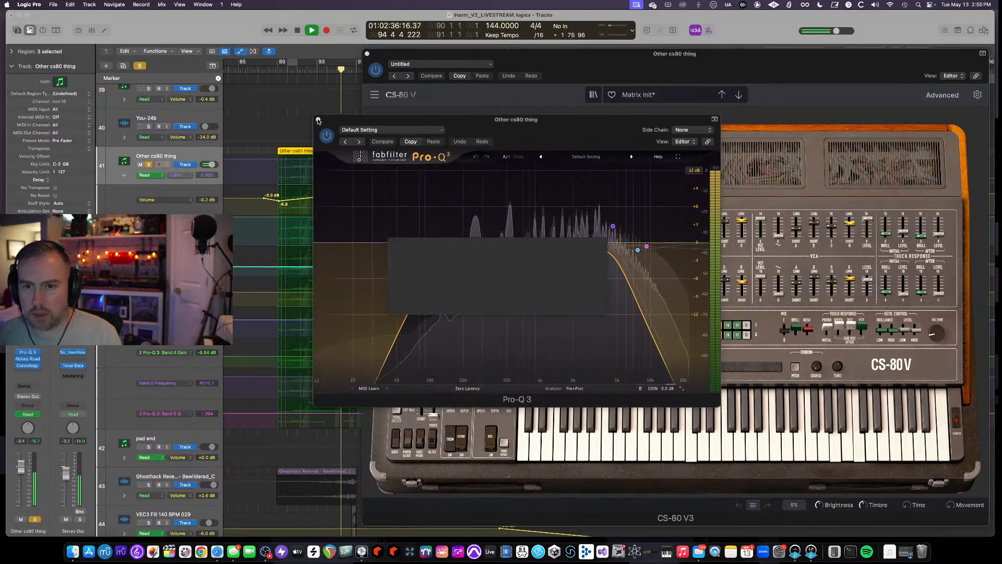
click(318, 119)
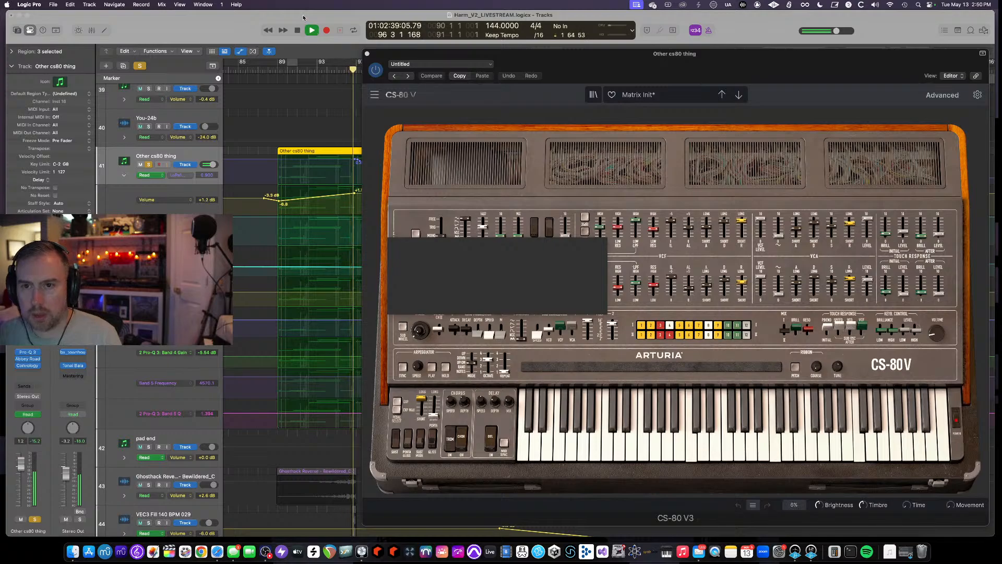
- Stop playback, close the CS-80 V instrument window, move the playhead to bar 88, and open the Convology XT plugin
key(space)
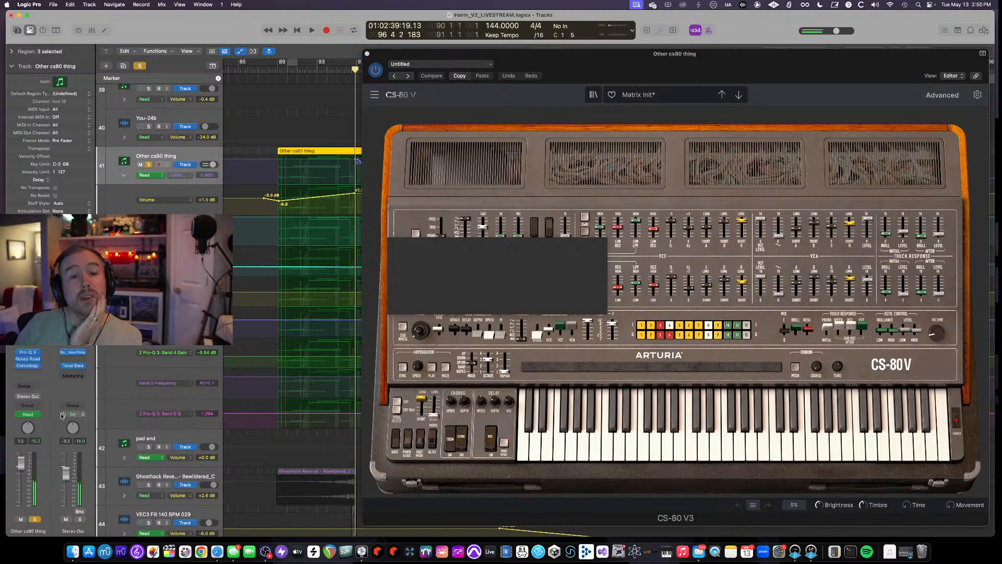
click(27, 366)
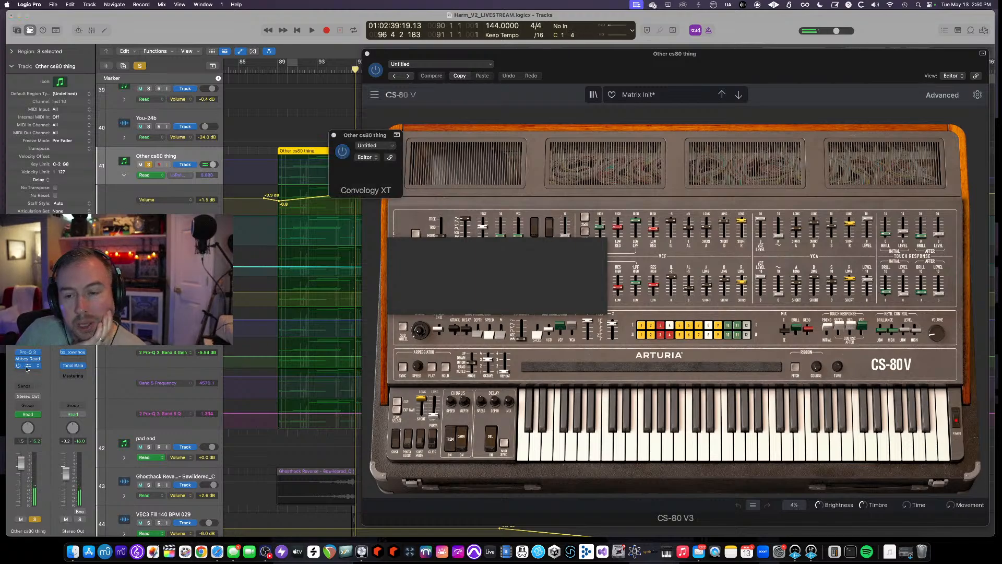
drag(368, 139, 252, 117)
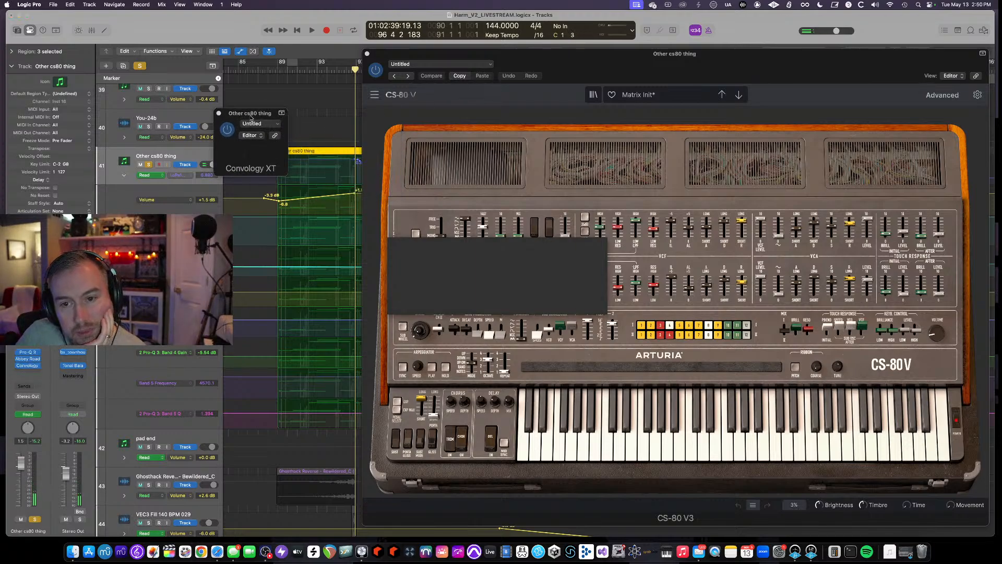
click(367, 54)
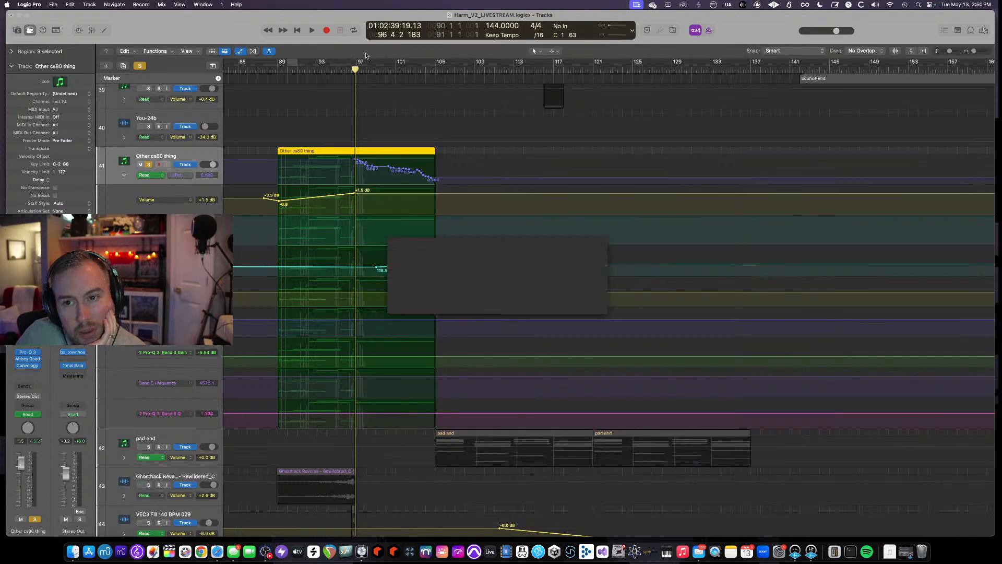
click(272, 70)
click(27, 365)
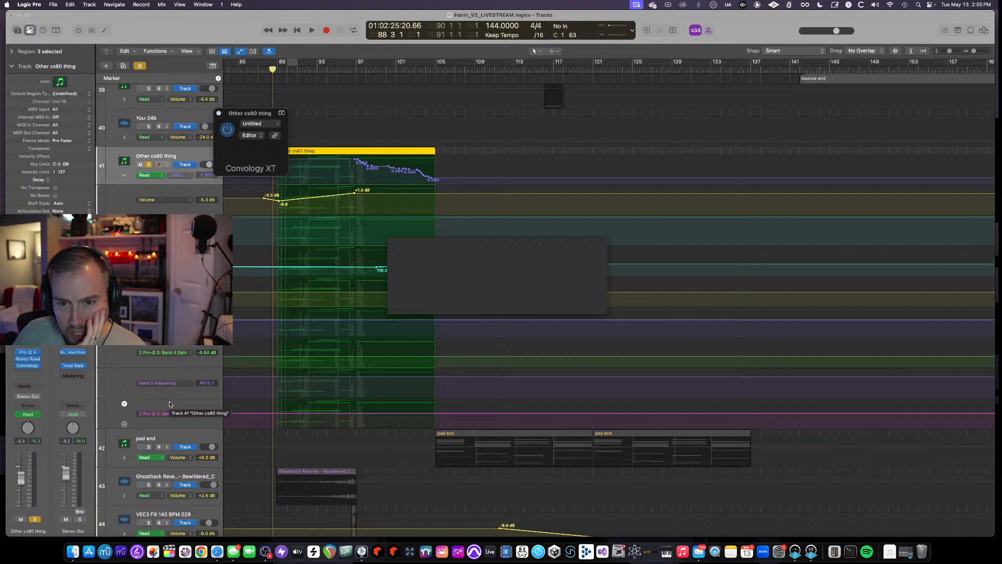
- Switch to Safari, search Google for "convology xt", and open the Wave Arts Convology XT product page
click(218, 552)
click(618, 52)
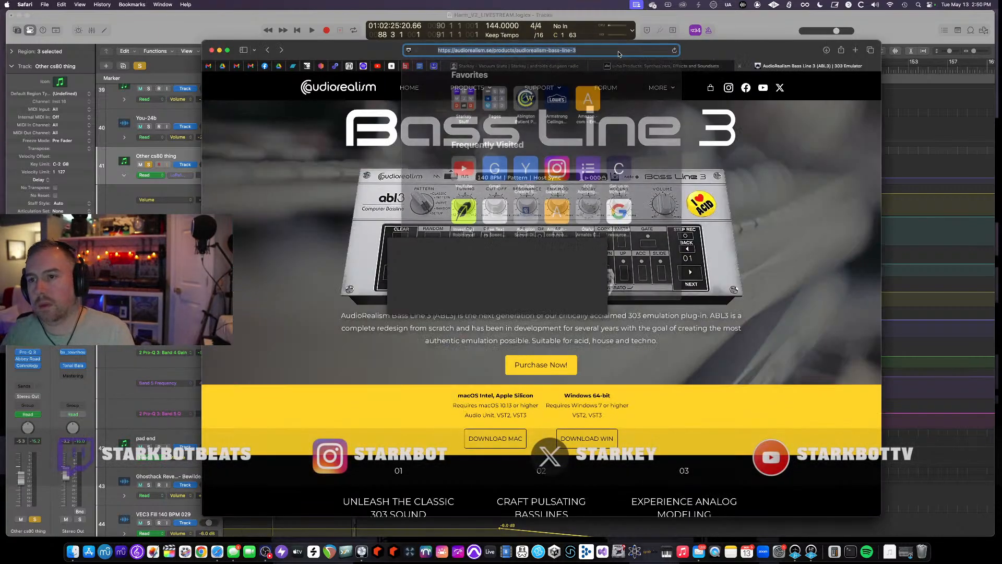
text(convology x)
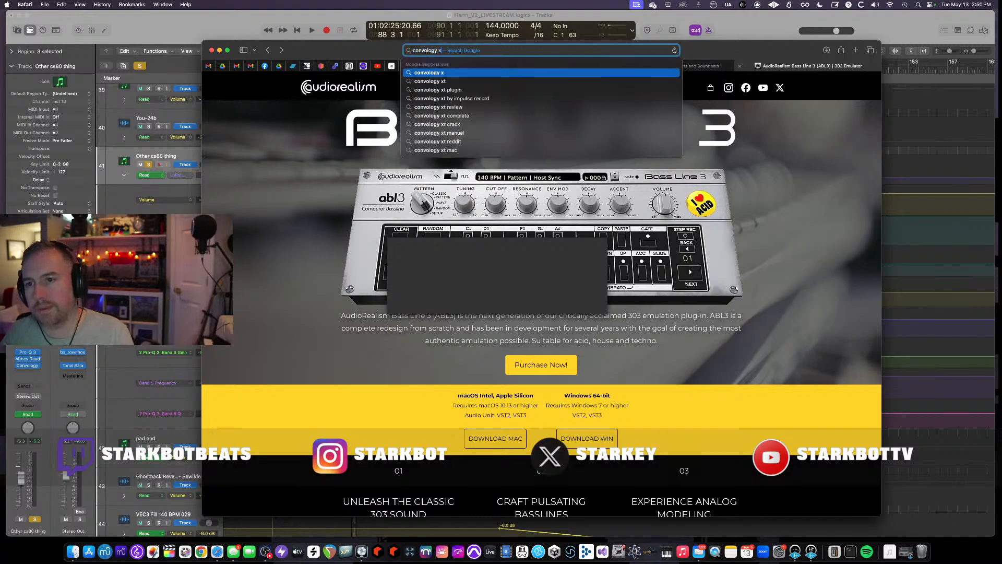
text(t)
key(Return)
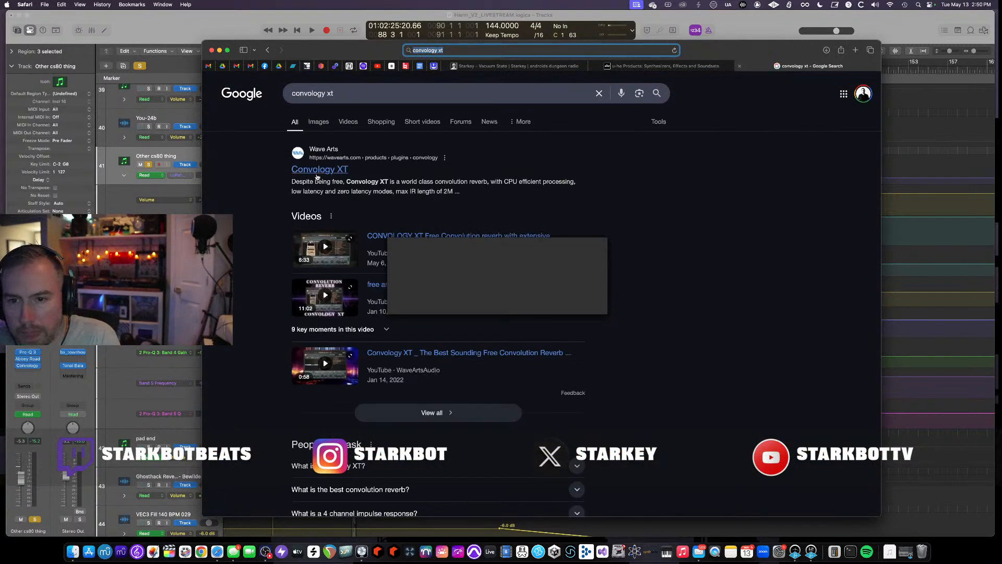
click(317, 174)
drag(348, 45, 211, 15)
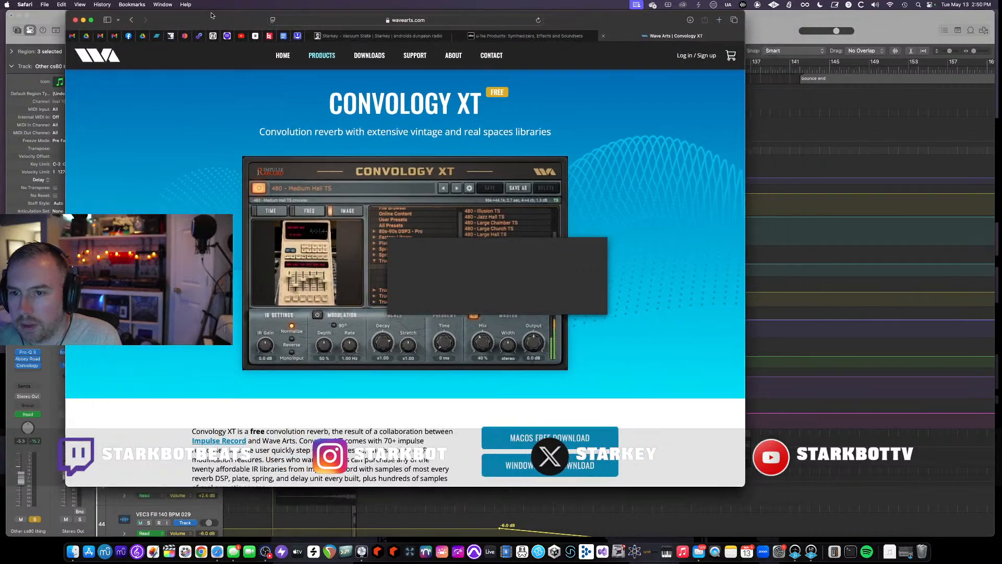
- Scroll through the Convology XT product page to read its description and libraries
scroll(371, 136, down, 2)
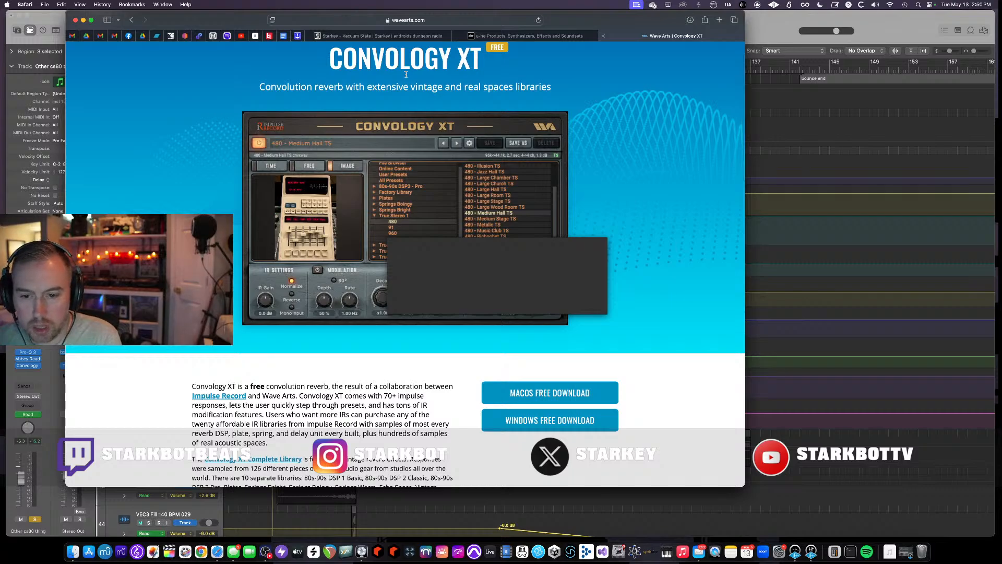
scroll(313, 165, down, 6)
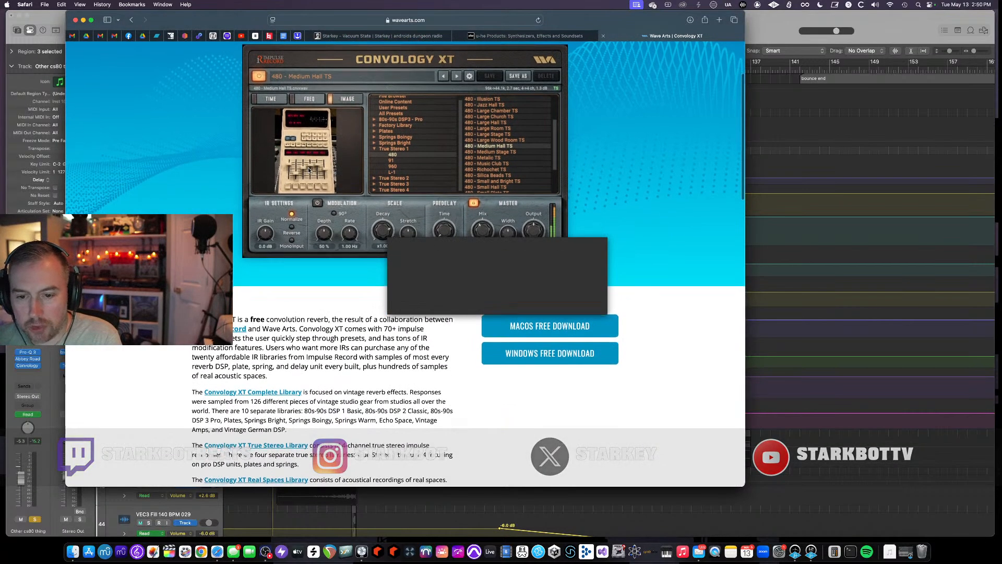
scroll(308, 170, down, 12)
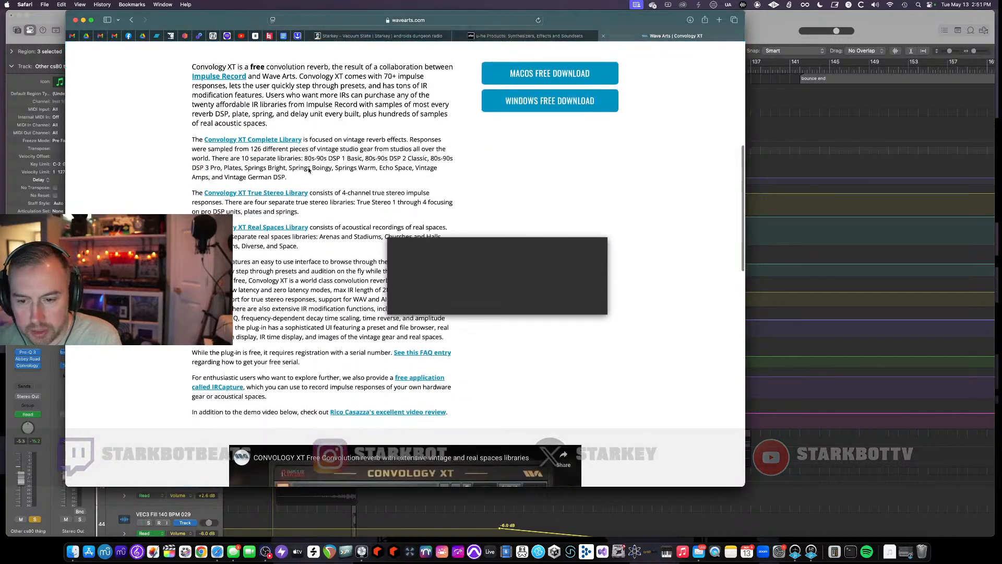
scroll(309, 168, up, 20)
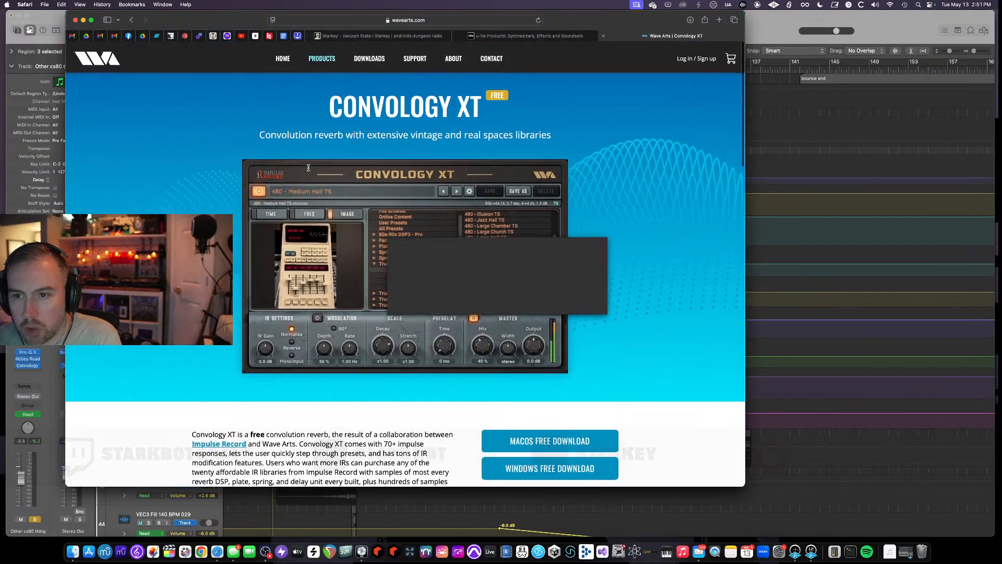
- Return to Logic Pro, close the Convology XT plugin window, and start playback from bar 88
click(46, 23)
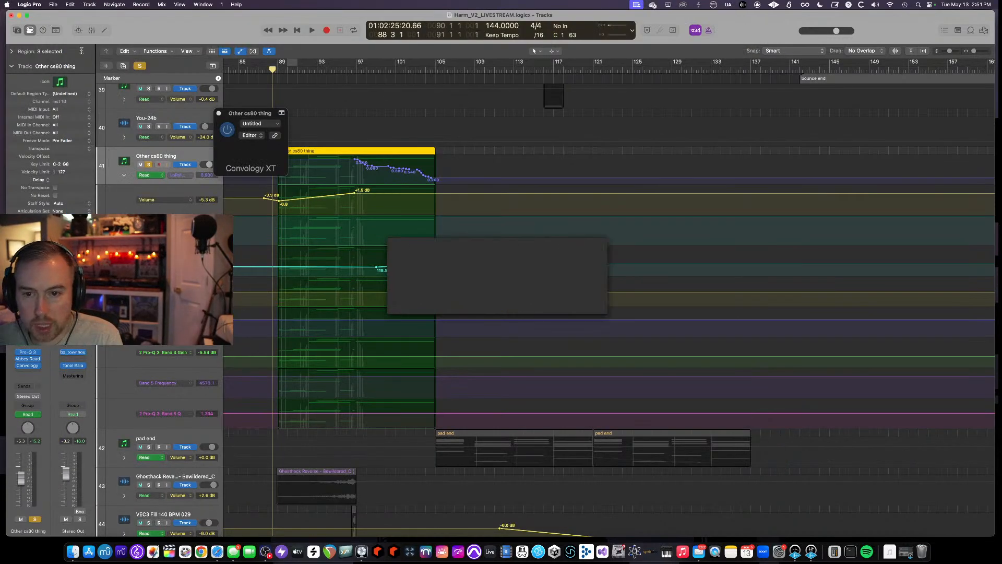
click(218, 113)
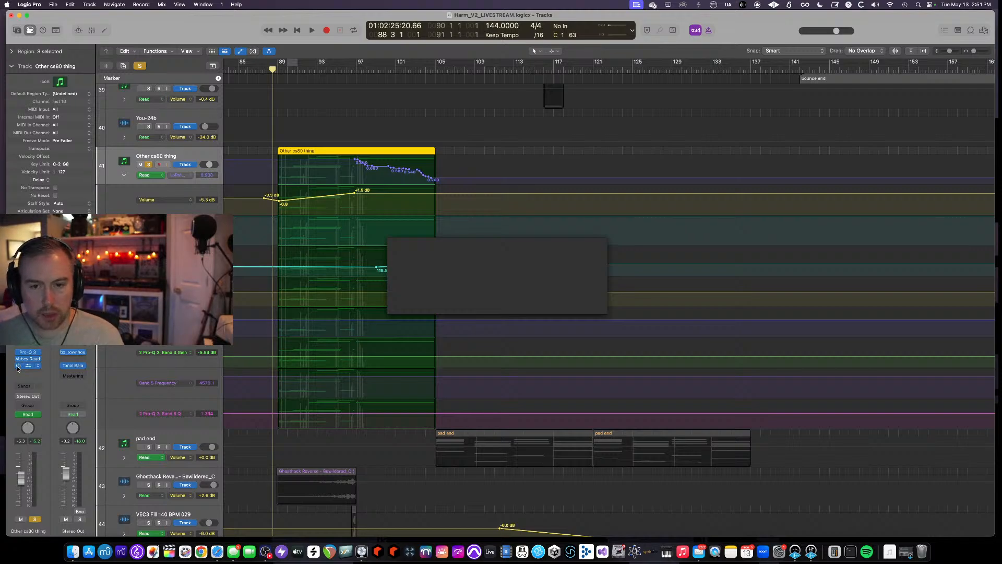
key(space)
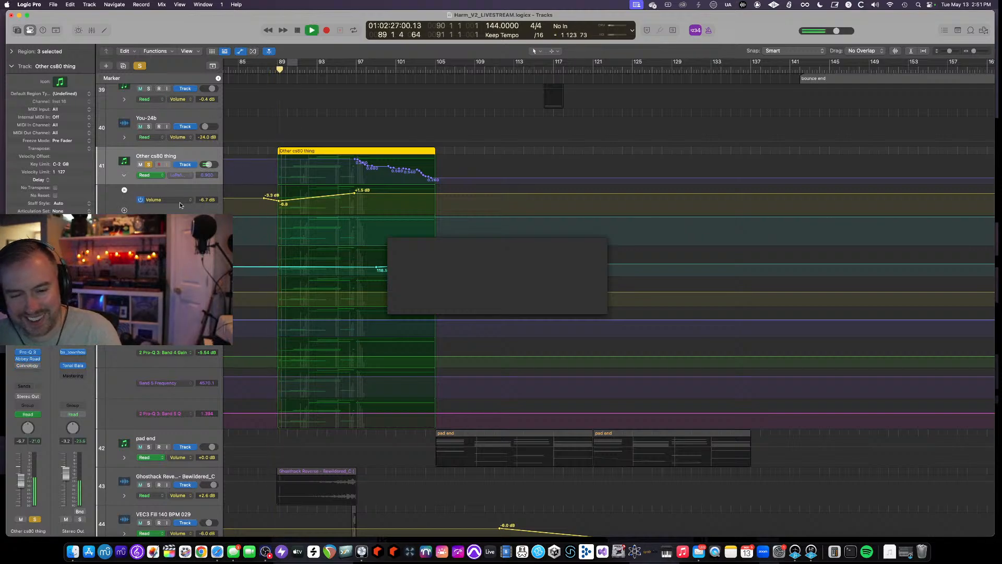
- Reopen the Convology XT plugin during playback and dismiss the alerts that appear
alt+click(27, 366)
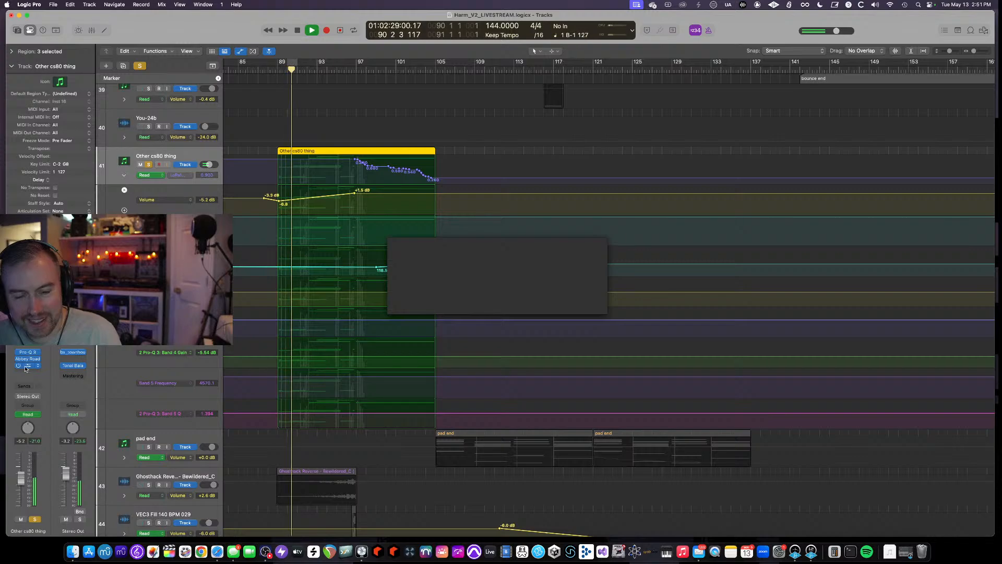
click(26, 367)
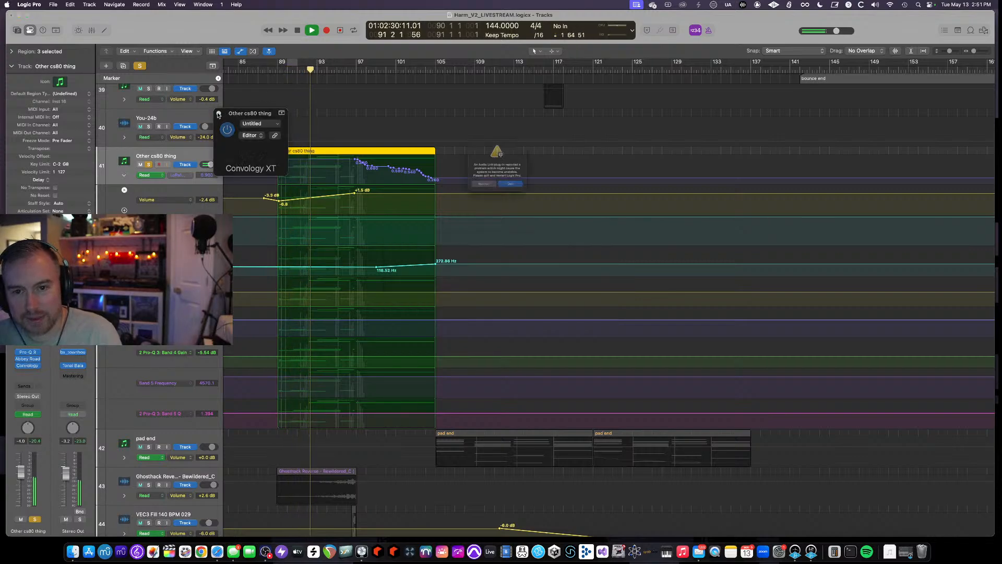
click(492, 201)
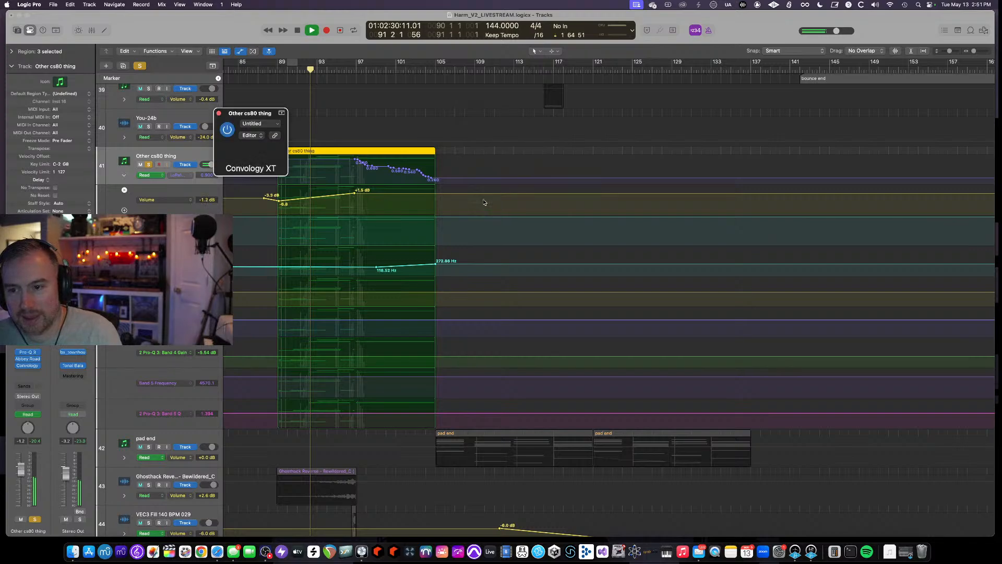
click(495, 215)
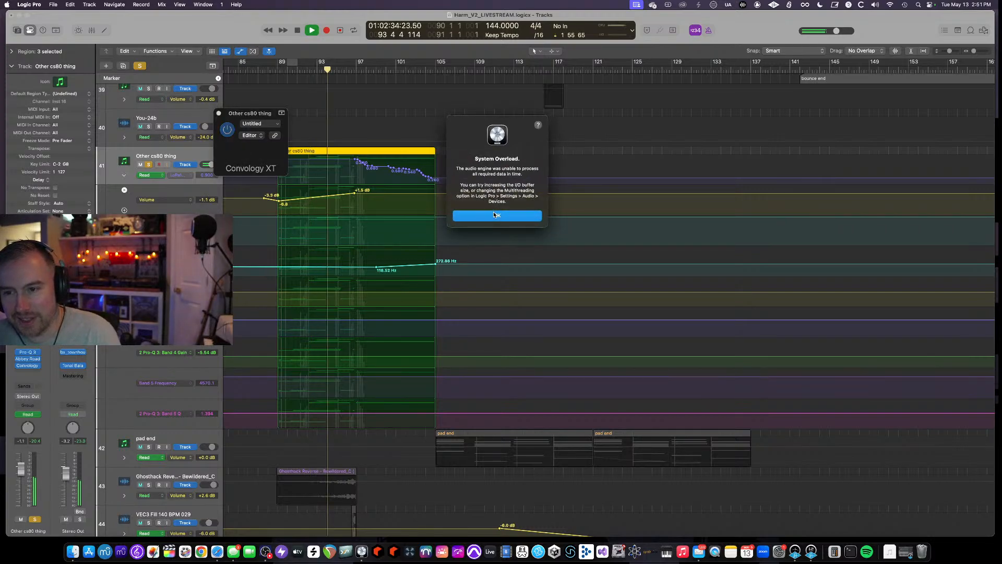
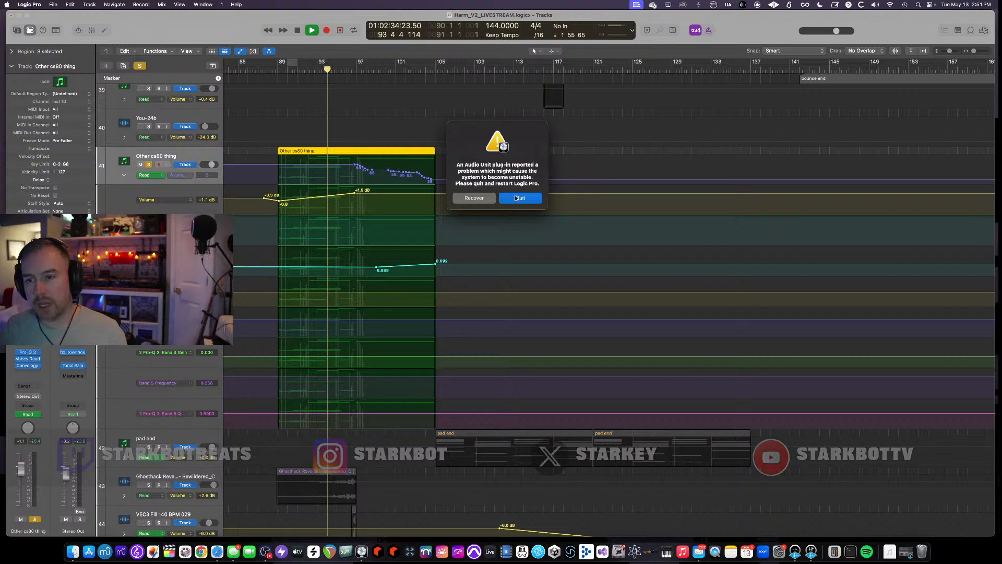
- Choose Recover in the Audio Unit plug-in alert and stop playback
click(478, 199)
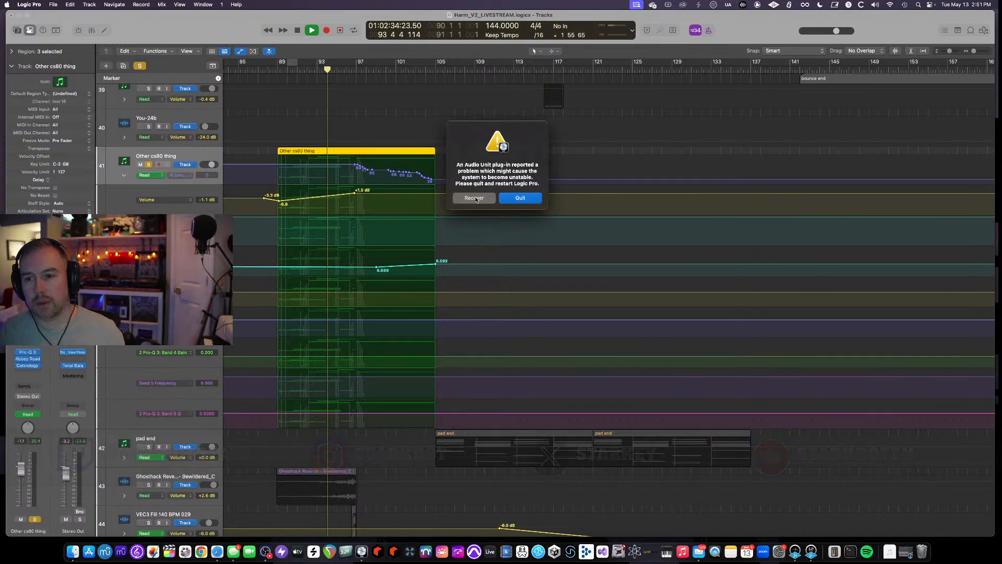
click(475, 198)
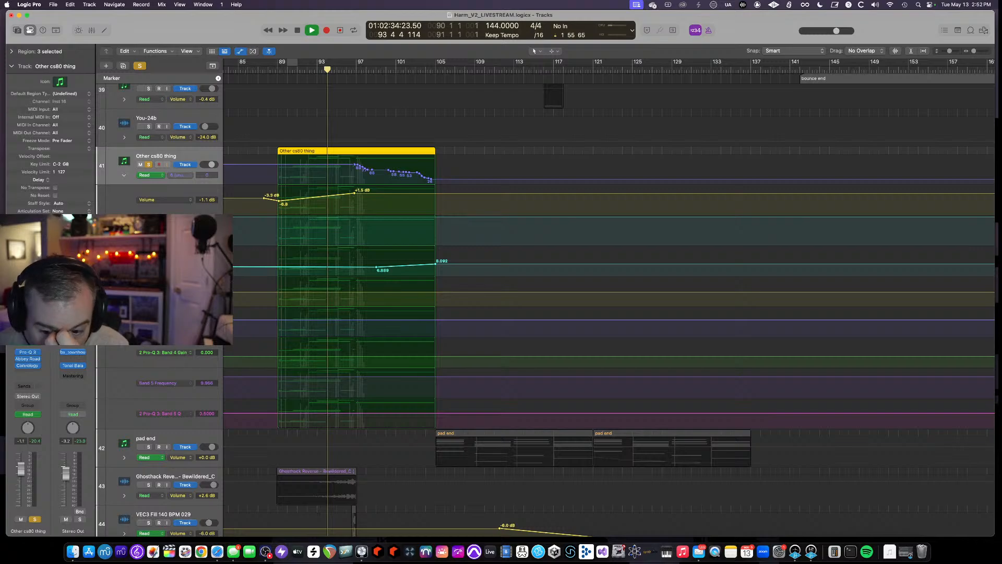
key(space)
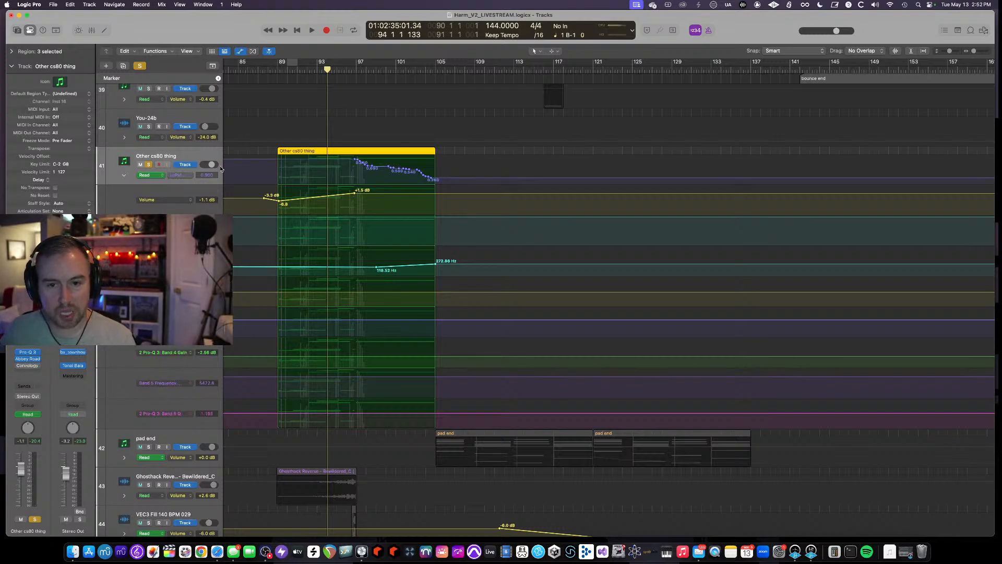
- Move the playhead to bar 88 and resume playback
click(270, 71)
click(140, 66)
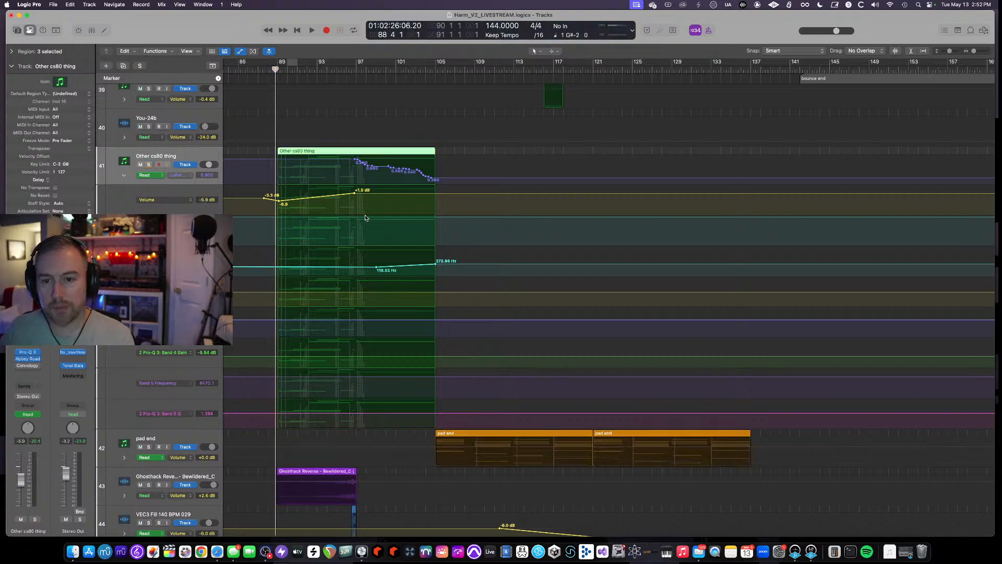
key(space)
- Hide the automation lanes in the track area
key(a)
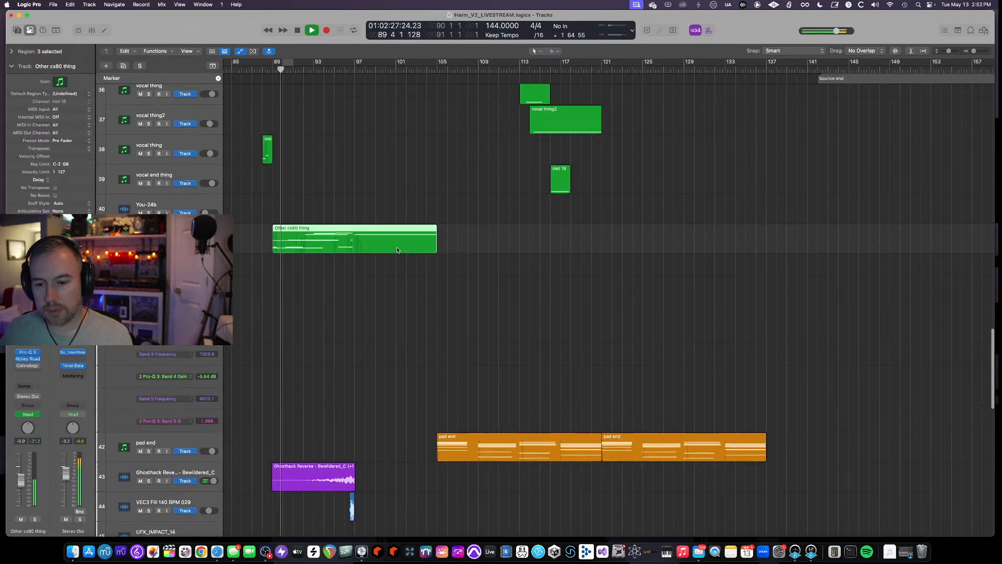
scroll(346, 235, up, 2)
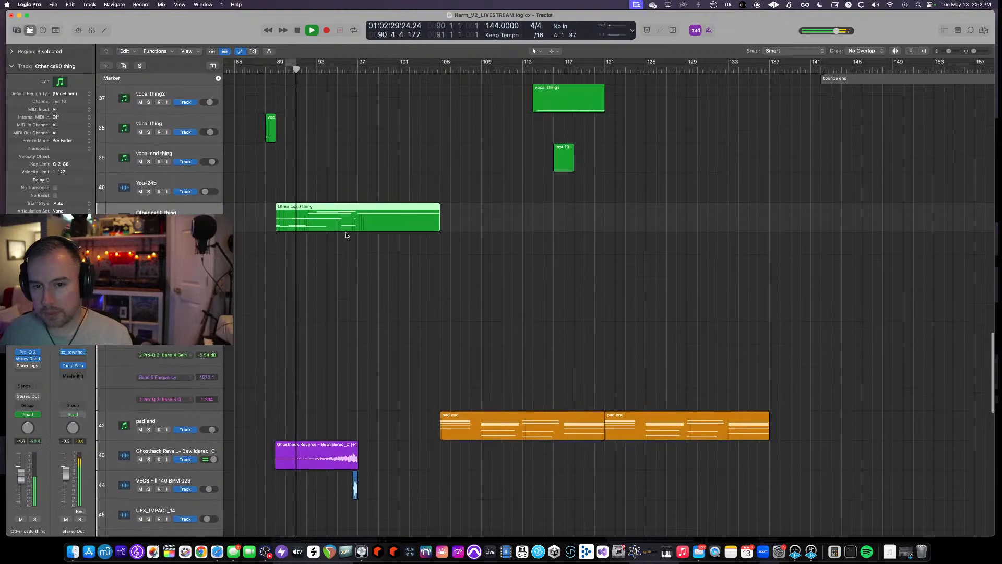
key(a)
key(a)
key(a)
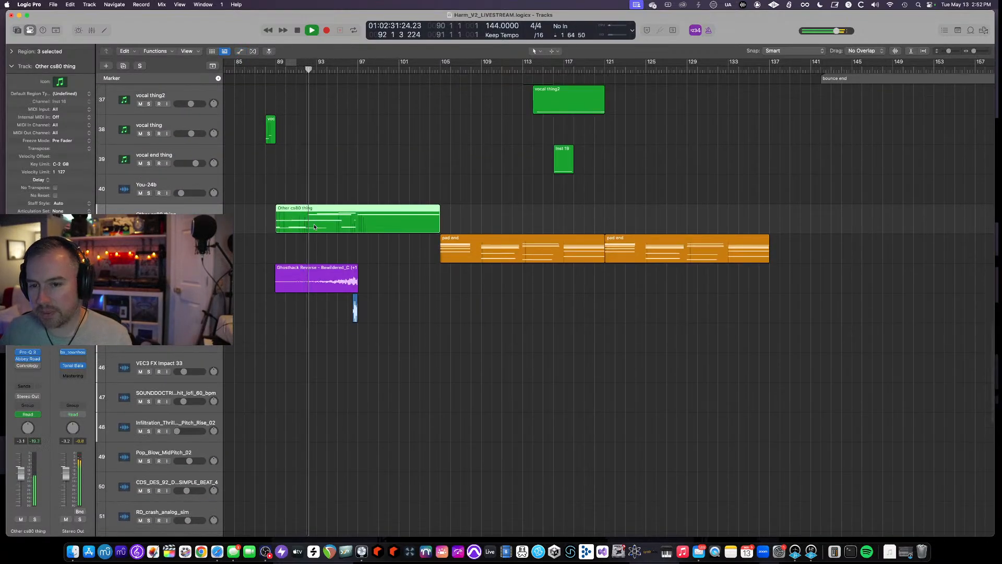
- Open the Other cs80 thing region in the Piano Roll to inspect its notes, then close the editor
scroll(313, 225, up, 3)
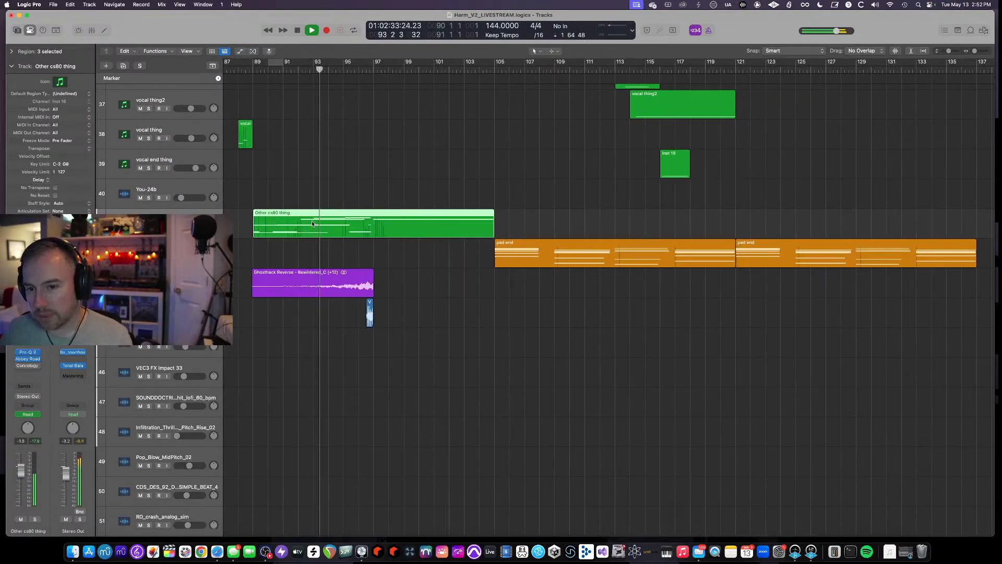
scroll(312, 224, up, 2)
scroll(313, 223, up, 2)
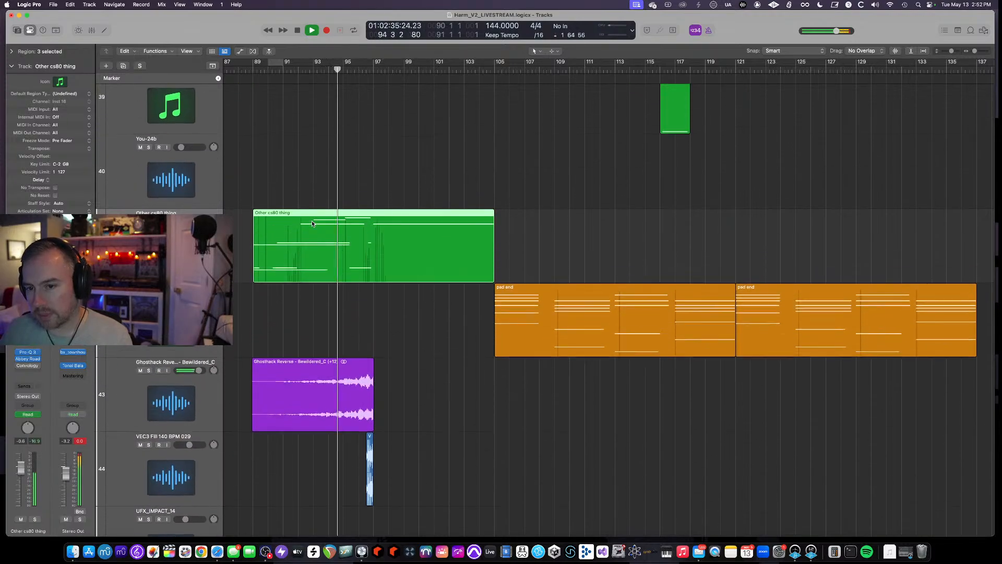
key(e)
scroll(506, 406, down, 5)
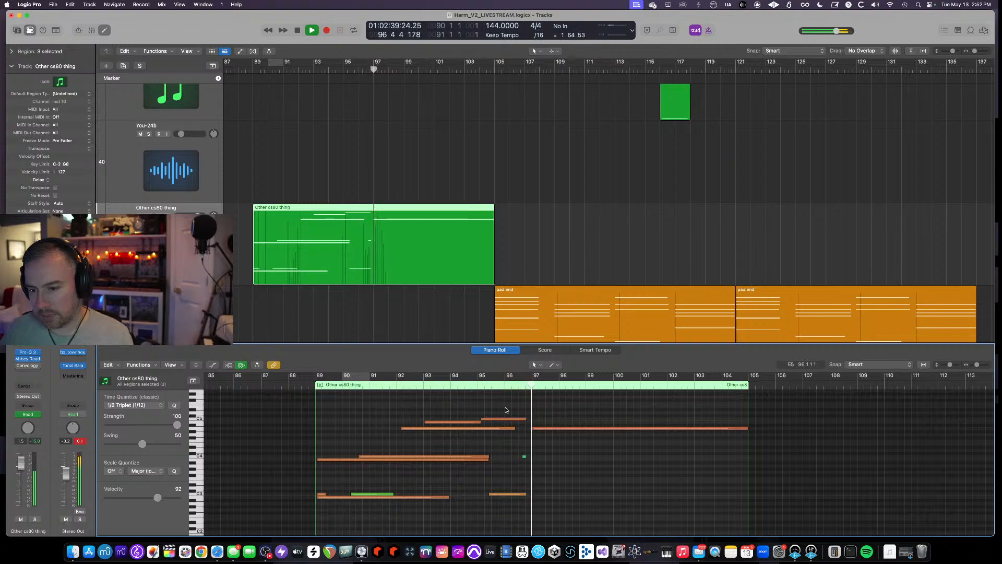
click(105, 30)
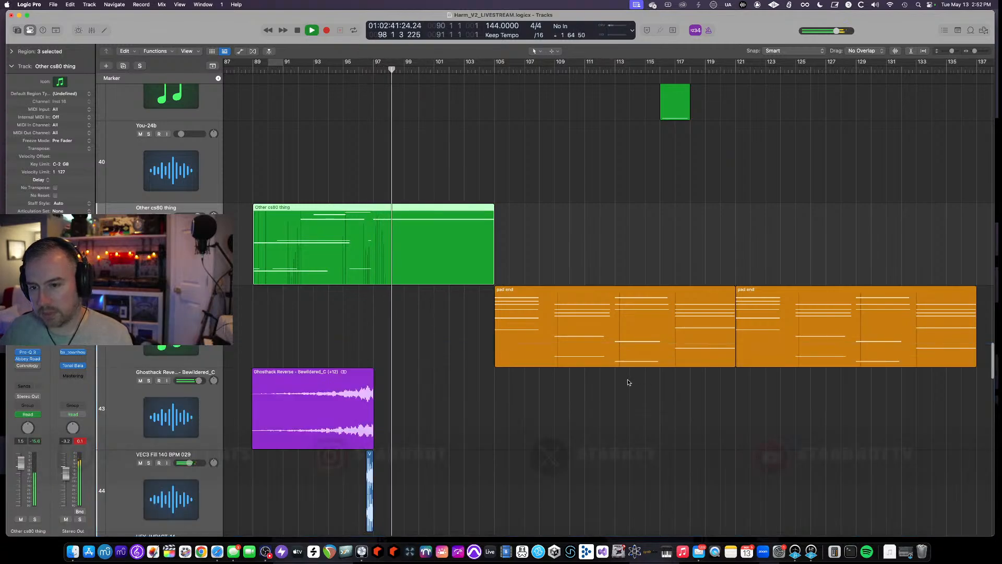
- Play the arrangement, jump ahead to around bar 107, and stop playback
scroll(628, 379, down, 6)
scroll(616, 376, up, 1)
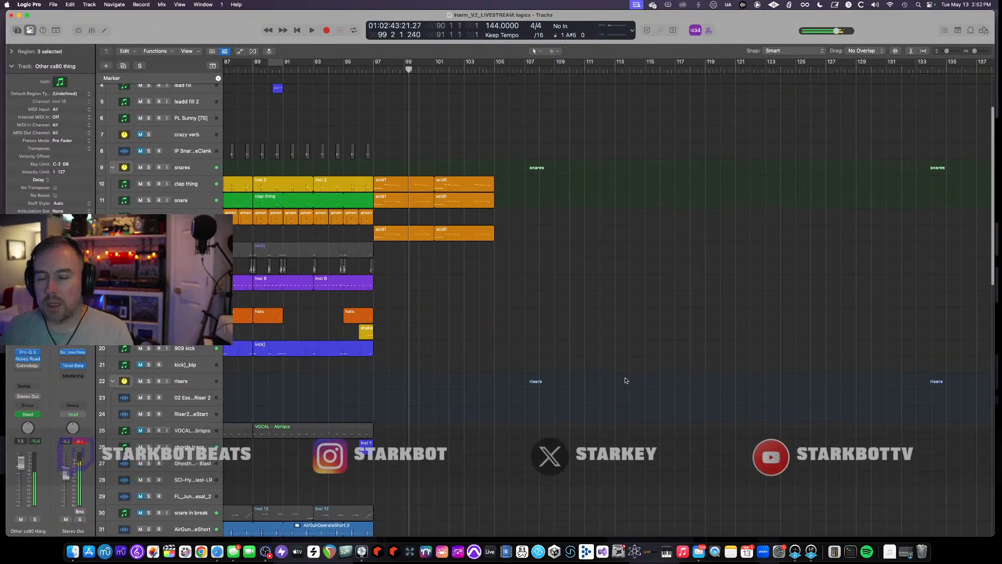
key(space)
click(493, 71)
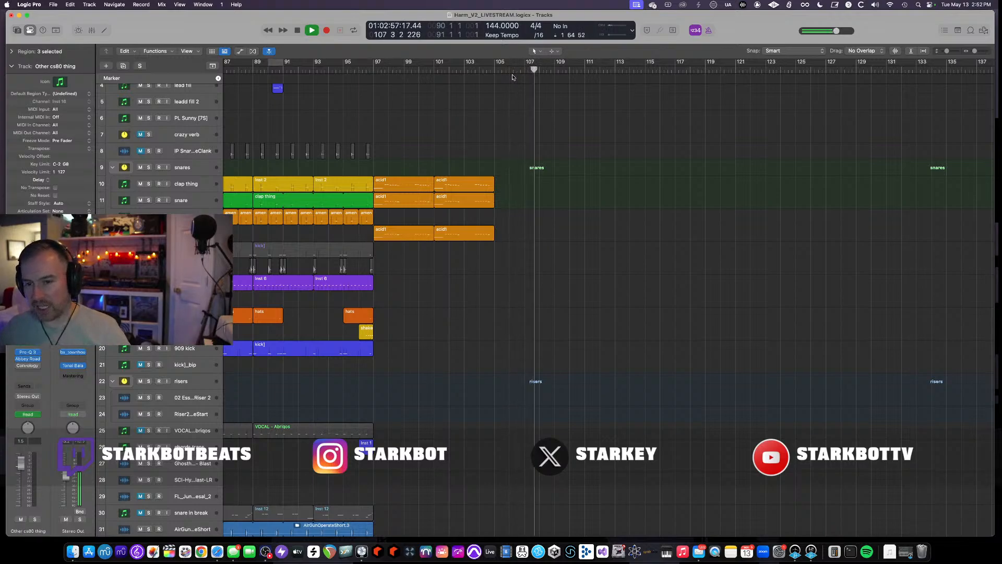
key(space)
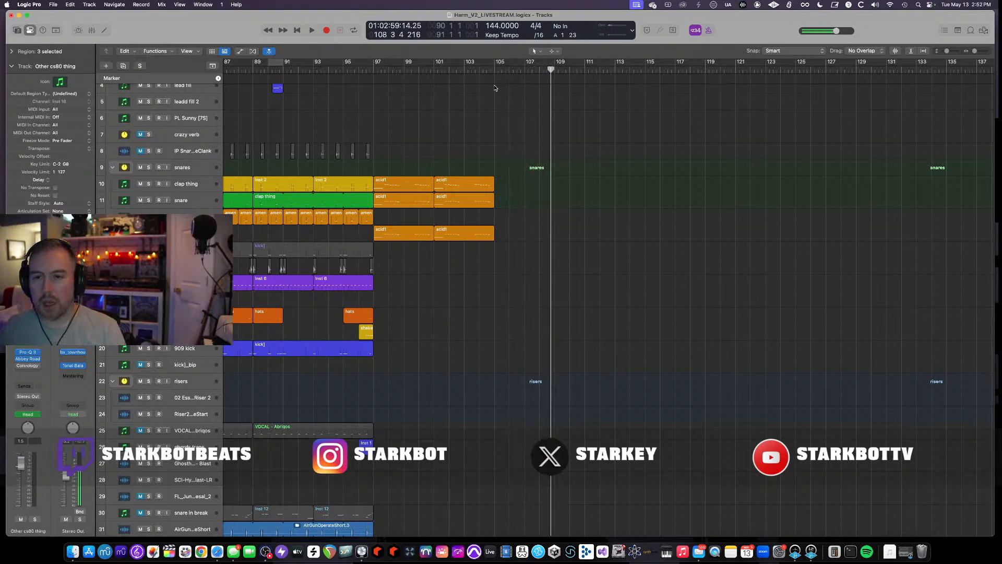
- Deselect the regions and adjust the vertical zoom to overview all tracks
click(490, 283)
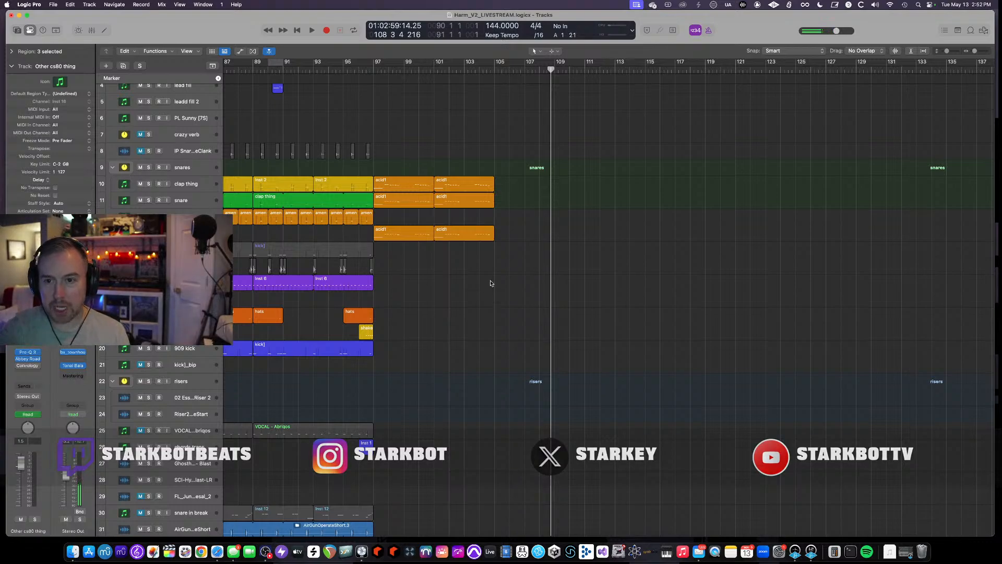
click(497, 77)
key(super+Up)
key(super+Down)
key(super+Down)
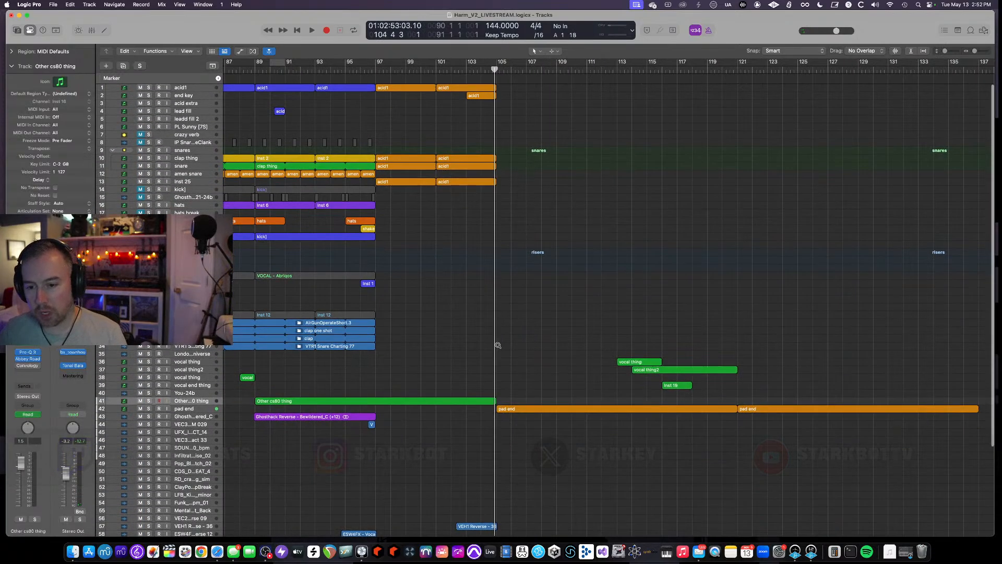
key(super+Down)
key(super+Down)
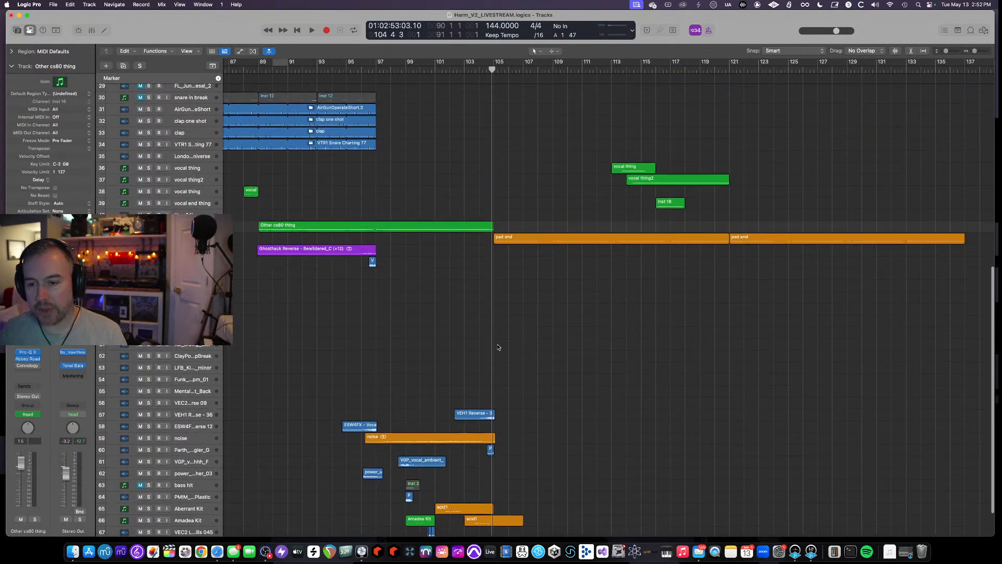
key(super+Up)
key(super+Up)
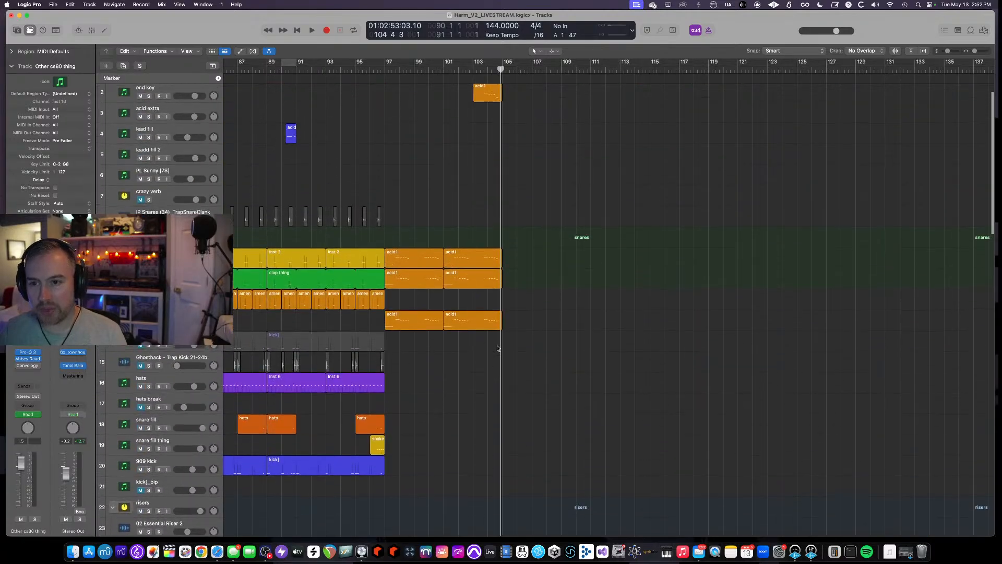
- Play the arrangement from bar 96 while zooming in on the upper tracks
click(372, 70)
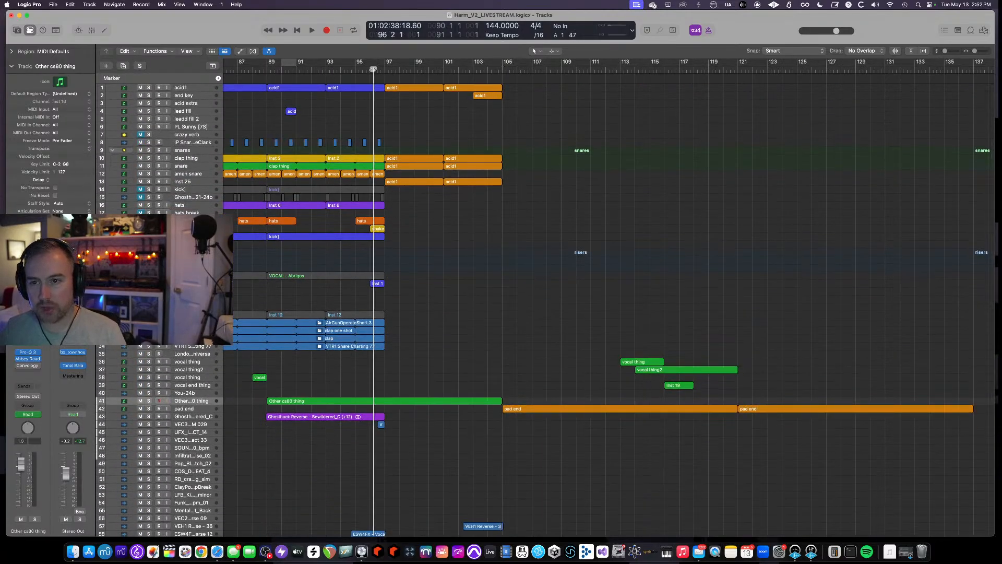
key(space)
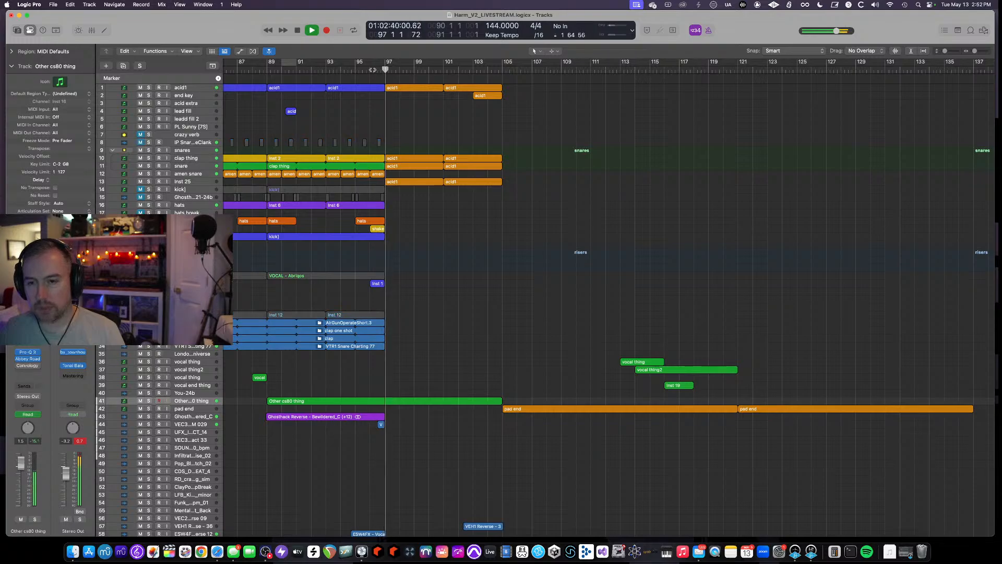
key(super+Down)
scroll(416, 227, up, 8)
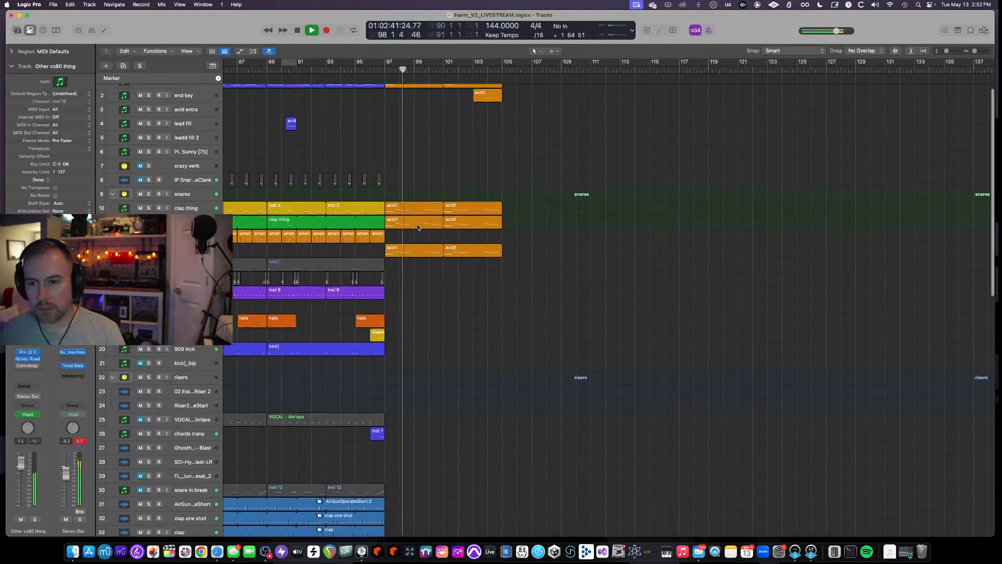
scroll(417, 227, up, 4)
scroll(418, 227, up, 3)
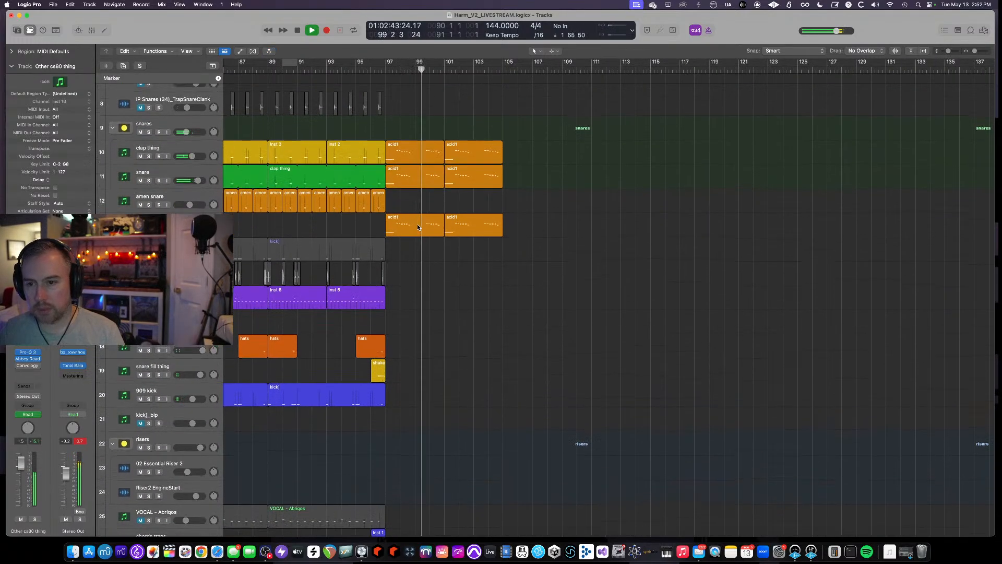
scroll(418, 227, up, 5)
scroll(418, 227, up, 3)
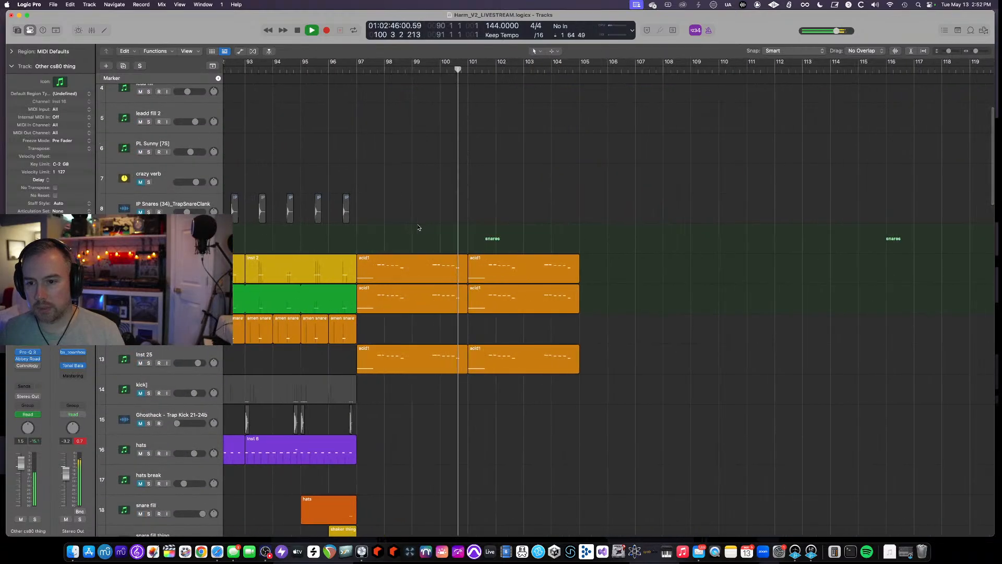
- Listen through the drum and snare tracks, then stop playback
scroll(418, 227, down, 4)
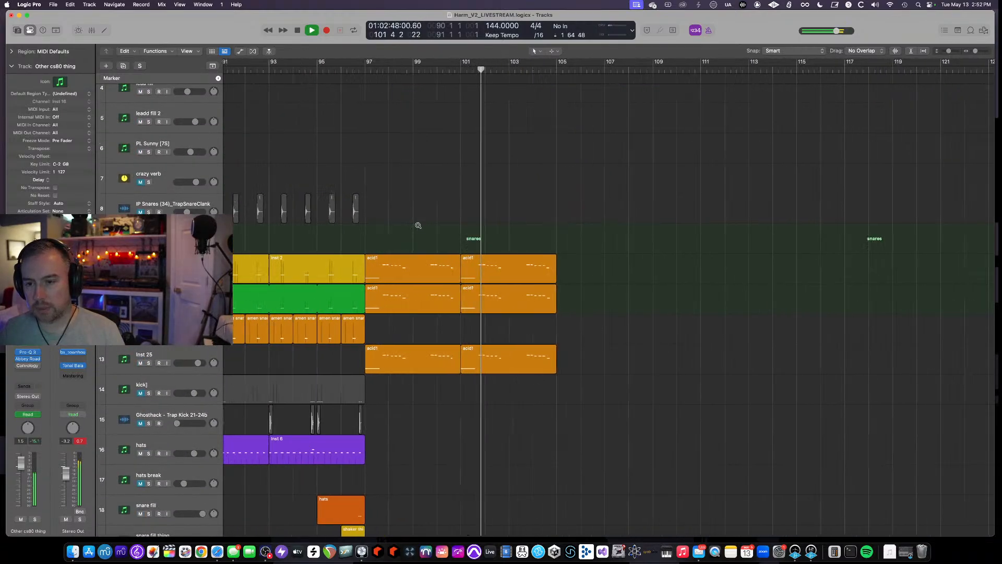
scroll(419, 227, up, 4)
scroll(418, 228, down, 1)
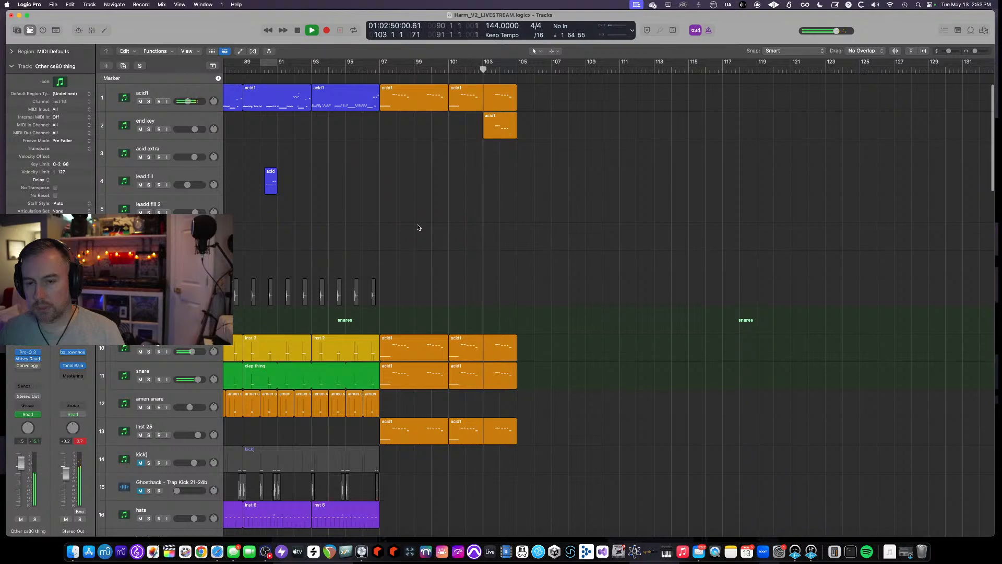
scroll(419, 227, down, 5)
scroll(418, 228, up, 6)
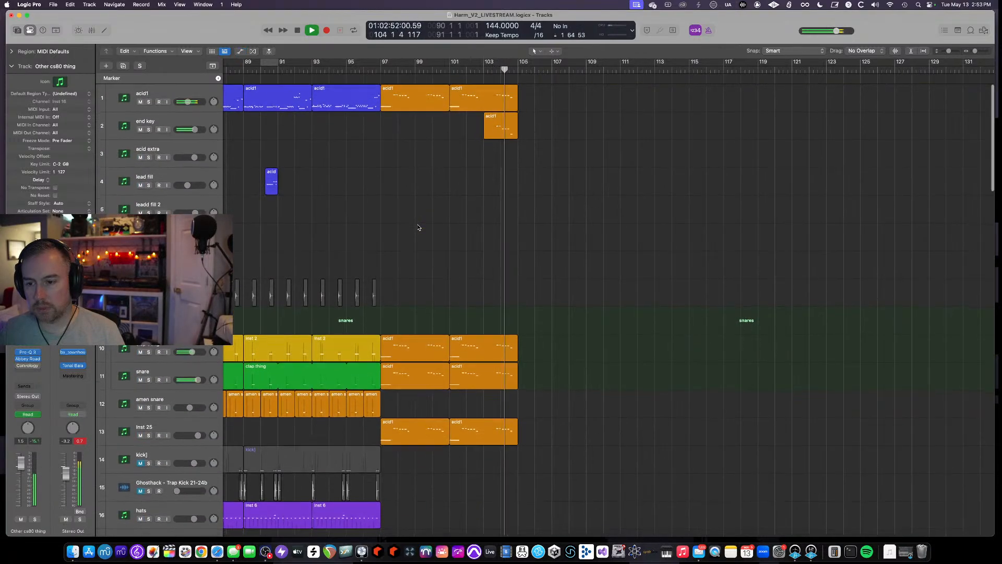
scroll(418, 227, down, 1)
scroll(418, 227, down, 1)
scroll(419, 227, down, 15)
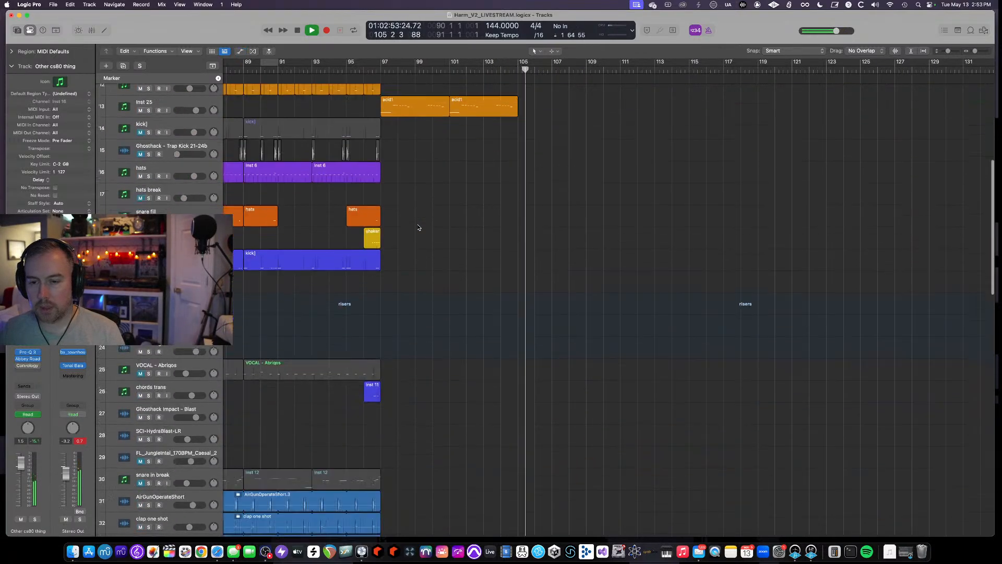
key(space)
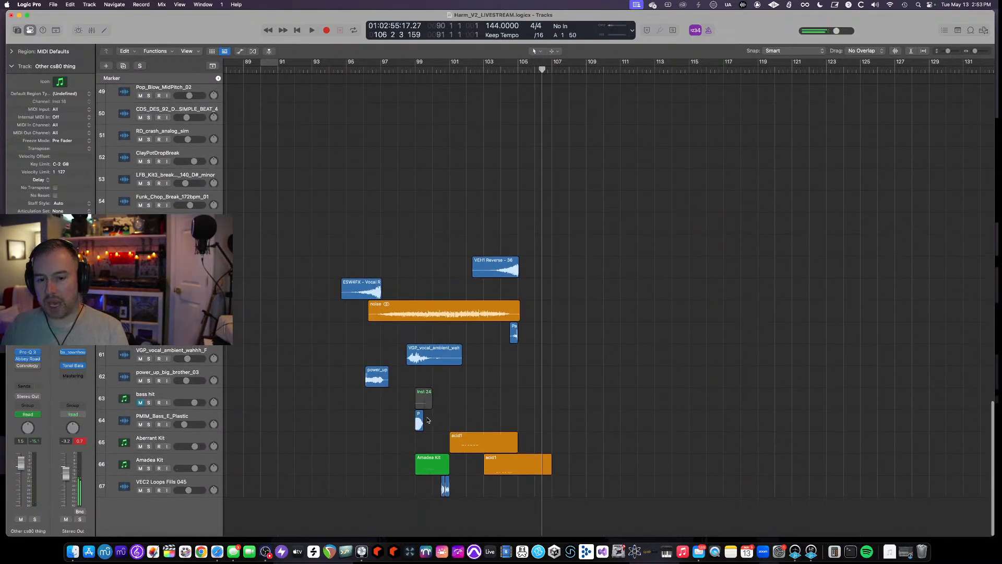
- Start playback again from bar 93
scroll(434, 414, up, 4)
scroll(434, 414, down, 1)
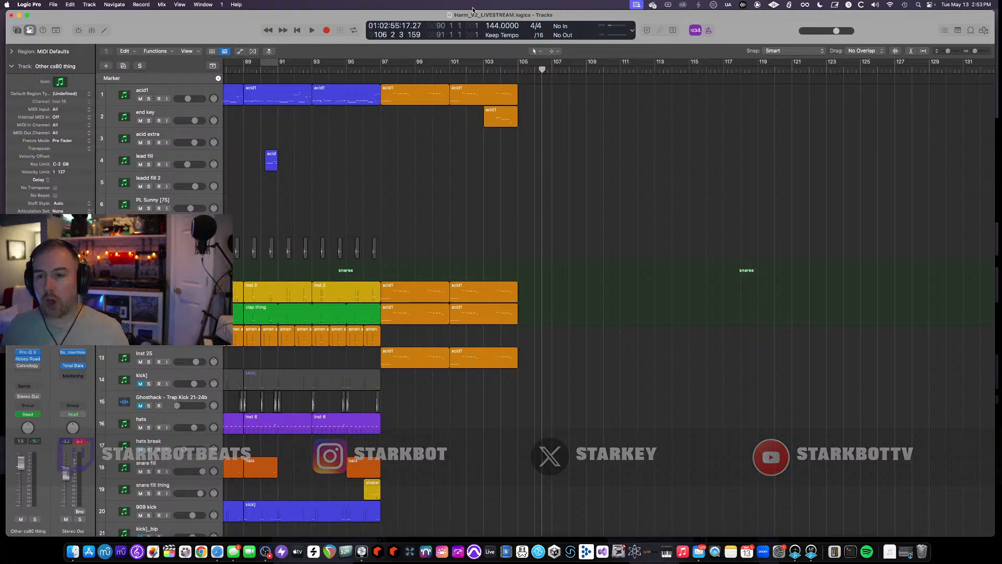
click(311, 70)
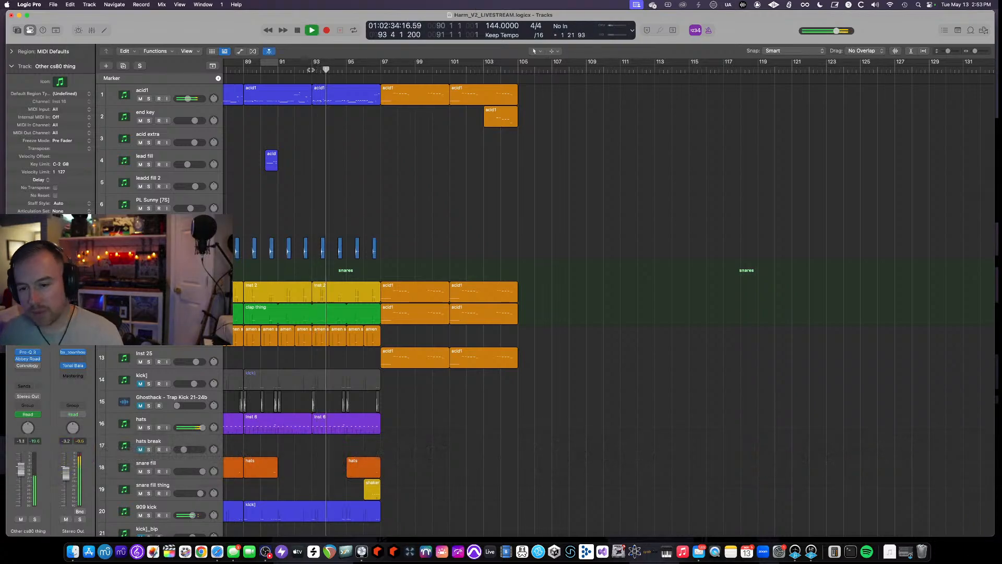
key(space)
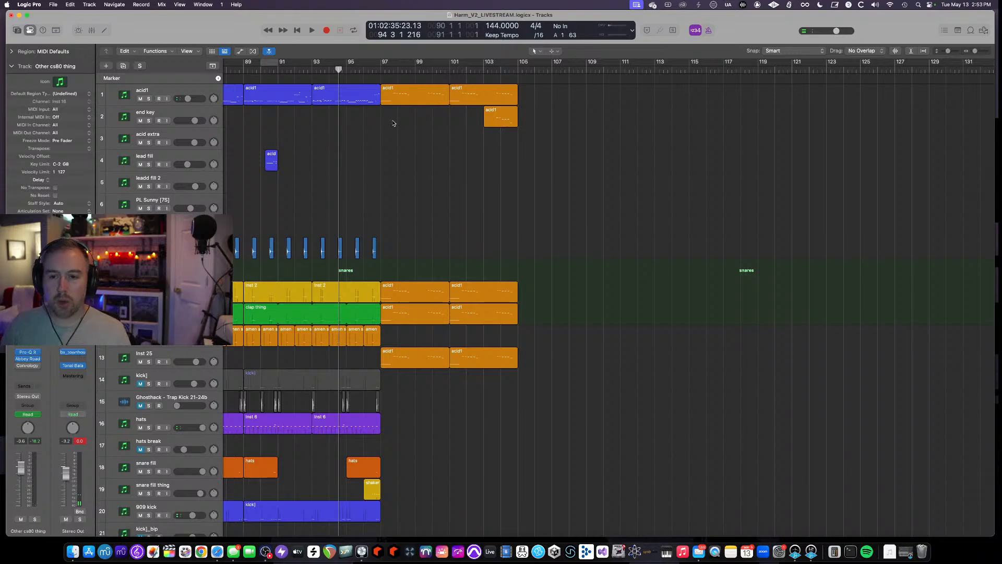
- Examine the full track list by zooming and scrolling through the arrangement
scroll(393, 123, down, 5)
scroll(401, 133, up, 4)
key(super+Up)
key(super+Up)
key(super+Up)
scroll(415, 147, down, 2)
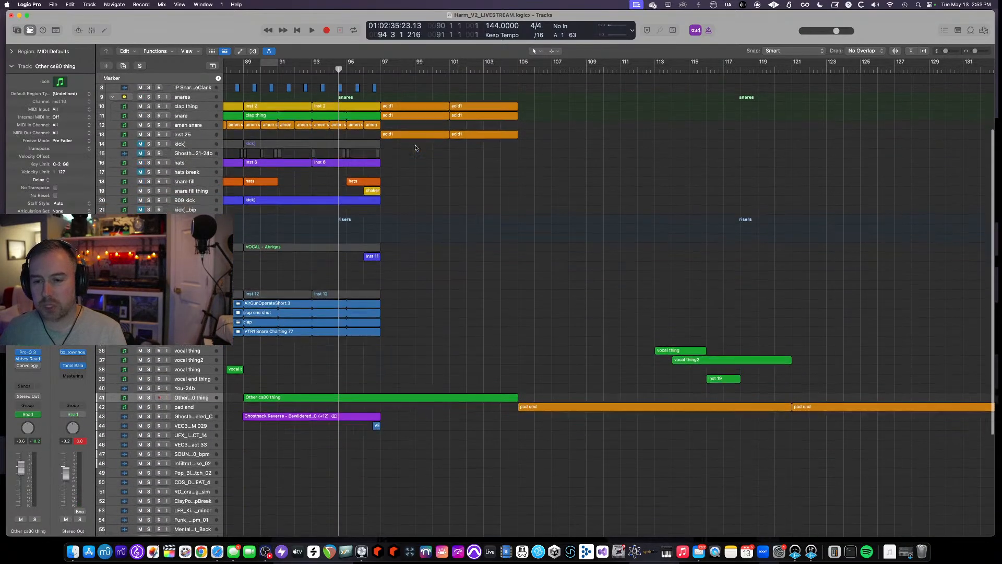
key(super+Down)
scroll(415, 148, down, 8)
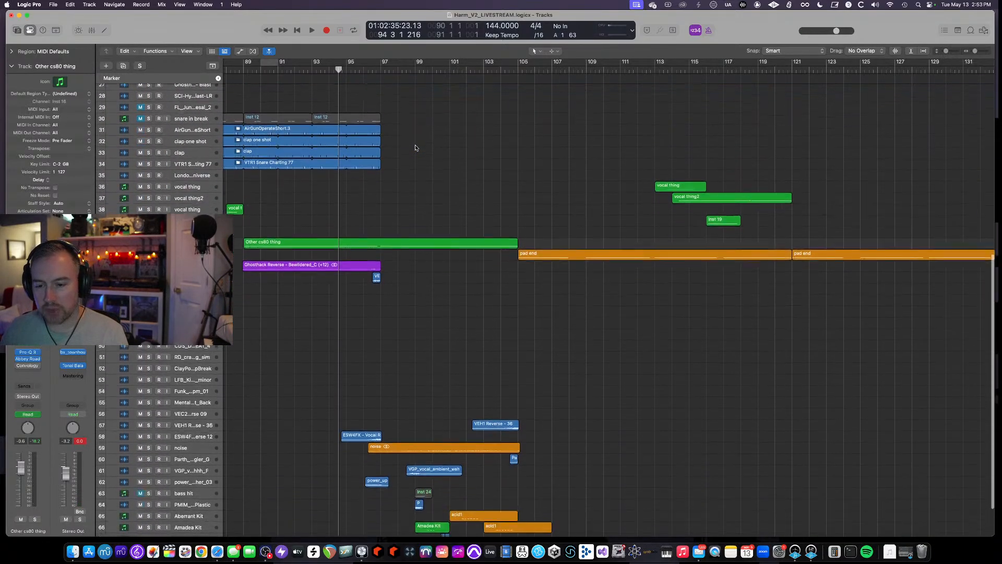
scroll(416, 148, down, 3)
scroll(416, 148, up, 5)
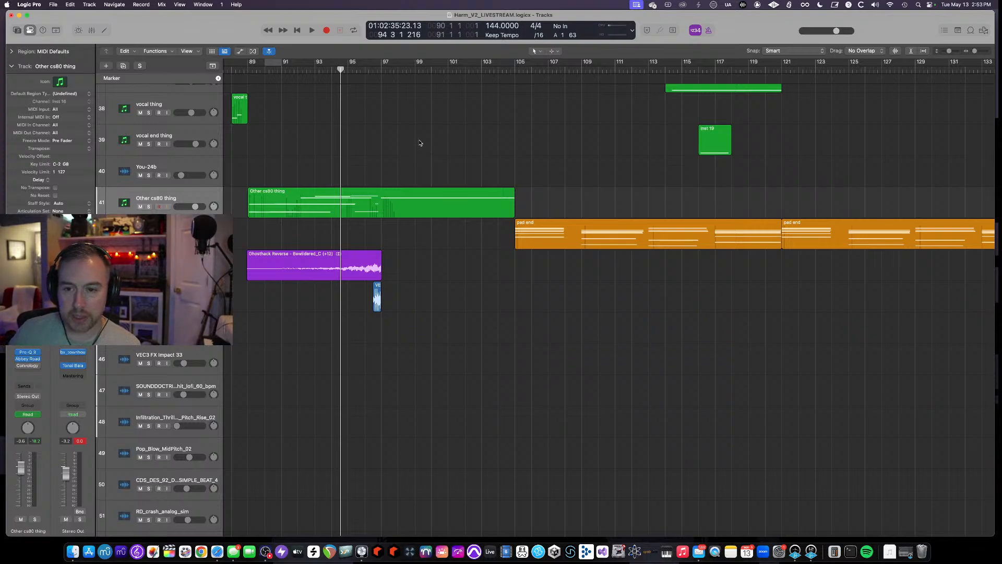
scroll(420, 143, down, 8)
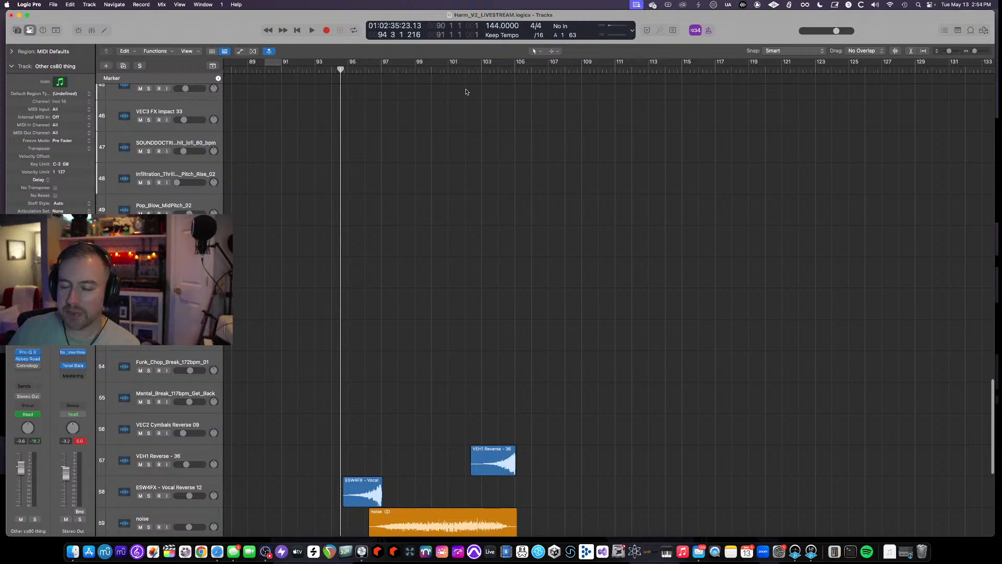
- Scroll through the lower tracks and the arrangement between bars 89 and 125 to review region placement
scroll(466, 92, down, 4)
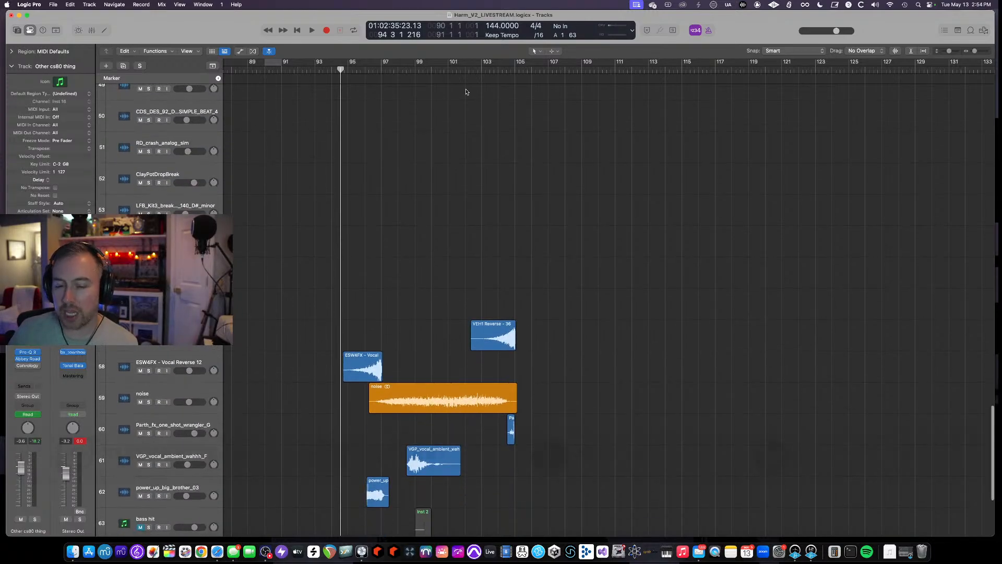
scroll(335, 210, left, 14)
scroll(342, 206, up, 9)
scroll(343, 206, left, 2)
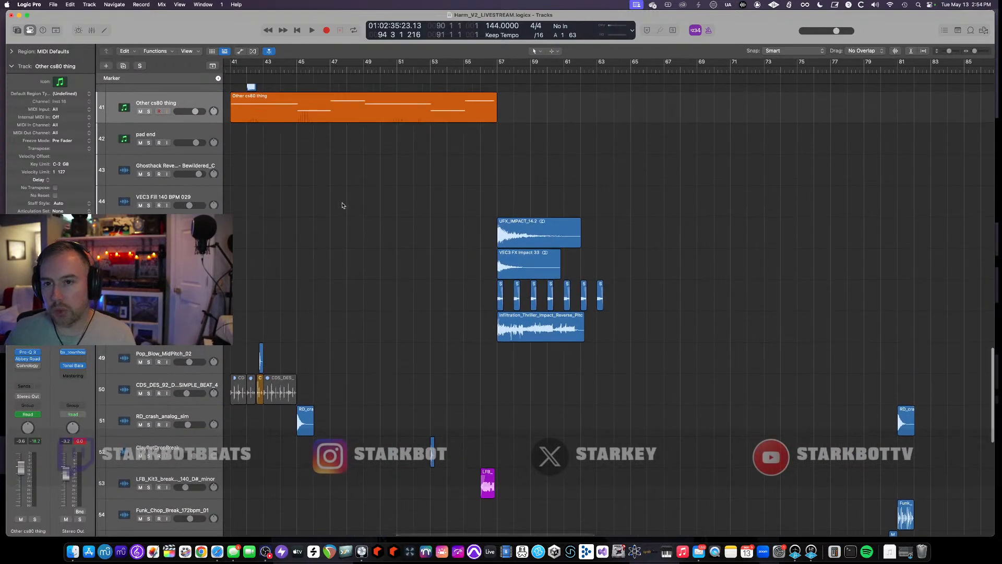
scroll(343, 206, down, 4)
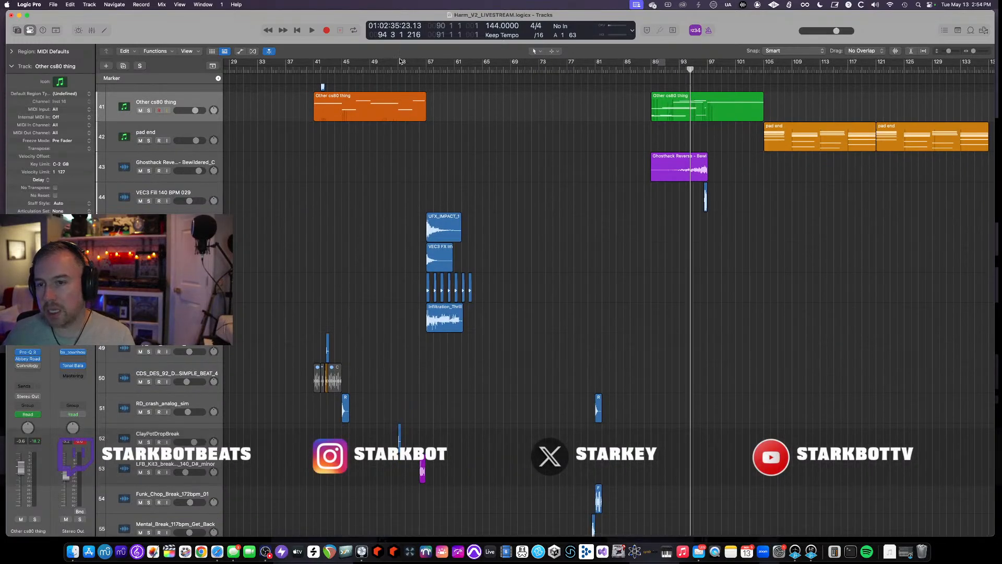
scroll(450, 114, right, 5)
scroll(449, 115, right, 13)
scroll(520, 159, down, 5)
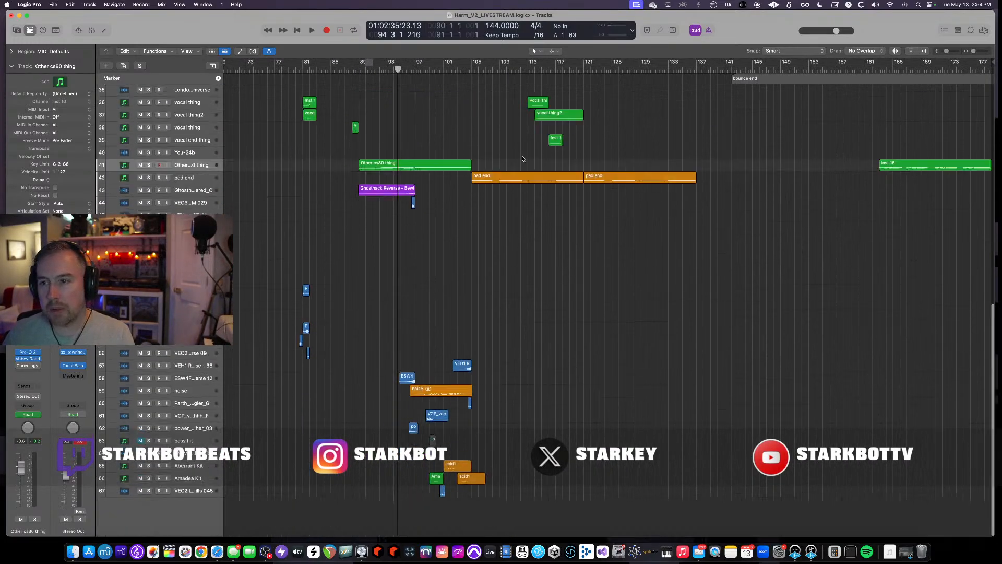
scroll(521, 159, up, 10)
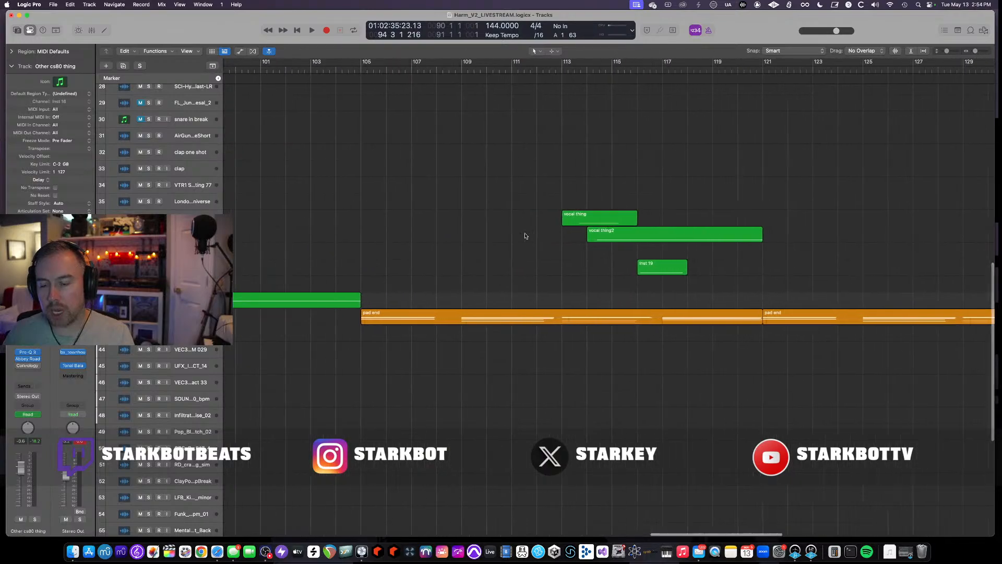
scroll(548, 323, left, 2)
scroll(555, 362, up, 10)
scroll(555, 362, left, 2)
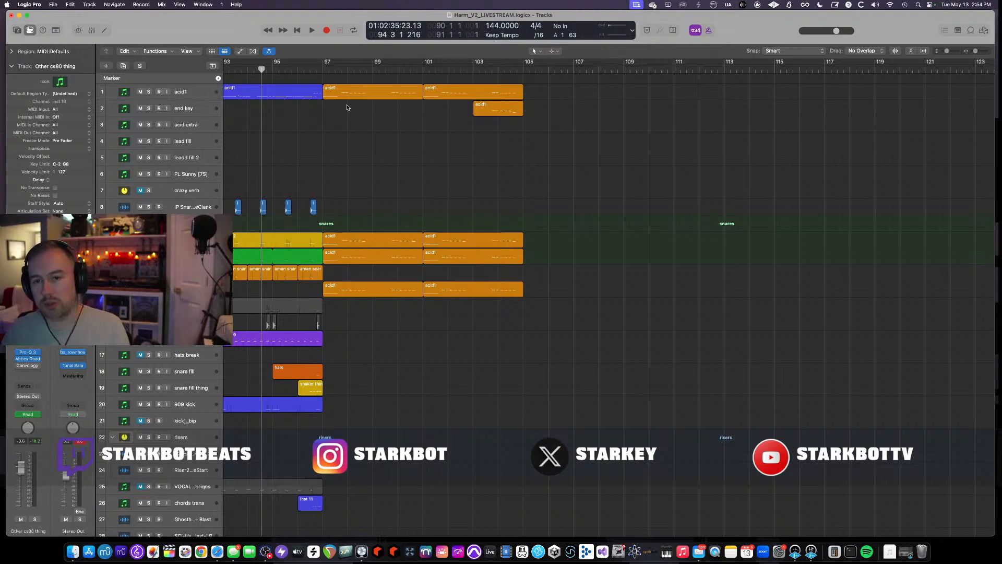
- Play from bar 97 while soloing the Inst 25 acid track, then nudge its two acid1 regions slightly earlier
click(322, 69)
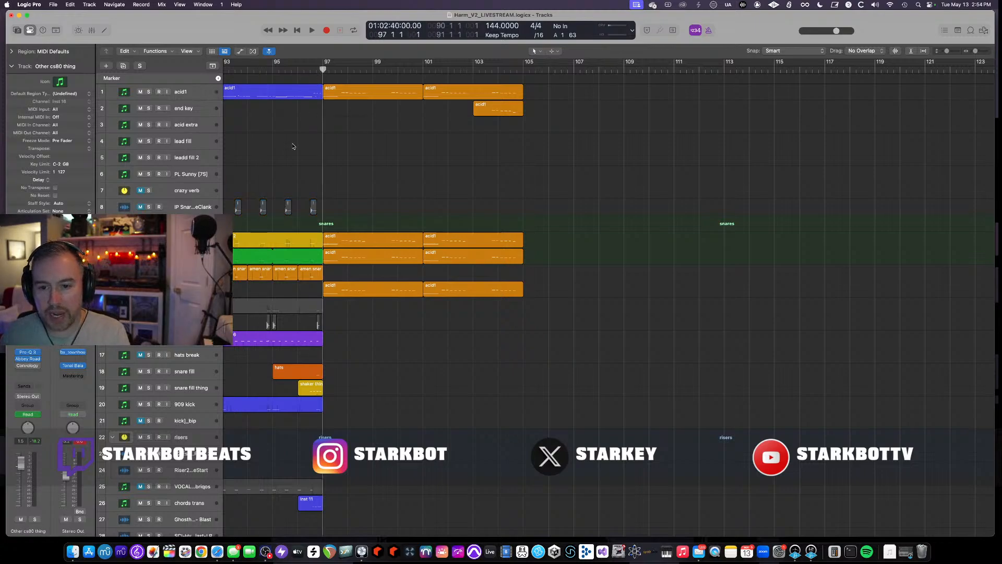
key(space)
click(193, 289)
key(s)
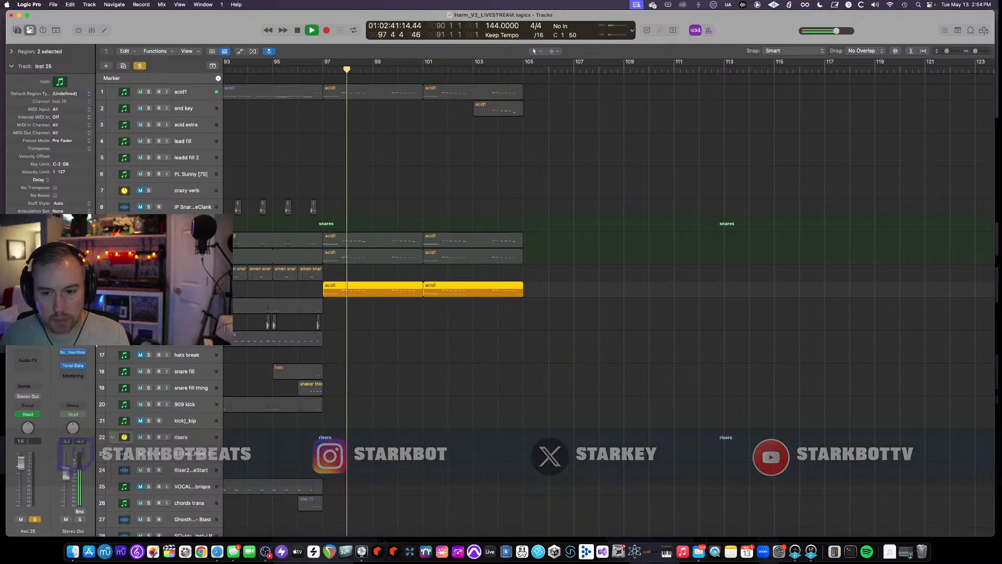
key(s)
key(space)
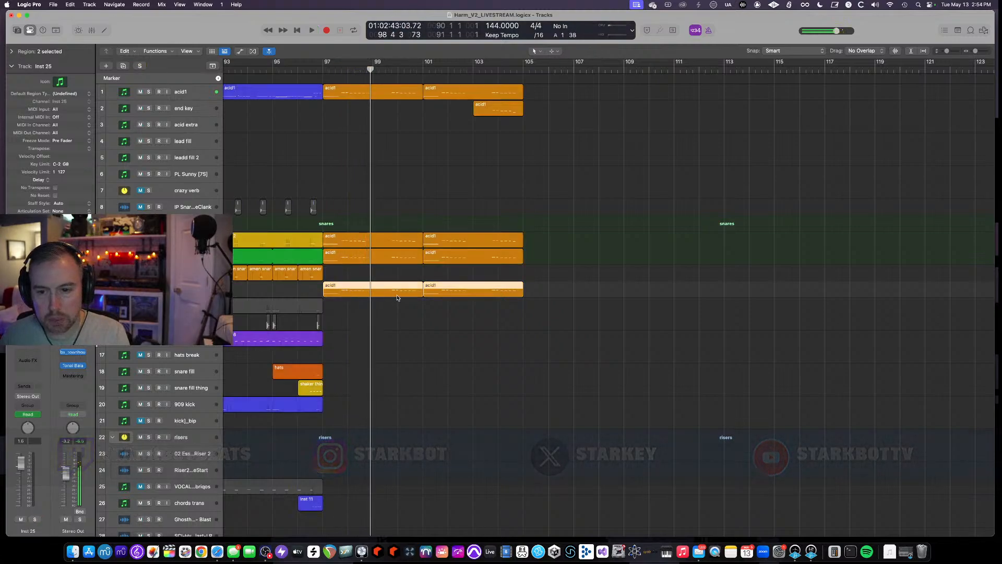
drag(421, 298, 419, 297)
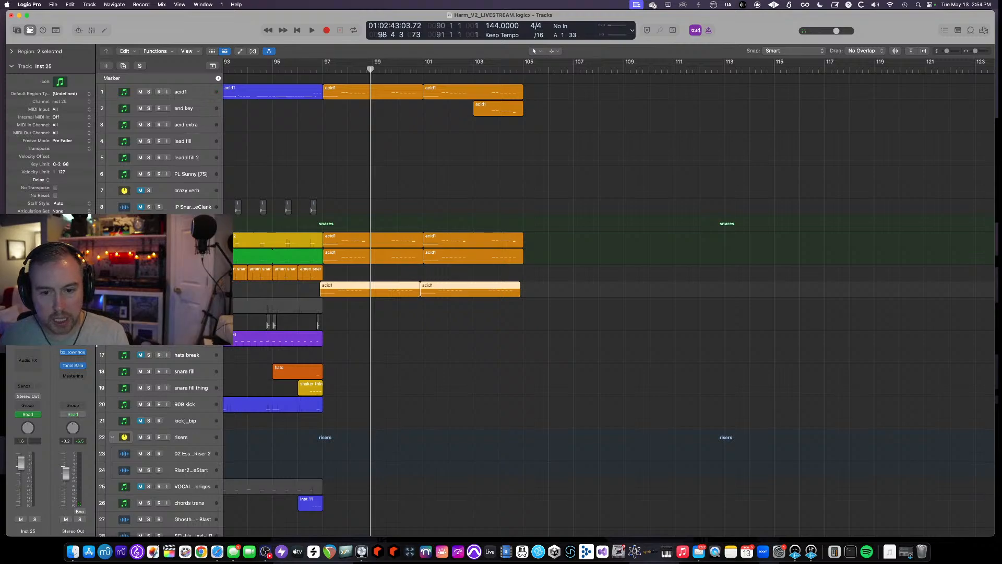
- Set a cycle from bar 97 to 105 and audition the snares group and acid1 track soloed
click(188, 240)
click(149, 223)
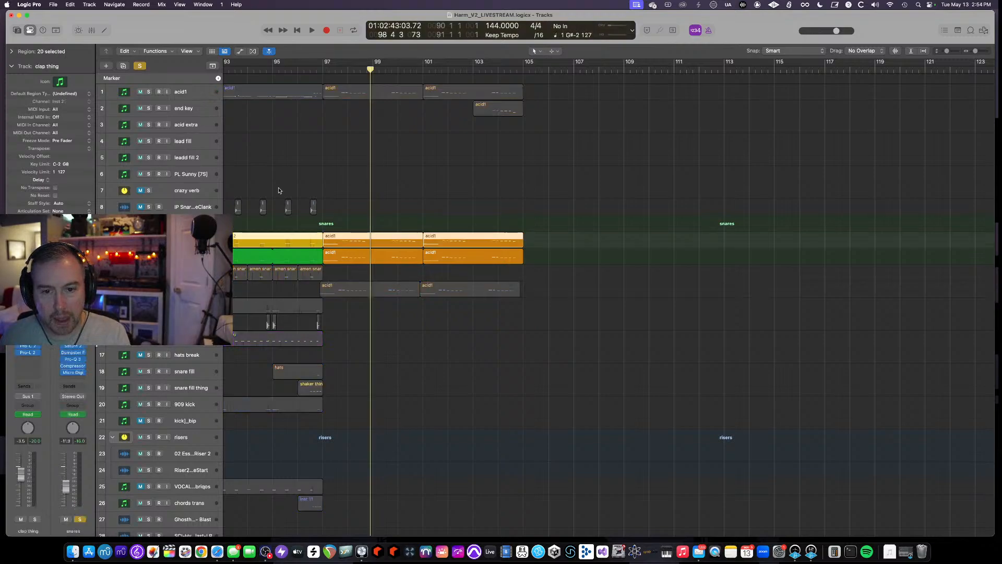
key(space)
drag(324, 66, 514, 82)
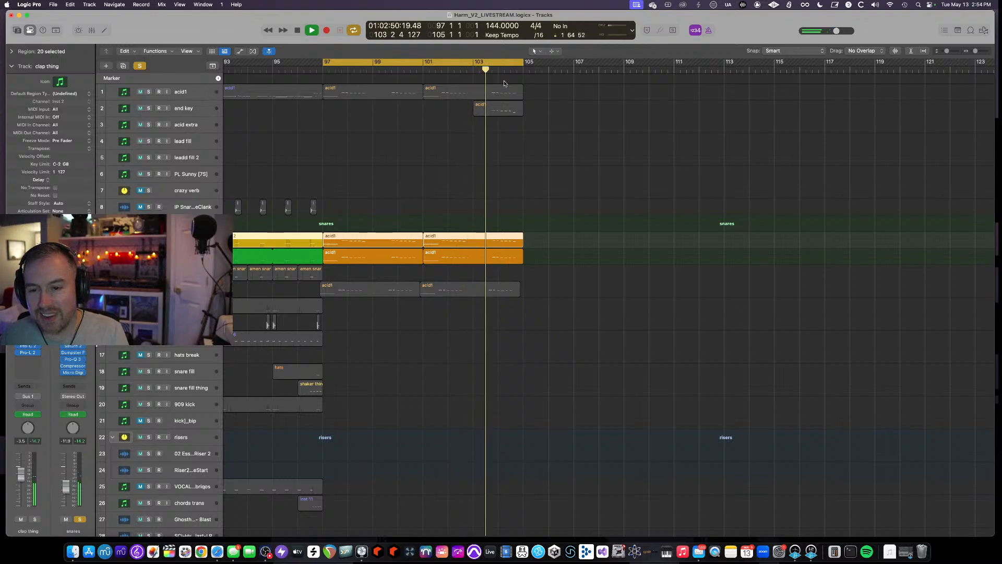
click(148, 92)
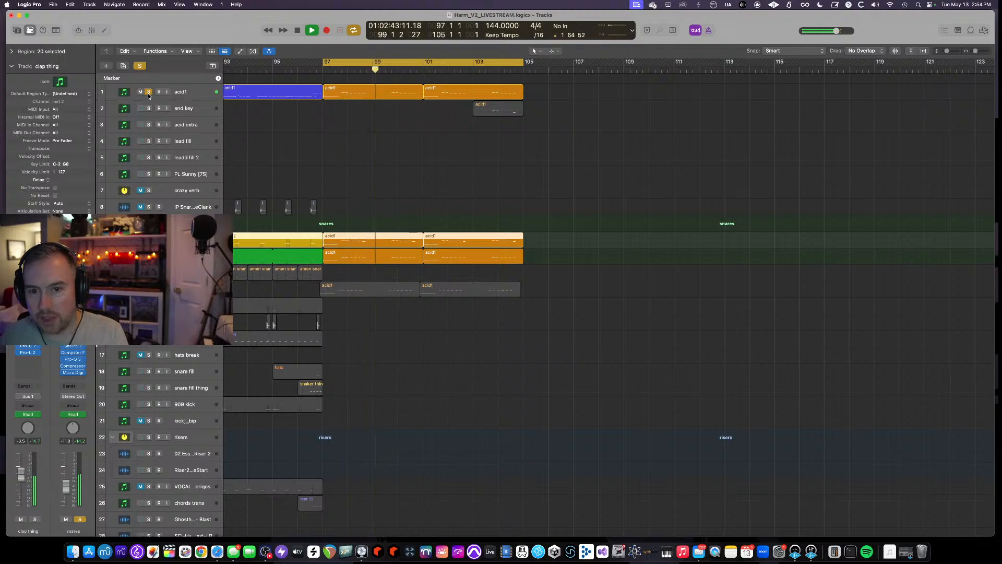
key(space)
click(149, 92)
- Solo and audition the noise track, then the VGP vocal ambient track, during playback
scroll(418, 252, down, 10)
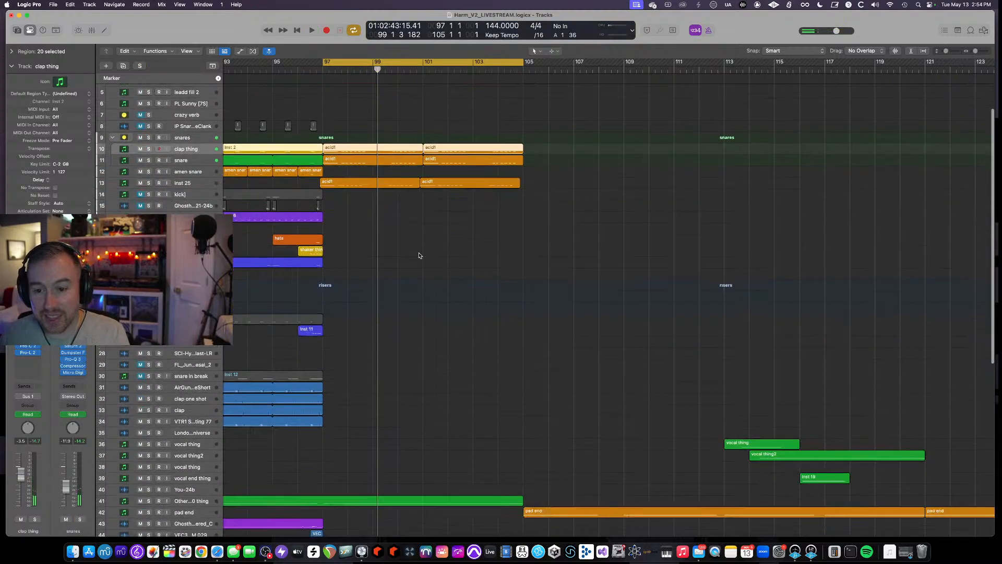
scroll(261, 417, down, 10)
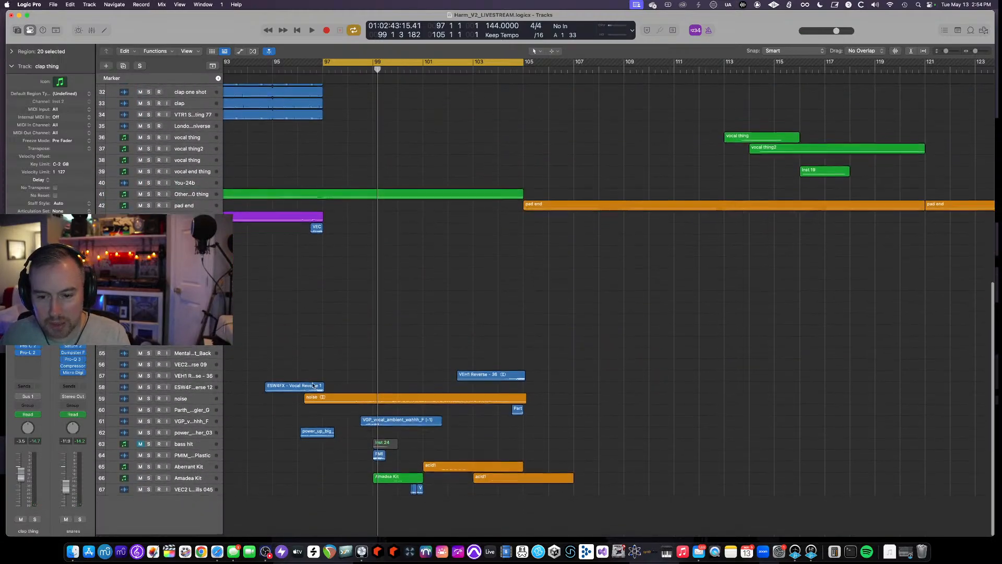
click(149, 443)
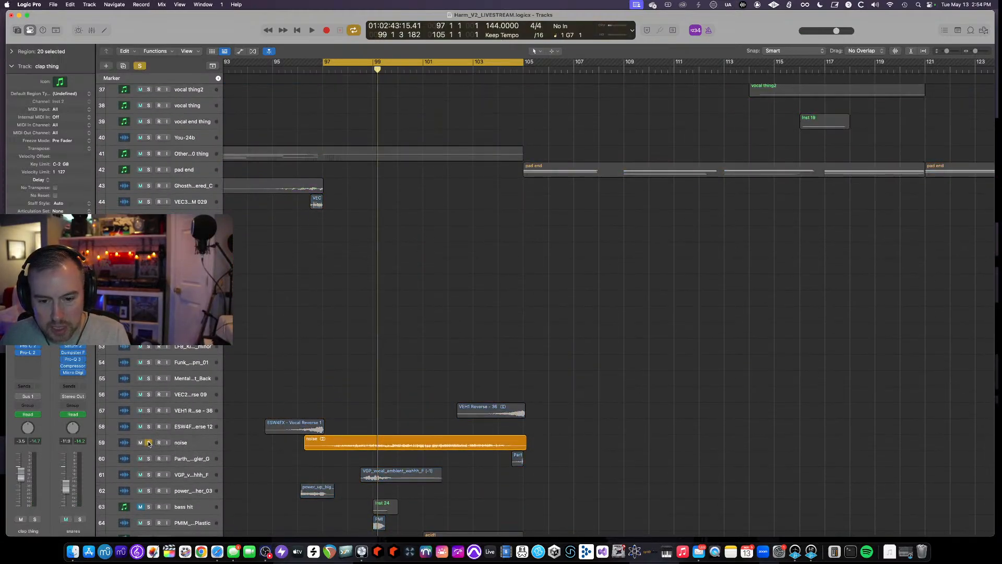
key(space)
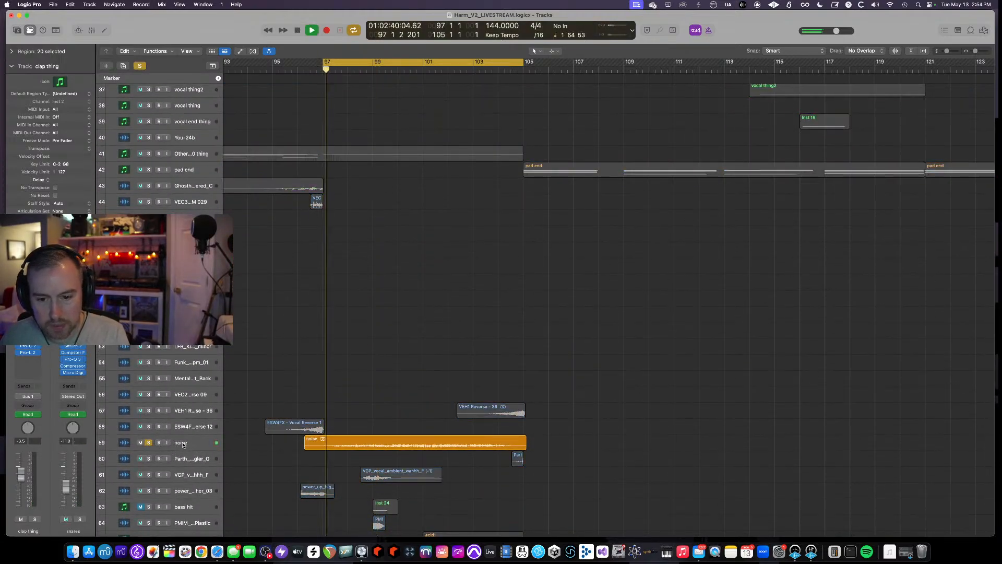
click(149, 443)
scroll(154, 433, down, 3)
click(148, 423)
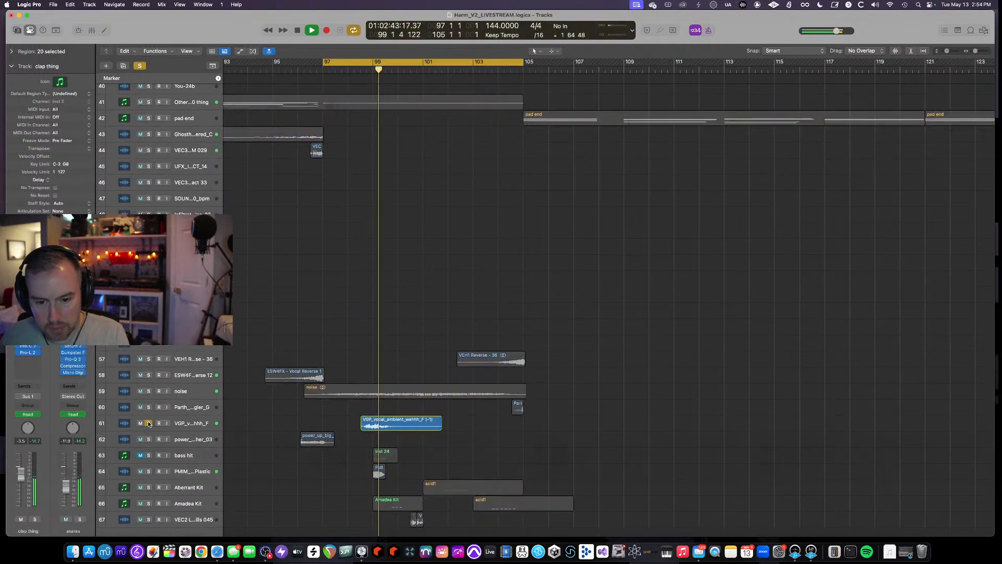
click(149, 422)
- Turn off the cycle and replay from bar 99 around the bass hit region
scroll(380, 446, down, 1)
scroll(379, 446, down, 1)
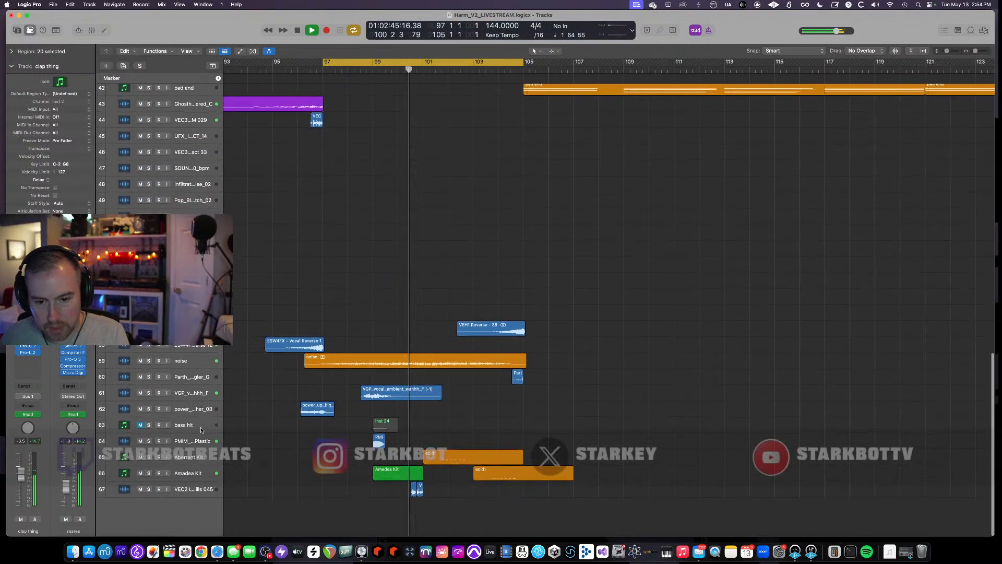
click(385, 425)
key(space)
key(c)
click(371, 70)
key(space)
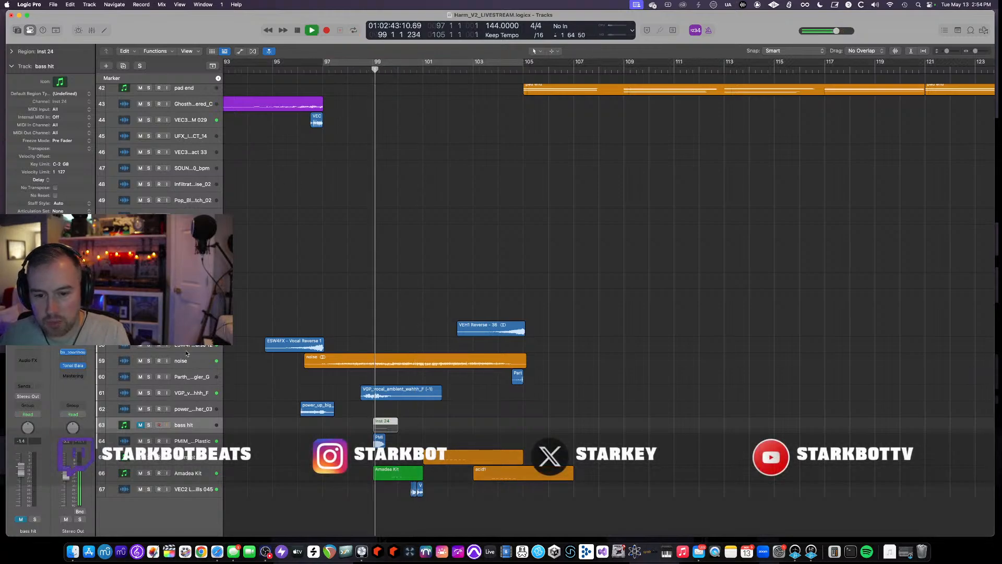
- Solo the PMM Bass E Plastic track and replay it from bar 99
click(196, 436)
key(s)
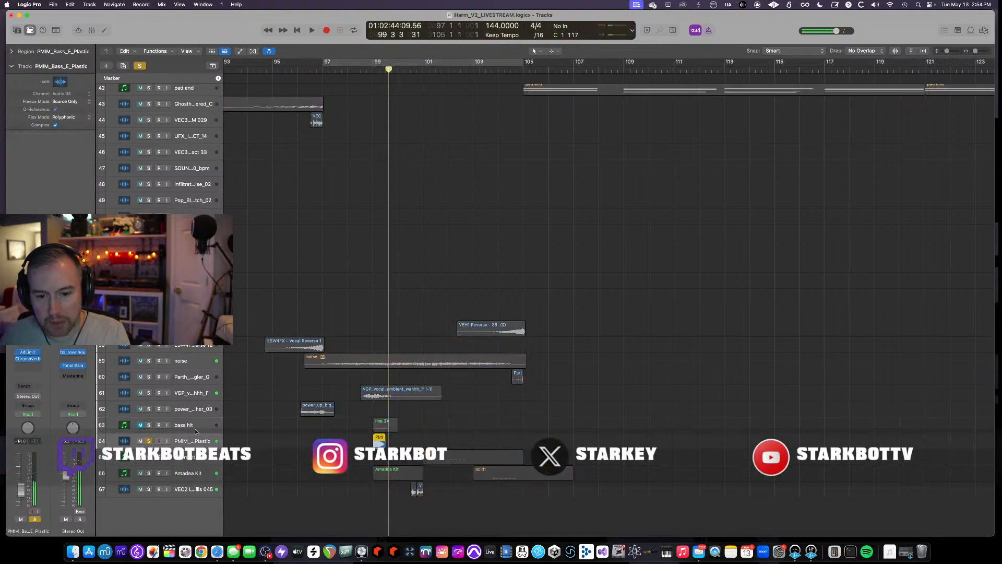
click(373, 70)
key(space)
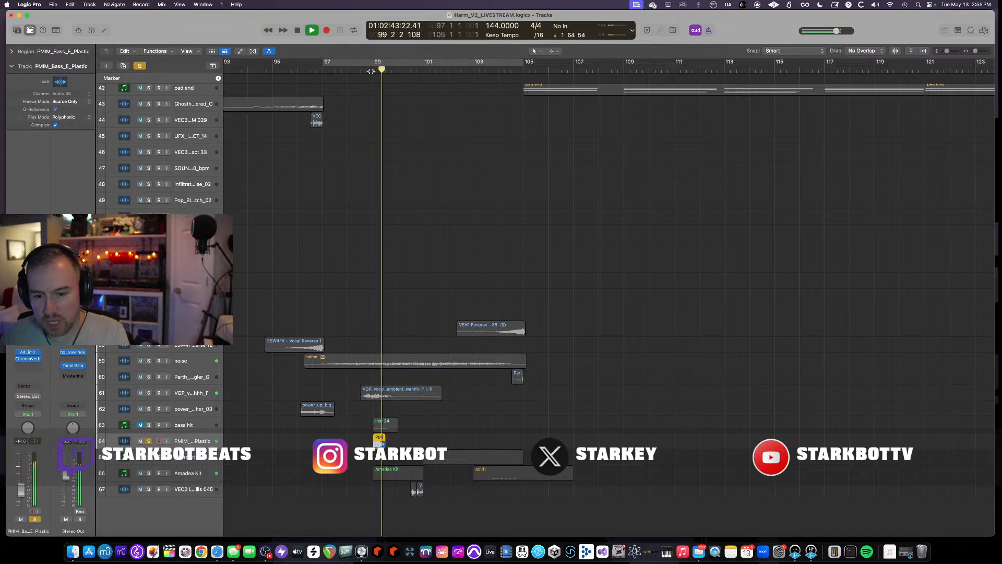
key(space)
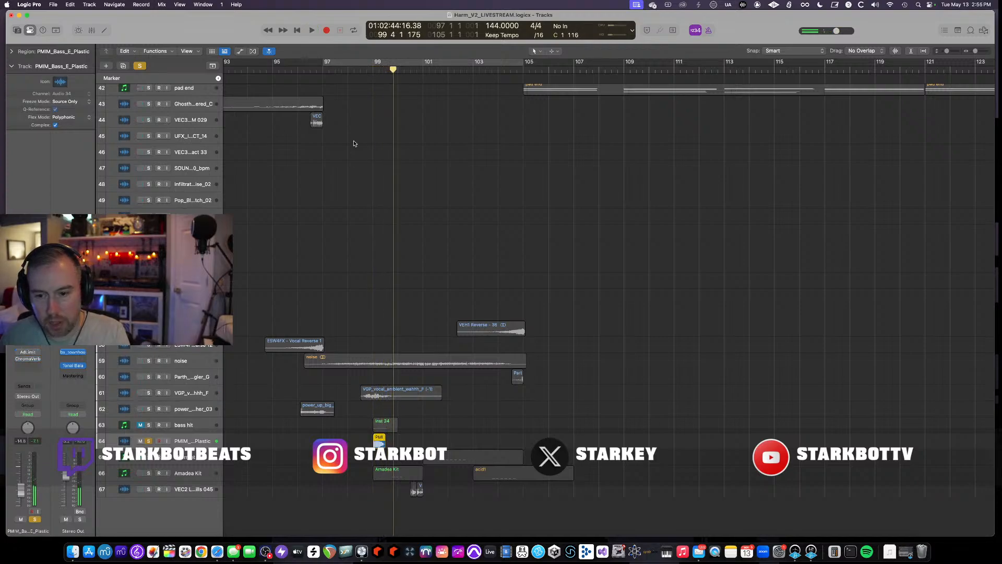
click(373, 69)
key(space)
- Set a cycle range from bar 99 to 101 and loop the soloed bass
drag(374, 61, 398, 62)
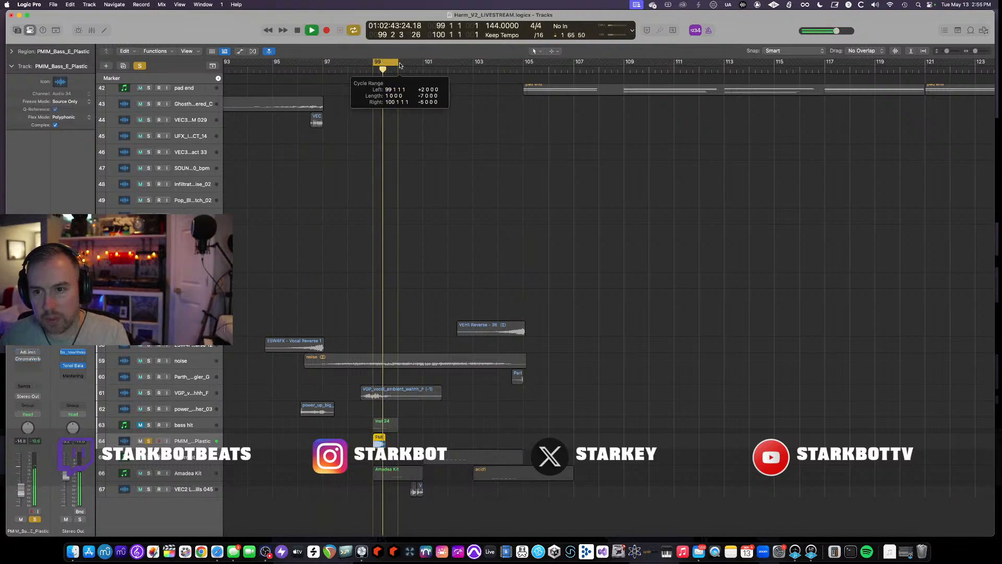
key(space)
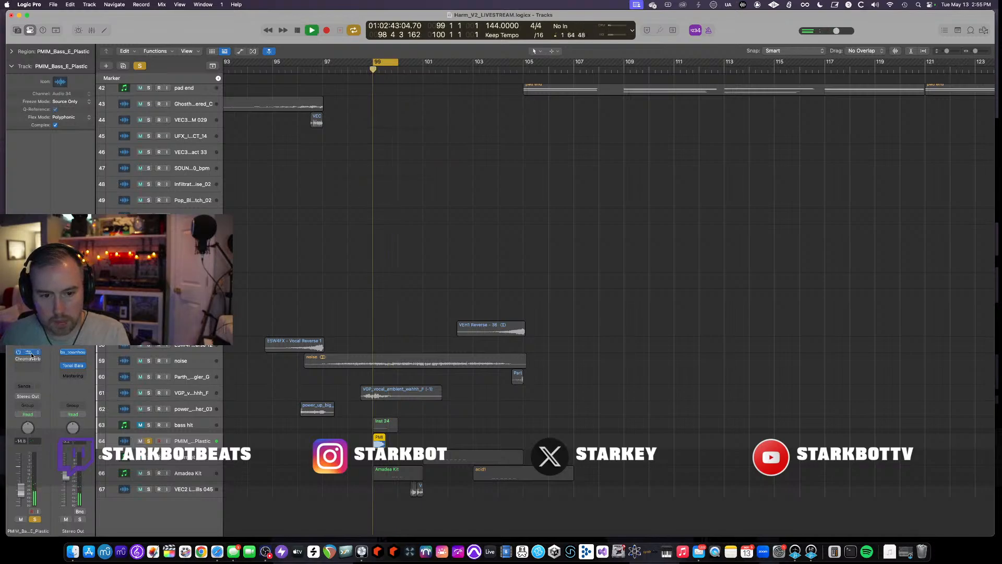
key(space)
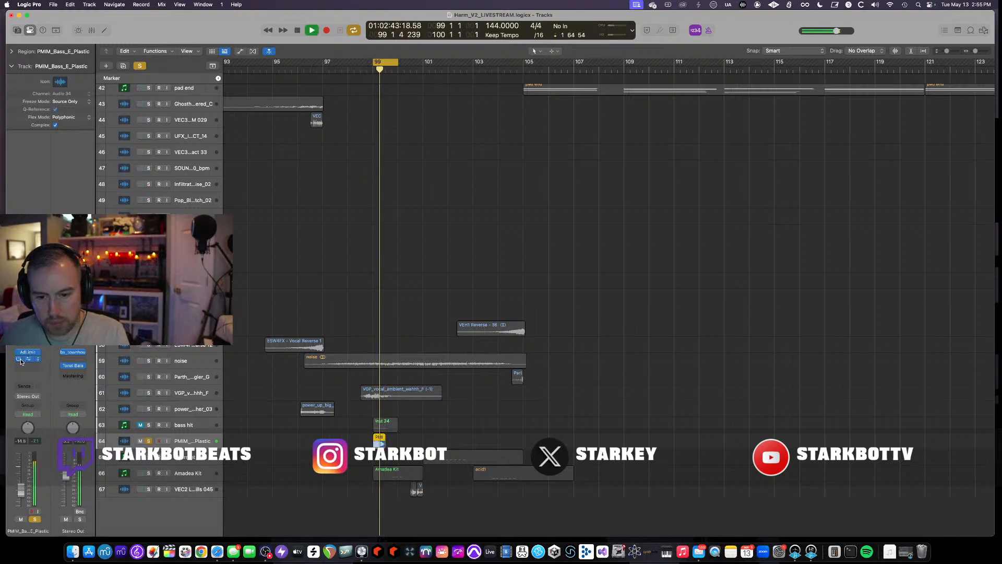
key(space)
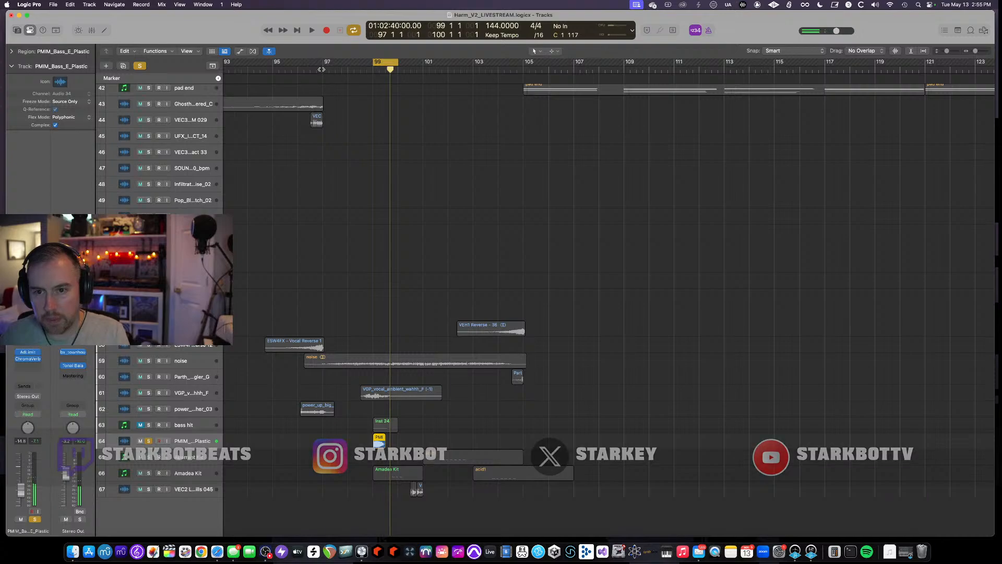
click(323, 69)
click(388, 62)
- Unsolo the PMM bass, solo the Amadea Kit track, and play from bar 99
scroll(327, 365, down, 4)
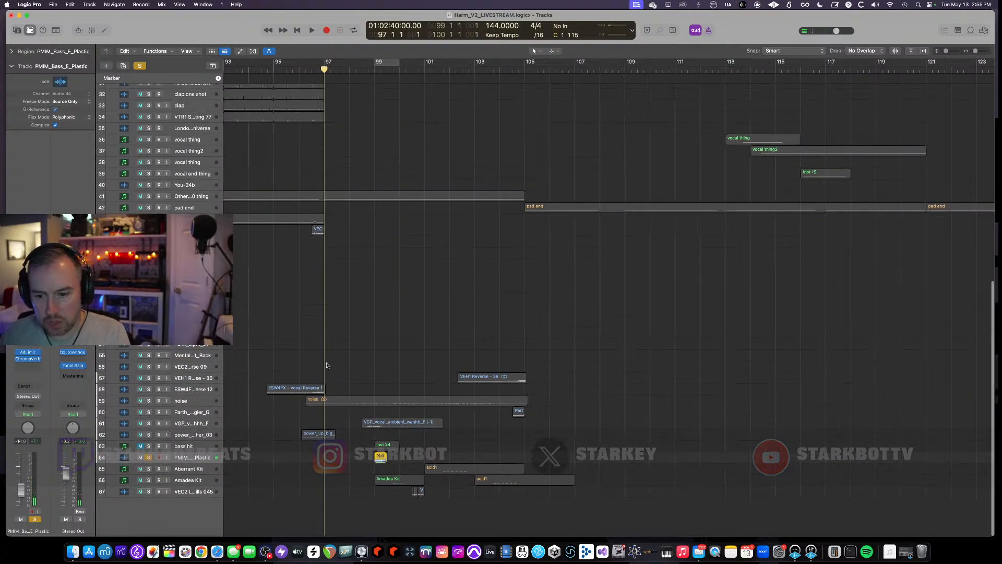
click(150, 458)
scroll(157, 472, up, 3)
click(161, 482)
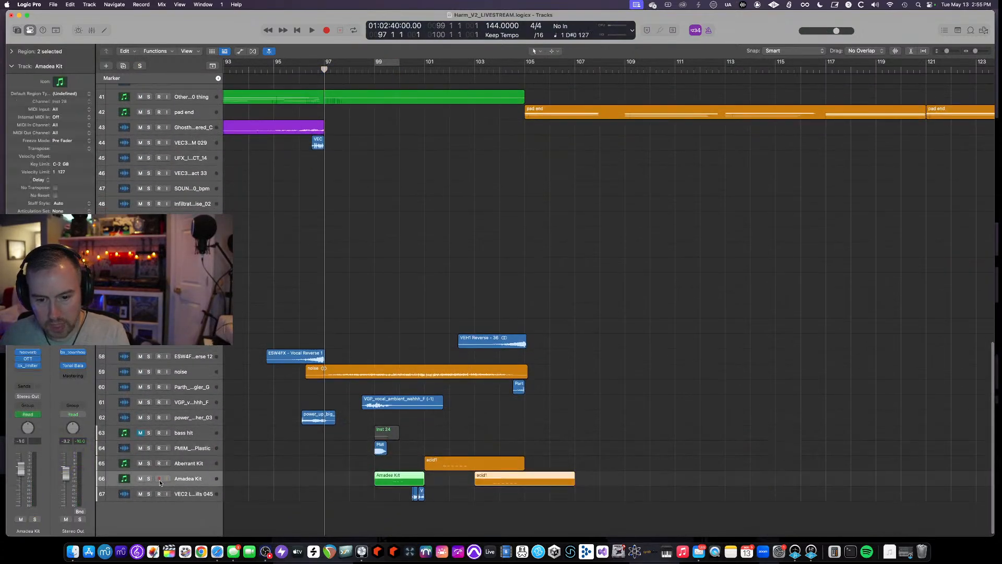
key(s)
click(393, 70)
key(space)
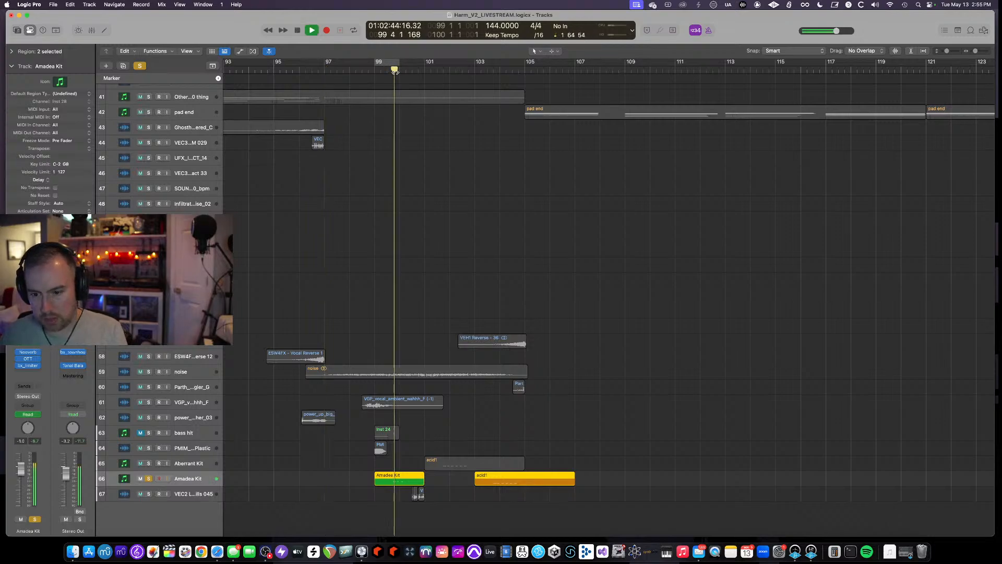
- Open the Amadea Kit's Battery 4 instrument window during playback
click(376, 72)
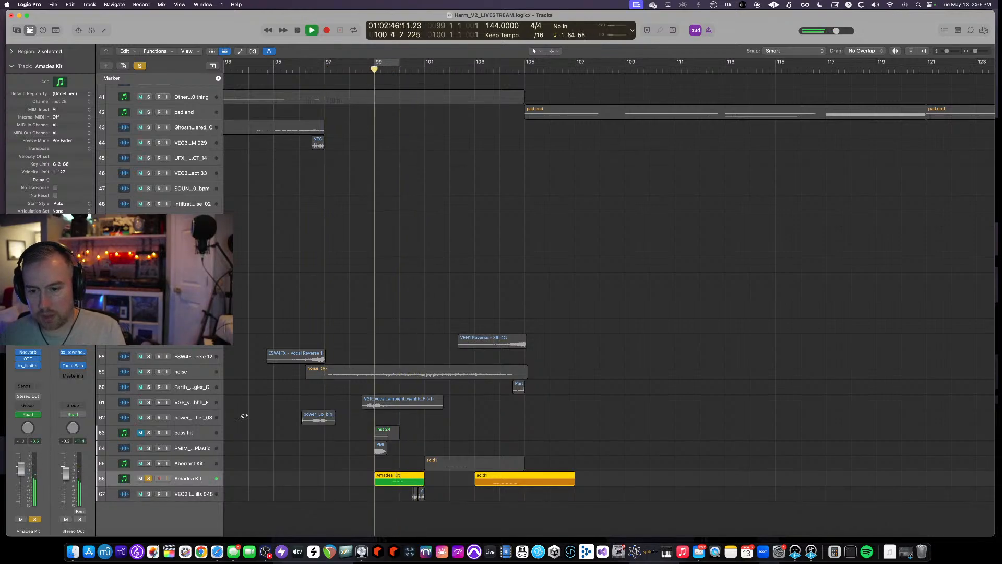
scroll(244, 416, down, 2)
click(30, 346)
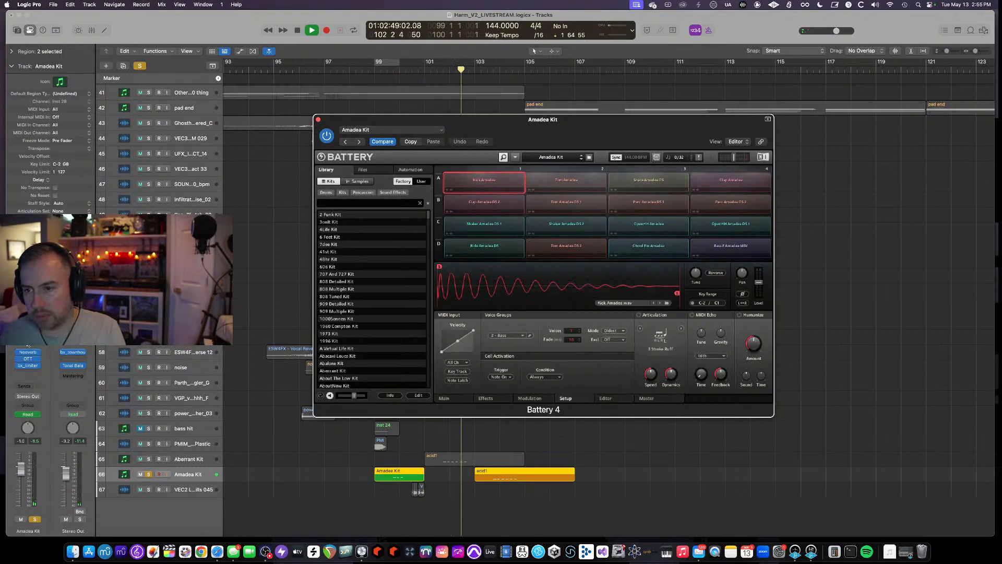
key(space)
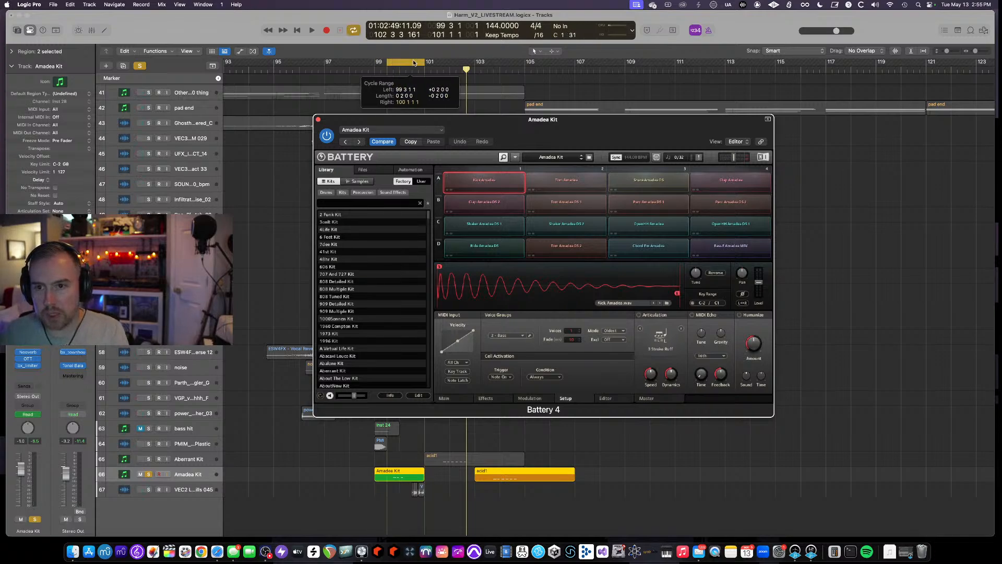
- Shift the cycle range slightly later and open the Amadea Kit's Neoverb insert during playback
drag(413, 62, 419, 61)
key(space)
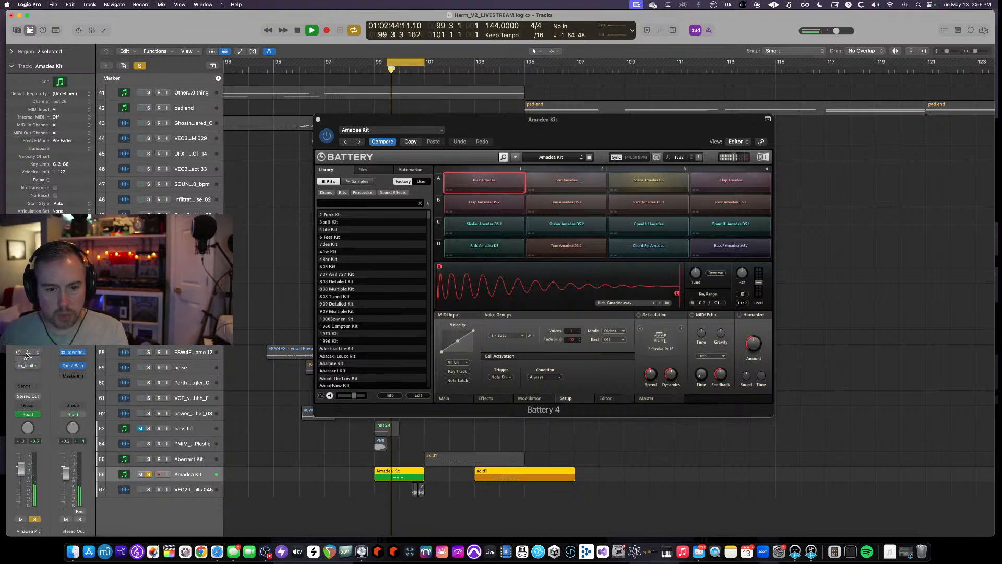
click(27, 355)
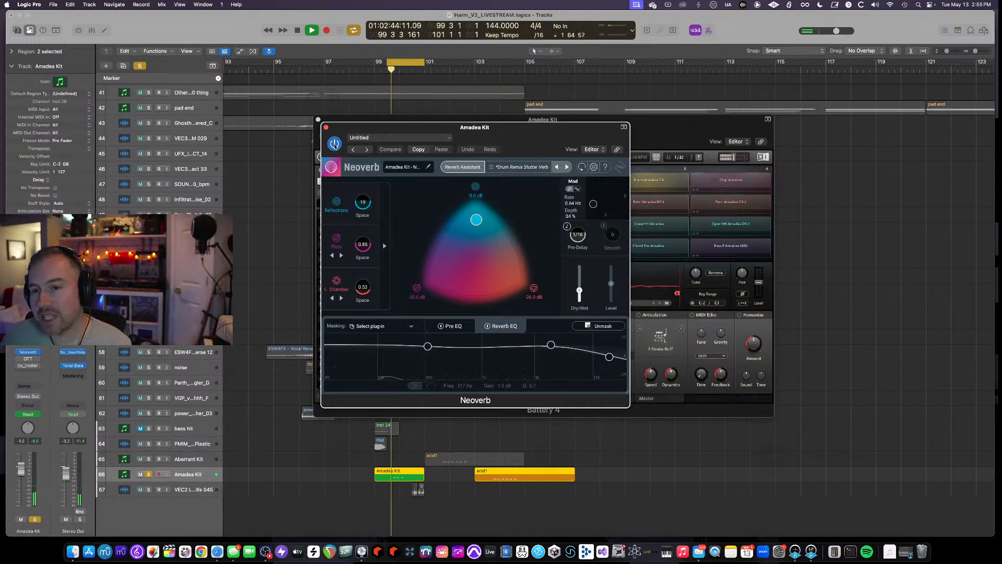
- Open the Amadea Kit's OTT and bx_limiter insert plugins during playback
click(28, 358)
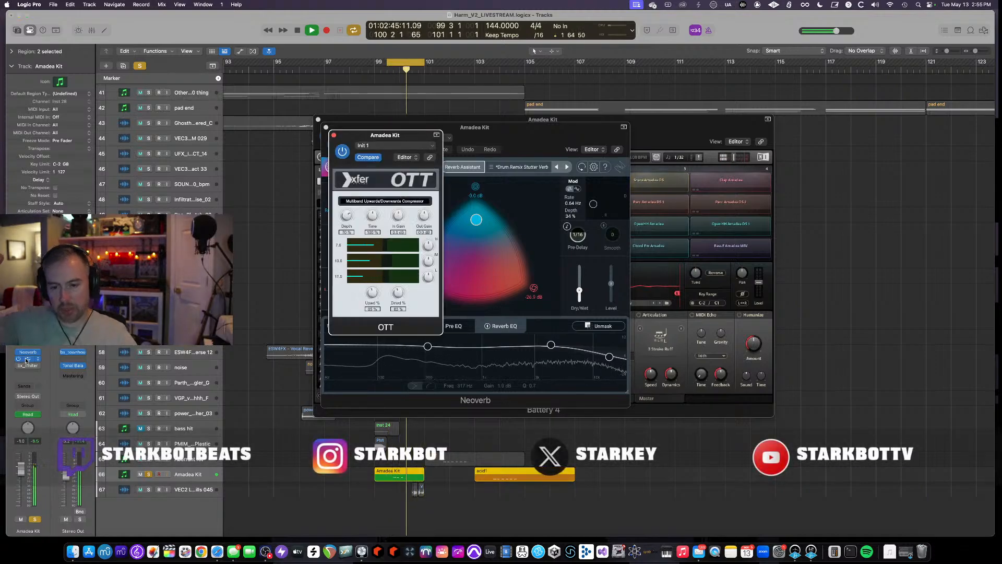
click(18, 366)
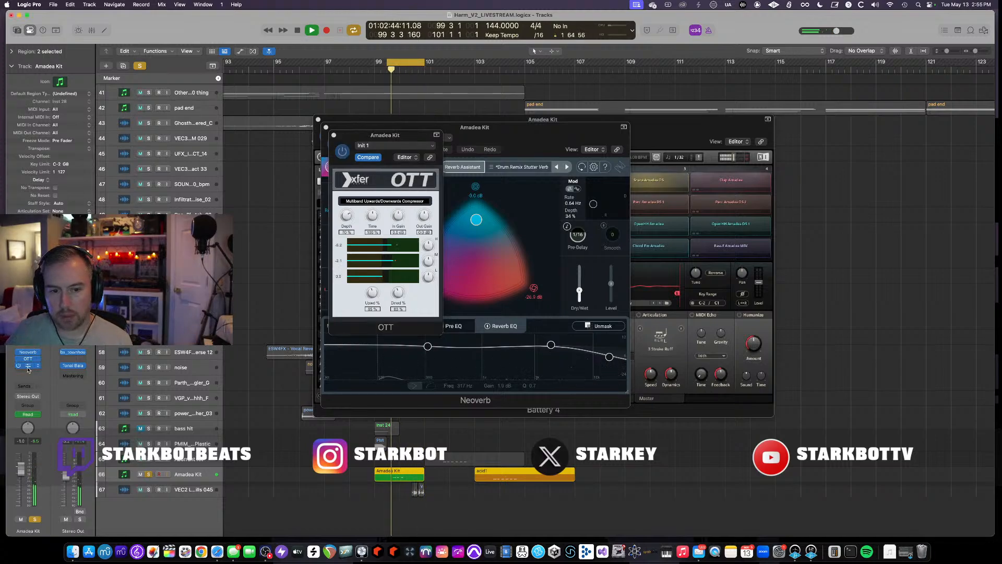
click(28, 366)
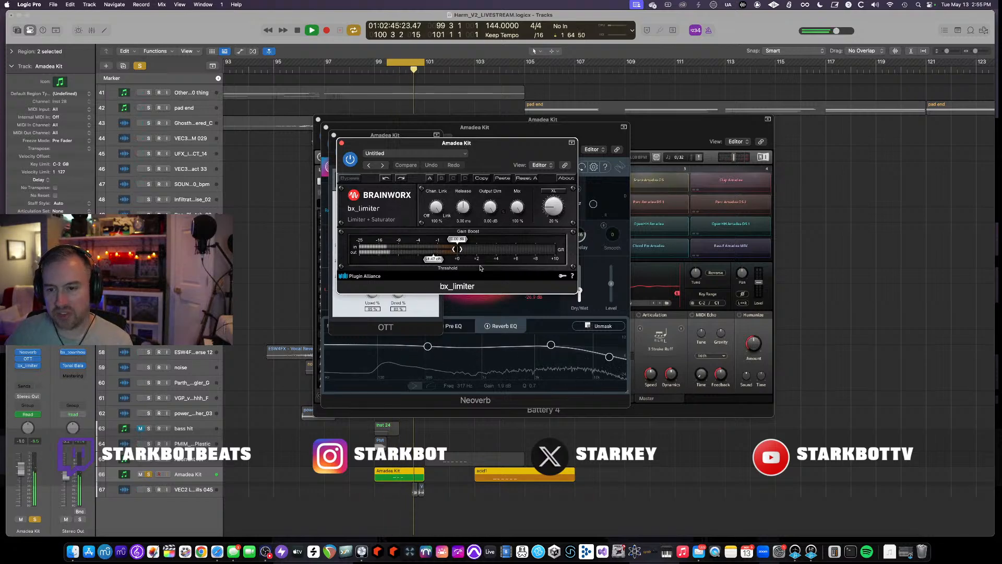
- Close the bx_limiter, OTT, Neoverb and Battery 4 plugin windows
click(341, 143)
click(334, 135)
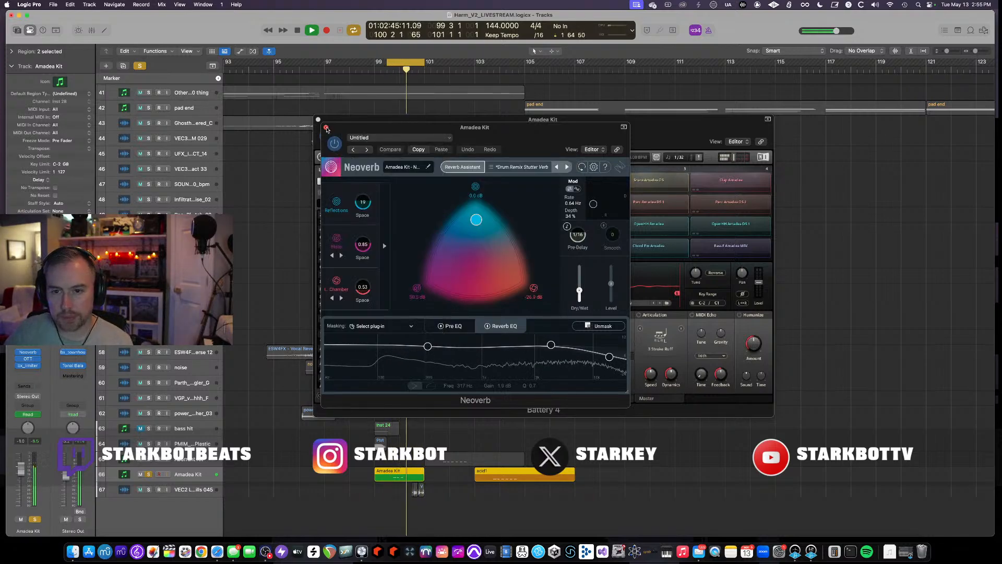
click(326, 127)
click(318, 120)
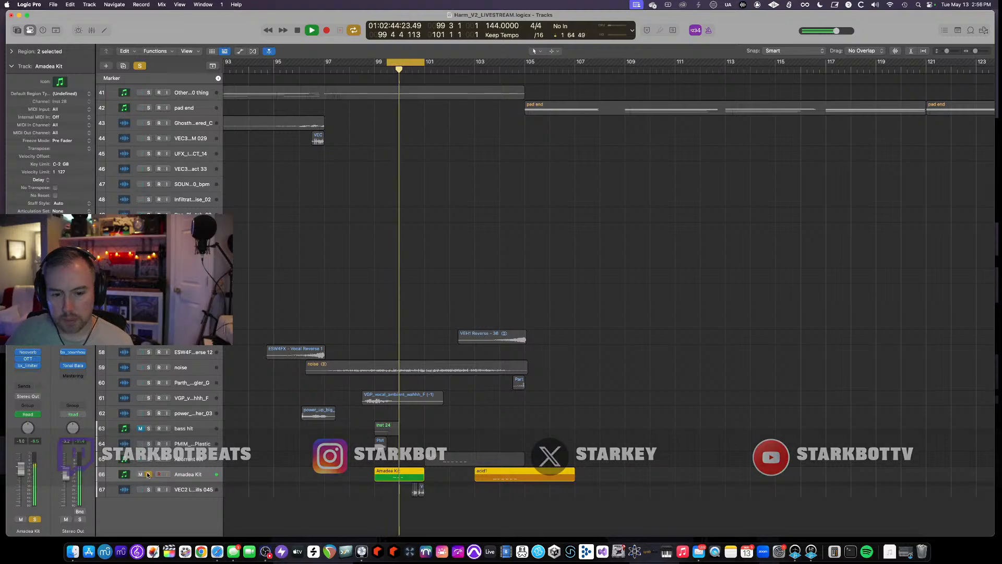
- Turn cycle off, solo and select the VEC2 Loops Fills 045 track, and zoom in on its regions
key(c)
click(380, 70)
key(super+Up)
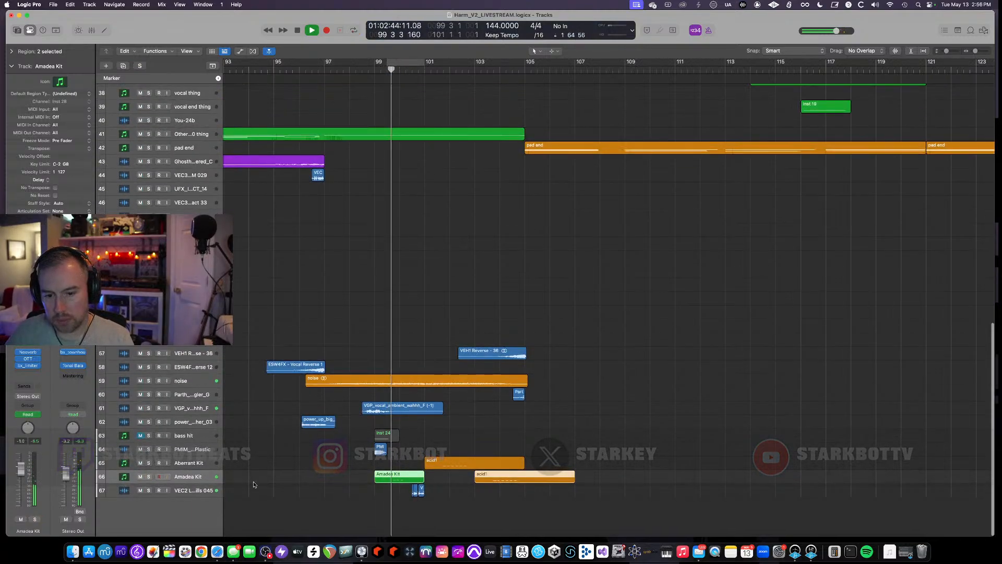
click(148, 491)
click(135, 493)
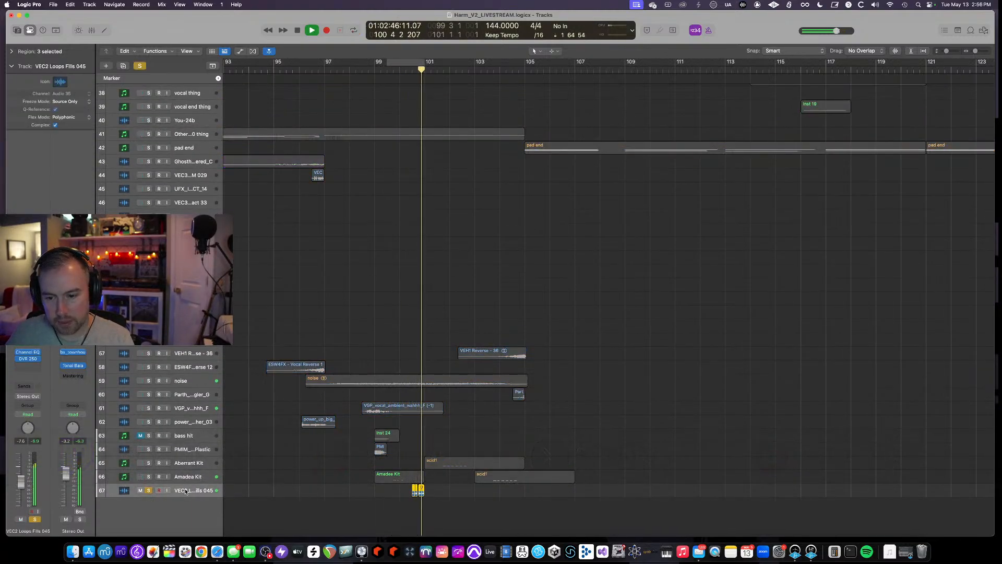
key(z)
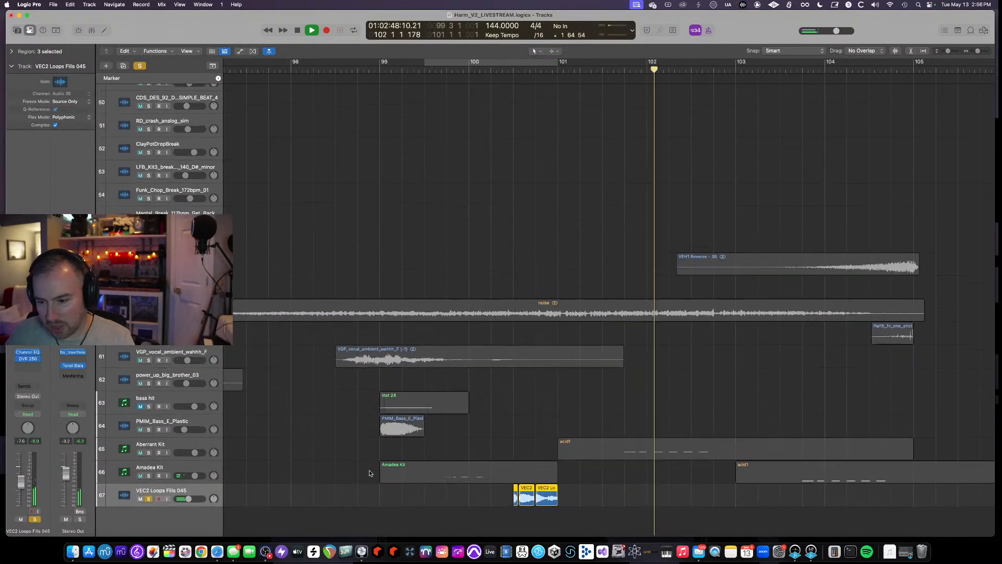
- Inspect the VEC2 fill regions closely, showing and hiding Flex view
scroll(549, 507, up, 4)
key(a)
scroll(545, 504, up, 3)
key(a)
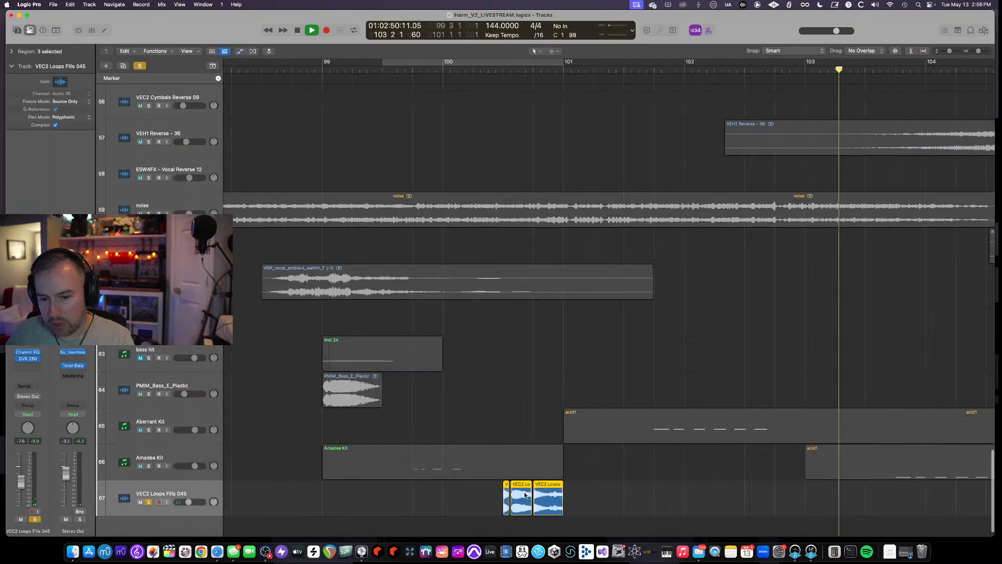
key(super+f)
scroll(540, 405, up, 3)
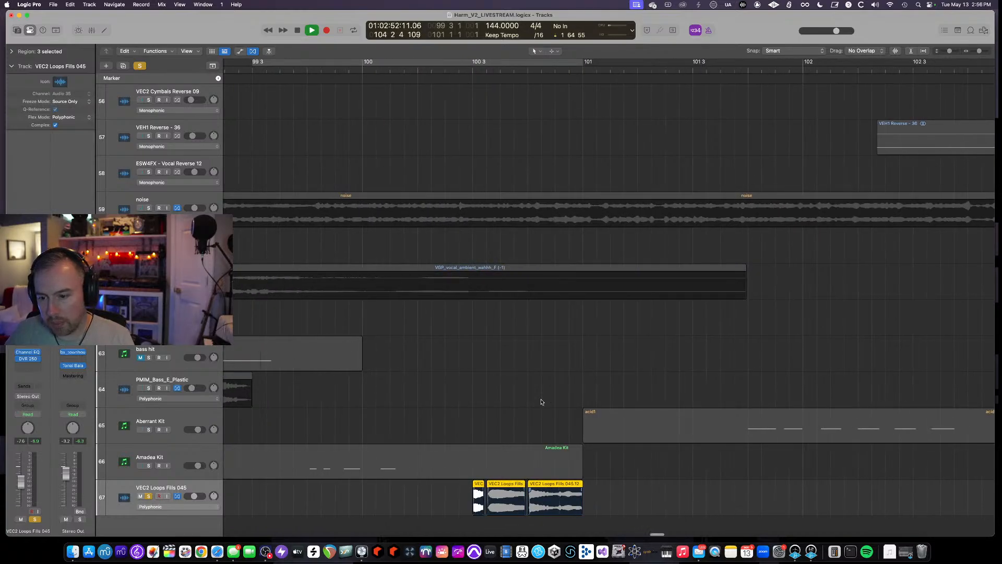
click(253, 52)
scroll(386, 114, down, 5)
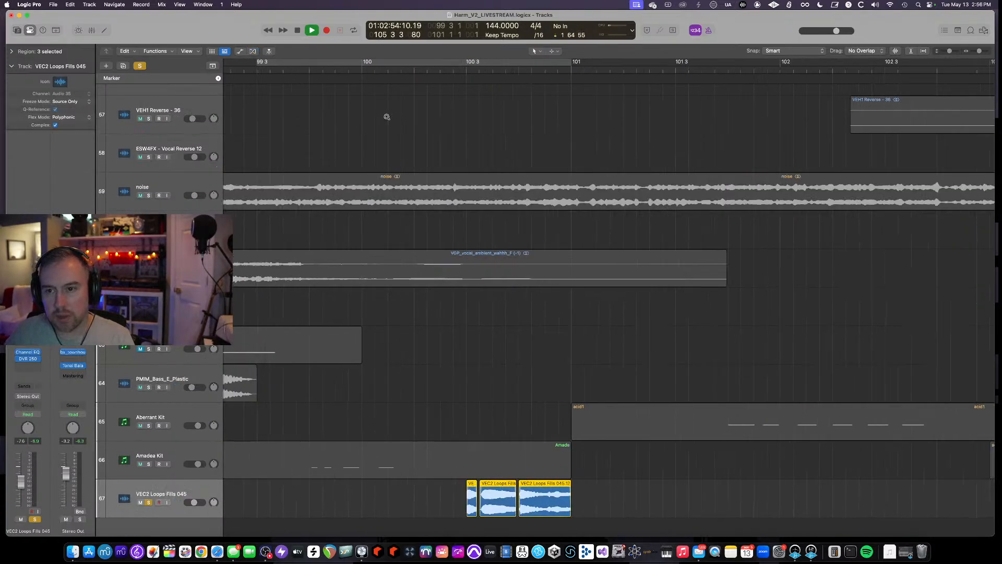
- Unsolo the VEC2 Loops Fills 045 track, play from bar 100, and stop playback
click(340, 70)
click(148, 501)
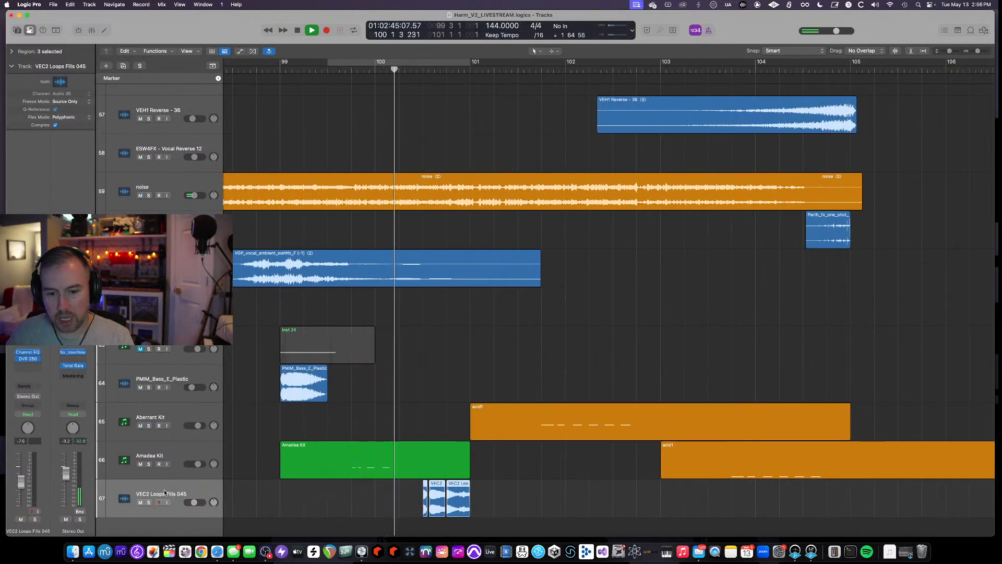
scroll(362, 398, down, 3)
scroll(359, 398, down, 3)
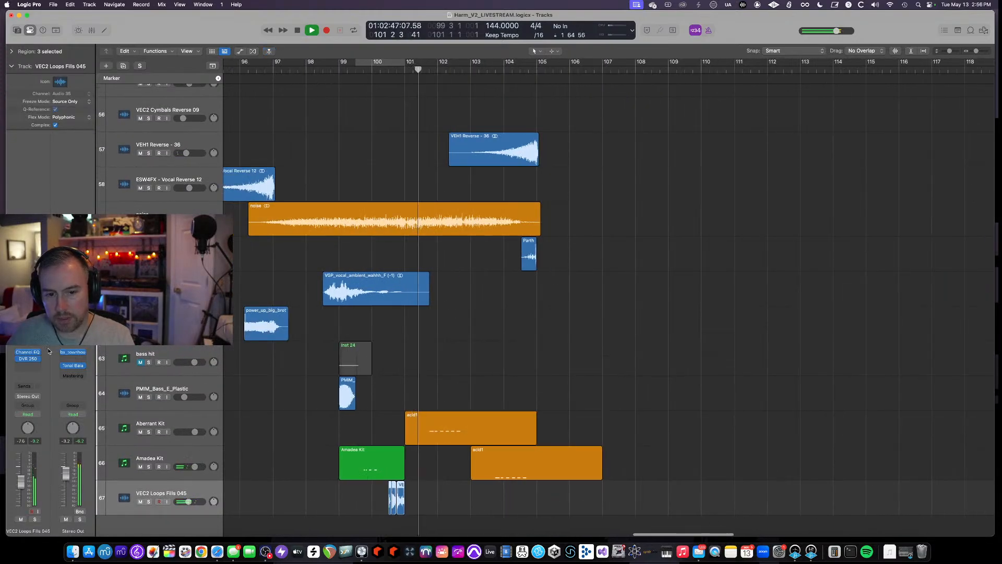
key(space)
- Open the VEC2 track's DVR 250 reverb and loop the soloed track over a cycle from bar 100 to 101
click(27, 358)
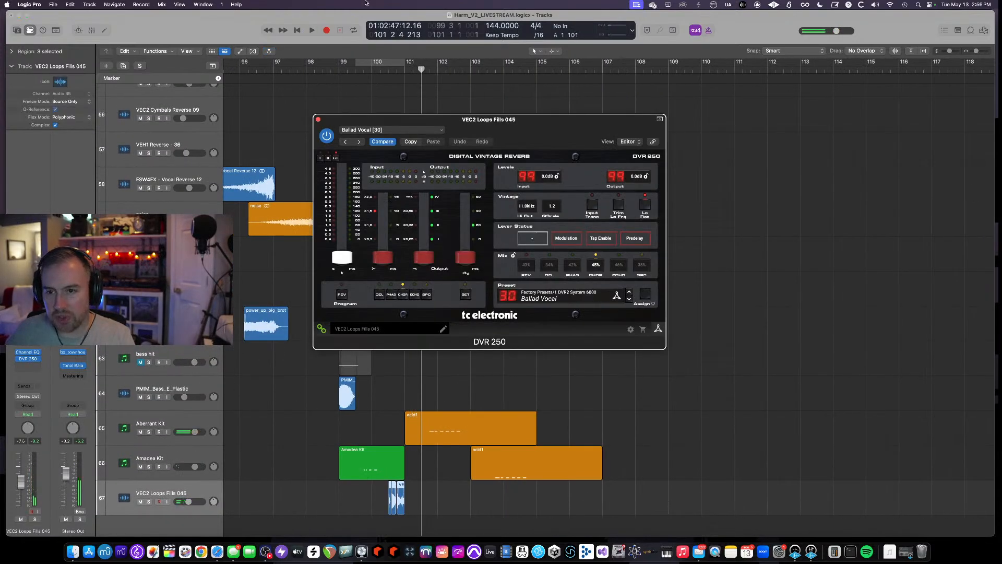
click(380, 71)
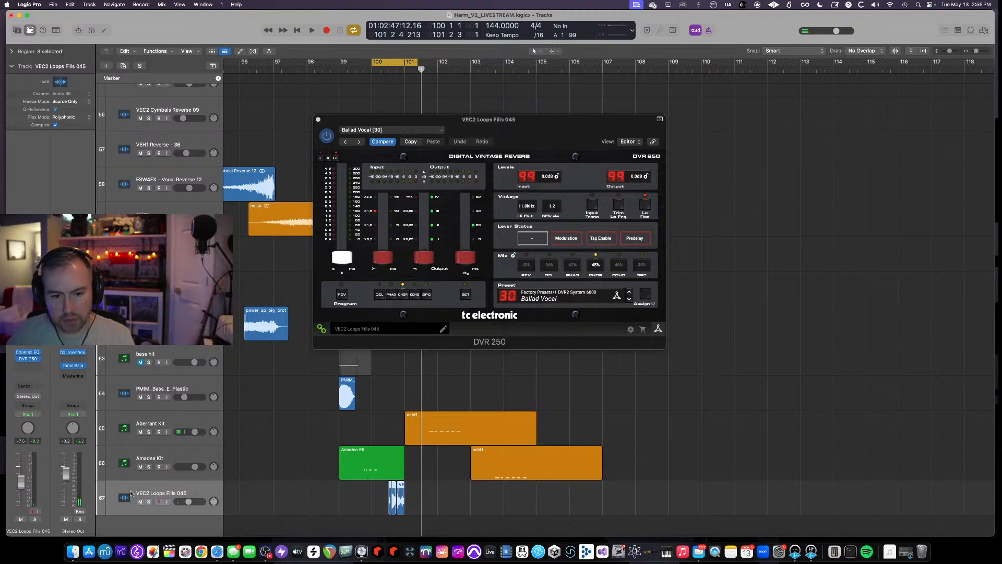
click(149, 501)
key(space)
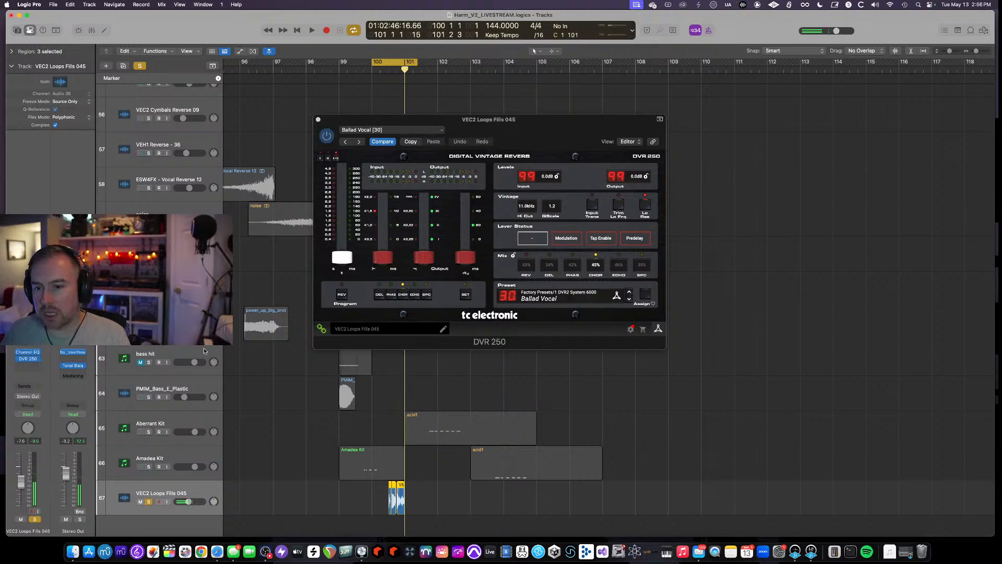
key(space)
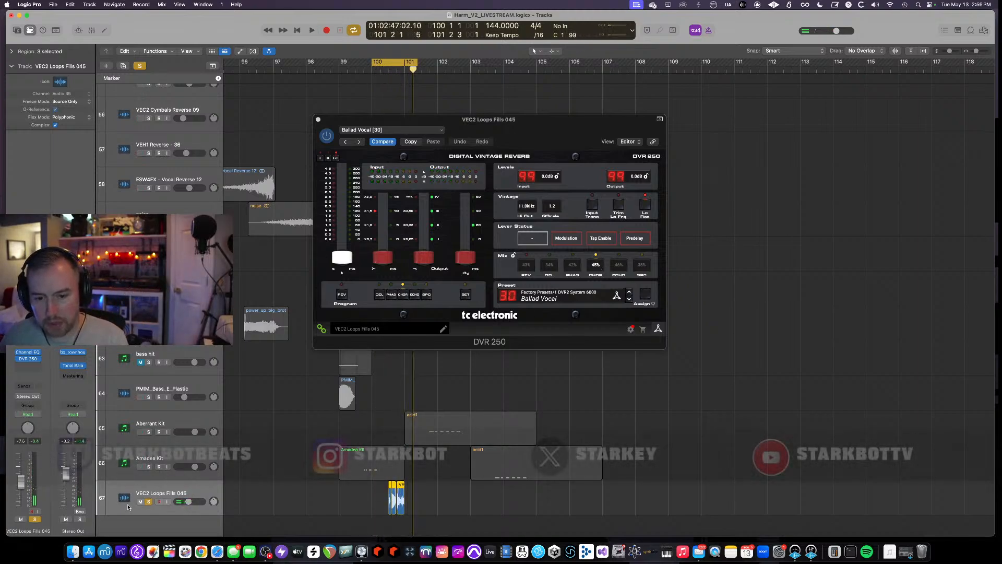
- Unsolo the VEC2 track and close its DVR 250 window
key(s)
click(318, 119)
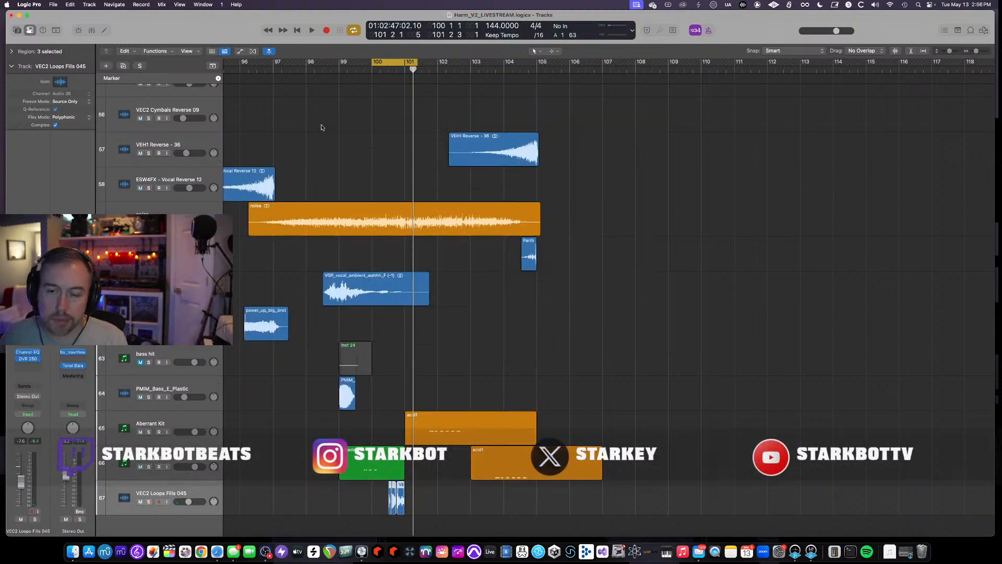
- Play the arrangement from around bar 99 with all tracks audible
scroll(313, 112, up, 5)
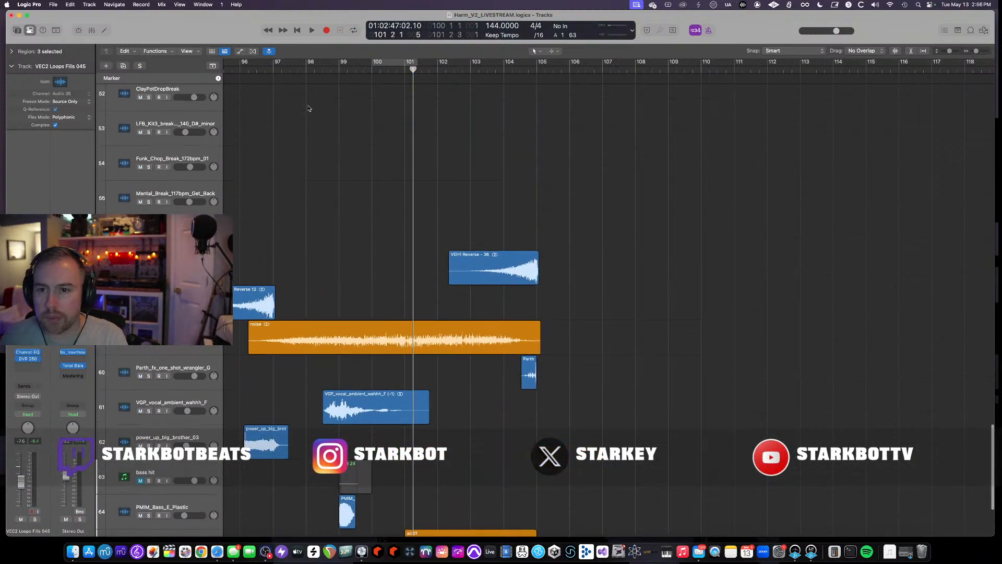
click(354, 69)
key(super+Up)
key(super+Up)
key(space)
scroll(393, 170, down, 5)
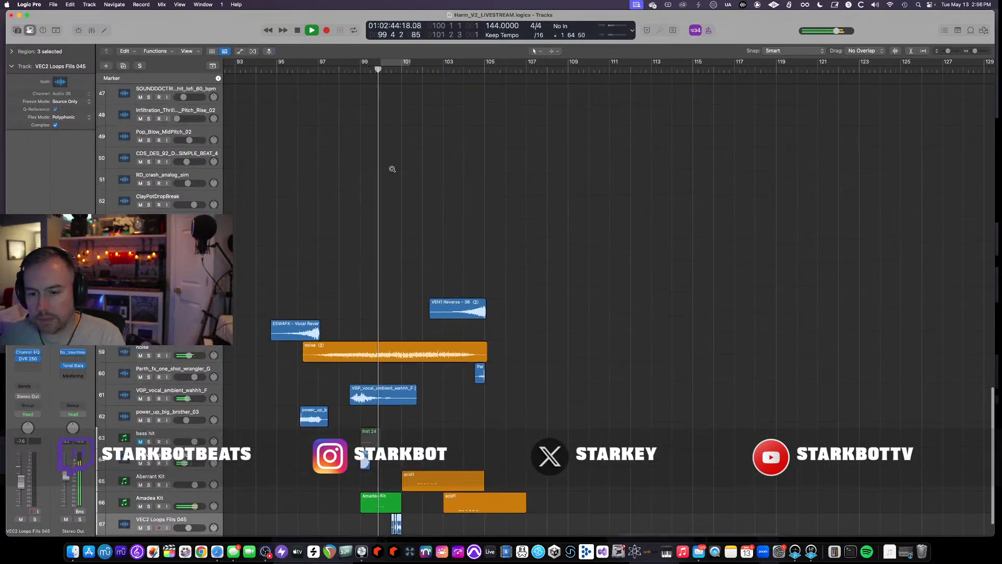
scroll(393, 170, up, 8)
scroll(394, 170, down, 2)
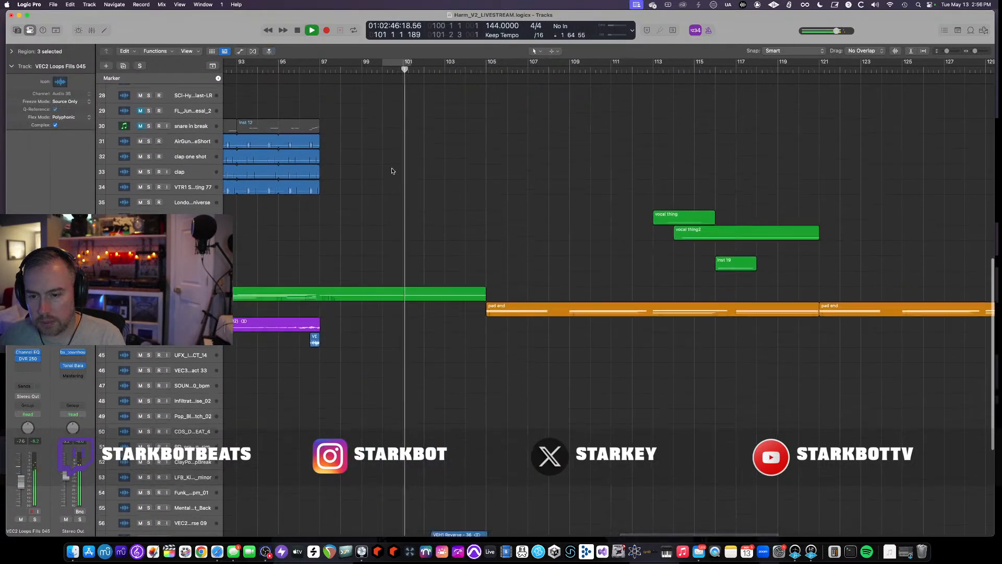
scroll(394, 170, down, 7)
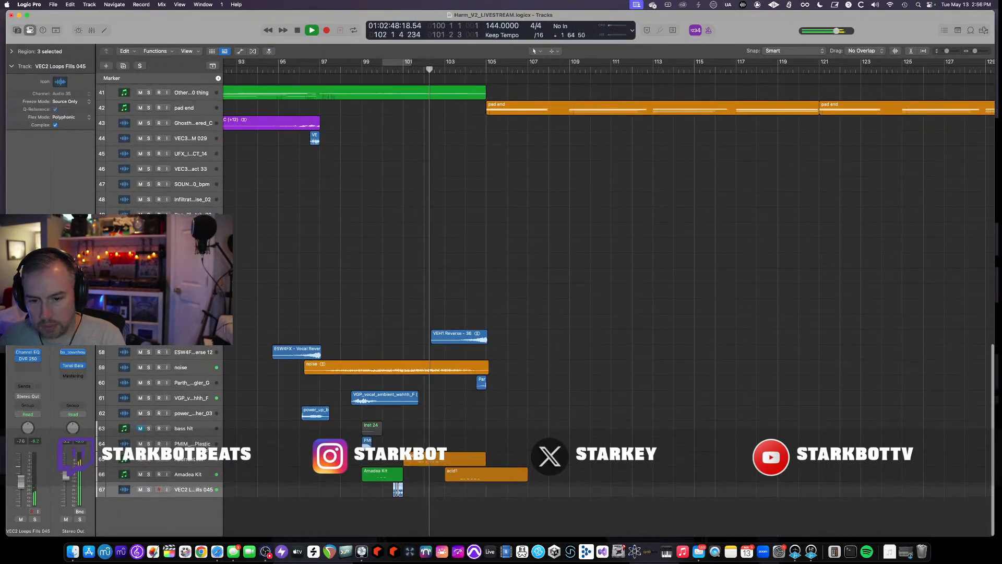
- Solo the Aberrant Kit track during playback and unsolo it again
click(172, 459)
key(s)
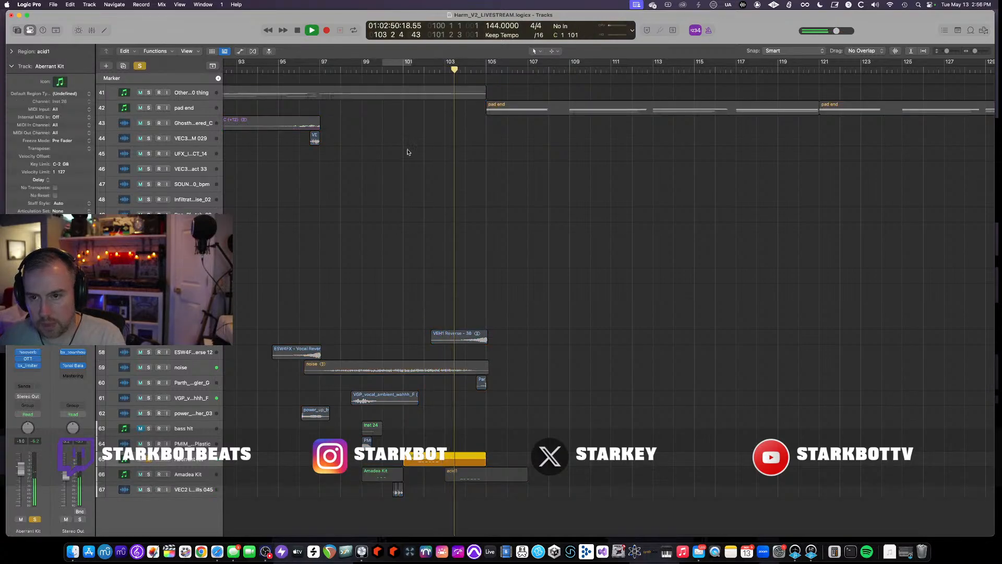
click(408, 79)
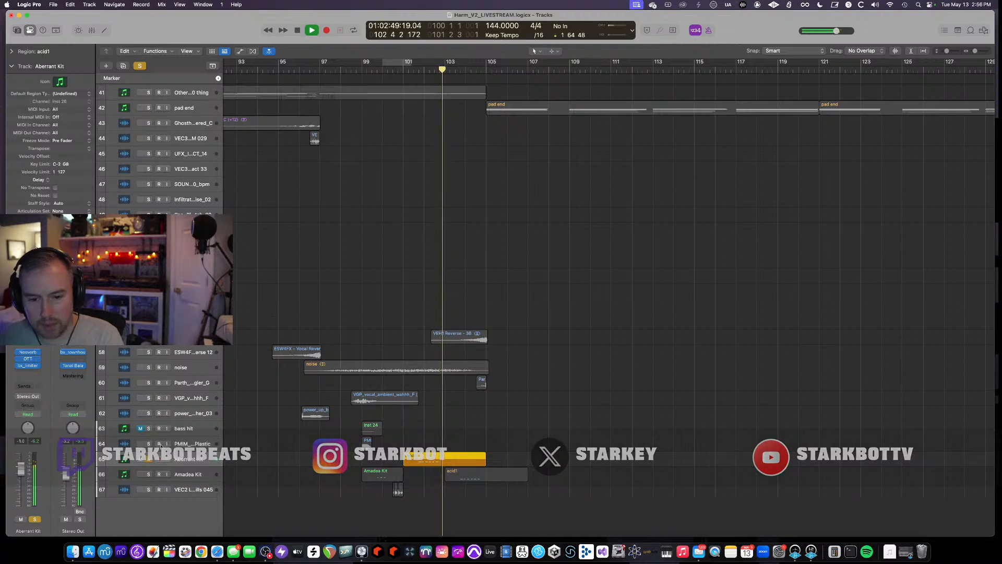
key(s)
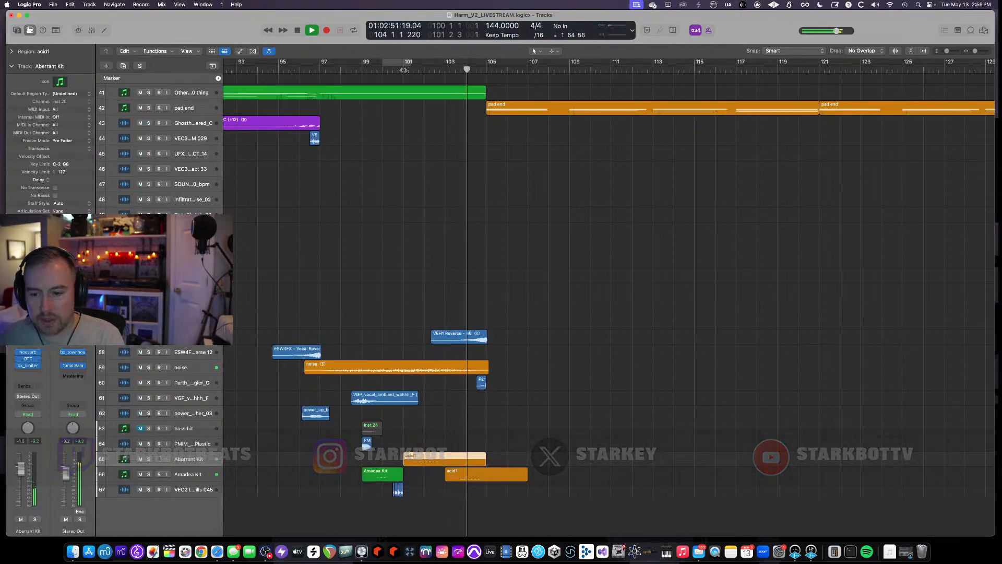
- Replay from around bar 102 while soloing and unsoloing the Amadea Kit track
click(441, 70)
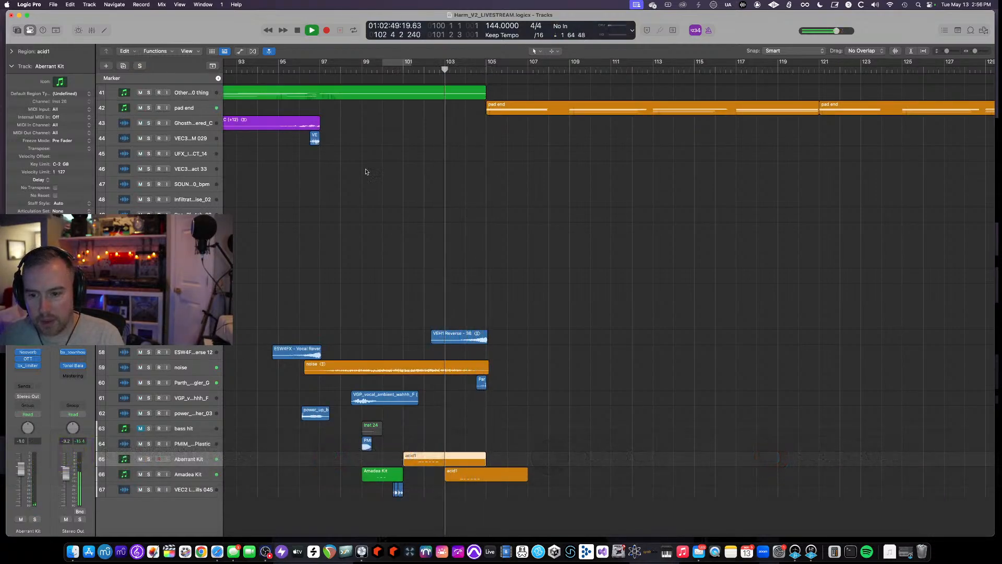
click(149, 474)
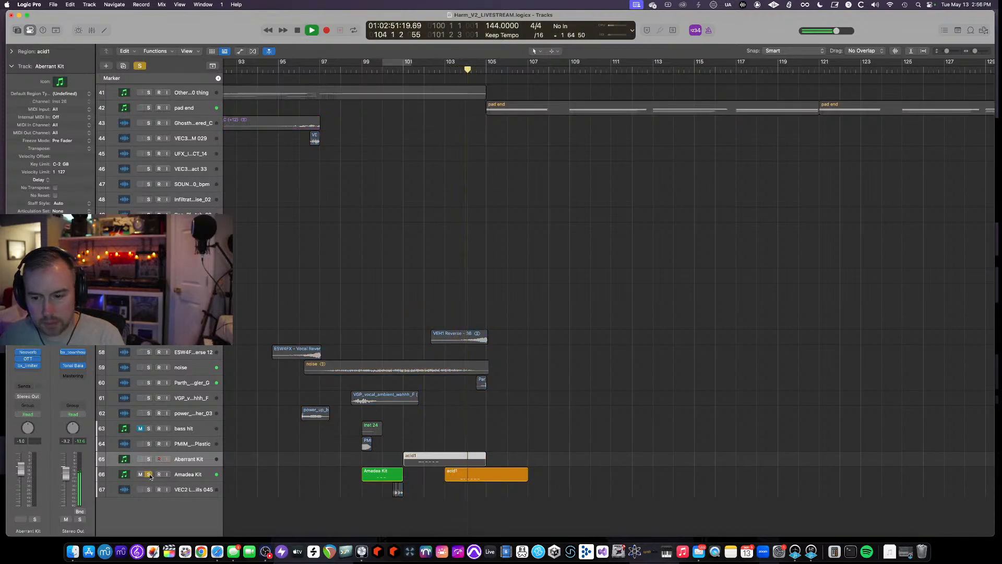
click(149, 474)
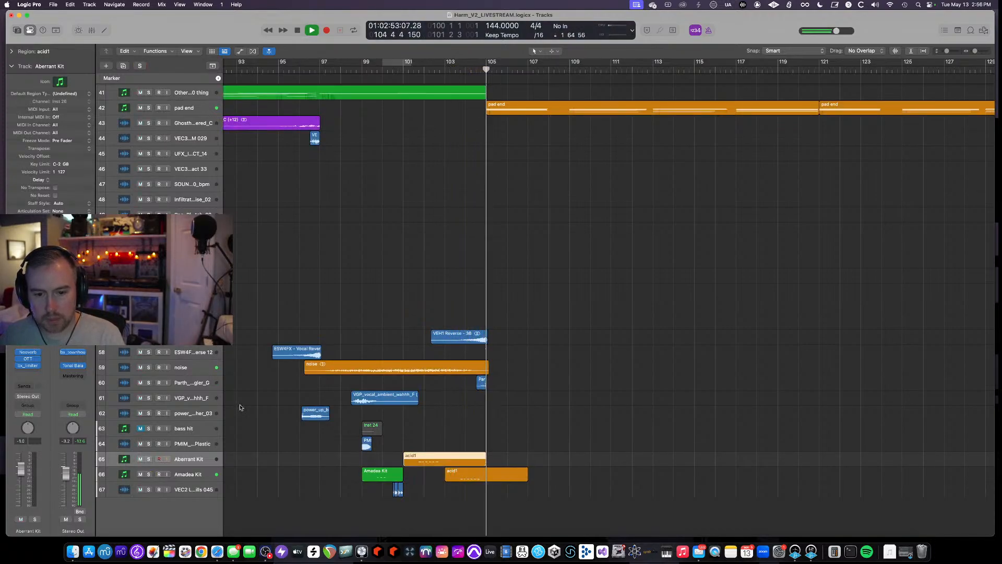
click(444, 69)
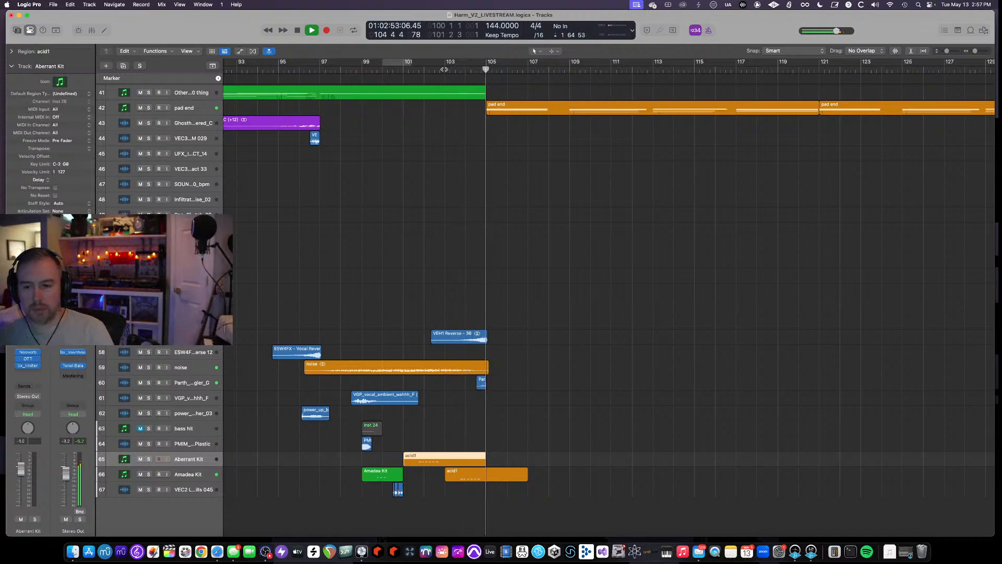
- Select the pad end track's regions near bar 105 and zoom in around them
scroll(509, 225, up, 15)
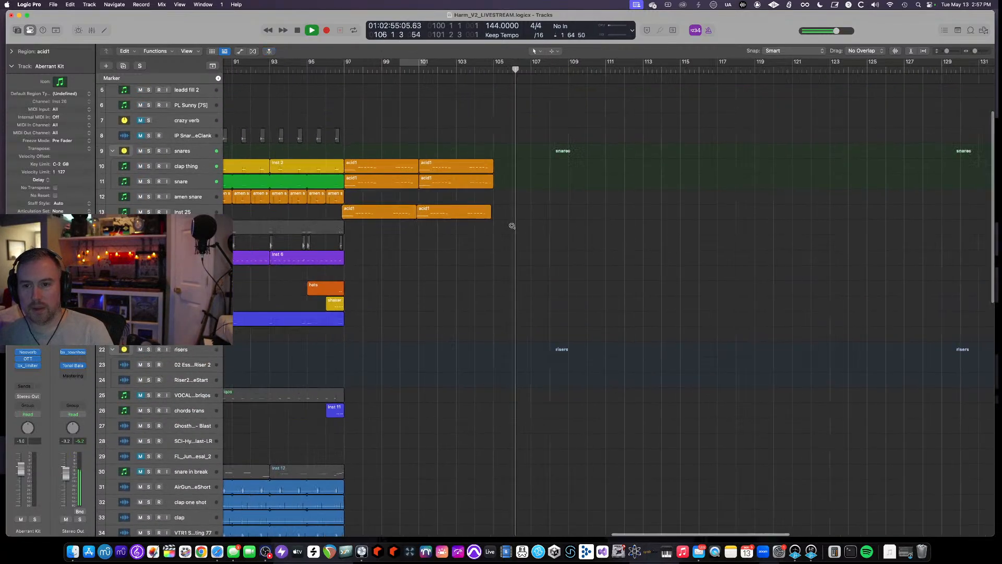
scroll(512, 226, down, 12)
scroll(512, 226, up, 5)
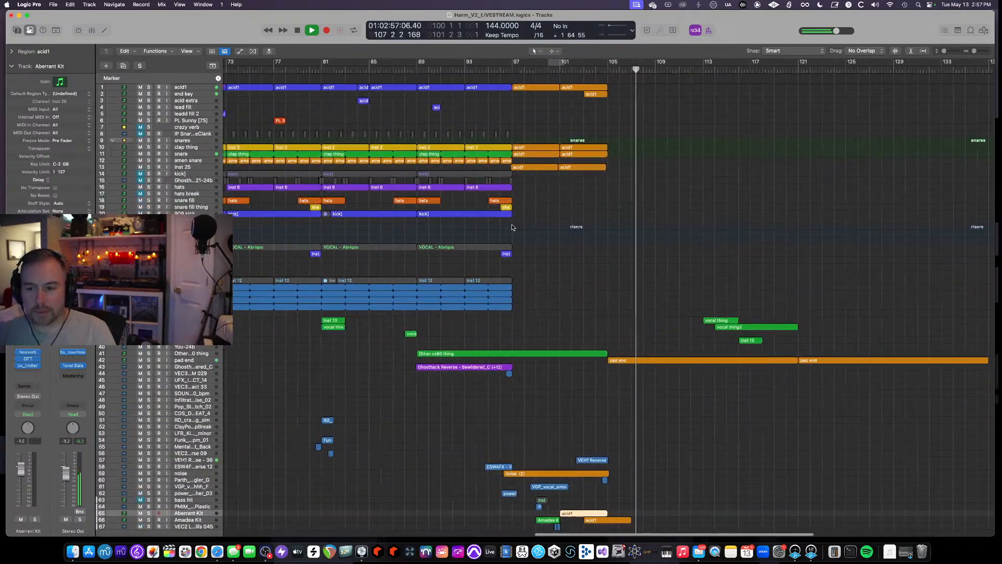
scroll(512, 224, right, 15)
scroll(511, 225, down, 2)
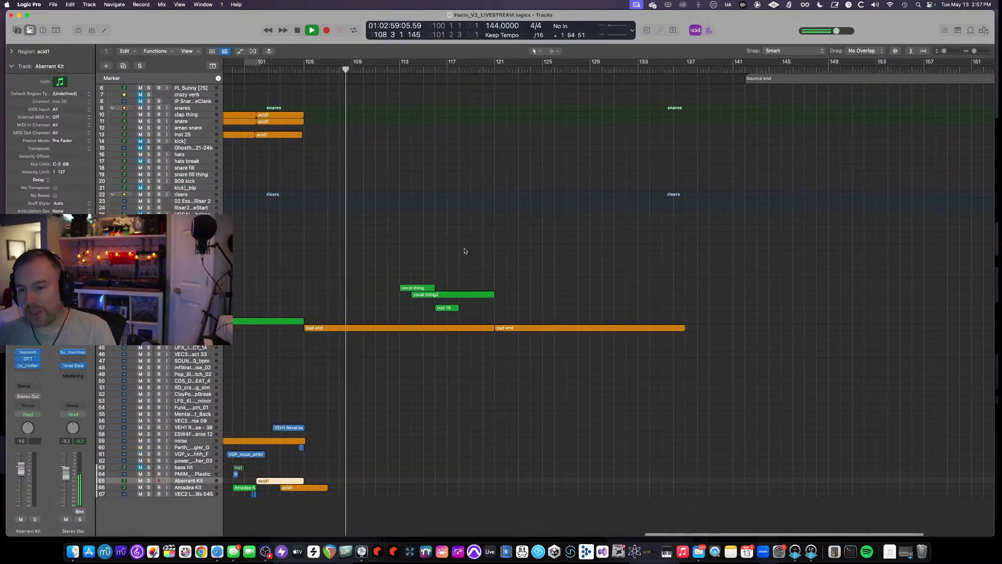
click(191, 328)
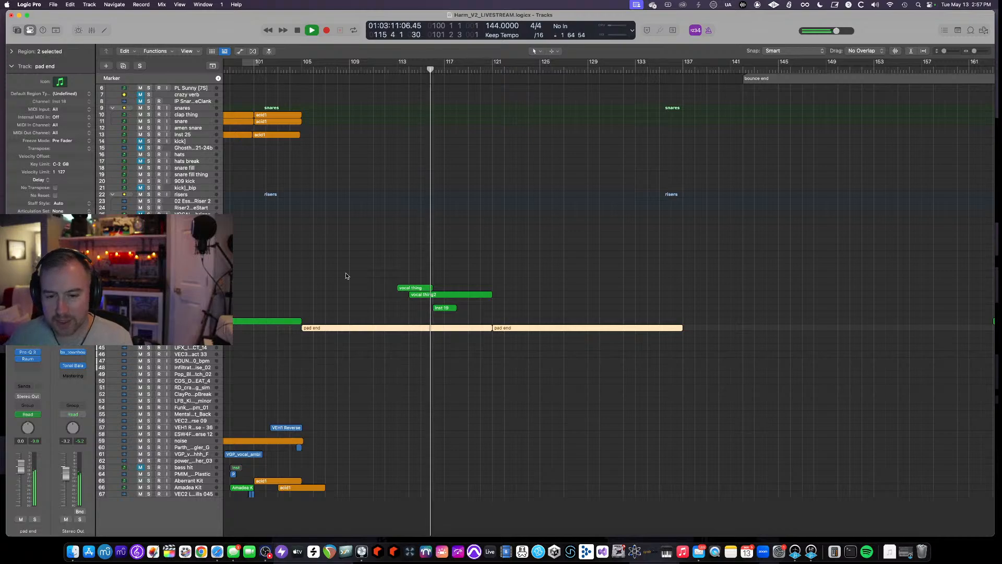
key(super+Down)
key(super+Down)
key(super+Down)
scroll(327, 290, left, 1)
scroll(327, 289, down, 1)
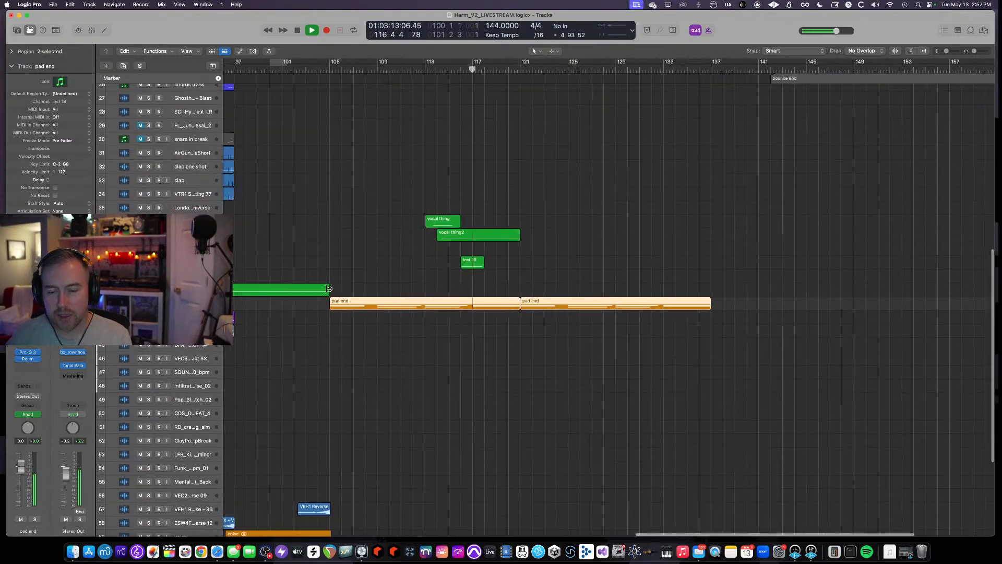
scroll(329, 288, left, 5)
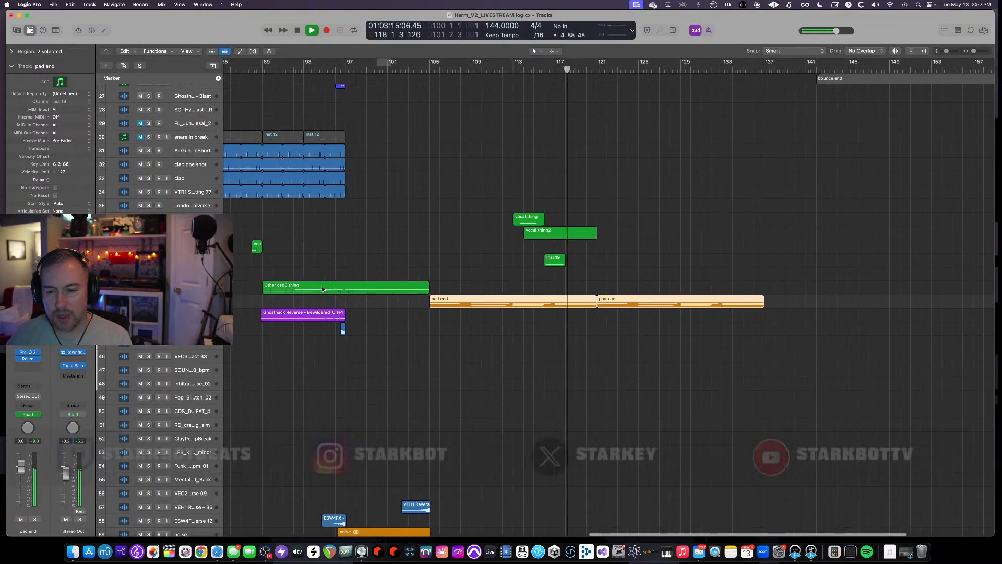
- Solo the pad end track, set a cycle range from bar 105 to bar 117, and open its FB-3200 synth plugin
key(super+Left)
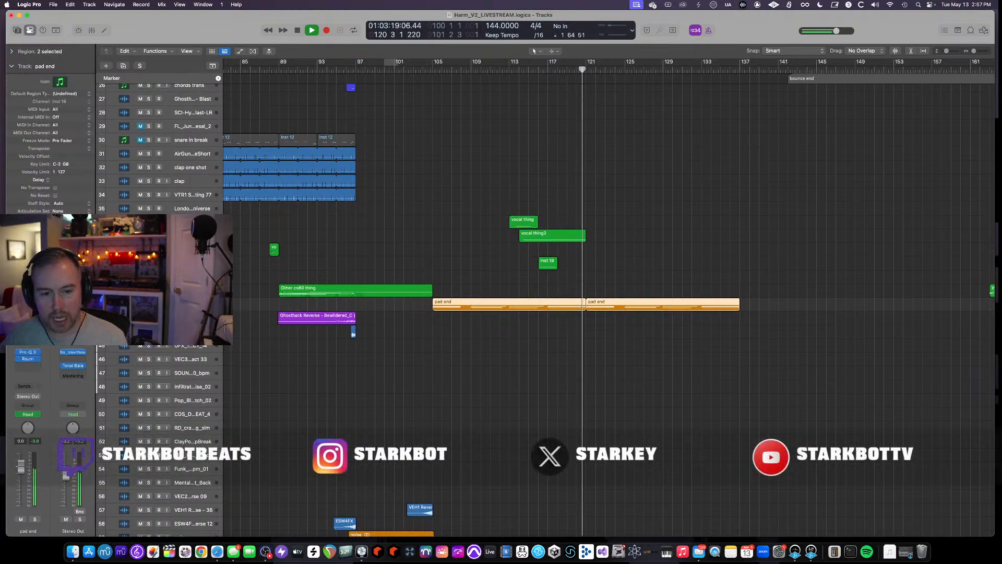
key(s)
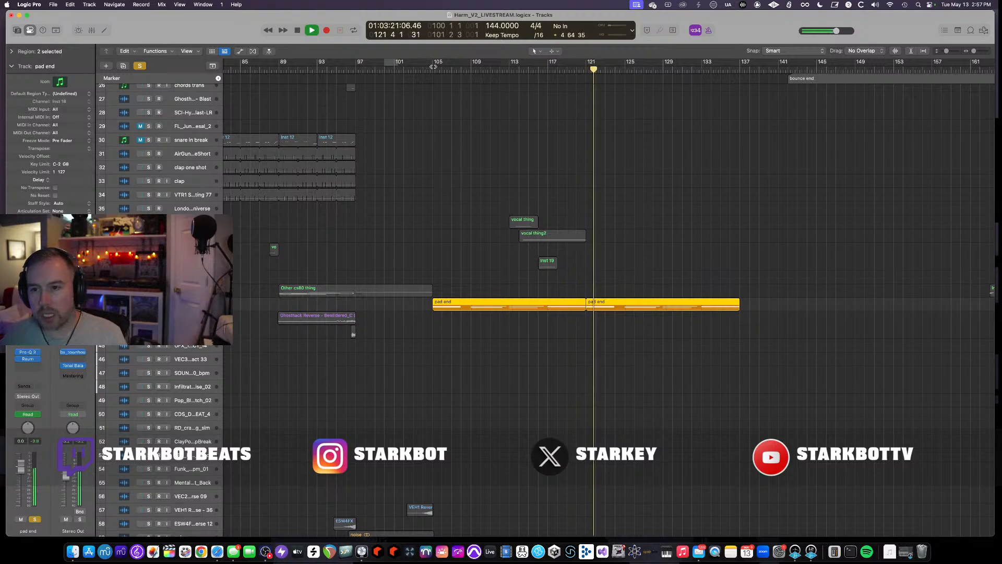
drag(433, 67, 548, 67)
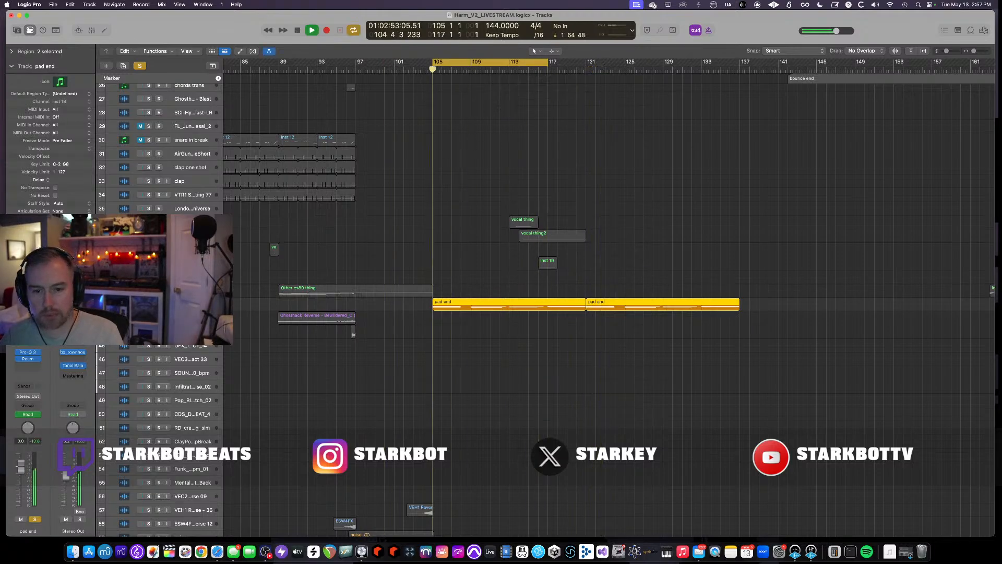
click(26, 340)
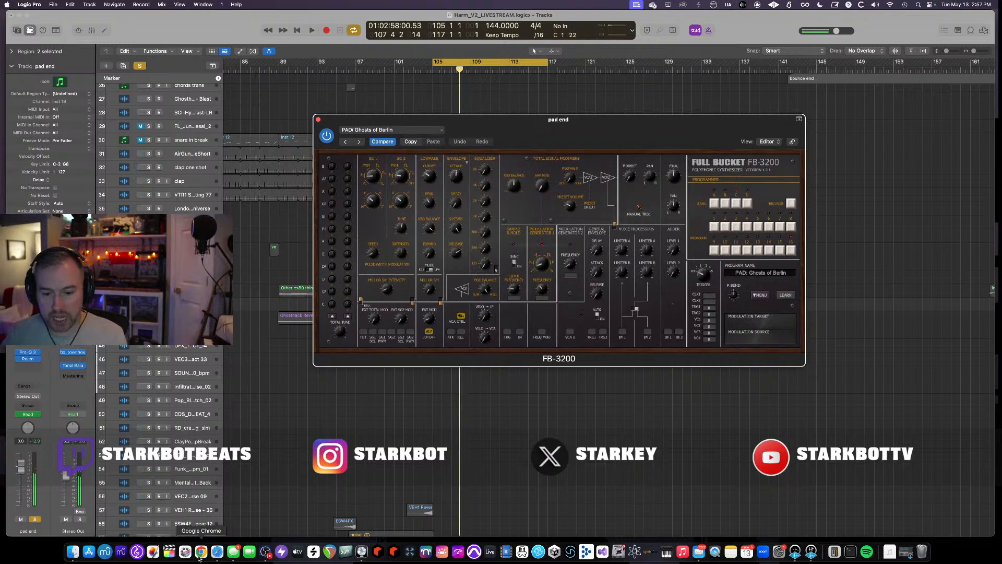
- Switch to Safari and search the web for full bucket
click(215, 551)
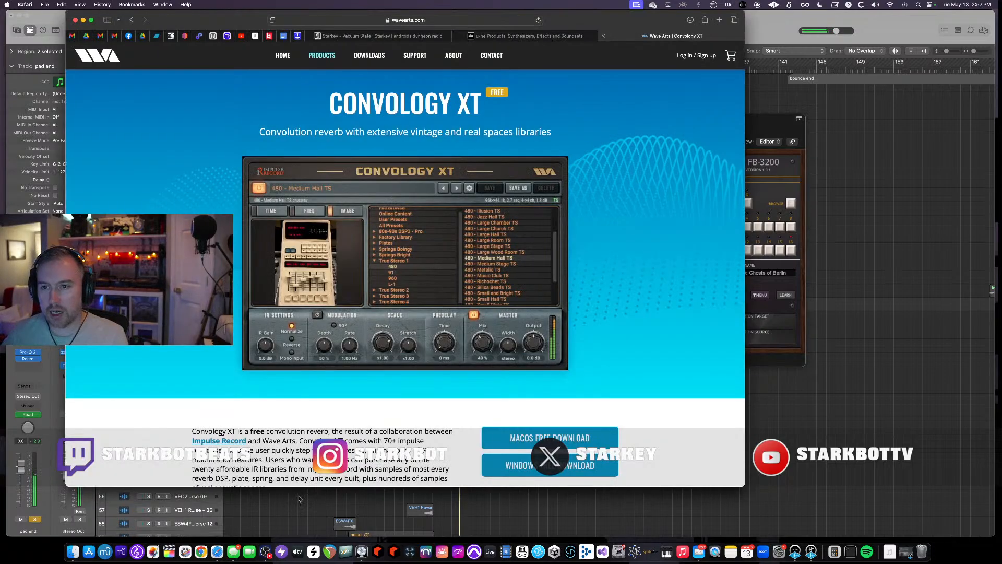
click(464, 20)
text(full bucket)
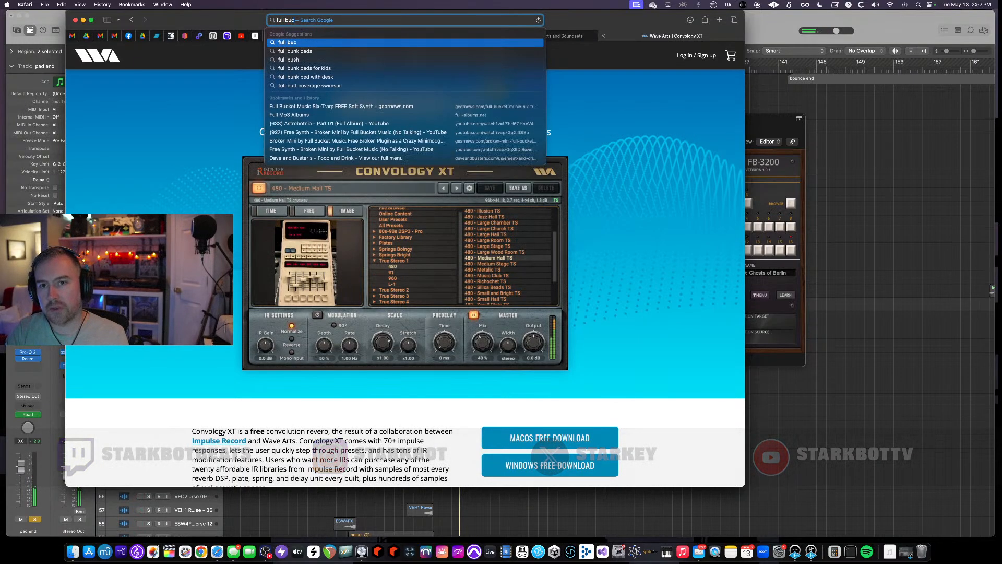
key(Return)
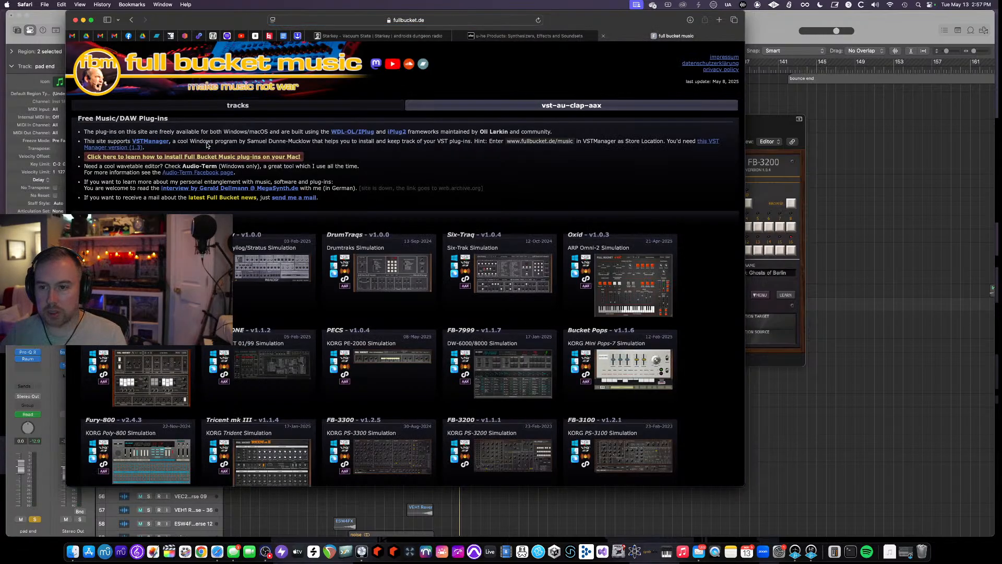
- Browse the Full Bucket Music plug-in list of simulations and synthesizers
scroll(218, 148, down, 15)
scroll(476, 306, up, 15)
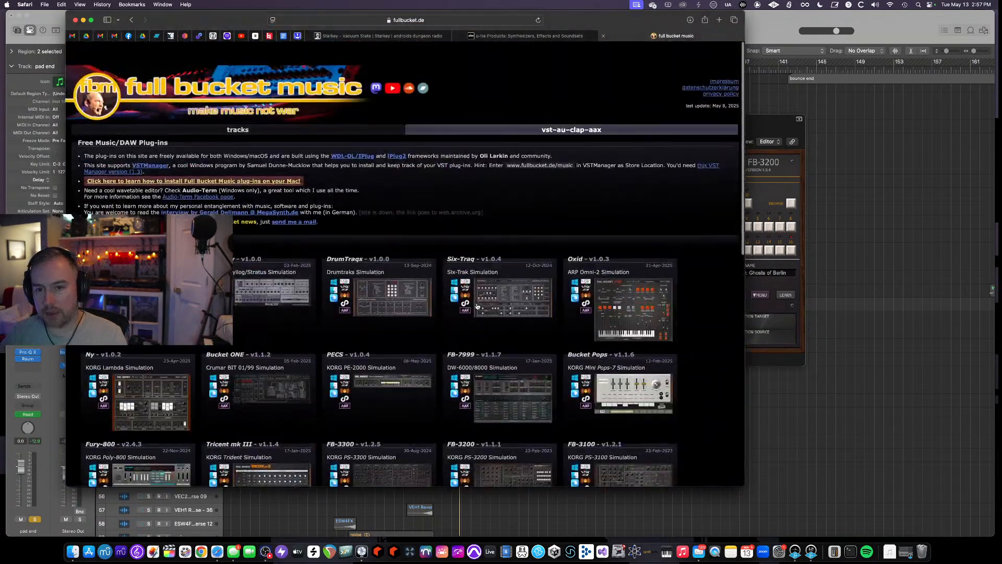
drag(215, 21, 323, 27)
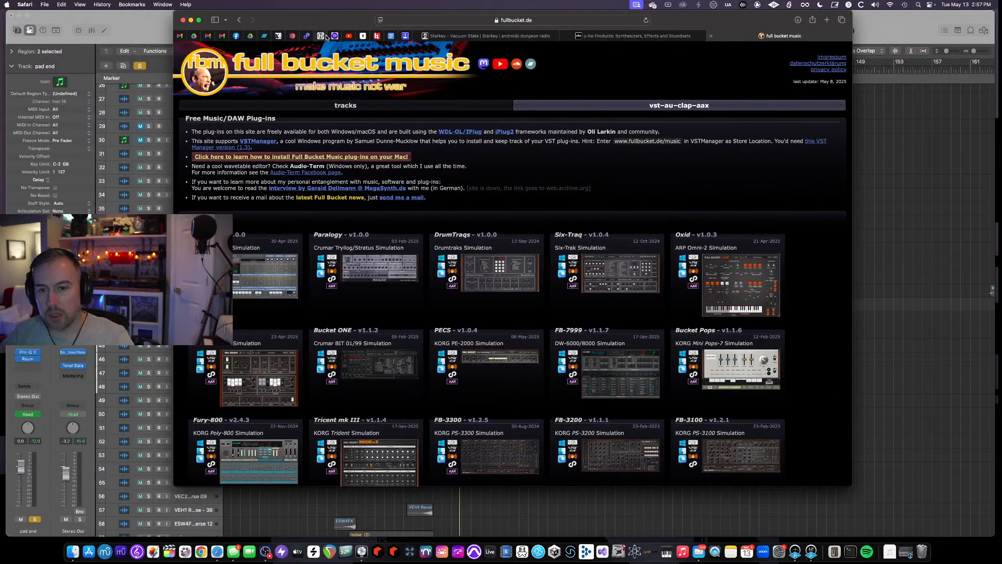
scroll(421, 204, down, 2)
scroll(421, 204, down, 1)
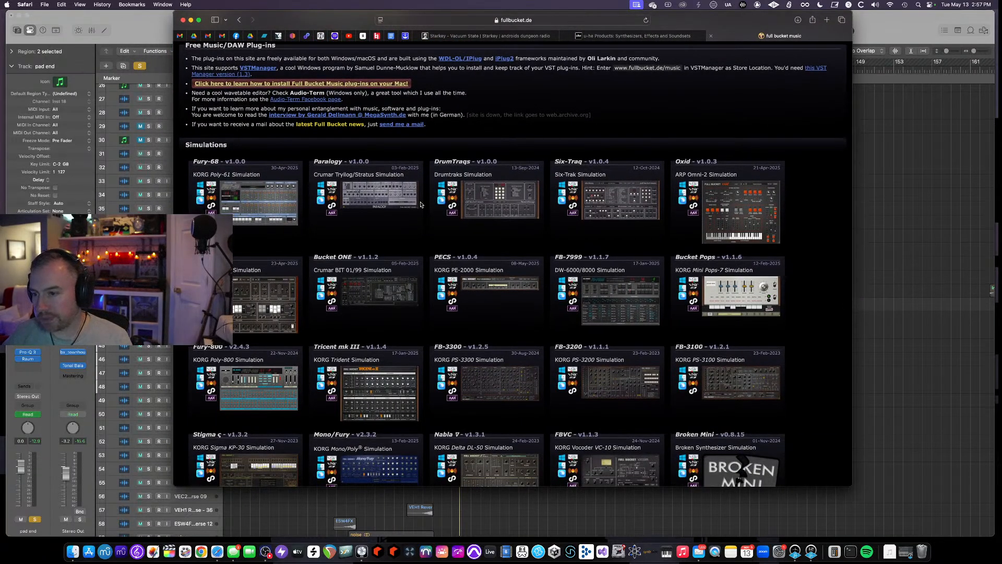
scroll(420, 204, down, 4)
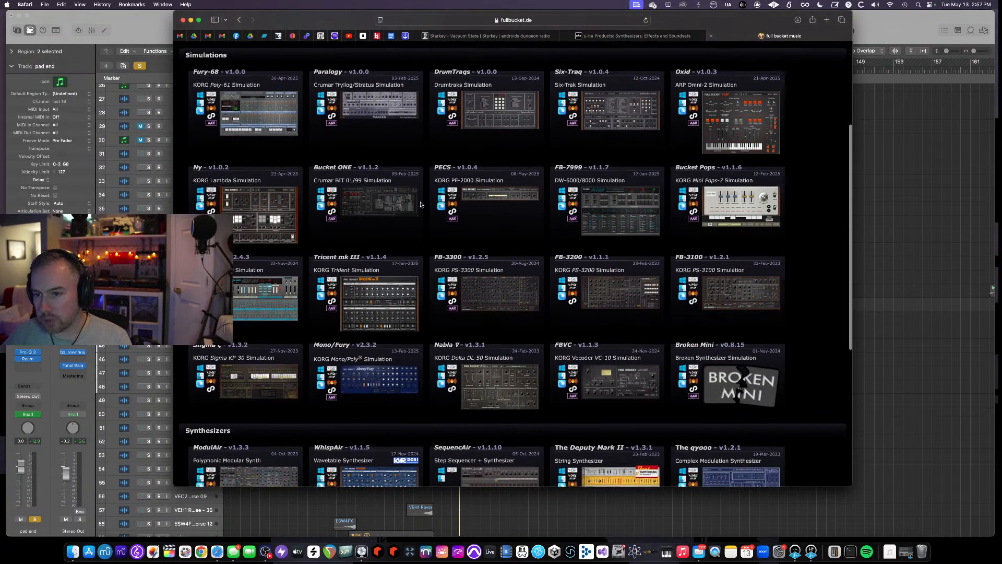
scroll(421, 204, down, 5)
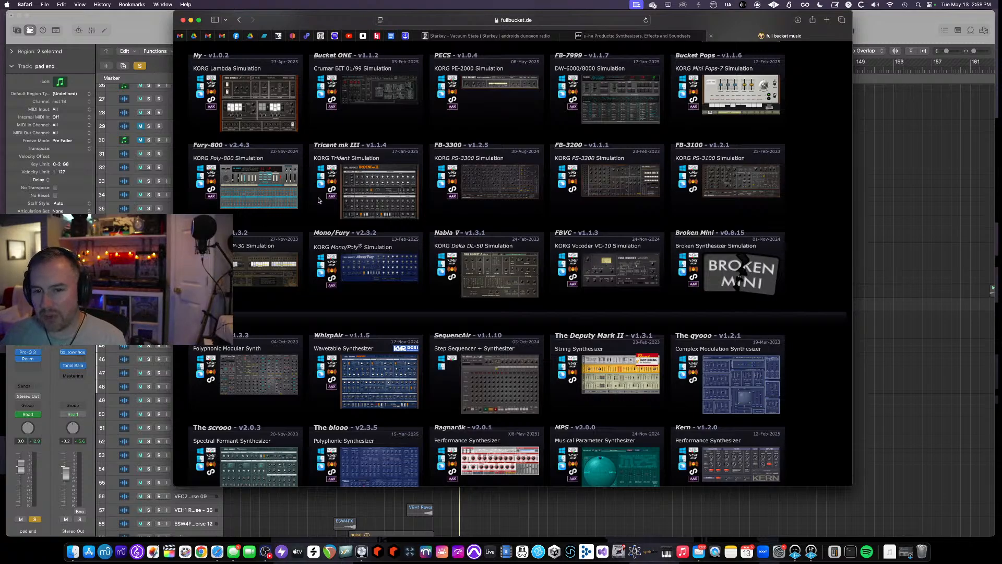
- Open the Fury-800 plug-in page, then go back to the Full Bucket plug-in list
click(255, 189)
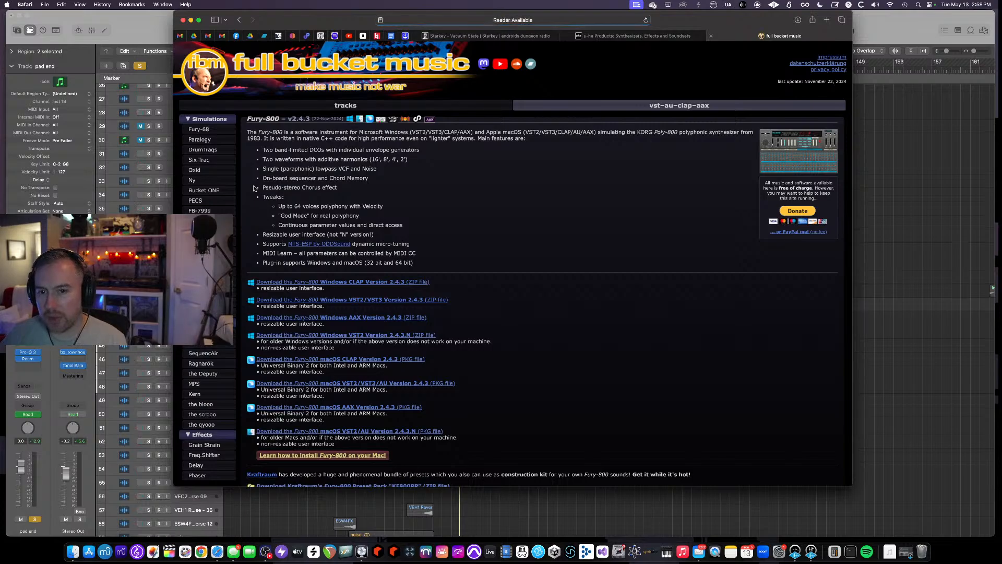
scroll(452, 227, down, 10)
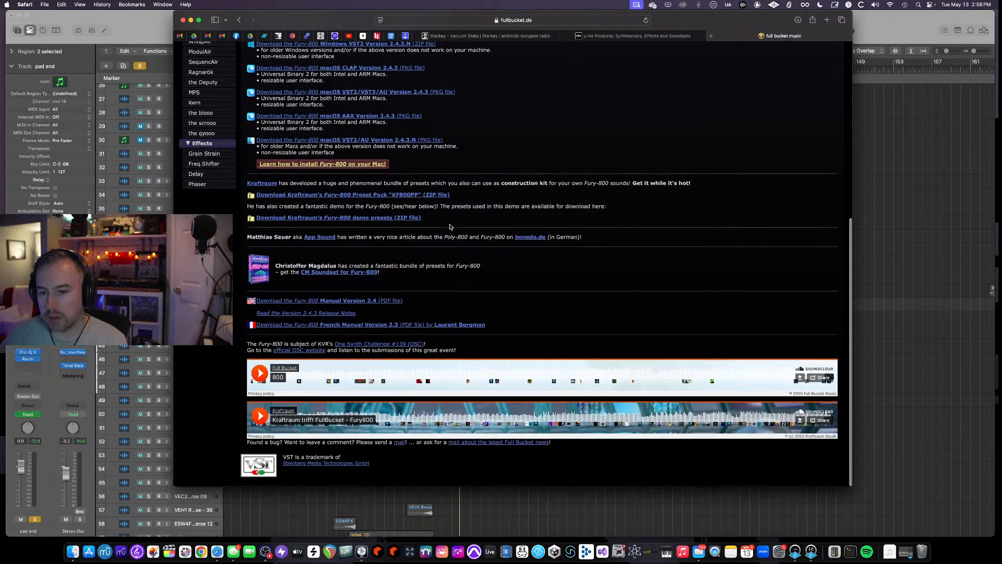
scroll(449, 227, up, 10)
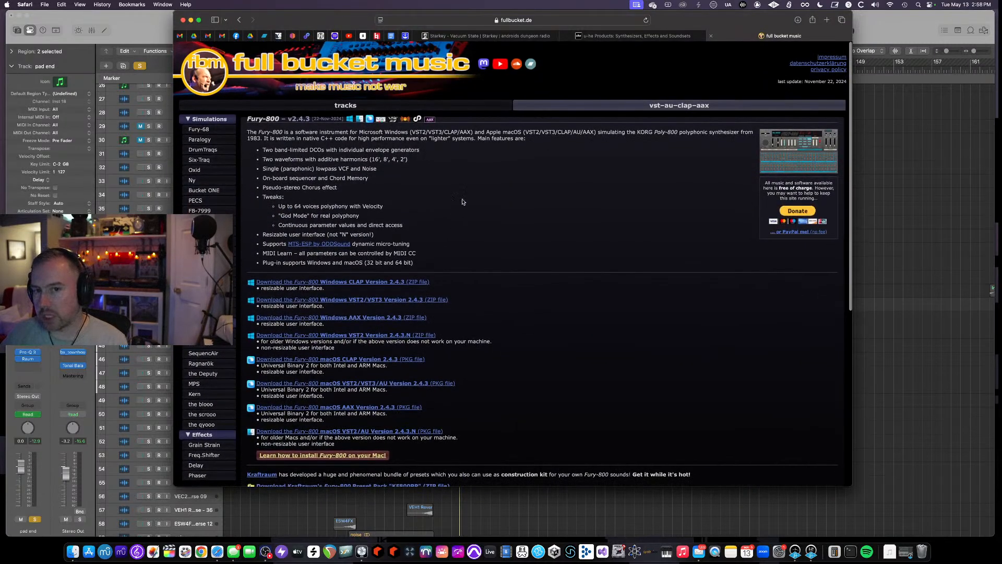
click(239, 20)
scroll(520, 180, down, 5)
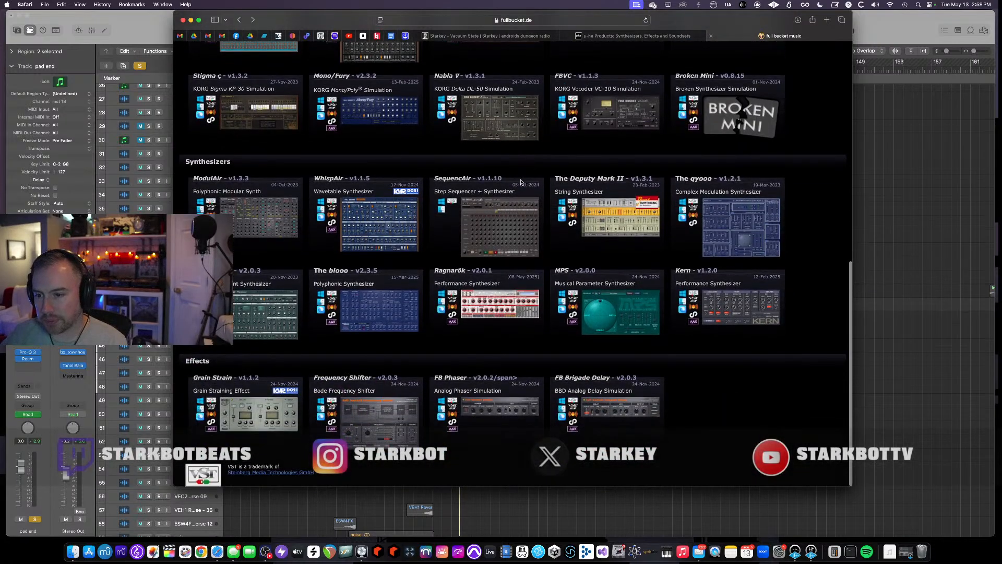
scroll(520, 180, up, 15)
- Return to Logic and open the pad end track's Pro-Q 3 and Raum effect plugins
click(911, 246)
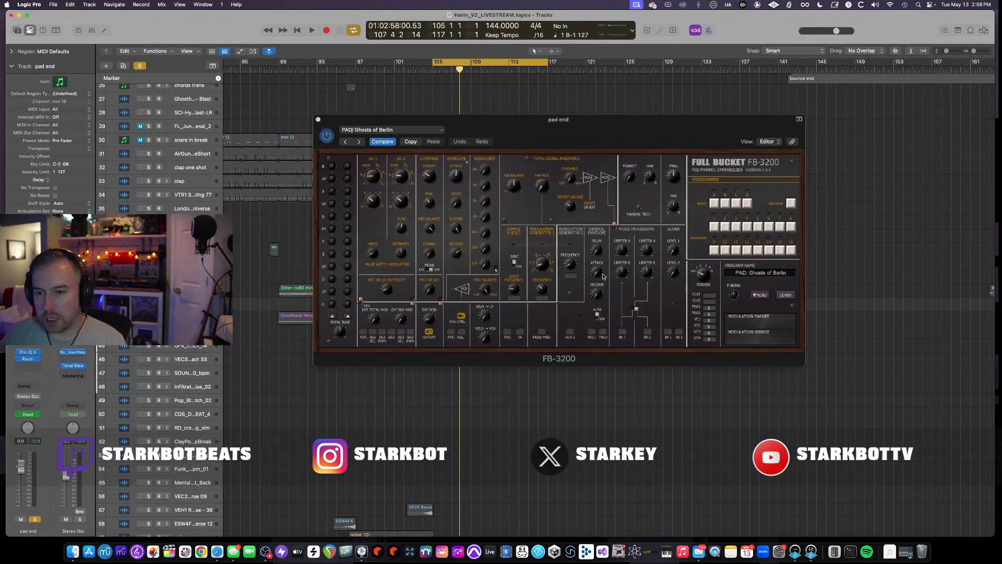
scroll(911, 246, down, 1)
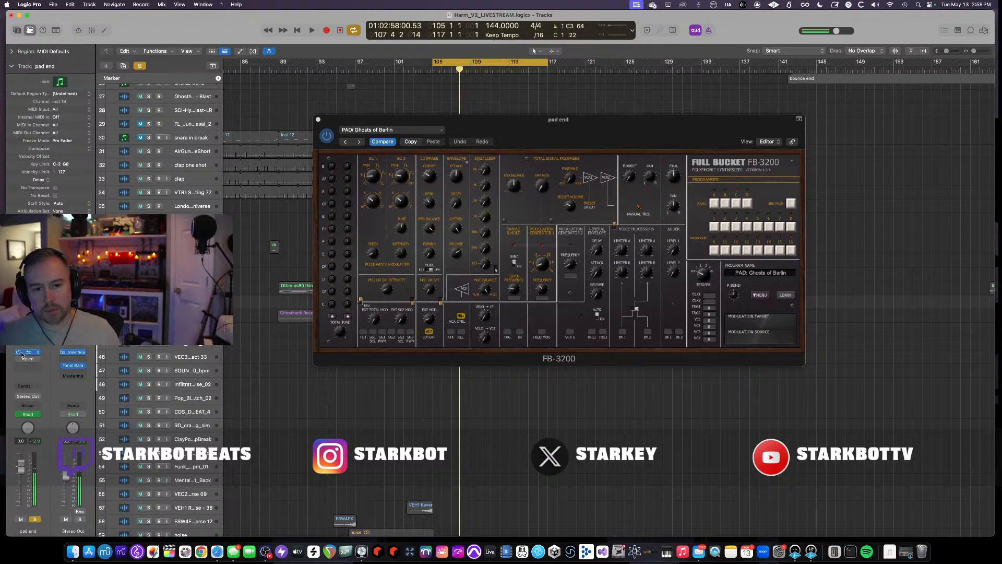
click(29, 352)
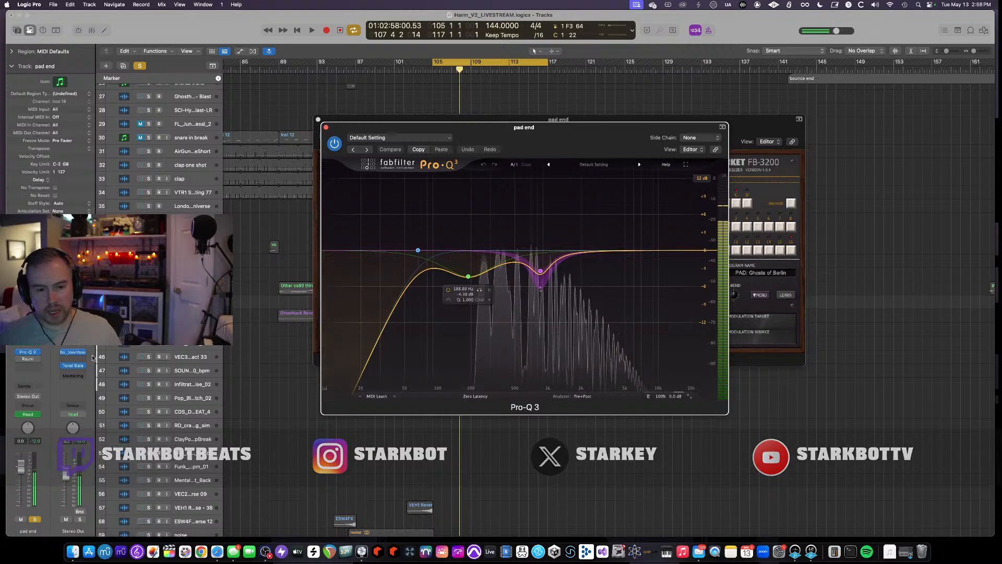
click(29, 360)
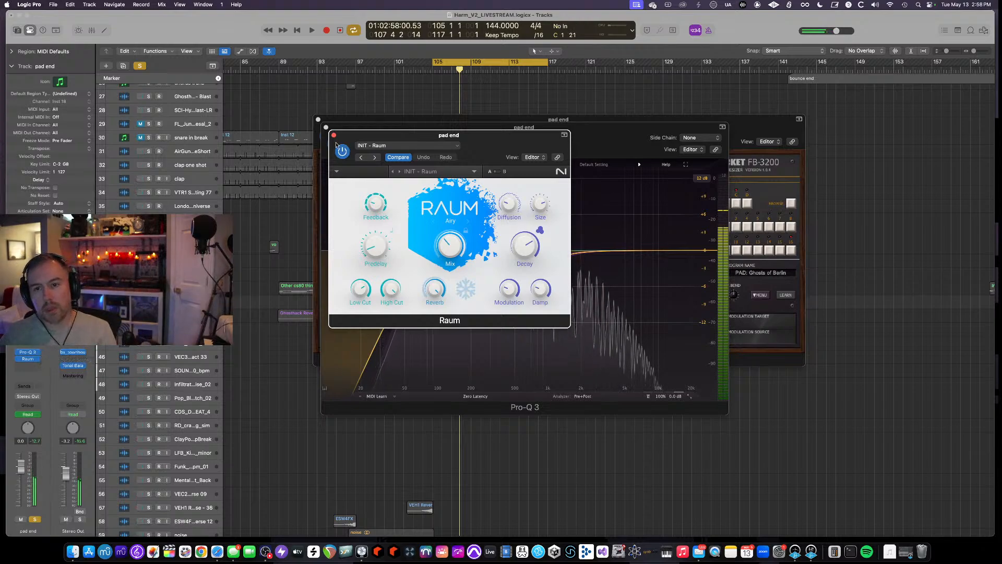
- Switch to Safari, search for korg 3200 in a new tab, and open the Korg D3200 review
click(222, 556)
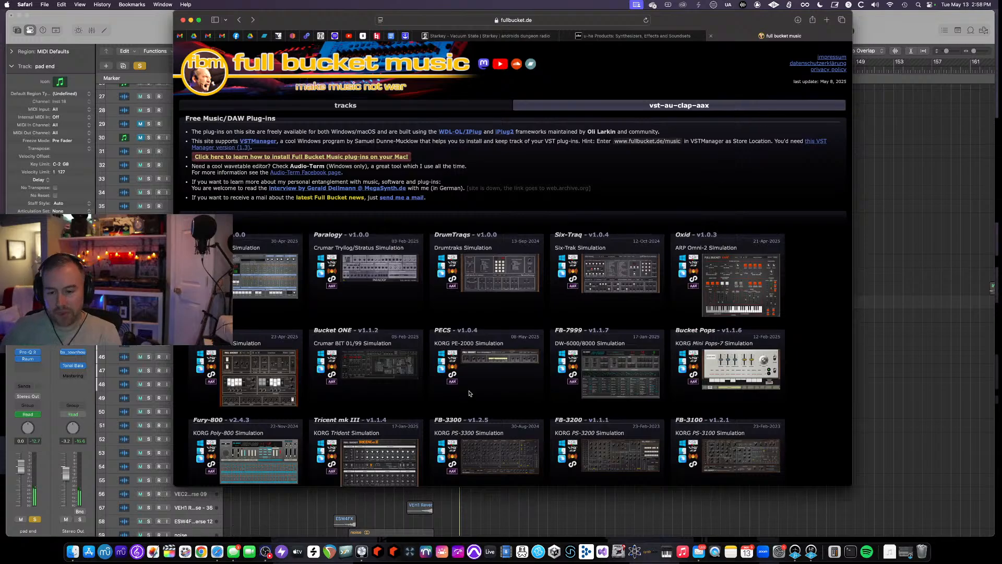
key(super+t)
text(korg 3200)
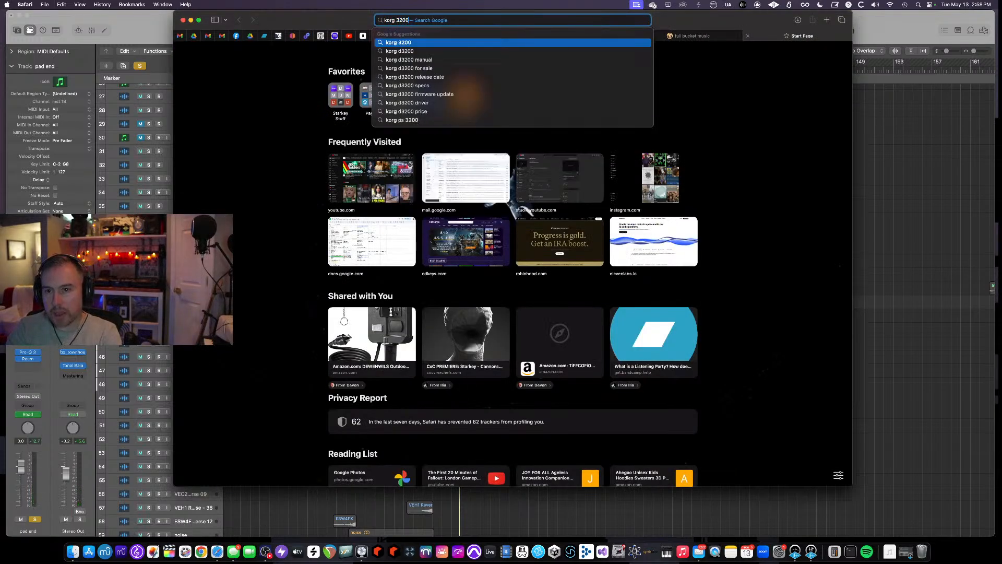
key(Return)
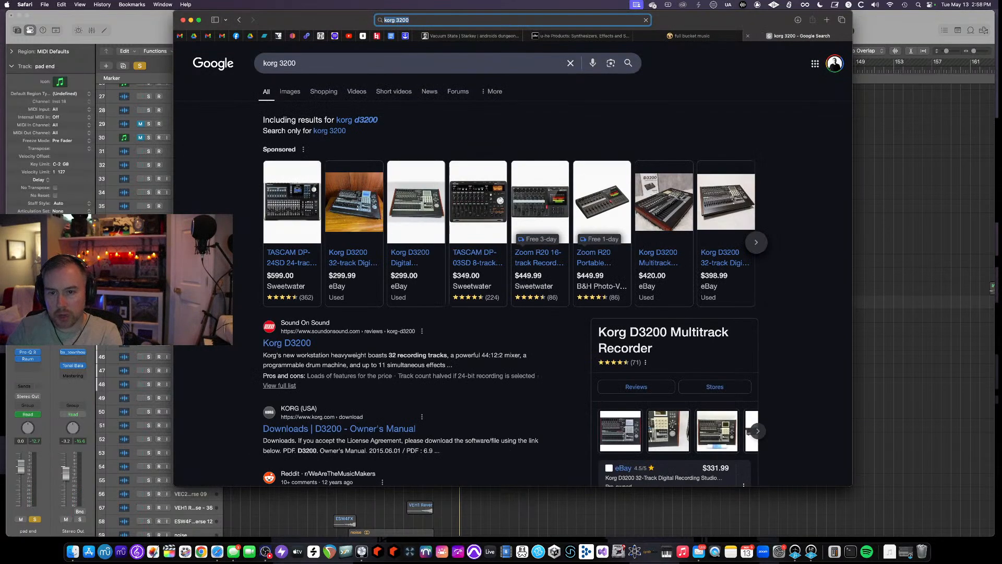
click(291, 343)
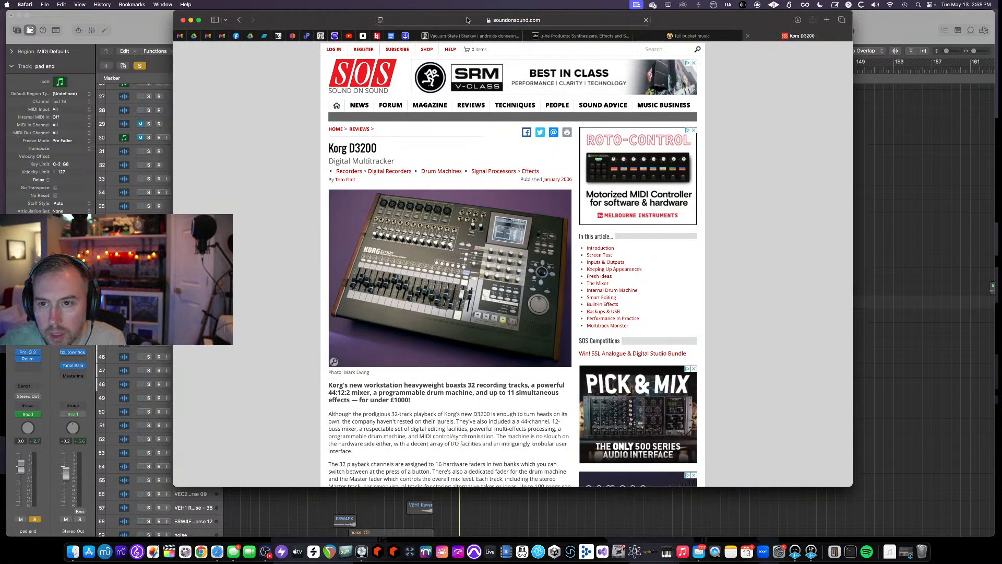
- Search for korg 3300 and open Korg's PS-3300 Polyphonic Synthesizer product page
click(557, 21)
text(korg 3300)
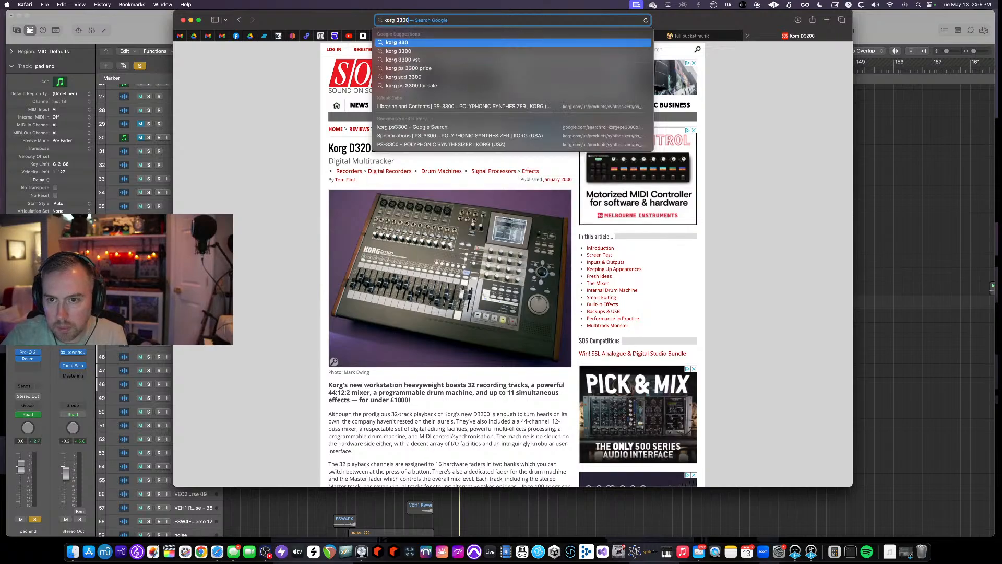
key(Return)
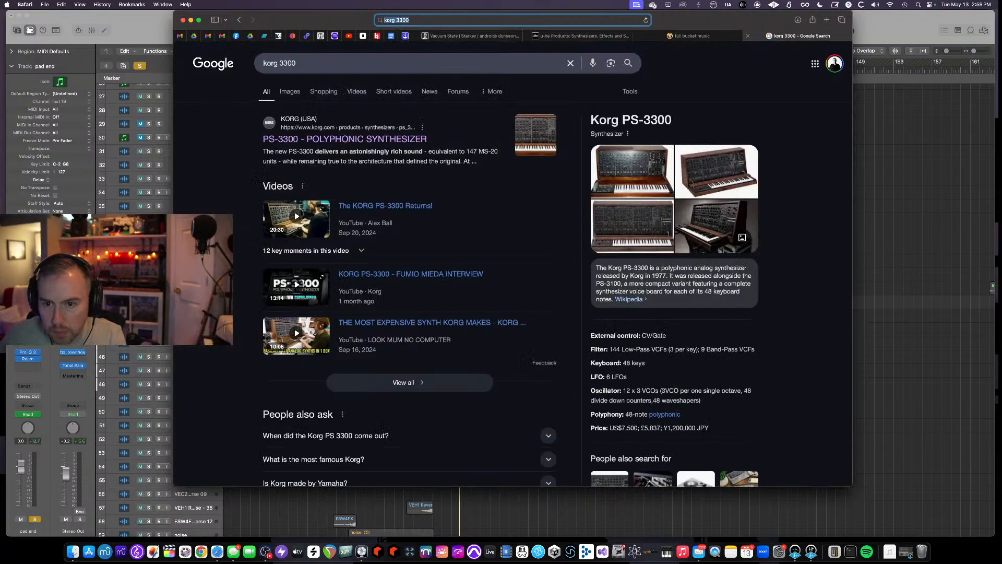
click(375, 142)
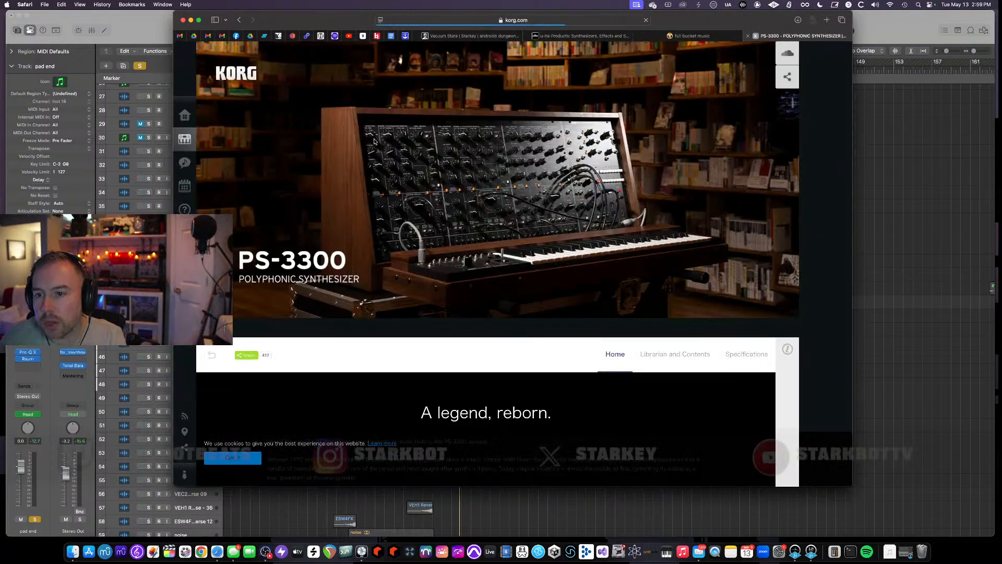
- Scroll through the PS-3300 product page to read about the synthesizer
scroll(413, 182, down, 5)
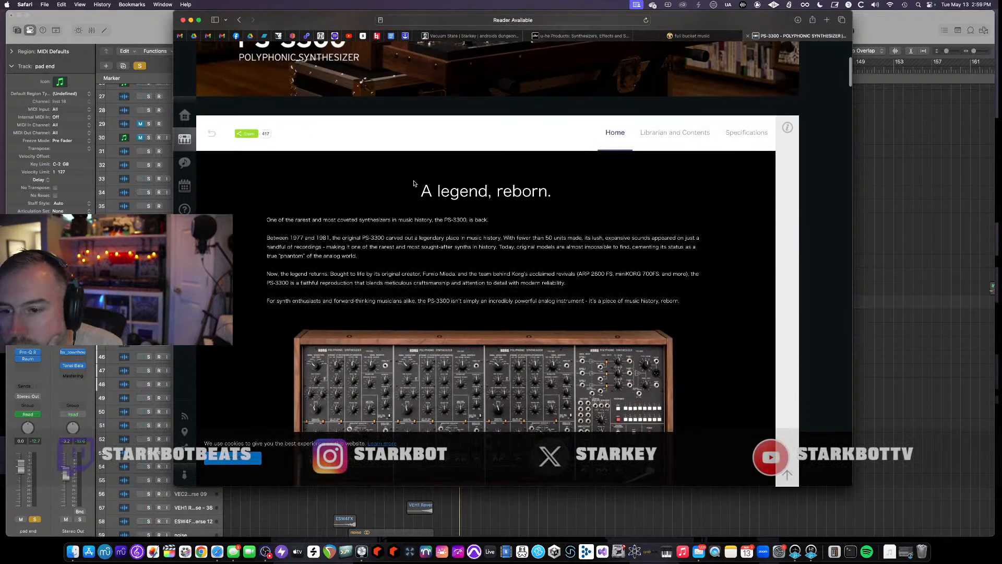
scroll(414, 184, down, 7)
scroll(414, 183, down, 10)
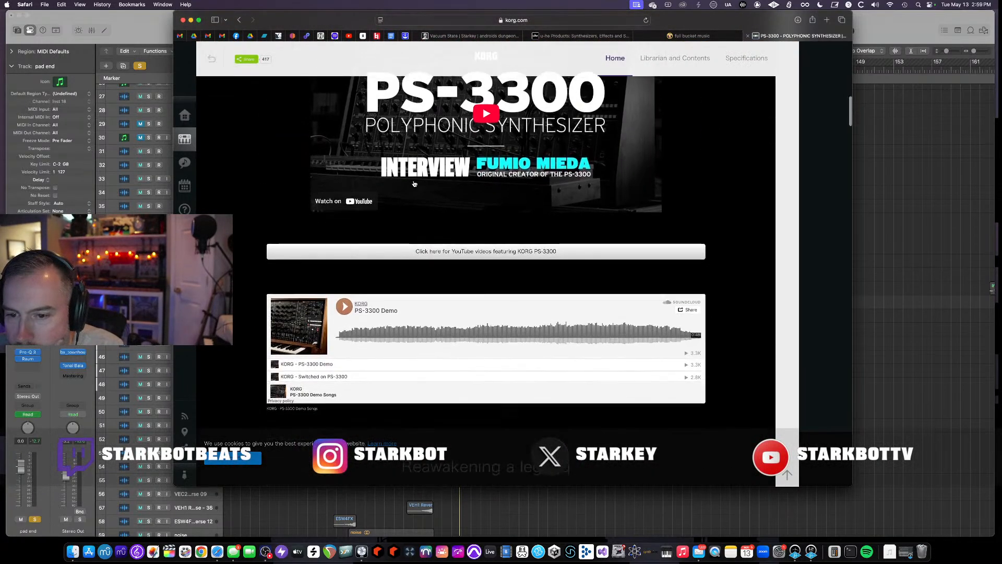
scroll(414, 182, down, 15)
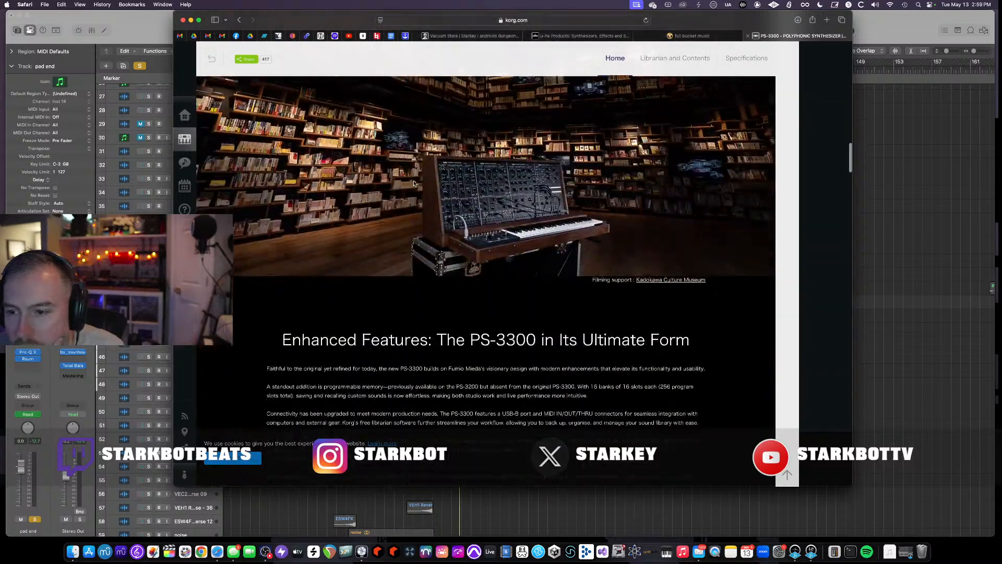
scroll(414, 183, down, 8)
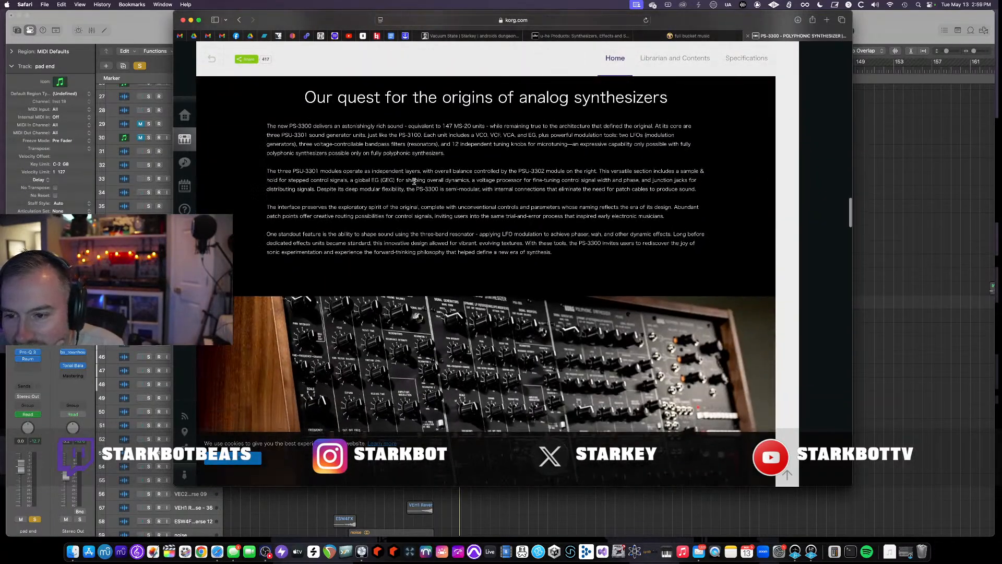
scroll(414, 183, down, 15)
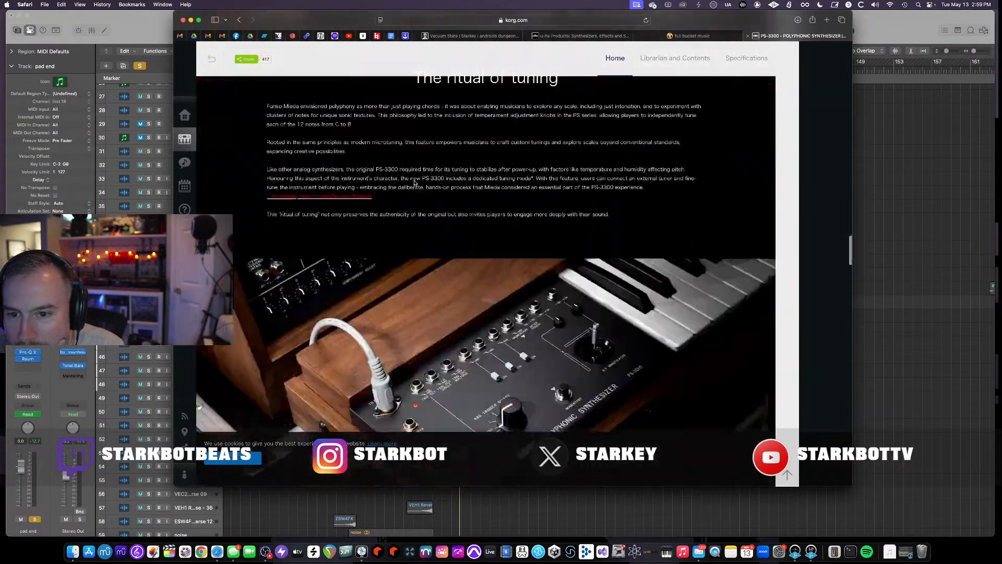
scroll(413, 180, down, 8)
scroll(415, 182, down, 15)
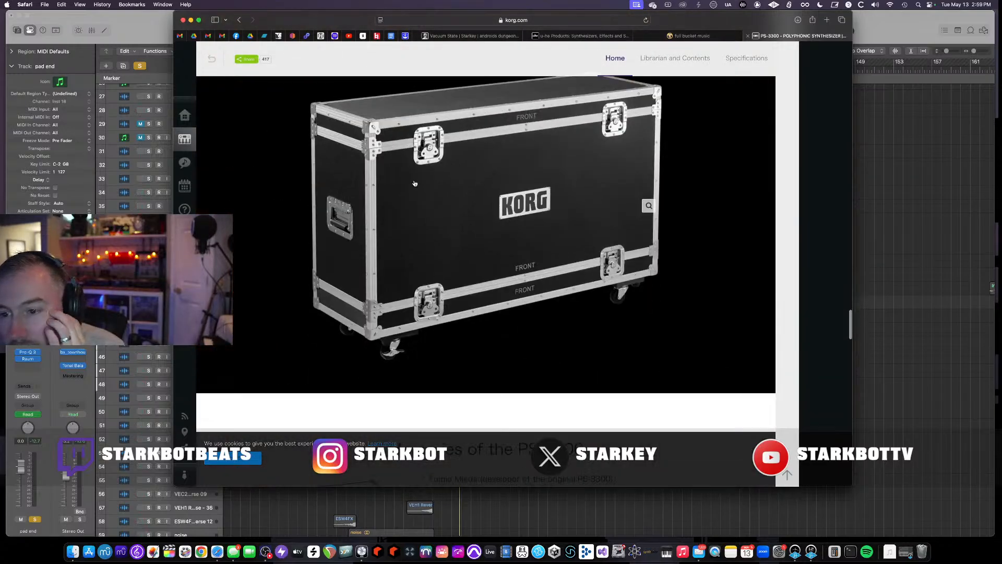
scroll(414, 183, down, 20)
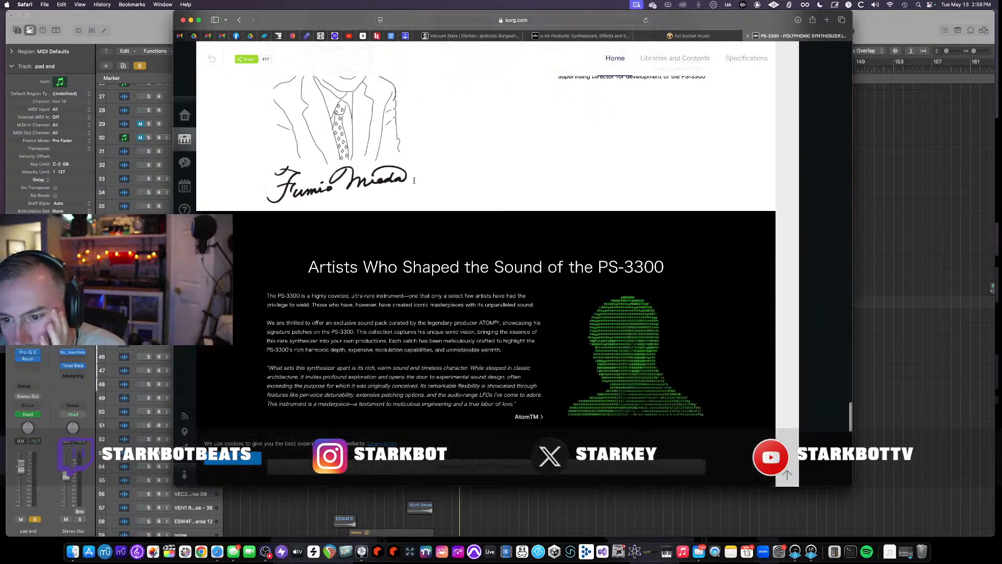
scroll(414, 182, down, 10)
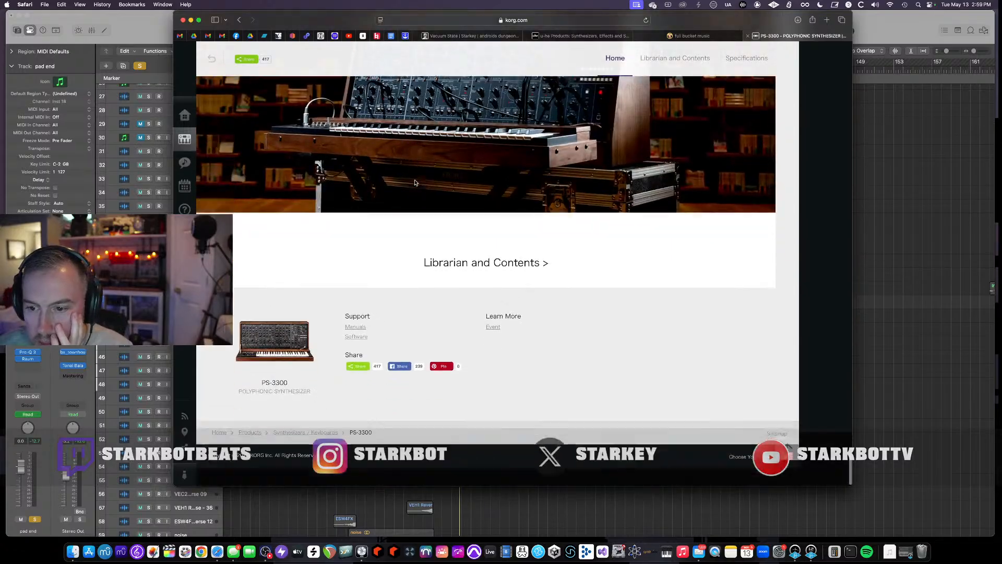
- Scroll back up and down through the PS-3300 product page, reviewing its features, history and artist sections
scroll(416, 182, up, 20)
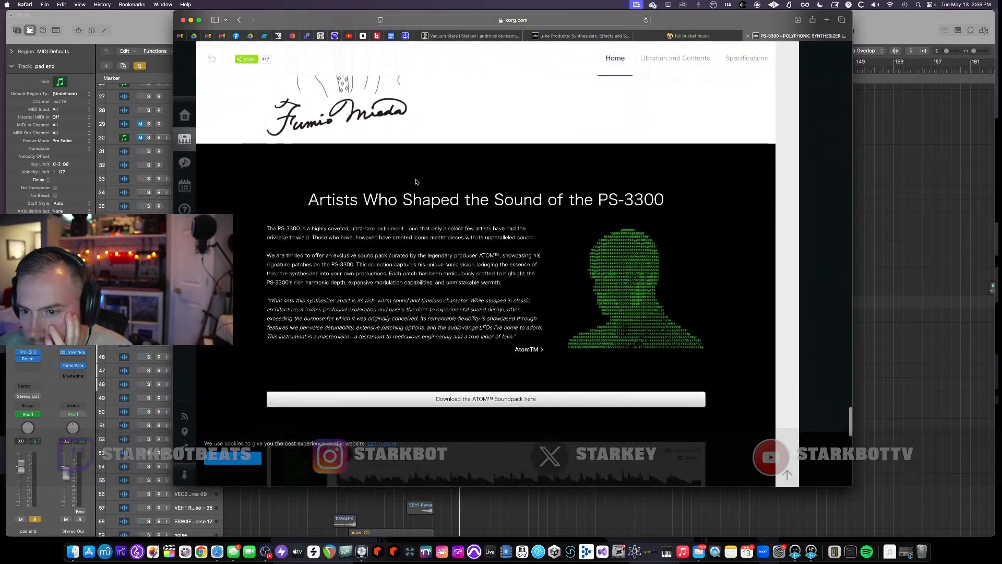
scroll(415, 182, up, 20)
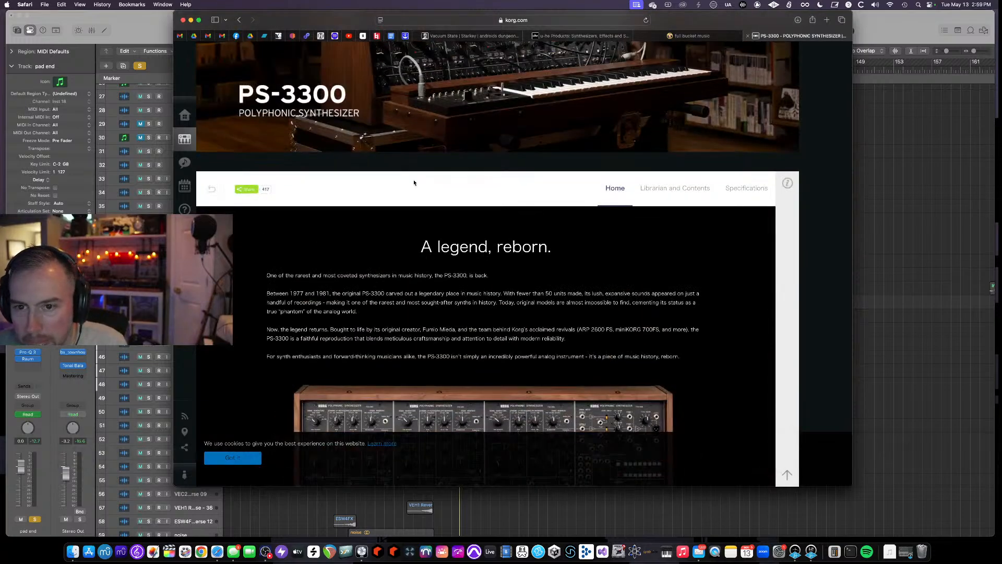
scroll(414, 182, up, 4)
scroll(414, 182, down, 12)
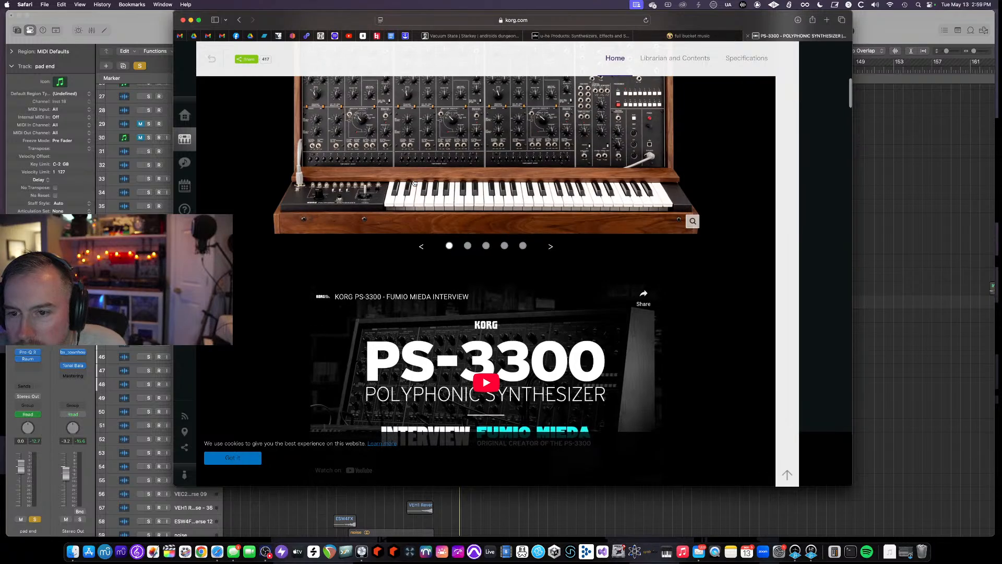
scroll(412, 183, down, 14)
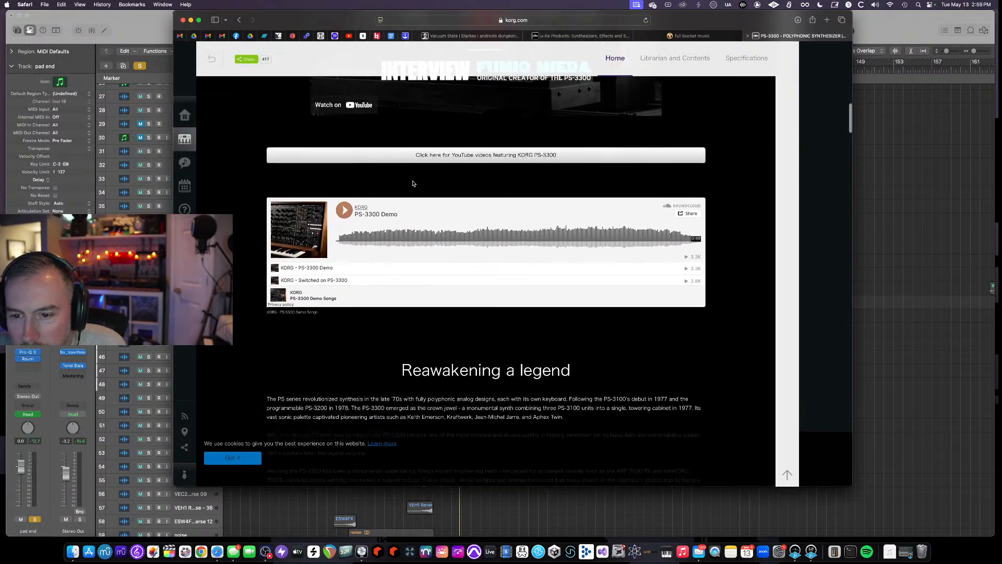
scroll(413, 184, down, 13)
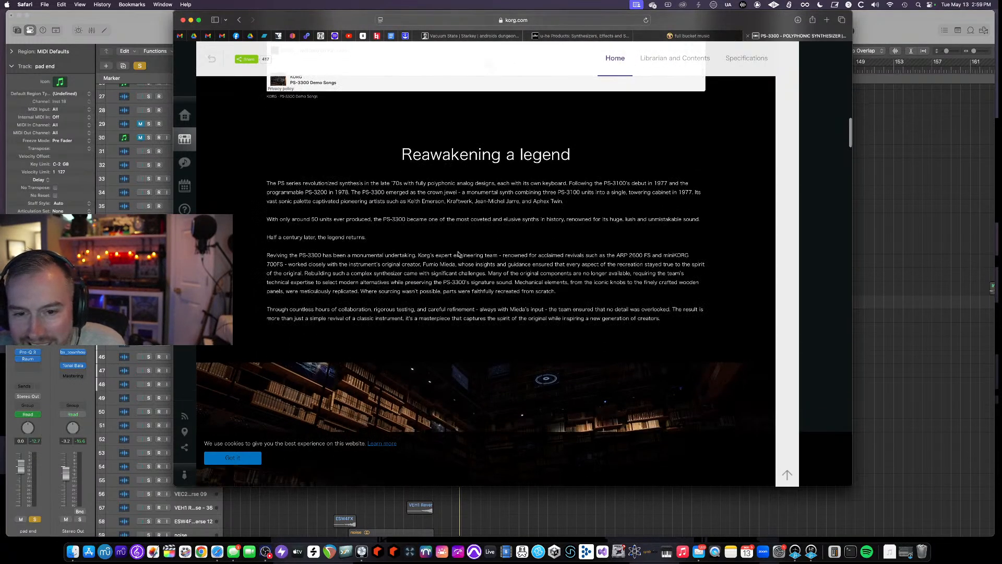
scroll(460, 253, down, 14)
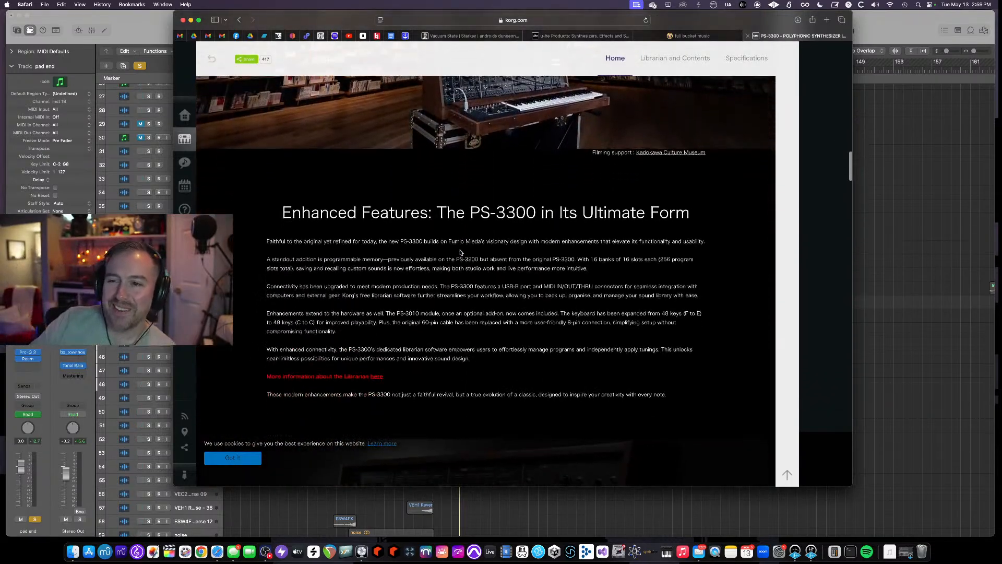
scroll(418, 315, down, 20)
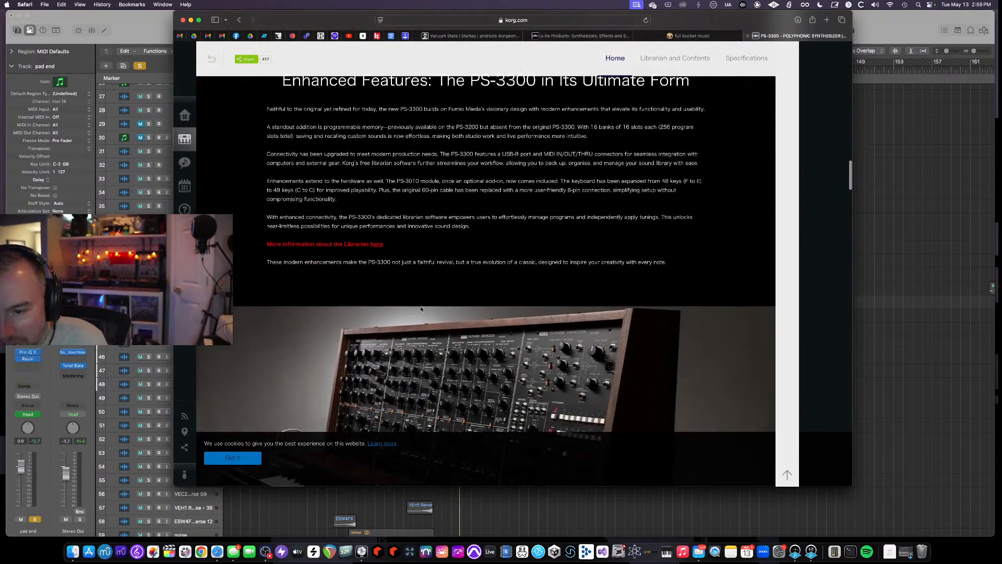
scroll(426, 307, down, 20)
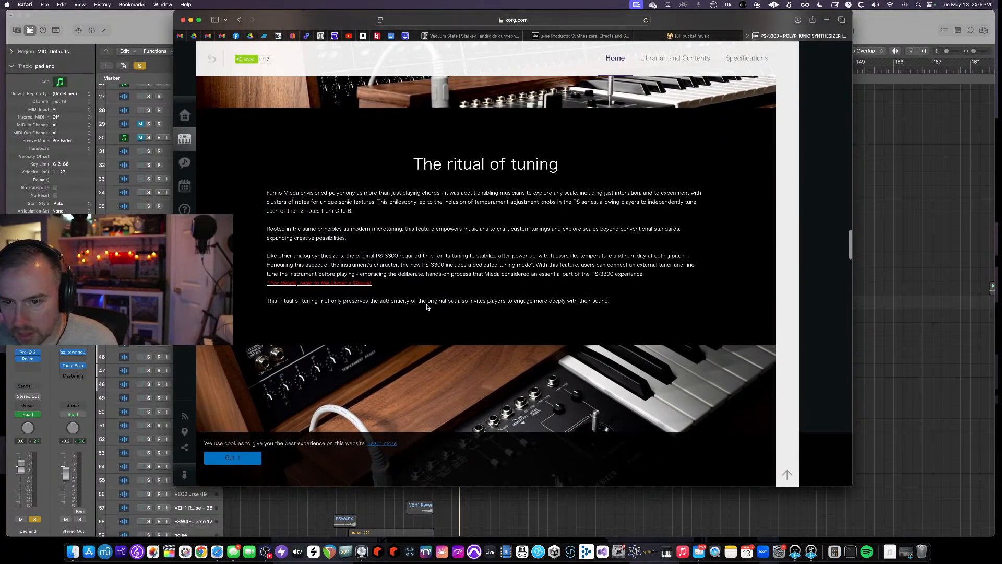
scroll(427, 307, down, 15)
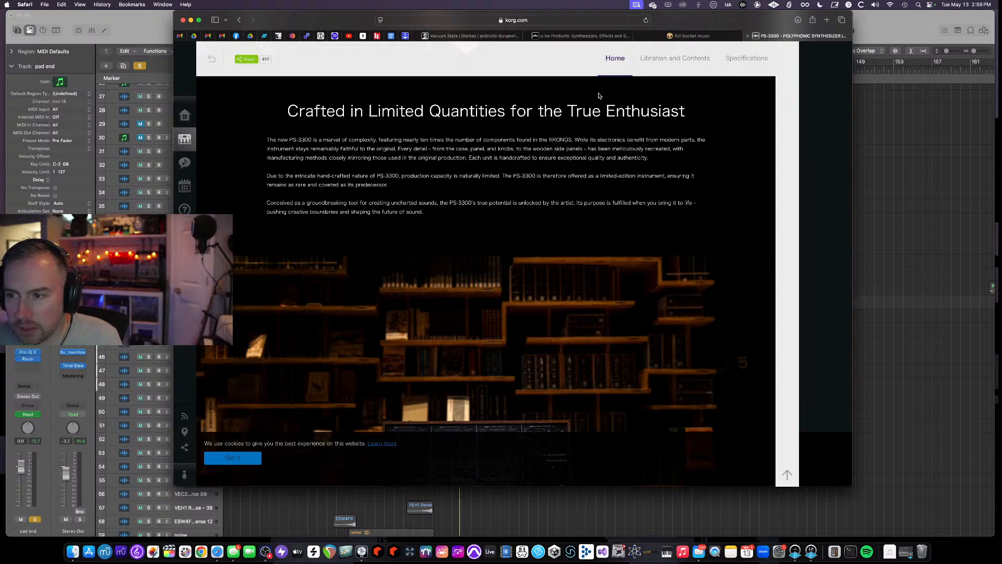
scroll(546, 122, down, 1)
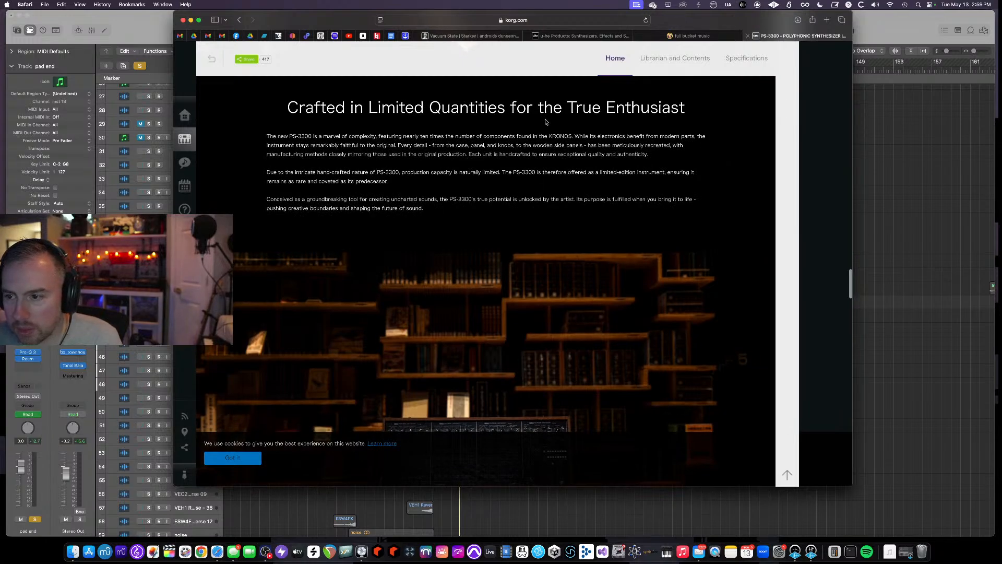
scroll(546, 122, down, 10)
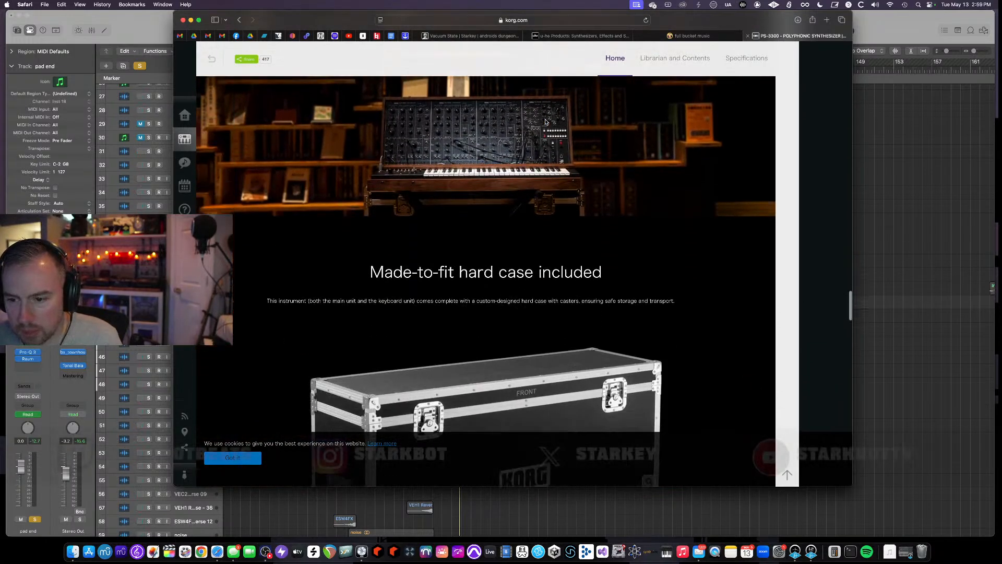
scroll(546, 122, down, 12)
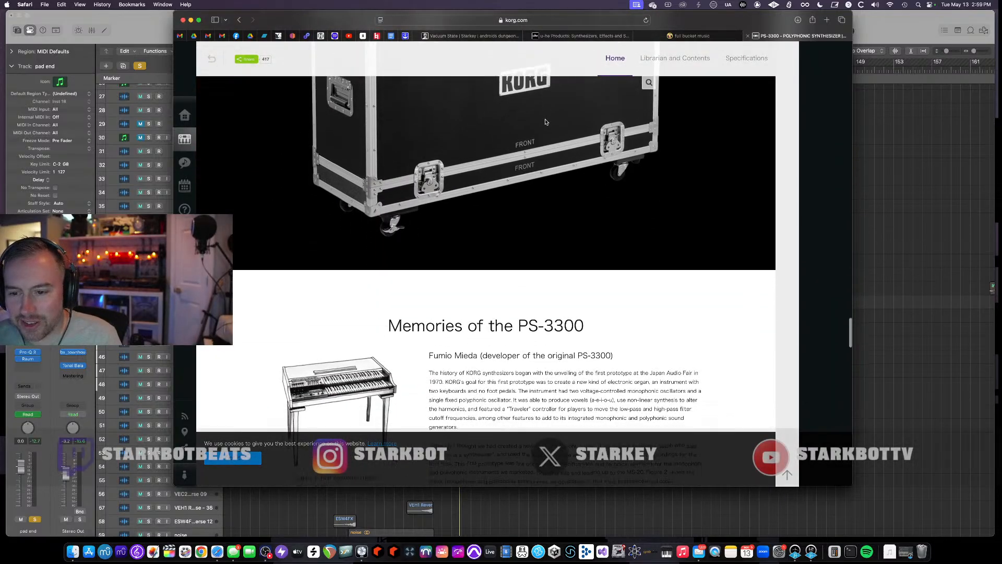
scroll(546, 122, down, 8)
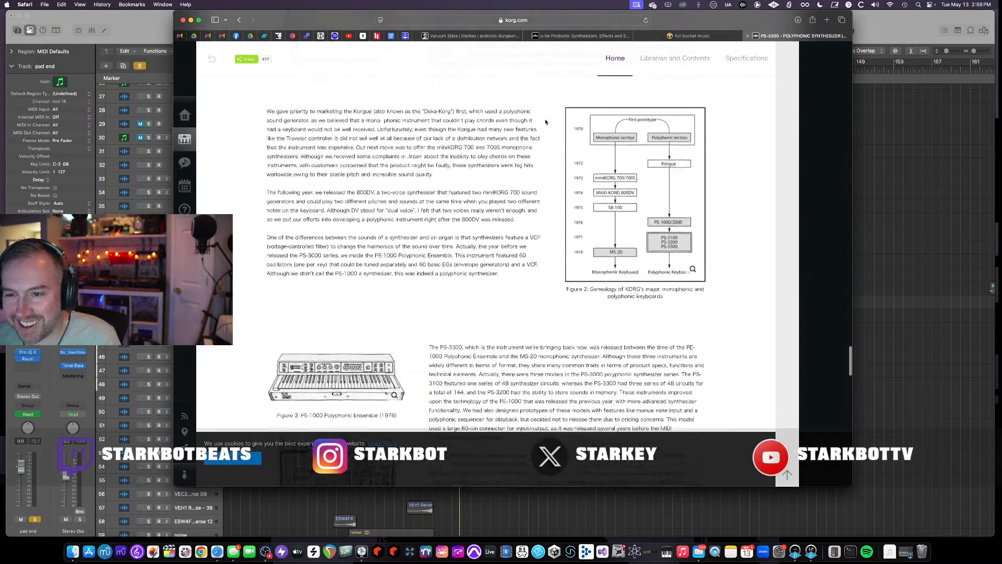
scroll(547, 122, down, 10)
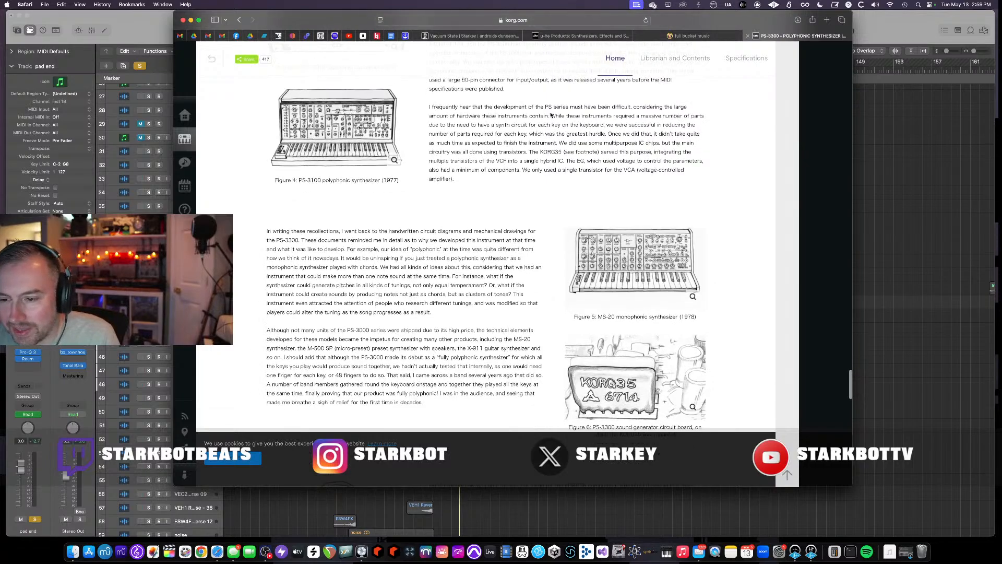
scroll(548, 117, down, 10)
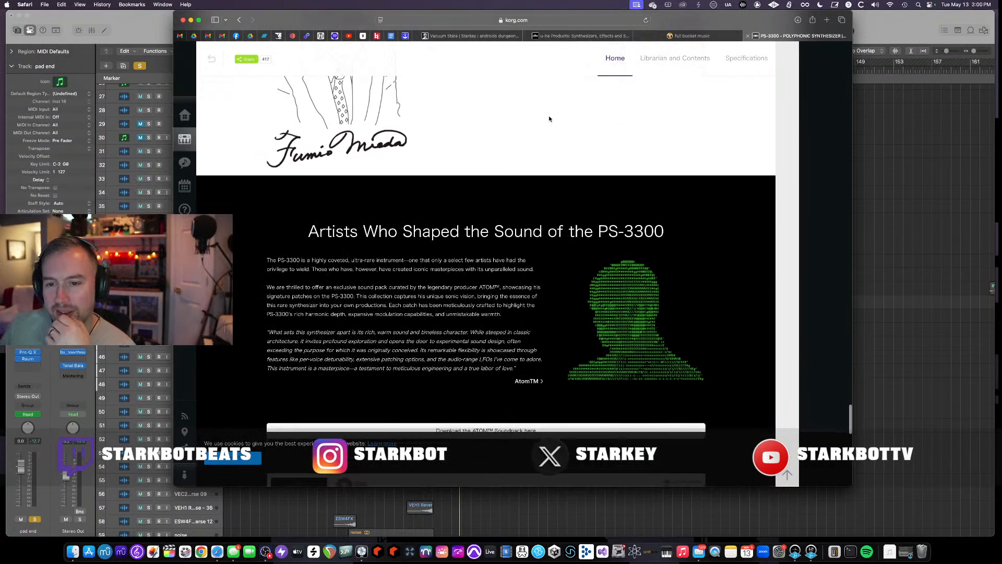
scroll(549, 119, down, 2)
- Search for korg 3300 price hardware in a new tab and open the Synth Anatomy article on the PS-3300 FS
key(super+t)
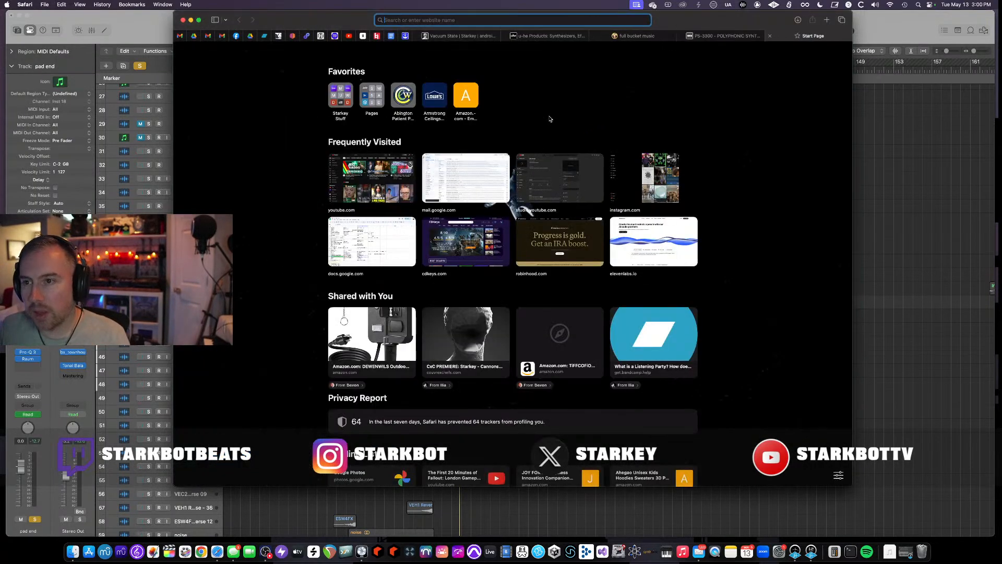
text(korg 3300)
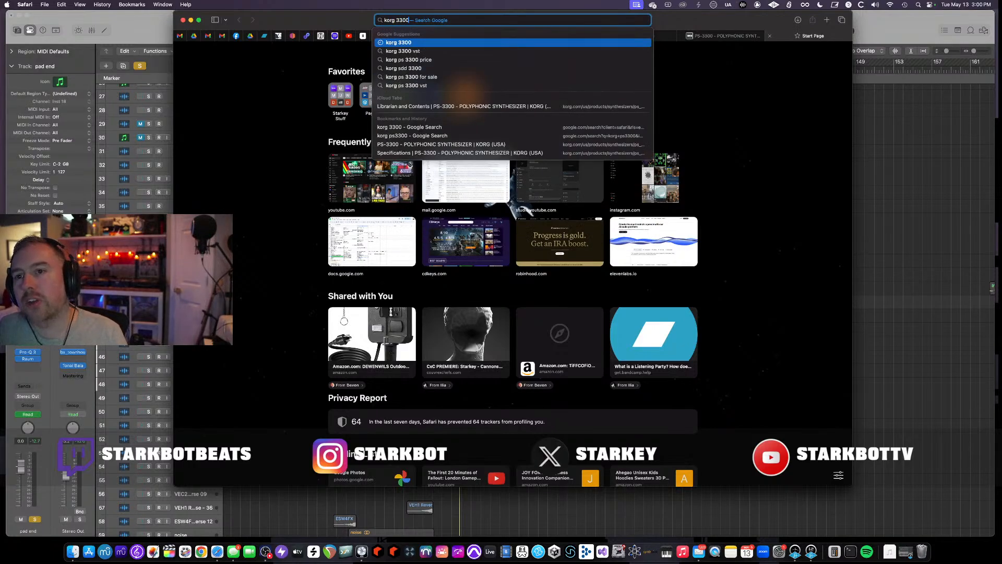
text( price ha)
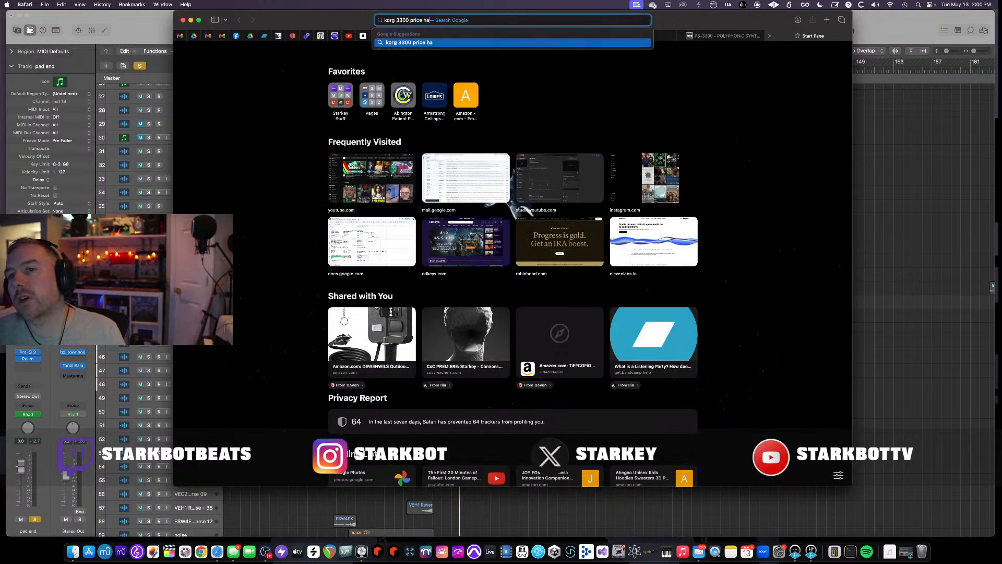
text(rdware)
key(Return)
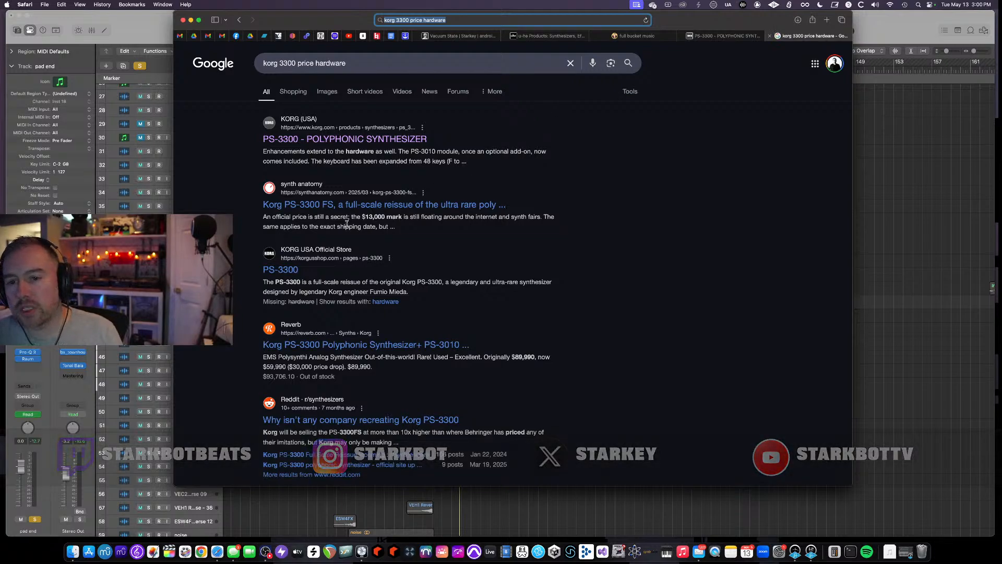
click(380, 208)
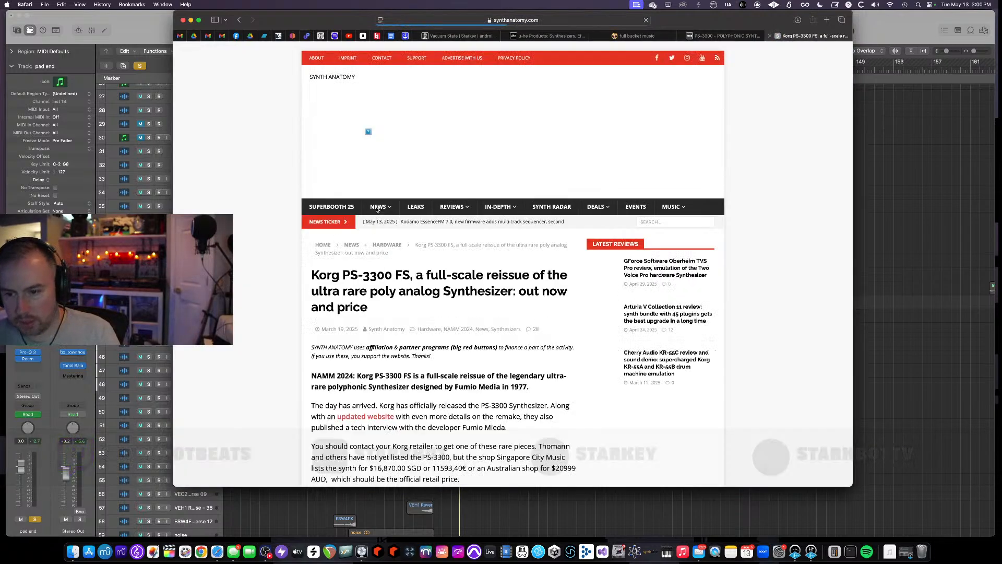
- Scroll through the Synth Anatomy article to read about the PS-3300's price and availability
scroll(383, 204, down, 5)
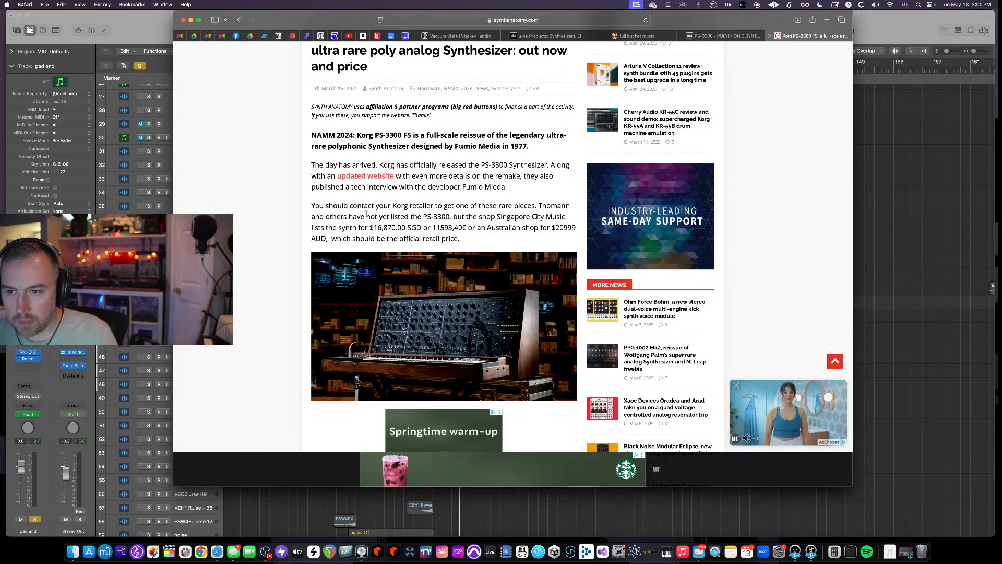
scroll(367, 214, down, 2)
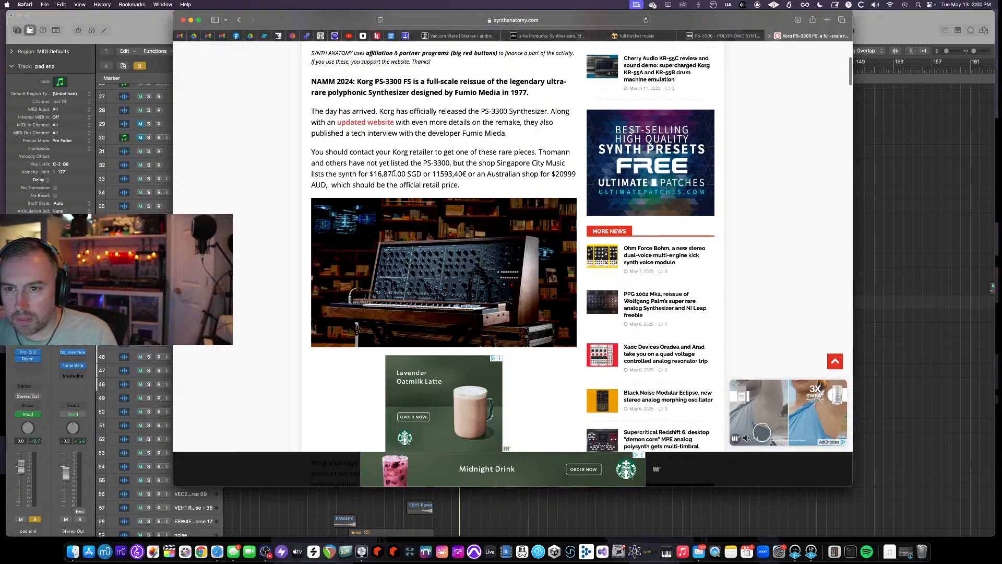
scroll(395, 173, up, 3)
scroll(395, 174, down, 4)
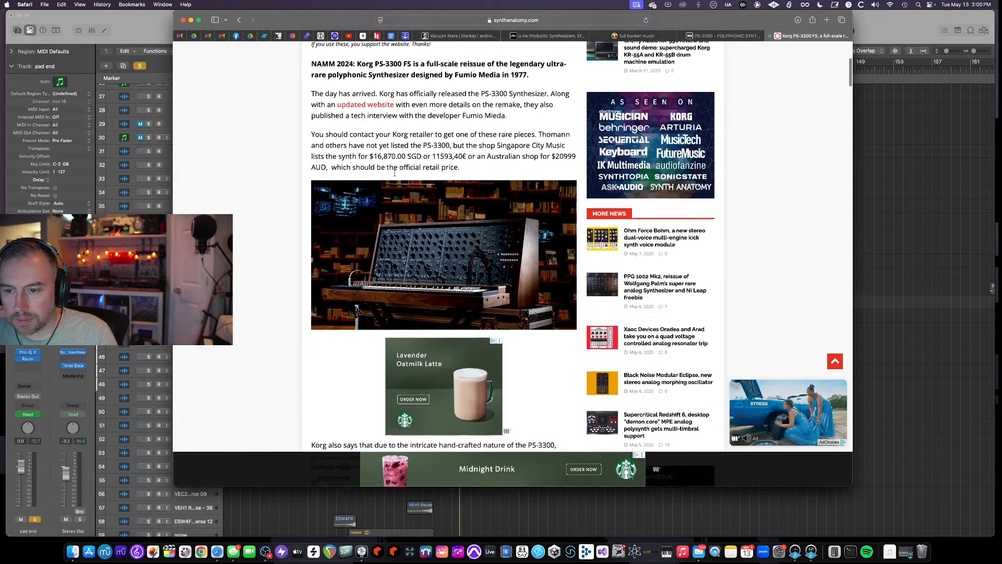
scroll(395, 173, down, 10)
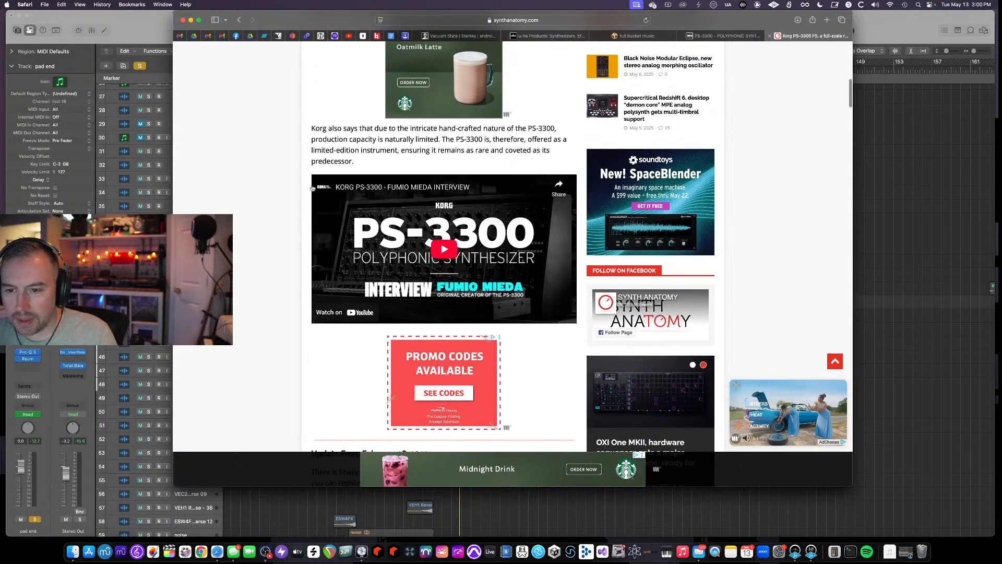
scroll(268, 185, down, 6)
scroll(269, 186, down, 4)
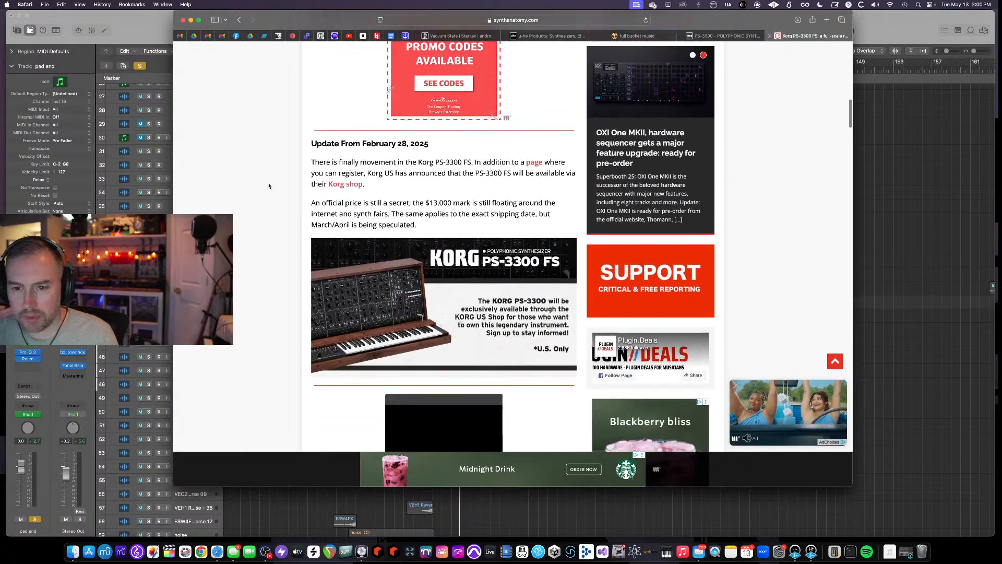
scroll(269, 186, down, 2)
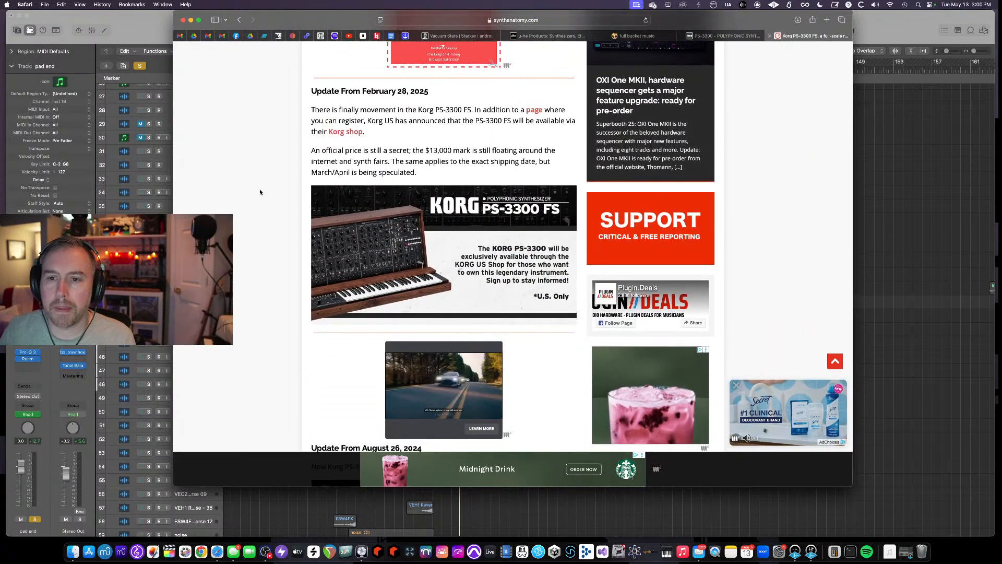
scroll(268, 188, down, 9)
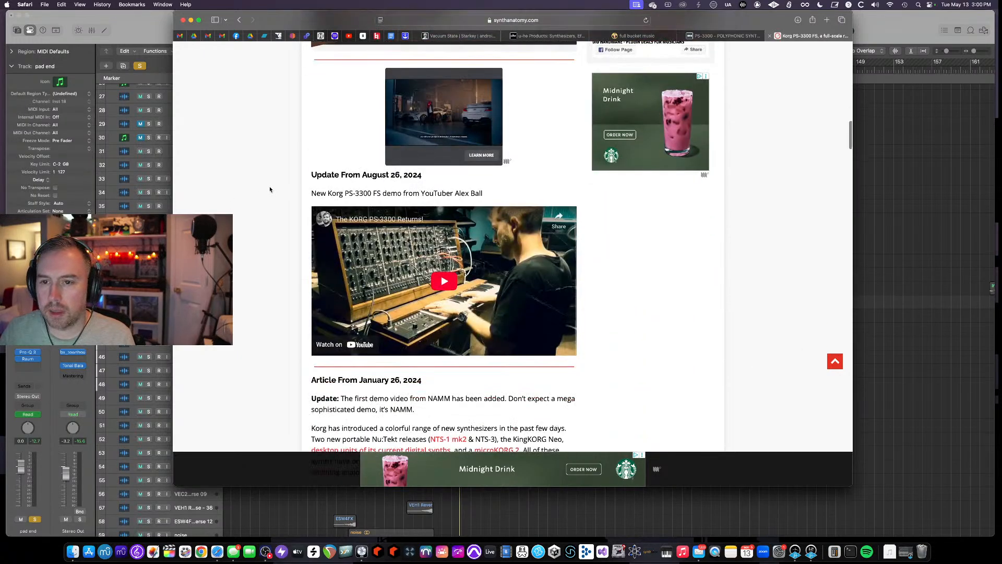
scroll(270, 189, down, 2)
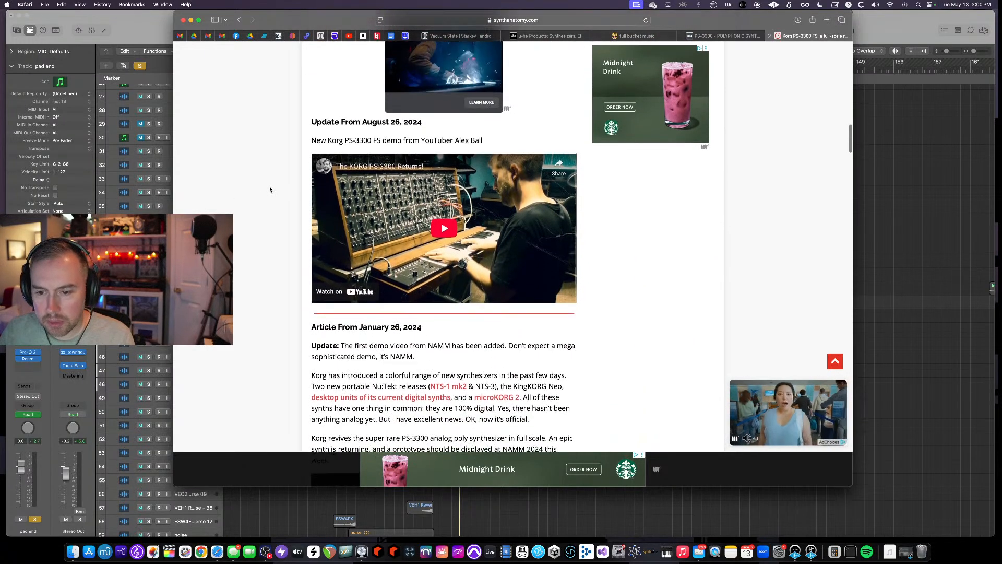
scroll(270, 189, up, 20)
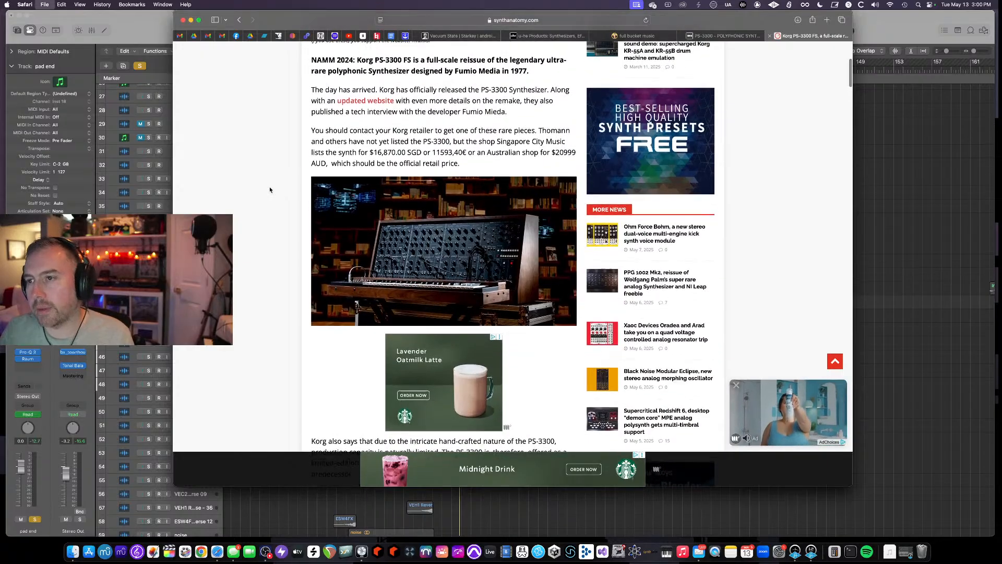
- Close the article tab and page through the PS-3300 product page's image carousel
key(super+w)
scroll(320, 205, down, 10)
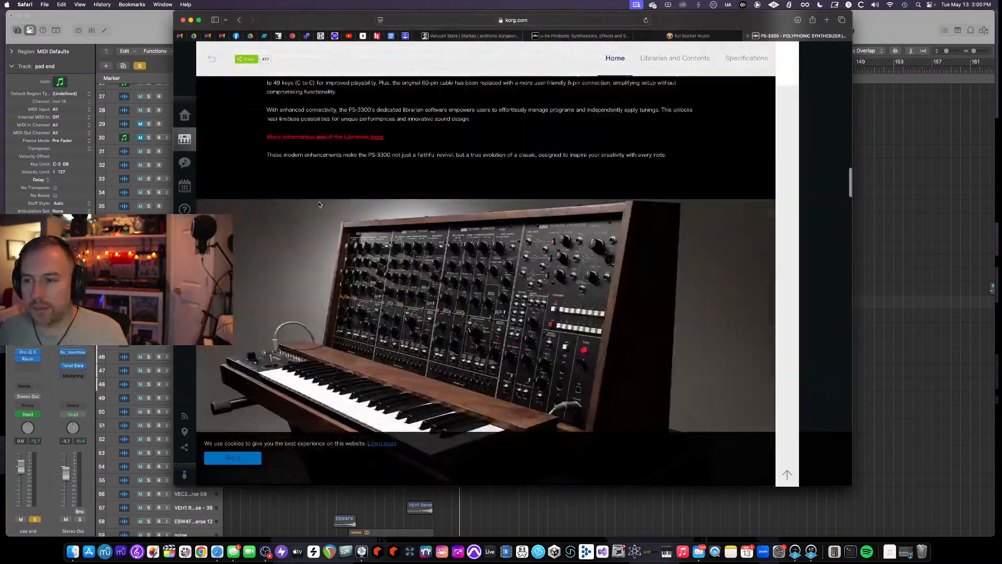
scroll(319, 205, up, 10)
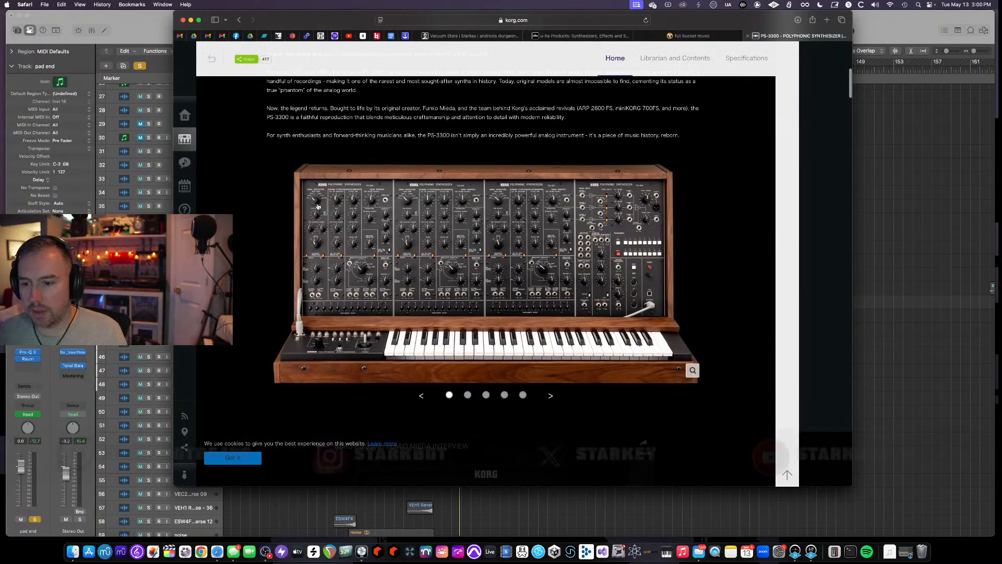
scroll(318, 206, down, 1)
click(468, 365)
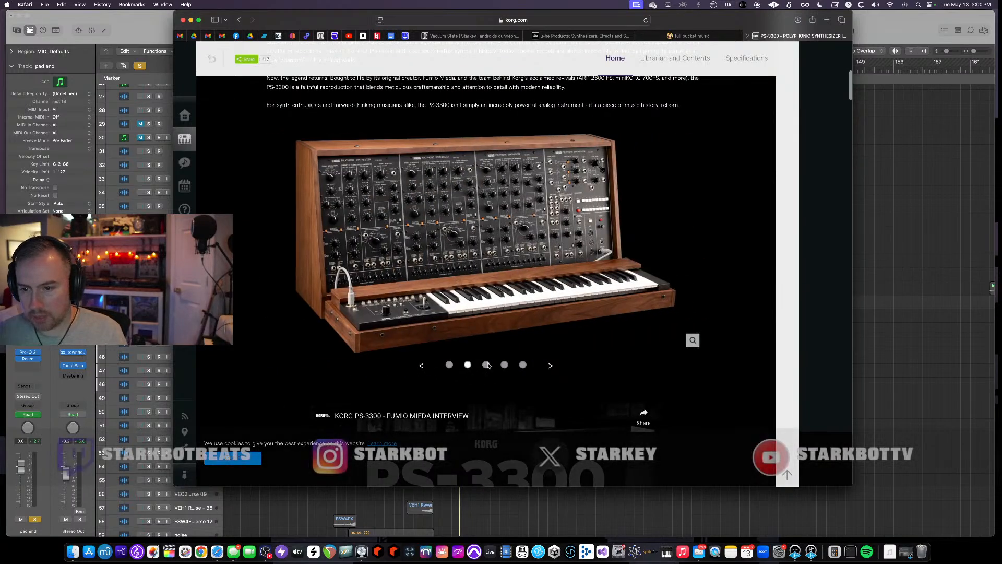
click(486, 365)
click(504, 365)
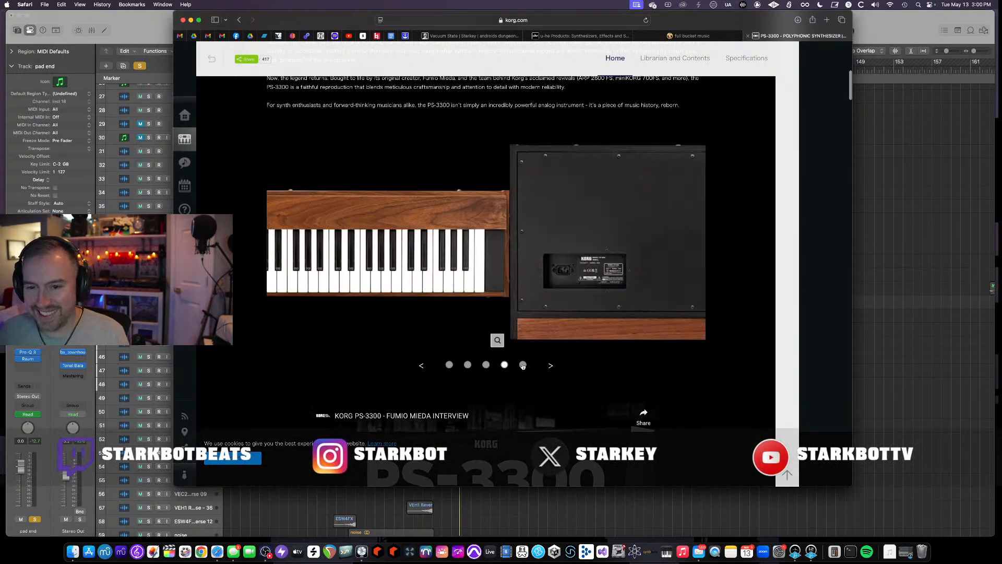
click(523, 365)
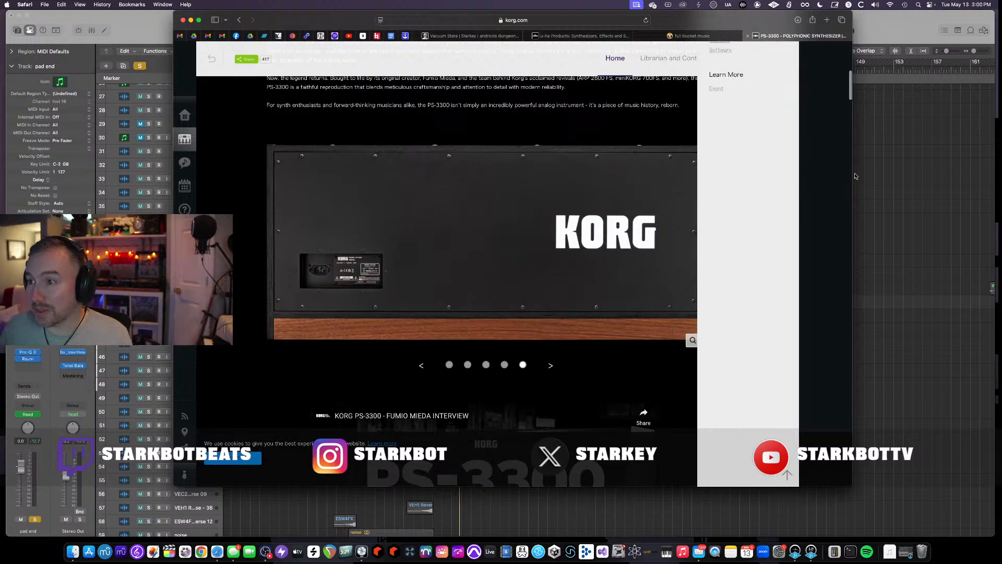
- Switch back to Logic Pro with the pad end track's plugin windows
click(901, 176)
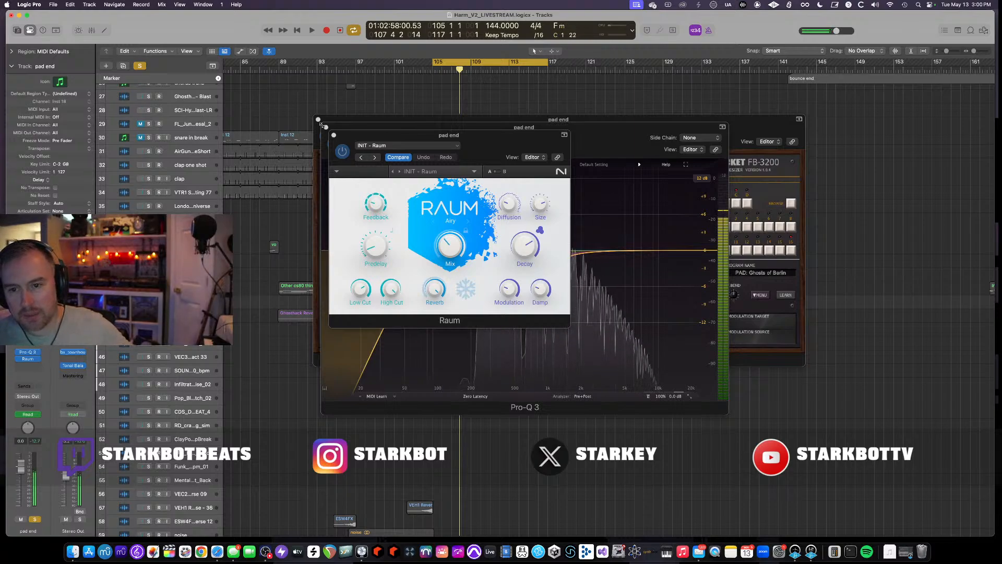
- Switch to the browser and open sweetwater.com in a new tab
click(216, 549)
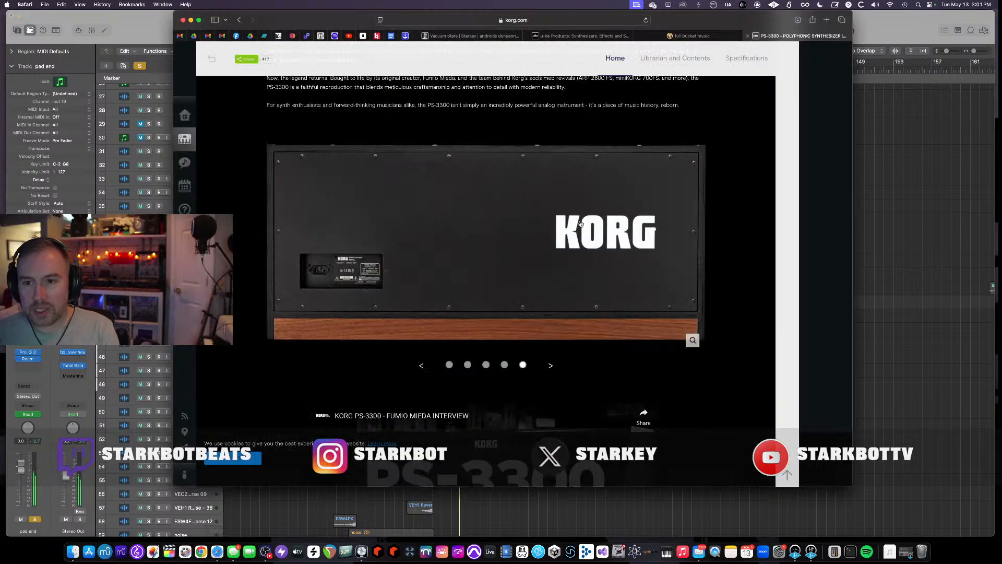
key(super+t)
text(sweetwate)
key(Return)
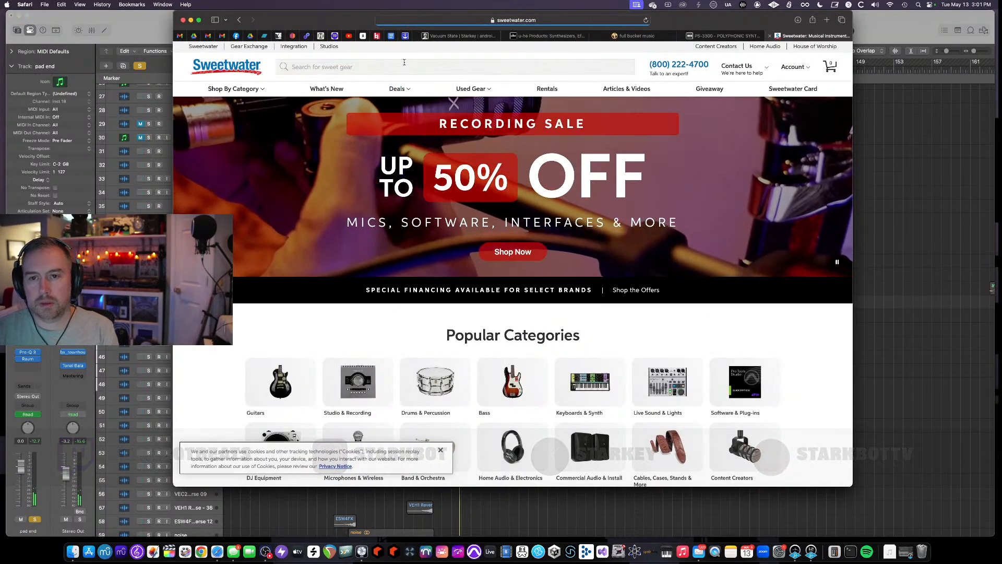
scroll(450, 210, down, 10)
scroll(450, 211, up, 10)
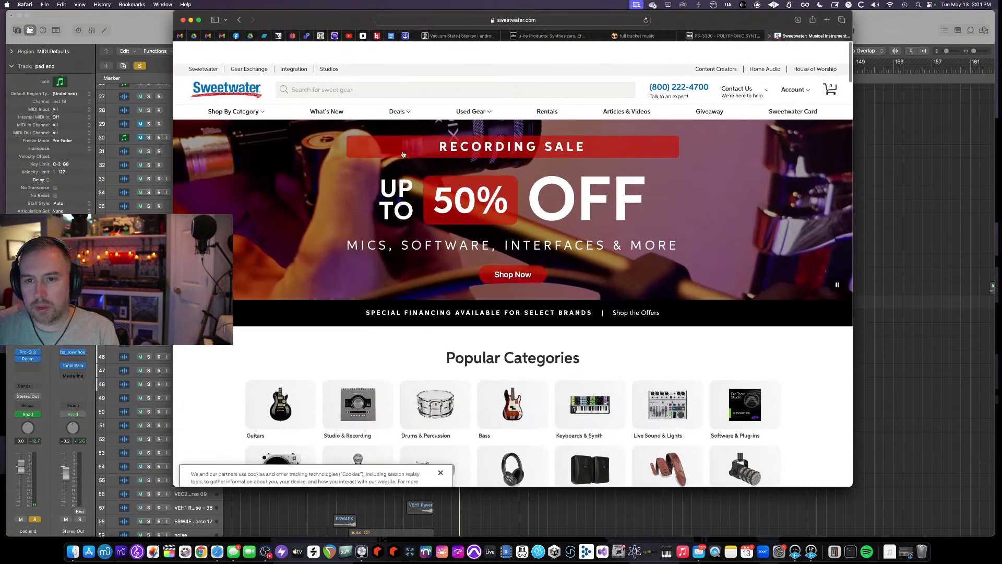
- Search Sweetwater for korg 3300 and scroll through the Korg product results
click(450, 67)
text(korg 3300)
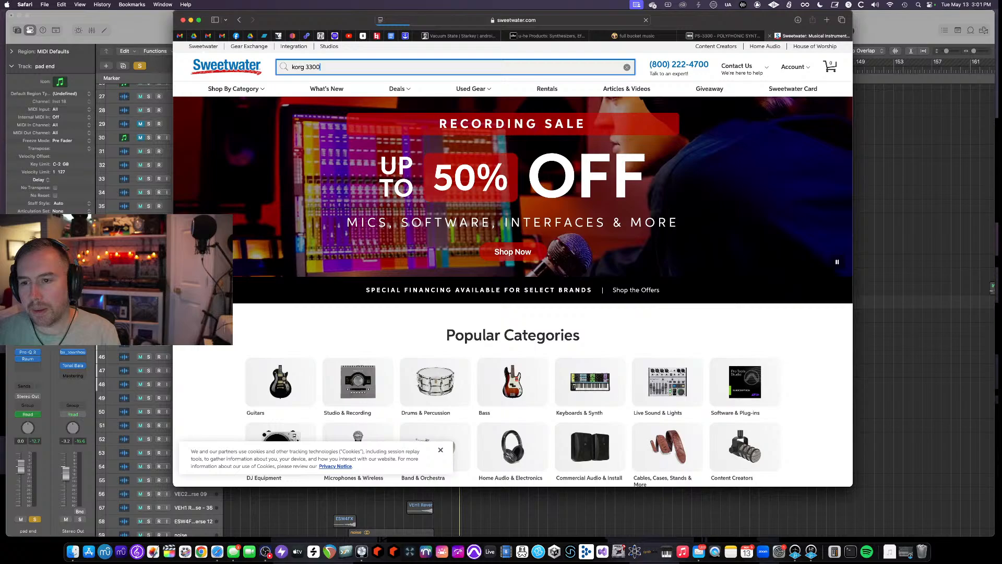
key(Return)
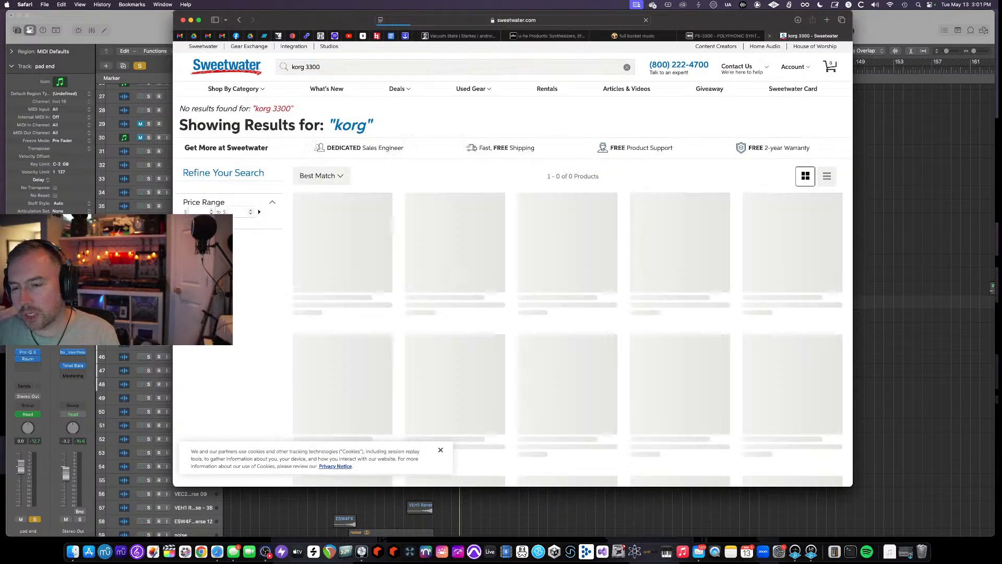
scroll(512, 291, down, 3)
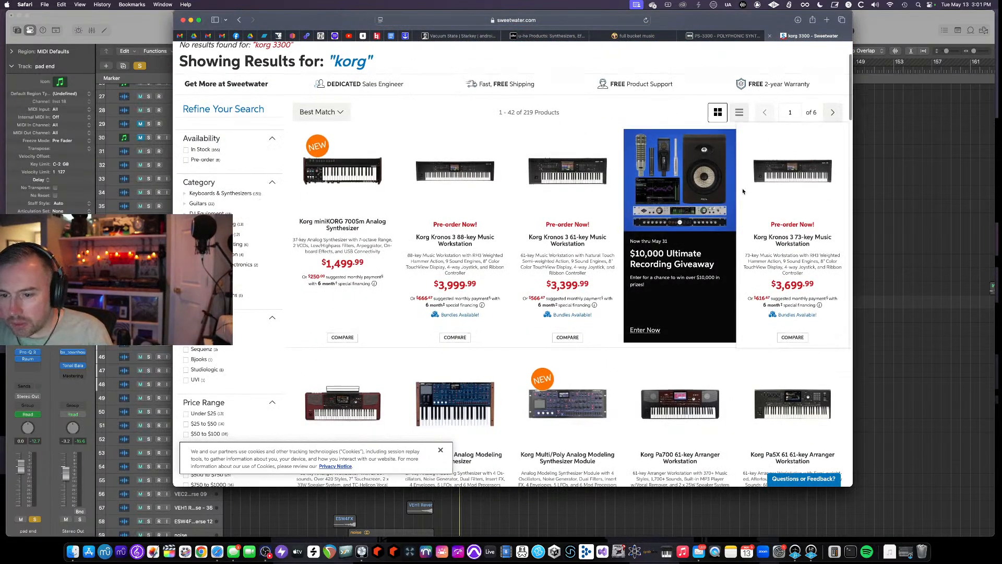
scroll(743, 191, down, 5)
scroll(743, 191, down, 4)
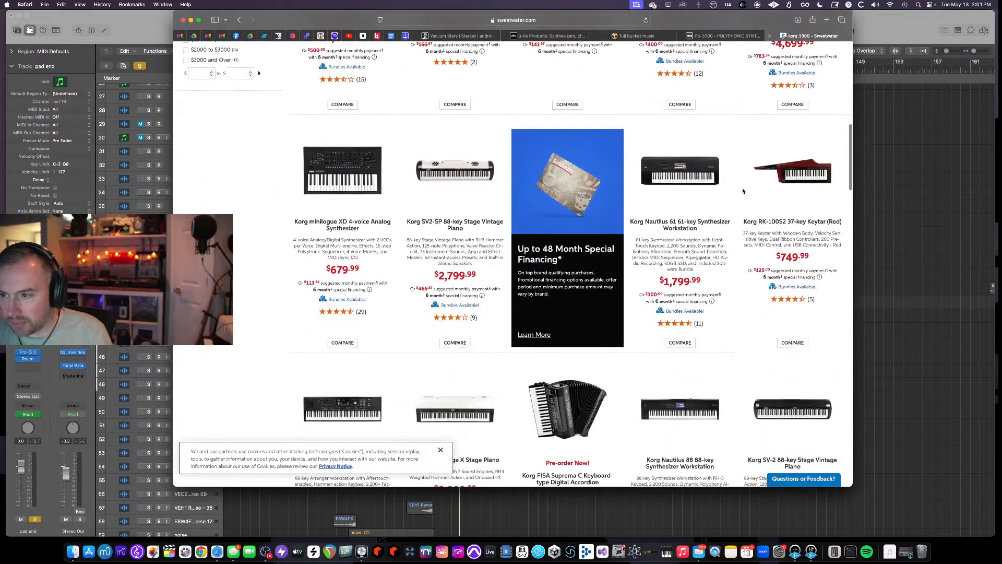
scroll(743, 191, up, 10)
- Search the web for korg 3300 hardware and open the shopping results
click(576, 20)
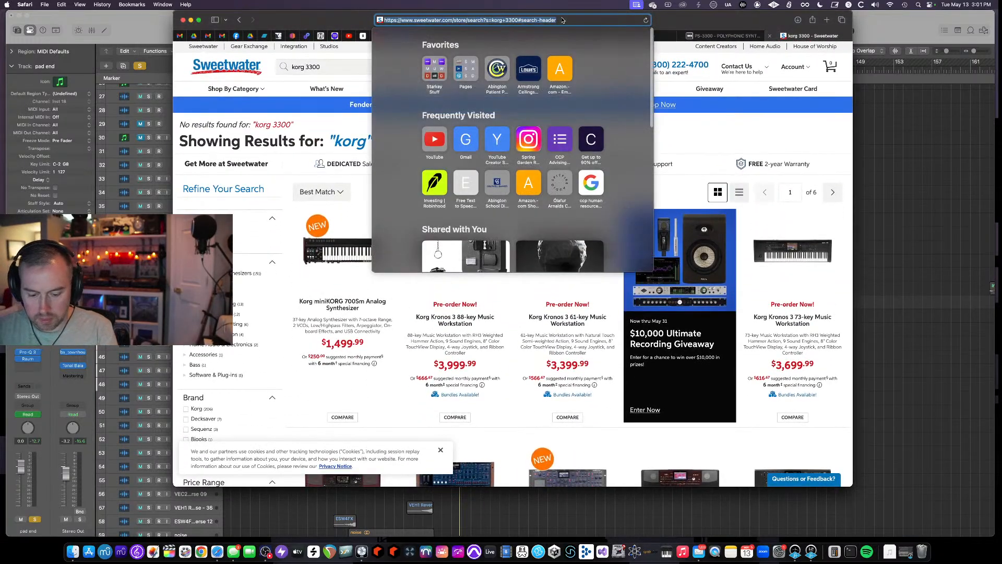
text(korg 3300 hard)
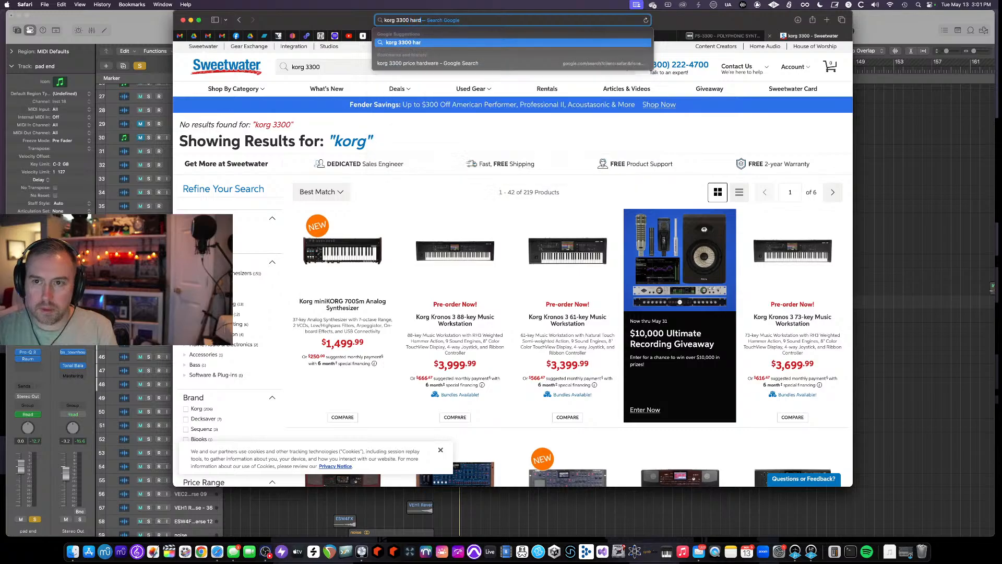
text(ware)
key(Return)
scroll(565, 157, down, 3)
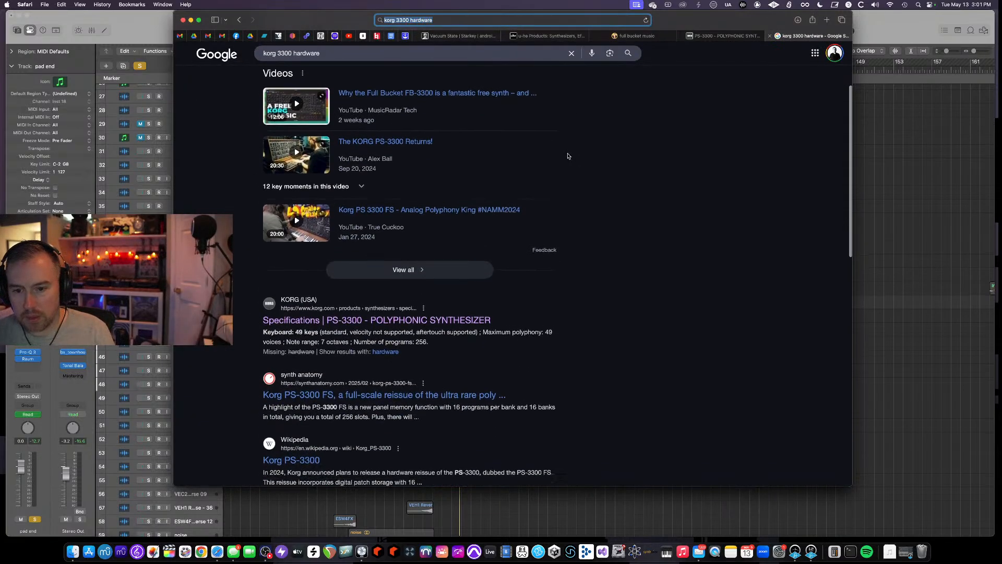
scroll(566, 157, up, 3)
click(289, 92)
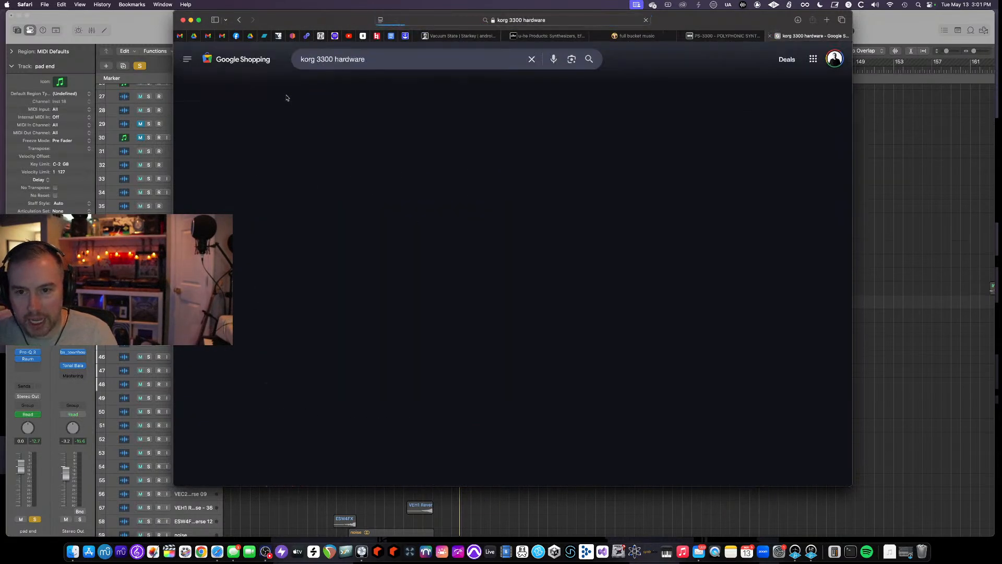
- Open the Korg USA Official Store PS-3300 listing to view its price details
mouse_move(290, 234)
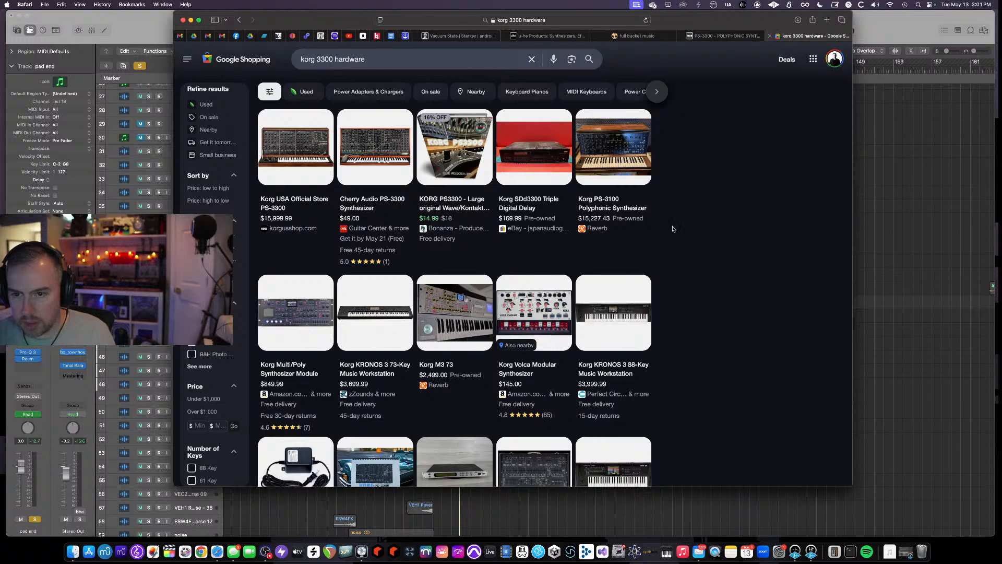
mouse_move(362, 214)
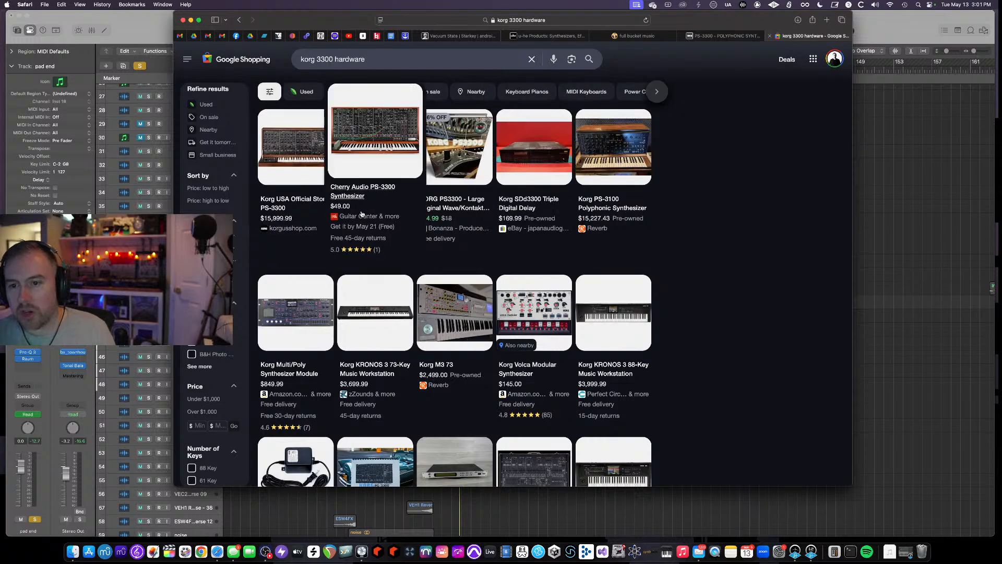
click(293, 189)
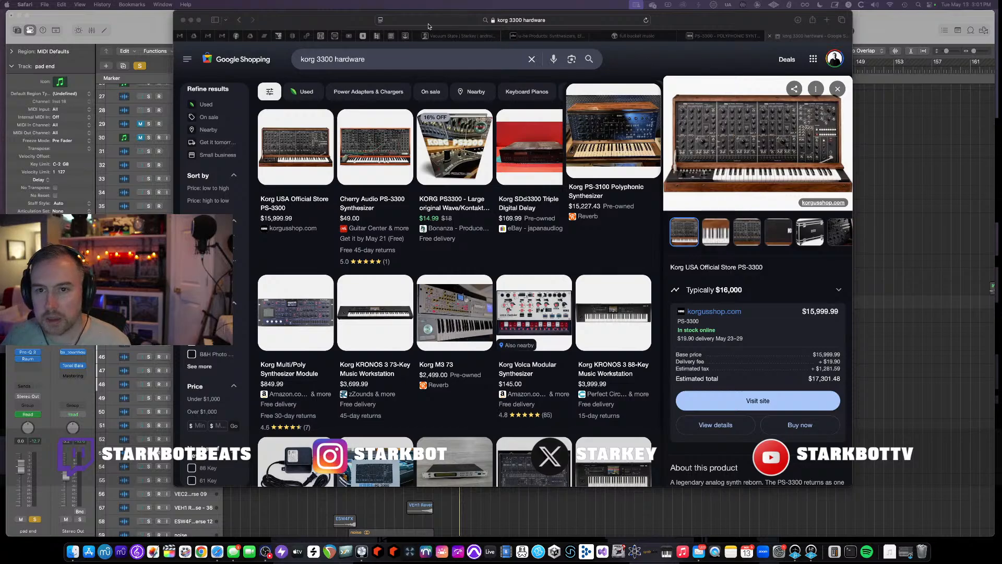
click(358, 24)
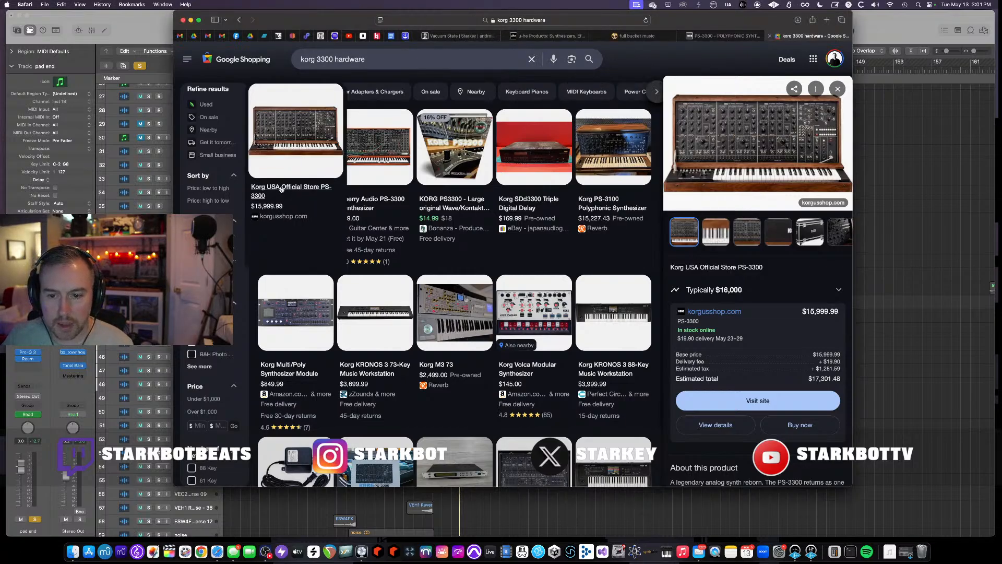
- Return to Logic Pro, bring the FB-3200 synth window forward and nudge one of its knobs slightly
click(137, 25)
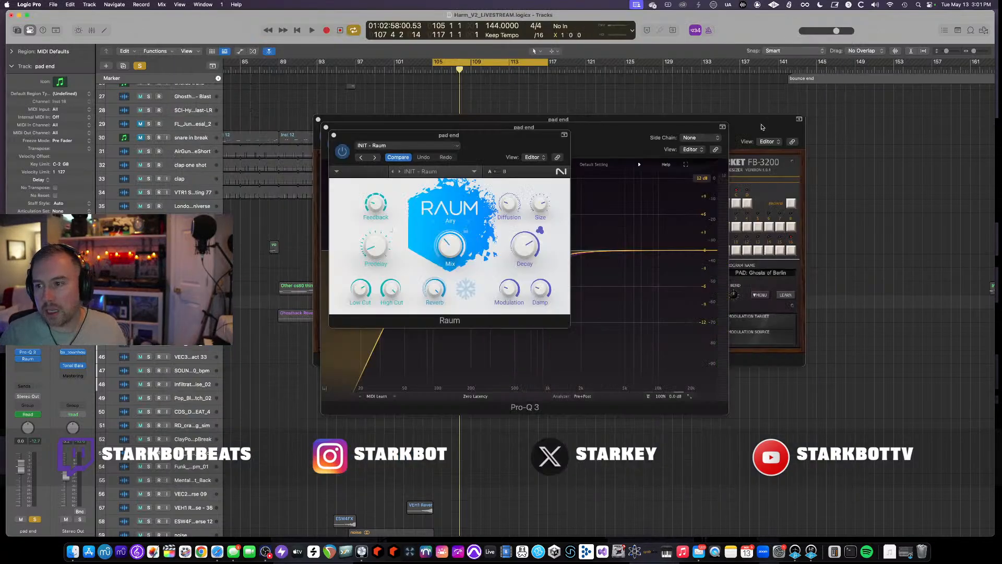
click(741, 127)
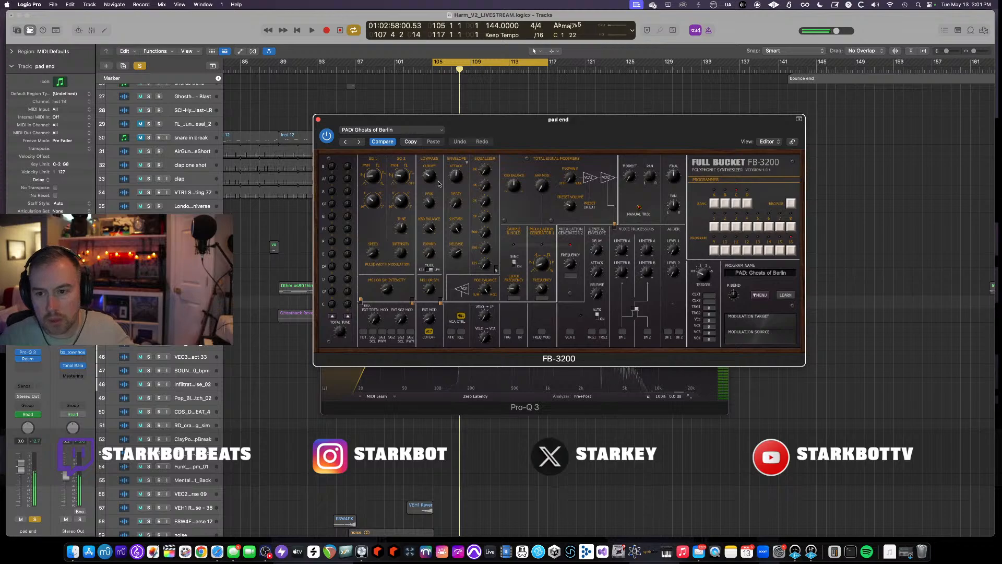
drag(430, 179, 429, 177)
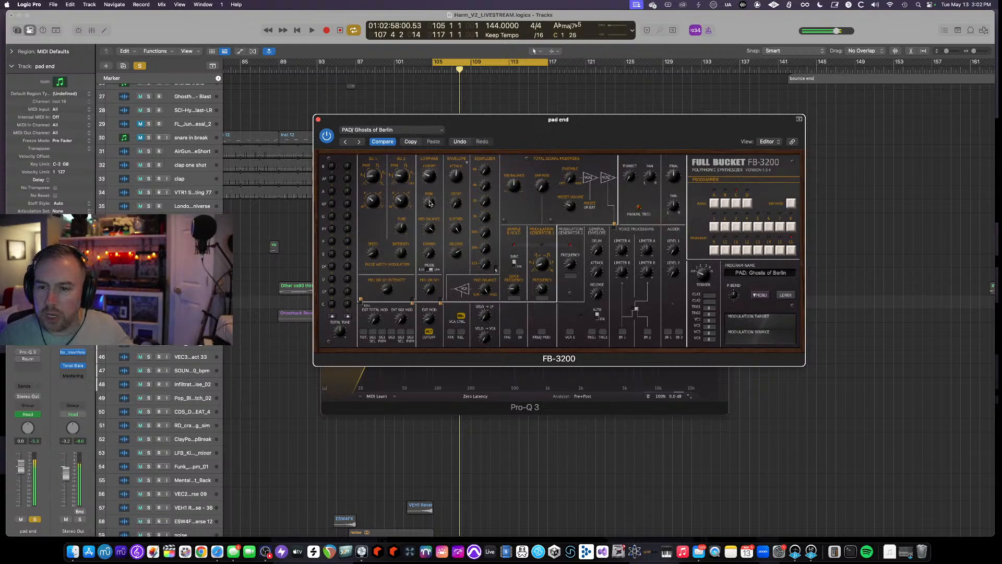
click(19, 352)
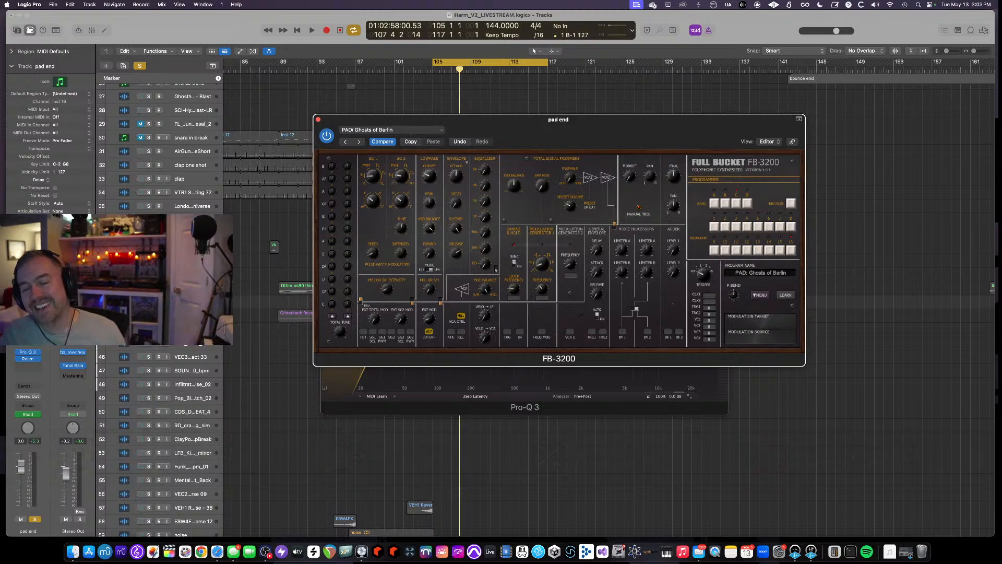
- Close the FB-3200, Raum and Pro-Q 3 plugin windows on the pad end track
click(318, 120)
click(334, 135)
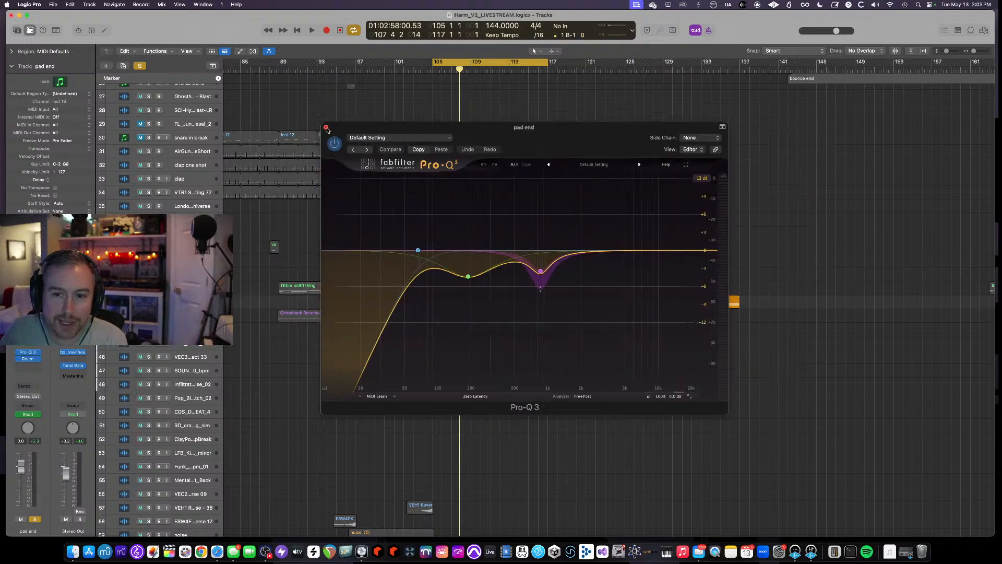
click(326, 129)
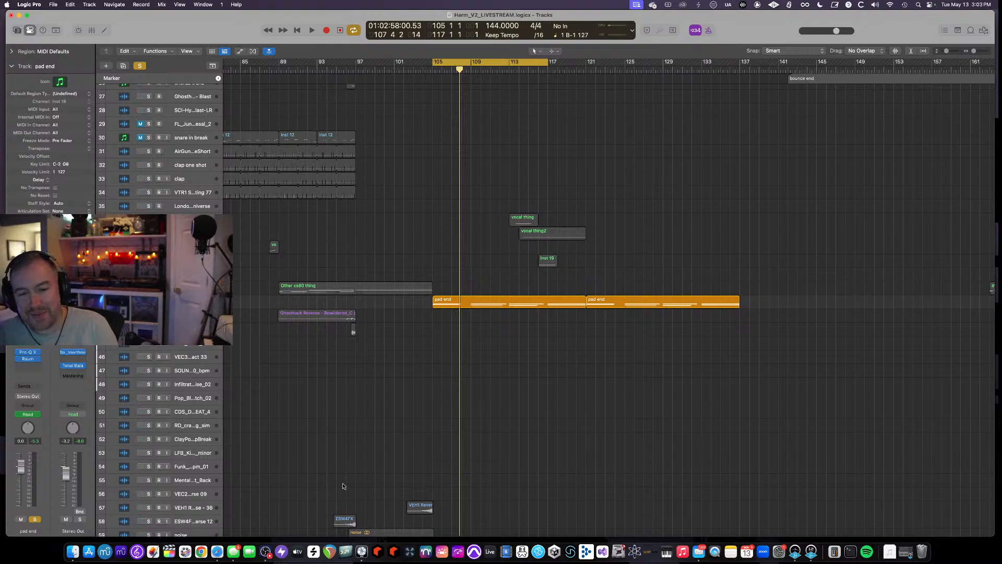
- Switch to the browser, search for legend hz and open the Synapse Audio page for The Legend HZ
click(217, 552)
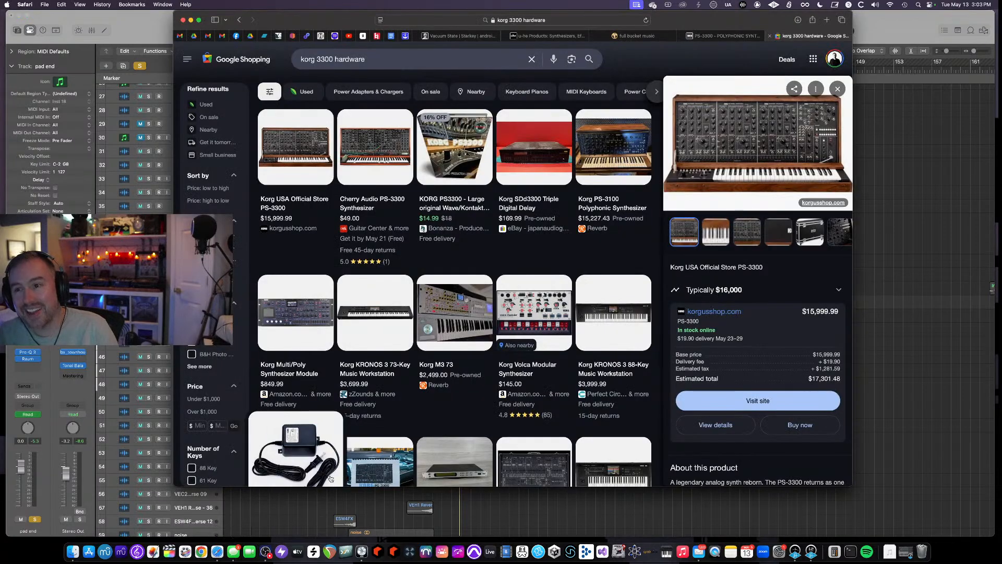
click(553, 20)
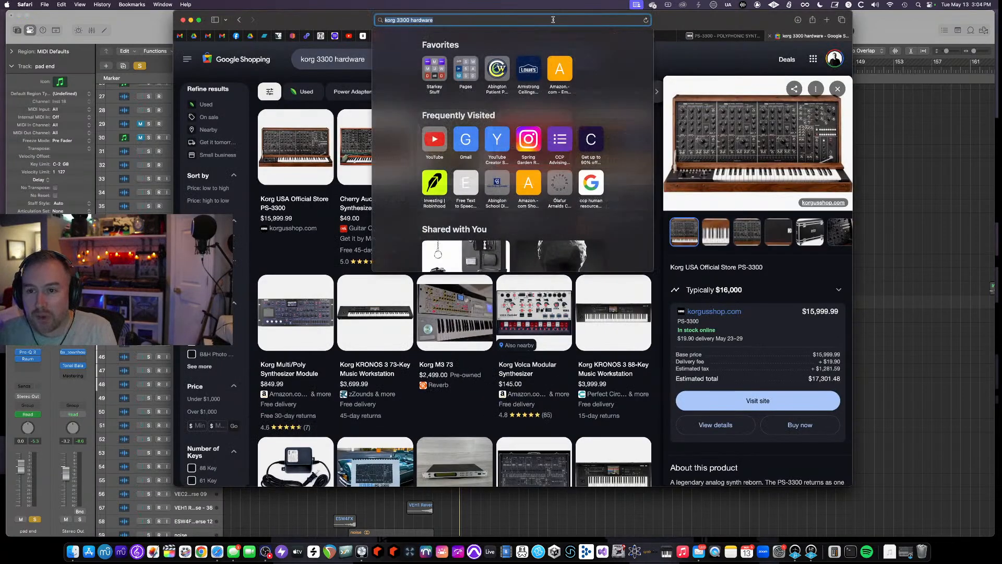
text(legend hz)
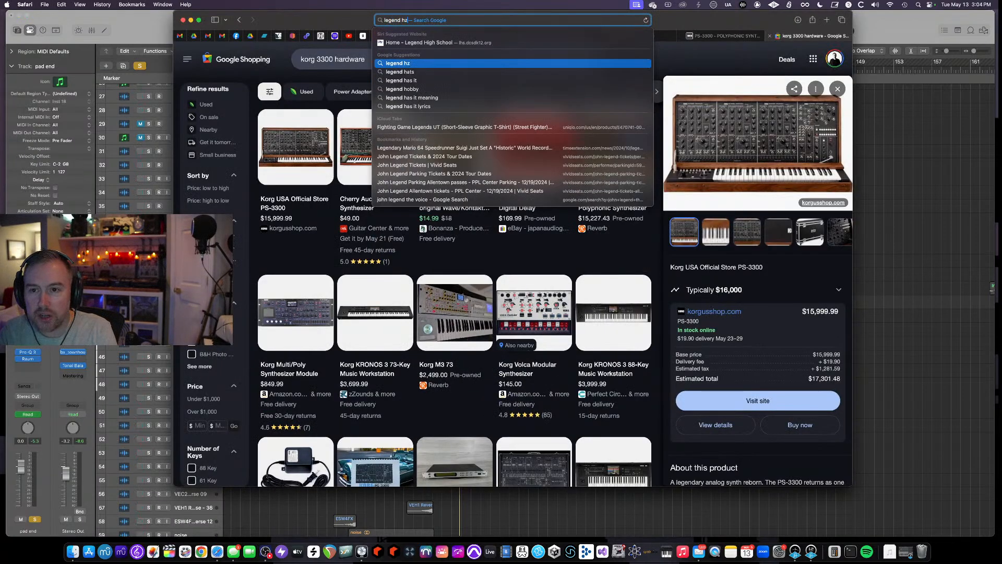
key(Return)
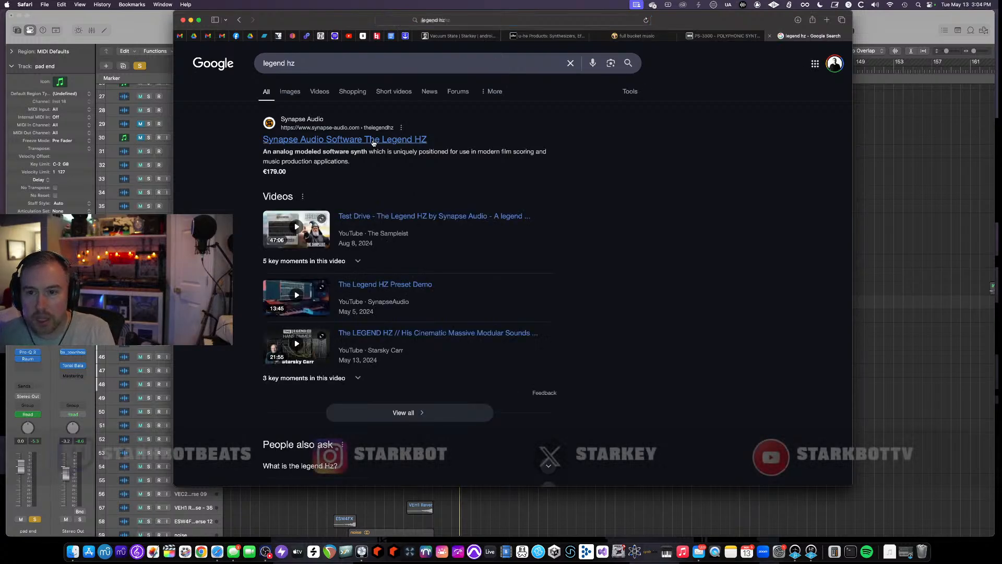
click(374, 140)
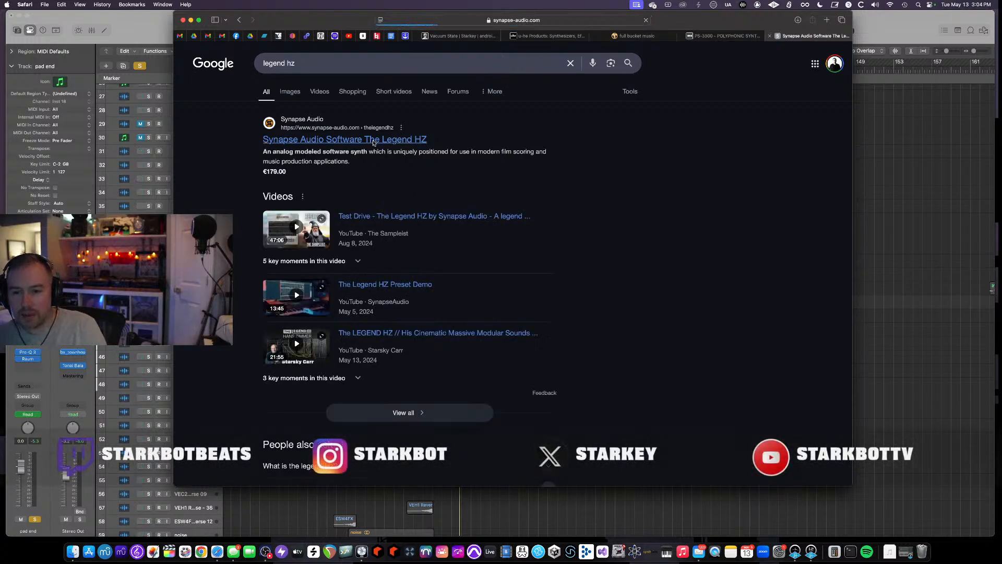
- Scroll through The Legend HZ product page, enlarging the browser window, to read about the synth
scroll(370, 157, down, 5)
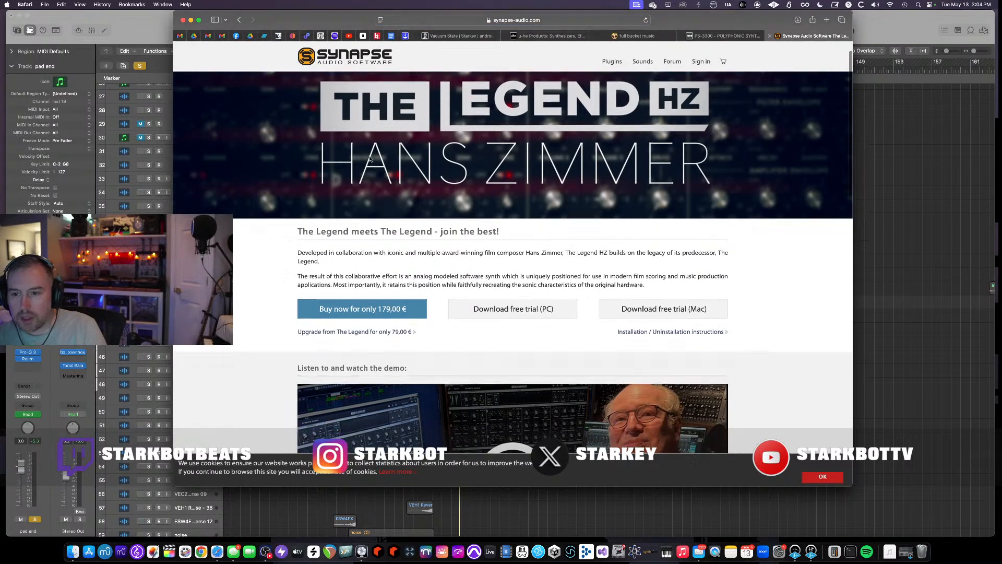
scroll(370, 159, up, 1)
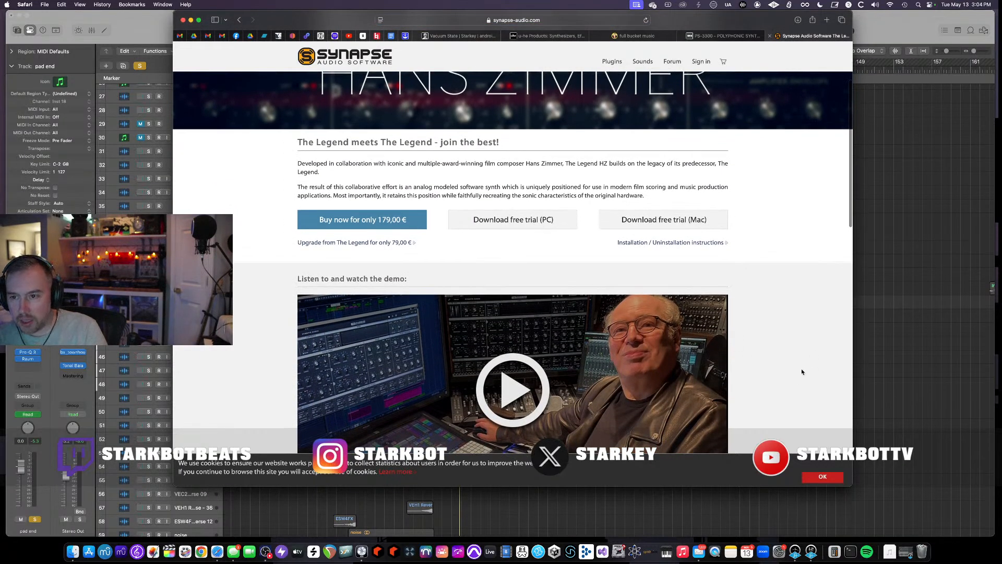
scroll(786, 365, down, 3)
scroll(786, 367, down, 8)
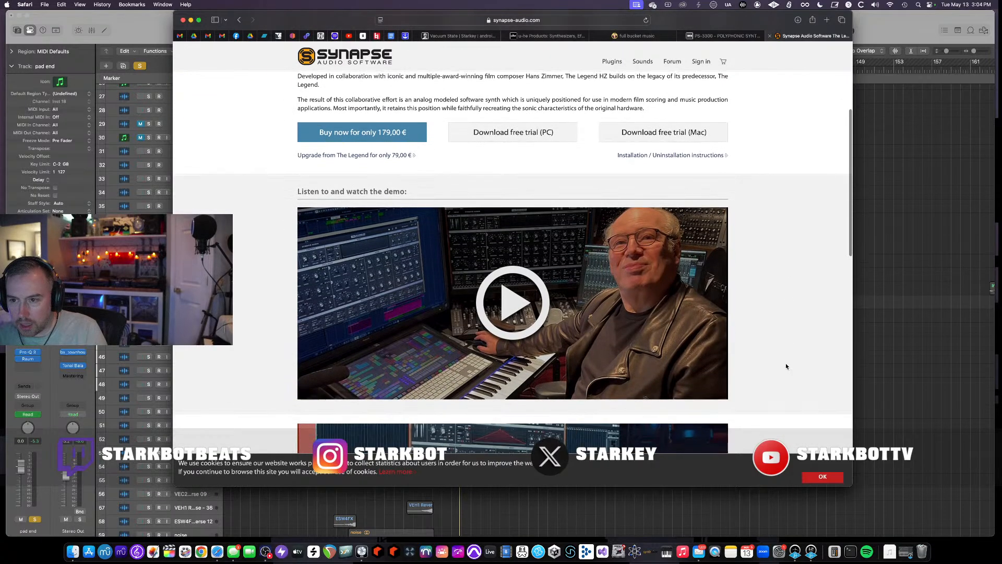
scroll(786, 366, down, 9)
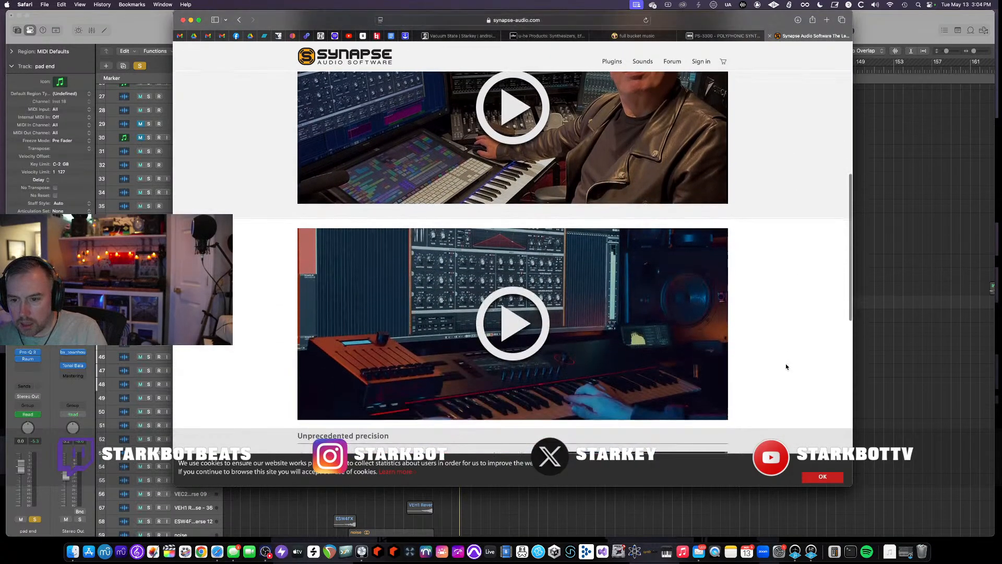
scroll(786, 366, down, 7)
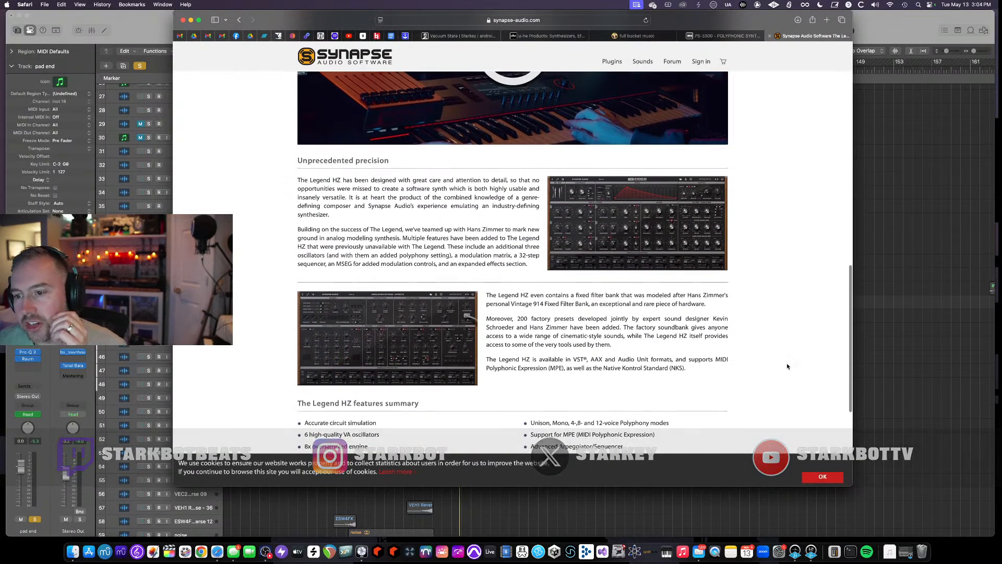
scroll(786, 365, down, 1)
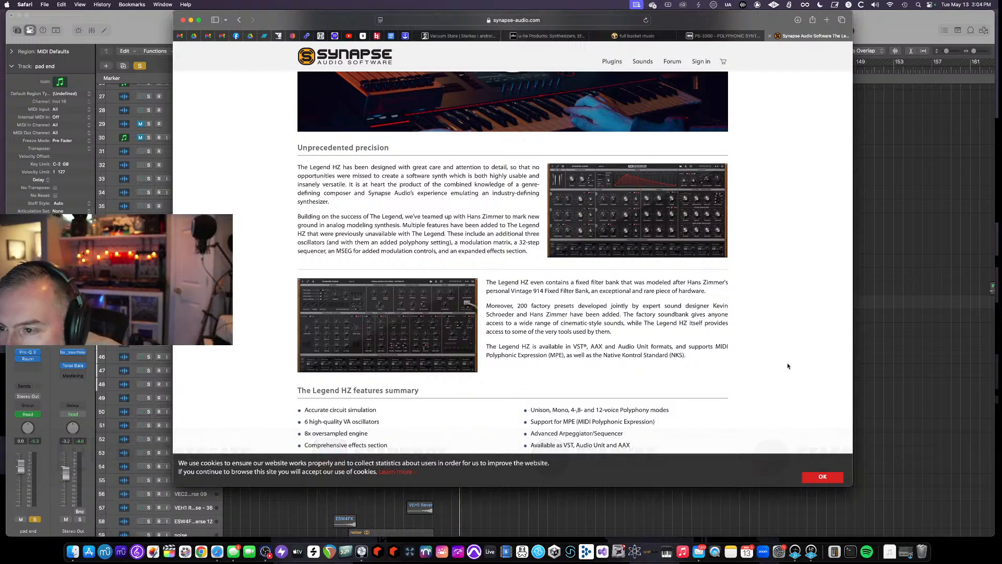
scroll(788, 366, down, 2)
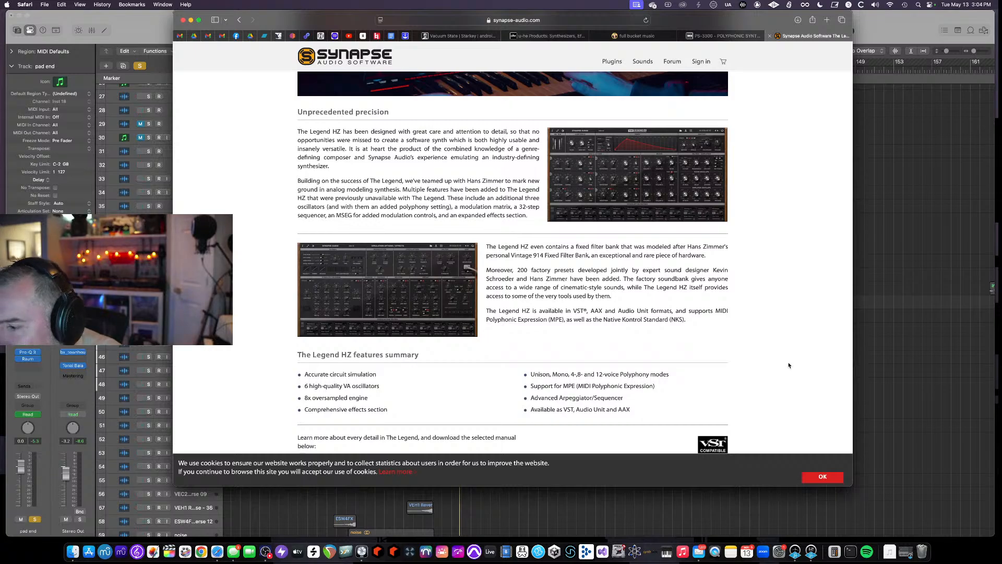
scroll(790, 363, down, 2)
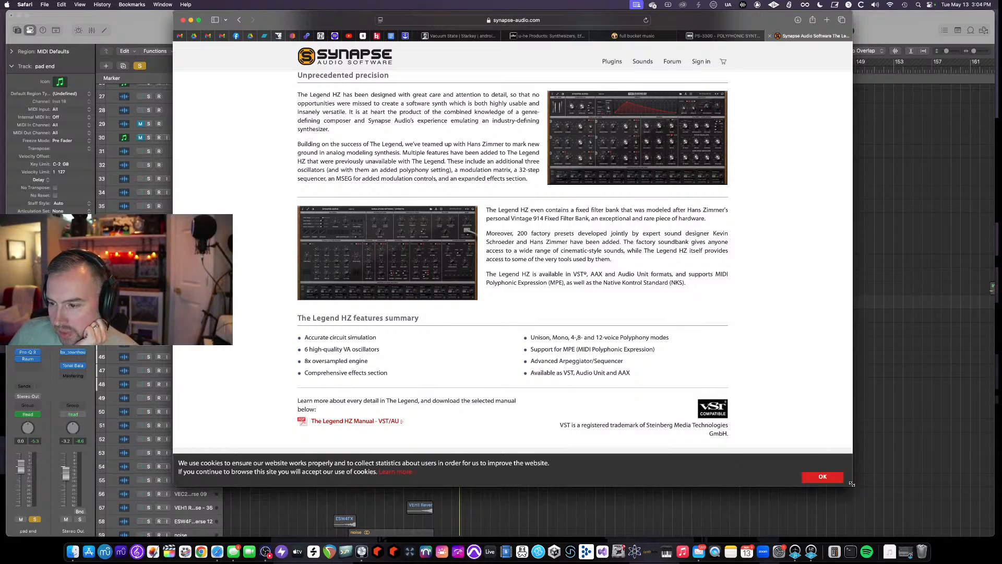
drag(851, 484, 872, 519)
scroll(670, 332, up, 4)
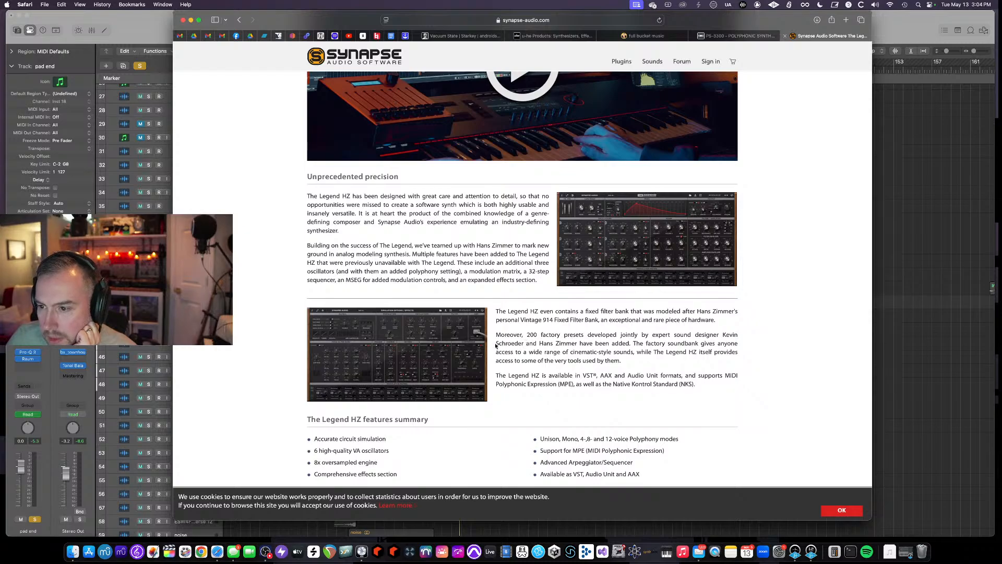
- View The Legend HZ back panel and front panel preview images on the Synapse product page
click(437, 343)
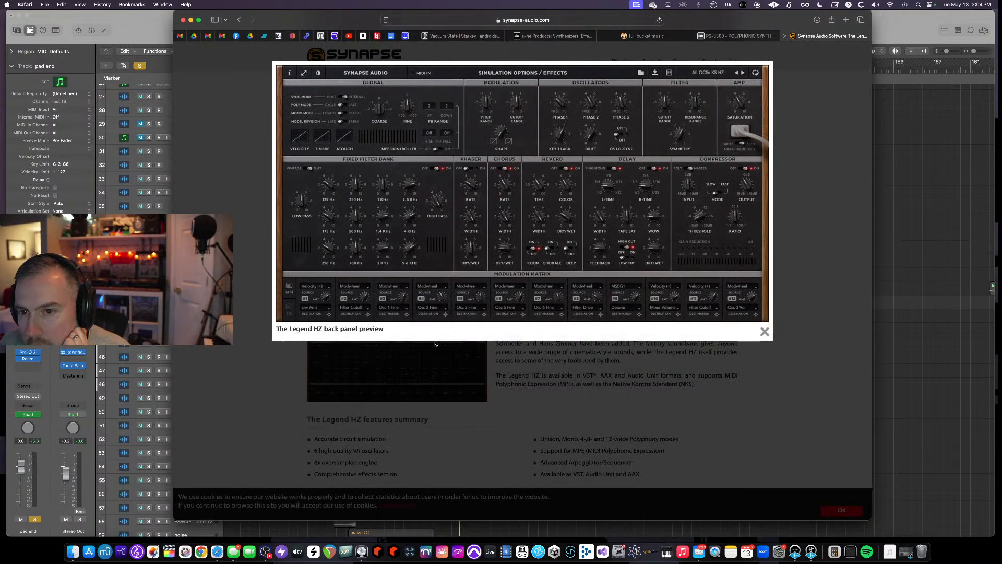
scroll(436, 343, down, 1)
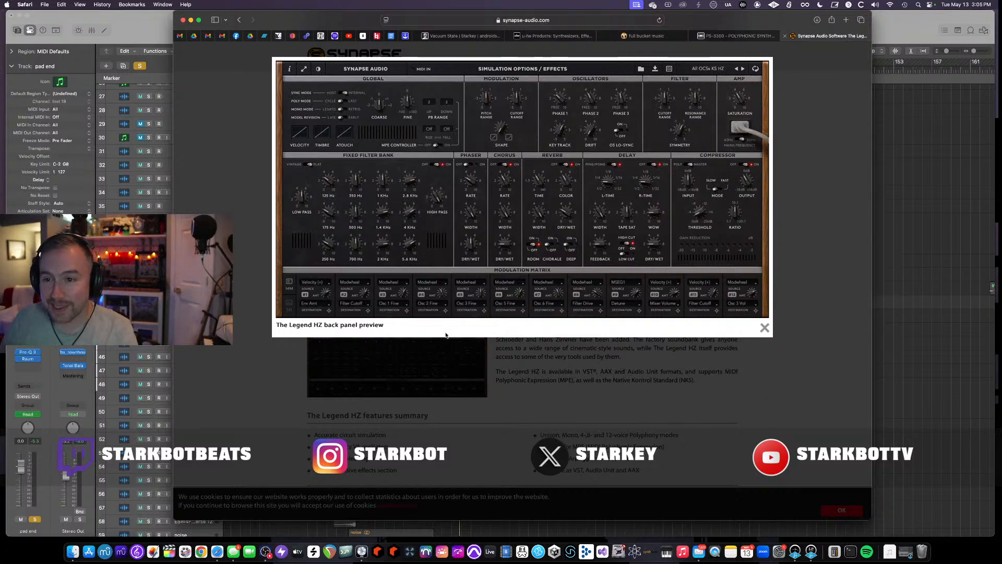
click(716, 176)
scroll(715, 222, up, 1)
click(638, 255)
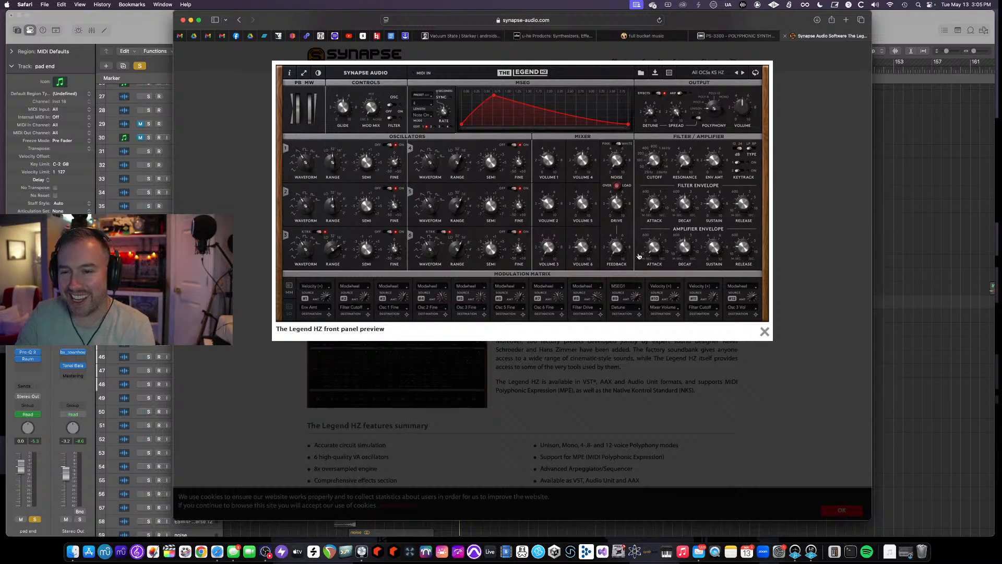
click(766, 333)
scroll(631, 334, up, 5)
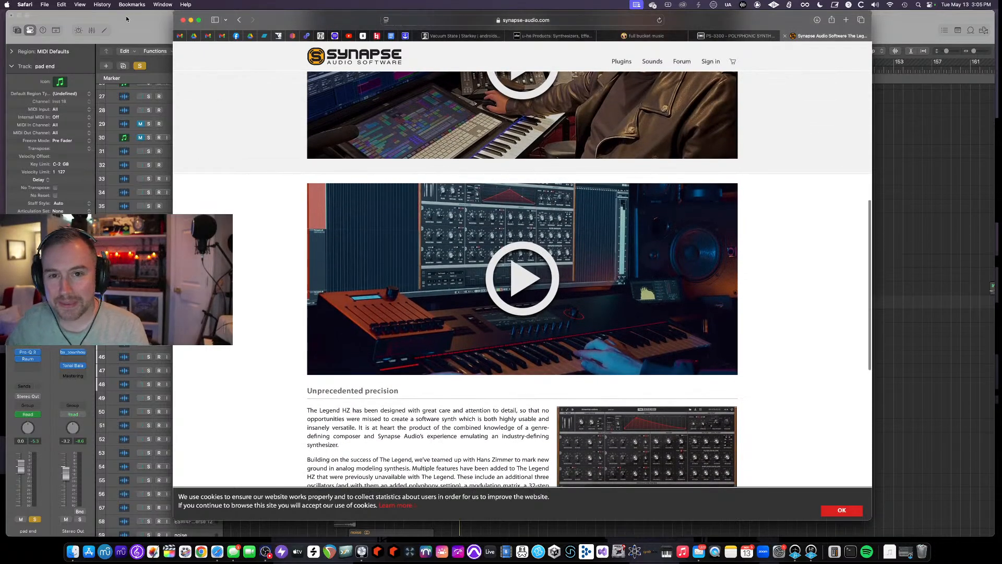
click(126, 19)
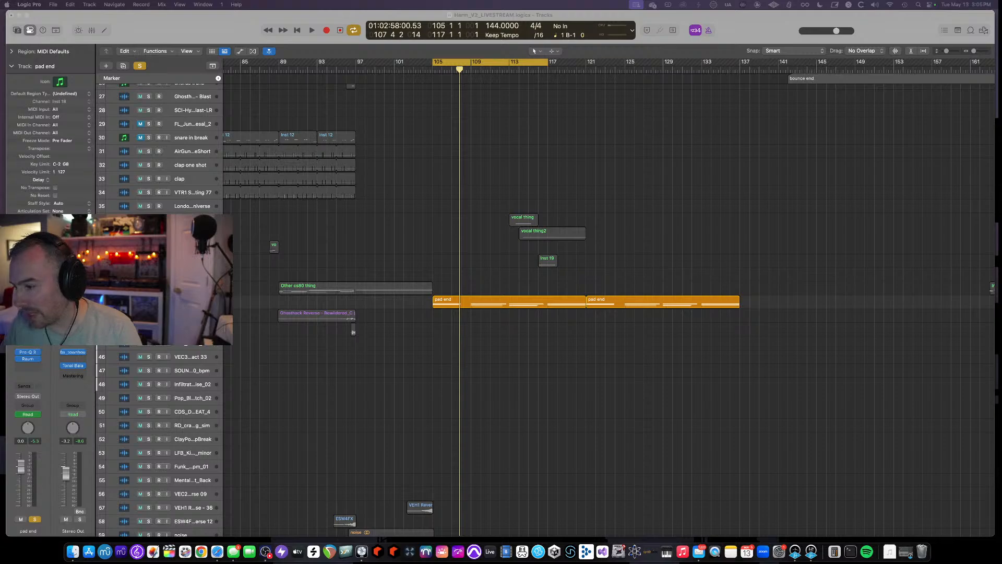
click(217, 551)
scroll(266, 226, up, 10)
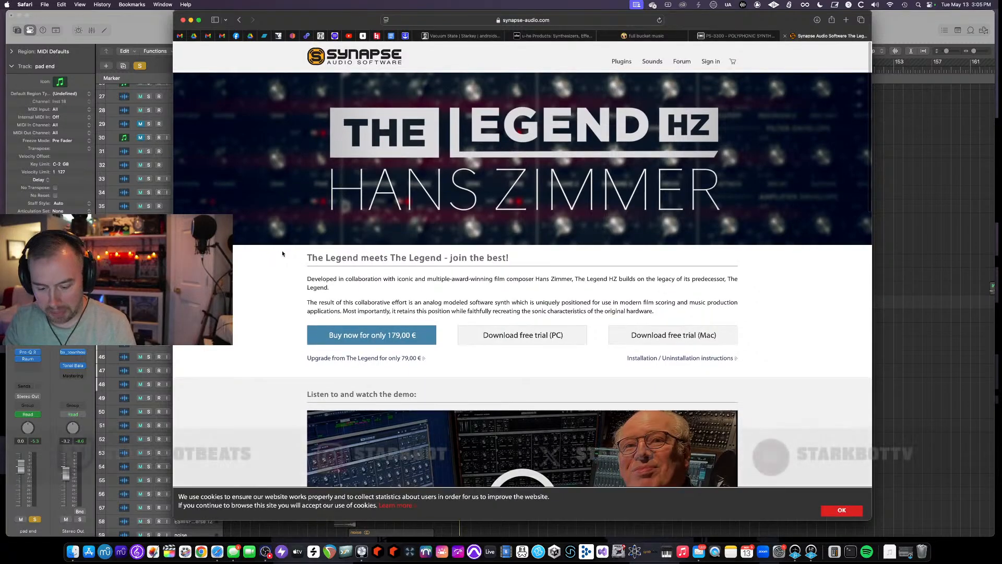
- Open a new tab and search Google for legend hz, scrolling through the results
key(super+t)
text(legend hz)
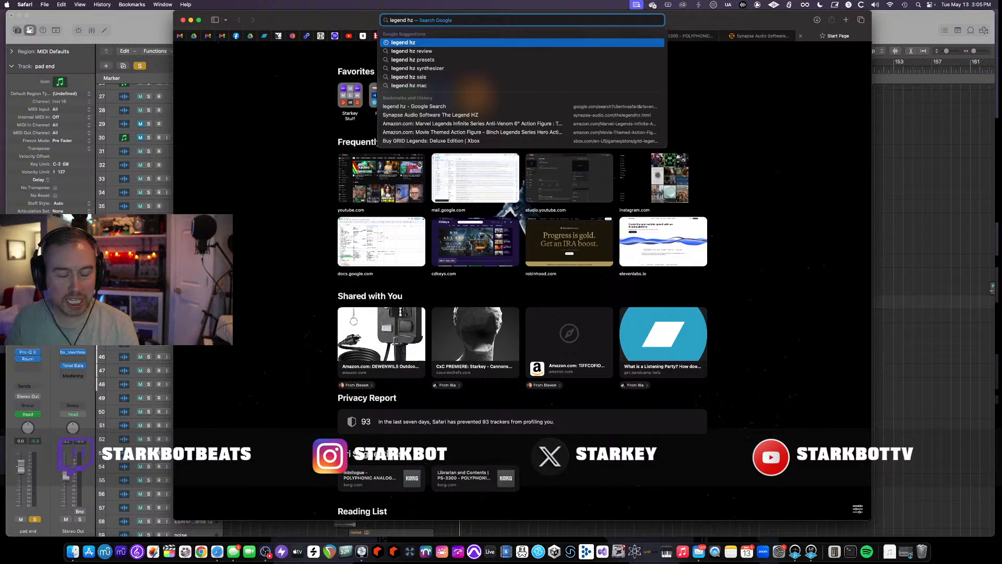
key(Return)
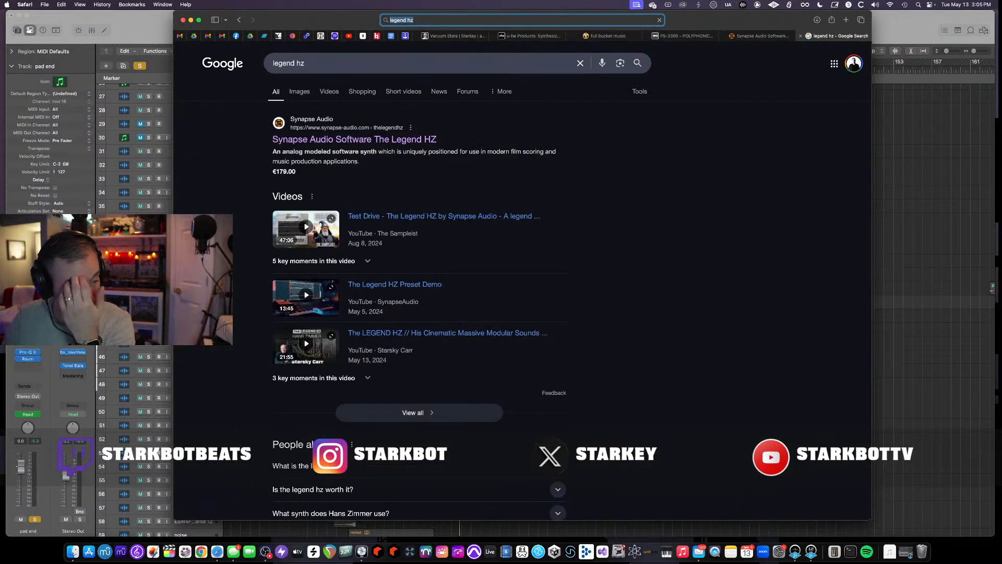
scroll(379, 284, down, 3)
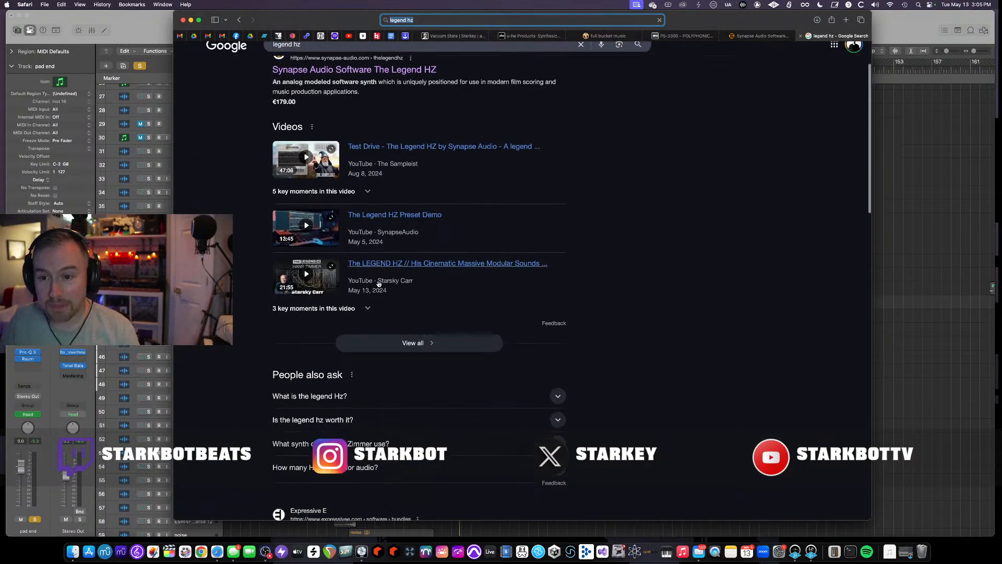
scroll(378, 284, down, 10)
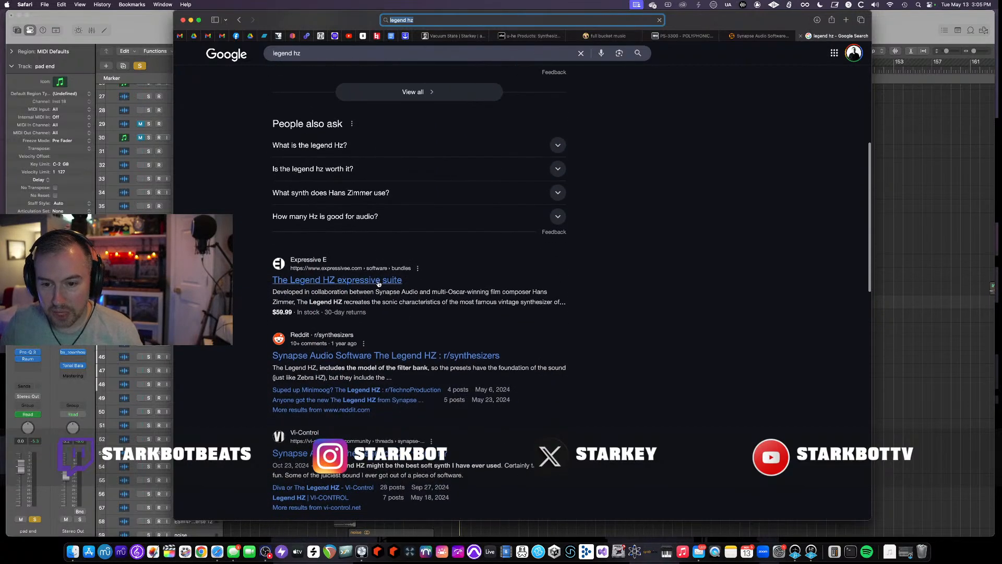
- Open The Legend HZ expressive suite result, skim its page, then return to the search results and scroll further
click(356, 280)
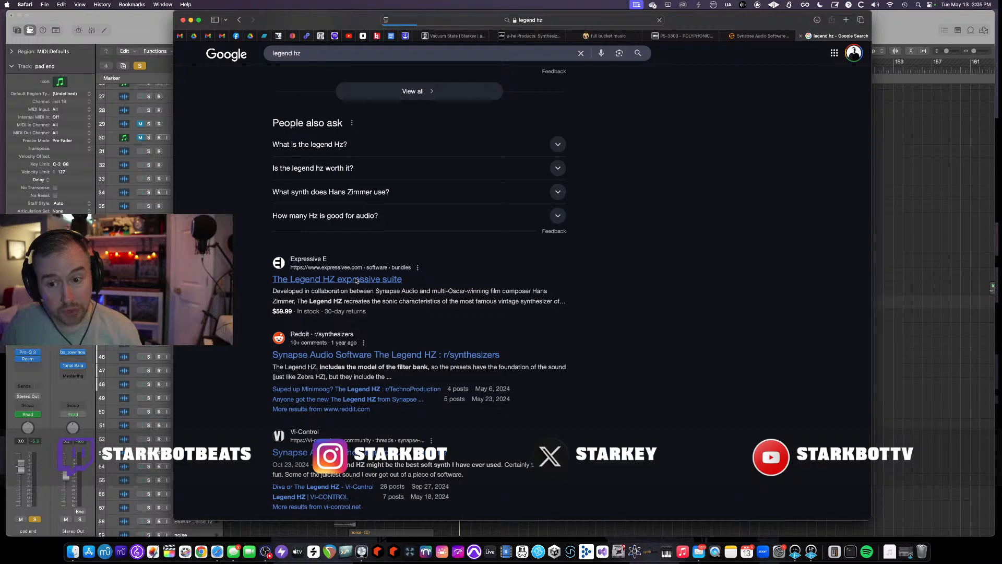
scroll(355, 280, down, 3)
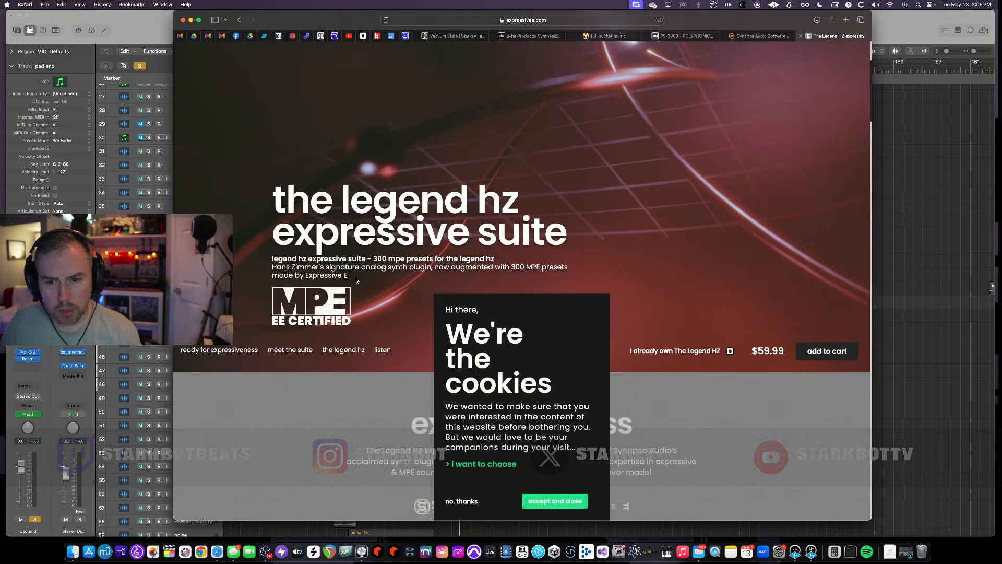
scroll(355, 280, down, 2)
scroll(356, 280, down, 4)
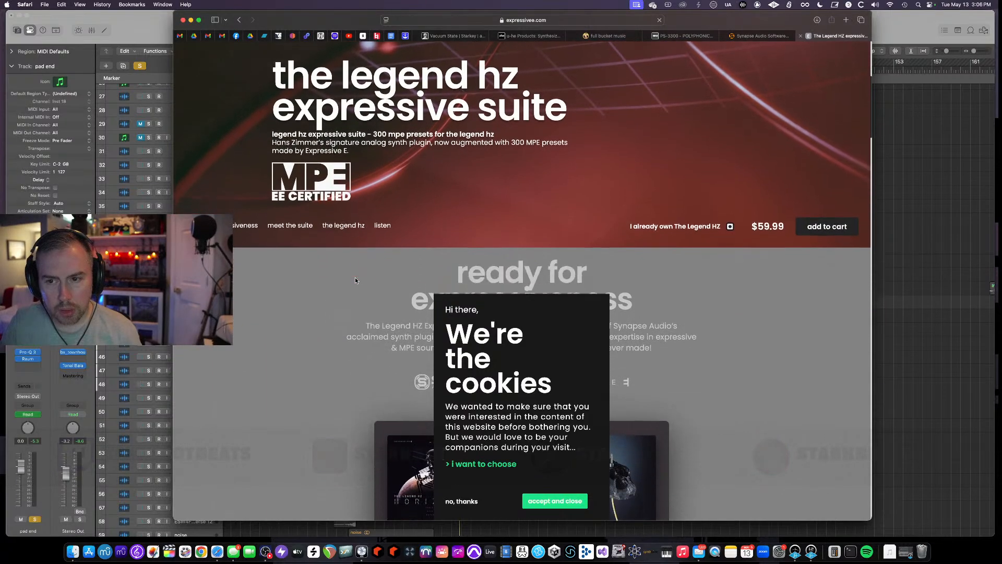
click(237, 20)
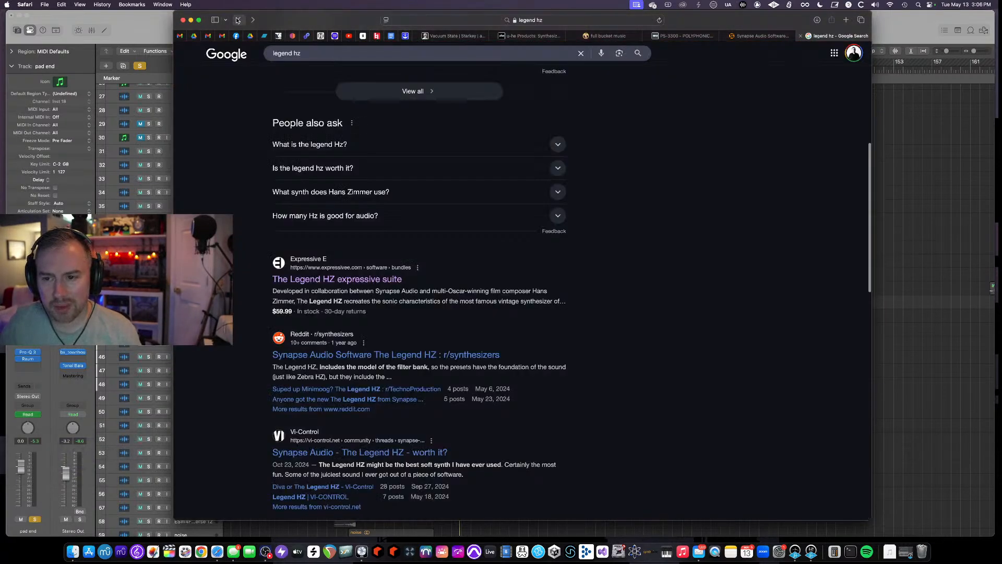
scroll(315, 165, down, 3)
scroll(315, 165, down, 8)
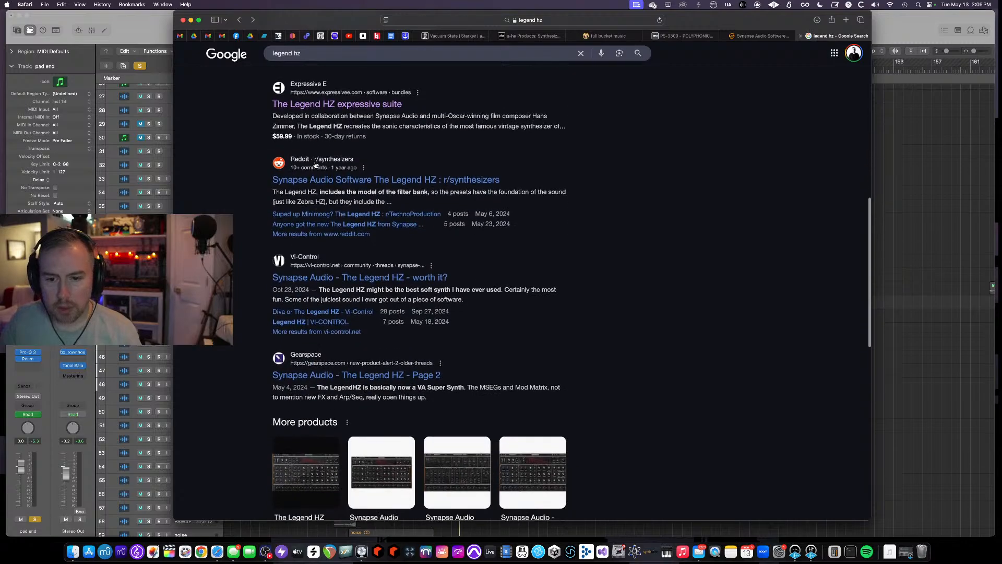
- Open Plugin Boutique in a new tab, allow only essential cookies, and search the store for legend hz
key(super+t)
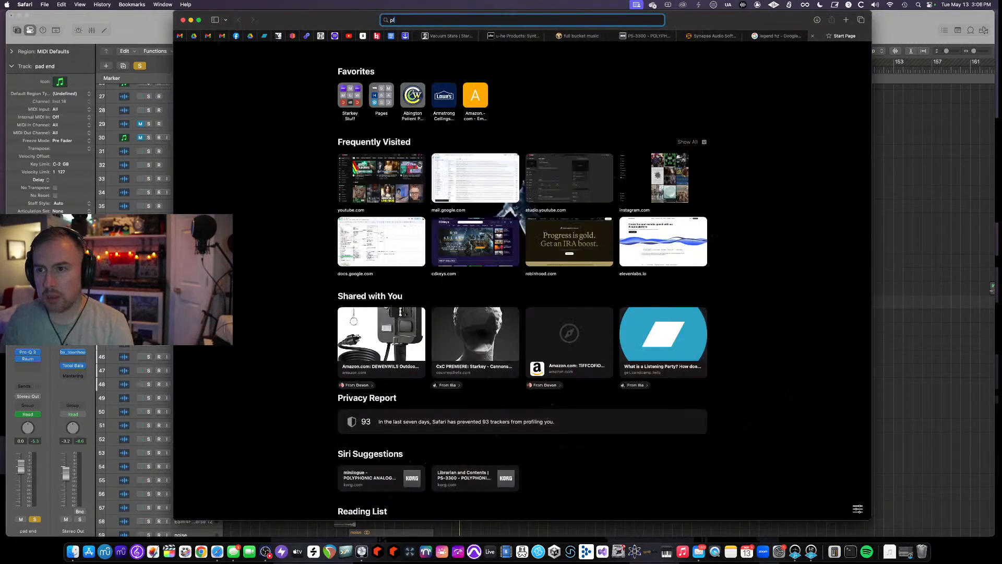
text(pluginboutique)
key(Return)
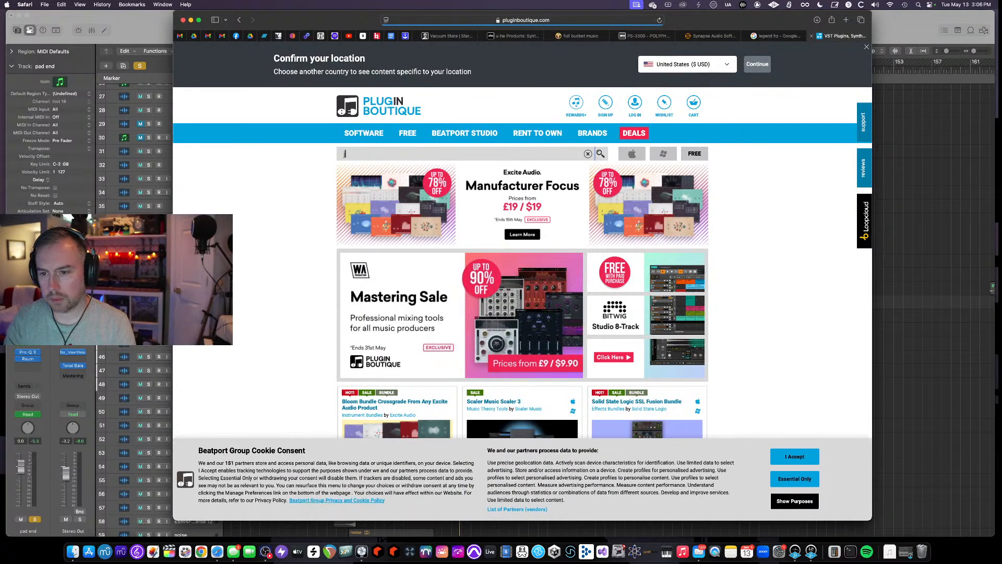
text(j)
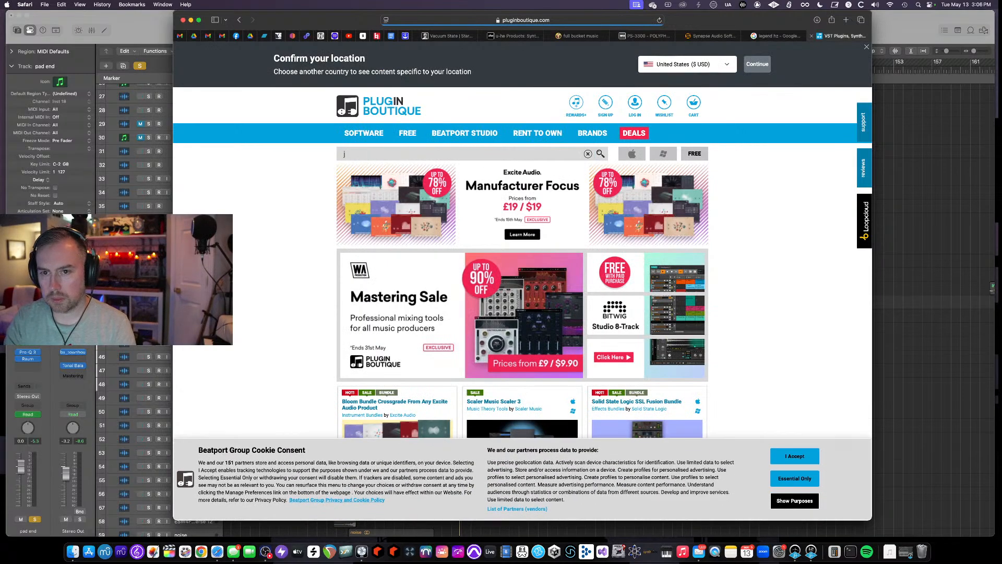
click(789, 482)
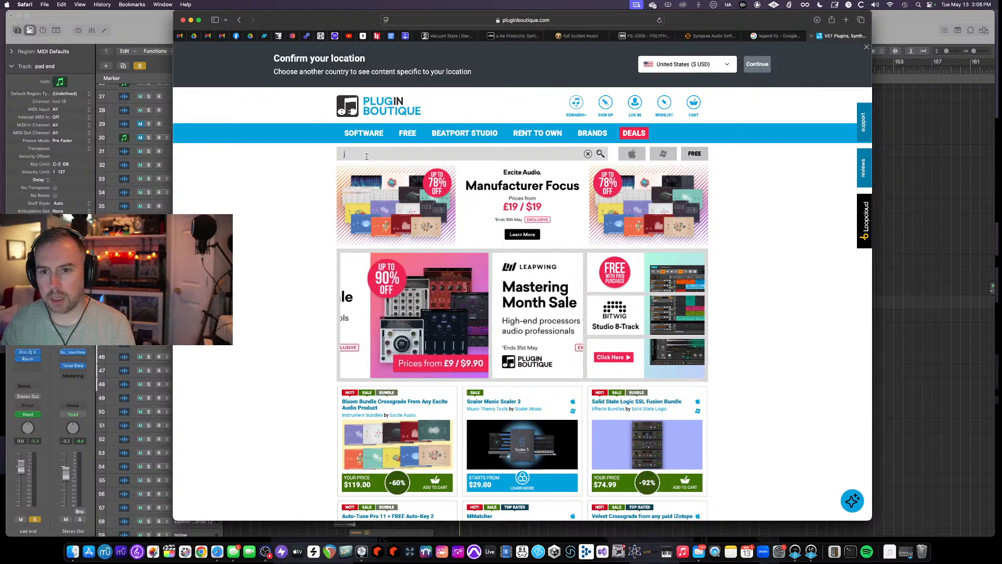
key(BackSpace)
text(le)
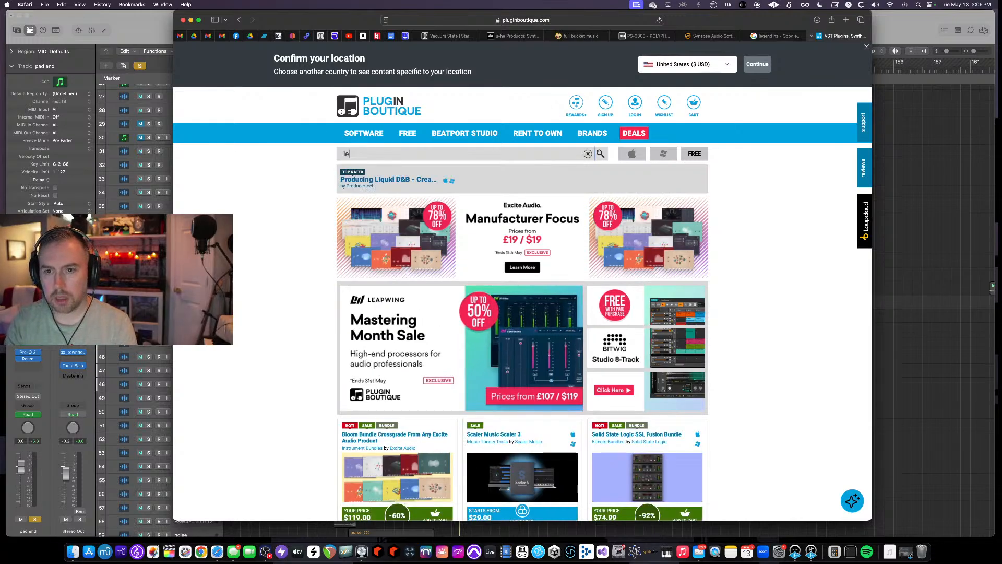
text(gend hz)
key(Return)
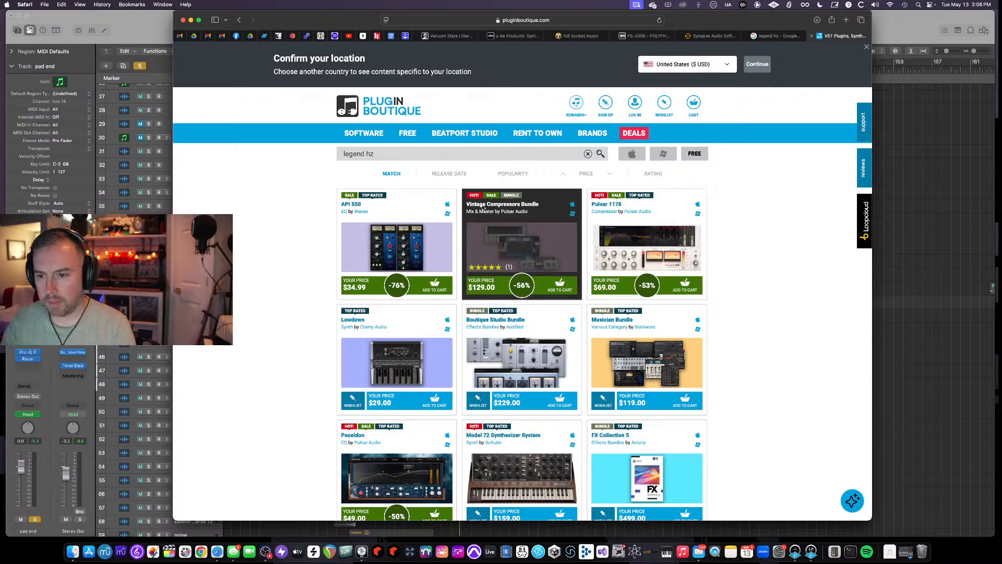
- Search the Plugin Boutique store for synapse, then close that tab
triple_click(381, 151)
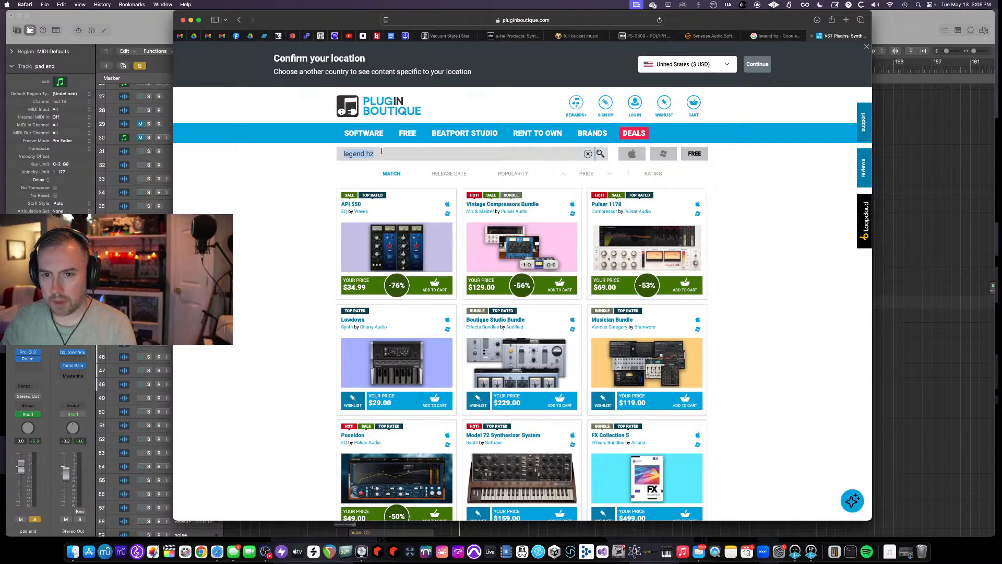
text(synapse)
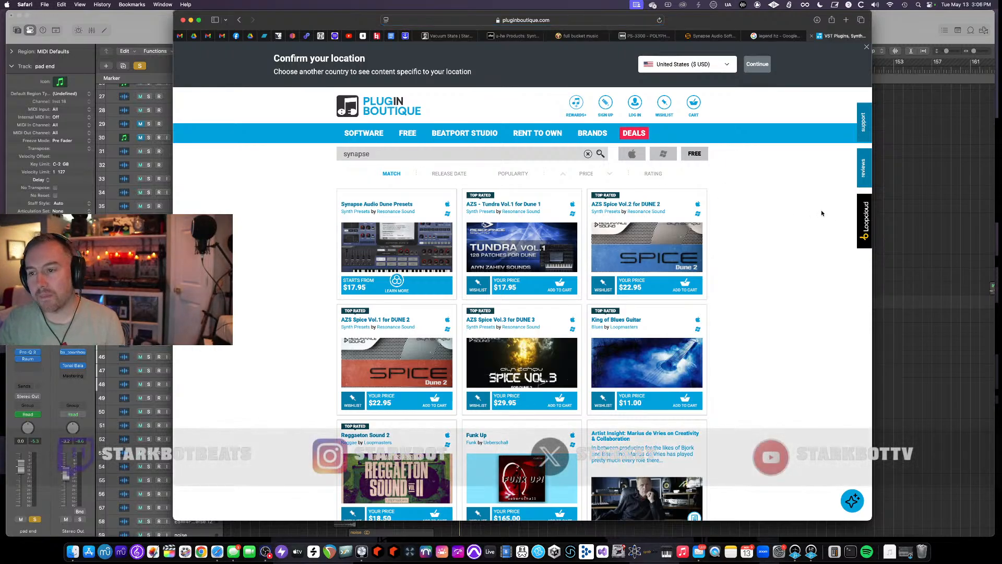
key(super+w)
- Open the Loot Audio listing for The Legend HZ from the product results and save essential-only cookie preferences
scroll(562, 237, down, 1)
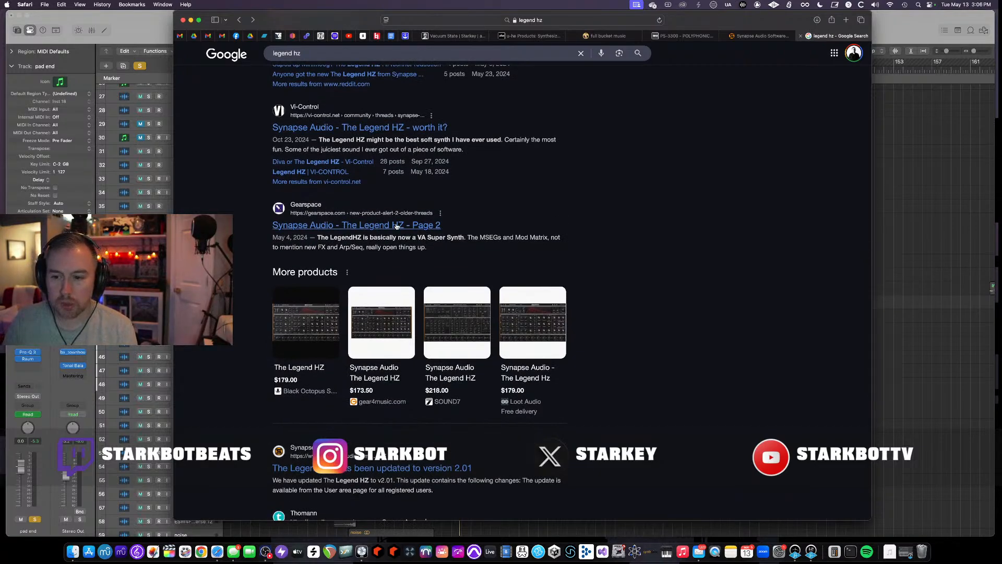
click(515, 377)
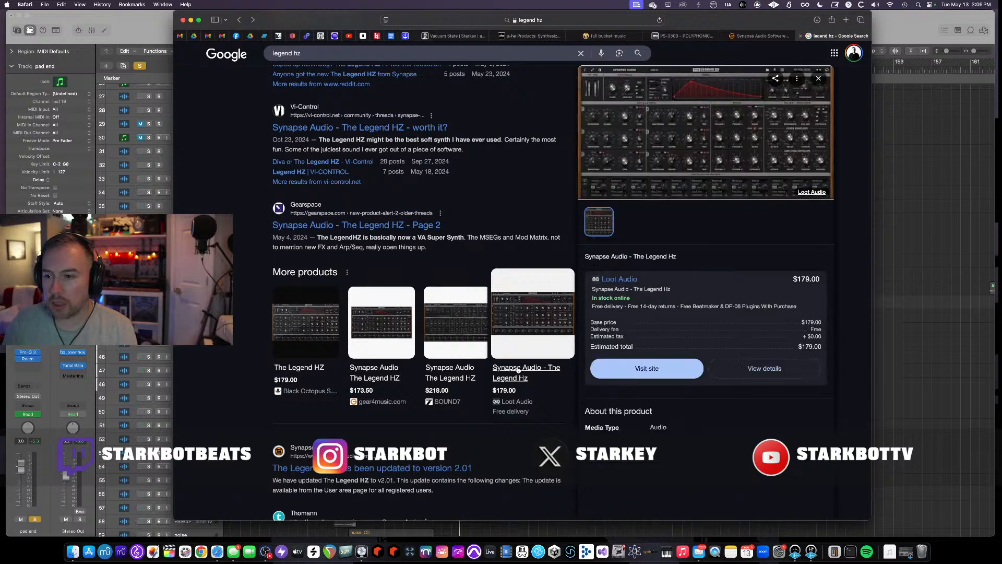
click(622, 286)
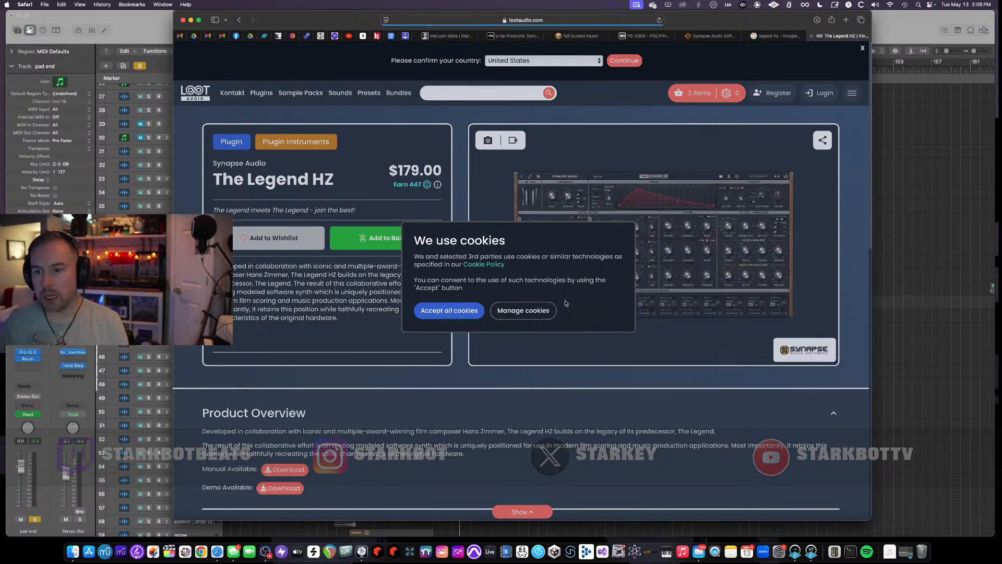
click(525, 311)
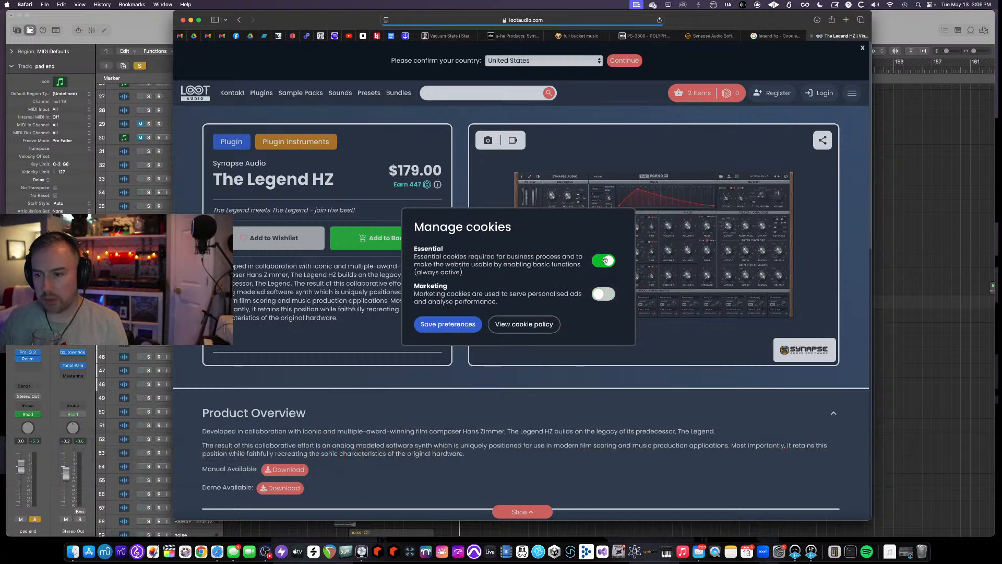
click(478, 325)
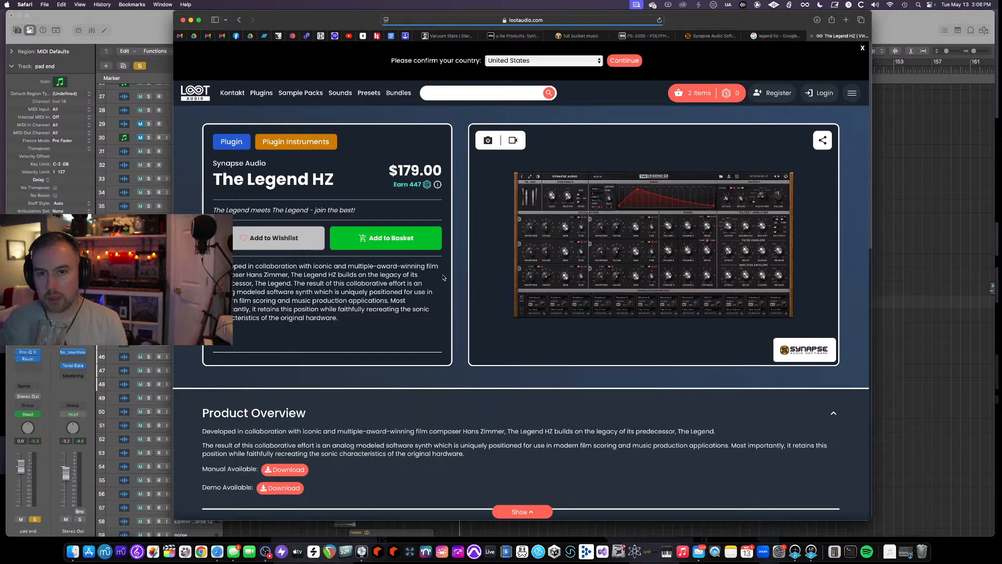
- Enlarge The Legend HZ product screenshot on the Loot Audio page and close it
scroll(422, 256, down, 2)
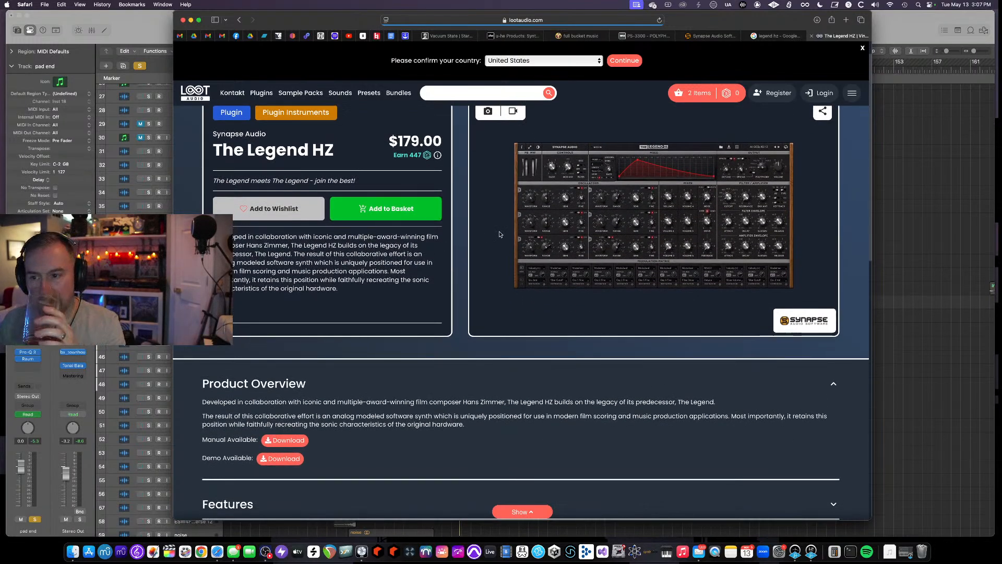
click(657, 194)
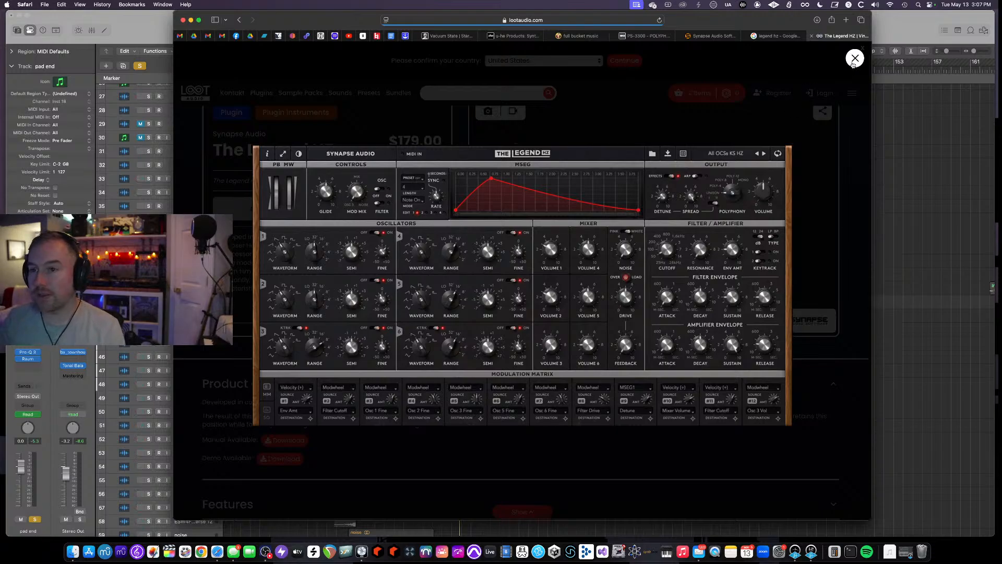
click(854, 59)
- Switch back to Logic Pro and start playback of the Harm arrangement
click(147, 23)
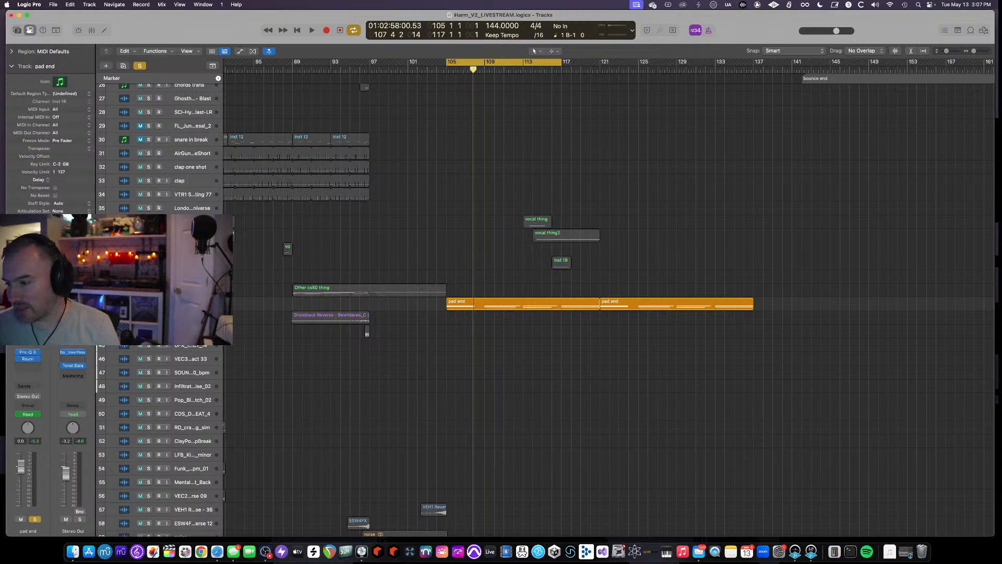
key(space)
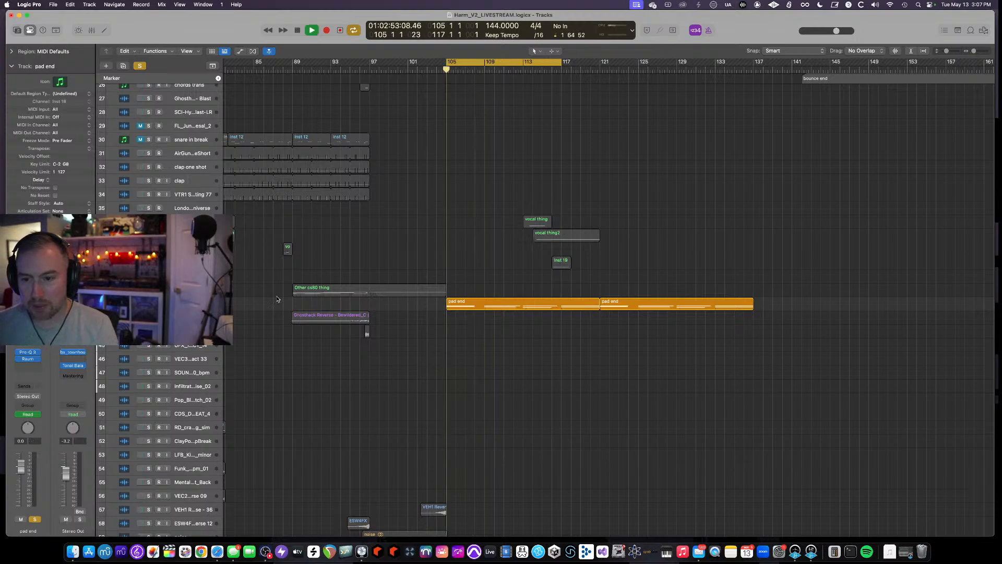
scroll(371, 278, up, 1)
scroll(371, 278, down, 2)
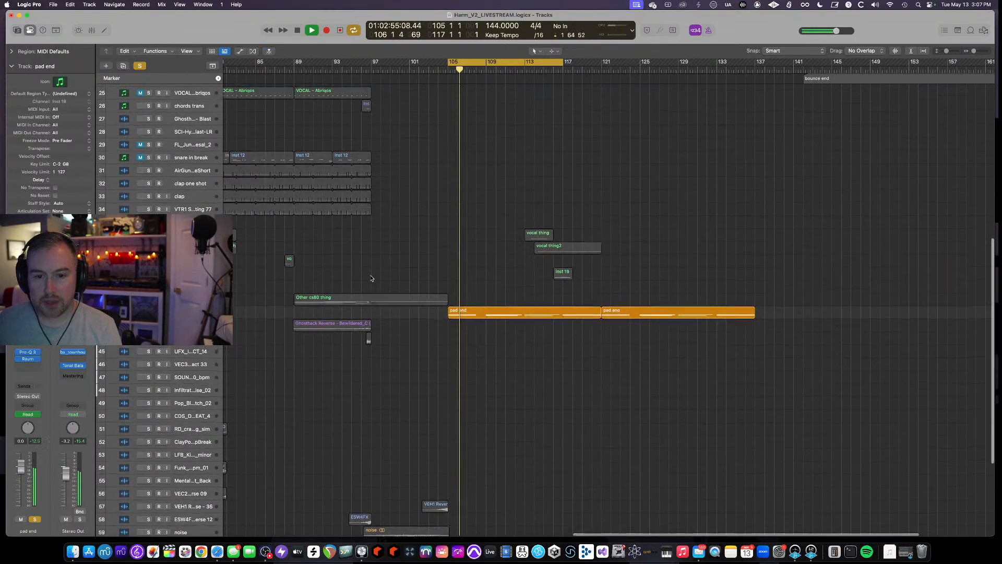
- Show and then hide track automation in the arrangement while it plays
key(a)
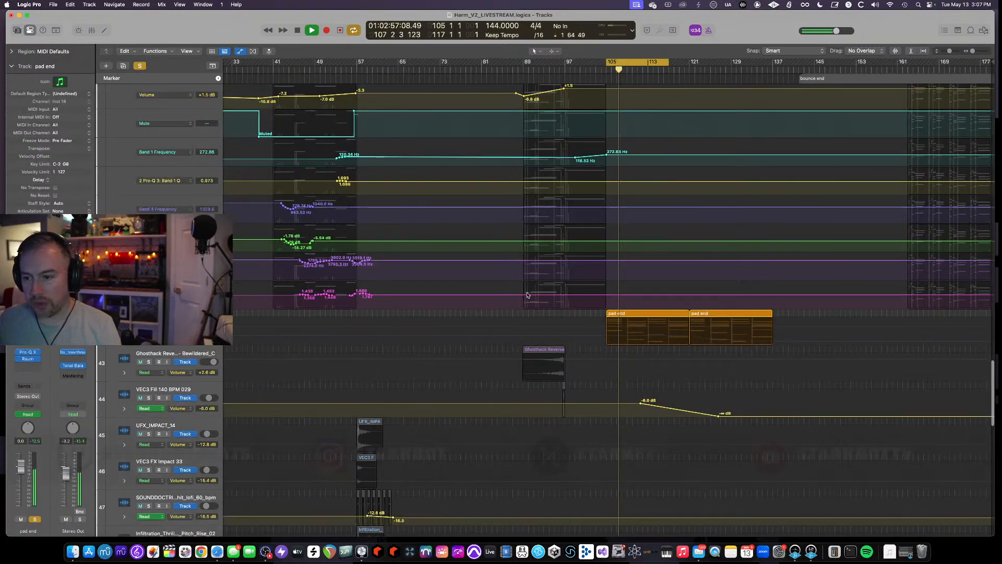
key(a)
scroll(570, 308, up, 5)
scroll(569, 308, down, 3)
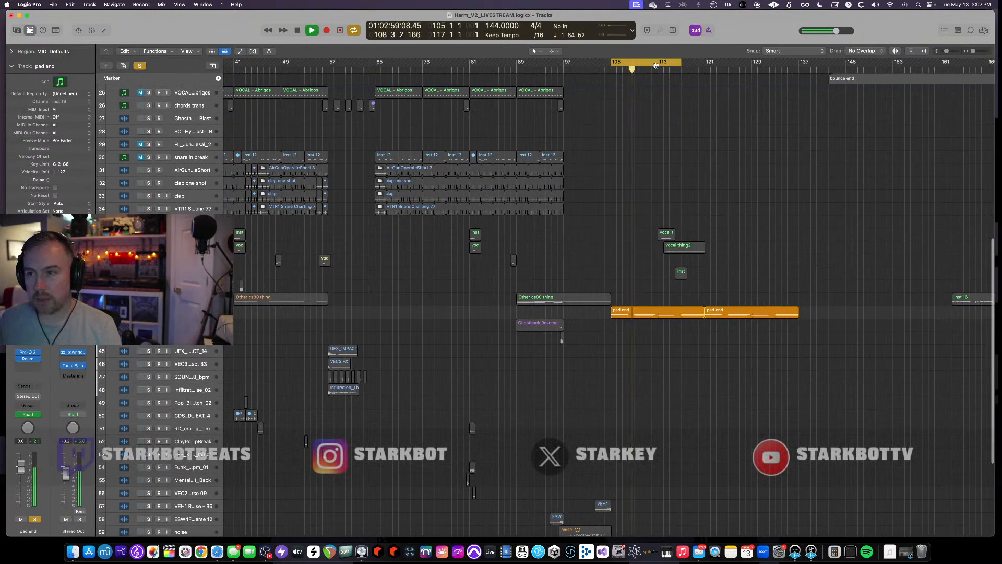
- Open the pad end region in the Piano Roll, browse through its notes, and close the editor
double_click(661, 308)
scroll(664, 392, down, 3)
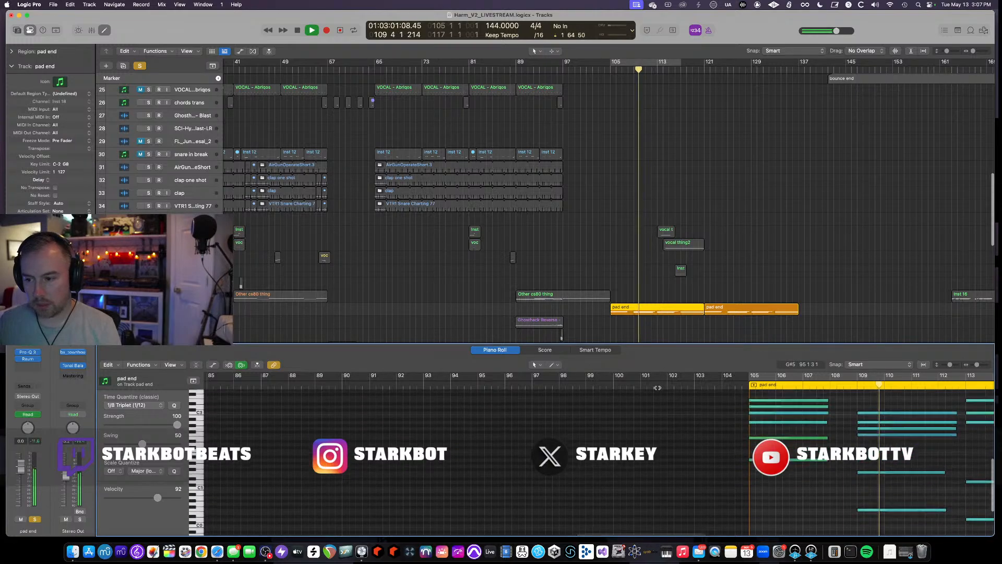
scroll(701, 420, right, 6)
scroll(681, 416, right, 8)
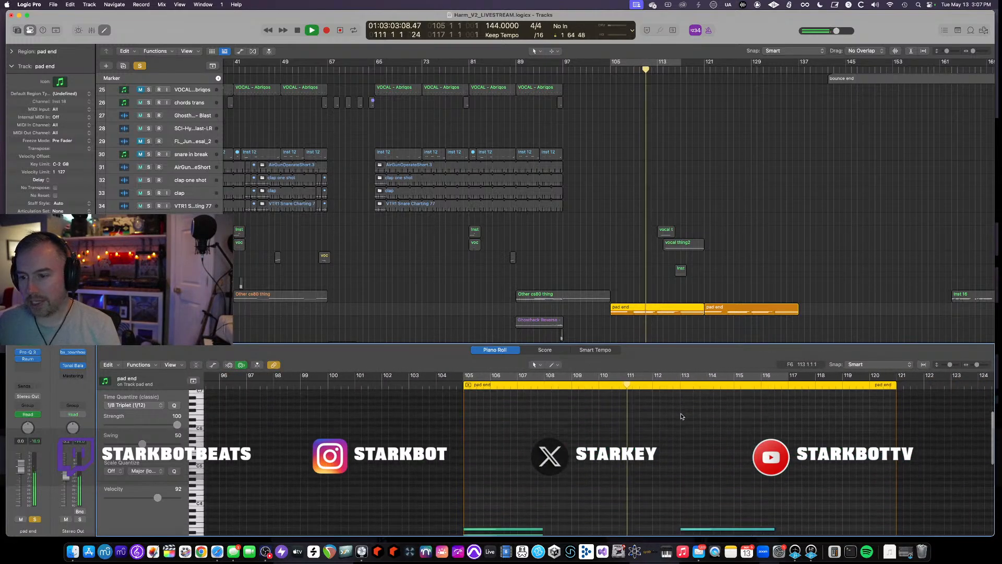
scroll(679, 416, up, 3)
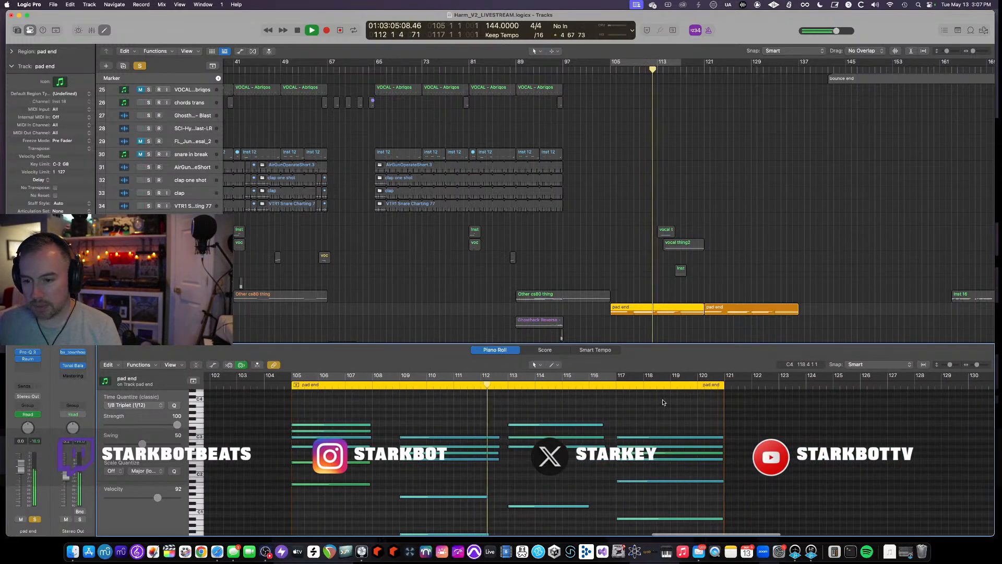
scroll(662, 402, down, 2)
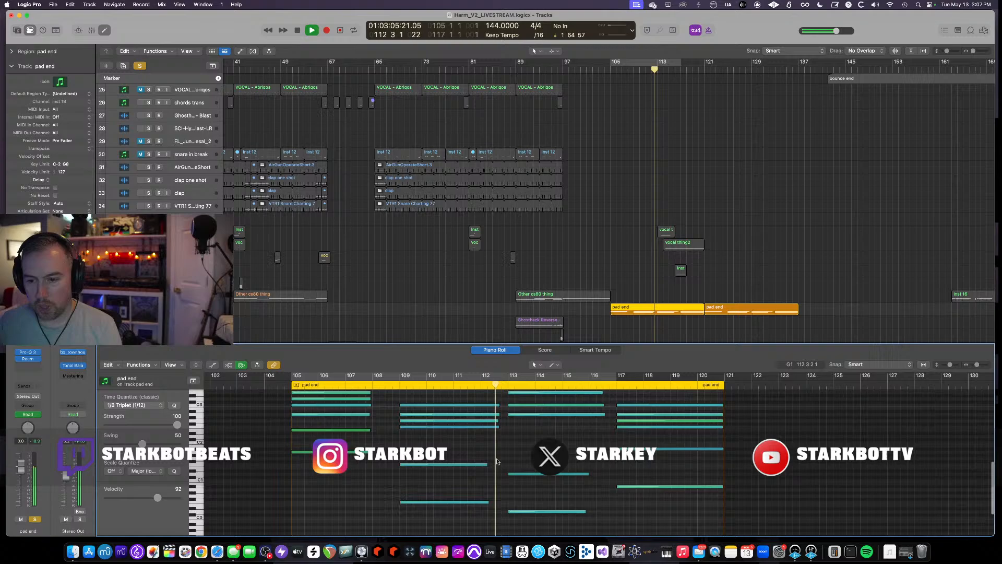
click(103, 31)
- Solo the vocal thing track and display the arrangement's track automation
scroll(578, 234, down, 3)
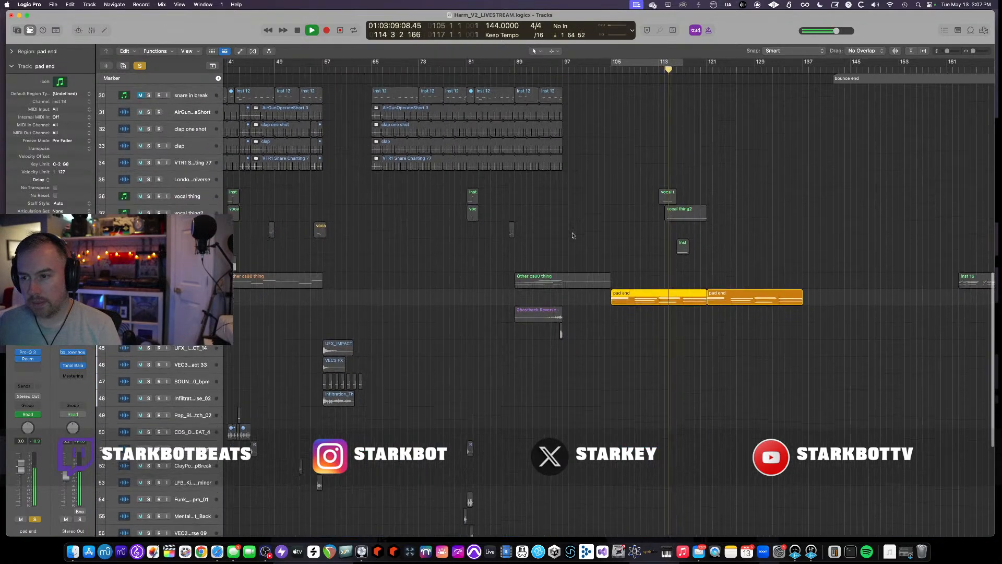
scroll(578, 235, up, 1)
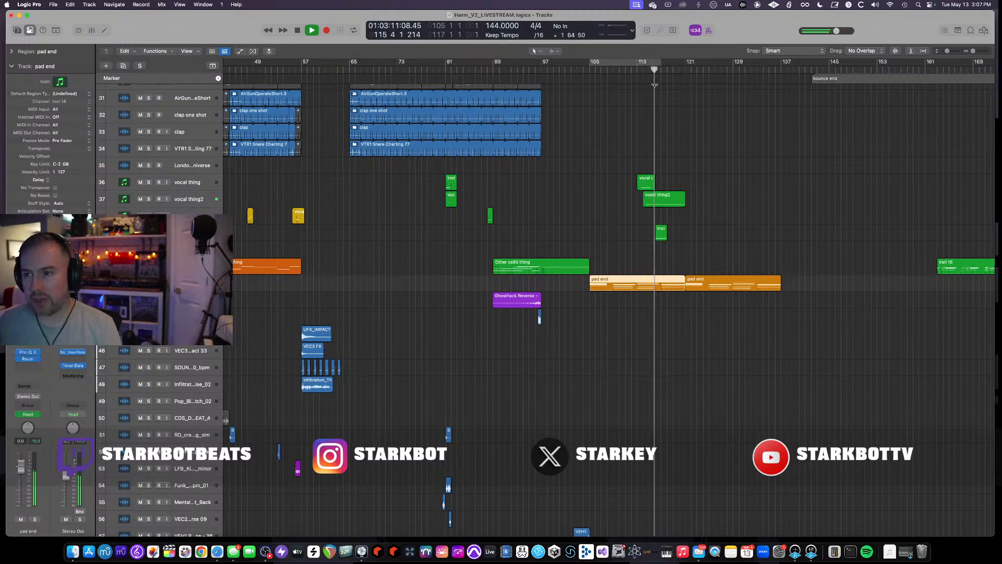
click(193, 182)
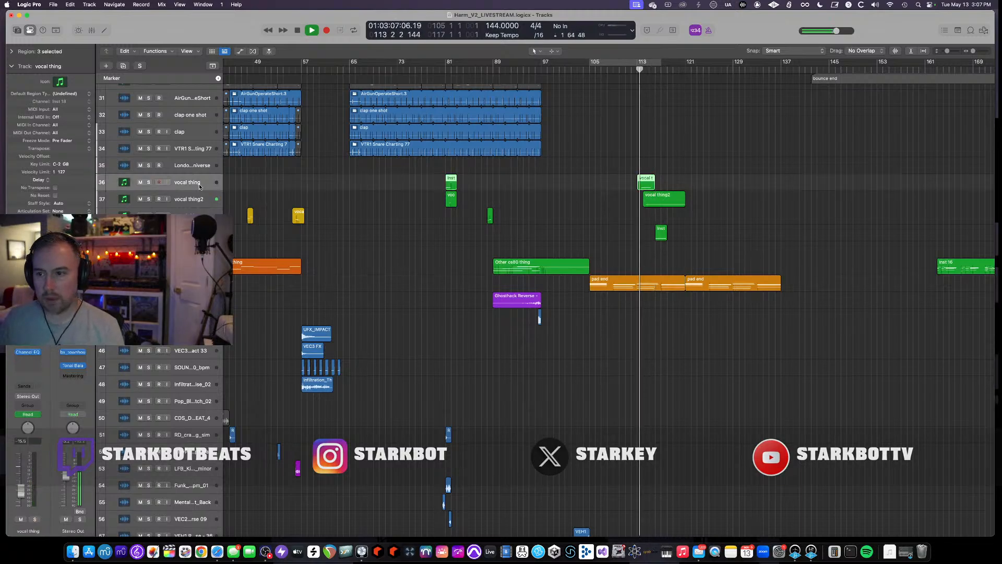
click(150, 182)
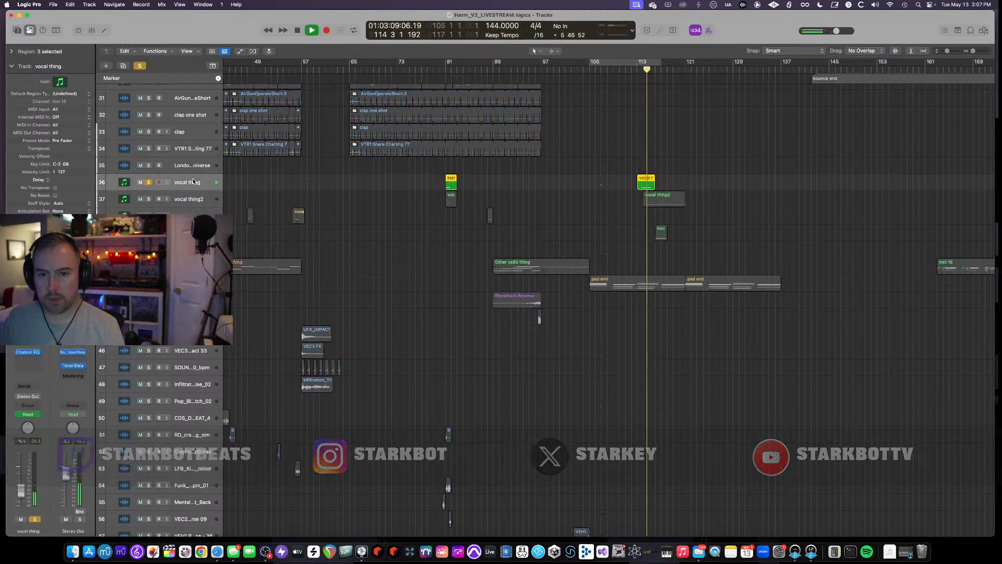
key(a)
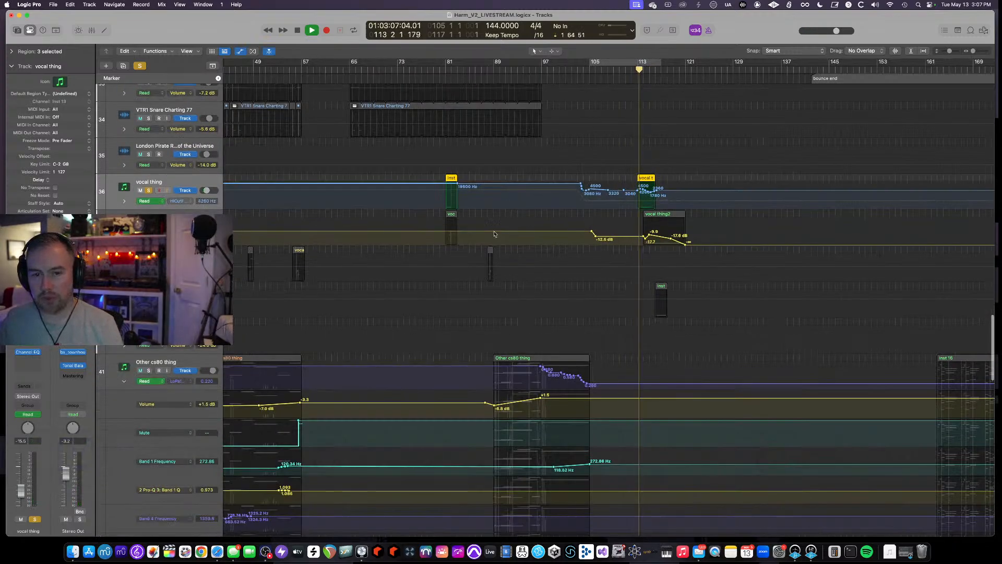
- Toggle solo on the vocal thing and vocal thing2 tracks while the section plays
click(148, 190)
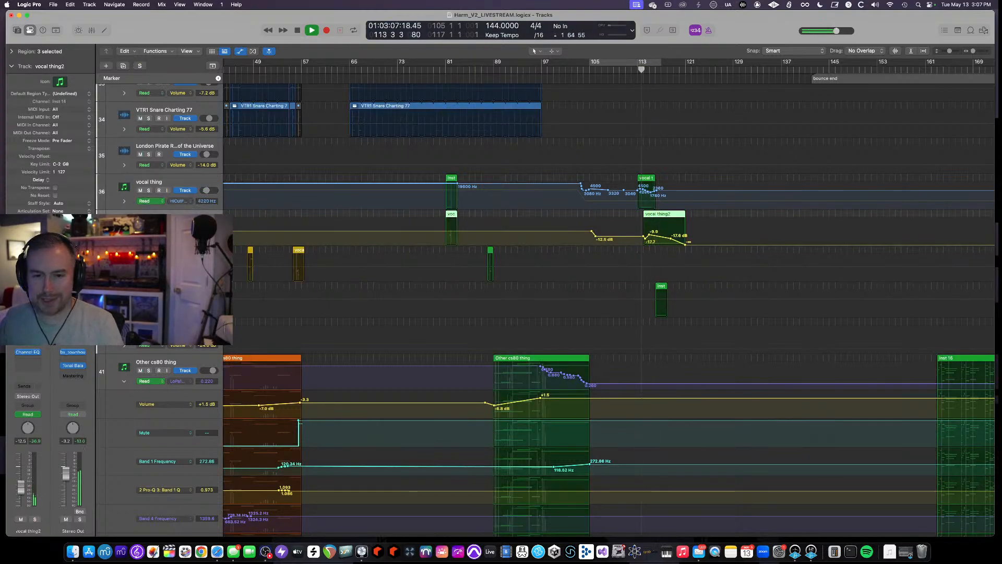
key(s)
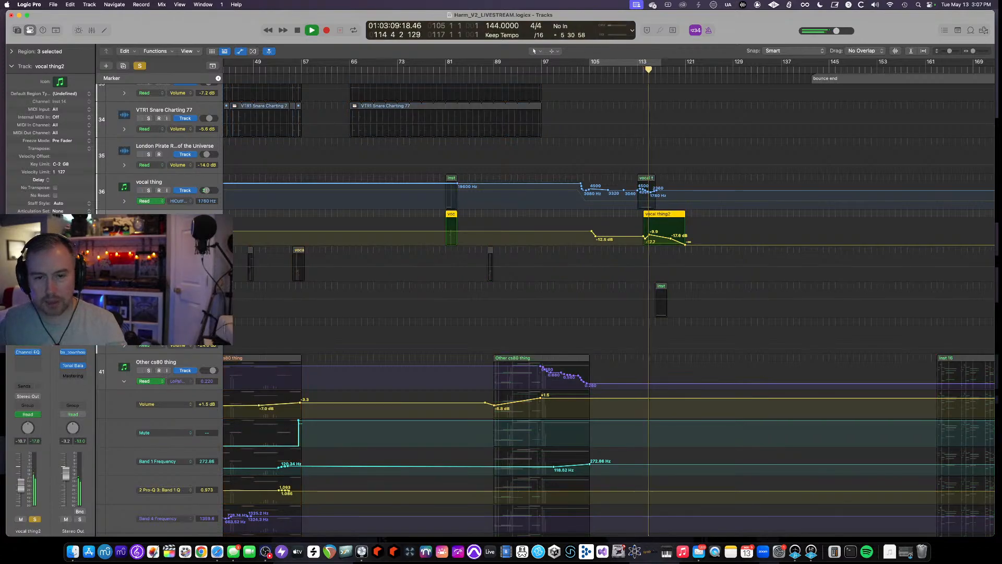
key(s)
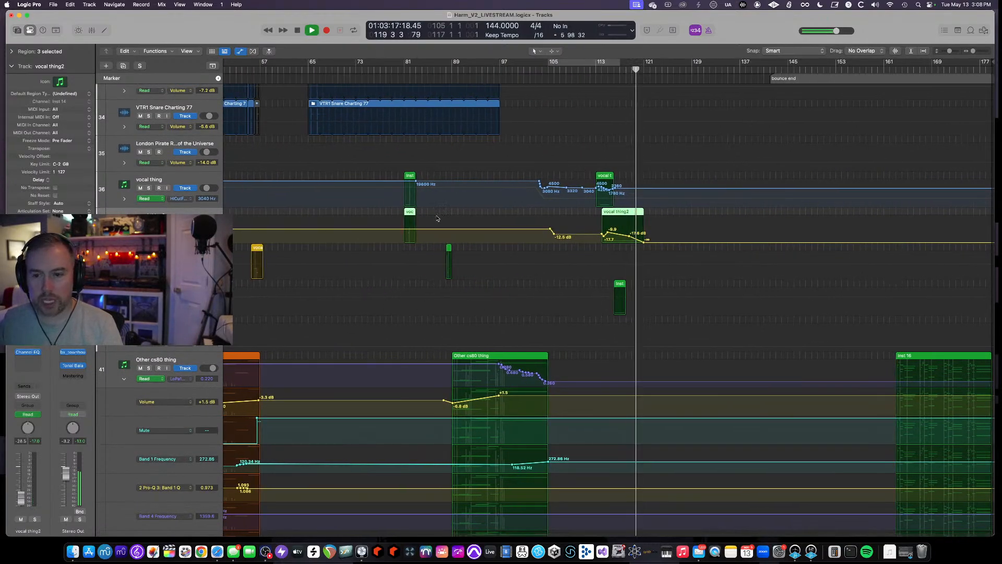
- Select the vocal end thing track and move the playhead to about bar 115
scroll(631, 157, up, 5)
scroll(636, 202, right, 5)
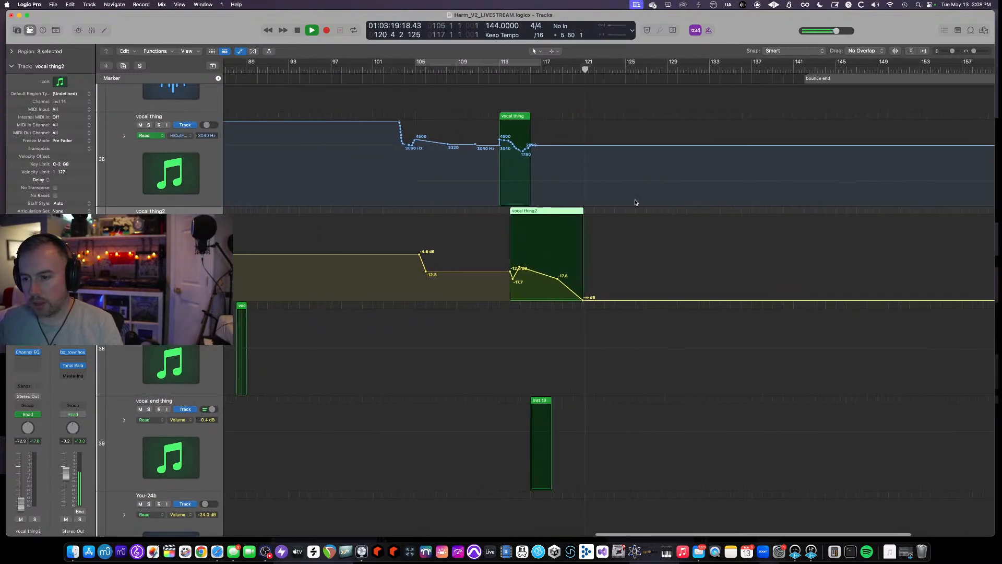
click(184, 402)
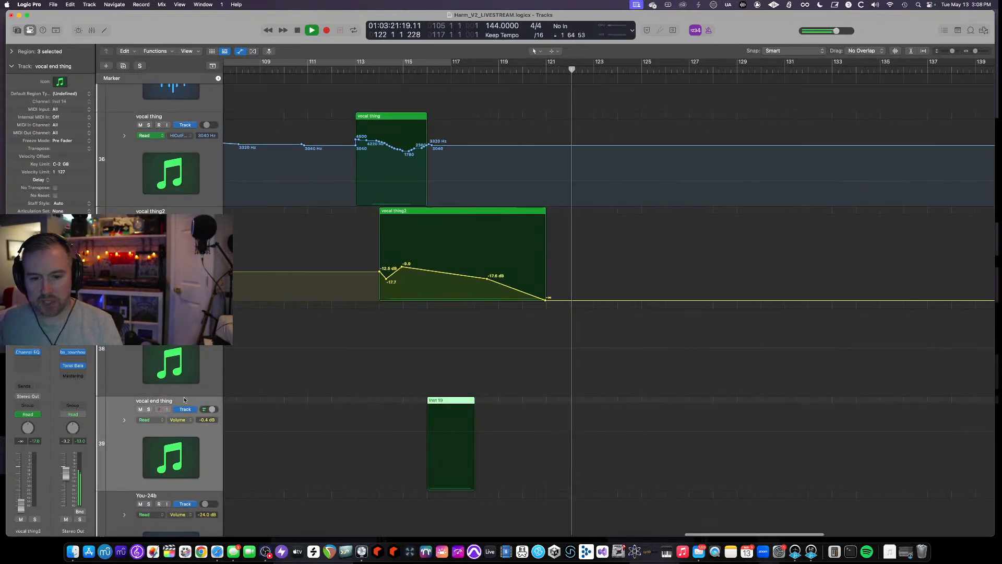
click(397, 67)
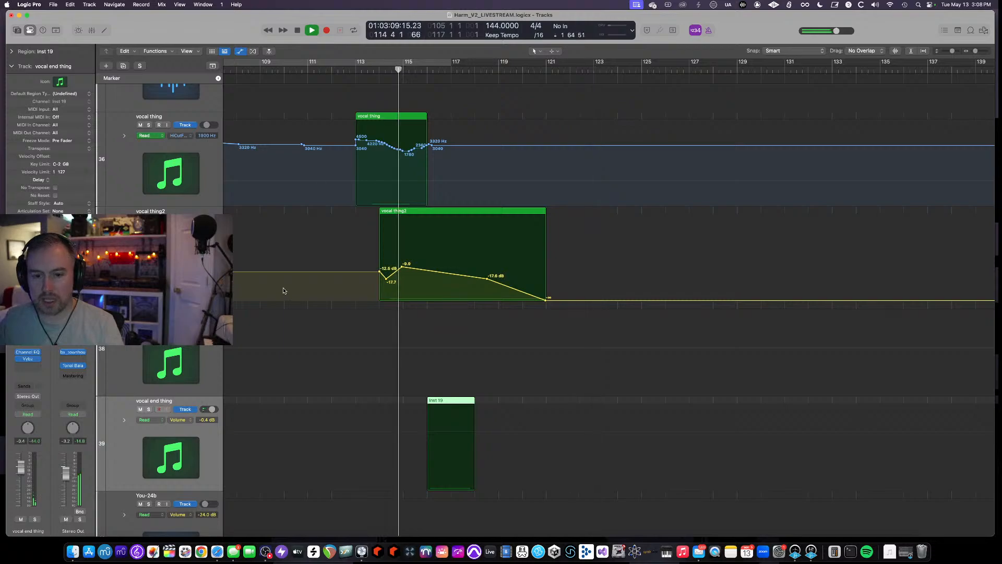
- Open the Serato Sample instrument on the vocal end thing track to inspect it, then close it
click(35, 370)
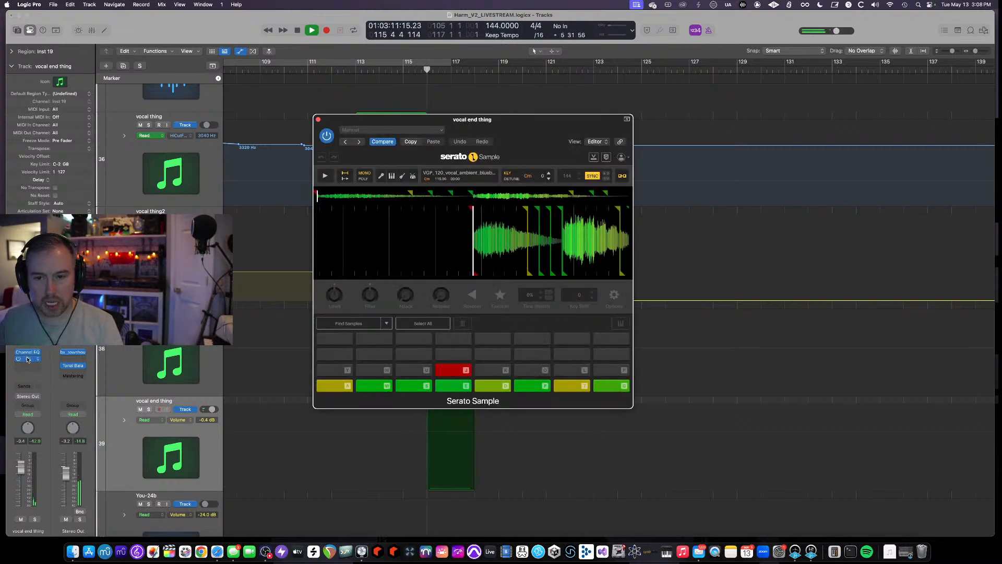
click(319, 119)
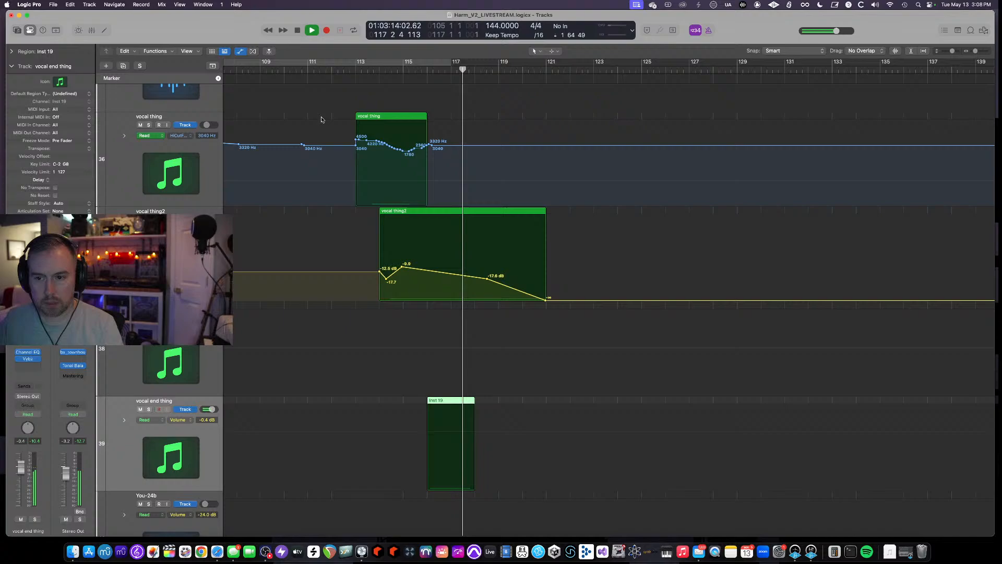
- Open the Vybz effect on vocal end thing, stop playback, save the project, and close the plugin
click(29, 358)
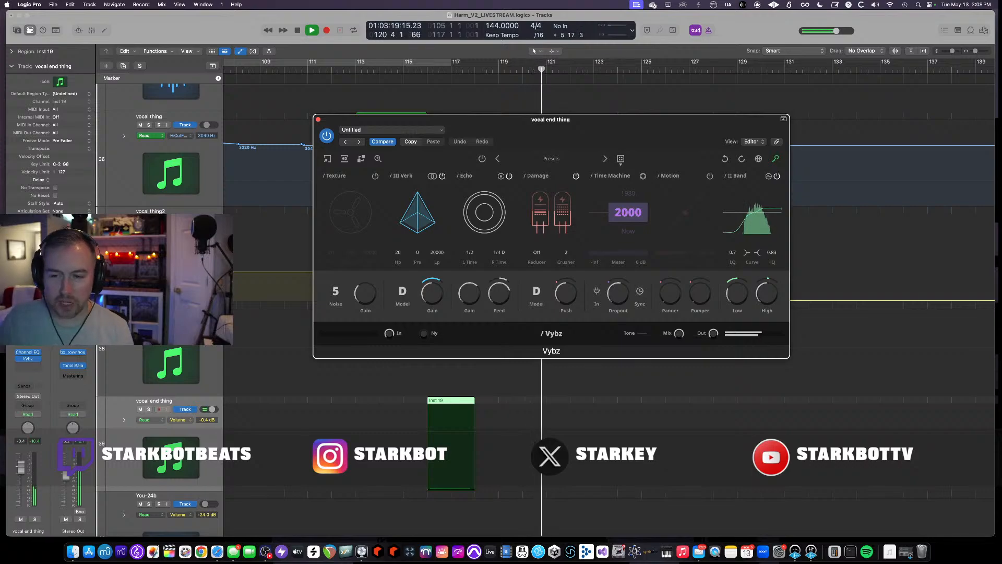
key(space)
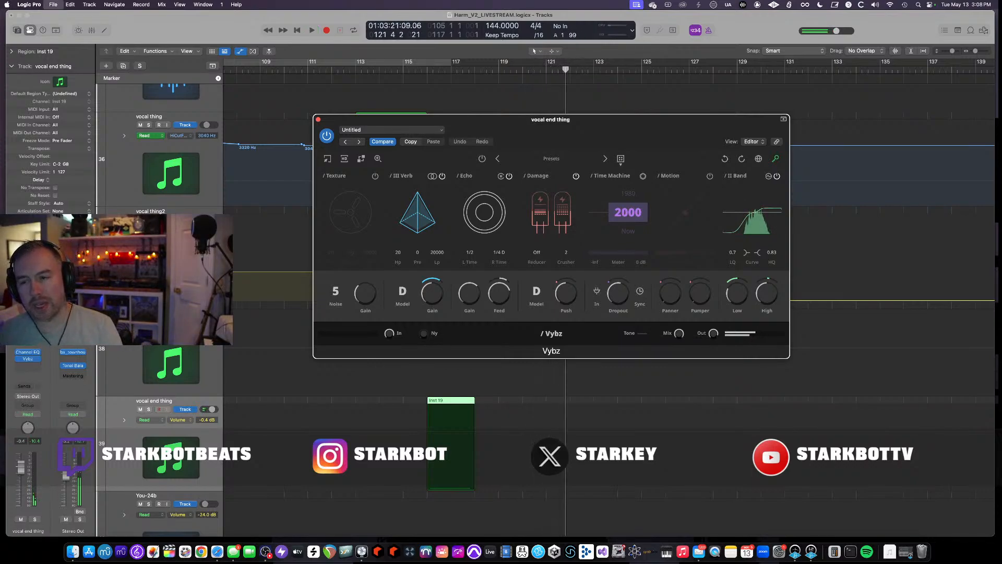
key(super+s)
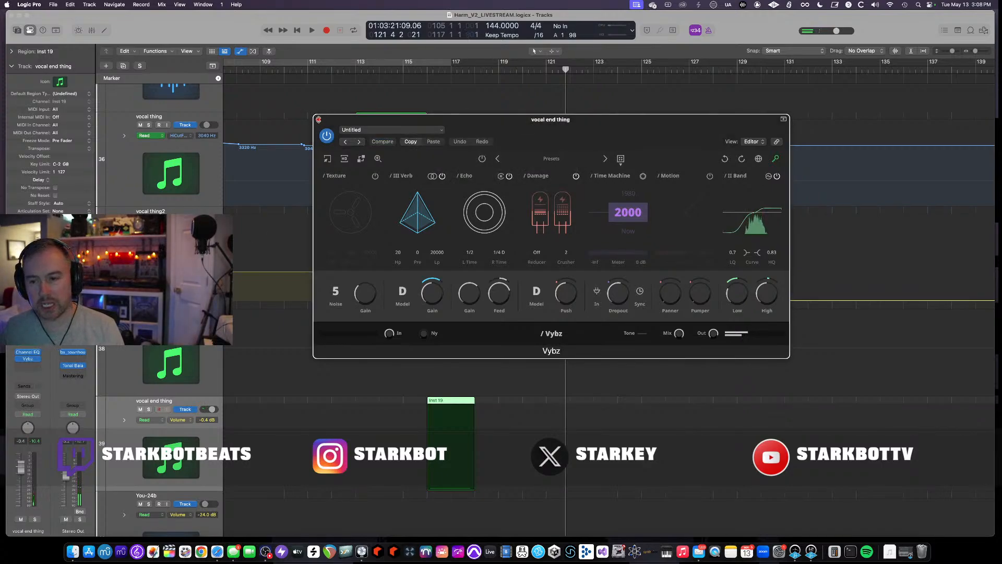
click(318, 119)
- Solo vocal end thing, play from about bar 115, and bypass its Vybz effect
click(415, 70)
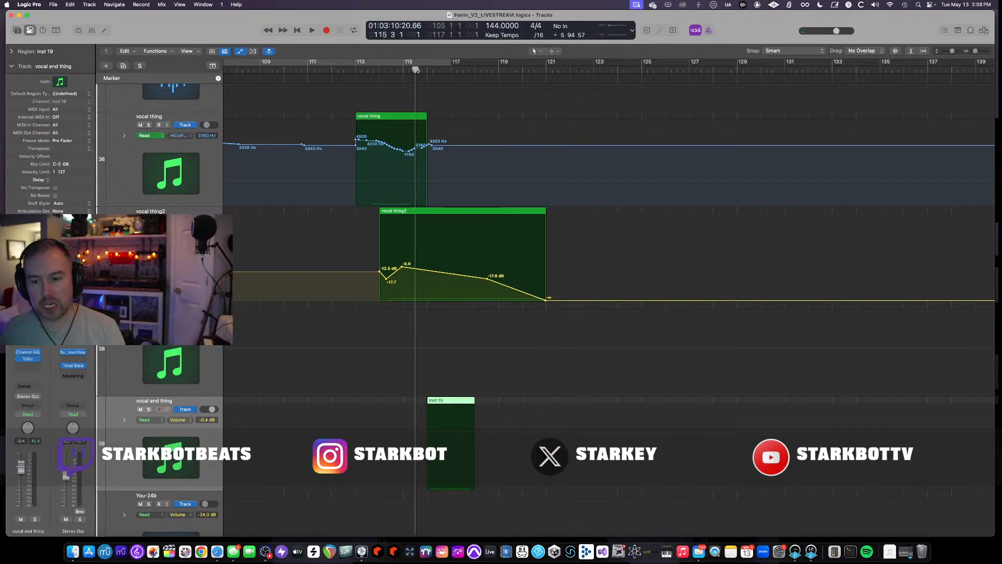
click(146, 409)
key(space)
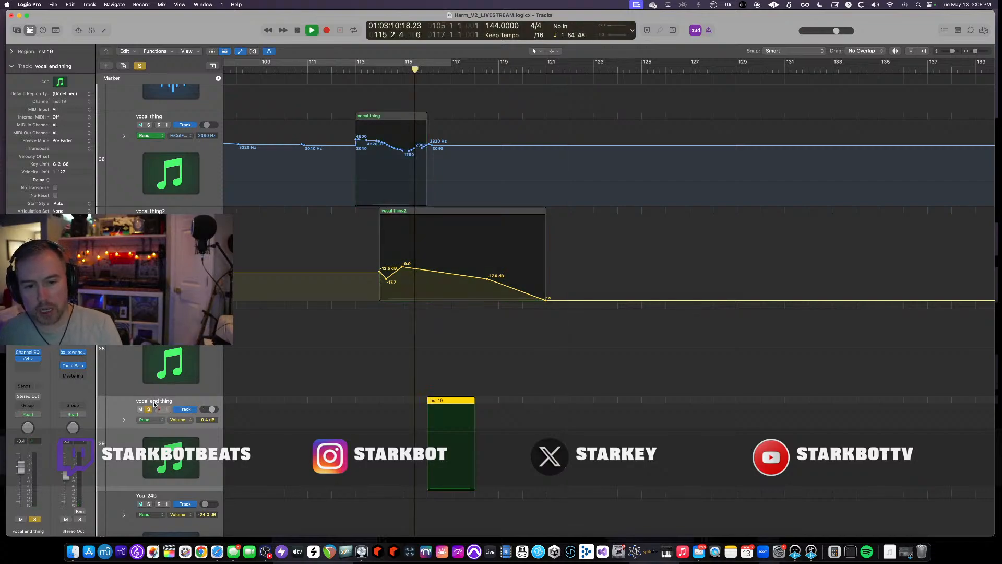
click(28, 358)
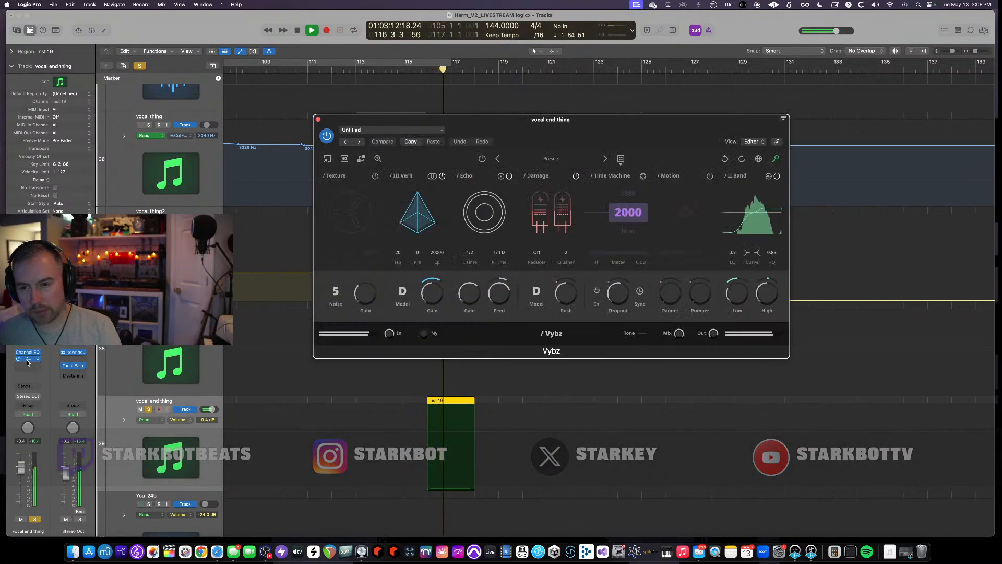
click(327, 135)
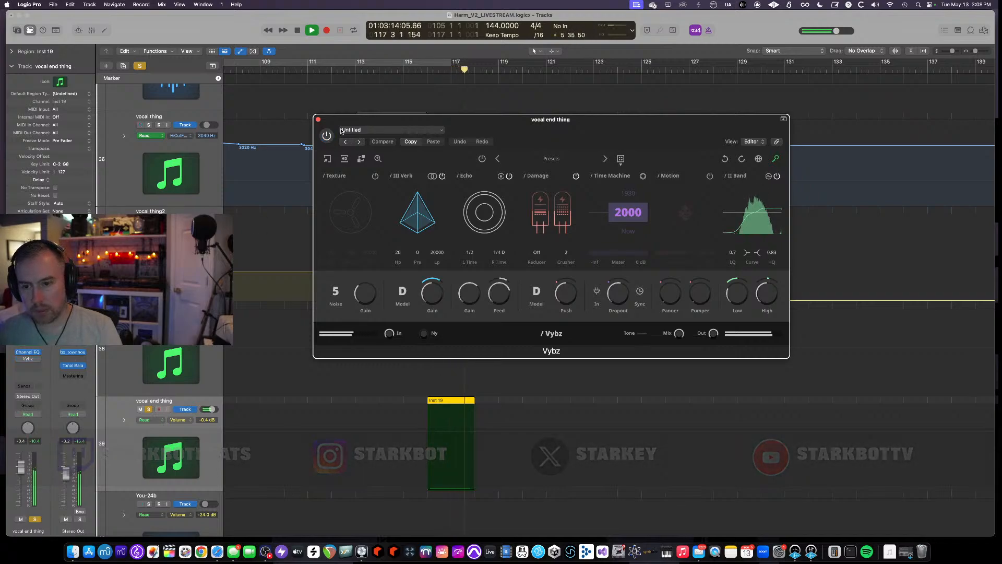
- Replay from about bar 115 and switch the Vybz effect back on to compare
click(415, 71)
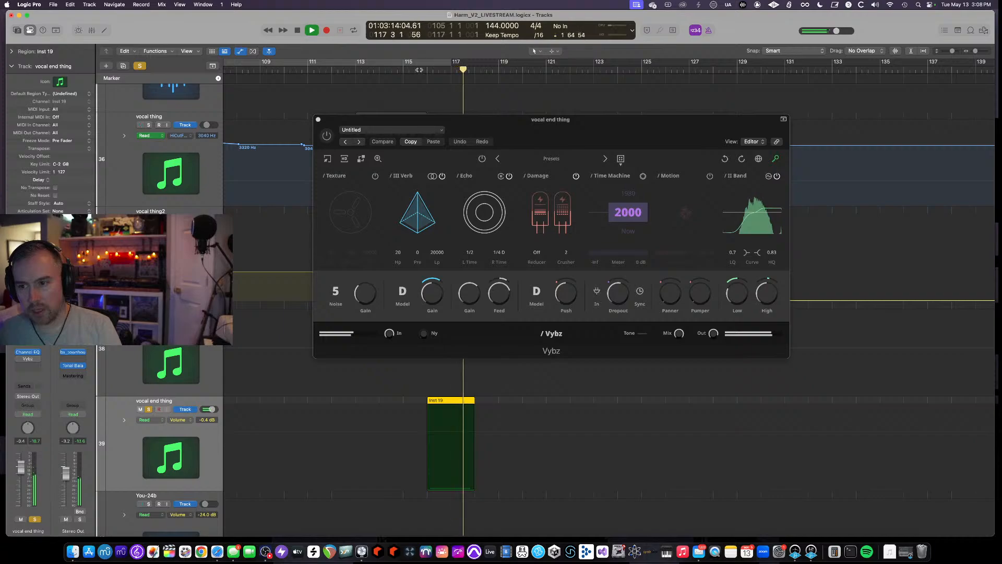
key(space)
click(326, 137)
key(space)
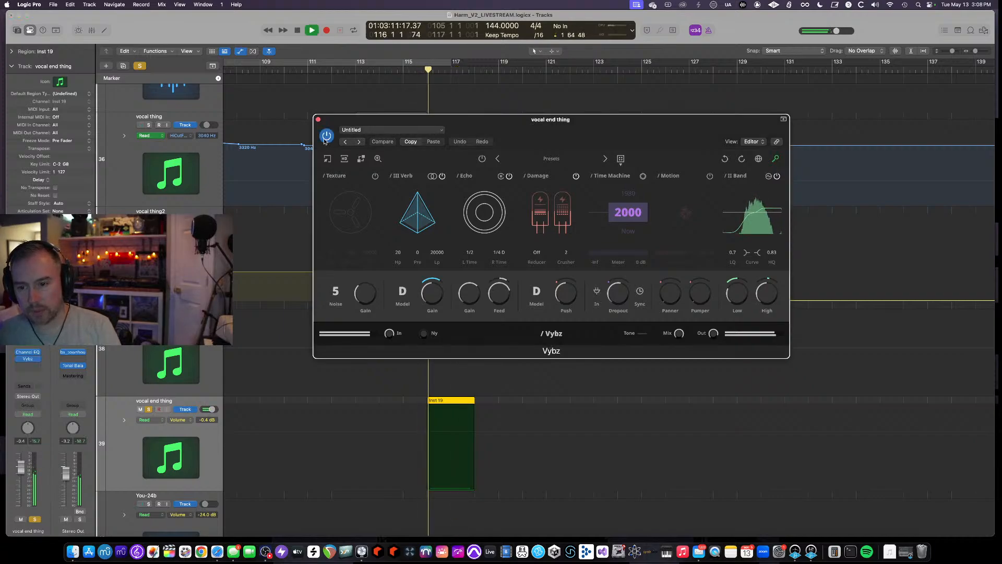
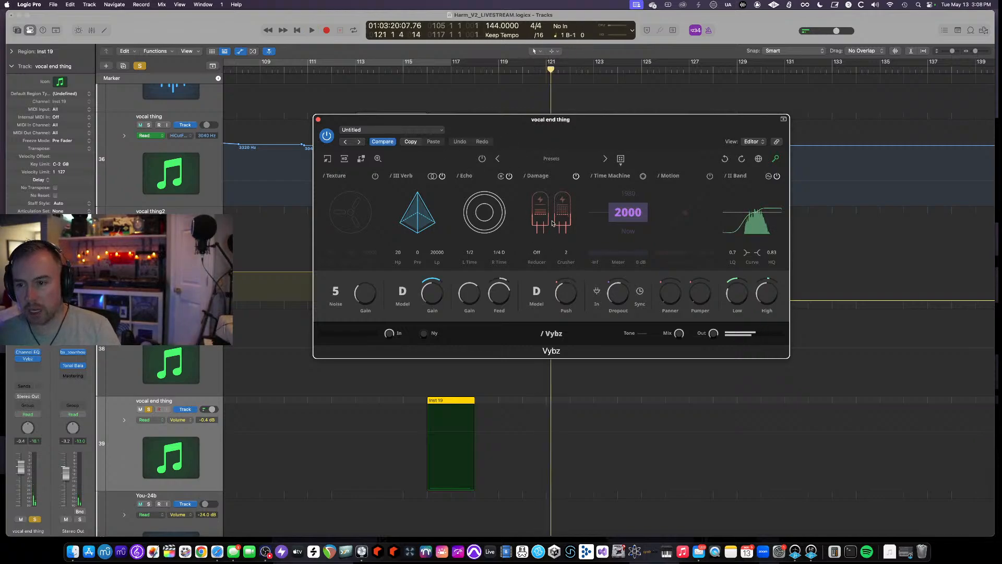
- Set a cycle range from about bar 108 to bar 117 and start playback
click(426, 73)
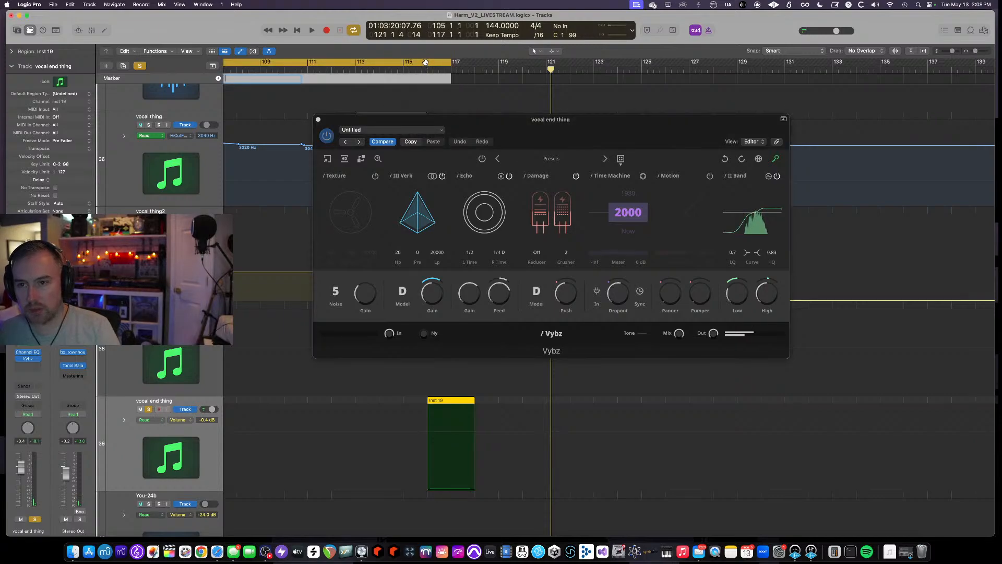
click(668, 63)
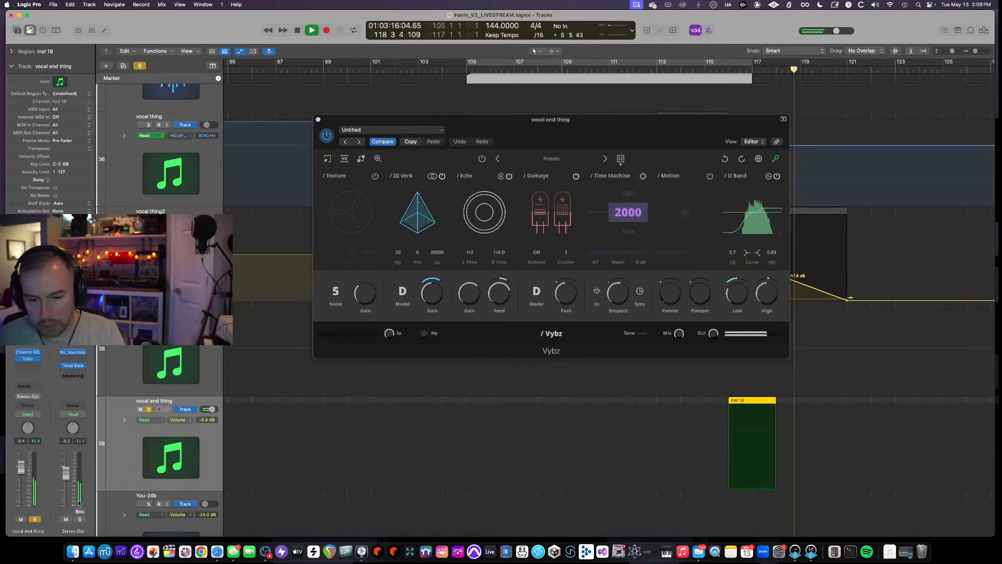
- Switch to Safari, open a new tab and search the web for gear4music
click(217, 552)
key(super+t)
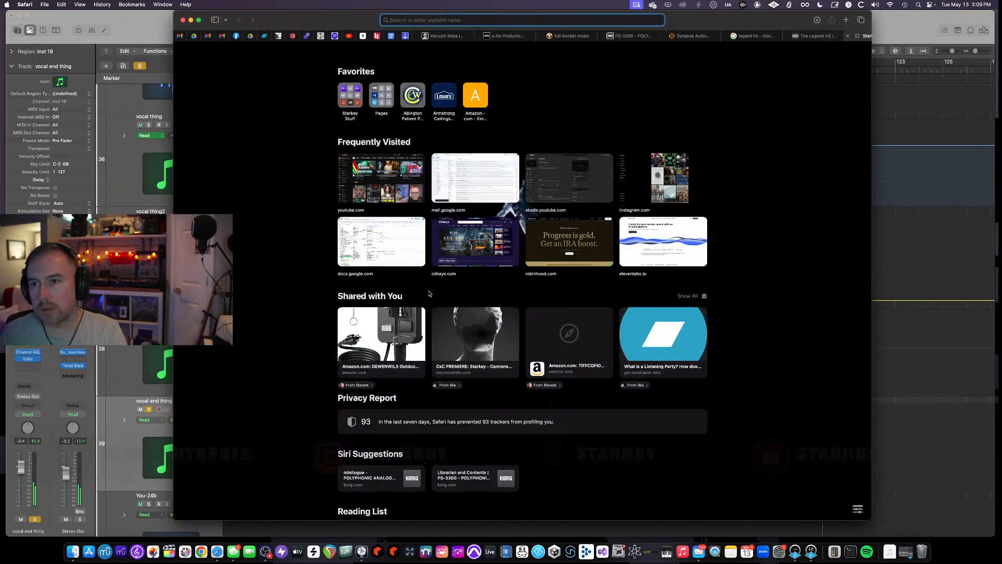
text(gear4m)
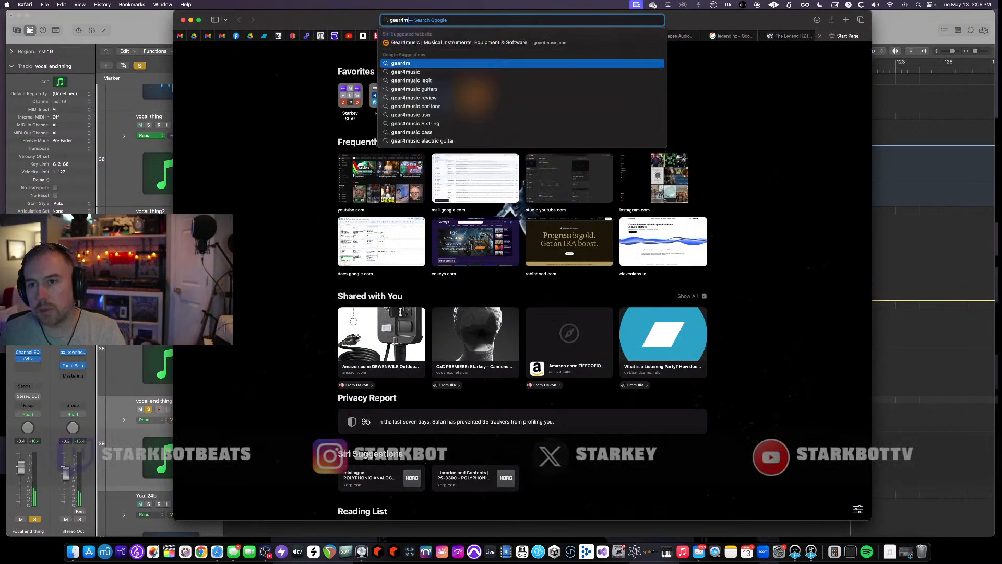
text(usic)
key(Return)
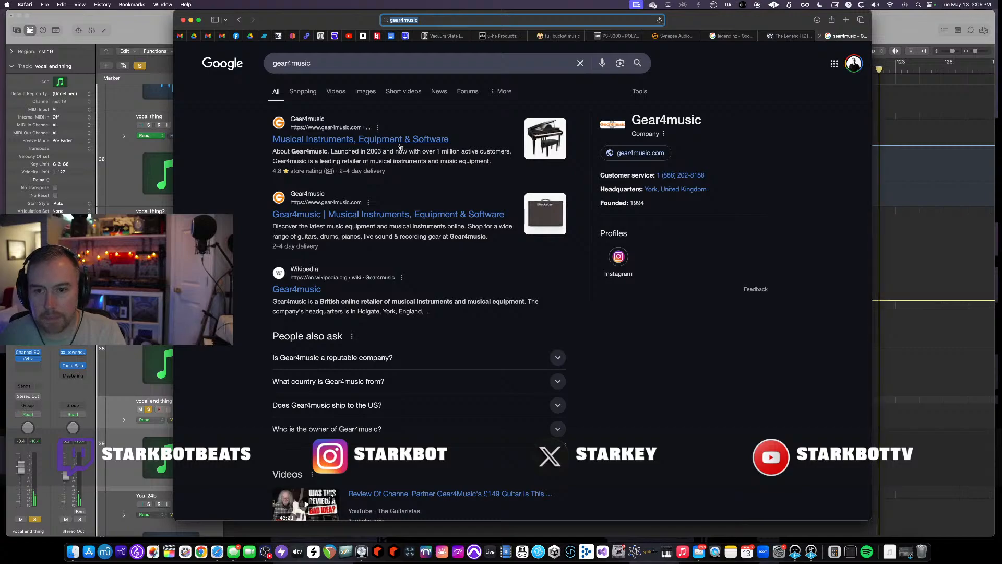
- Open the Gear4music website and search its products for synapse aud
click(400, 142)
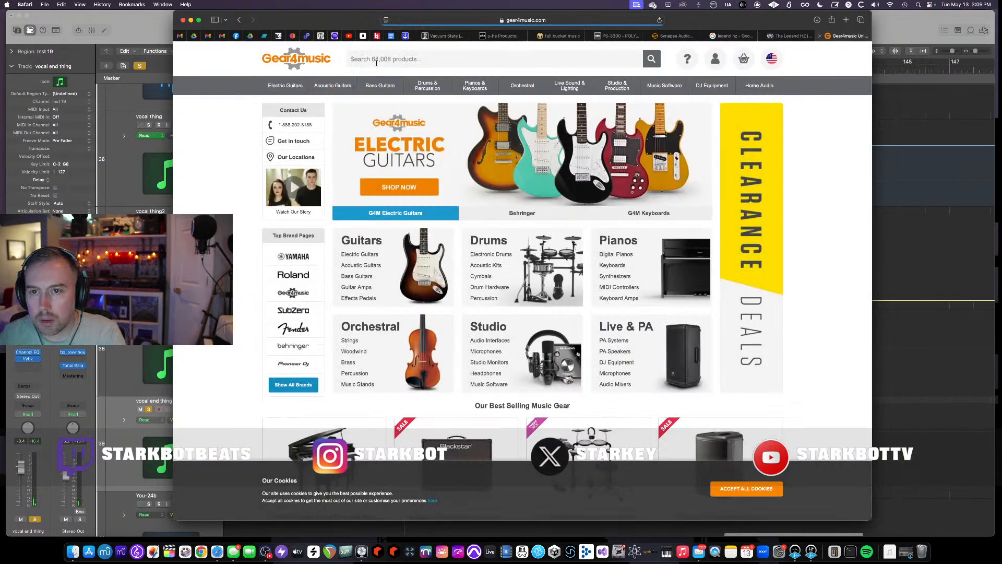
click(381, 60)
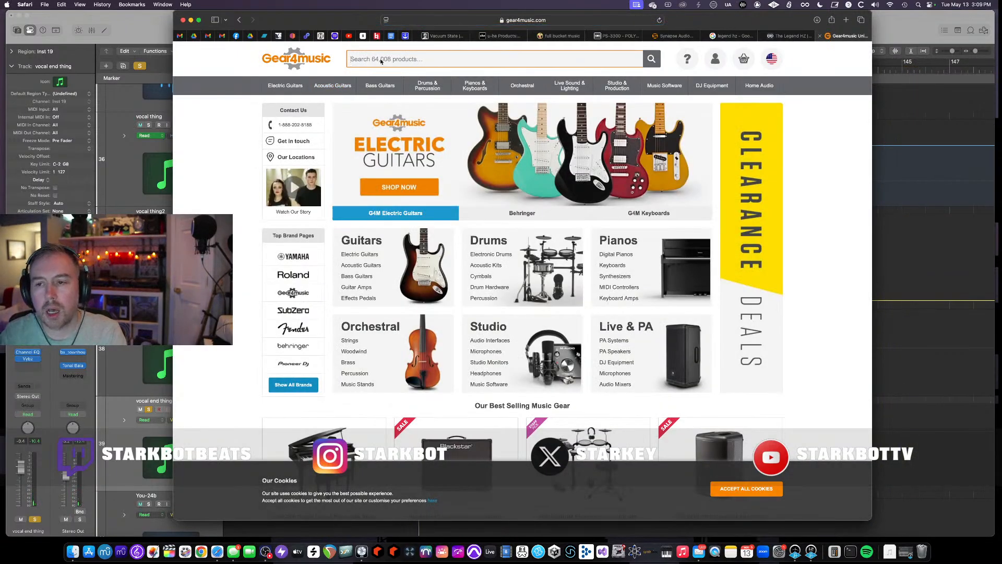
text(synapse)
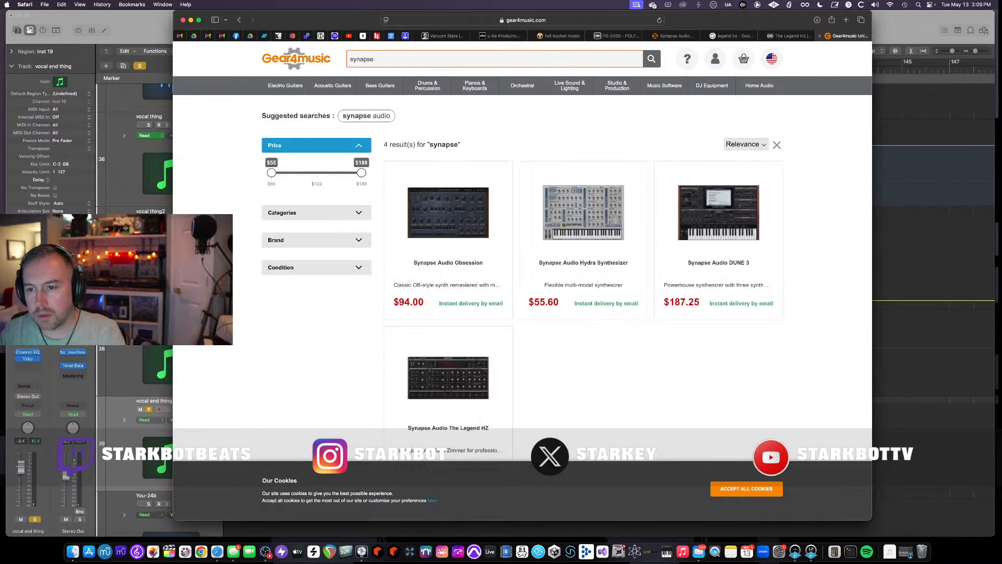
text( aud)
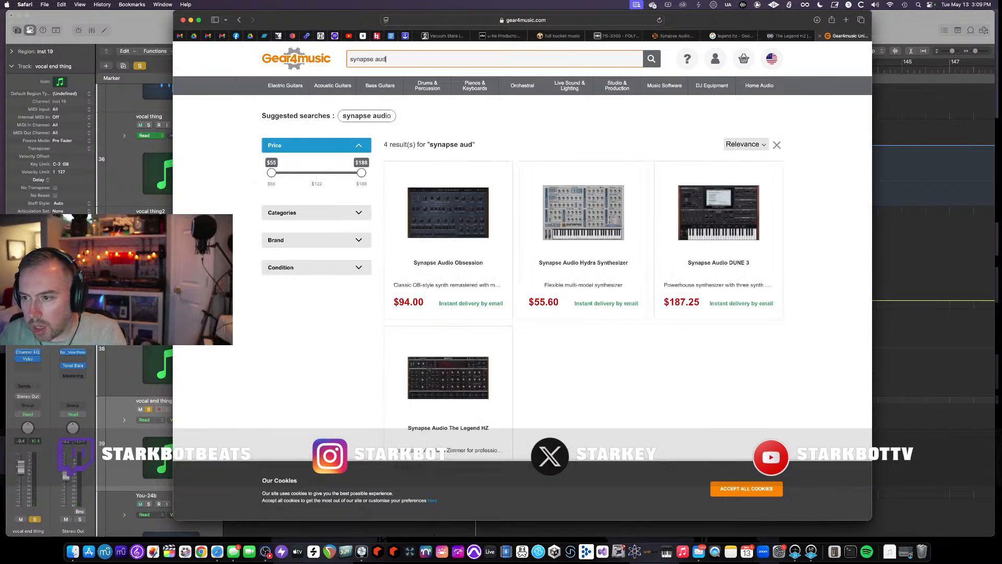
- Open the Synapse Audio DUNE 3 product page, view its enlarged image, and return to the results
scroll(706, 226, down, 5)
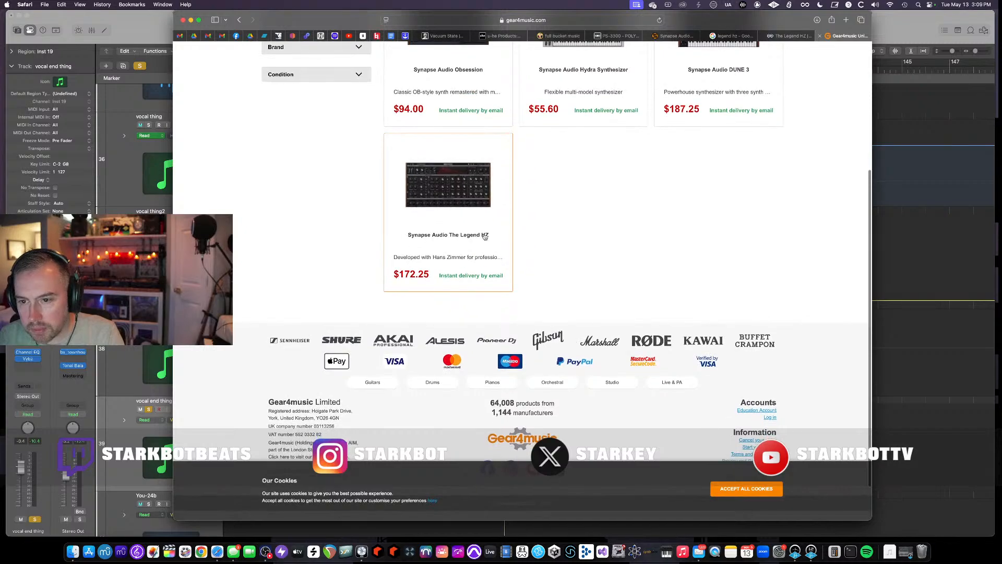
scroll(477, 236, up, 4)
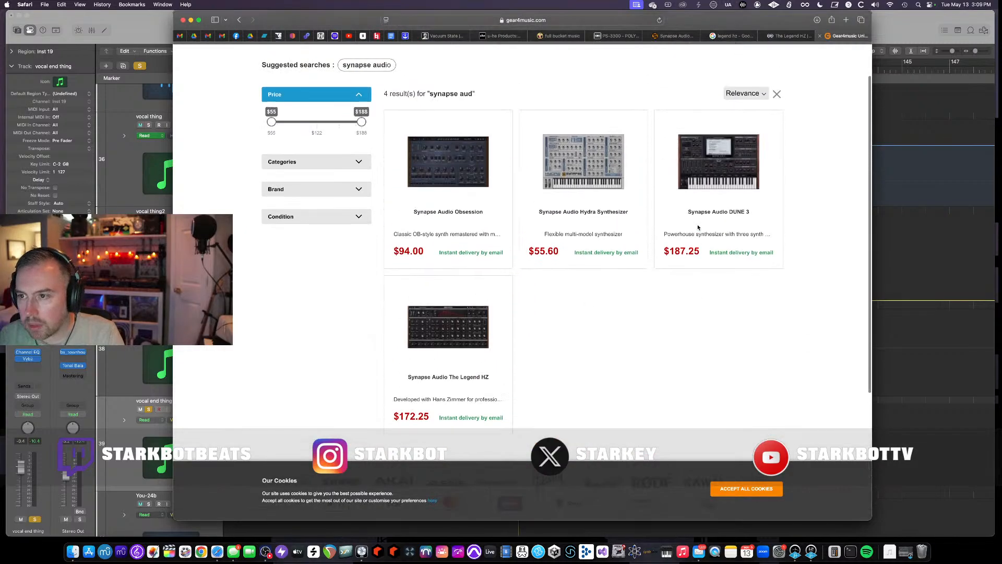
click(727, 172)
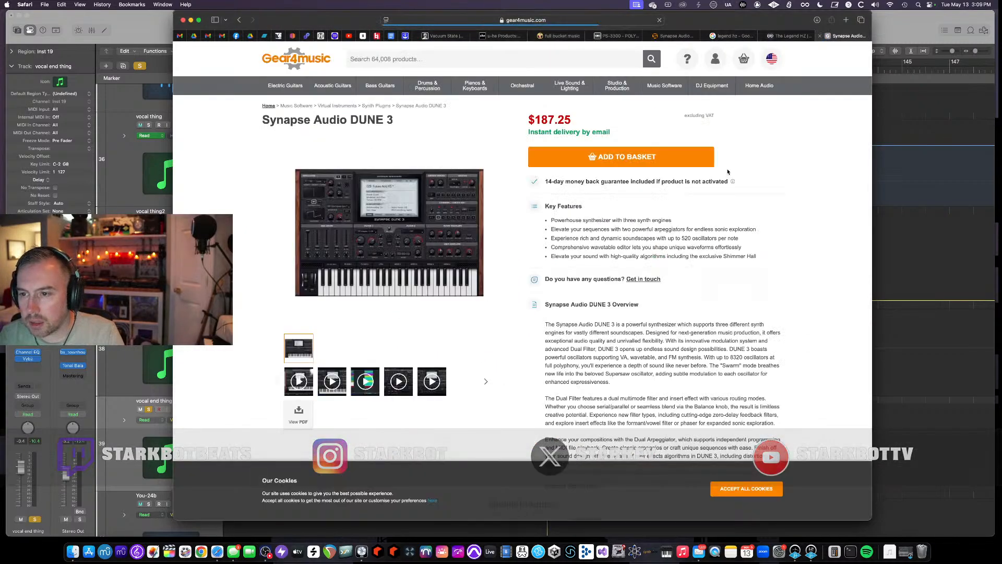
click(408, 222)
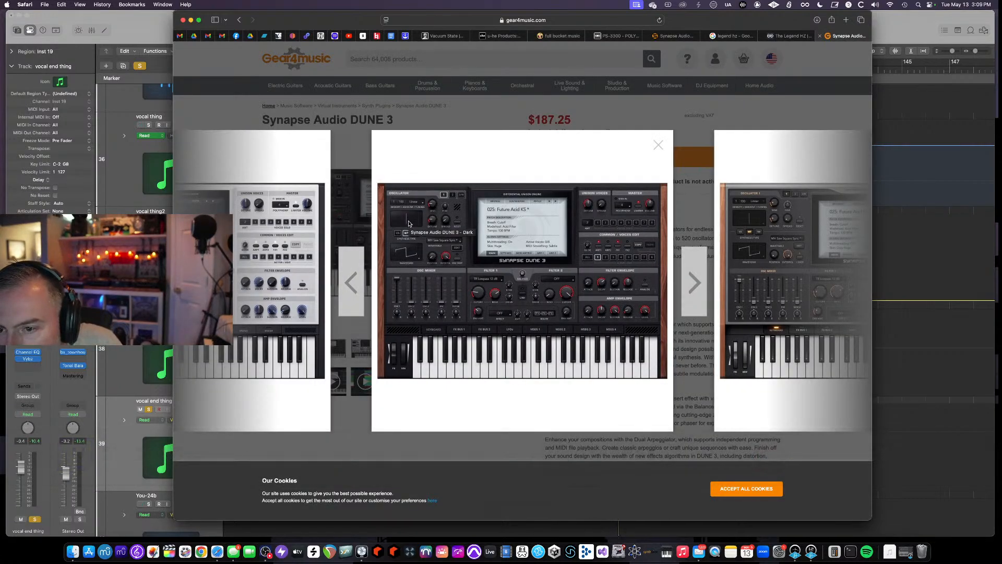
click(657, 146)
click(238, 20)
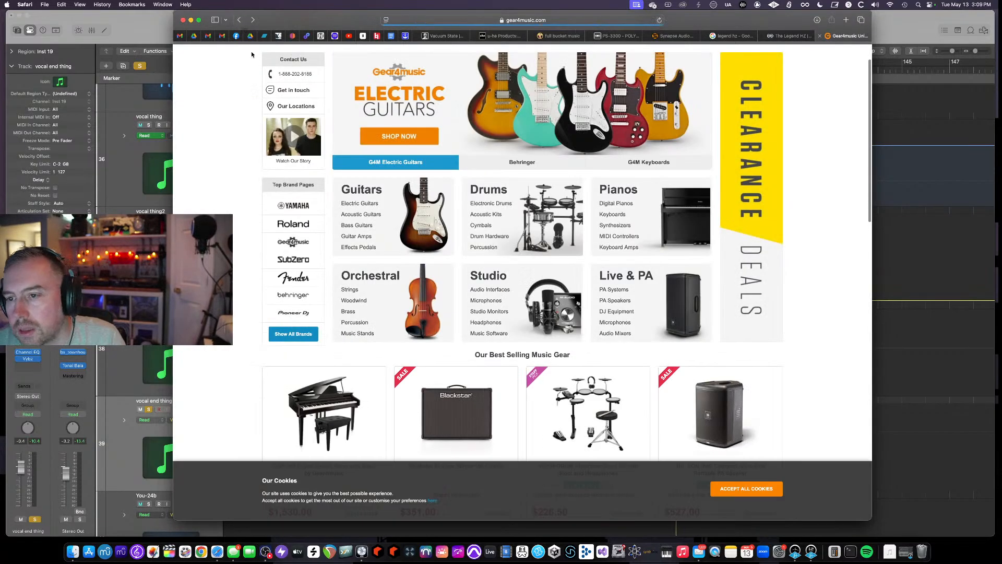
- View the Synapse Audio Hydra Synthesizer product page and return to the search results
scroll(424, 252, down, 3)
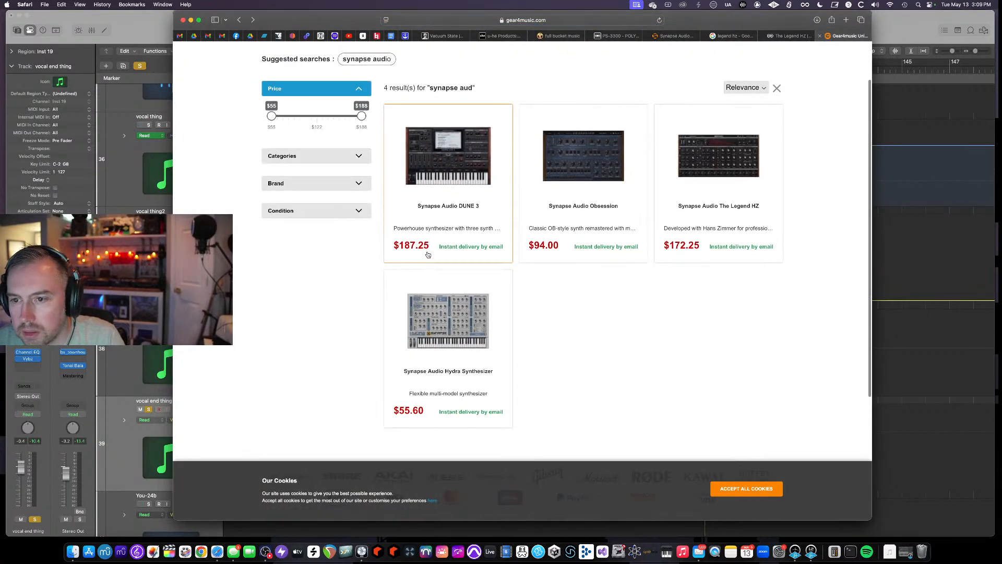
click(444, 275)
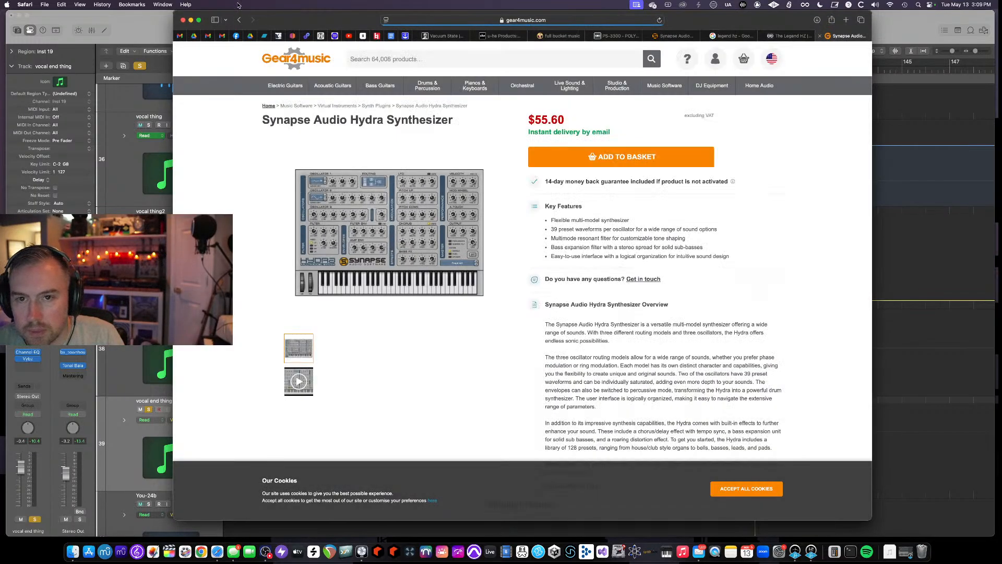
click(237, 20)
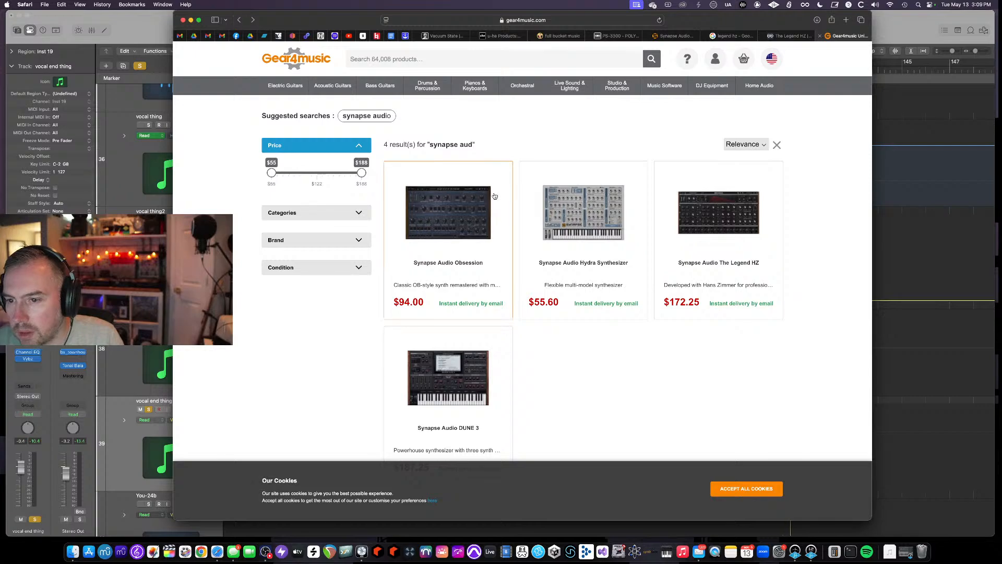
- Open the Synapse Audio The Legend HZ product page
scroll(530, 161, down, 2)
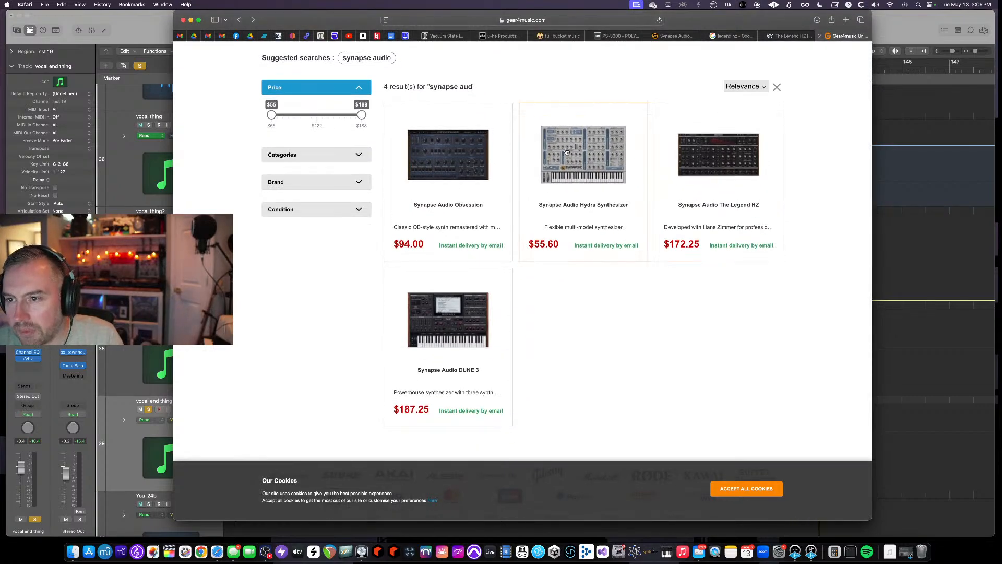
click(716, 158)
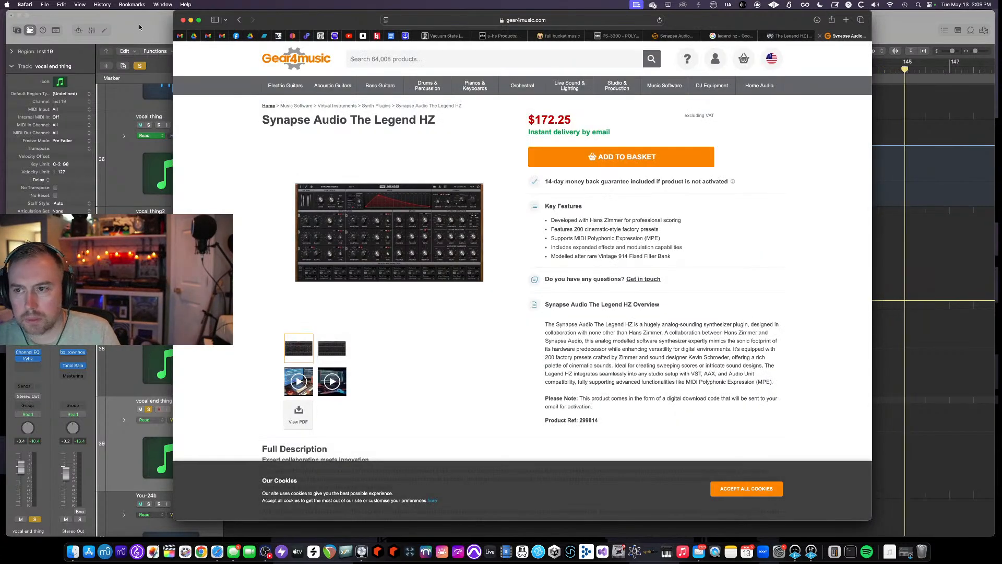
- Return to Logic Pro and close the Vybz plugin window on the vocal end thing track
click(136, 25)
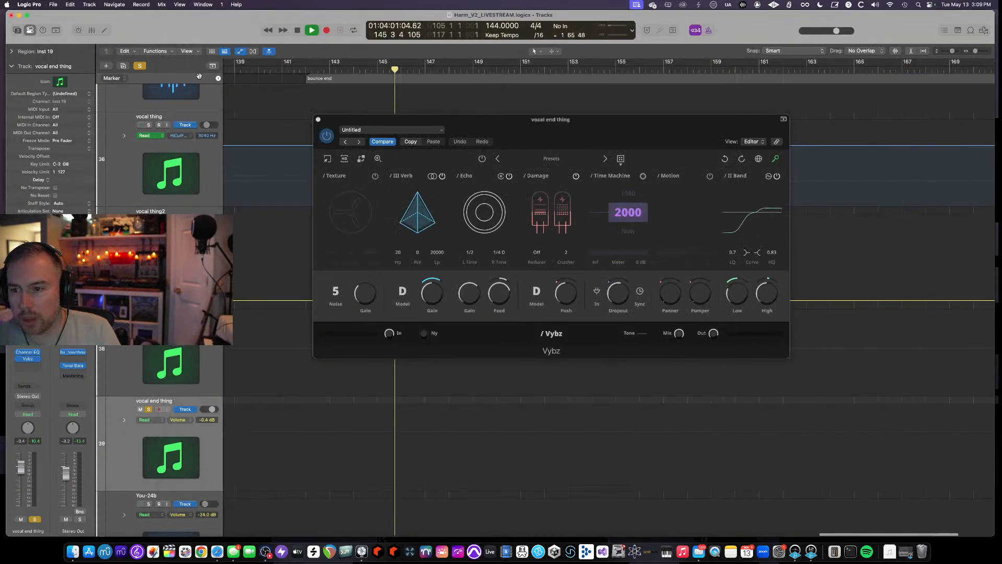
click(318, 119)
scroll(320, 129, down, 10)
scroll(602, 166, down, 2)
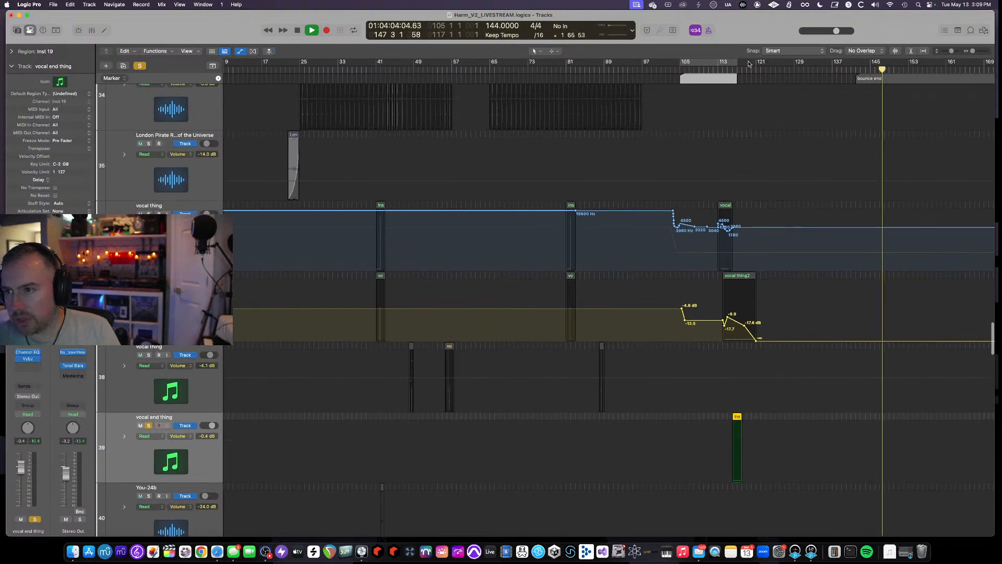
- Place the playhead near bar 117 and browse down through the arrangement's tracks
click(727, 70)
scroll(461, 297, right, 2)
scroll(461, 296, up, 5)
scroll(461, 297, down, 2)
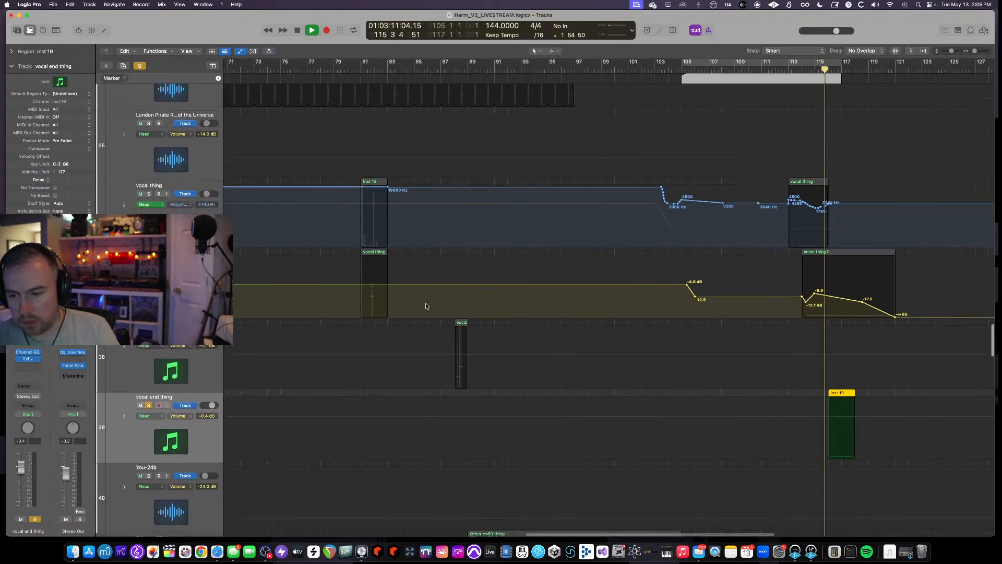
scroll(425, 303, right, 3)
click(149, 385)
scroll(468, 354, down, 10)
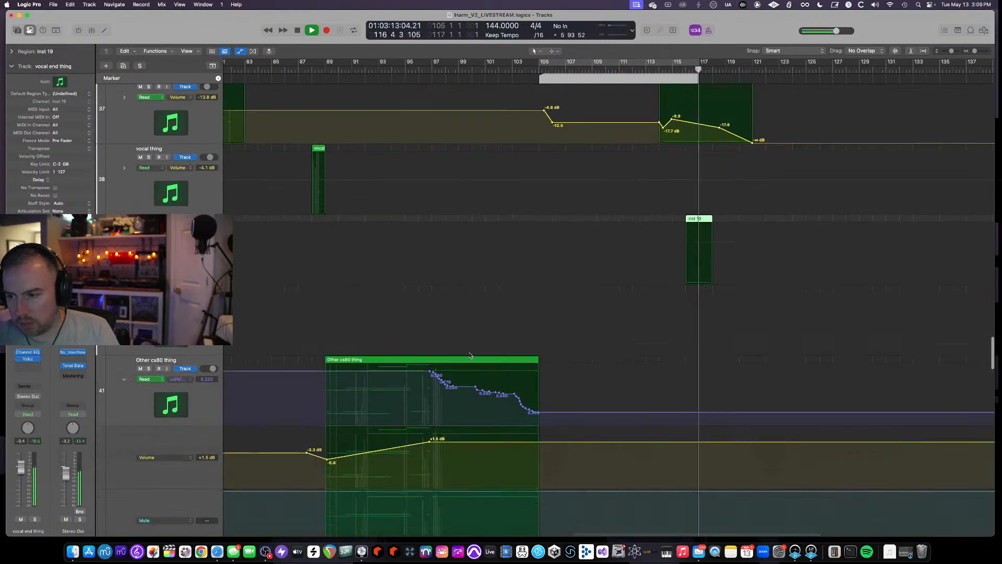
scroll(468, 354, right, 3)
scroll(467, 354, down, 3)
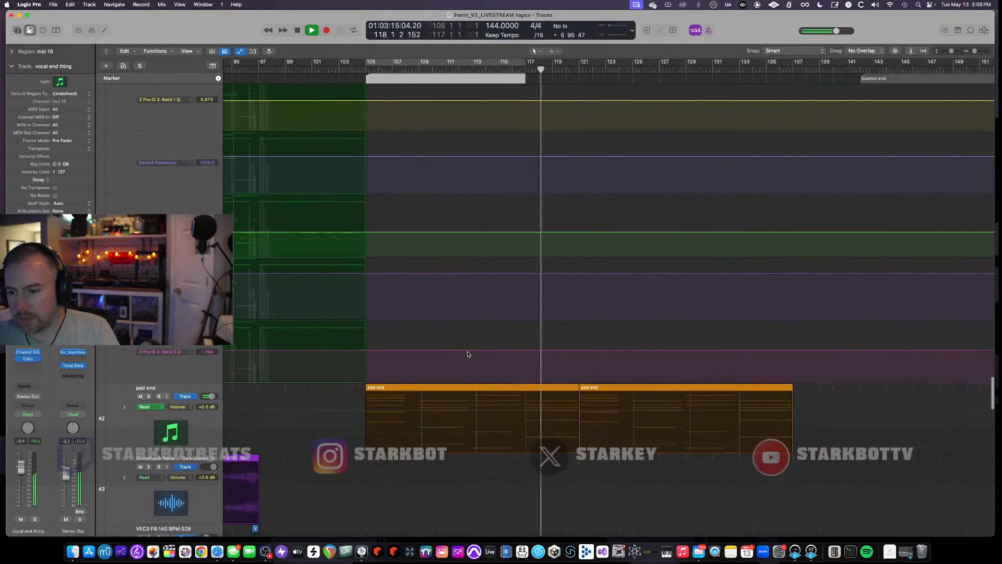
- Select the pad end track and display its Cutoff automation lane
click(149, 395)
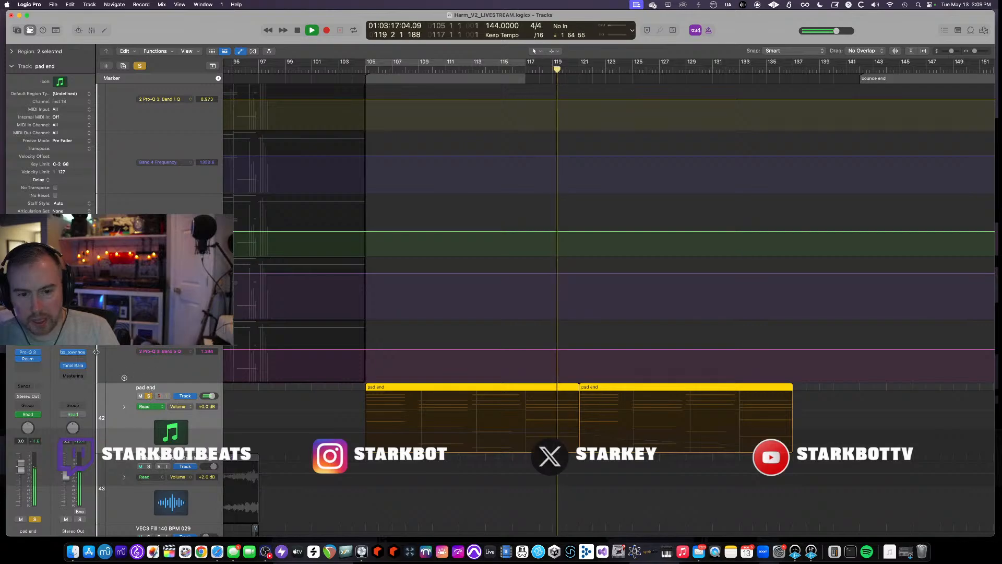
scroll(149, 402, up, 2)
click(149, 429)
scroll(510, 403, down, 10)
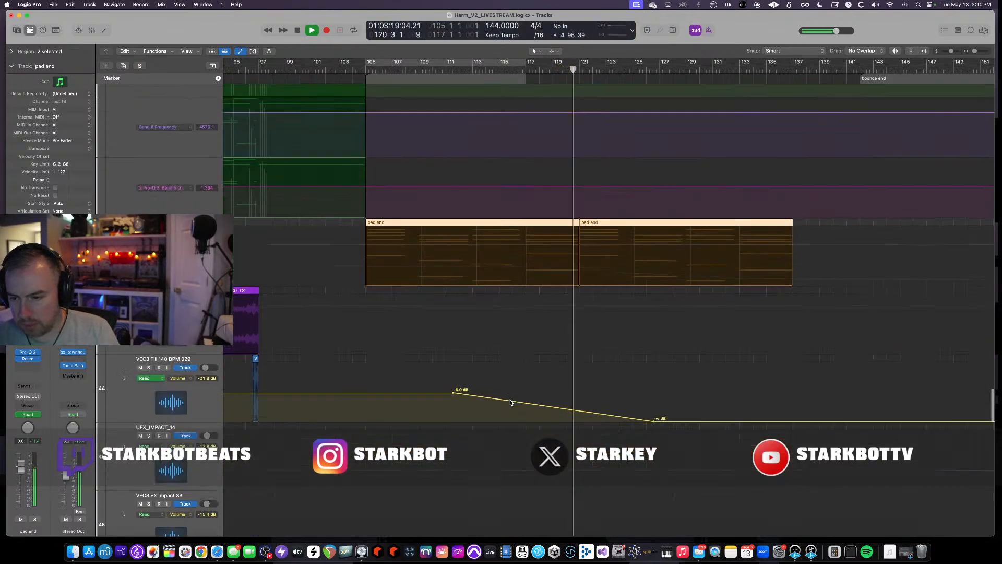
scroll(510, 403, down, 10)
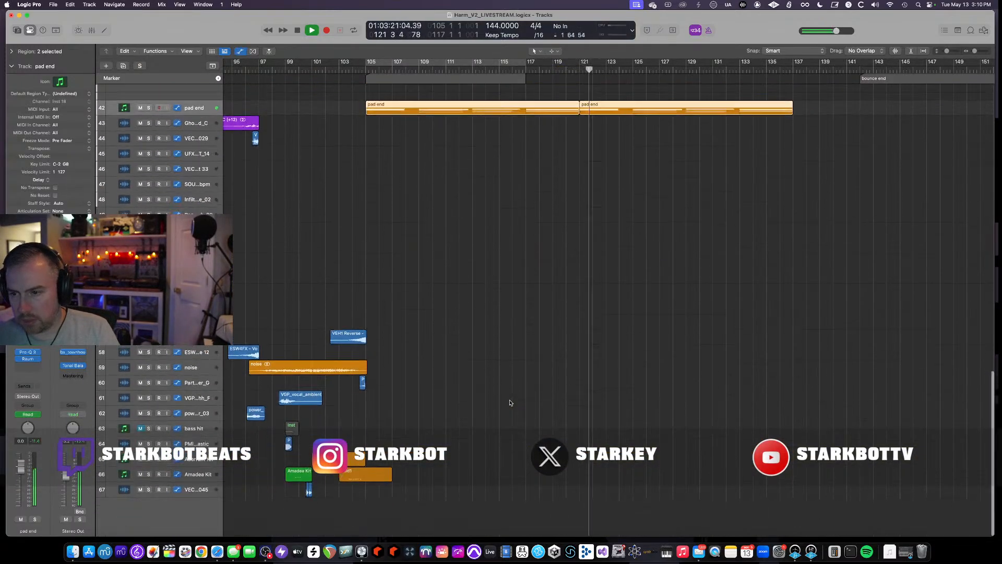
scroll(510, 402, up, 5)
scroll(505, 401, up, 8)
scroll(504, 402, up, 5)
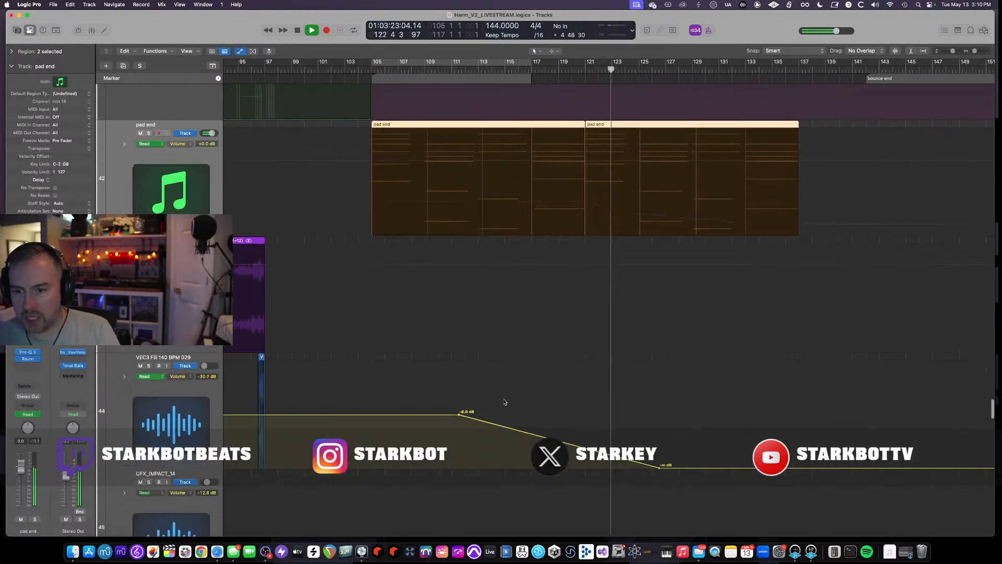
scroll(505, 402, down, 3)
scroll(249, 183, up, 4)
click(177, 140)
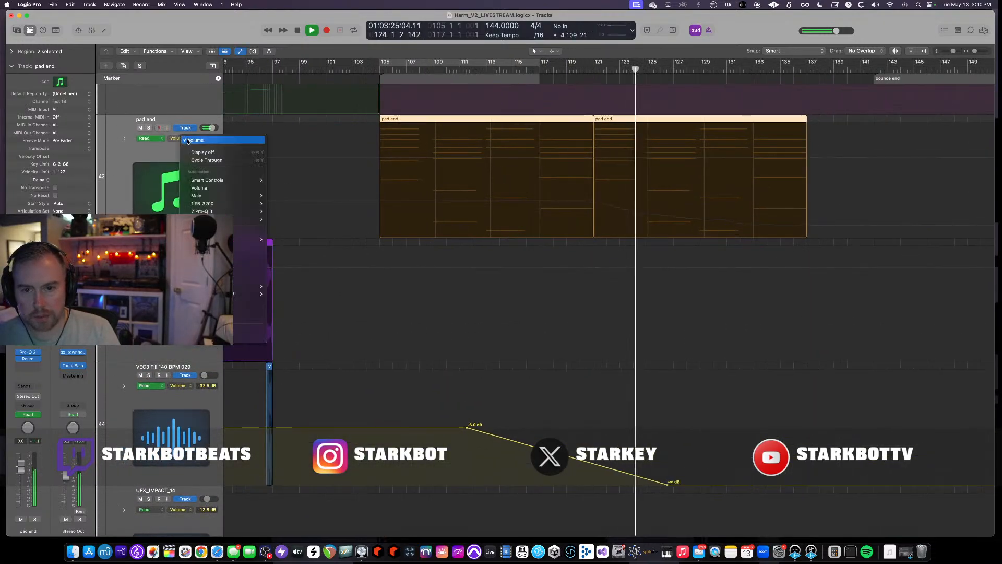
click(209, 336)
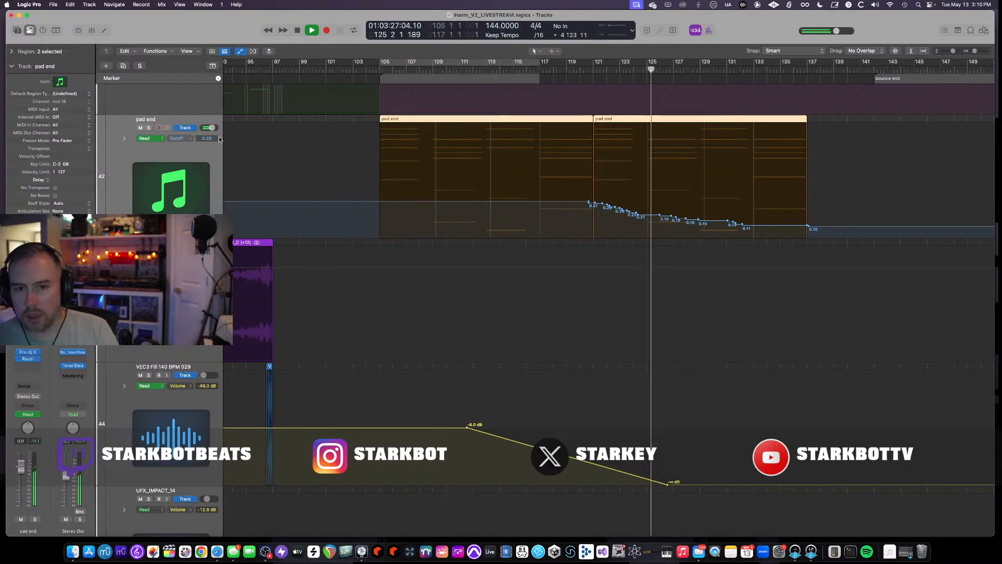
- Open the pad end track's FB-3200 instrument window, move it aside, and close it
click(27, 345)
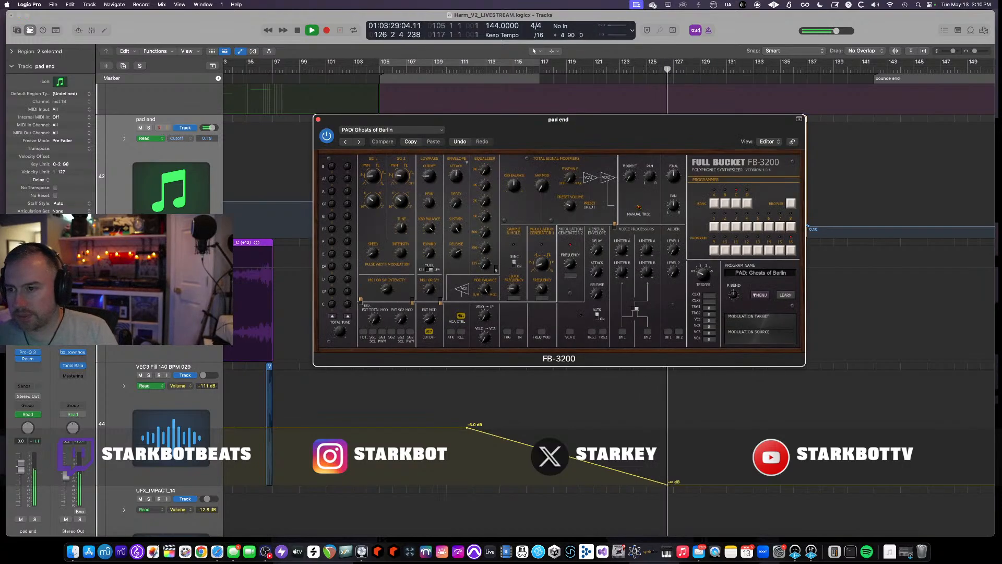
drag(459, 118, 194, 109)
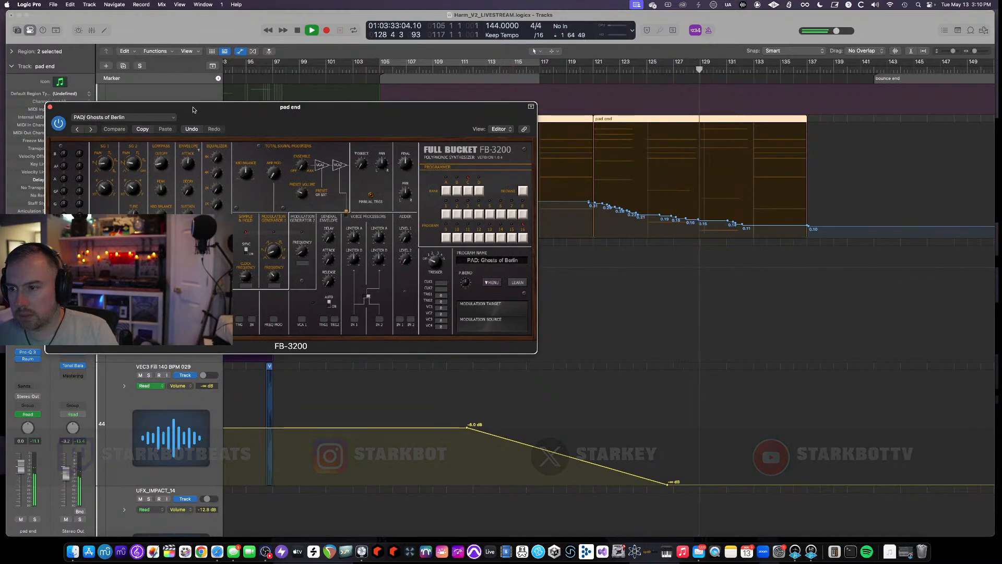
click(51, 106)
- Zoom out vertically and horizontally to view the whole arrangement from the top
scroll(494, 168, up, 10)
key(super+Up)
key(super+Up)
key(super+Up)
key(super+Up)
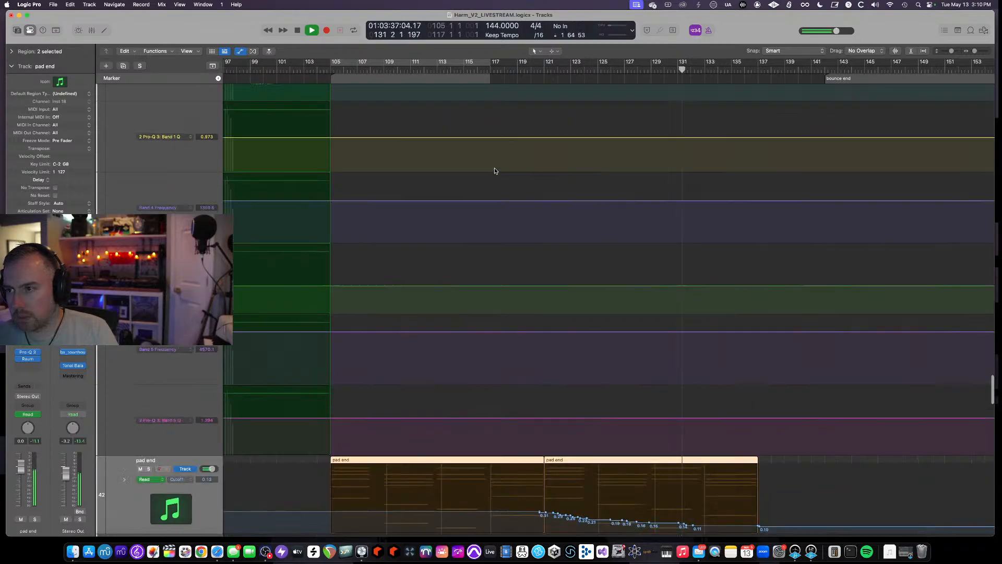
key(super+Left)
key(super+Left)
key(super+Left)
scroll(494, 167, up, 2)
scroll(495, 170, up, 15)
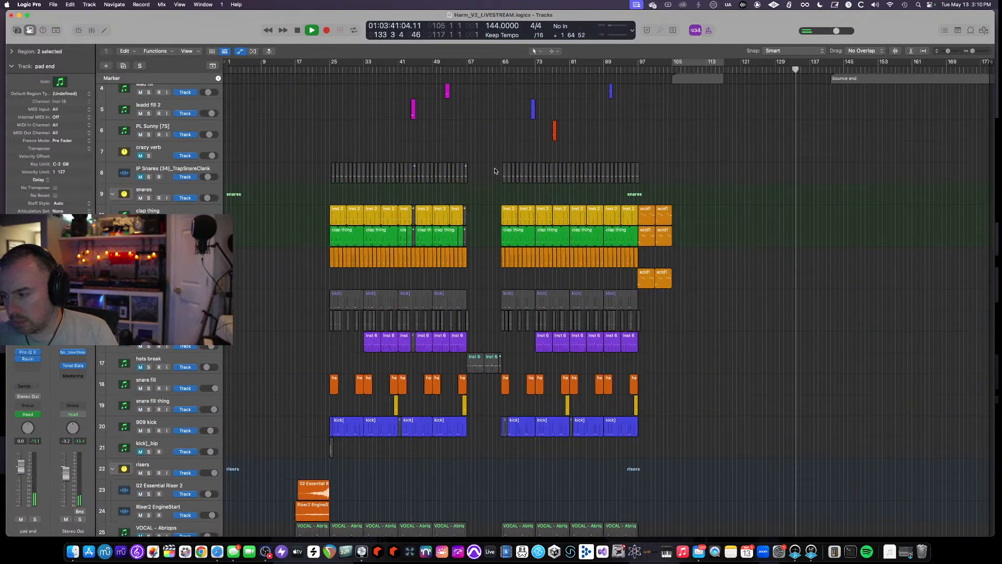
key(super+Up)
key(super+Up)
key(super+Up)
key(super+Up)
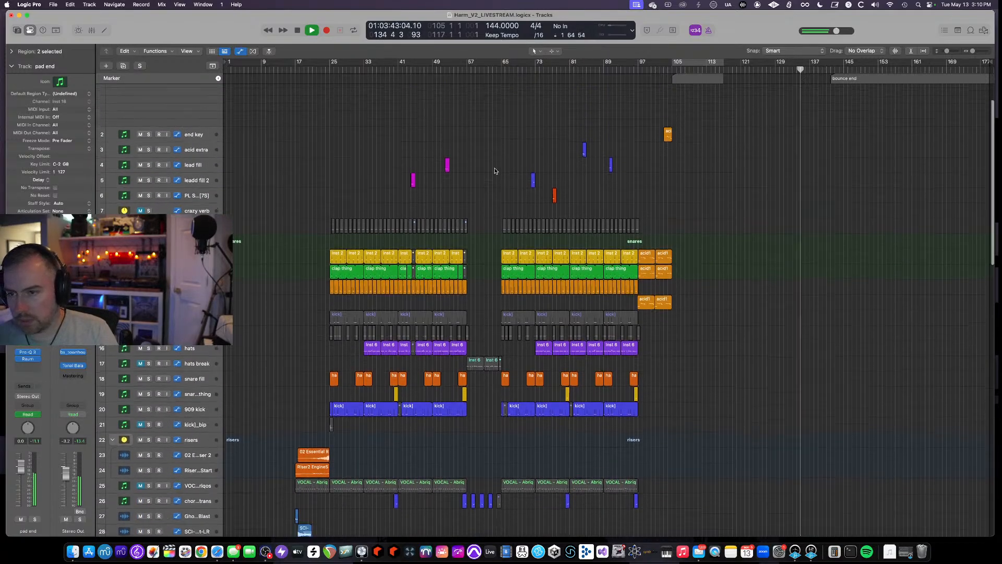
- Scroll down through the arrangement's tracks and move the playhead to bar 142
scroll(495, 170, down, 5)
scroll(494, 171, down, 1)
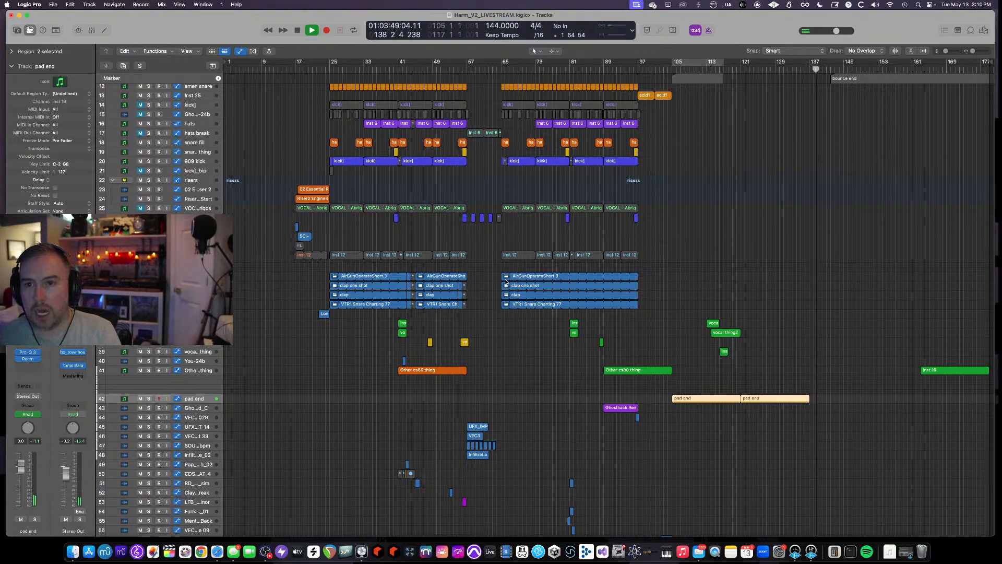
key(space)
drag(305, 63, 829, 126)
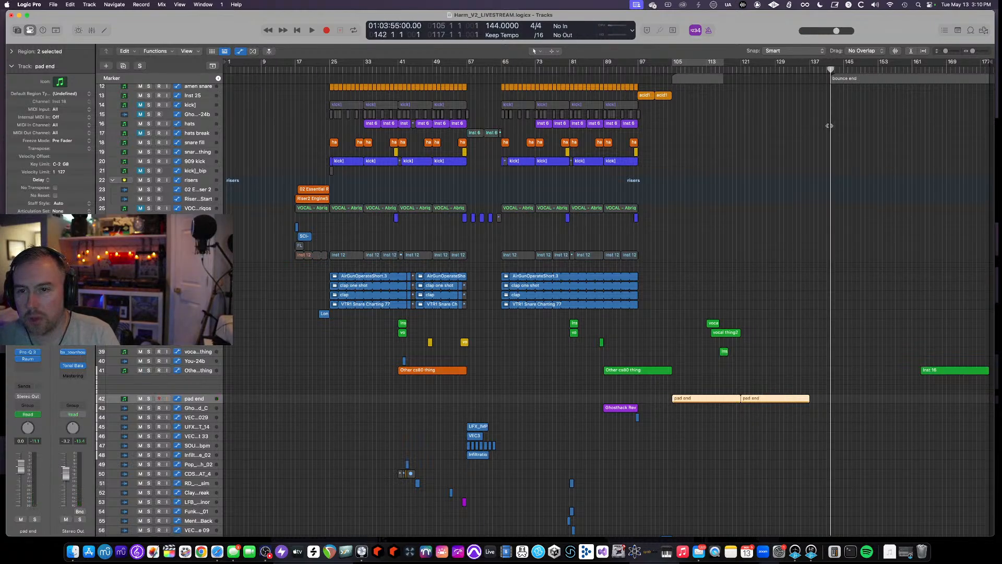
key(space)
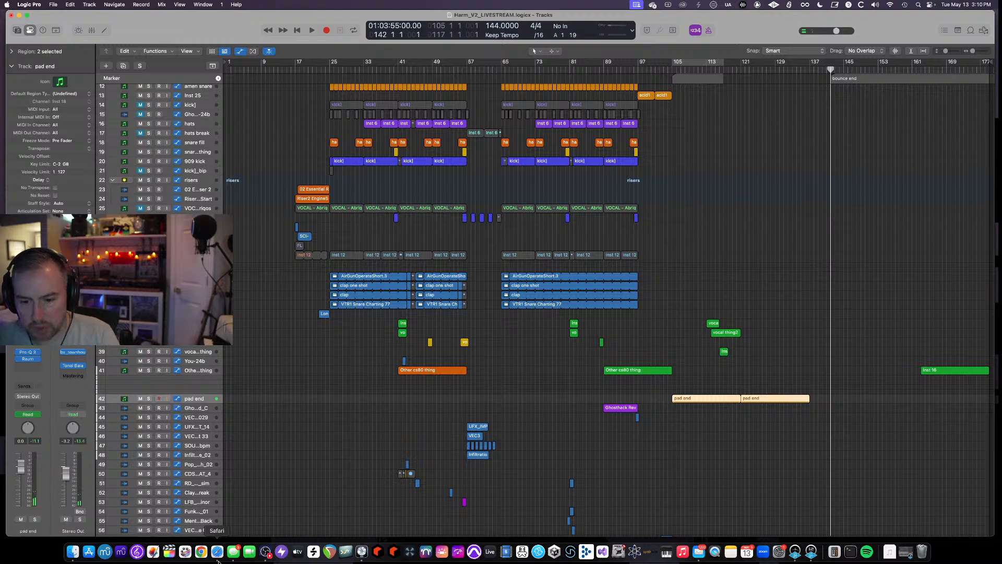
- Switch to Safari and browse the Starkey – Vacuum State release page on Bandcamp
click(217, 555)
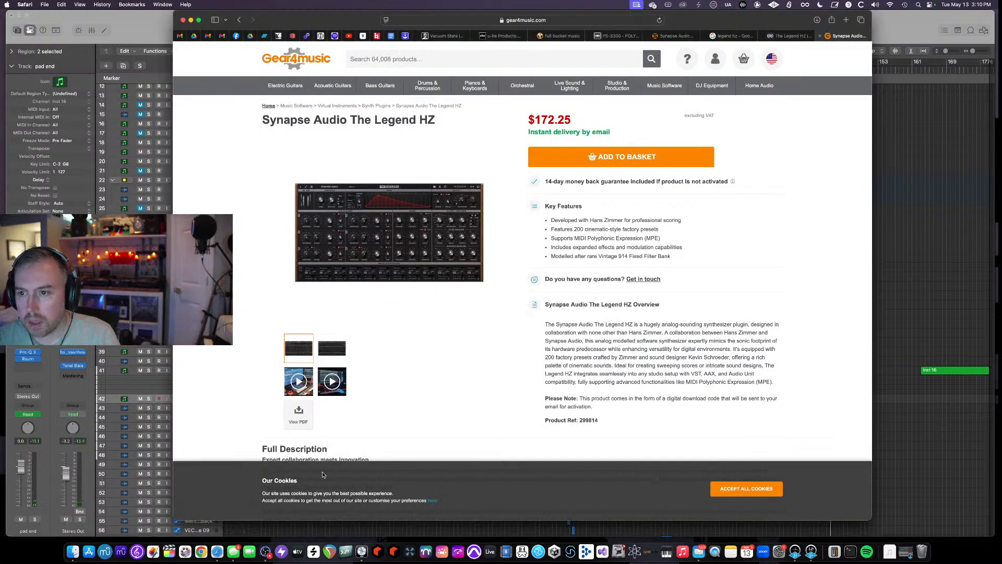
click(447, 36)
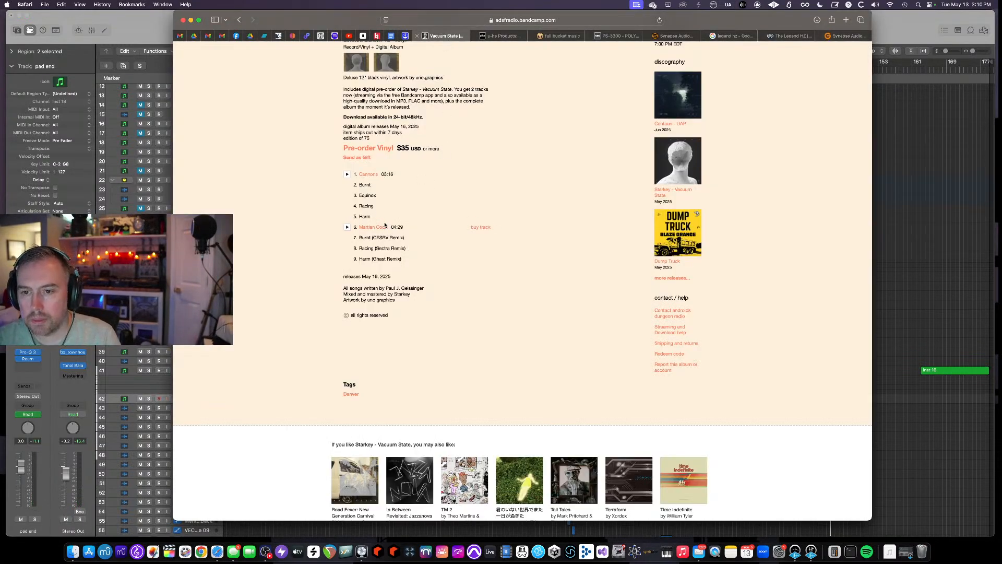
scroll(383, 217, up, 10)
scroll(388, 221, up, 3)
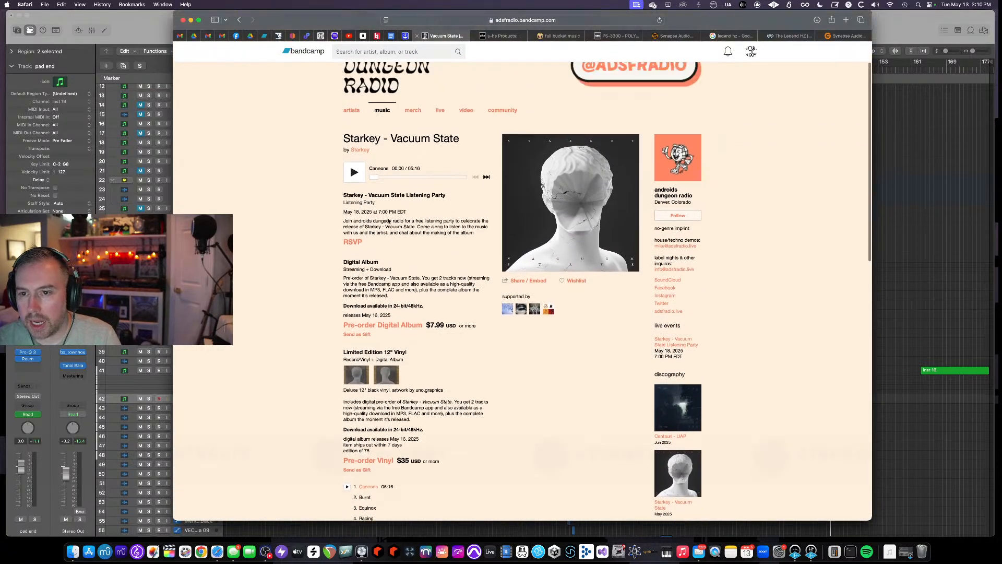
scroll(386, 221, down, 5)
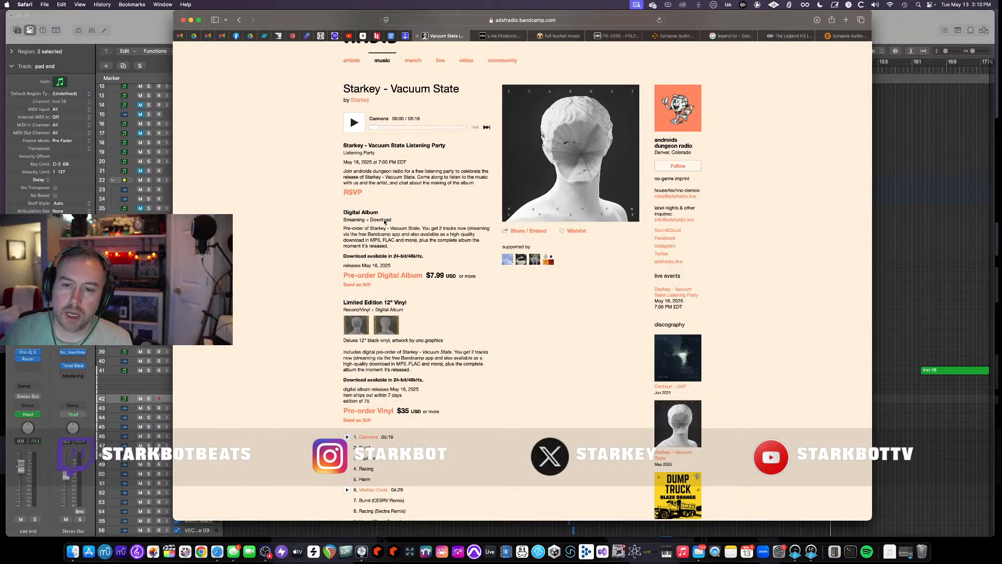
scroll(417, 217, down, 3)
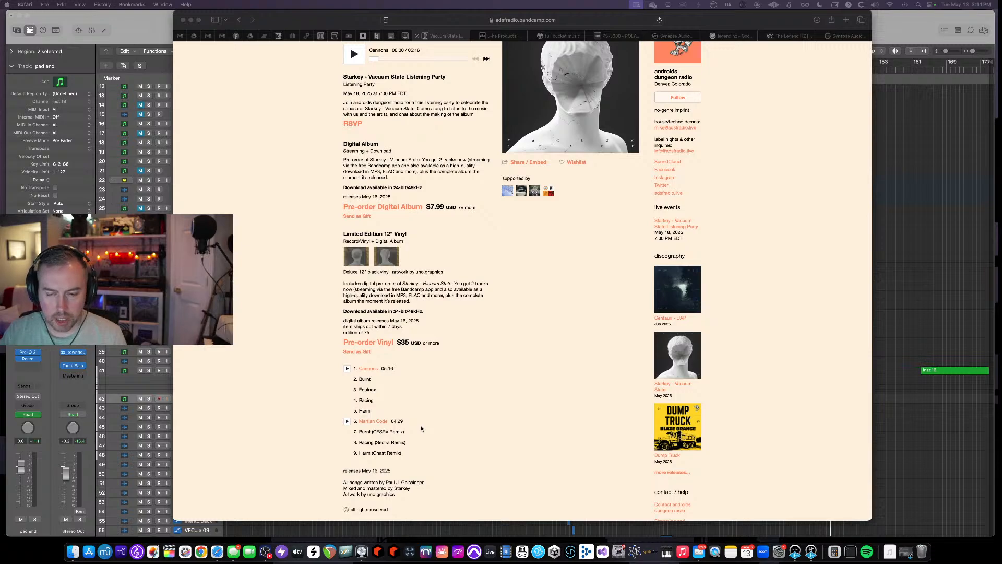
click(507, 416)
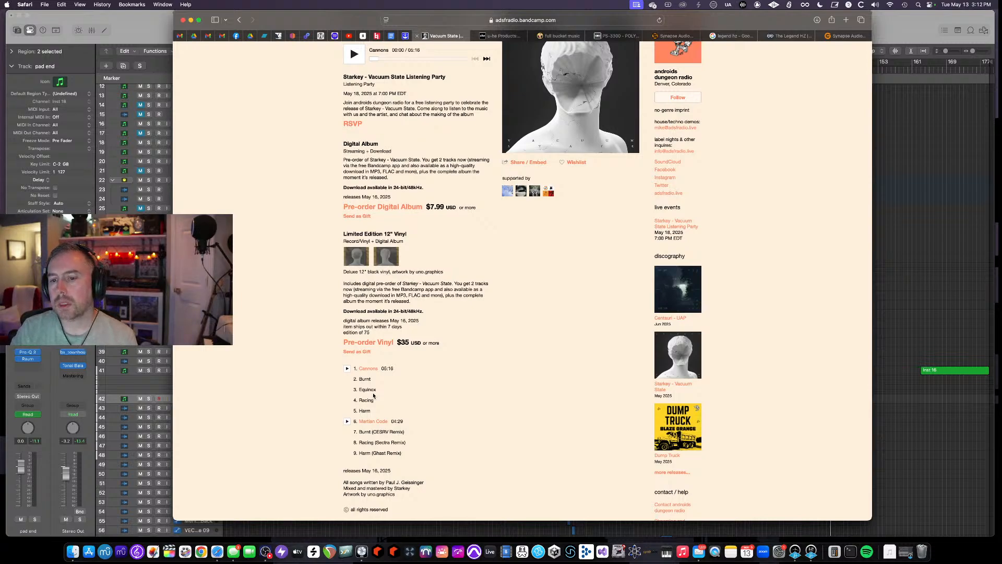
scroll(577, 402, up, 5)
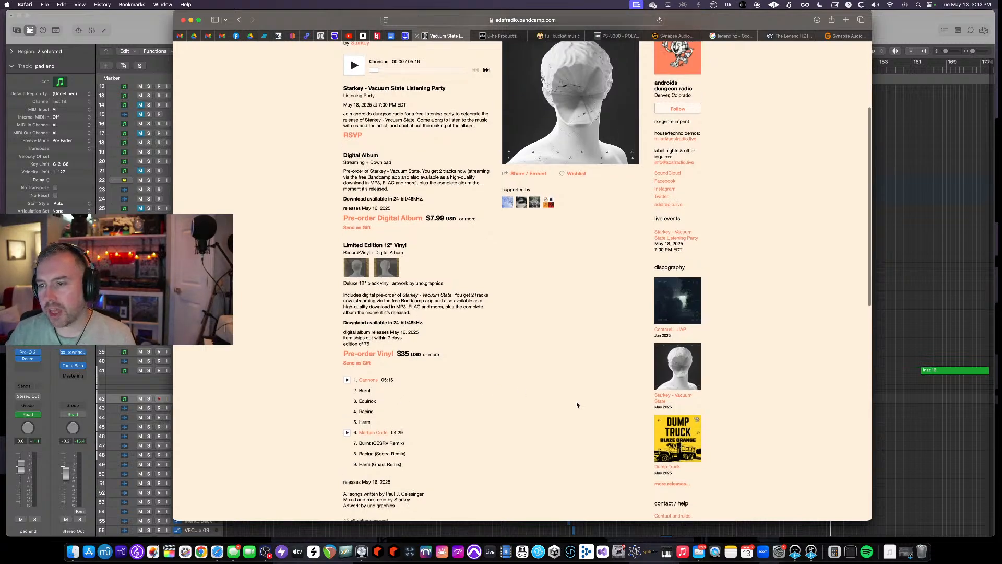
scroll(577, 405, up, 1)
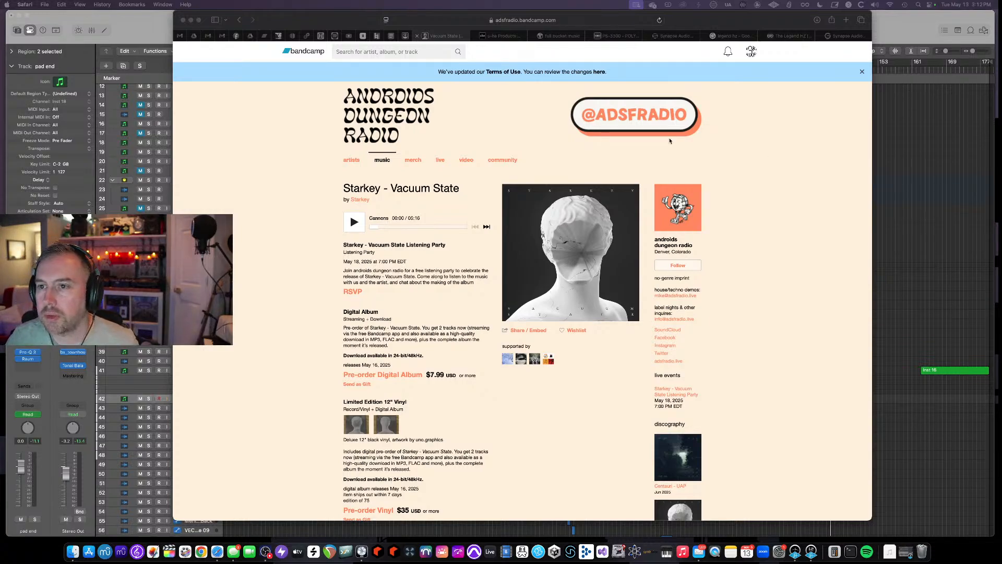
- Open blackboxdenver.co in the Korg PS-3300 browser tab
click(705, 22)
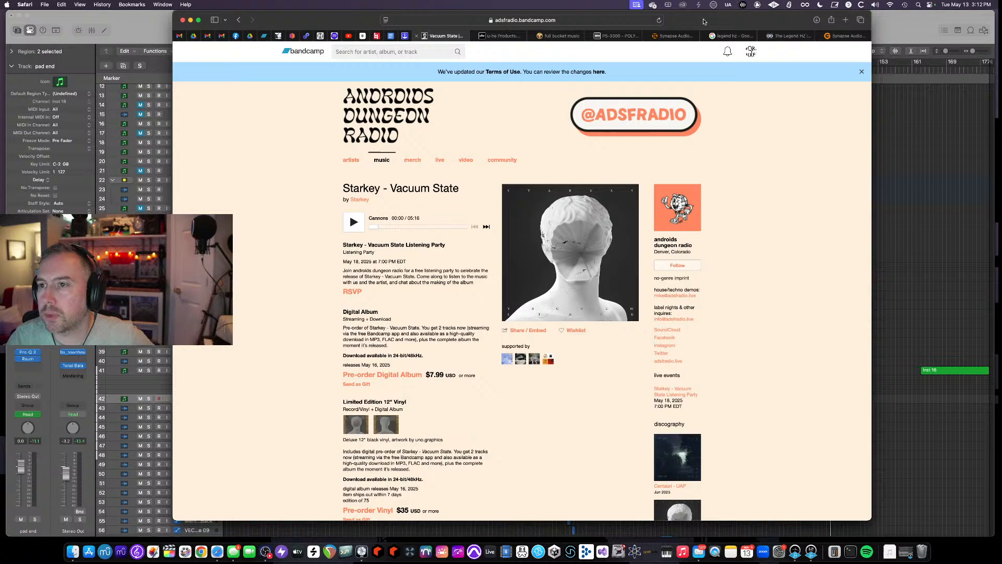
click(617, 36)
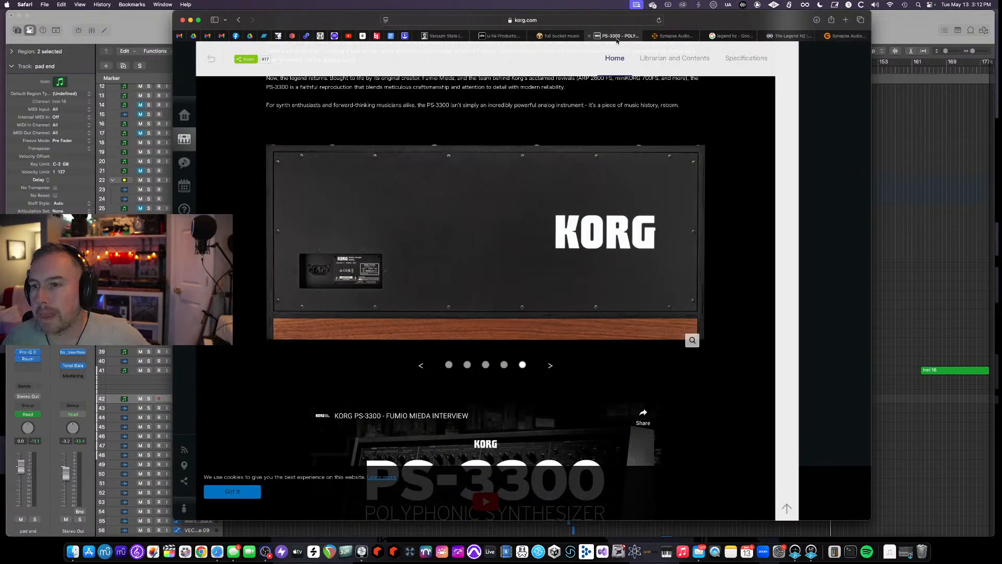
click(581, 18)
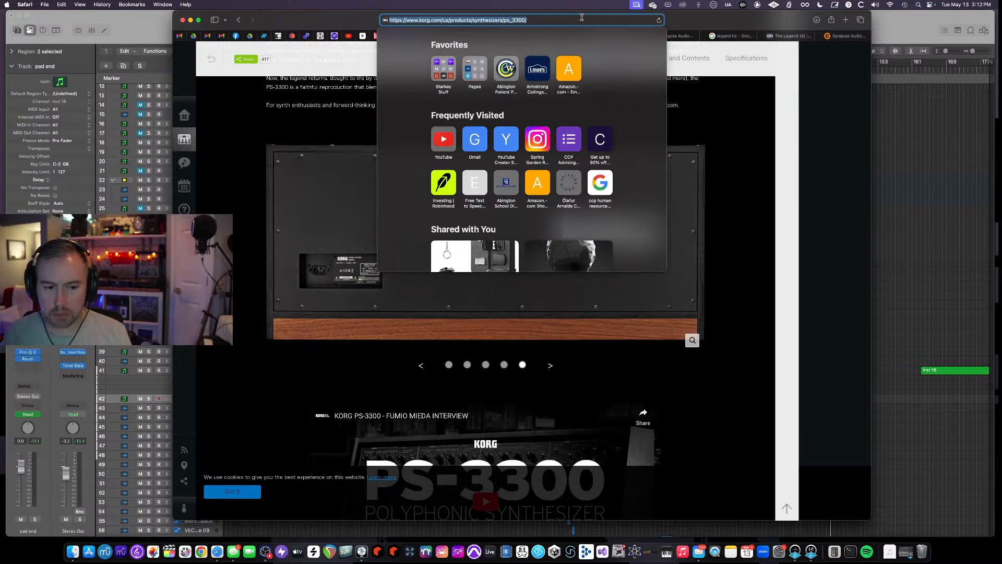
text(blackboxdenver.co)
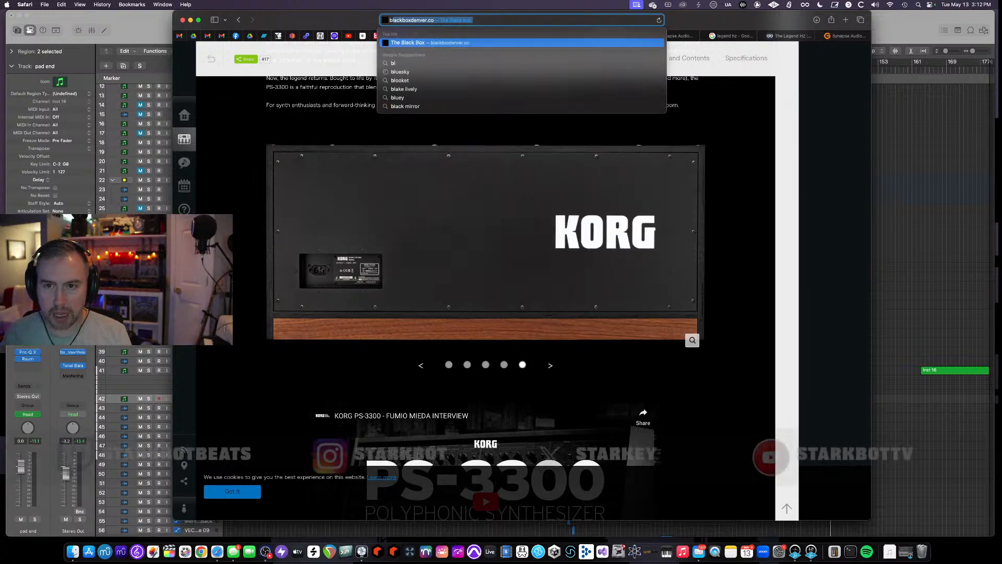
key(Return)
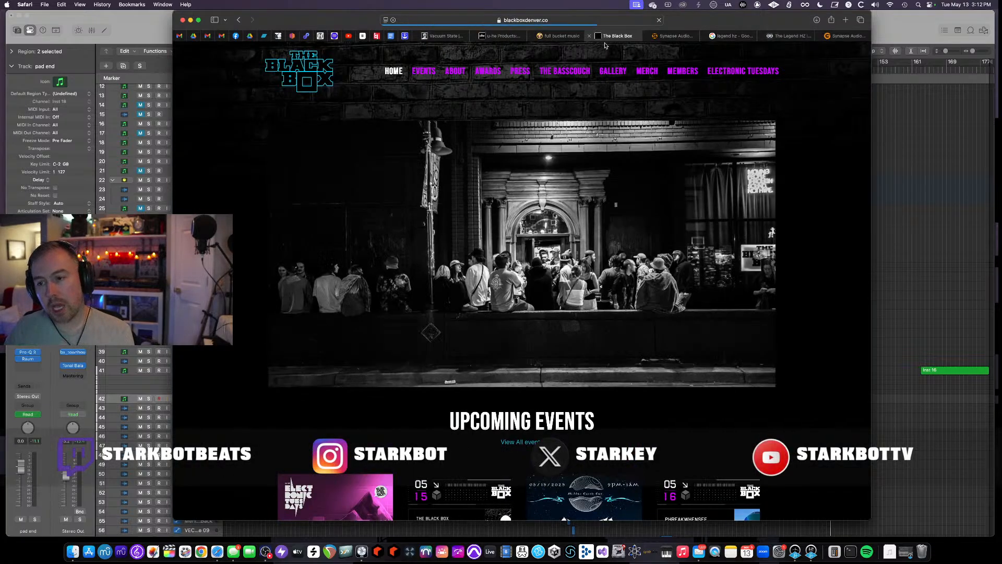
- Open The Black Box events calendar, go to June 2025, and open the Androids Dungeon Radio Presents: Starkey event
scroll(644, 134, down, 3)
scroll(643, 135, down, 10)
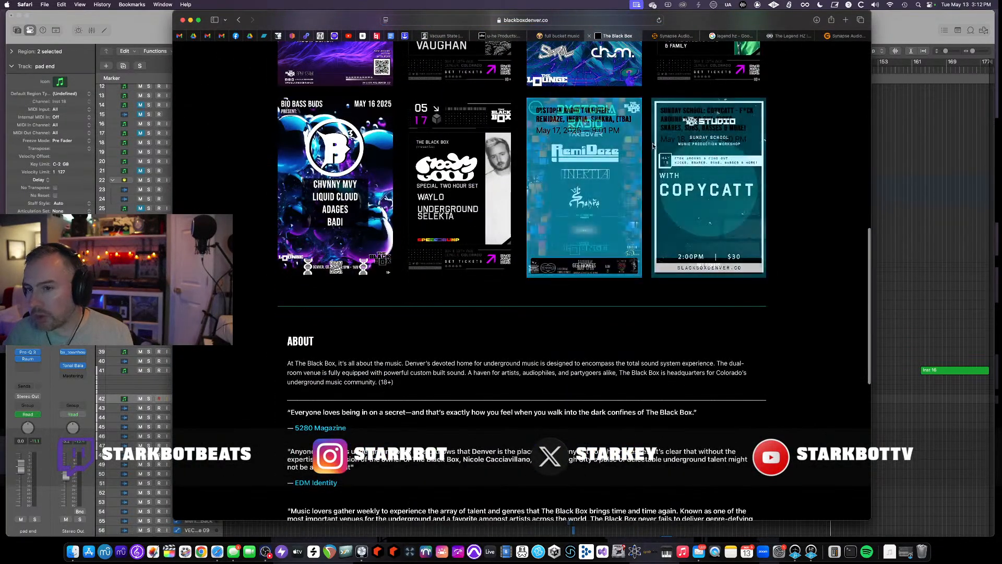
scroll(645, 139, up, 5)
scroll(645, 140, up, 10)
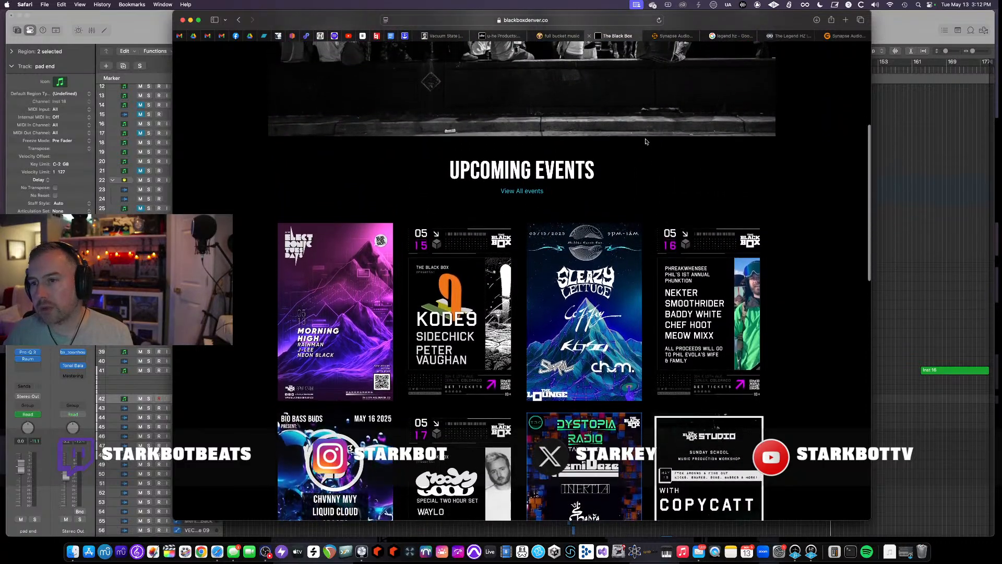
click(423, 73)
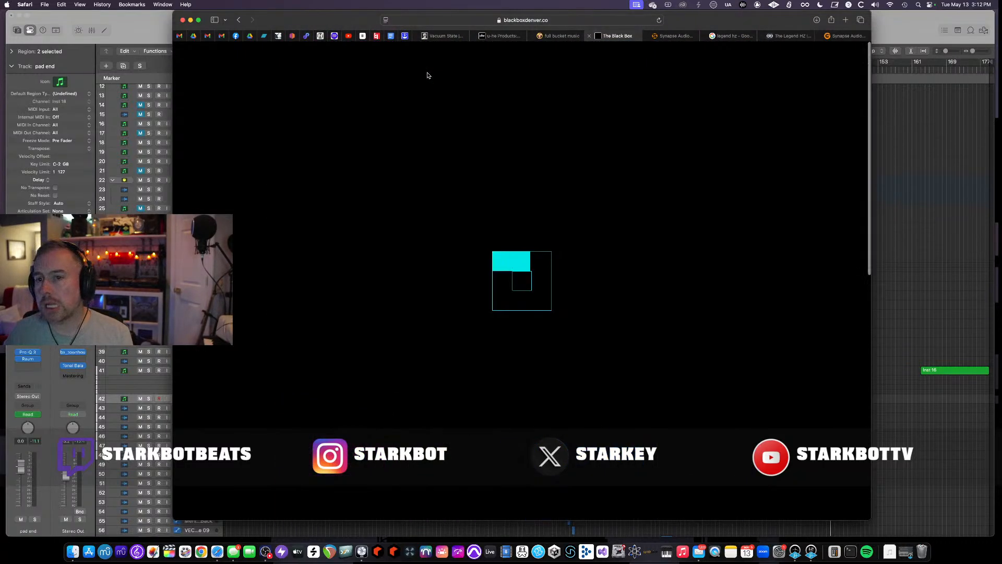
scroll(515, 132, down, 2)
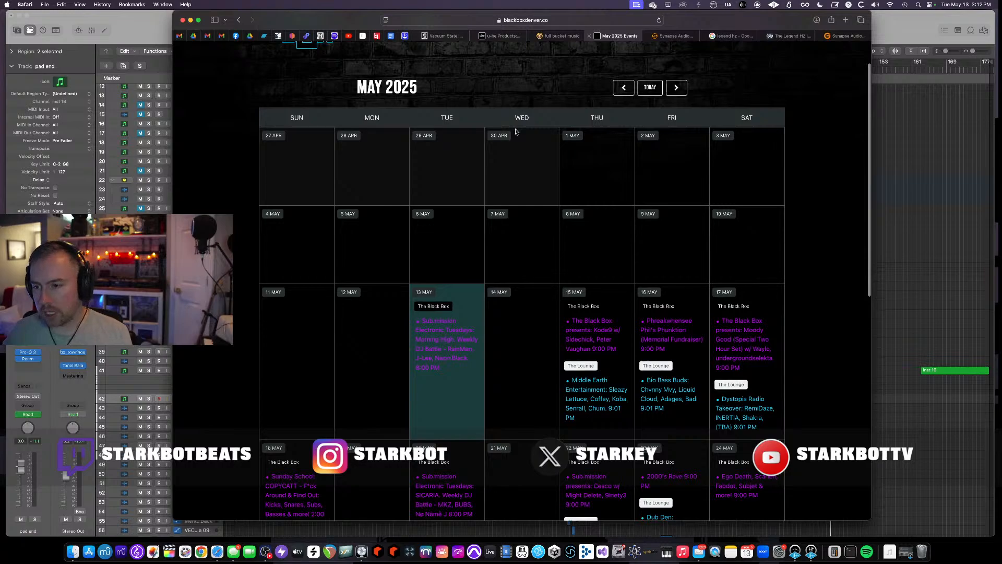
click(676, 88)
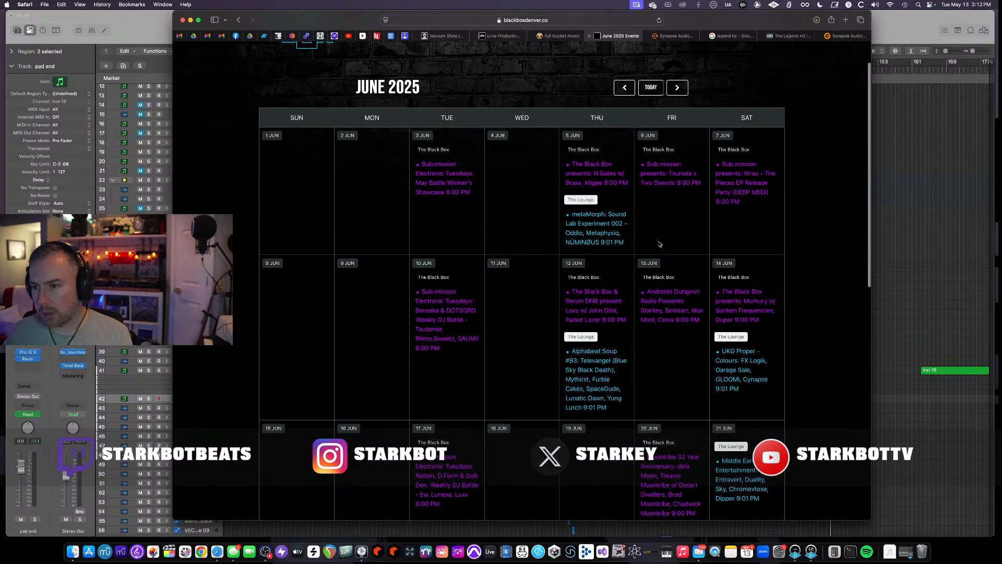
mouse_move(671, 305)
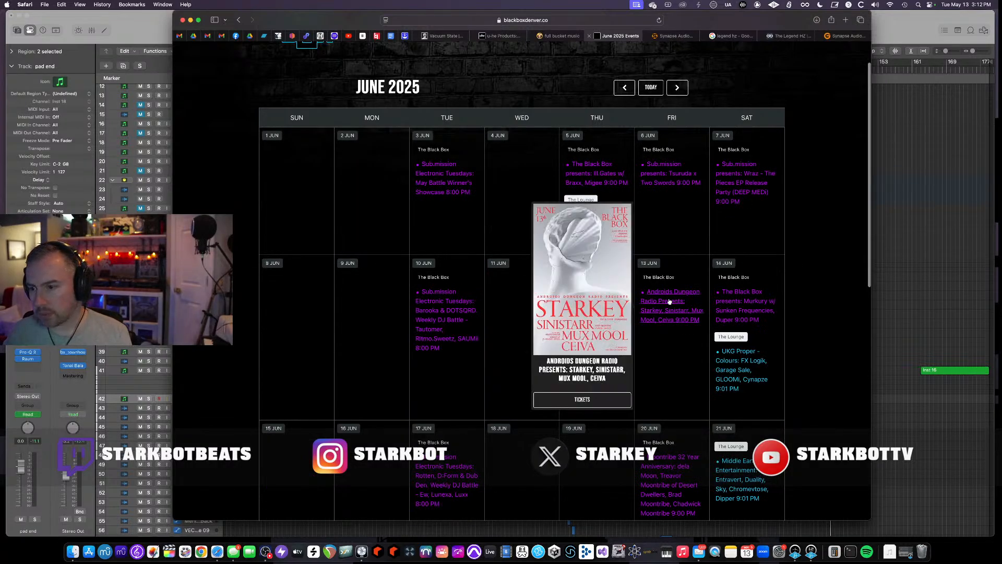
click(580, 400)
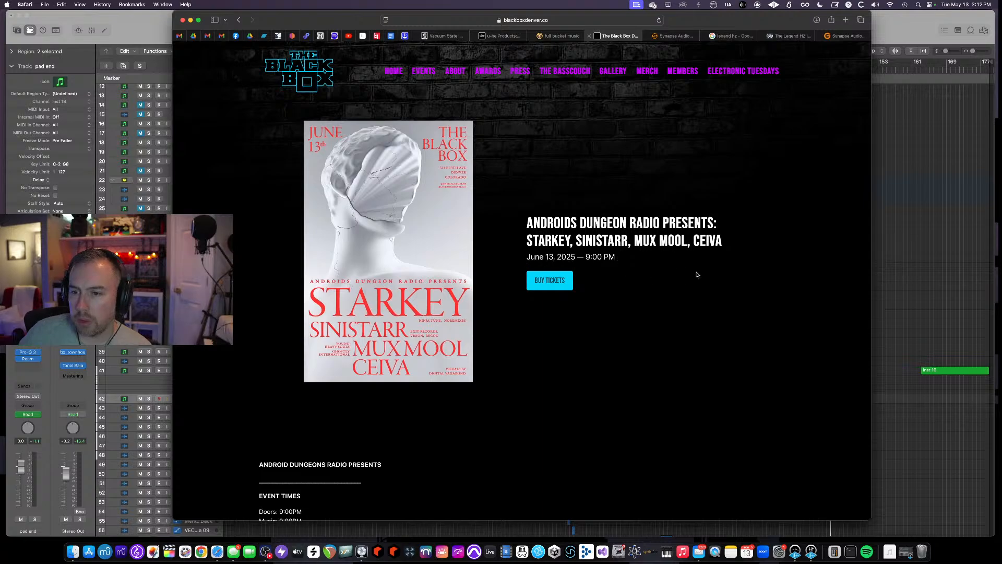
- Read through the Starkey event page's details, then return to the Logic Pro arrangement
scroll(635, 313, down, 3)
scroll(635, 312, up, 3)
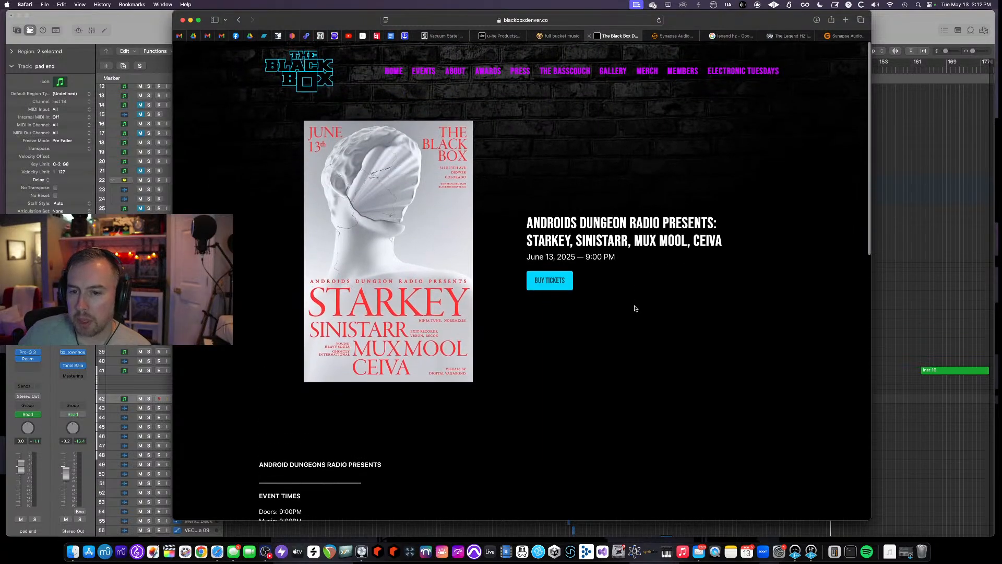
scroll(635, 308, down, 3)
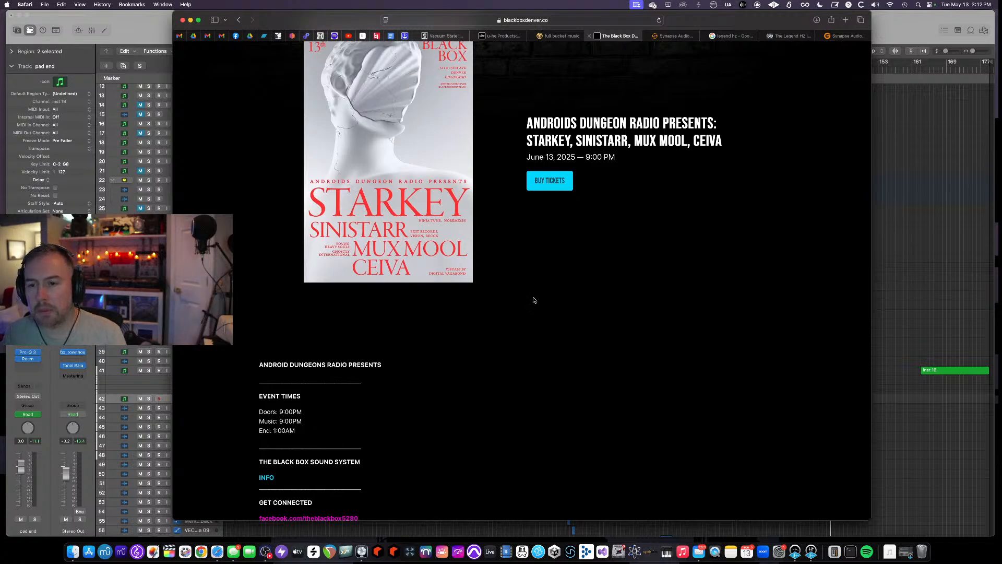
scroll(535, 300, up, 3)
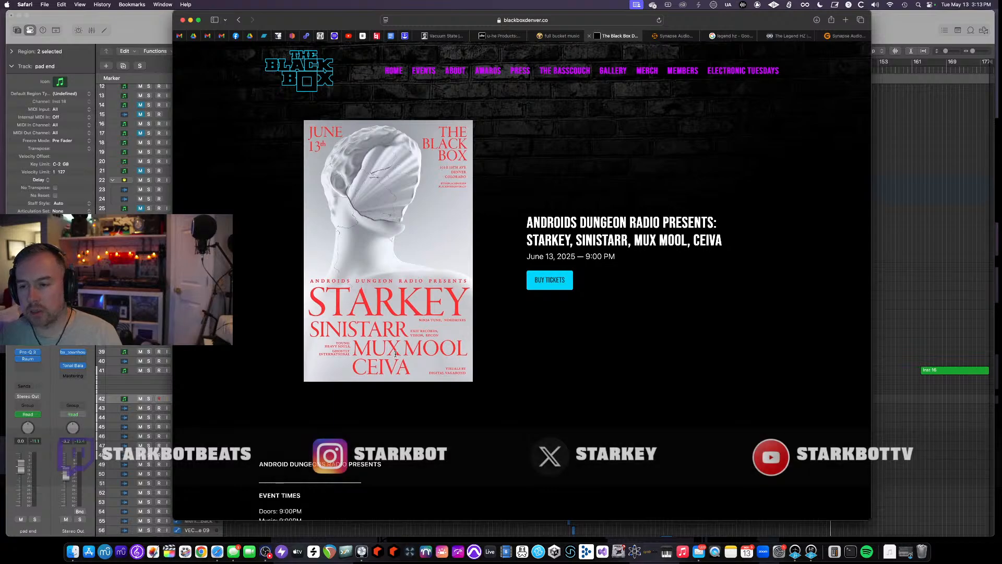
scroll(381, 358, down, 3)
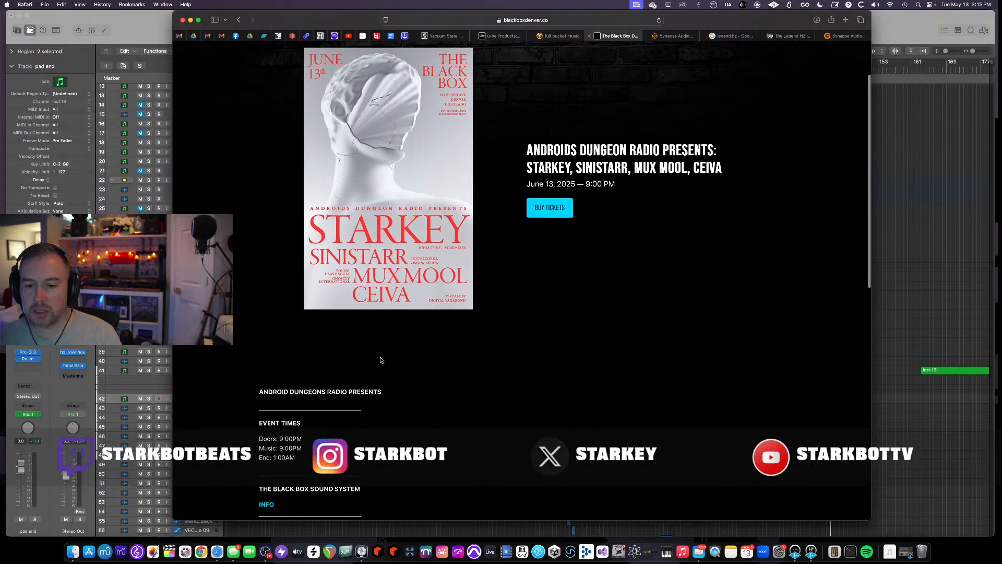
scroll(380, 358, up, 3)
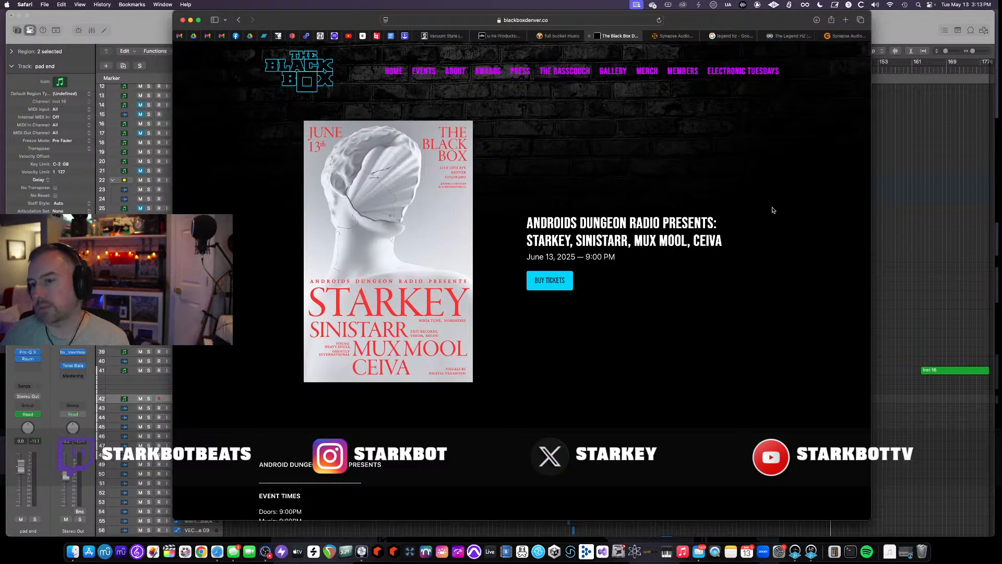
click(441, 37)
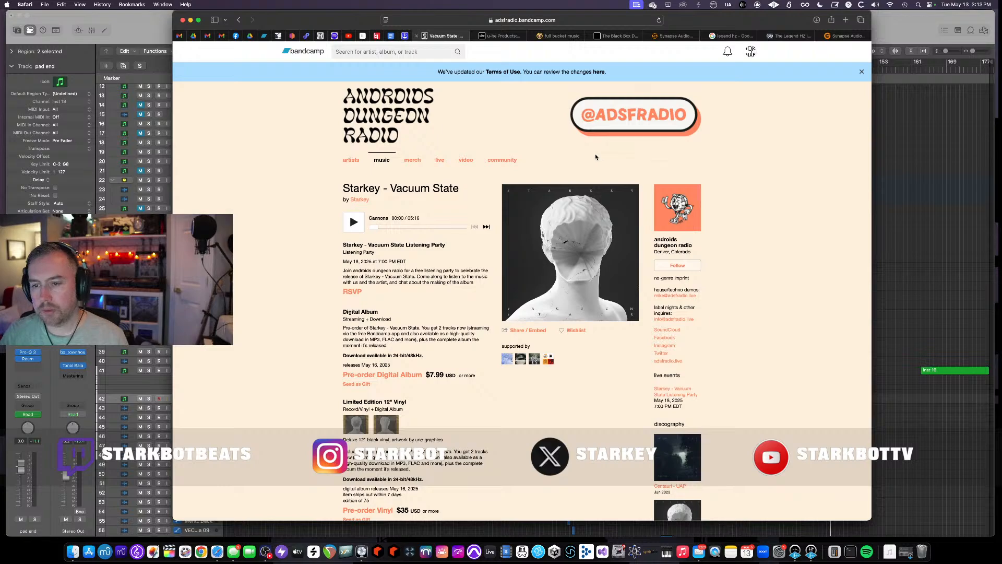
click(147, 28)
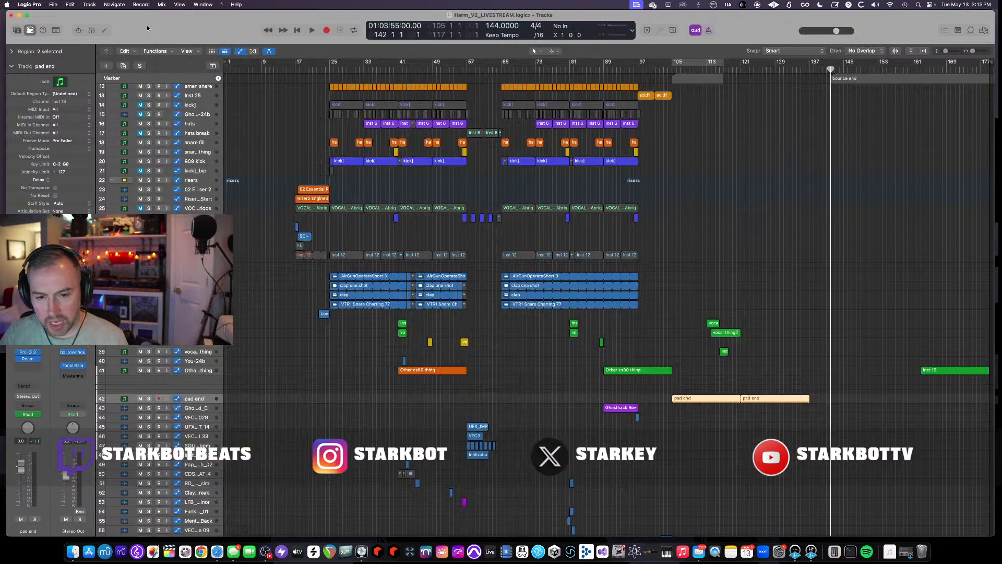